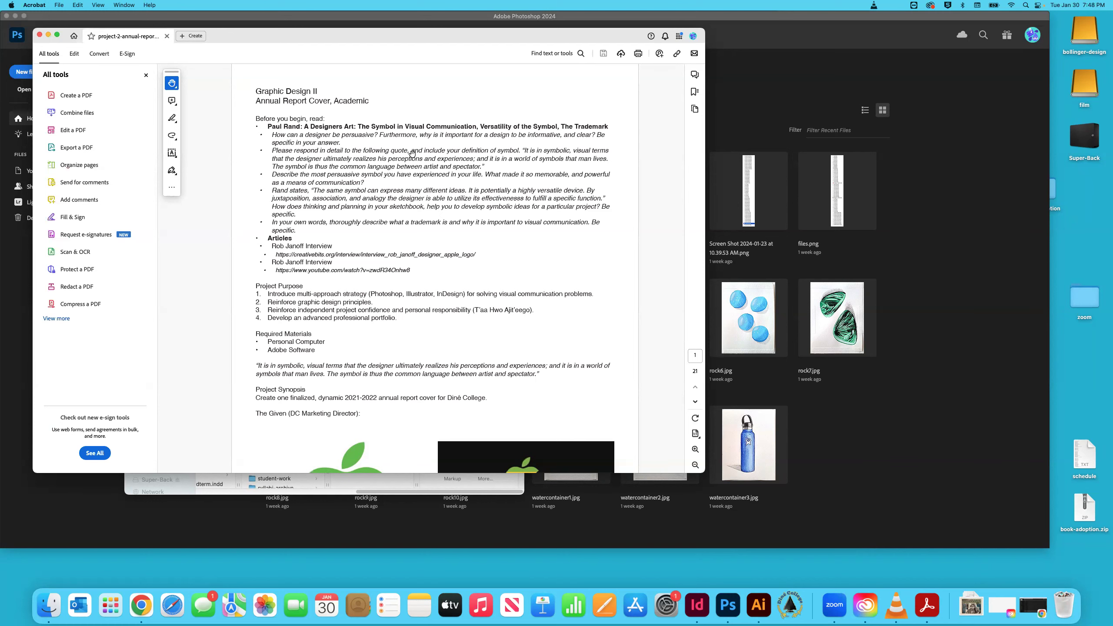
# Step: Read through the annual report cover brief, covering the readings, project specifications, grading rubric, upload list and course schedule
pyautogui.scroll(-5, 414, 153)
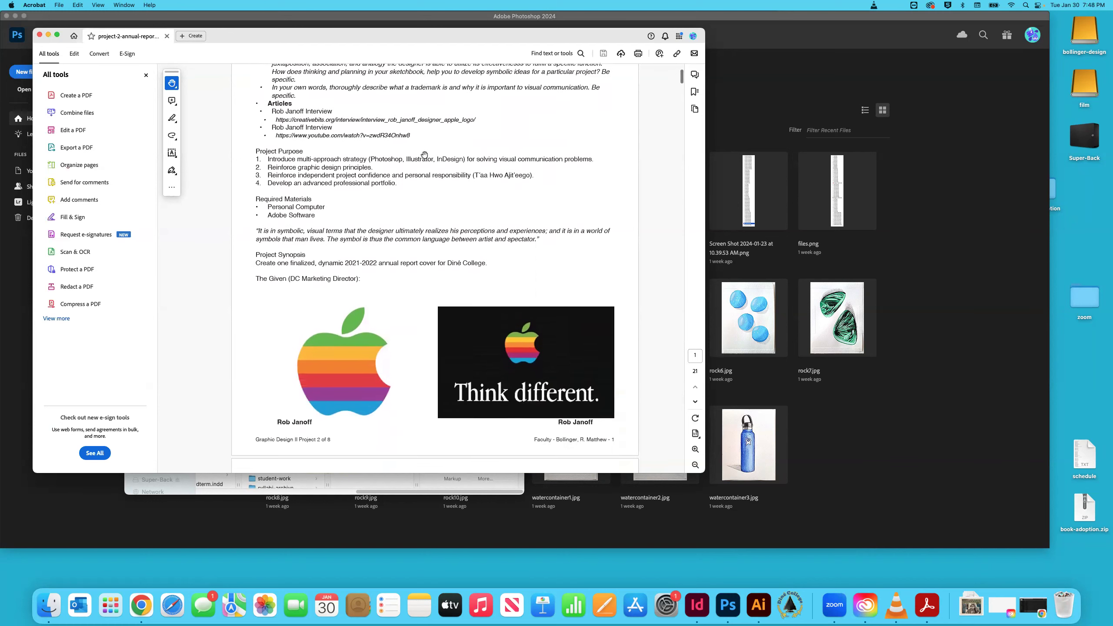
pyautogui.scroll(-5, 424, 154)
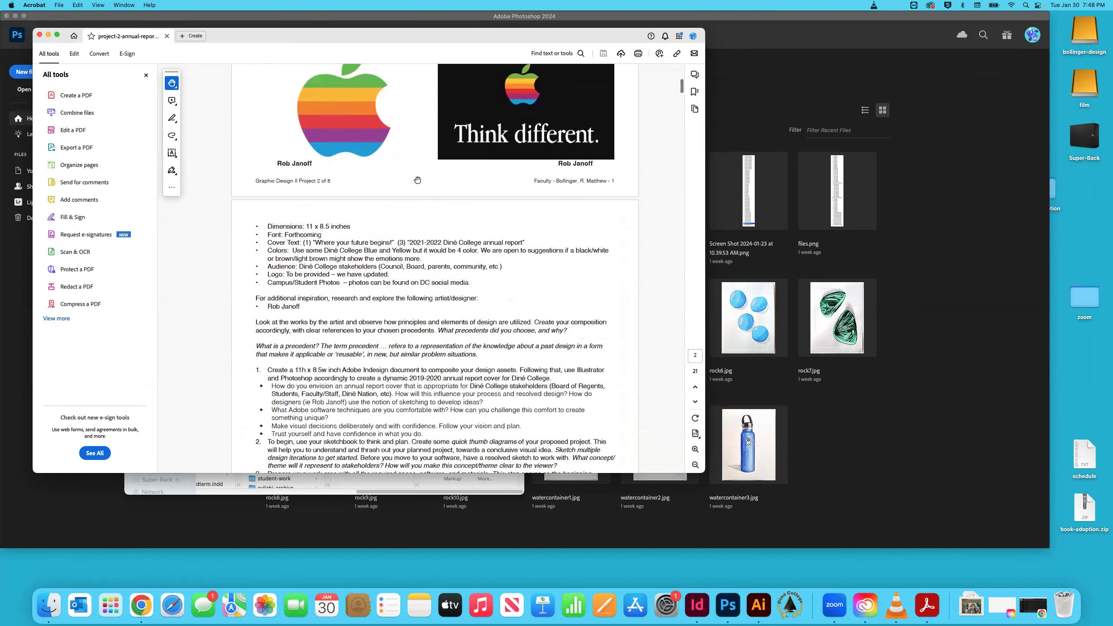
pyautogui.scroll(1, 353, 236)
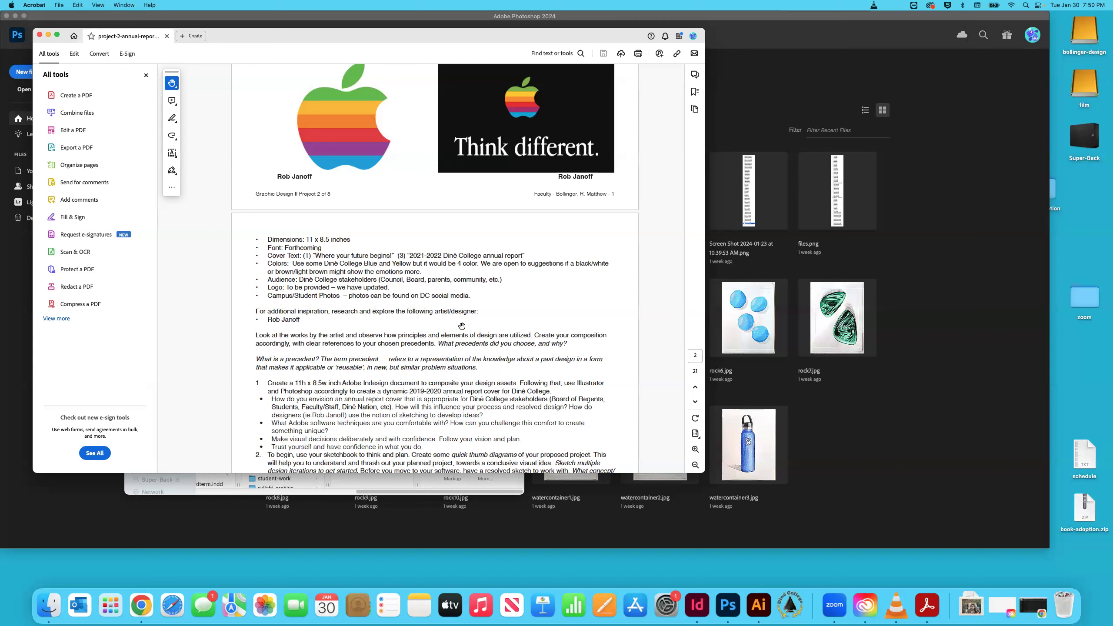
pyautogui.scroll(-15, 445, 327)
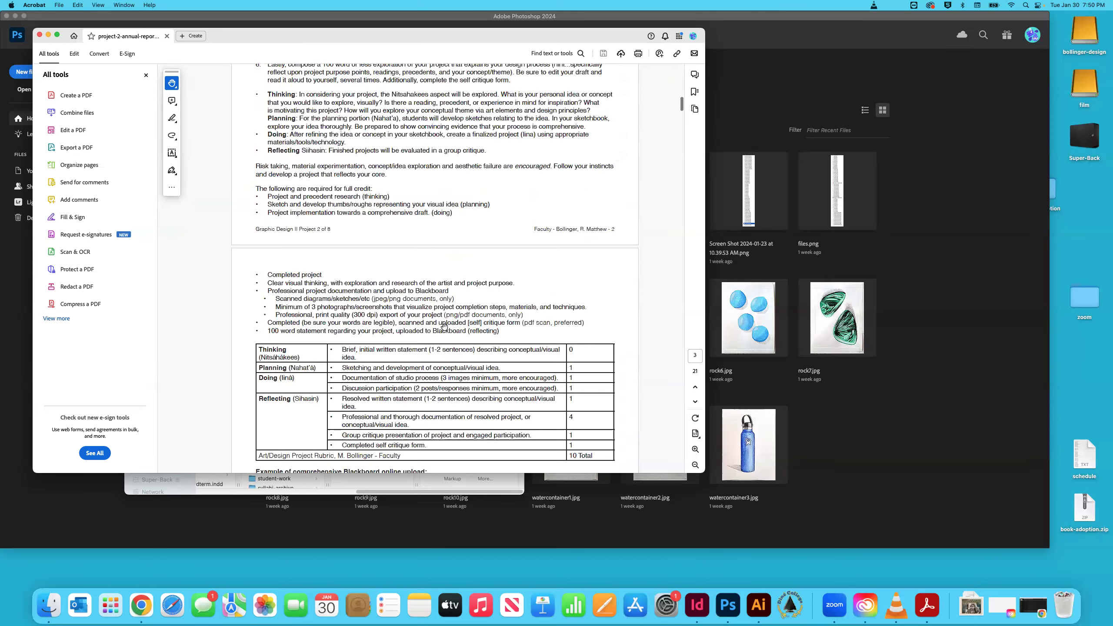
pyautogui.scroll(-5, 443, 325)
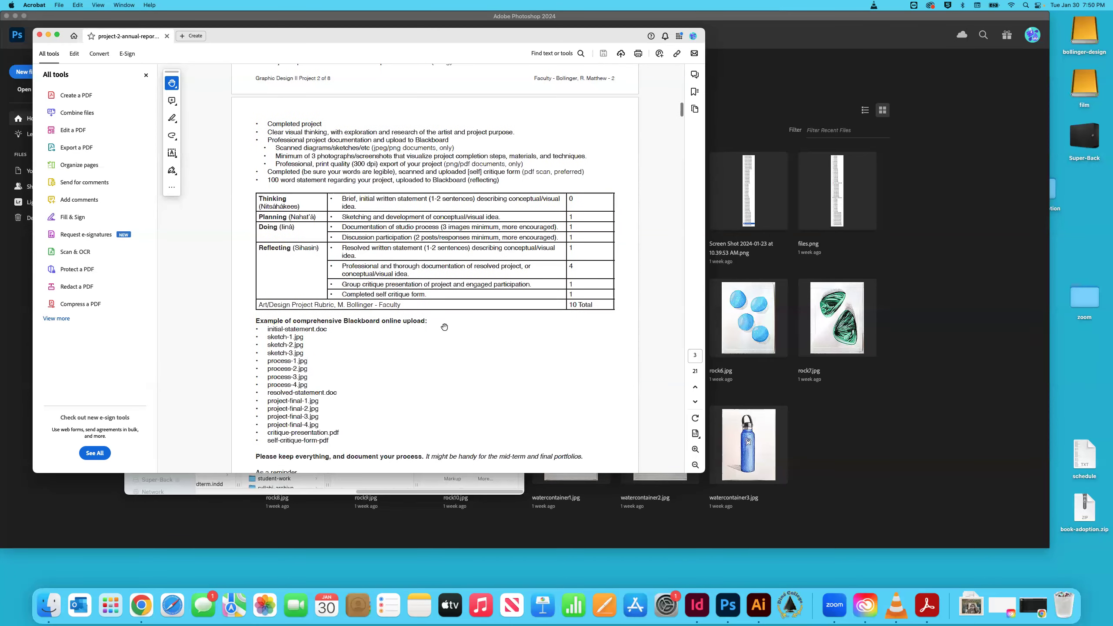
pyautogui.scroll(-20, 444, 327)
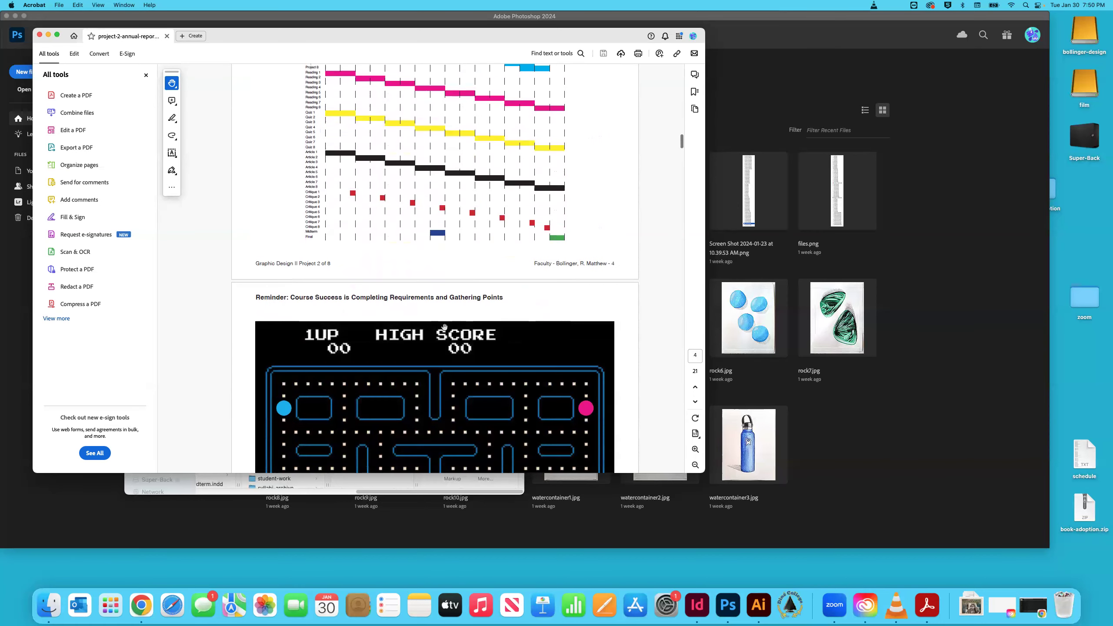
pyautogui.scroll(-15, 444, 327)
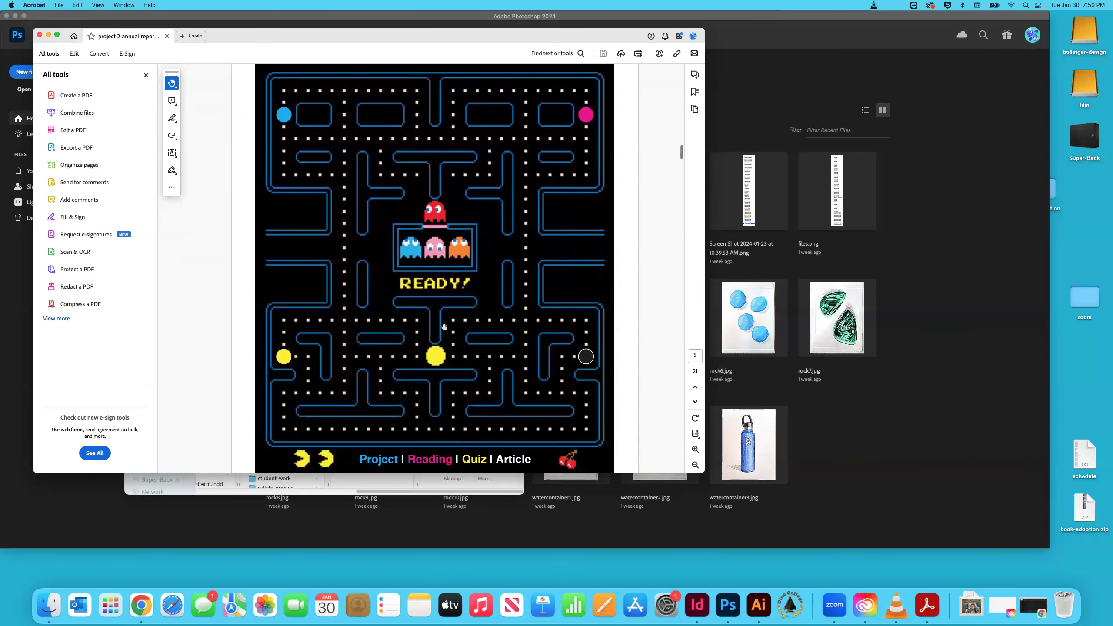
pyautogui.scroll(-15, 444, 327)
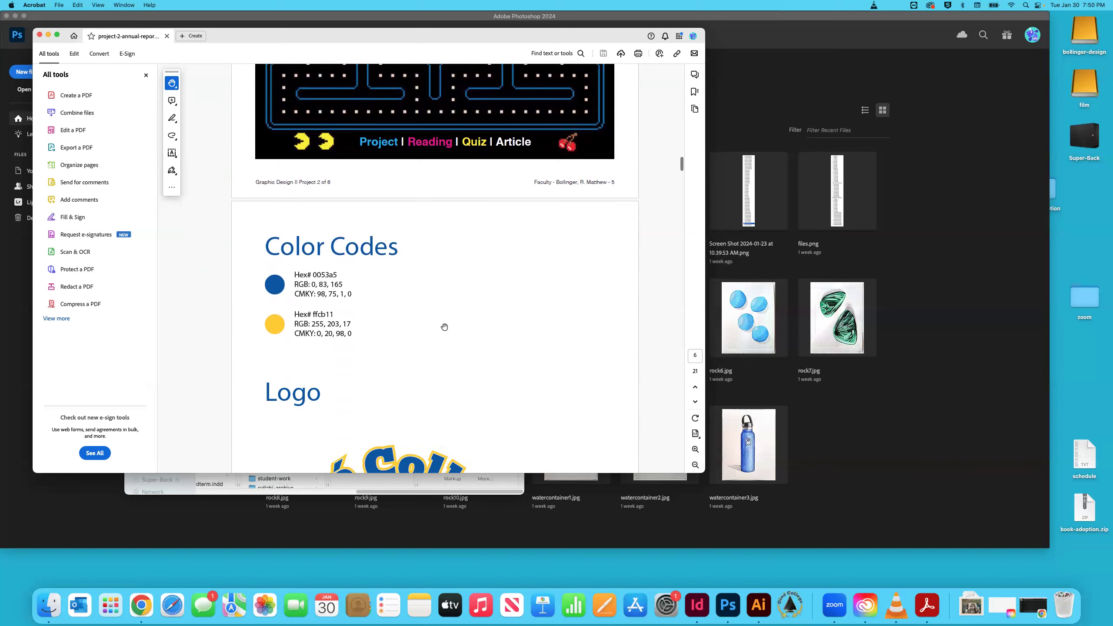
# Step: Zoom out and examine the brief's color codes, Diné College logo and annual report inspiration pages
pyautogui.press('super+minus')
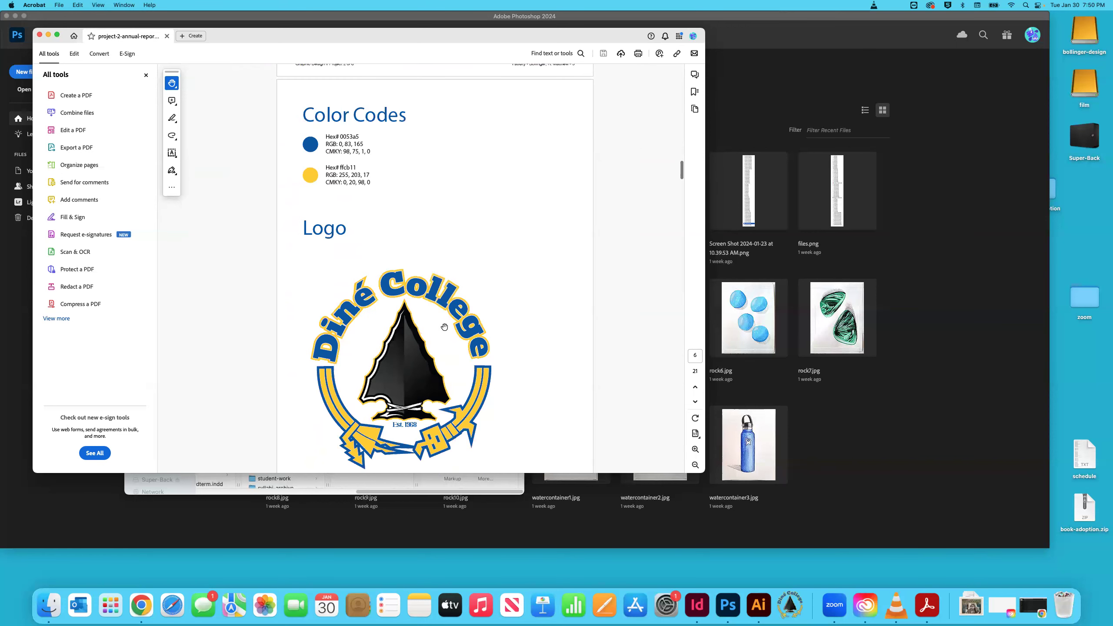
pyautogui.scroll(-1, 445, 326)
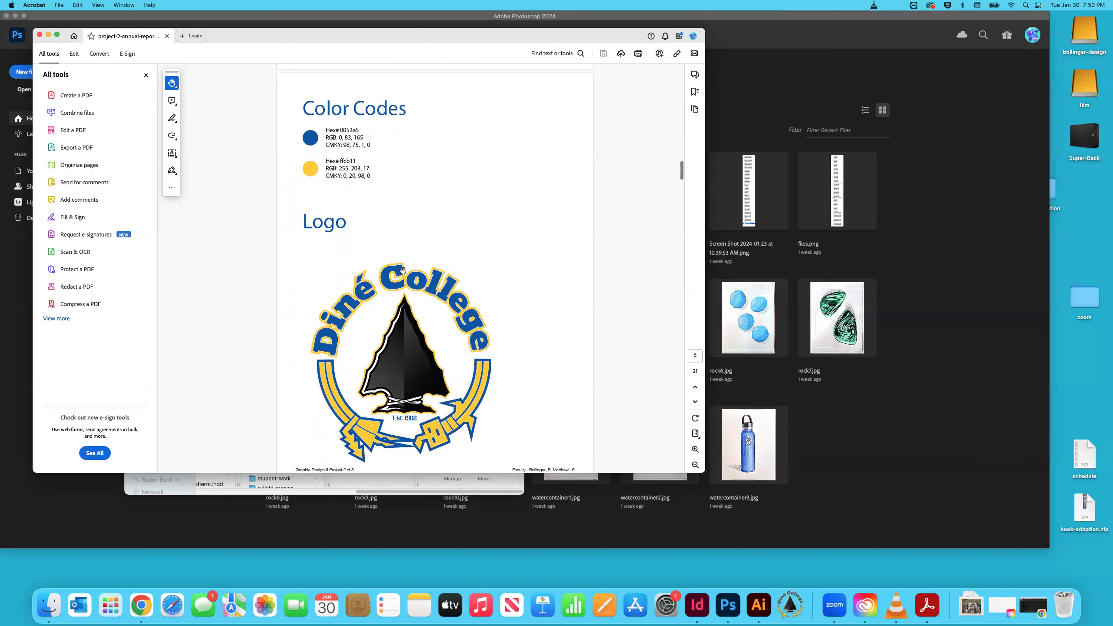
pyautogui.scroll(-3, 372, 297)
pyautogui.scroll(-20, 373, 297)
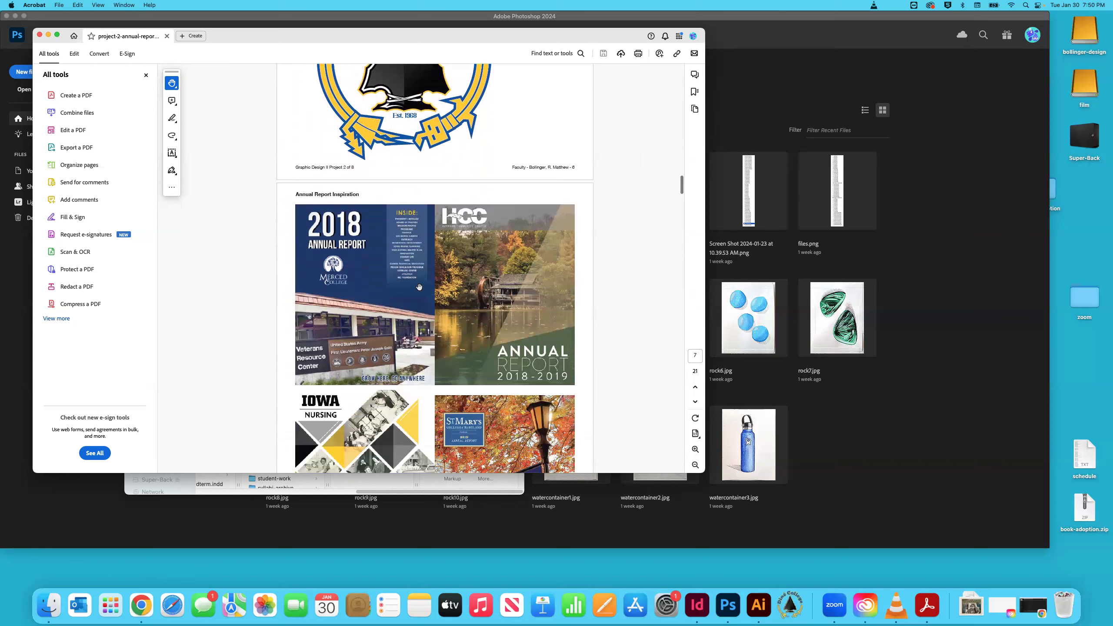
pyautogui.scroll(2, 420, 287)
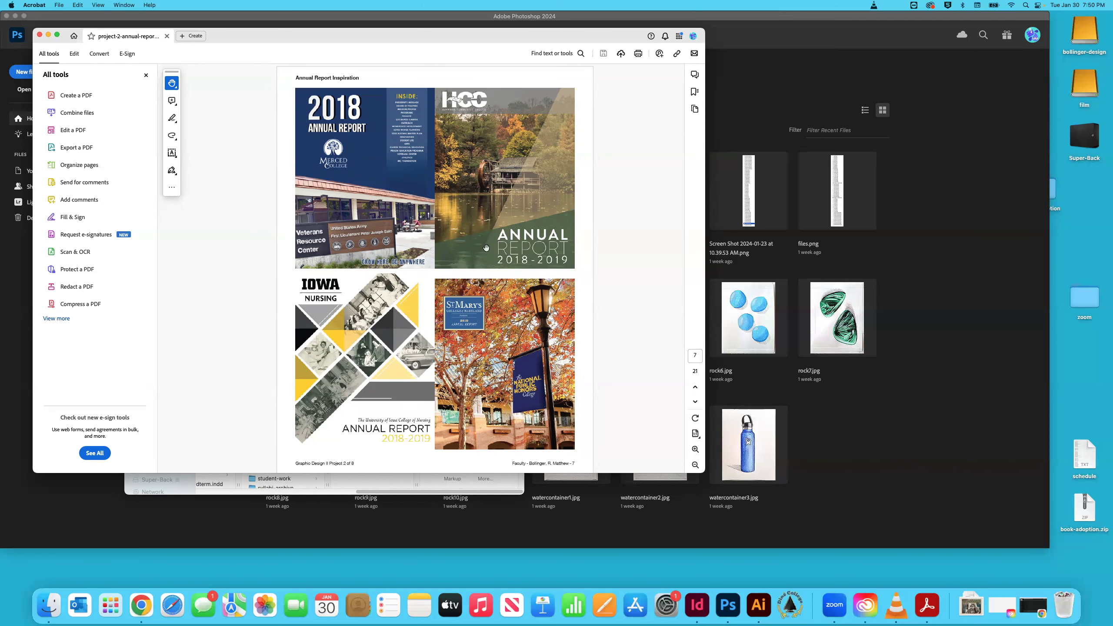
pyautogui.scroll(-2, 489, 247)
pyautogui.scroll(-15, 489, 248)
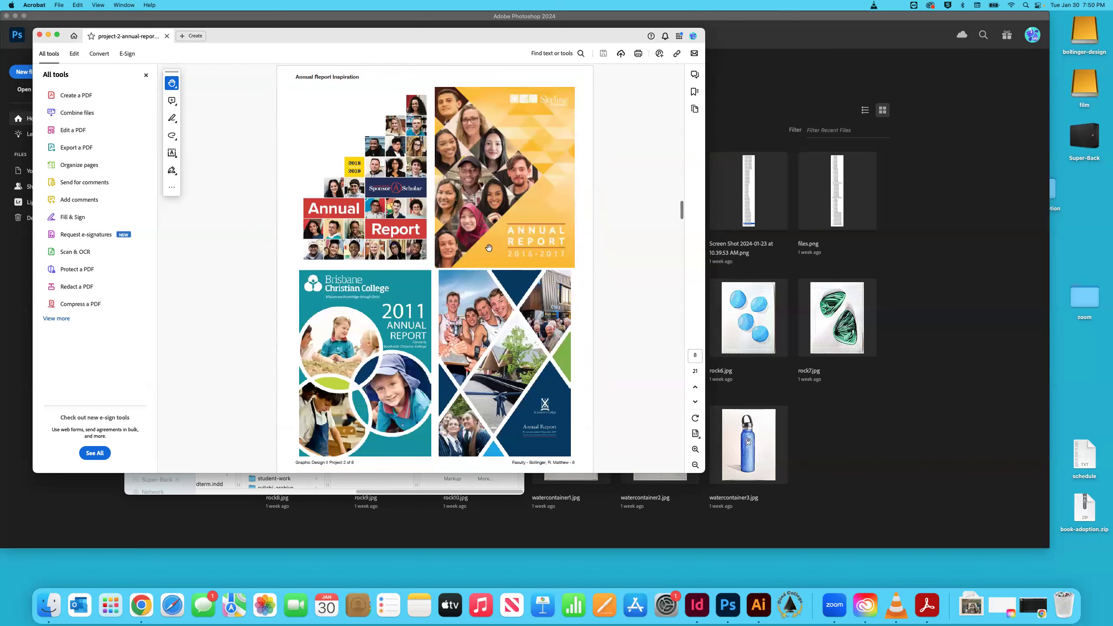
pyautogui.scroll(-10, 489, 248)
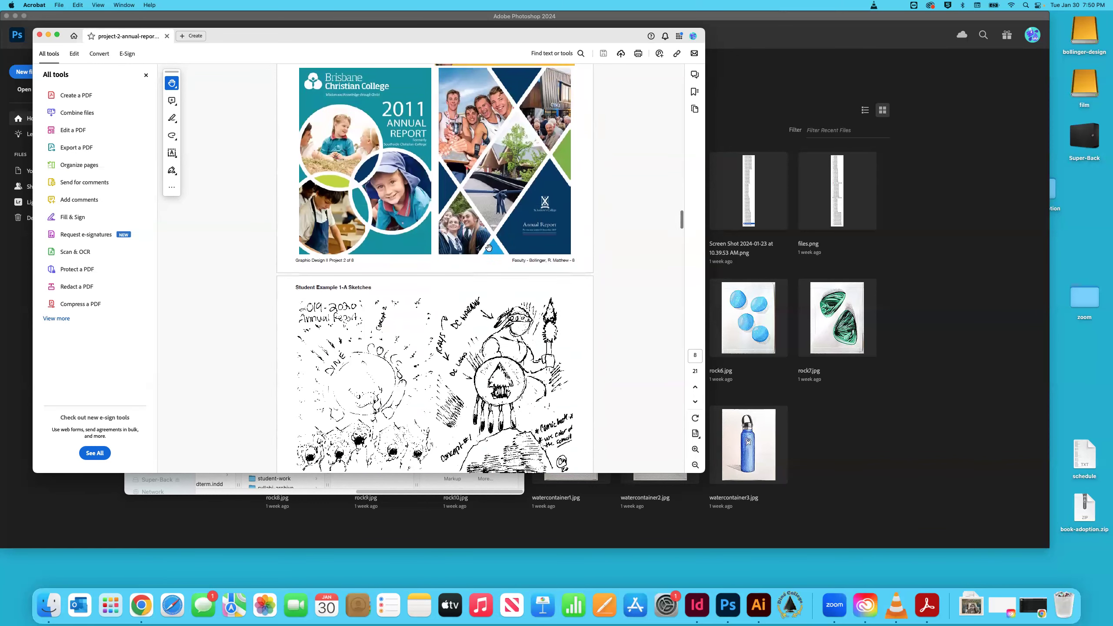
# Step: Examine the student example pages, from the Example 1-A sketches through the Example 4 cover to the Example 5A sketches
pyautogui.scroll(3, 489, 248)
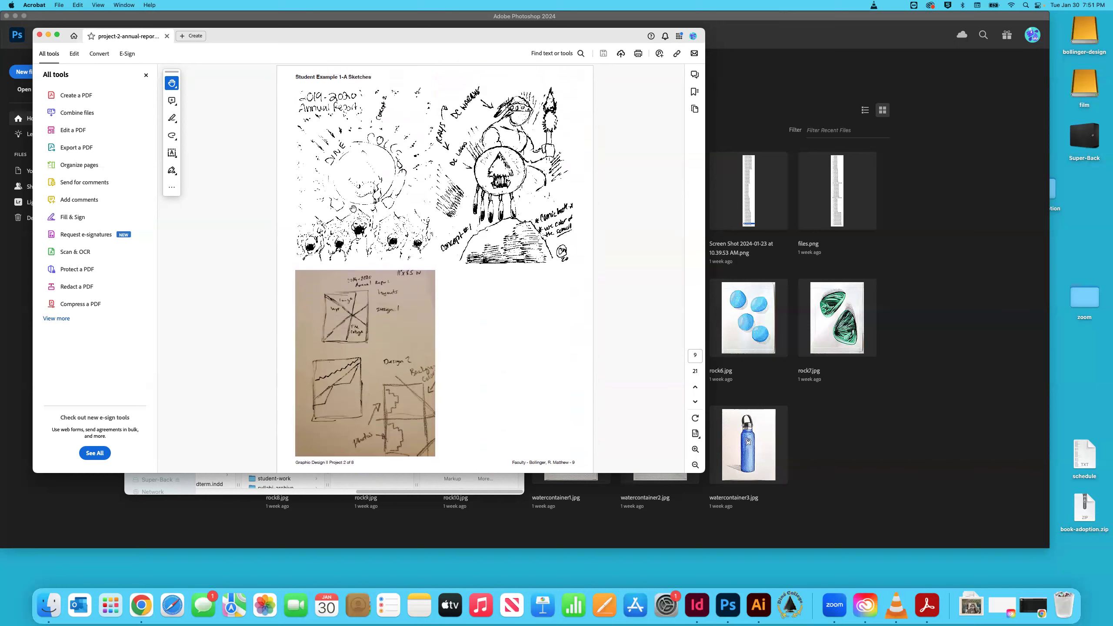
pyautogui.scroll(-10, 523, 190)
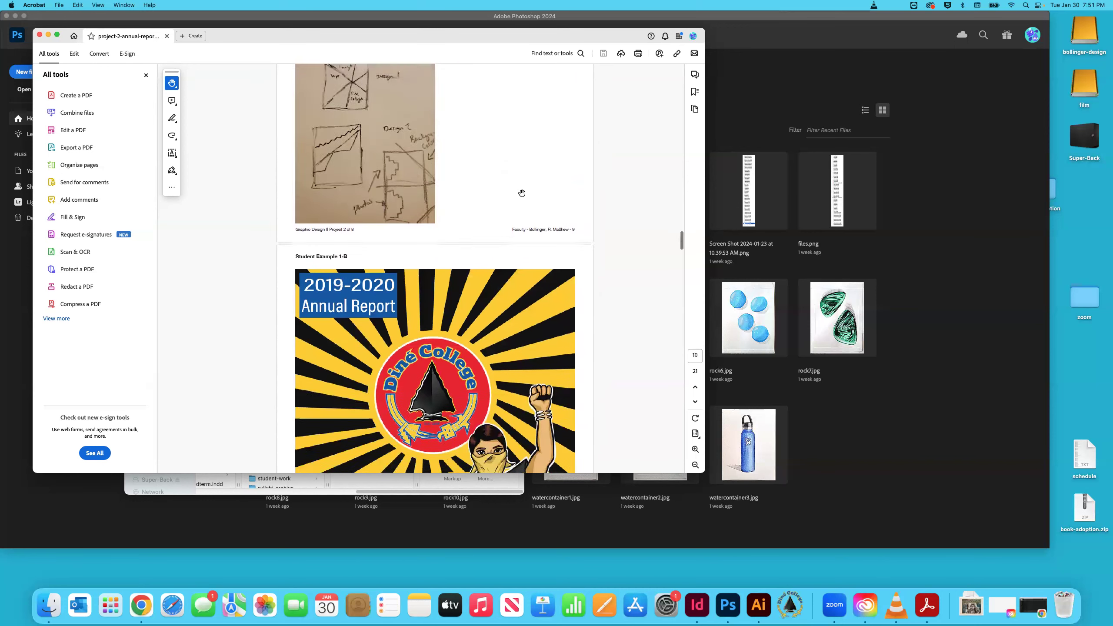
pyautogui.scroll(-10, 559, 201)
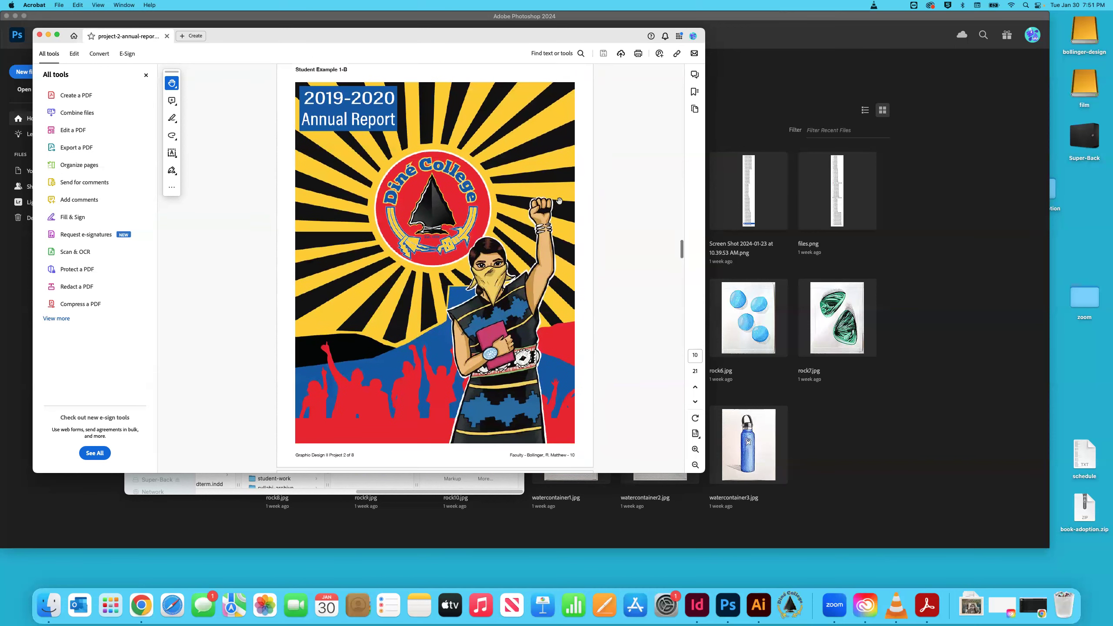
pyautogui.scroll(-20, 558, 201)
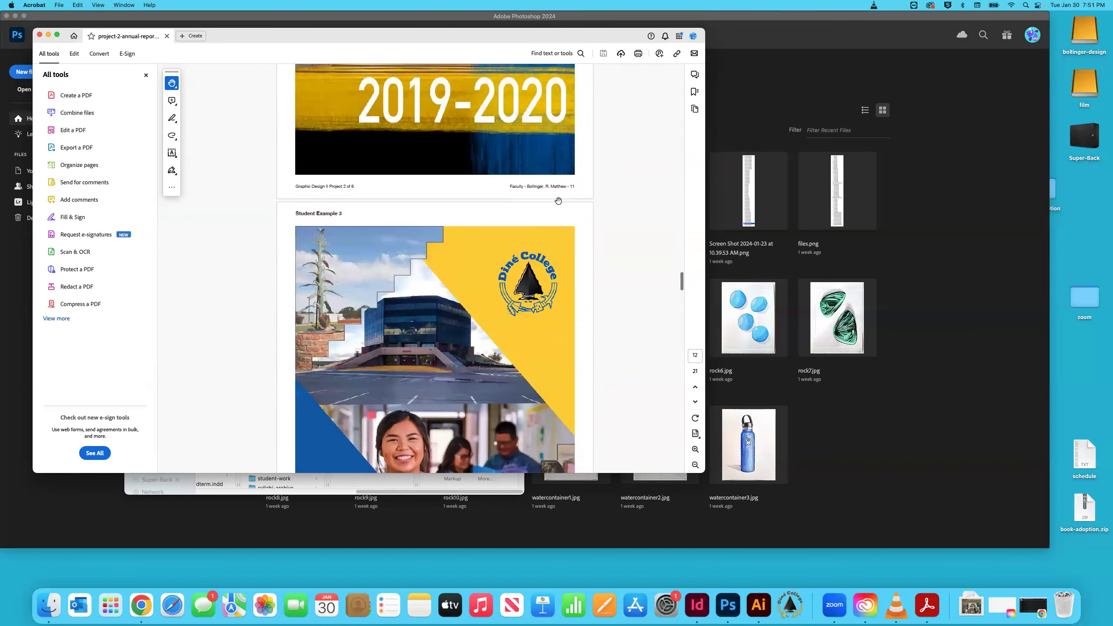
pyautogui.scroll(-10, 558, 201)
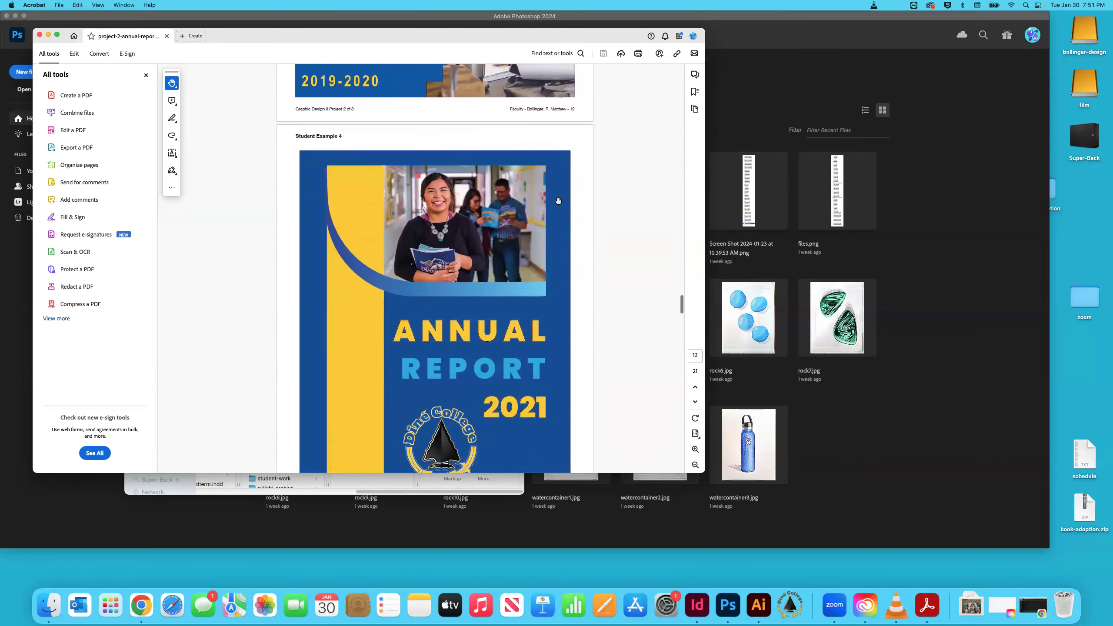
pyautogui.scroll(-3, 558, 201)
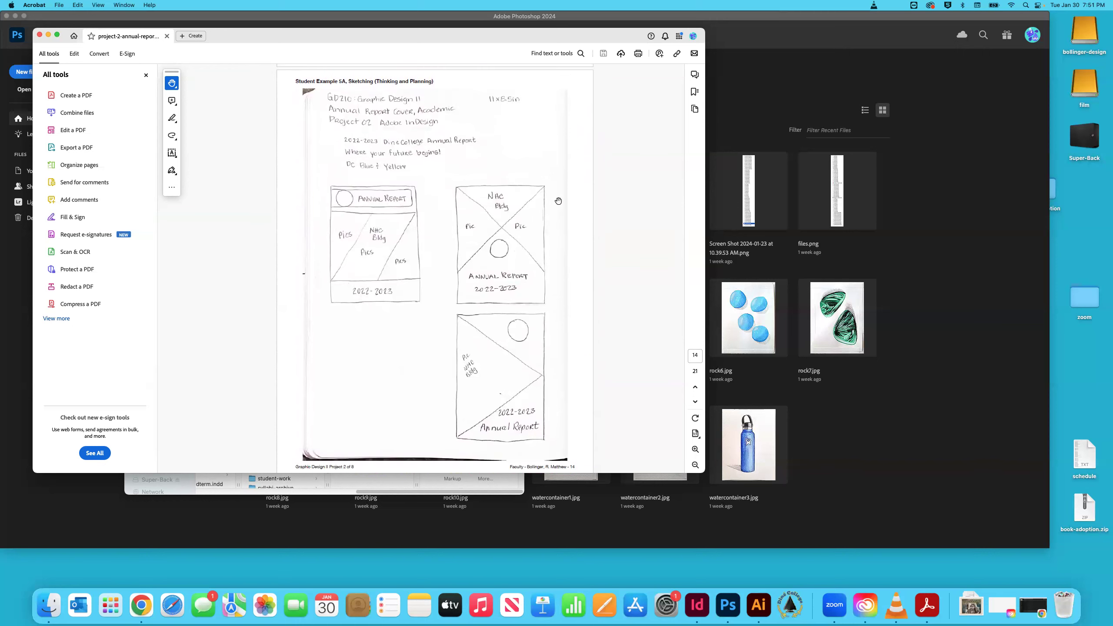
# Step: Enlarge the PDF window and compare the Student Example 5A sketches with the finished Student Example 5B cover
pyautogui.moveTo(706, 474); pyautogui.dragTo(811, 554)
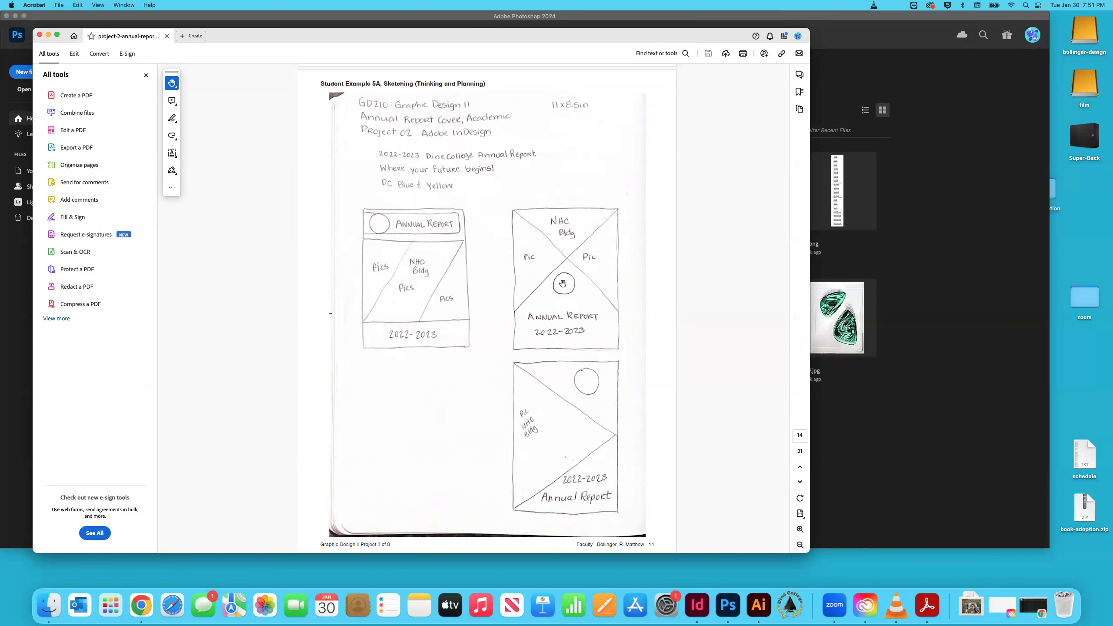
pyautogui.scroll(-5, 529, 344)
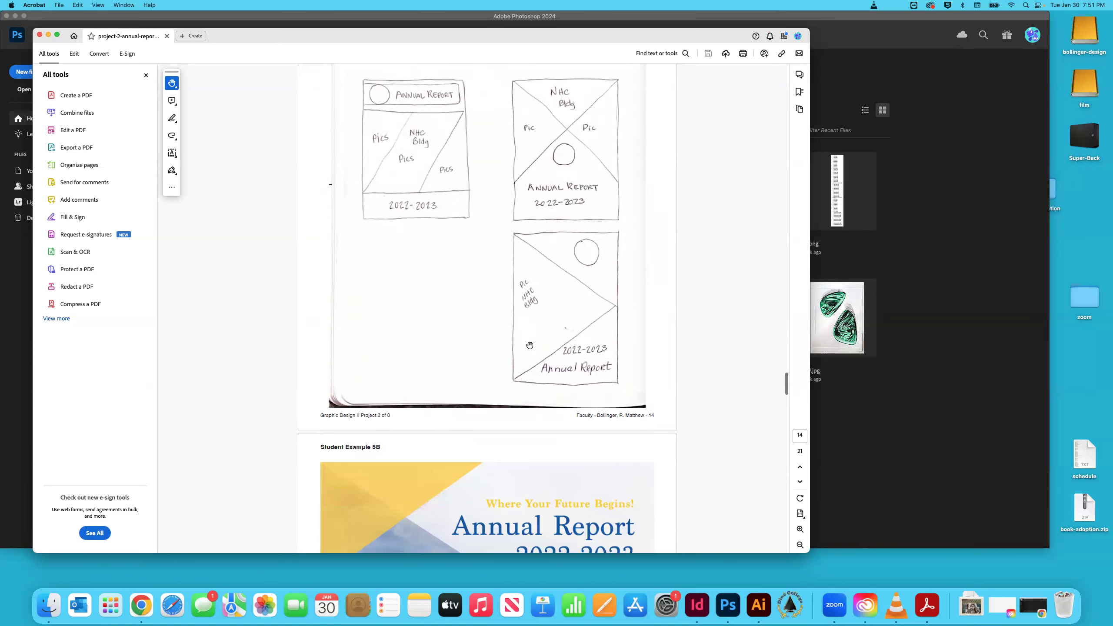
pyautogui.scroll(5, 529, 344)
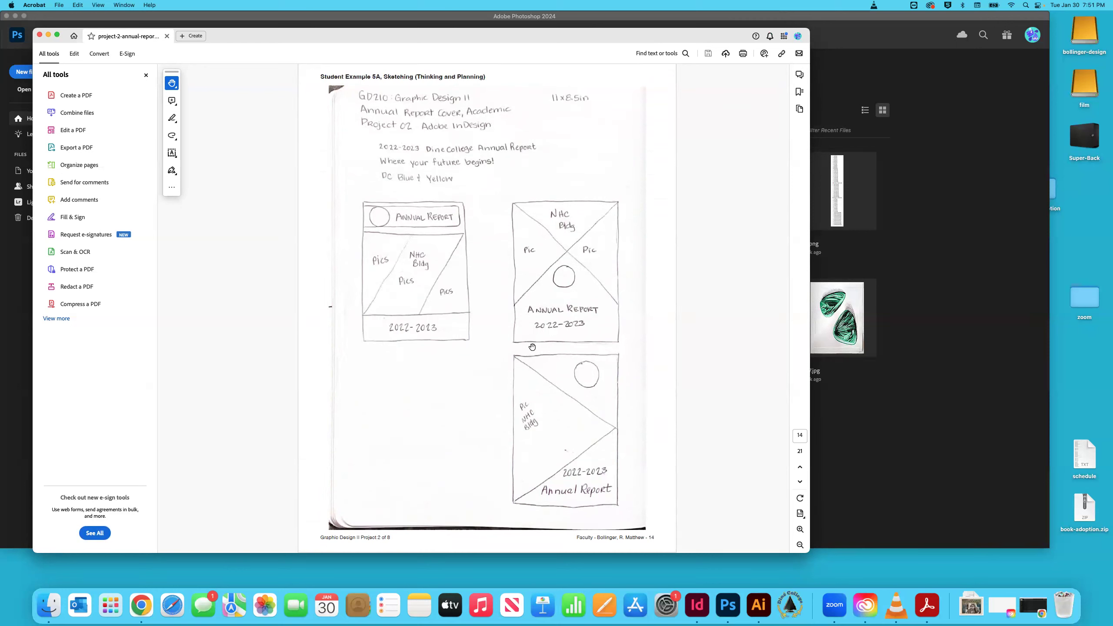
pyautogui.scroll(-3, 525, 348)
pyautogui.scroll(-10, 525, 348)
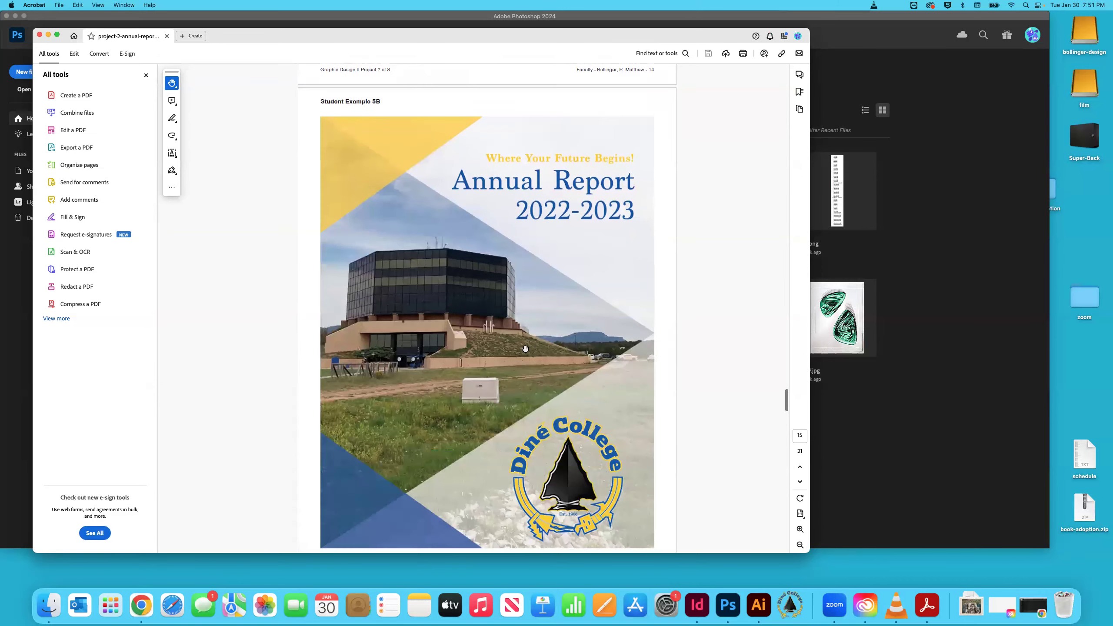
pyautogui.scroll(-5, 525, 349)
pyautogui.scroll(10, 525, 349)
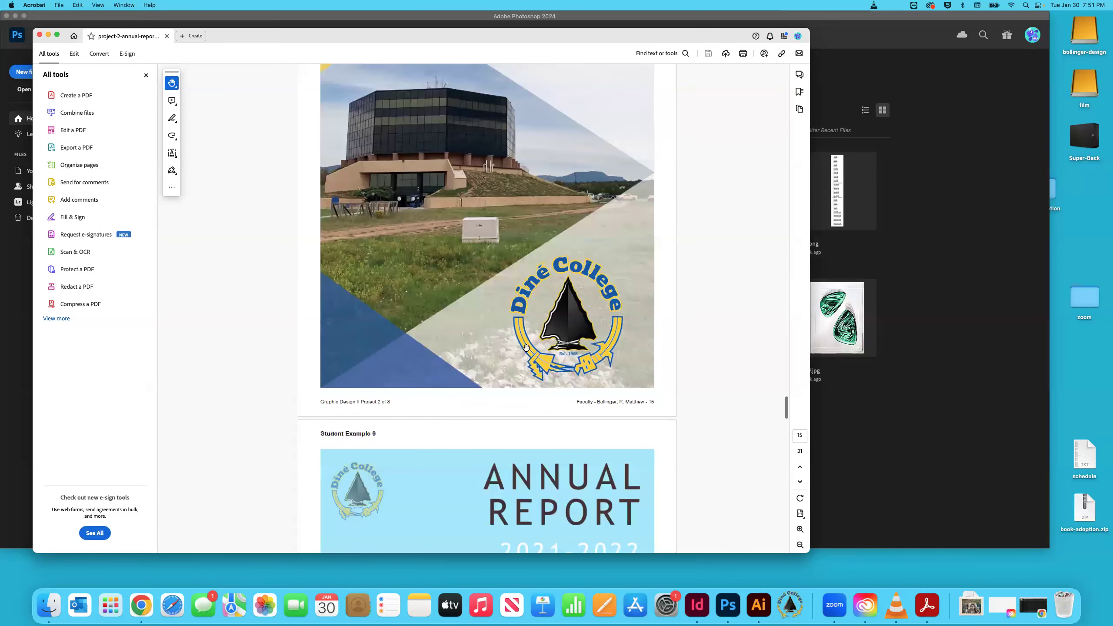
pyautogui.scroll(-1, 433, 178)
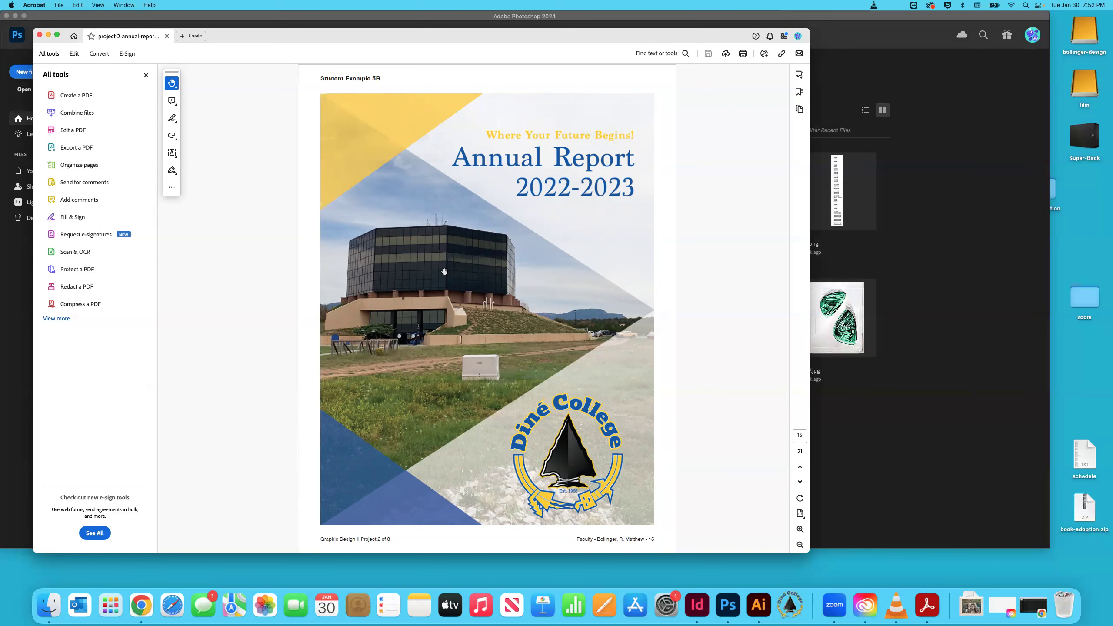
# Step: Examine the illustrated Student Example 6 cover and compare it with the photographic Student Example 5B cover
pyautogui.scroll(-10, 449, 276)
pyautogui.scroll(-5, 450, 278)
pyautogui.scroll(1, 451, 279)
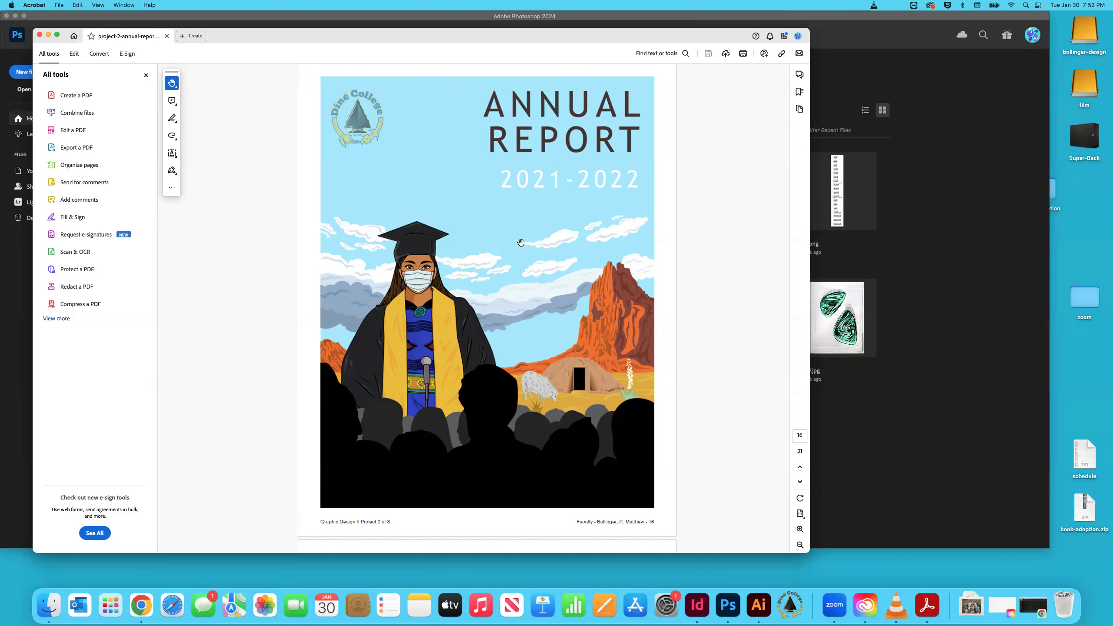
pyautogui.scroll(-1, 520, 243)
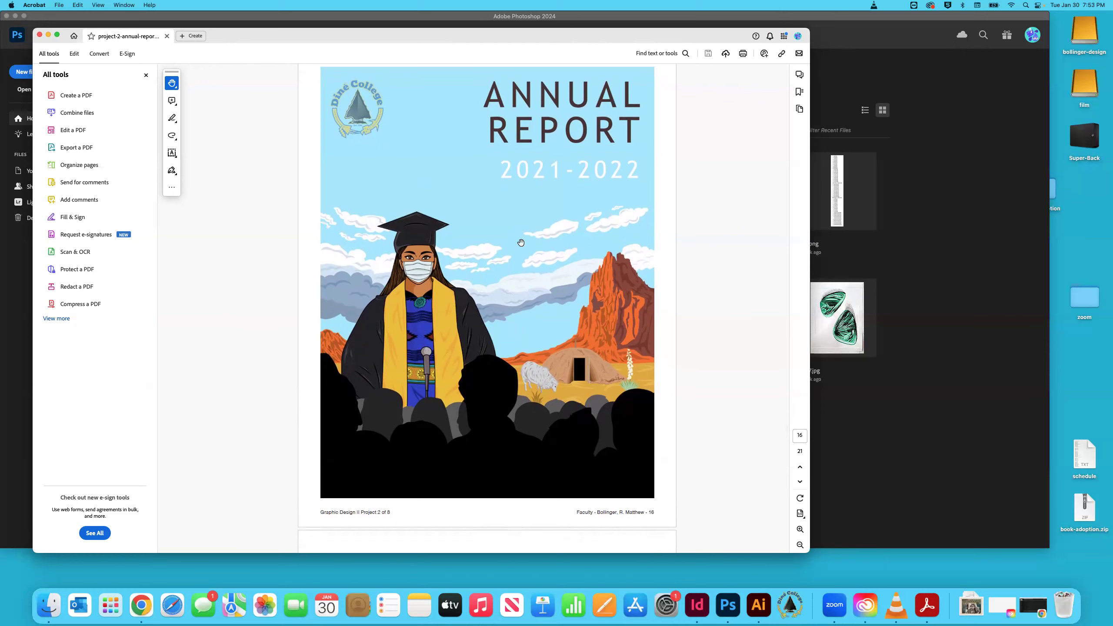
pyautogui.scroll(1, 517, 242)
pyautogui.scroll(10, 512, 242)
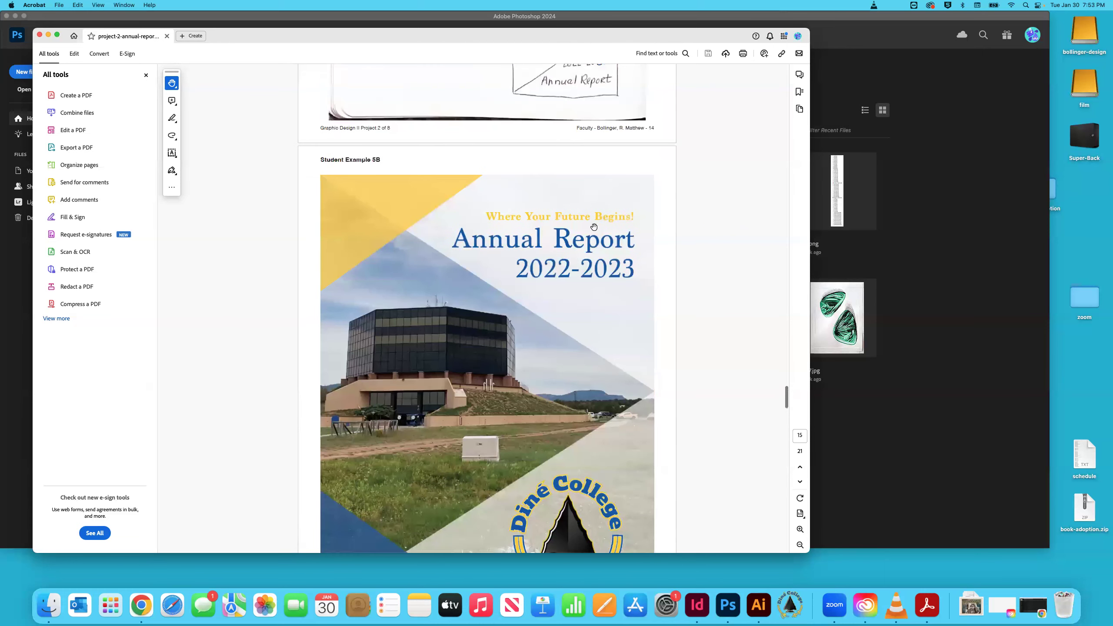
pyautogui.scroll(-10, 570, 247)
pyautogui.scroll(-13, 570, 247)
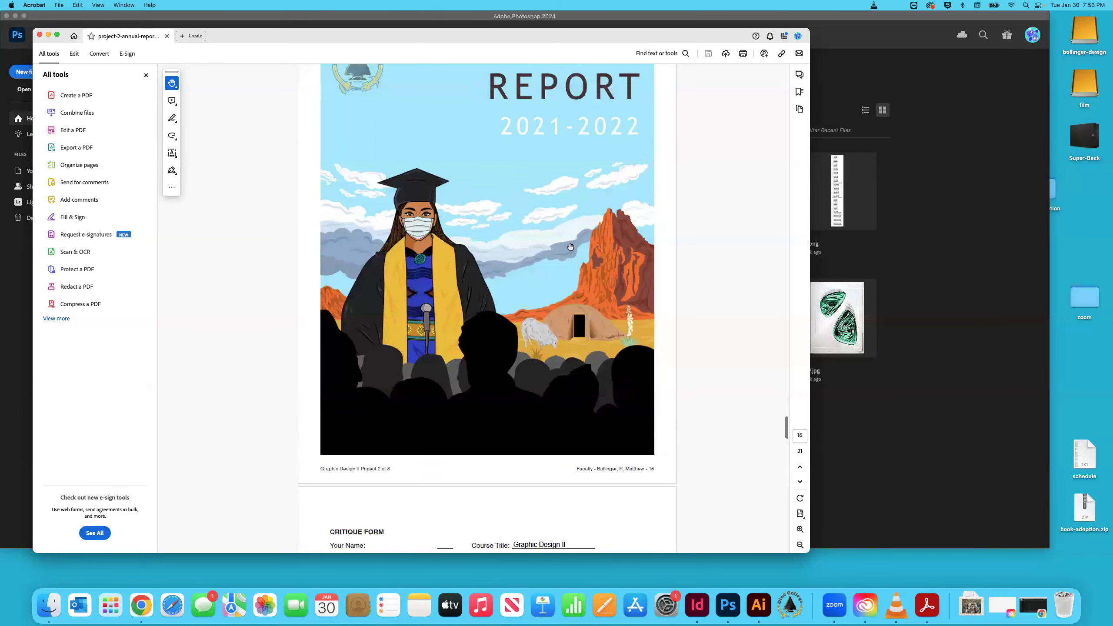
pyautogui.scroll(3, 535, 414)
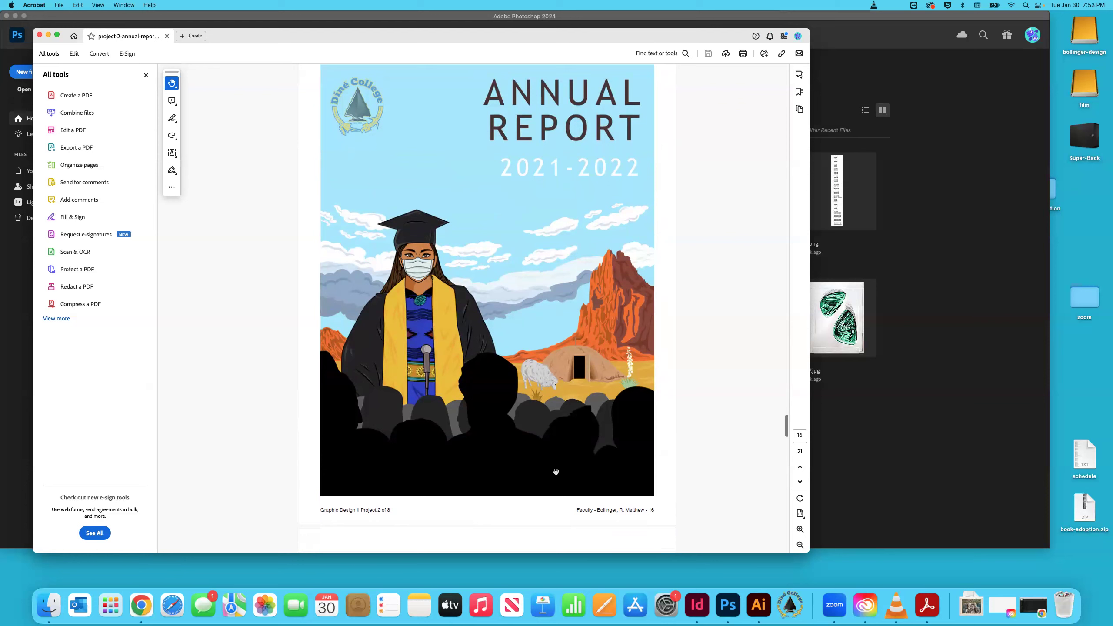
pyautogui.scroll(1, 556, 471)
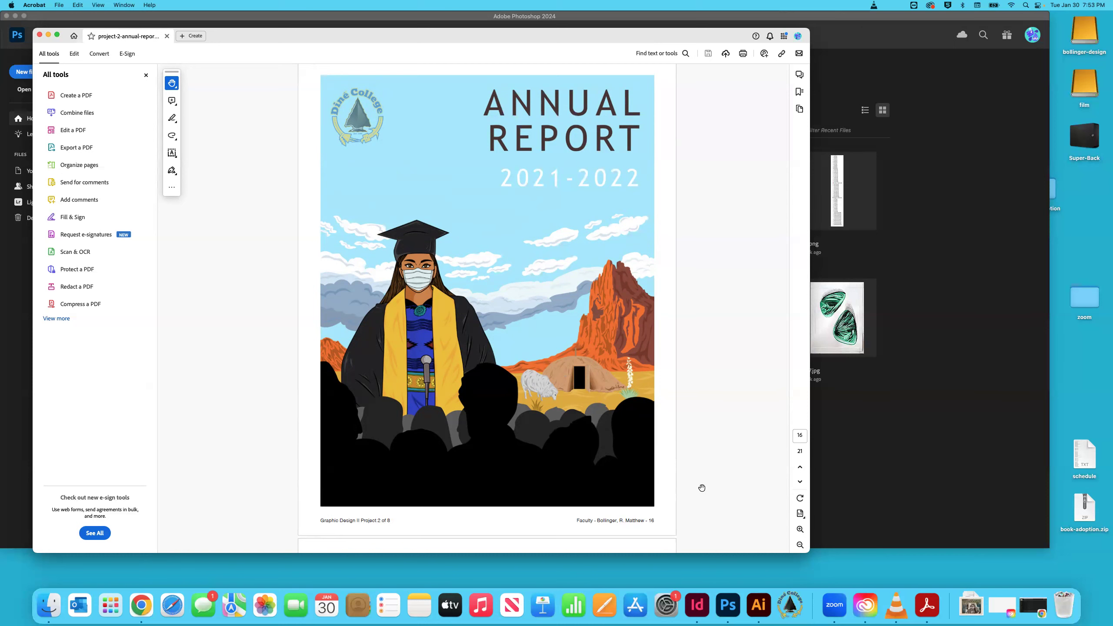
# Step: Glance at the critique form, return to the Student Example 5A sketches, and switch to Finder's project-2-annual-report-cover folder
pyautogui.scroll(-15, 647, 470)
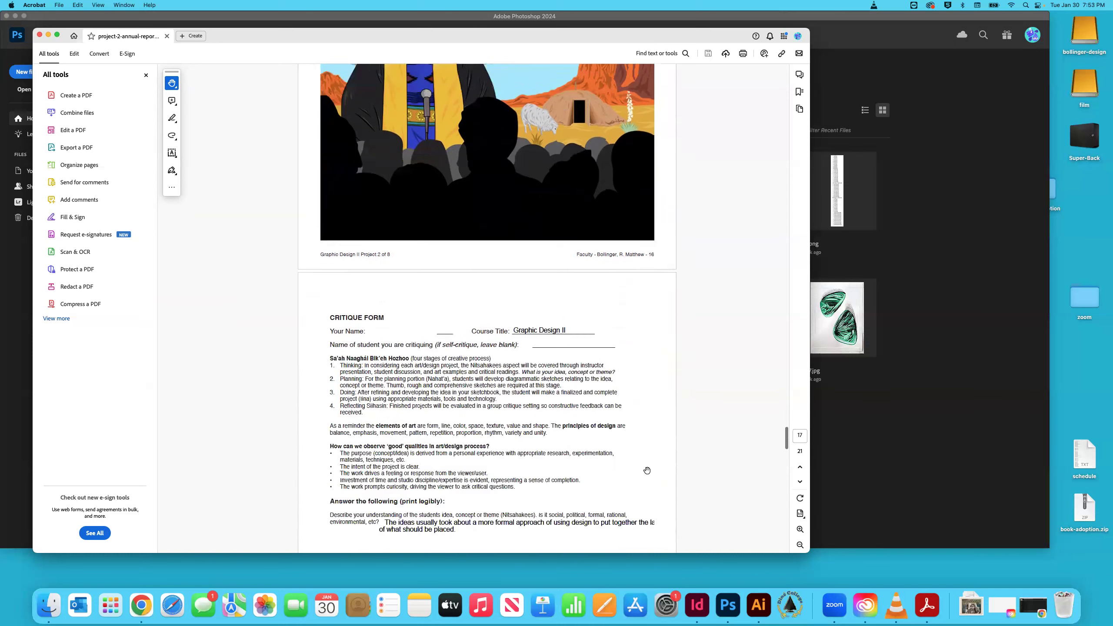
pyautogui.scroll(20, 647, 469)
pyautogui.scroll(2, 647, 469)
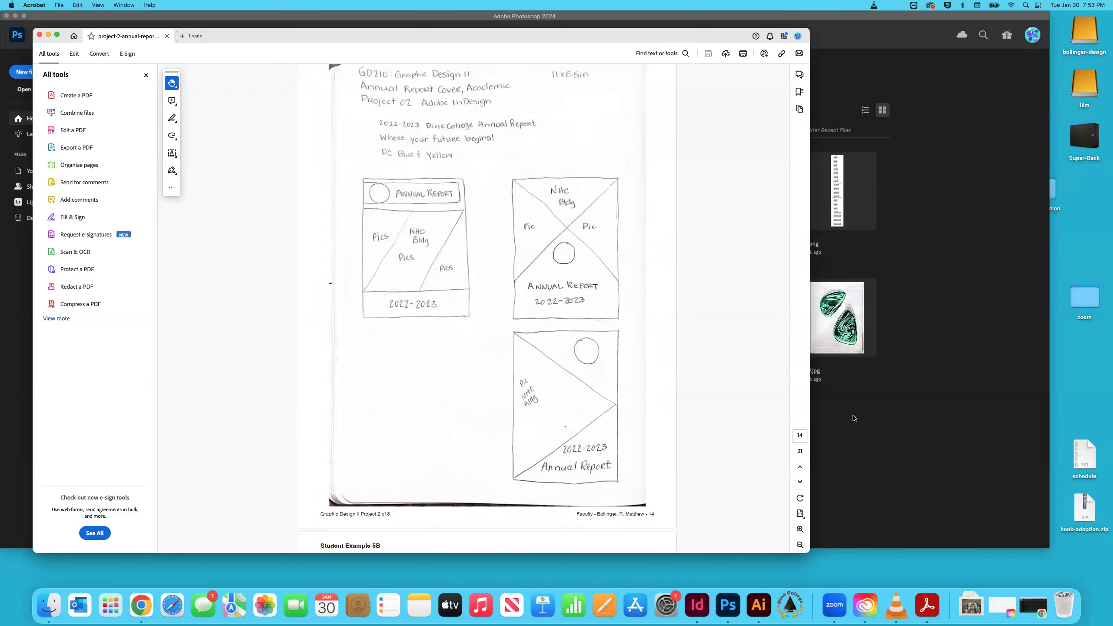
pyautogui.press('super+Tab')
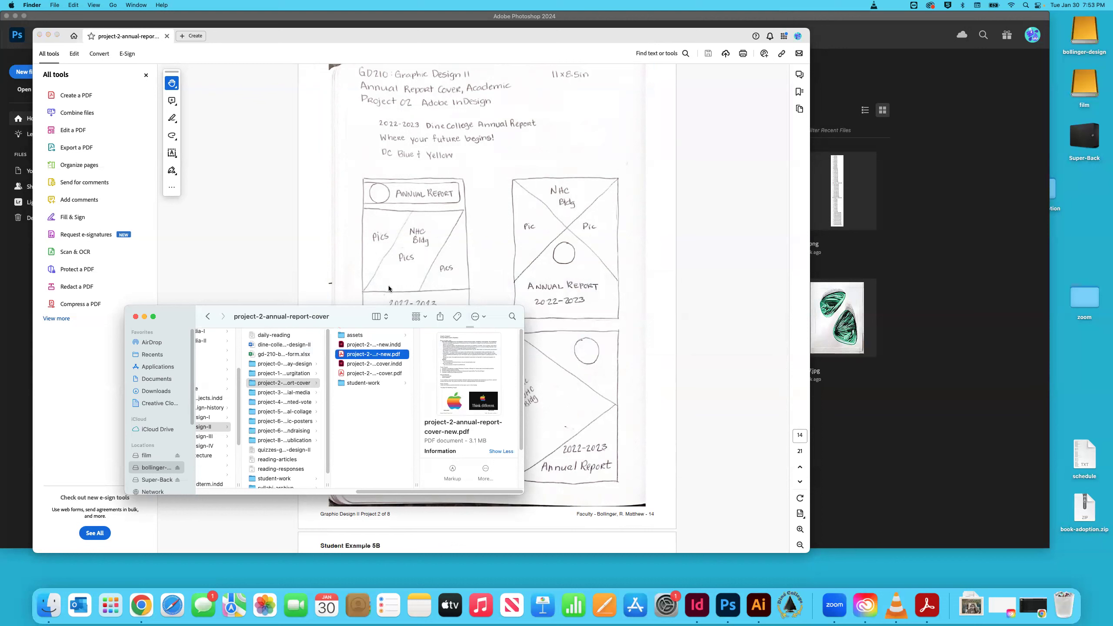
# Step: Look through the assets and student-work subfolders of the project-2-annual-report-cover folder
pyautogui.click(359, 336)
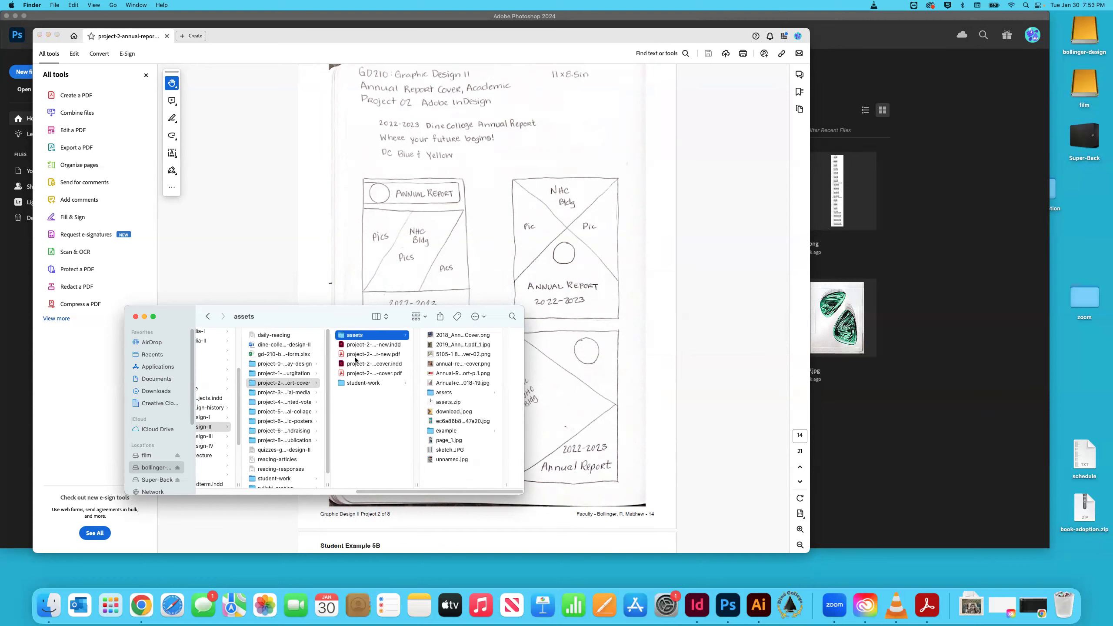
pyautogui.hscroll(-2, 356, 360)
pyautogui.click(383, 395)
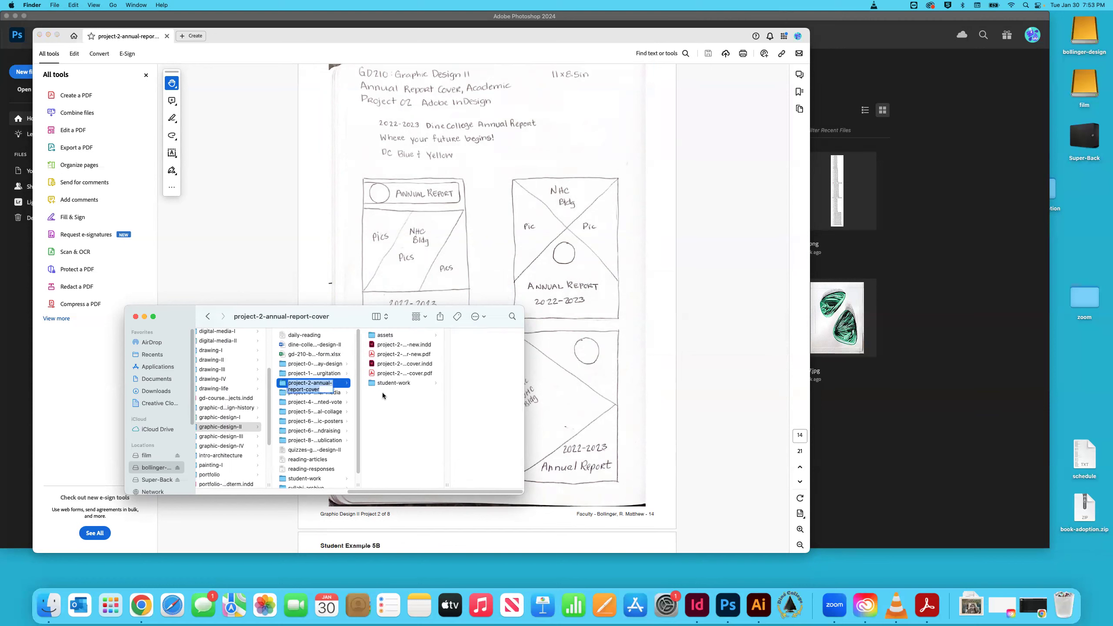
pyautogui.click(326, 389)
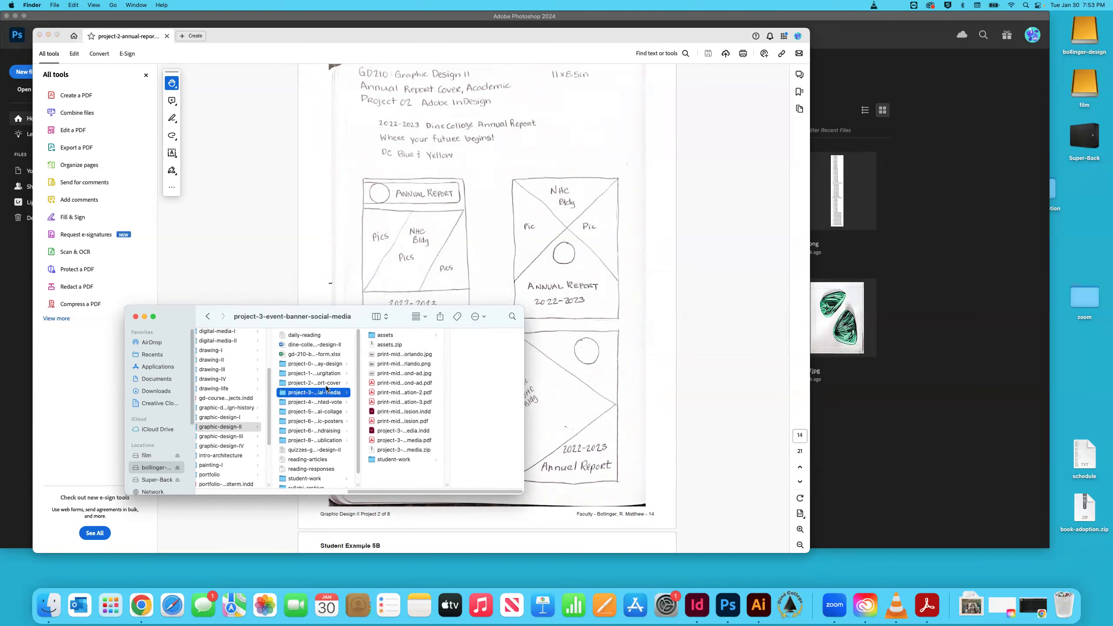
pyautogui.click(326, 386)
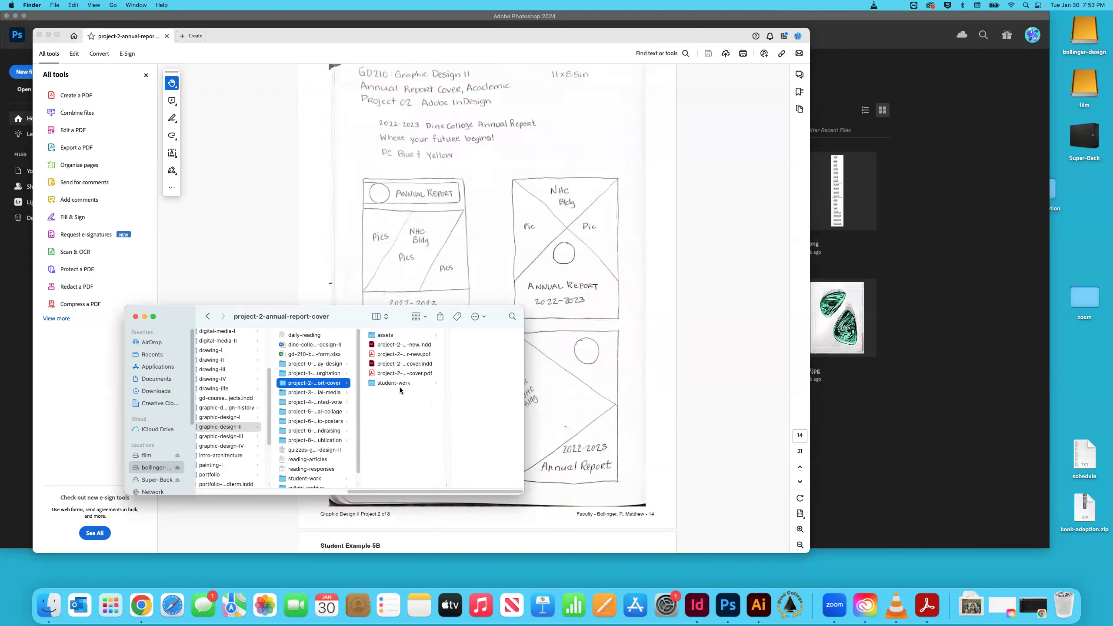
pyautogui.click(378, 337)
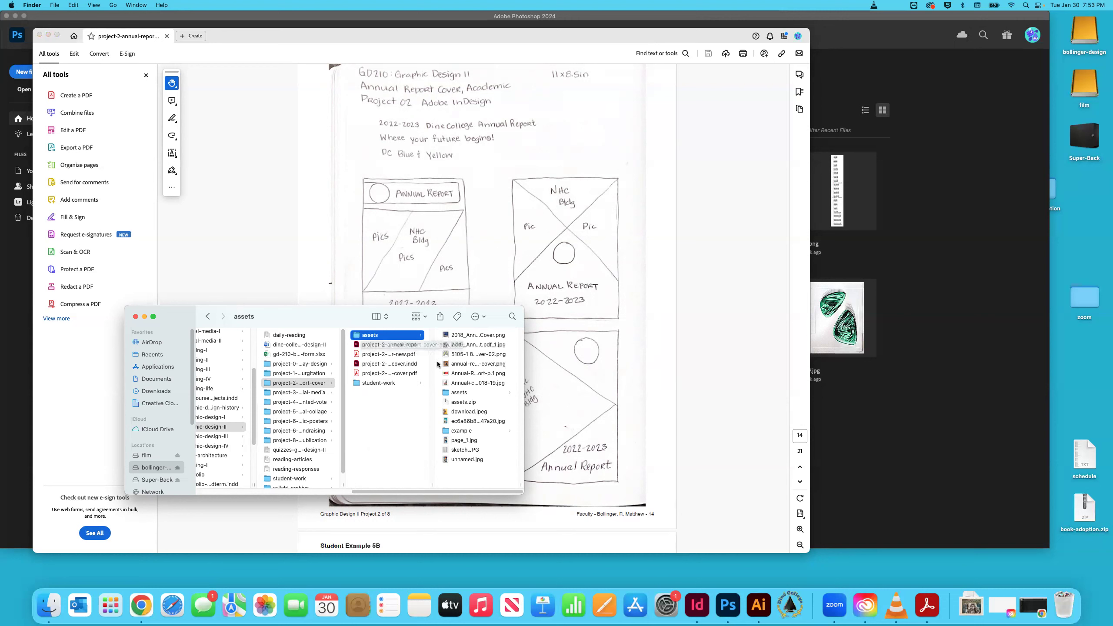
pyautogui.click(390, 384)
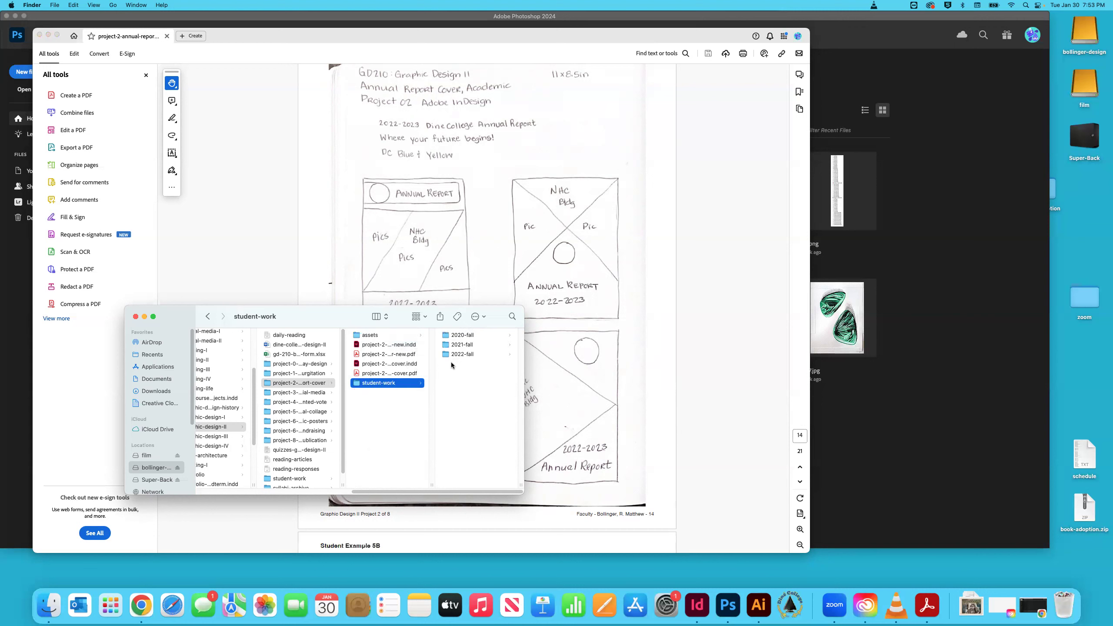
pyautogui.click(380, 336)
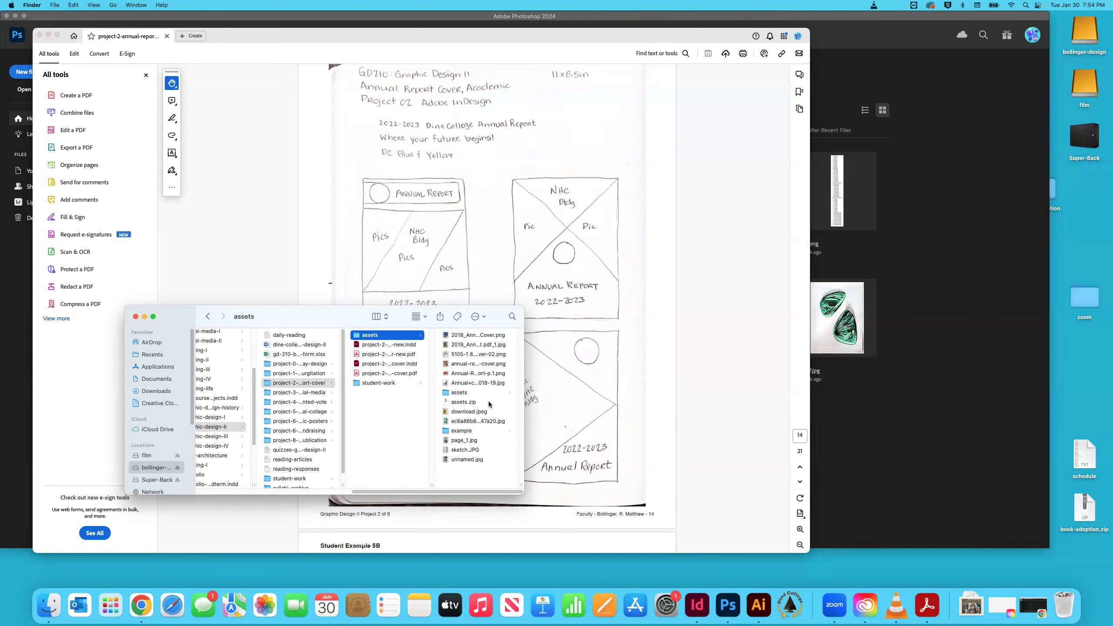
# Step: Open campus-student-images in the nested assets folder and preview the photos from DSC_8405.JPG through Quick fact brochure-1.jpg
pyautogui.click(460, 393)
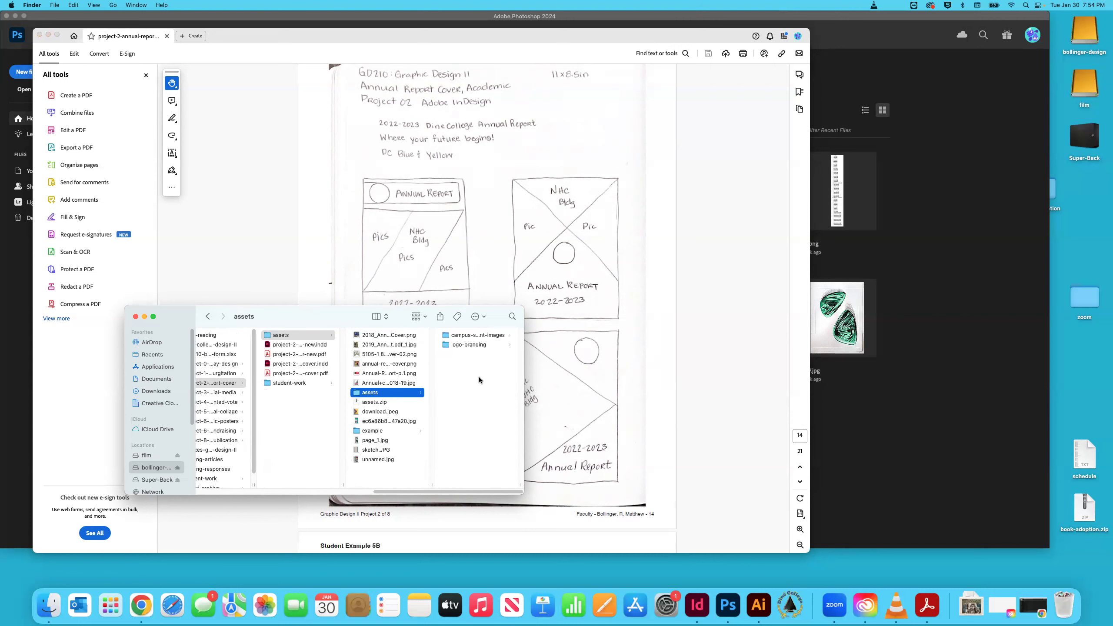
pyautogui.click(466, 337)
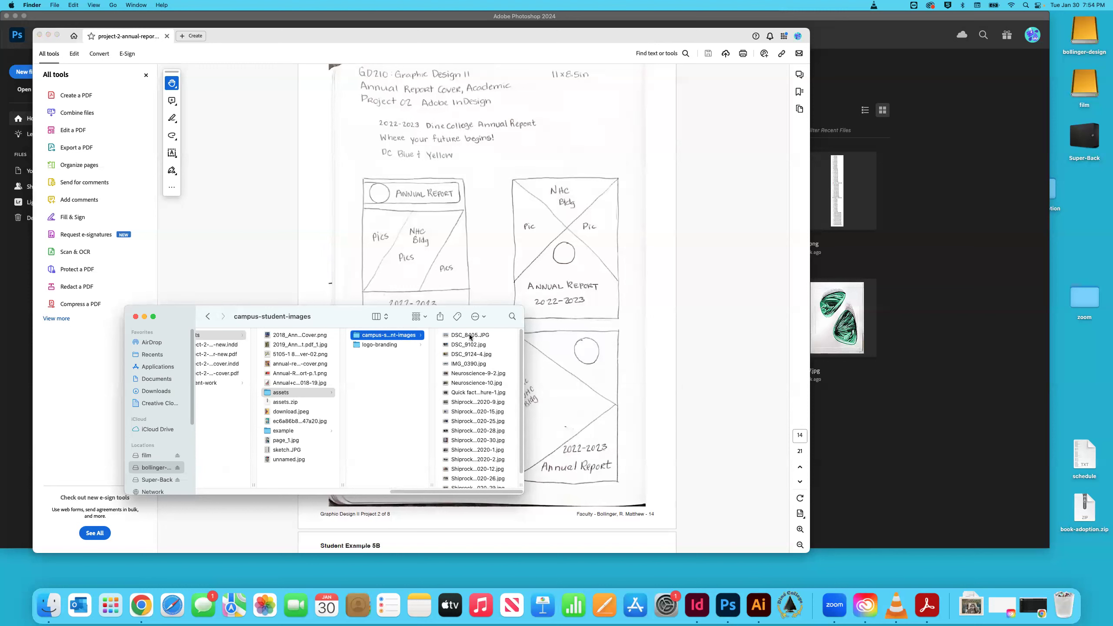
pyautogui.click(470, 335)
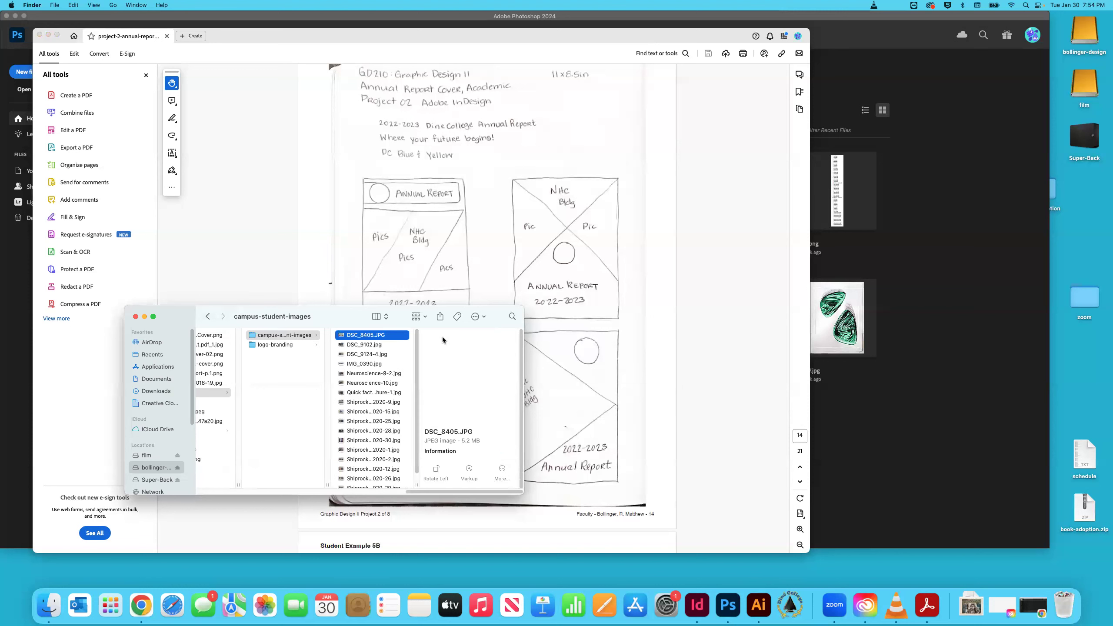
pyautogui.click(367, 346)
pyautogui.click(361, 354)
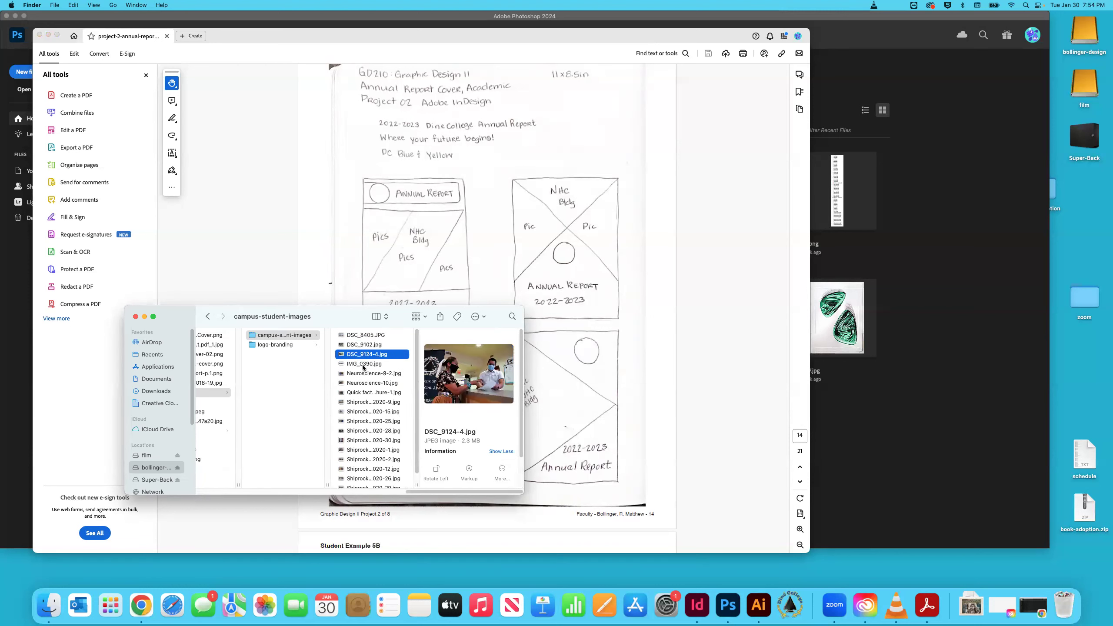
pyautogui.click(364, 365)
pyautogui.click(365, 373)
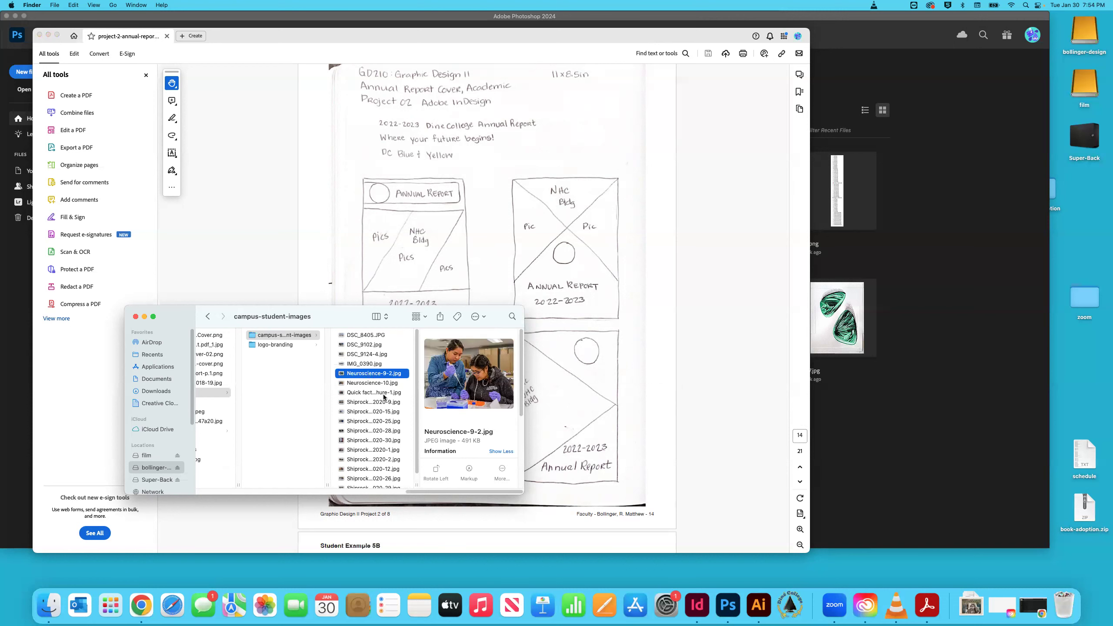
pyautogui.click(370, 384)
pyautogui.click(370, 393)
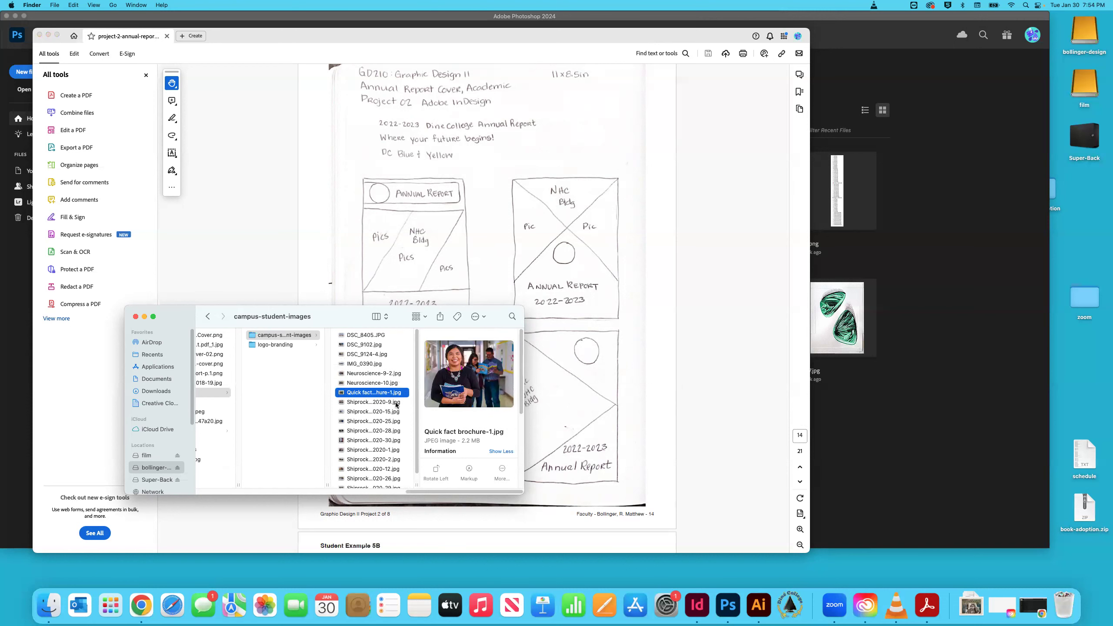
# Step: Preview the Shiprock photos from Shiprock Covid 09032020-9.jpg through Shiprock Tsaile Campus 09092020-12.jpg
pyautogui.click(372, 403)
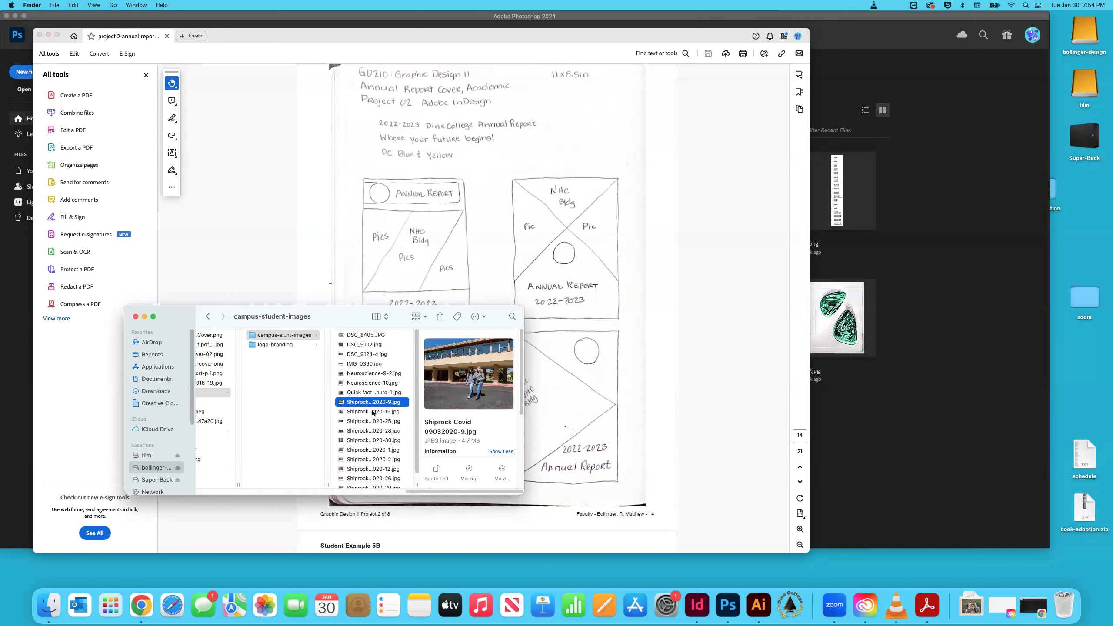
pyautogui.click(373, 413)
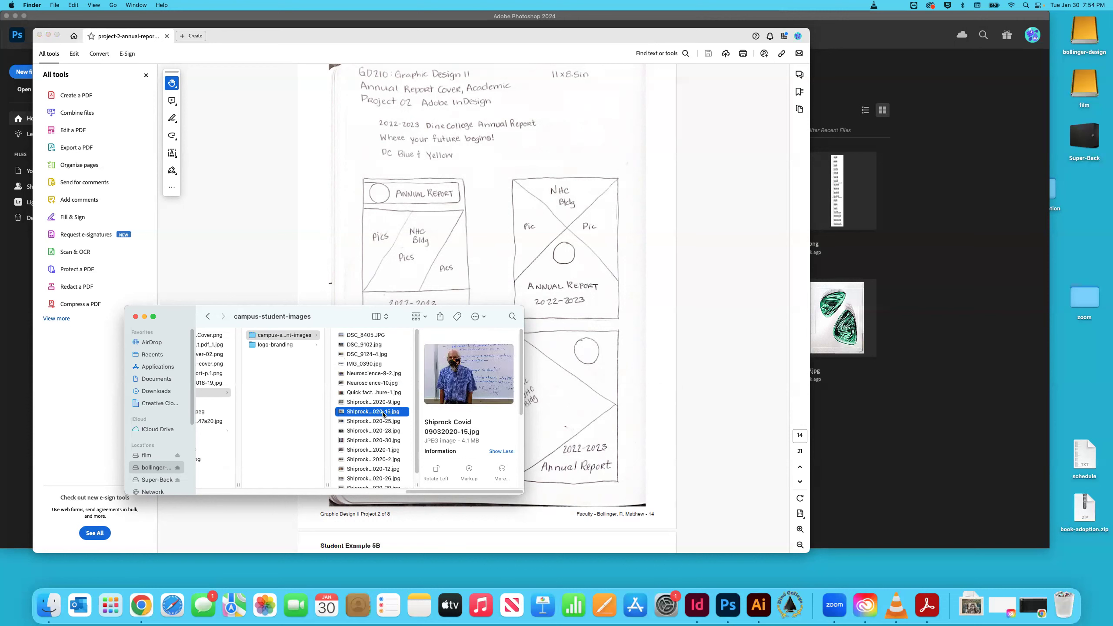
pyautogui.click(365, 422)
pyautogui.scroll(-1, 367, 427)
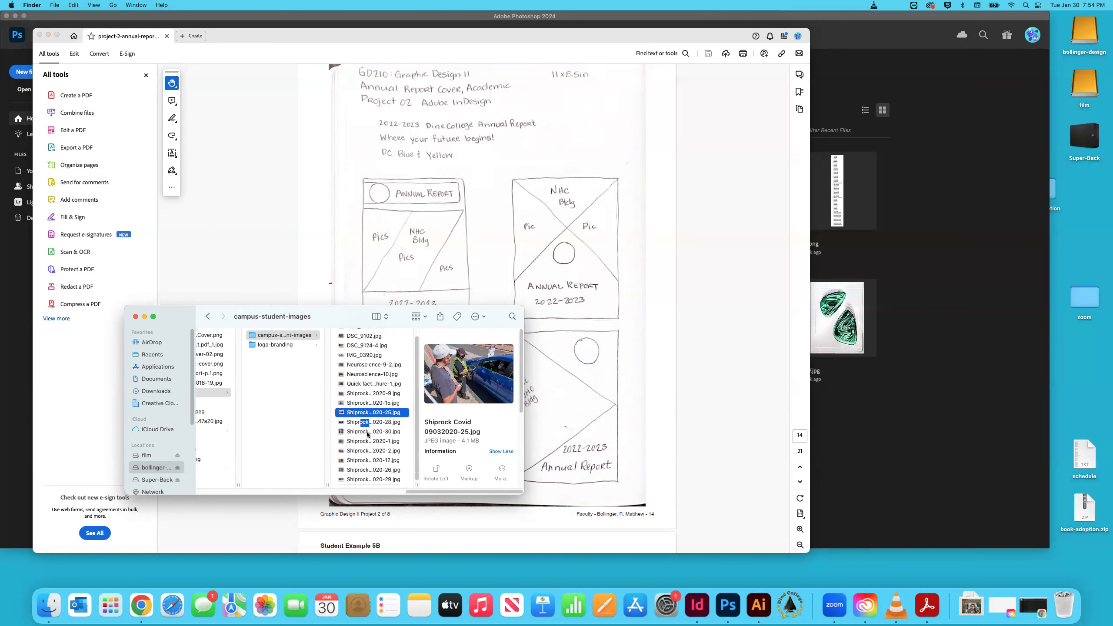
pyautogui.click(367, 433)
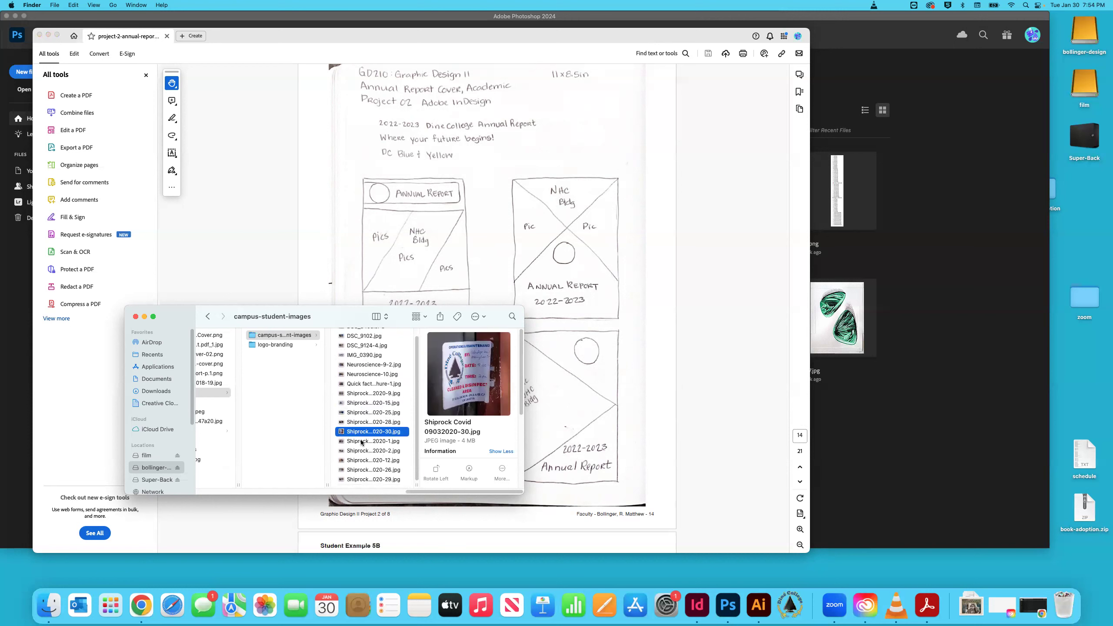
pyautogui.click(362, 442)
pyautogui.click(377, 452)
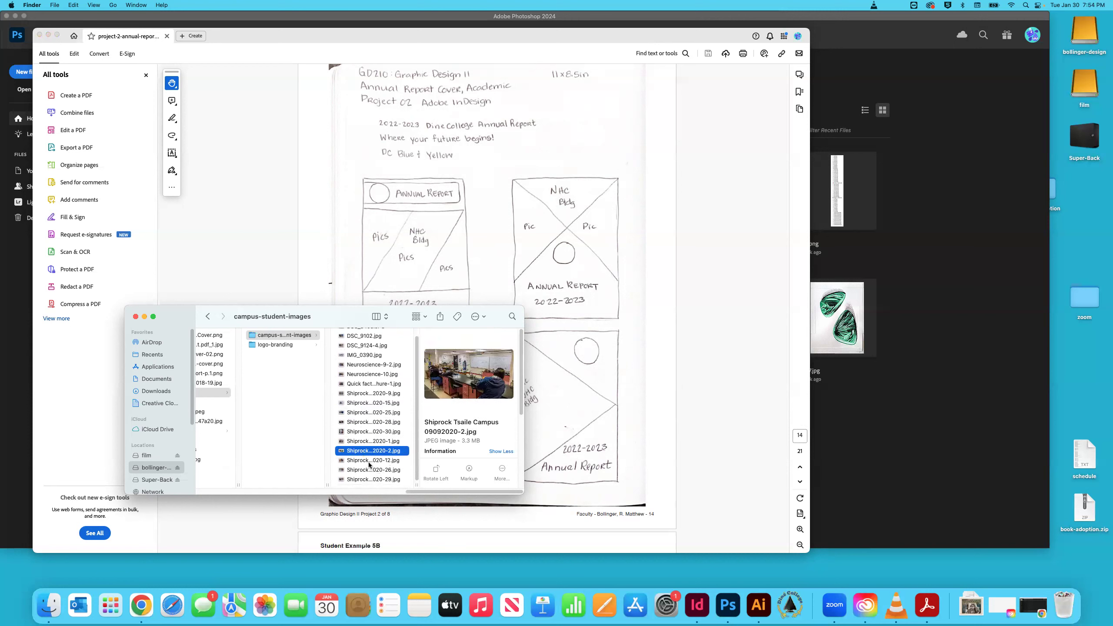
pyautogui.click(369, 461)
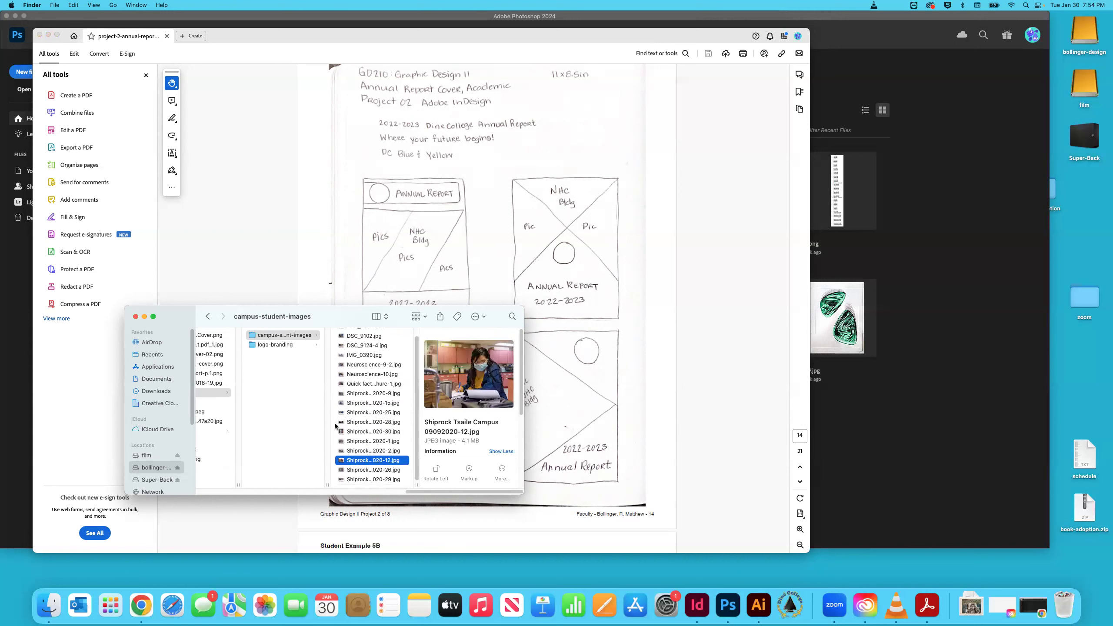
# Step: Preview dc_branding.ai in the logo-branding folder, then view the DC_Lexia_20.png logo at full size and close it
pyautogui.click(280, 345)
pyautogui.click(365, 335)
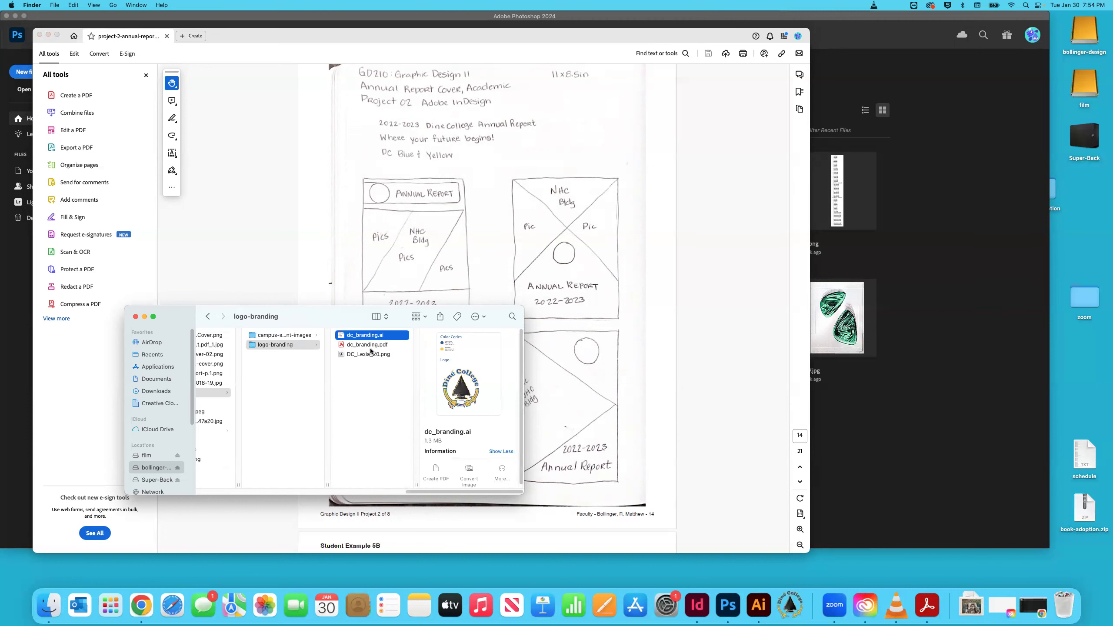
pyautogui.click(356, 356)
pyautogui.doubleClick(344, 355)
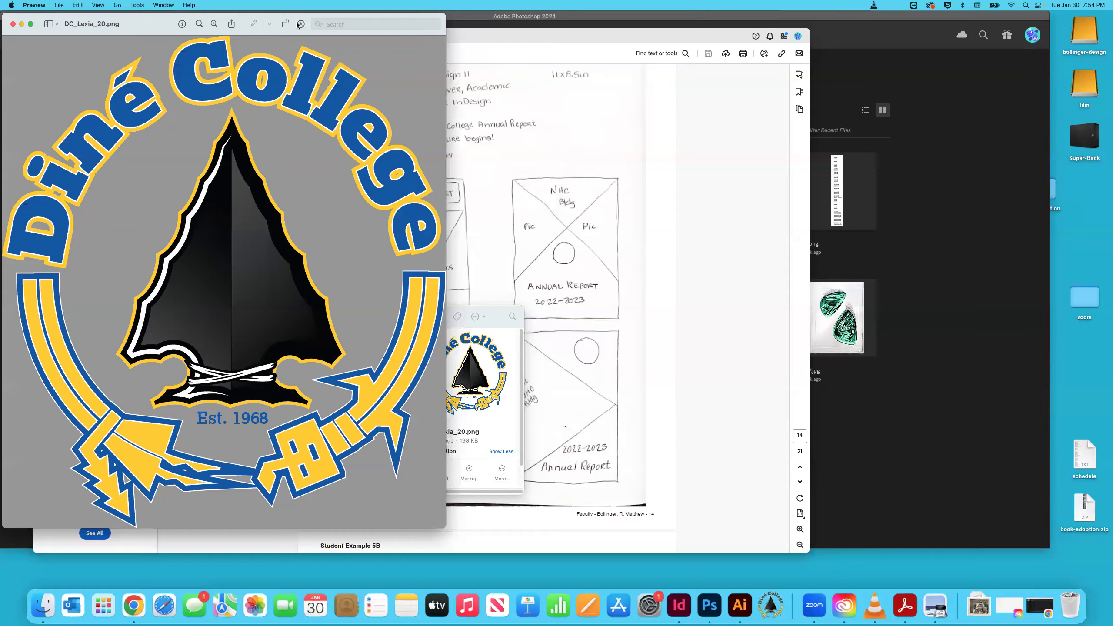
pyautogui.doubleClick(391, 30)
pyautogui.press('super+q')
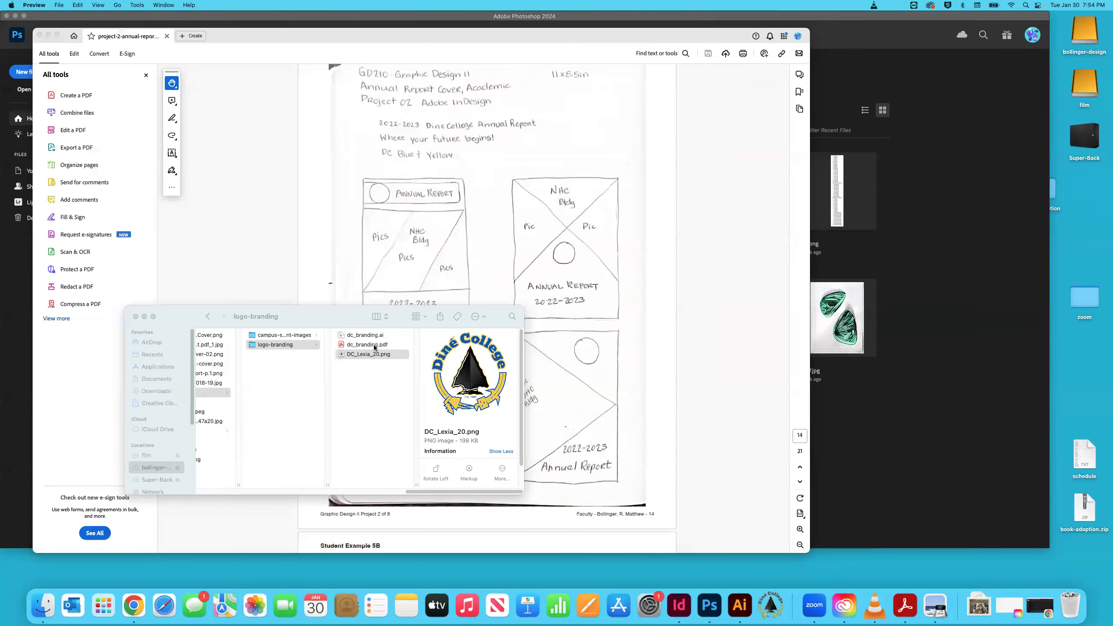
# Step: Examine the colour codes and logo in dc_branding.pdf, close it, and return to the logo-branding folder
pyautogui.press('super+Tab')
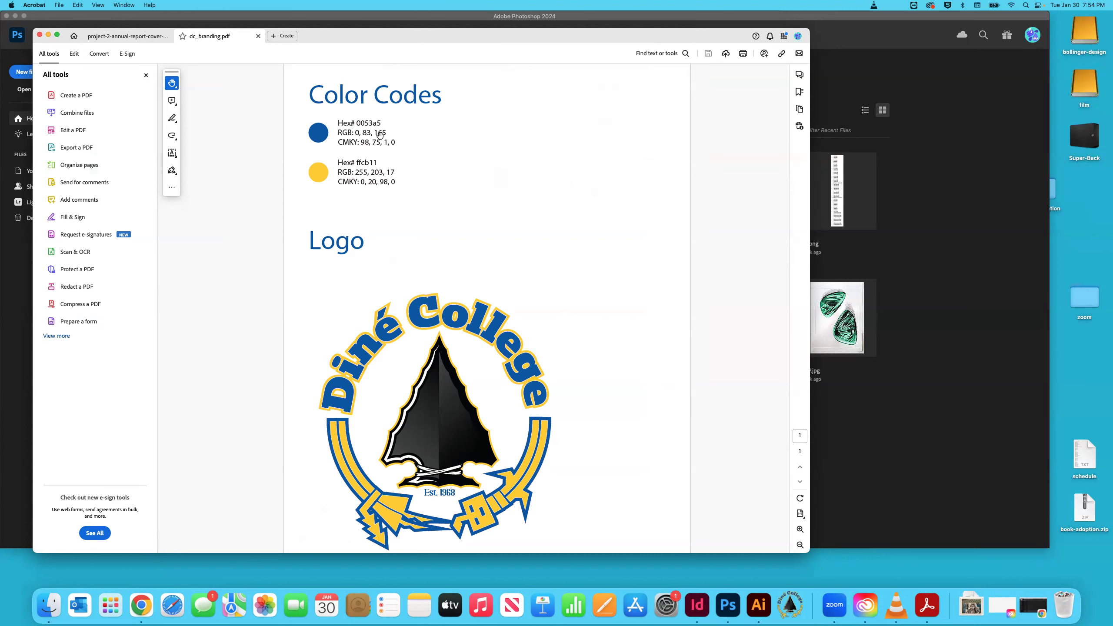
pyautogui.press('super+w')
pyautogui.press('super+Tab')
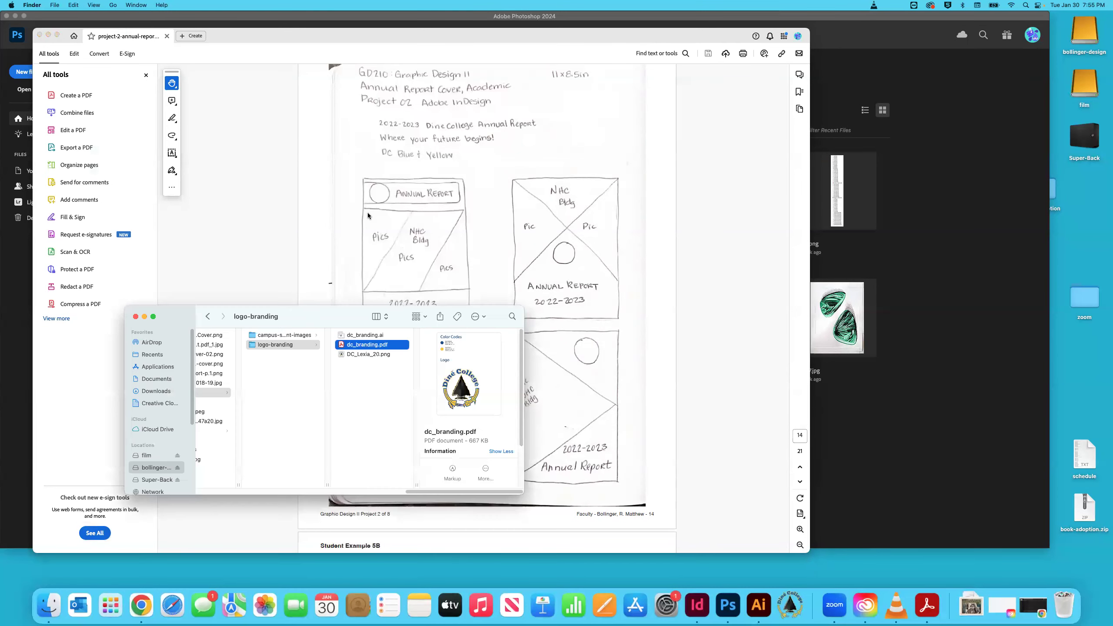
# Step: Reopen DC_Lexia_20.png in a repositioned window, inspect the college logo, and close the image
pyautogui.doubleClick(366, 354)
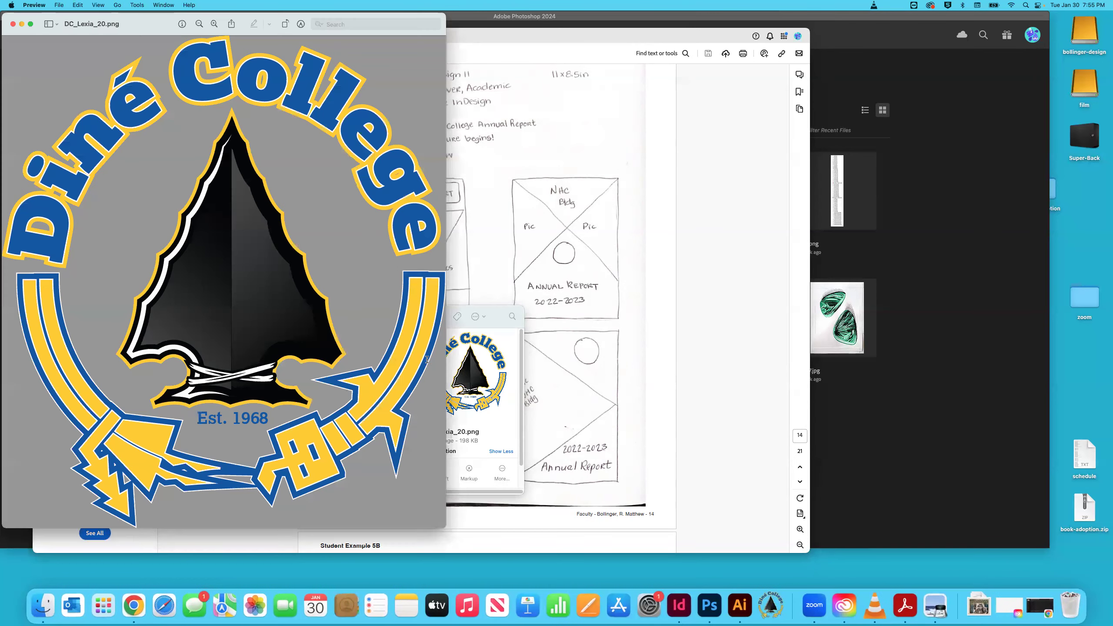
pyautogui.moveTo(136, 25); pyautogui.dragTo(353, 48)
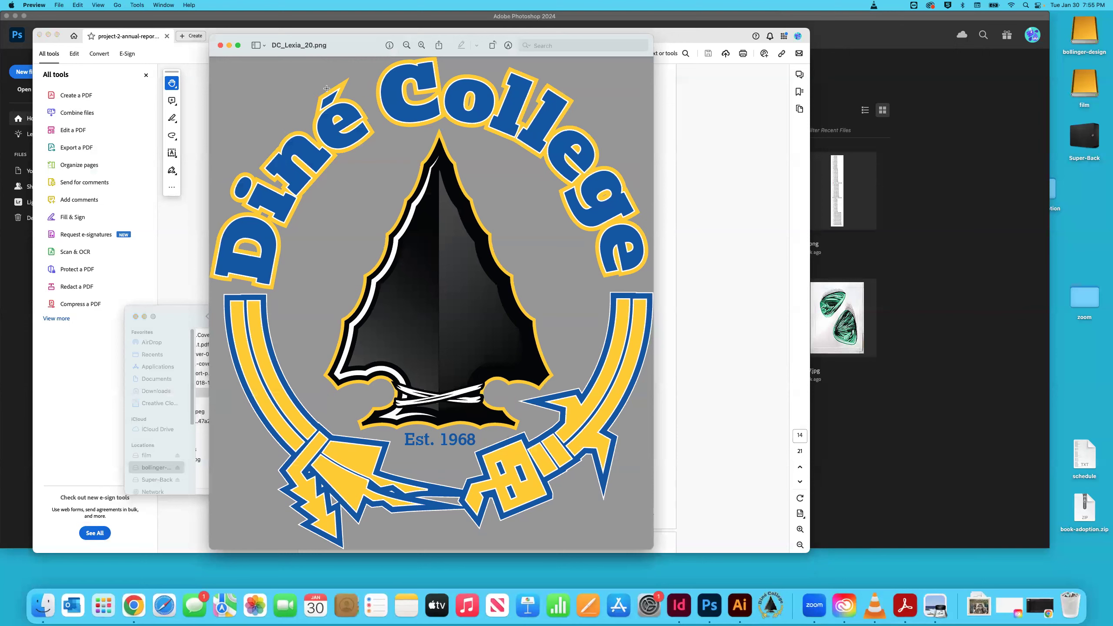
pyautogui.click(237, 45)
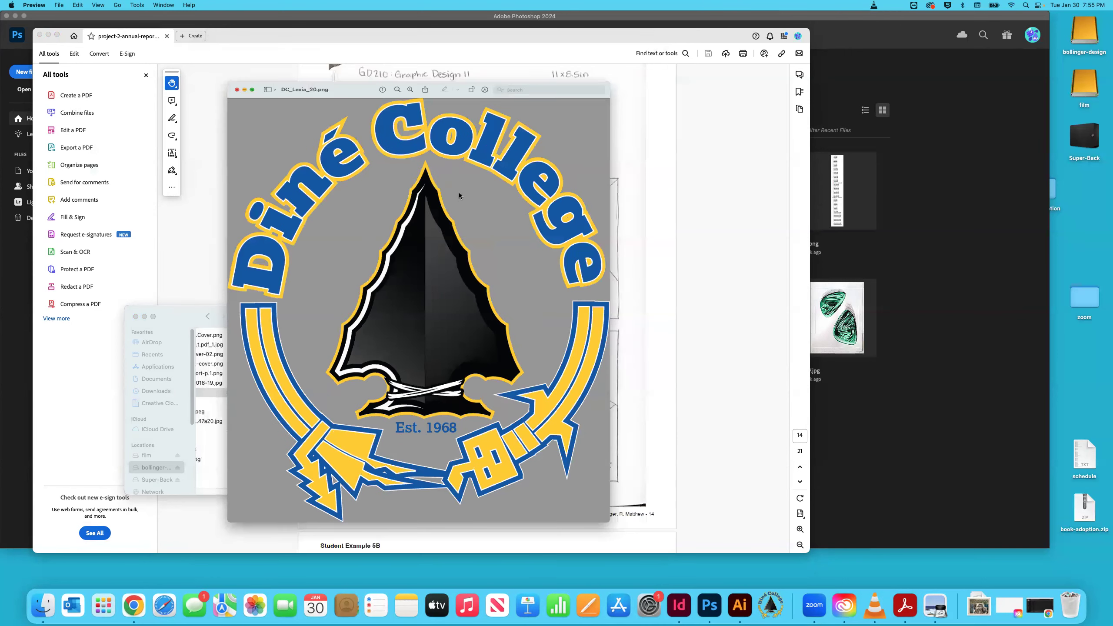
pyautogui.press('super+w')
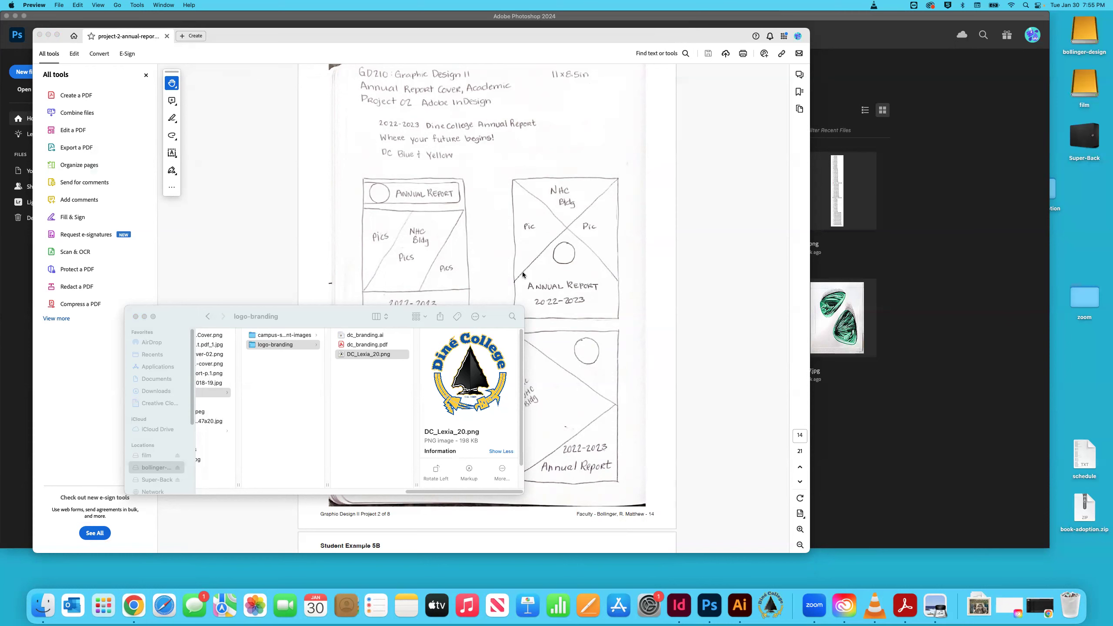
# Step: Switch to Adobe InDesign and start a new document from the 51p0 x 66p0 custom preset with units set to Inches
pyautogui.click(927, 357)
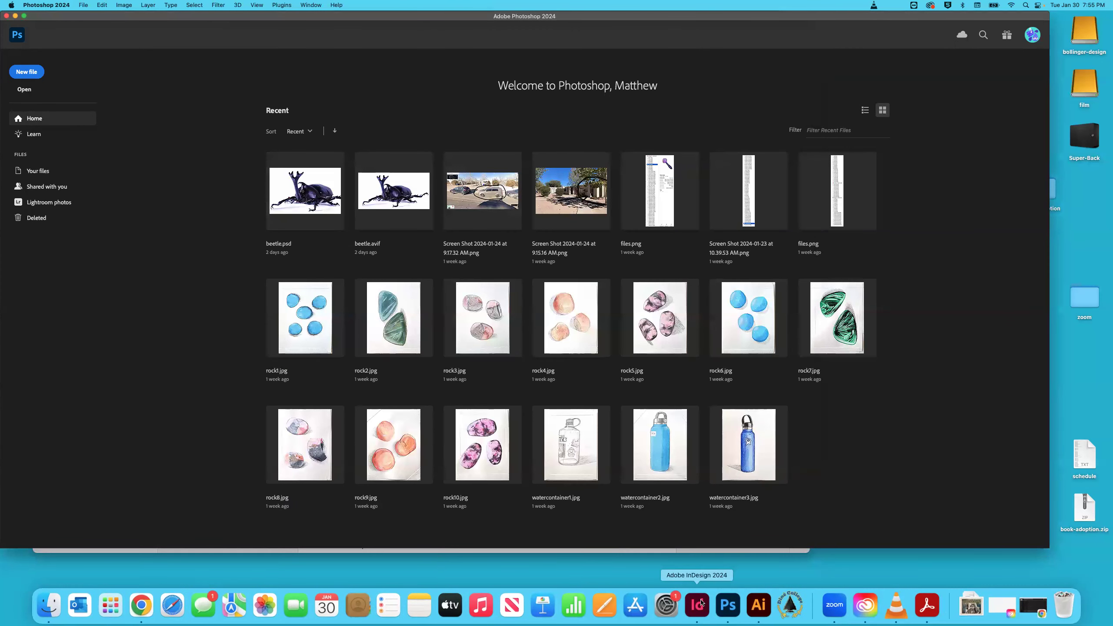
pyautogui.click(701, 610)
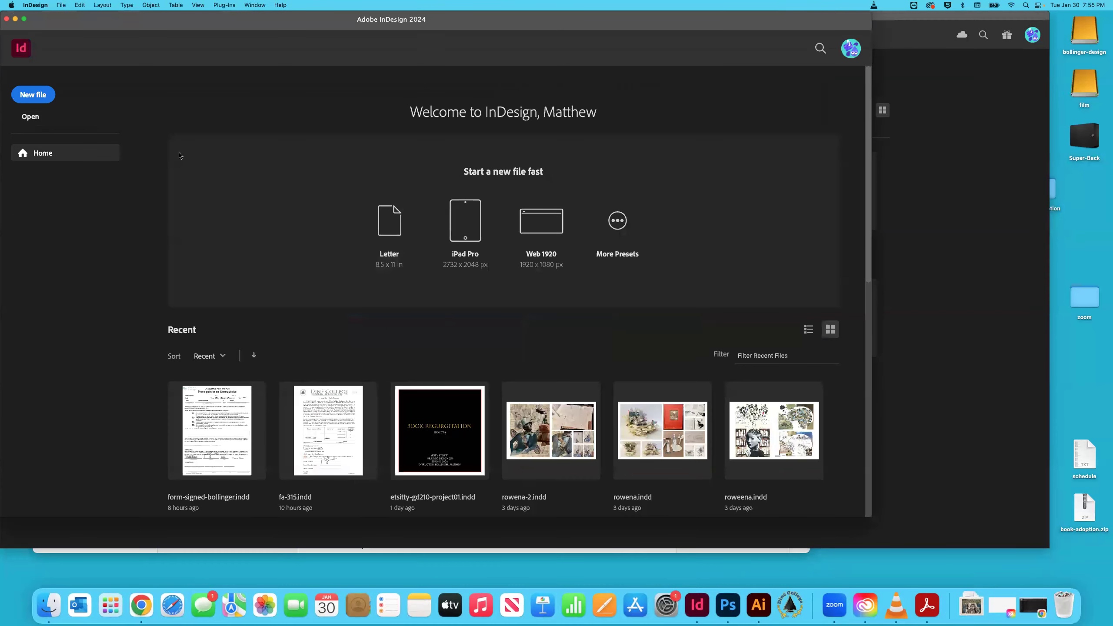
pyautogui.click(40, 99)
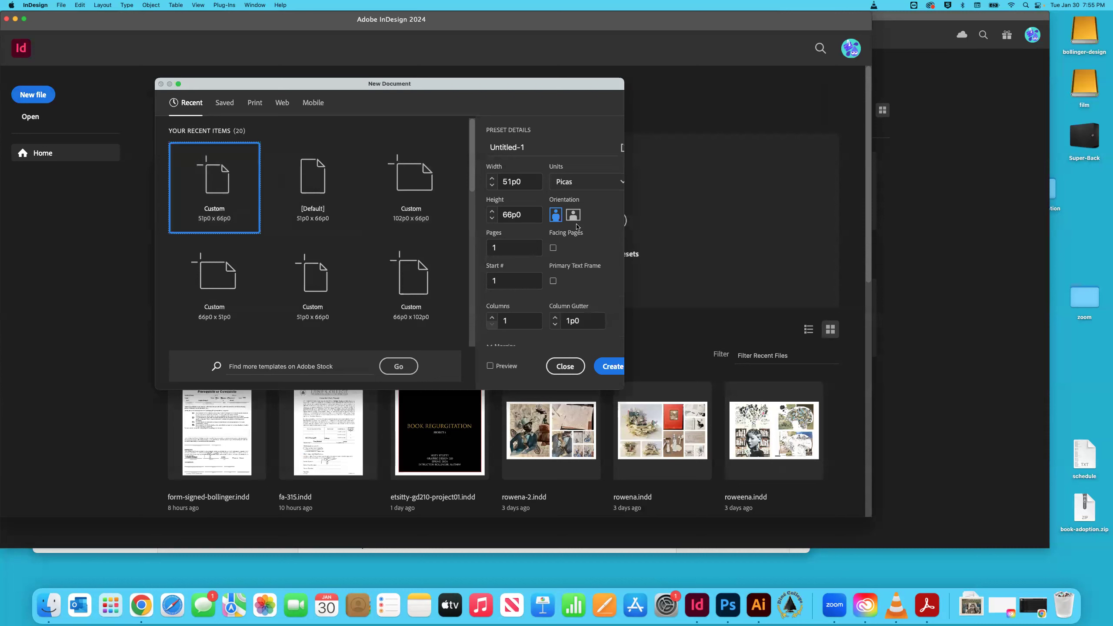
pyautogui.click(590, 182)
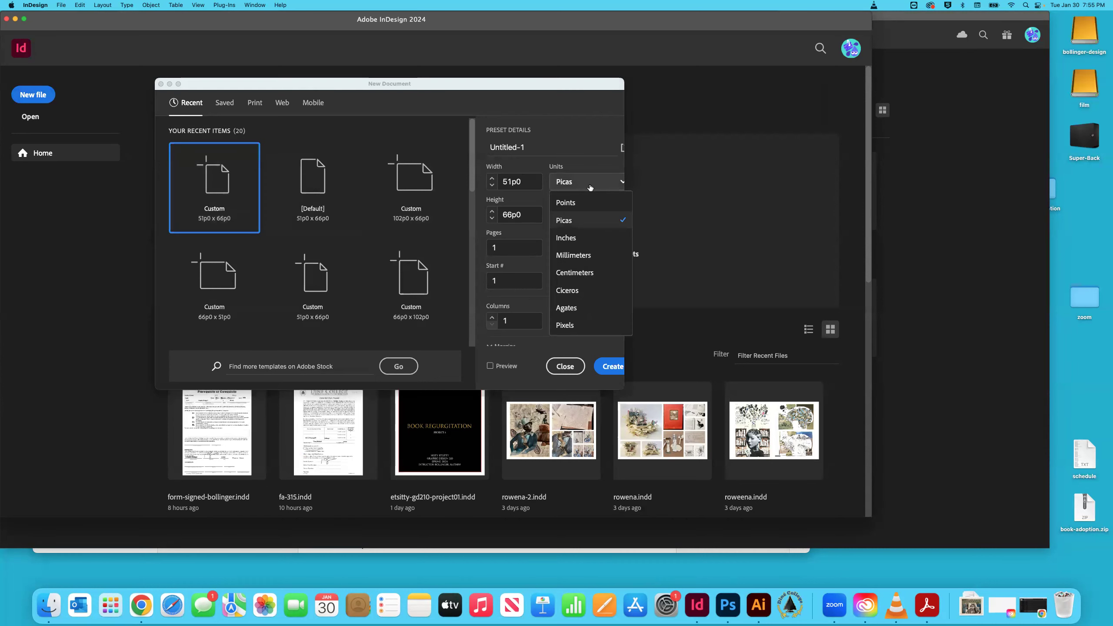
pyautogui.click(583, 240)
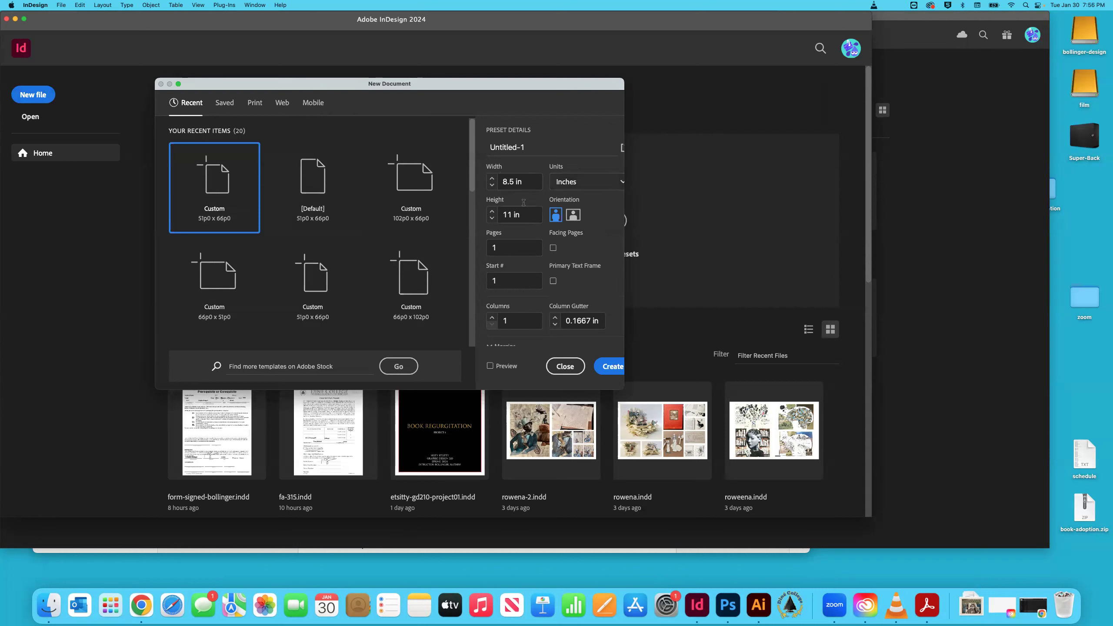
# Step: Name the new document project-2-annual-report
pyautogui.click(485, 147)
pyautogui.write('iî ęċằďxų')
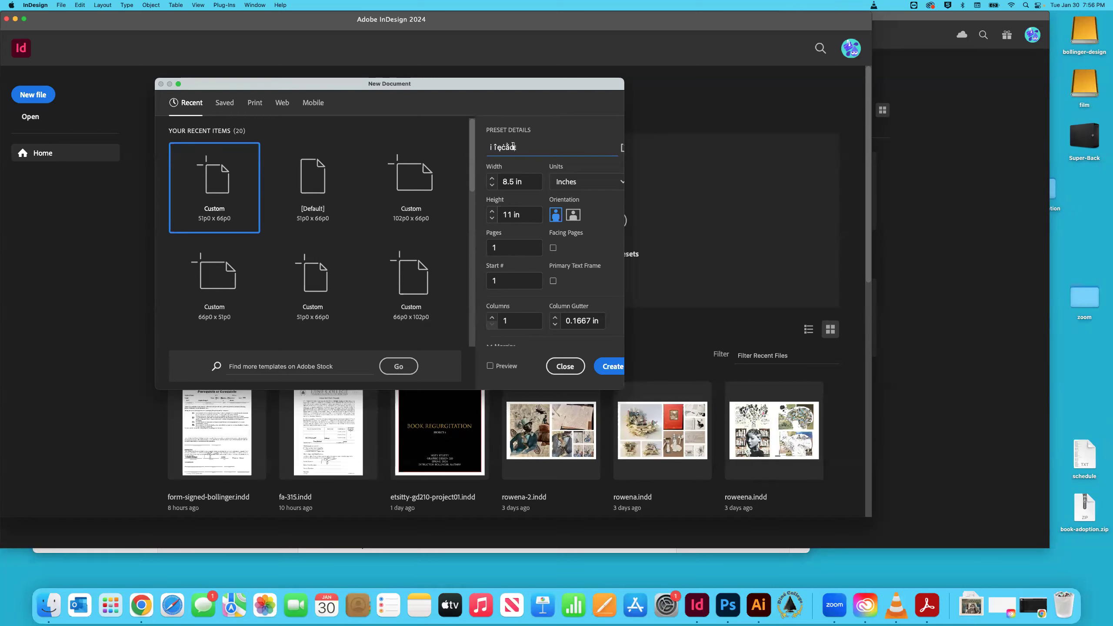
pyautogui.write('ẹ')
pyautogui.write('ą')
pyautogui.write('ĕęlĉḍ')
pyautogui.write('ụăiệ ǩ')
pyautogui.click(542, 139)
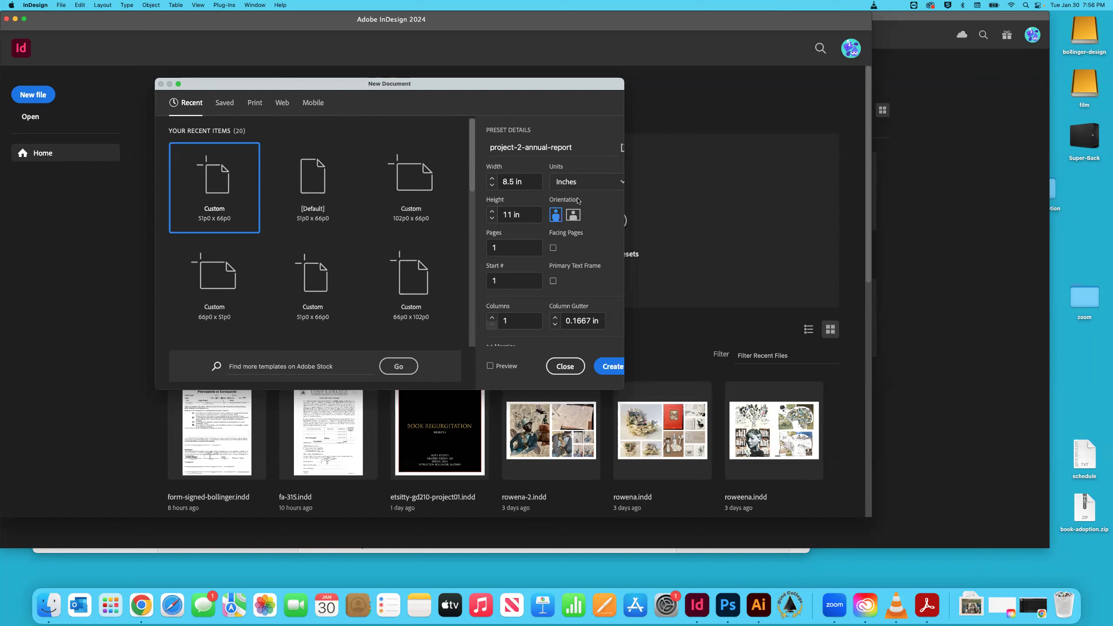
# Step: Check the page, margin and bleed settings in an enlarged New Document dialog and create the 8.5 x 11 in document
pyautogui.moveTo(573, 147); pyautogui.dragTo(499, 178)
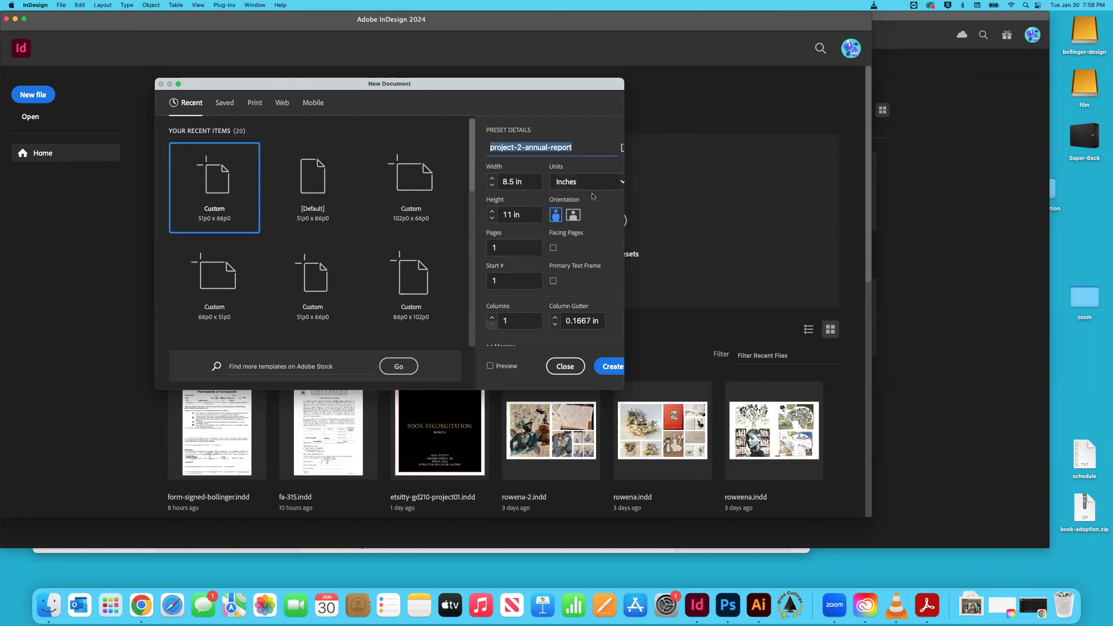
pyautogui.scroll(-5, 567, 258)
pyautogui.scroll(-3, 568, 258)
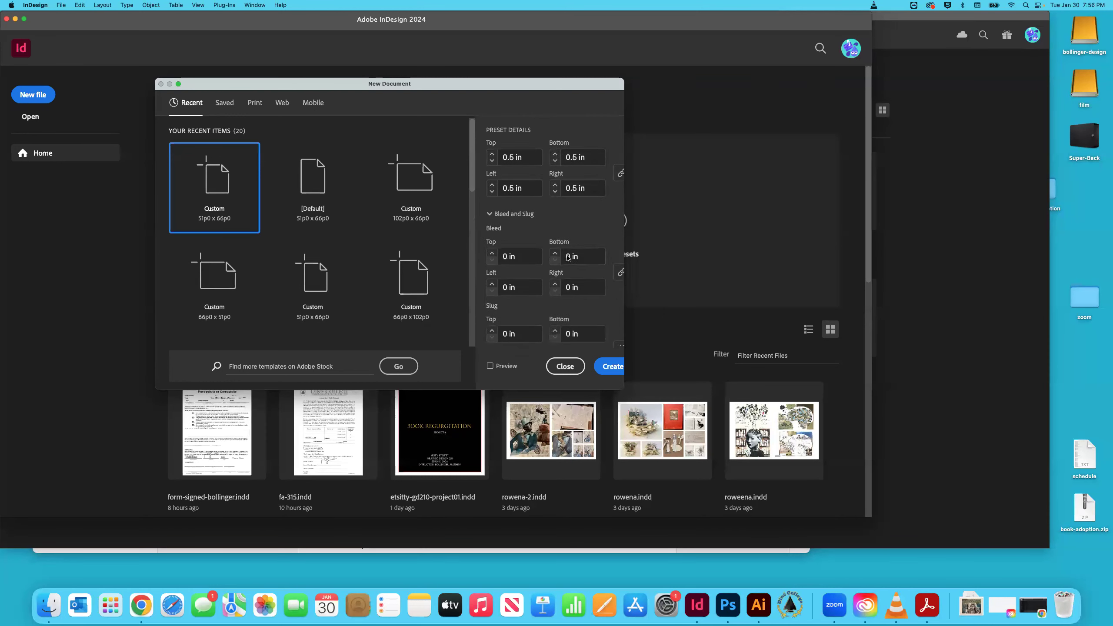
pyautogui.scroll(8, 567, 258)
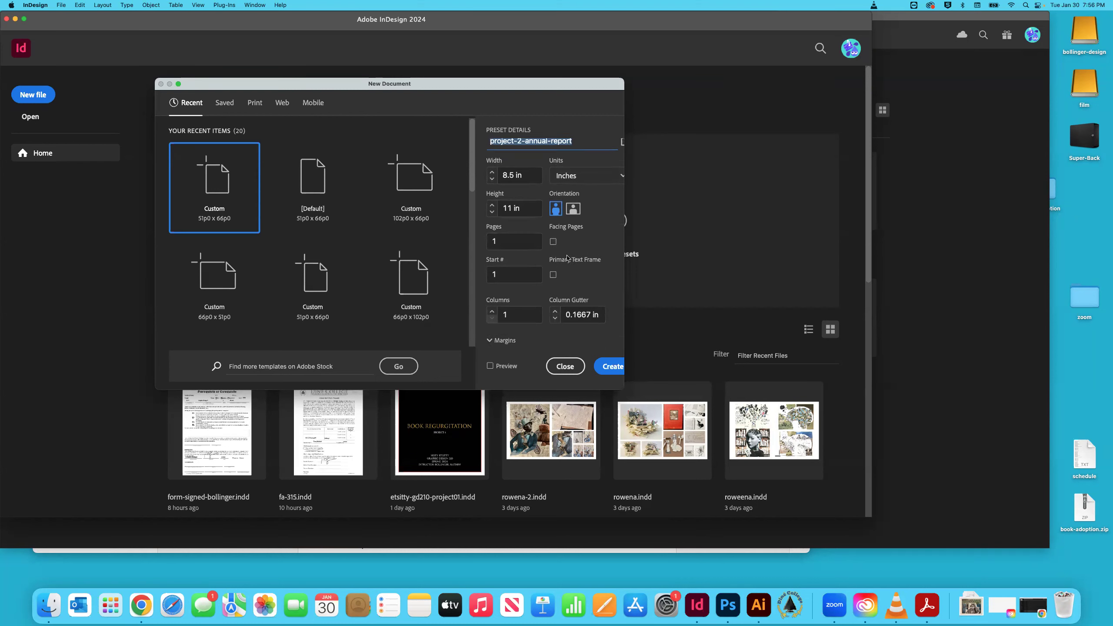
pyautogui.scroll(-8, 567, 258)
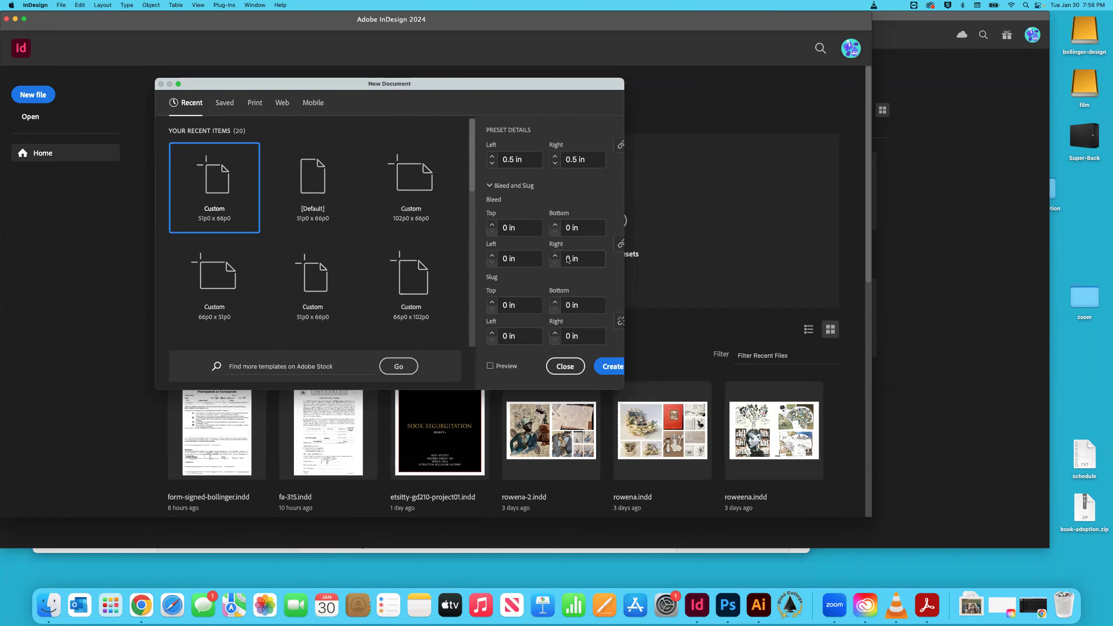
pyautogui.moveTo(622, 387); pyautogui.dragTo(811, 506)
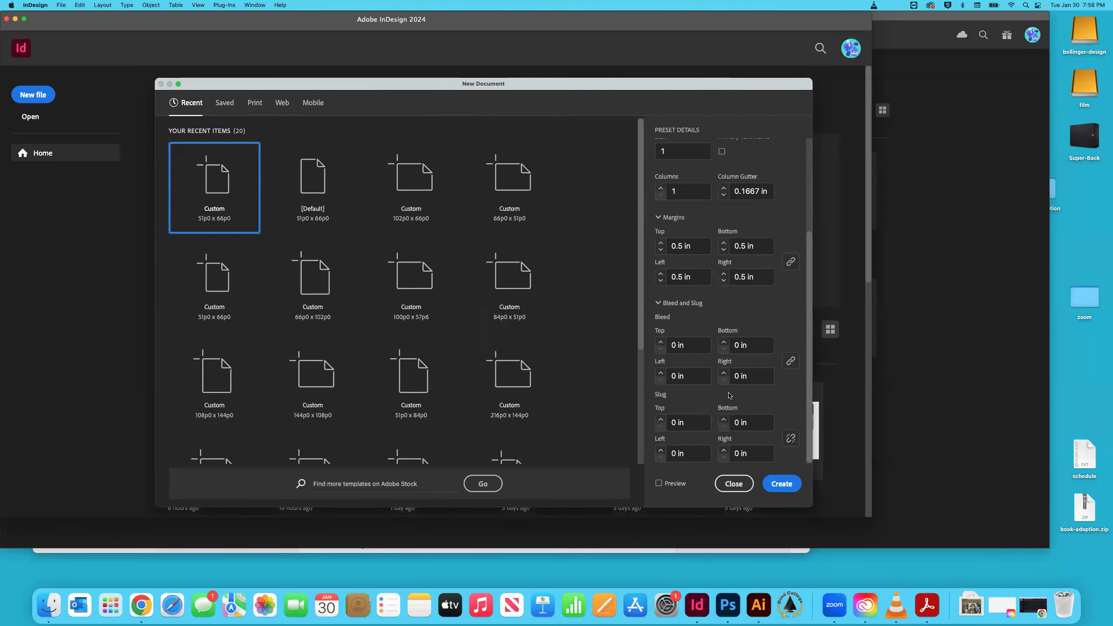
pyautogui.scroll(5, 729, 396)
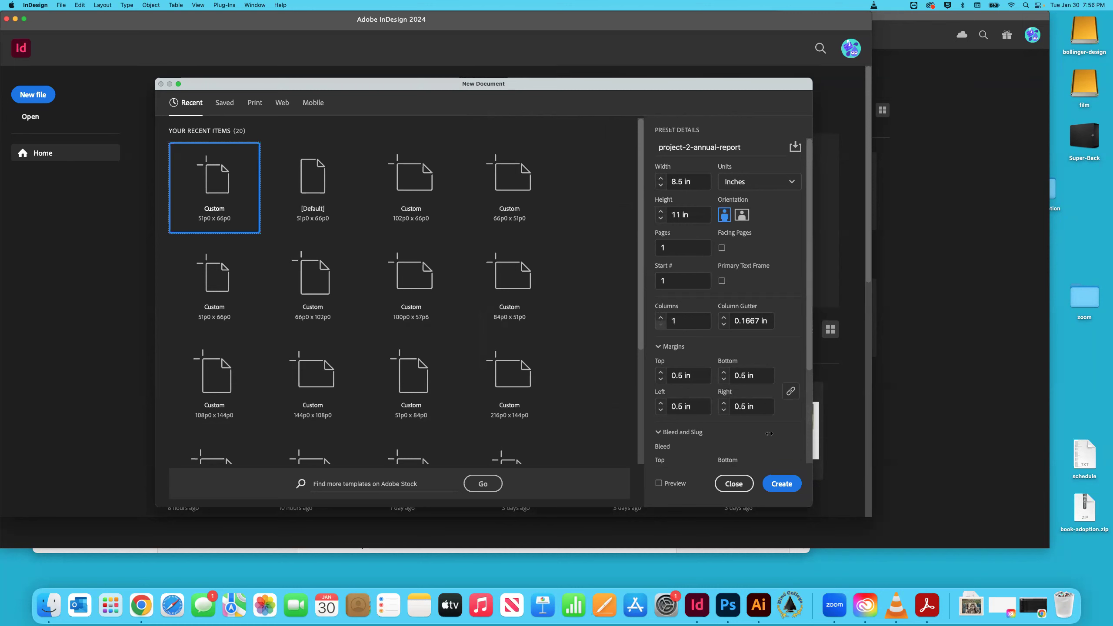
pyautogui.click(781, 483)
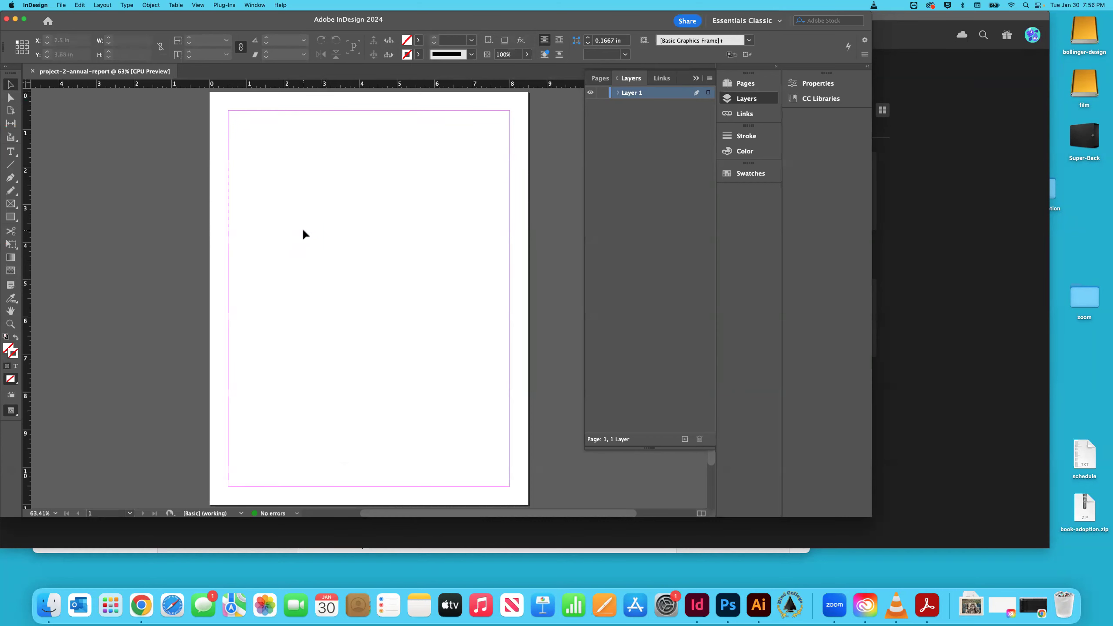
# Step: Show the document grid over the page and rename Layer 1 as grid
pyautogui.press('super+apostrophe')
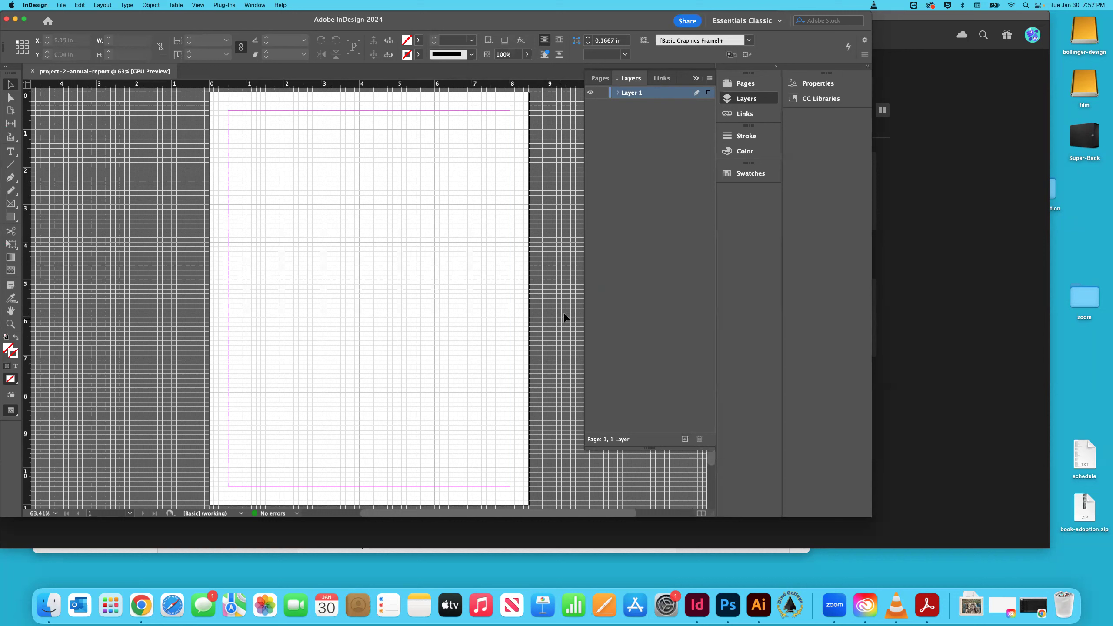
pyautogui.doubleClick(632, 93)
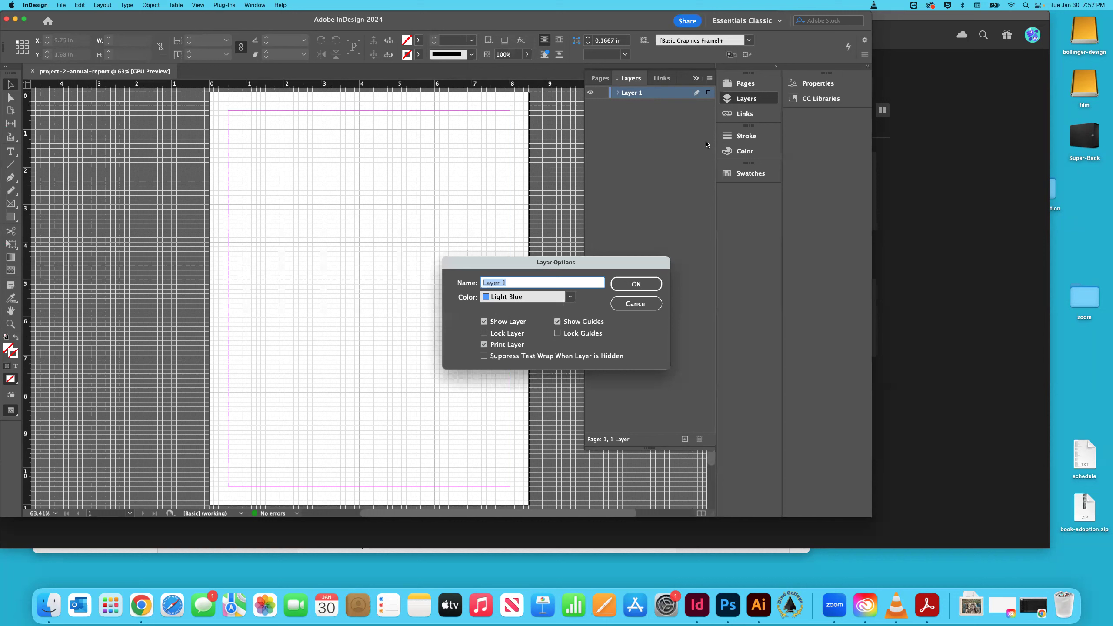
pyautogui.write('grid')
pyautogui.press('Return')
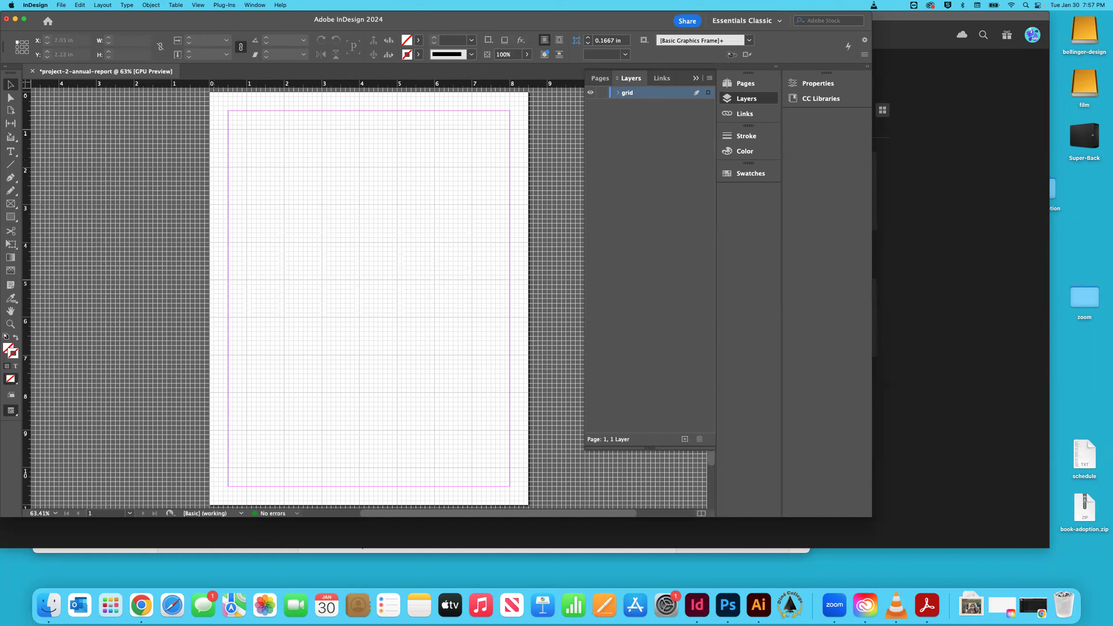
# Step: Turn on snapping to the document grid and draw a 2 x 2 in square in the page's upper-left corner
pyautogui.press('m')
pyautogui.click(198, 5)
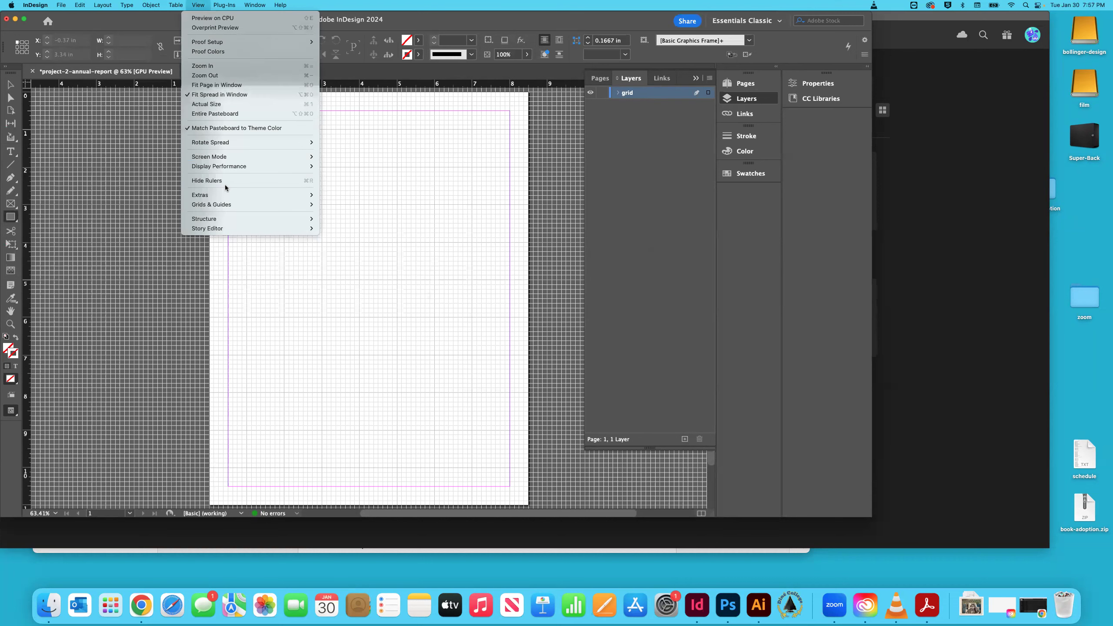
pyautogui.moveTo(227, 206)
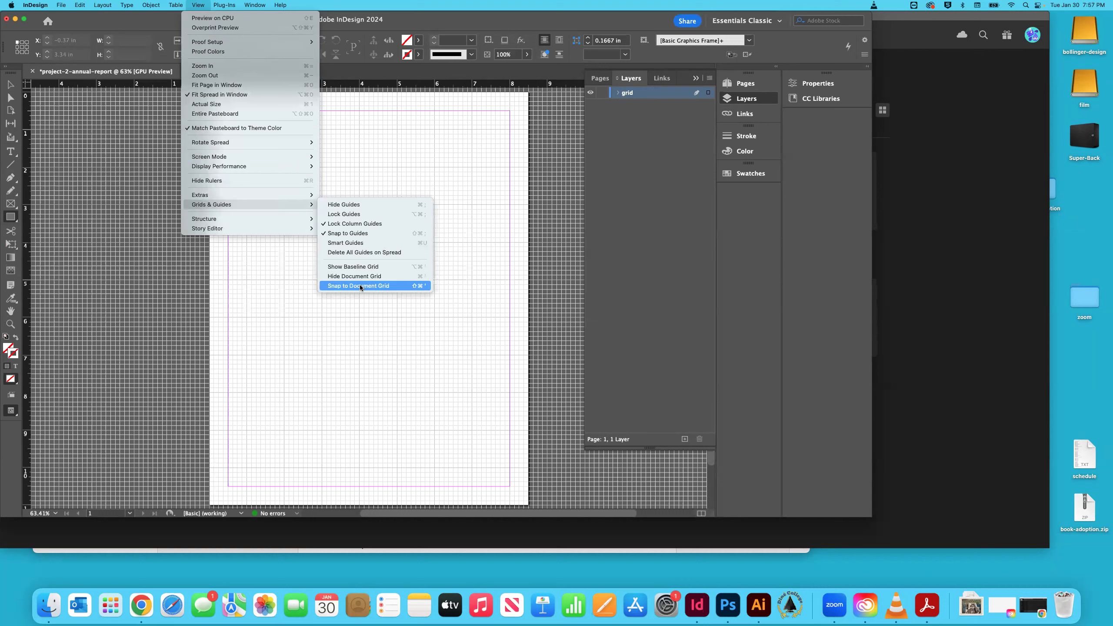
pyautogui.click(383, 285)
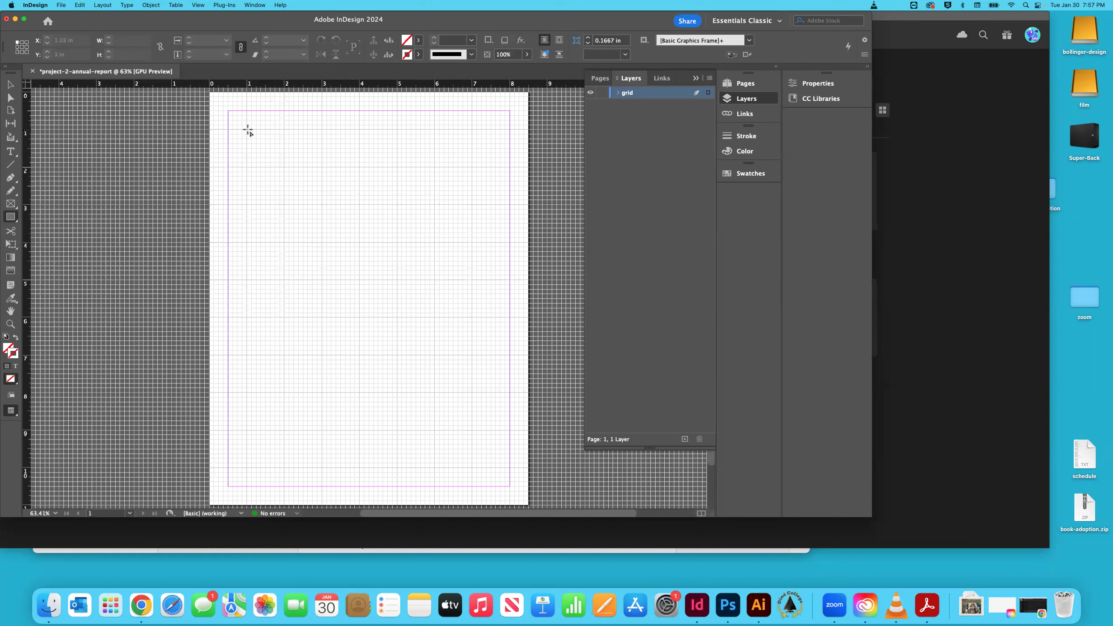
pyautogui.moveTo(284, 167); pyautogui.dragTo(210, 93)
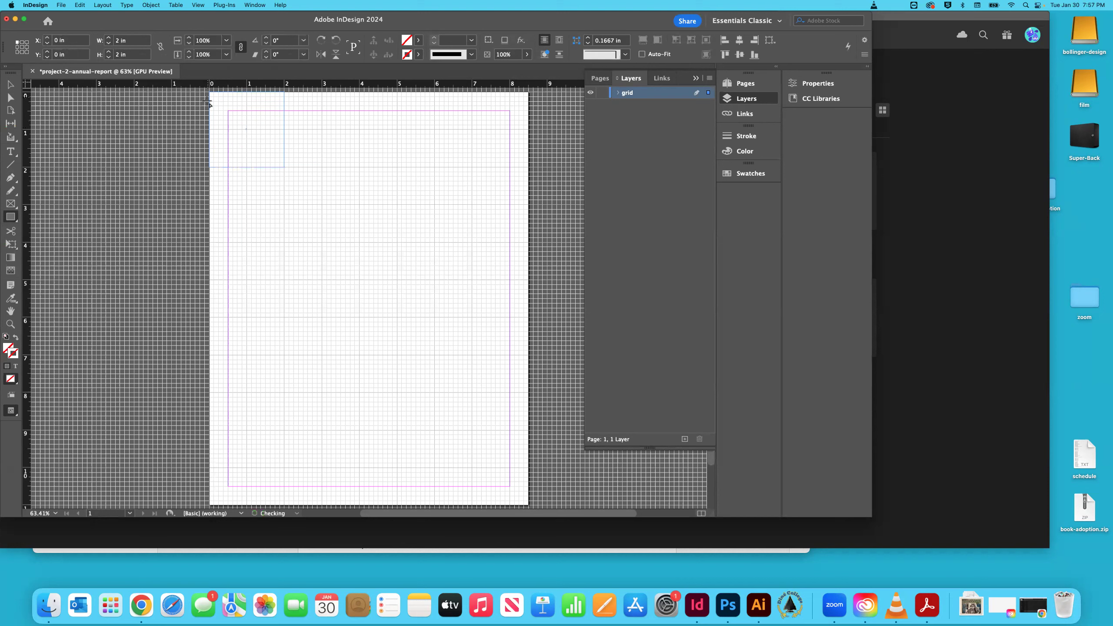
# Step: Fill the 2 in square with the cyan swatch C=100 M=0 Y=0 K=0
pyautogui.click(10, 85)
pyautogui.click(419, 40)
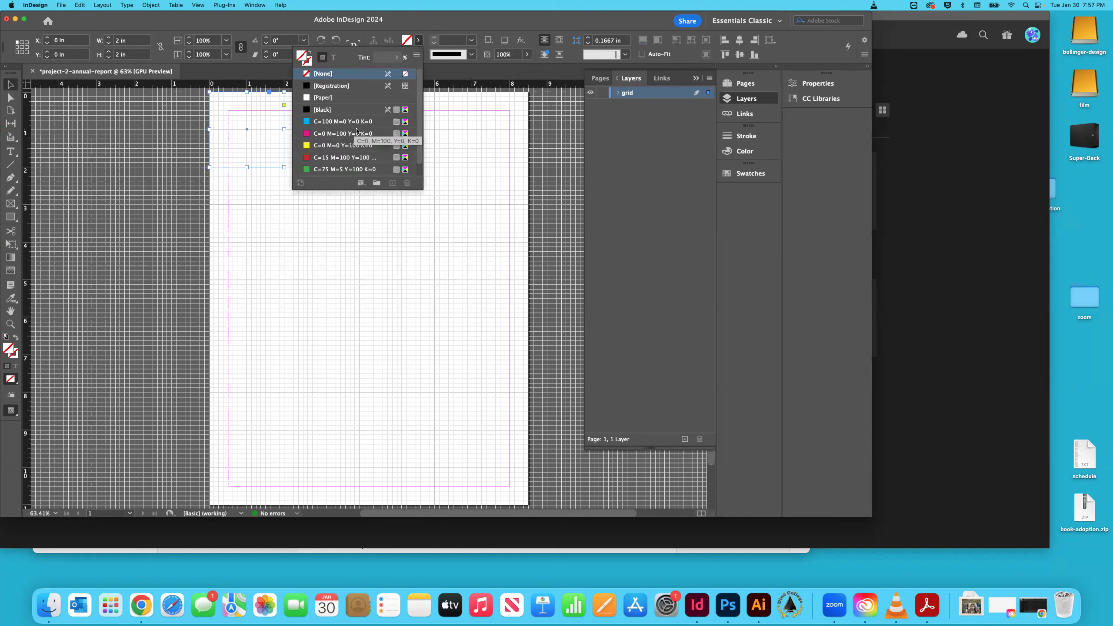
pyautogui.click(344, 121)
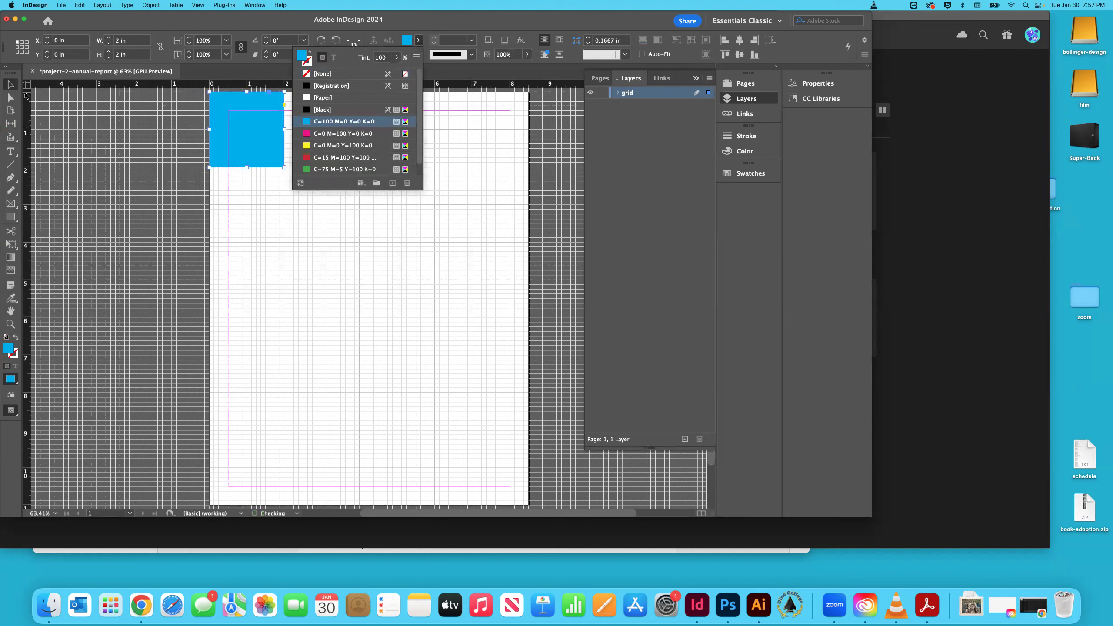
pyautogui.click(73, 105)
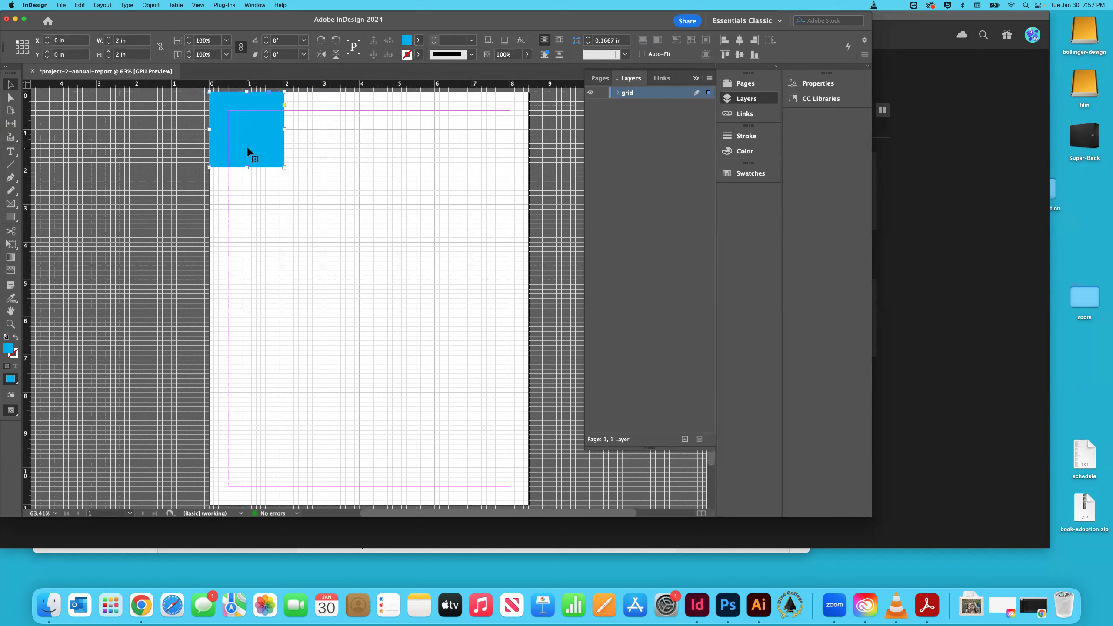
# Step: Duplicate the cyan square directly to its right at X 2 in and fill the copy with magenta, C=0 M=100 Y=0 K=0
pyautogui.press('super+v')
pyautogui.moveTo(356, 276); pyautogui.dragTo(309, 110)
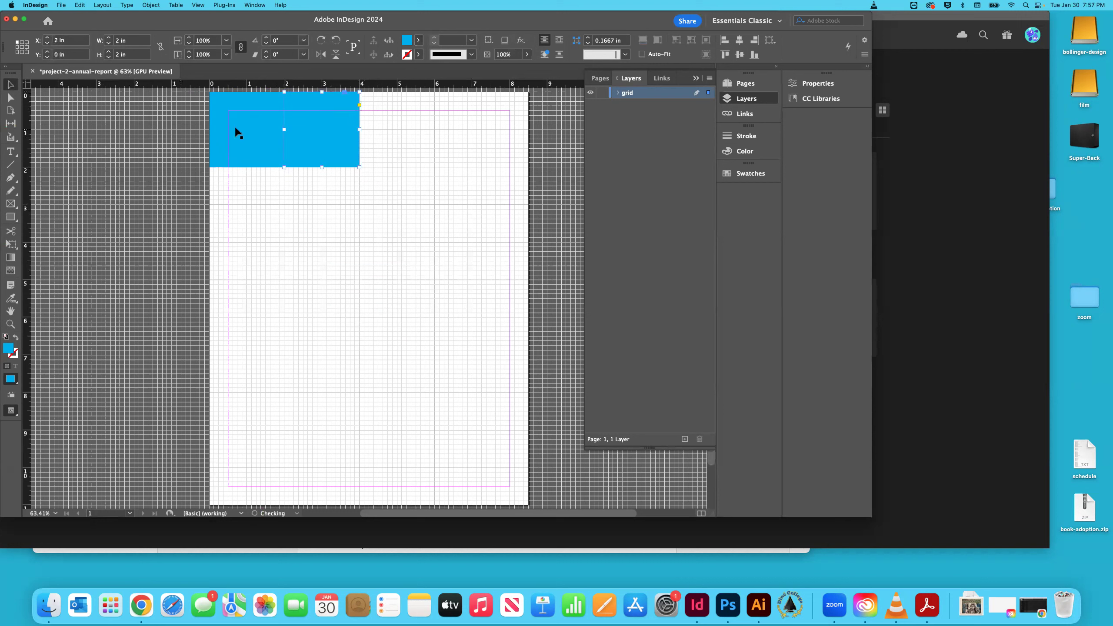
pyautogui.click(420, 41)
pyautogui.click(346, 132)
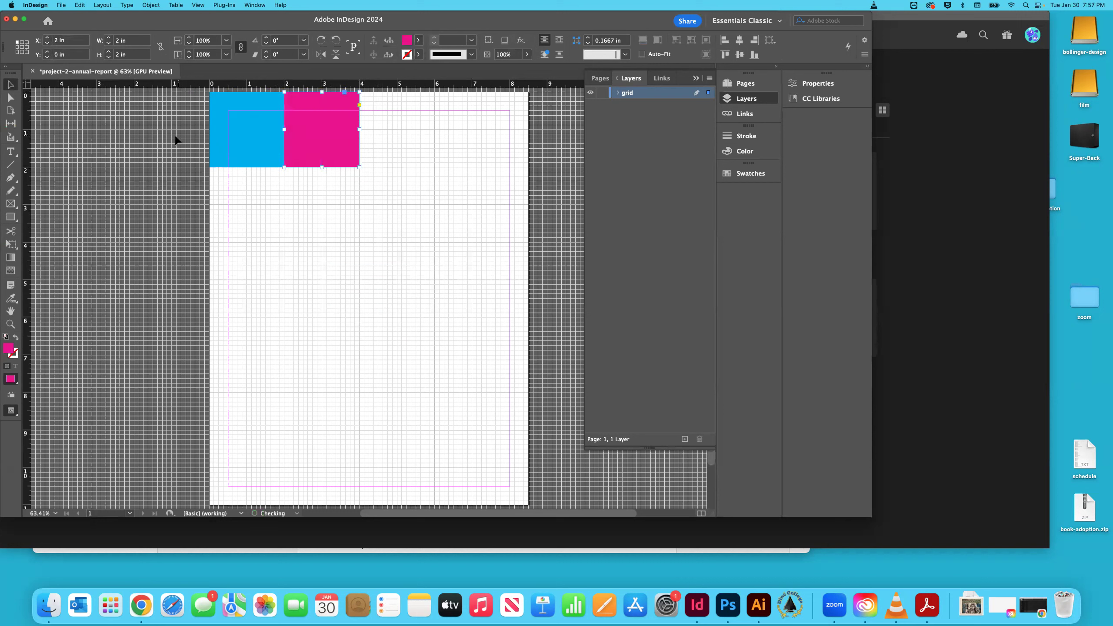
# Step: Duplicate the cyan-magenta pair into an 8 in row of four squares and position the row at X 0.25 in, Y 0.25 in
pyautogui.press('super+a')
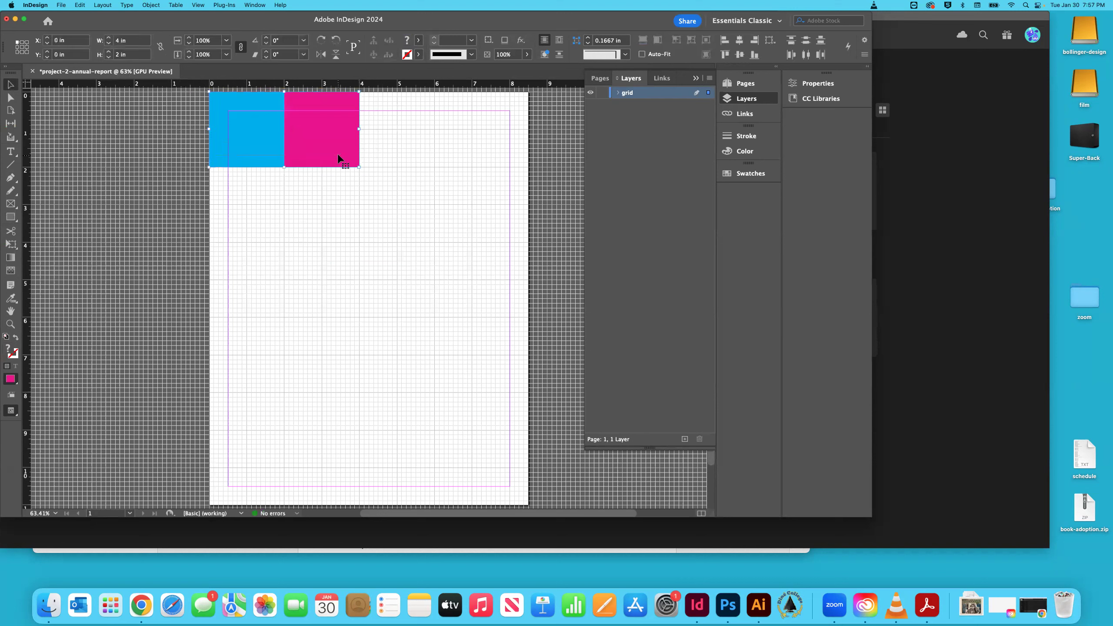
pyautogui.moveTo(339, 158); pyautogui.dragTo(425, 328)
pyautogui.moveTo(353, 282); pyautogui.dragTo(419, 121)
pyautogui.moveTo(462, 218); pyautogui.dragTo(258, 141)
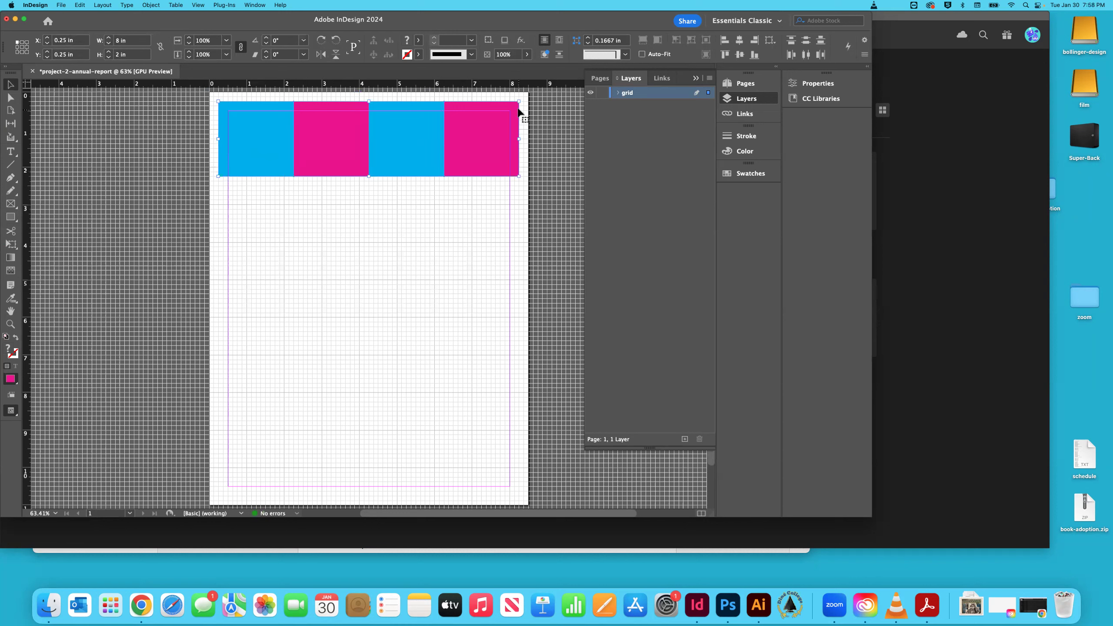
# Step: Duplicate the four-square row lower on the page and rotate the copy by 180 degrees
pyautogui.moveTo(417, 221); pyautogui.dragTo(287, 184)
pyautogui.press('super+v')
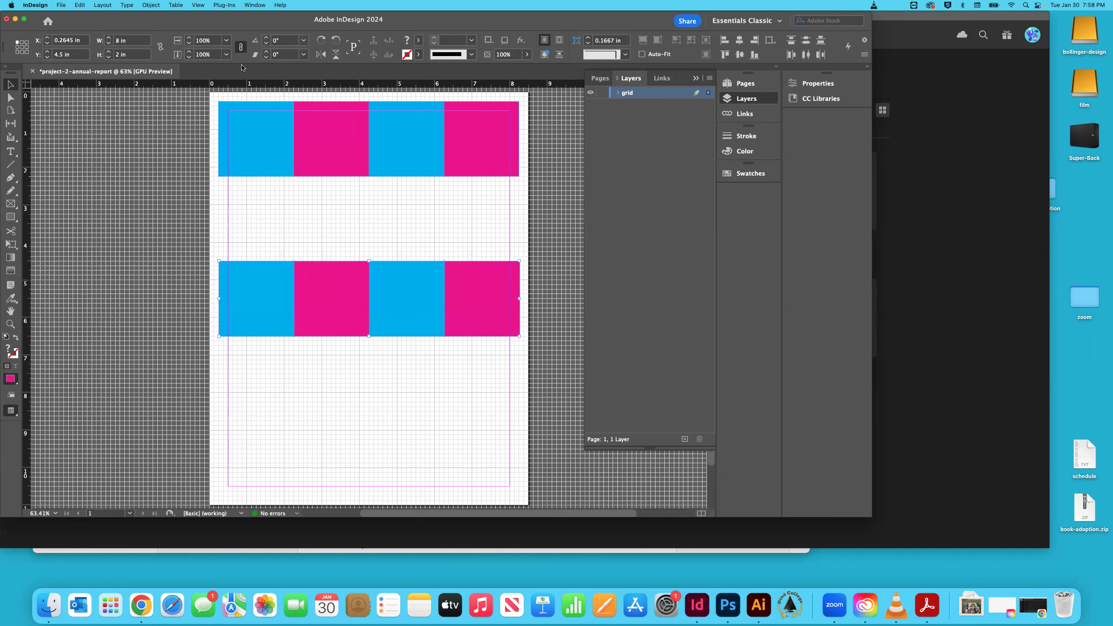
pyautogui.click(146, 5)
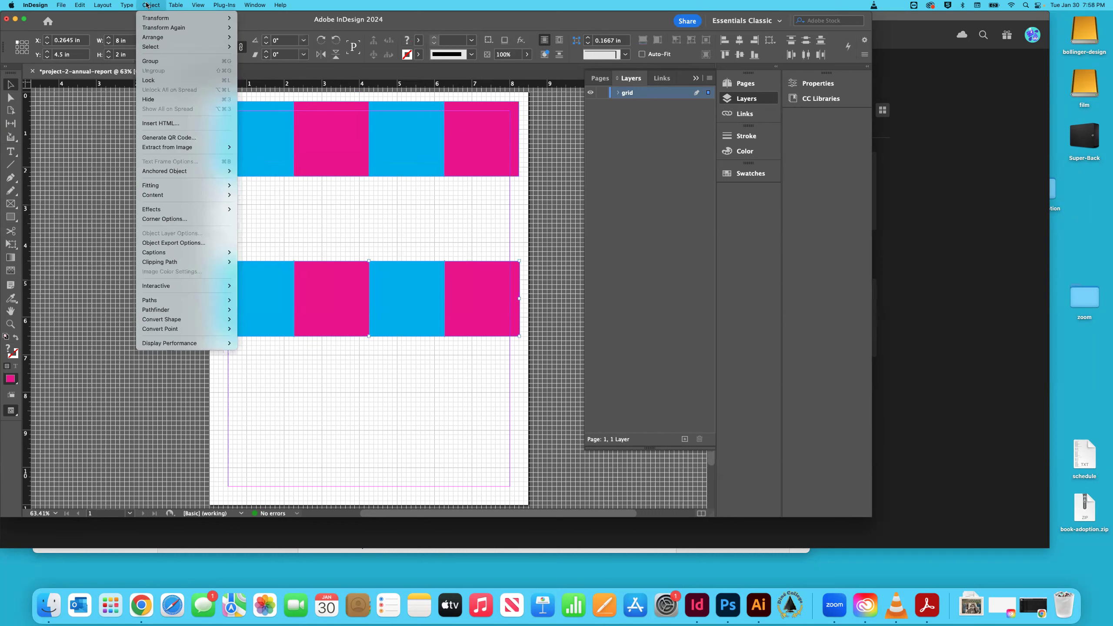
pyautogui.moveTo(184, 18)
pyautogui.click(265, 38)
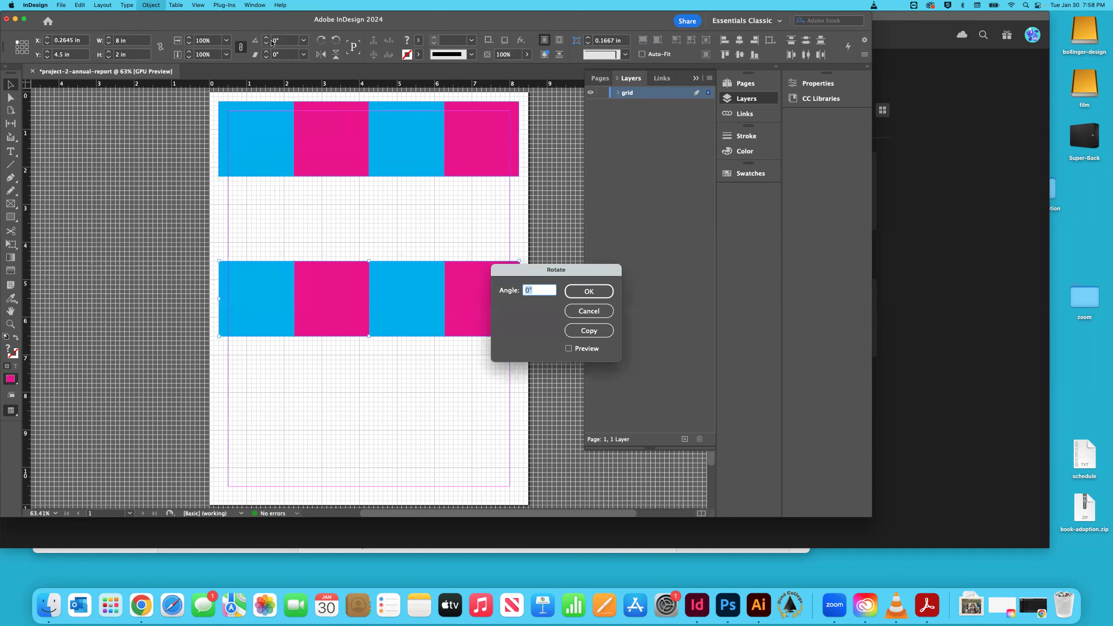
pyautogui.write('180')
pyautogui.press('Return')
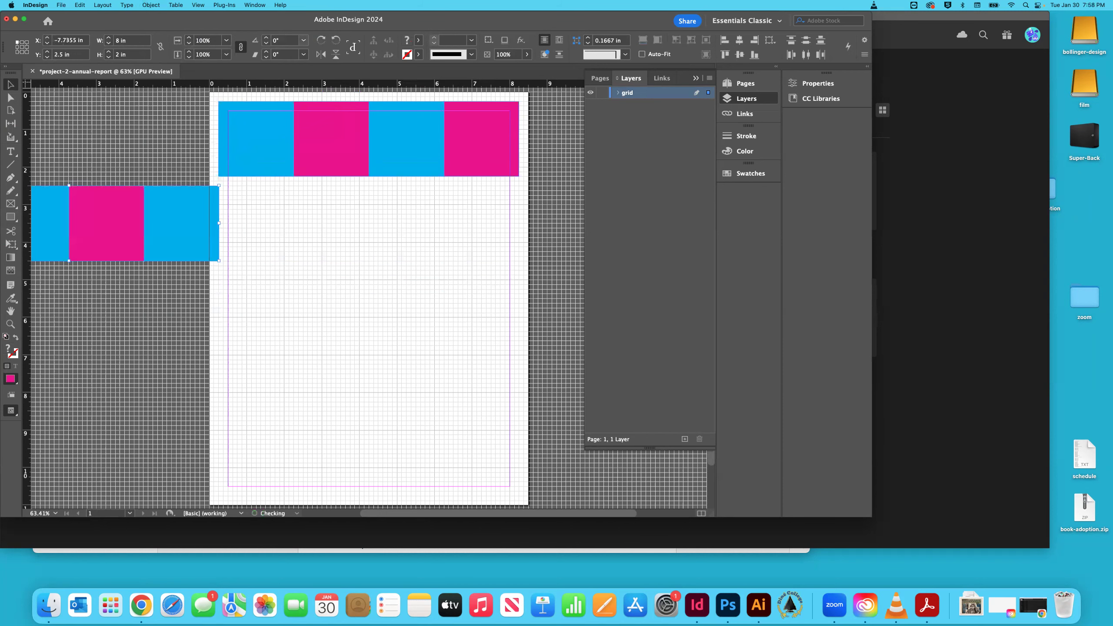
# Step: Snap the rotated row directly beneath the first row to form a checkerboard and select both rows
pyautogui.moveTo(191, 188); pyautogui.dragTo(259, 190)
pyautogui.click(191, 188)
pyautogui.click(509, 225)
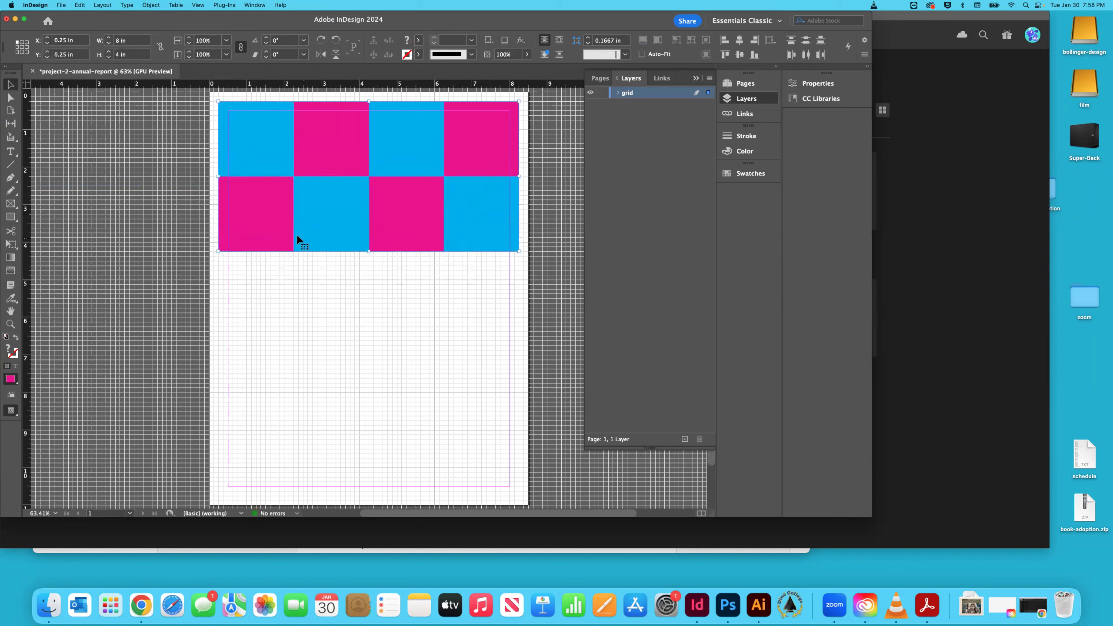
# Step: Duplicate the two-row checkerboard block down the page, placing the last copy at Y 8.25 in
pyautogui.click(214, 177)
pyautogui.press('super+v')
pyautogui.moveTo(275, 228); pyautogui.dragTo(259, 378)
pyautogui.scroll(-2, 261, 265)
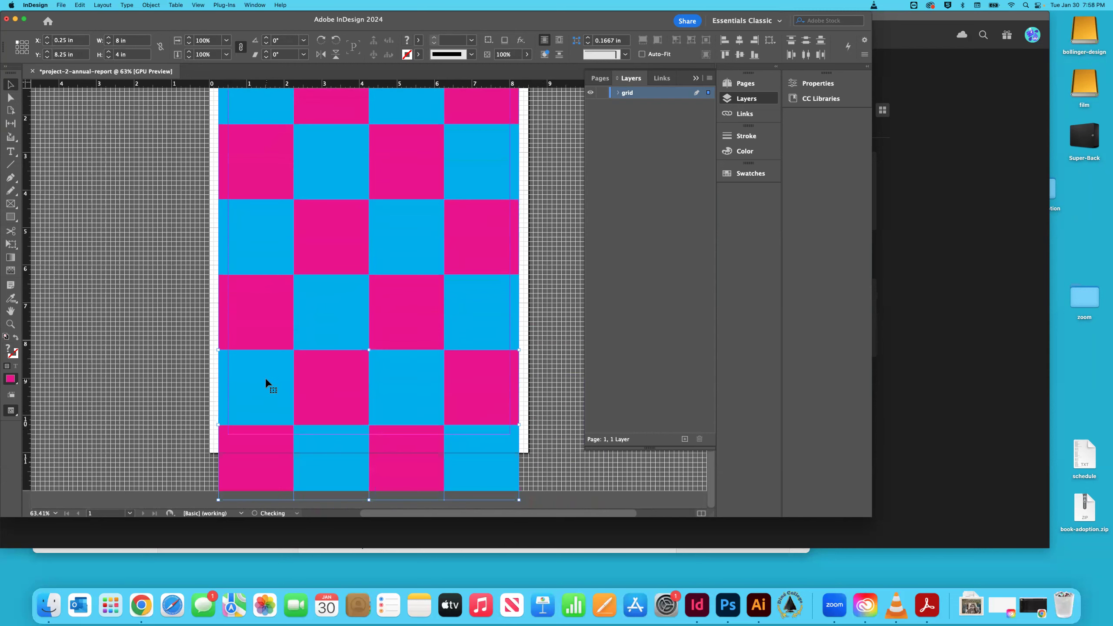
# Step: Shorten the bottom row of squares so the whole checkerboard is 10.5 in tall and stays inside the page
pyautogui.click(187, 458)
pyautogui.click(480, 480)
pyautogui.press('super+minus')
pyautogui.moveTo(369, 496); pyautogui.dragTo(369, 455)
pyautogui.click(219, 427)
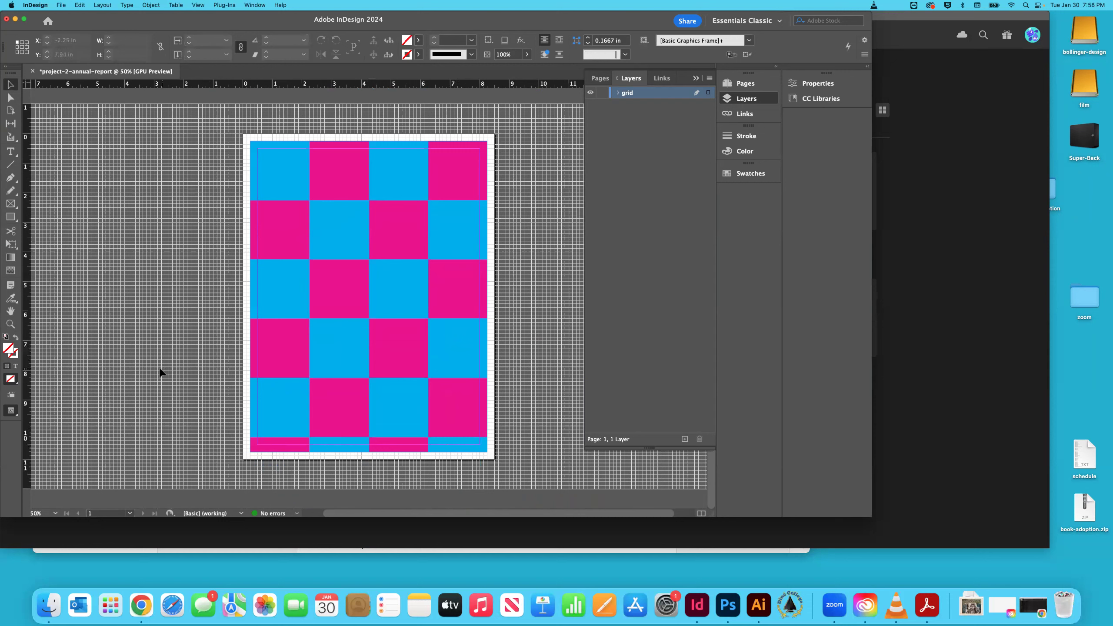
# Step: Select all the checkerboard squares and set their opacity to 50%
pyautogui.moveTo(210, 180); pyautogui.dragTo(524, 447)
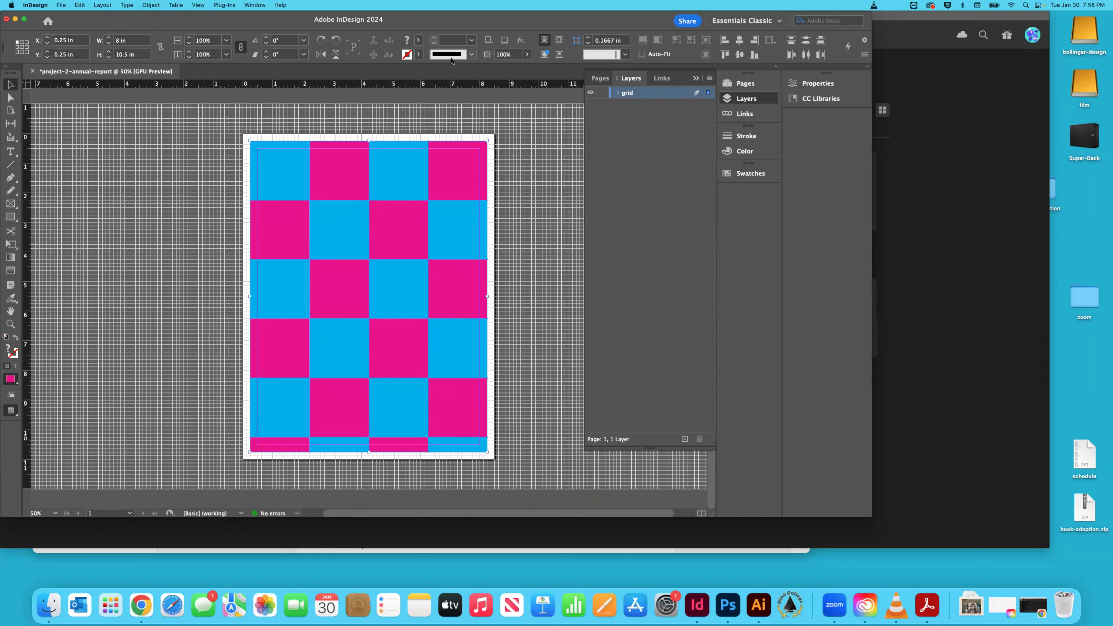
pyautogui.click(508, 54)
pyautogui.write('50')
pyautogui.press('Return')
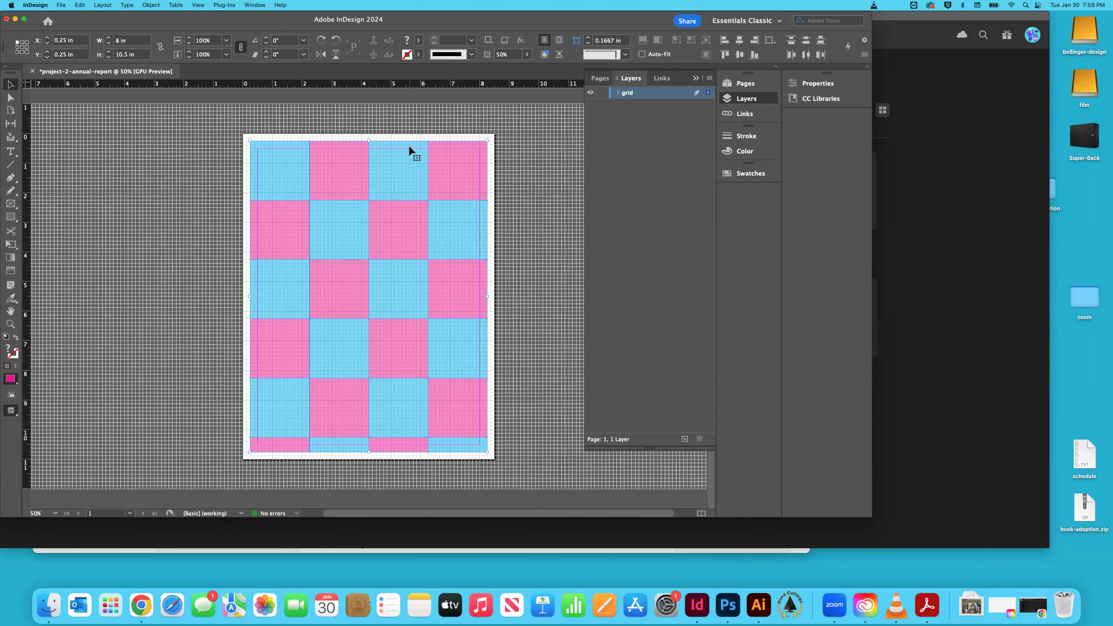
# Step: Enlarge the document window and examine the upper part of the translucent checkerboard at 100% zoom with nothing selected
pyautogui.press('super+equal')
pyautogui.press('super+equal')
pyautogui.press('super+equal')
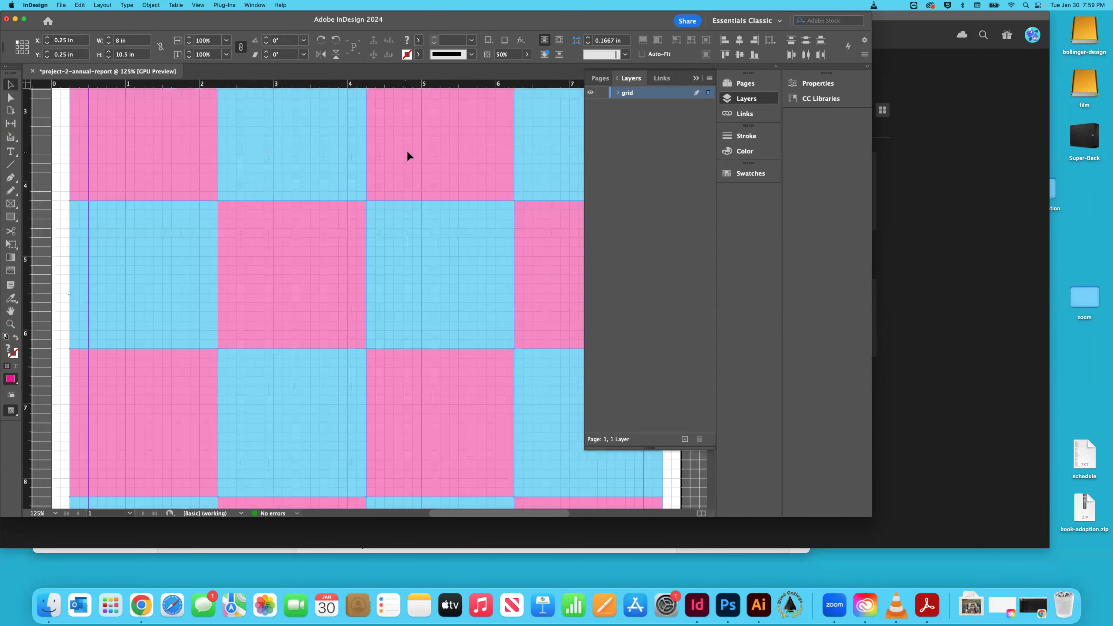
pyautogui.moveTo(867, 513); pyautogui.dragTo(1036, 524)
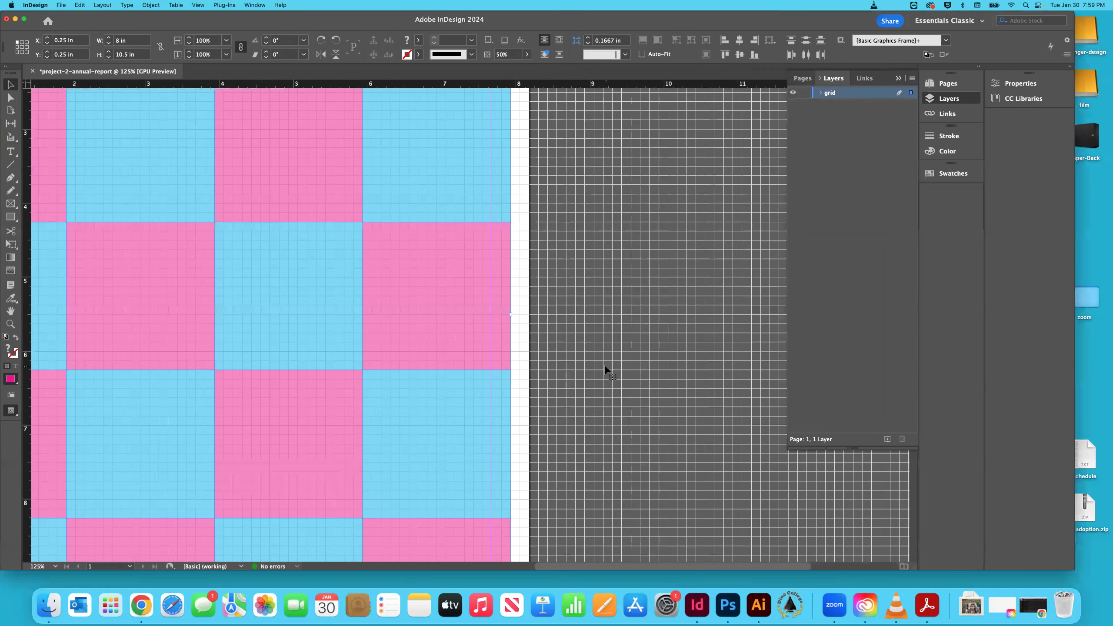
pyautogui.press('super+minus')
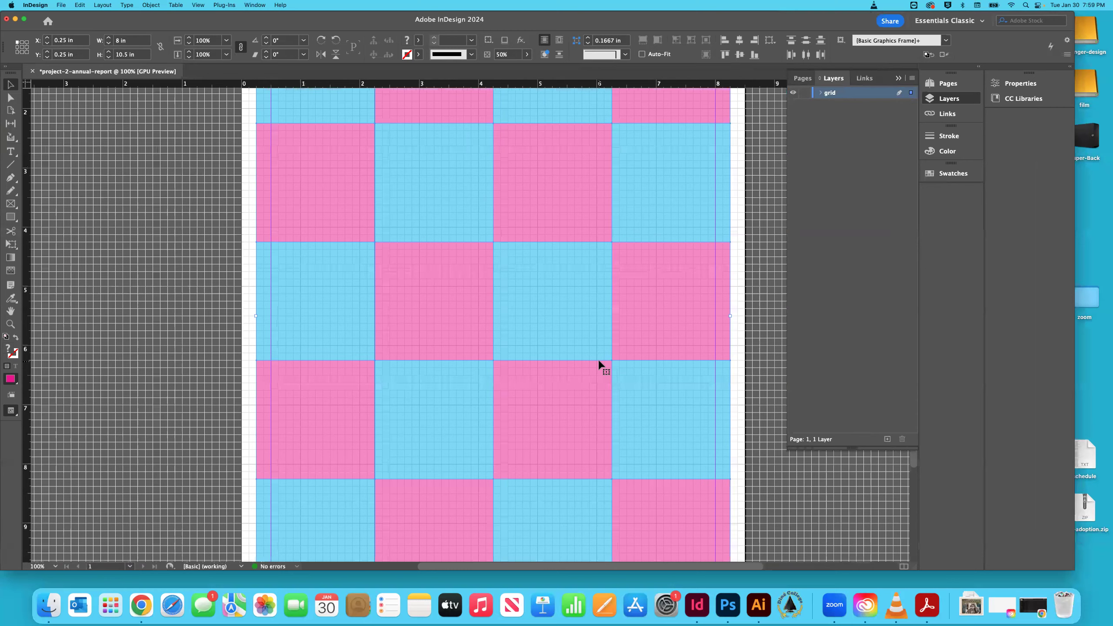
pyautogui.scroll(5, 570, 337)
pyautogui.hscroll(2, 550, 316)
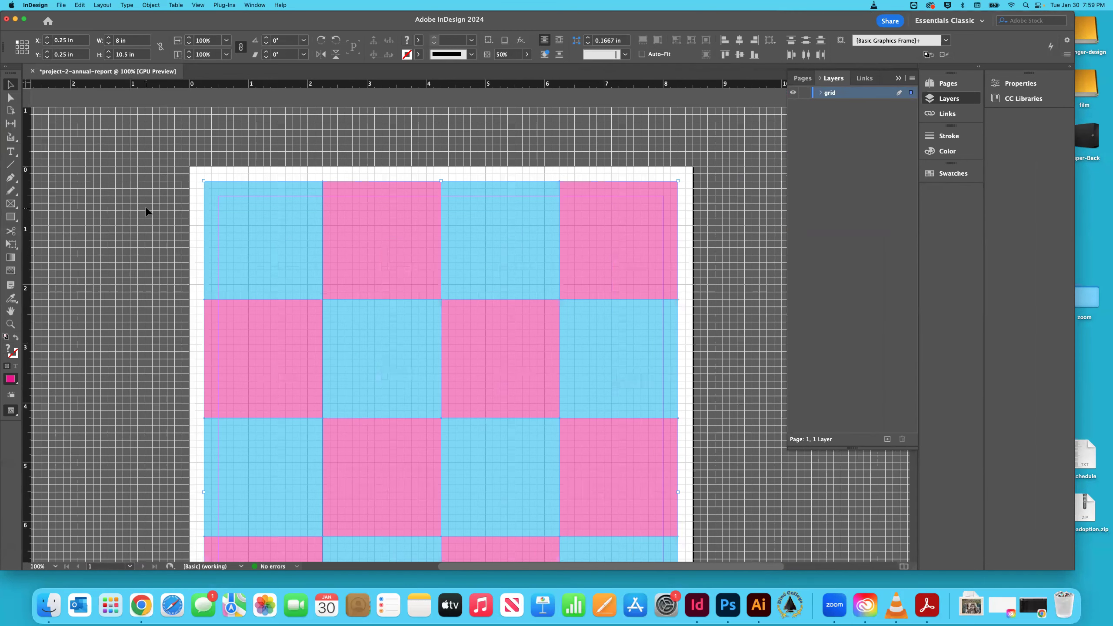
pyautogui.click(184, 226)
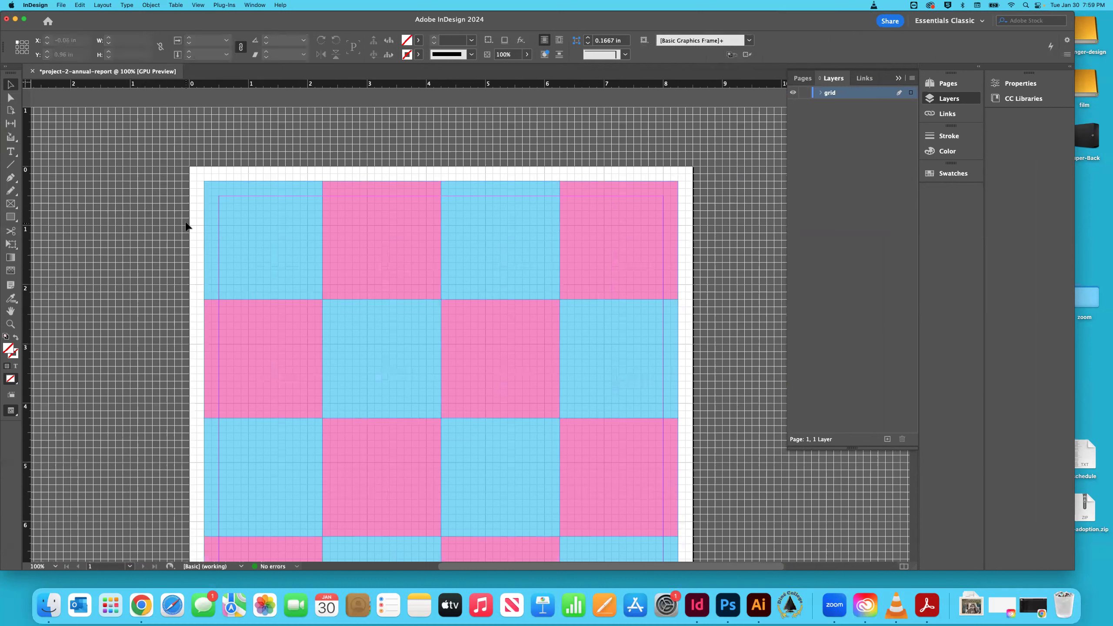
# Step: Save the document as project-2-annual-report in the assets subfolder of the graphic-design-II project-2 report-cover folder, under the archive's -courses folder
pyautogui.press('super+shift+s')
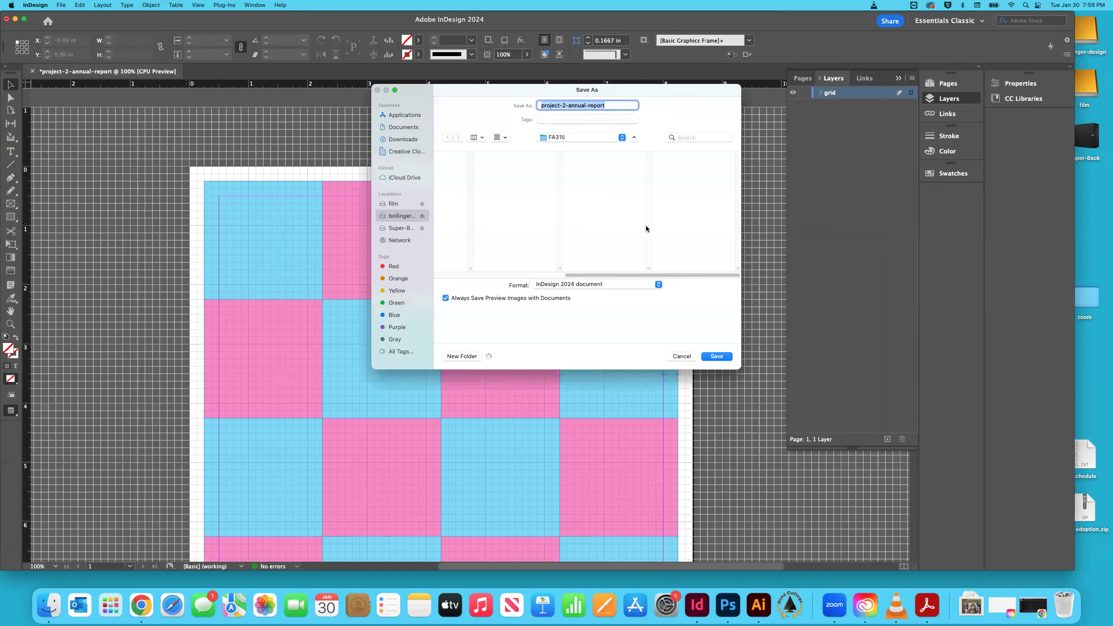
pyautogui.click(565, 138)
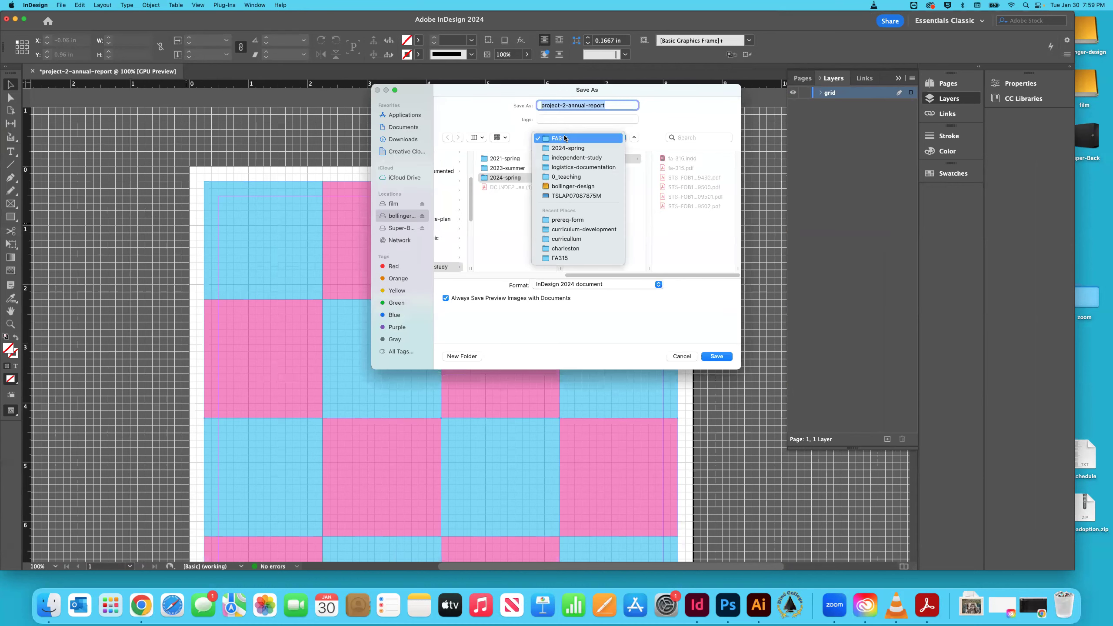
pyautogui.click(577, 186)
pyautogui.click(470, 167)
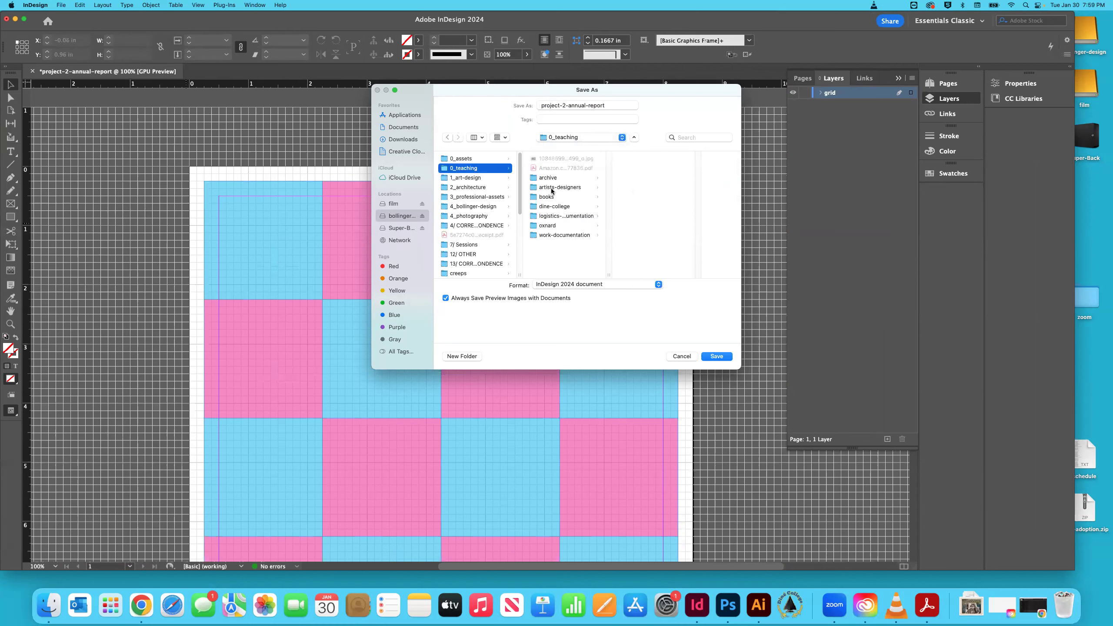
pyautogui.click(550, 177)
pyautogui.click(651, 159)
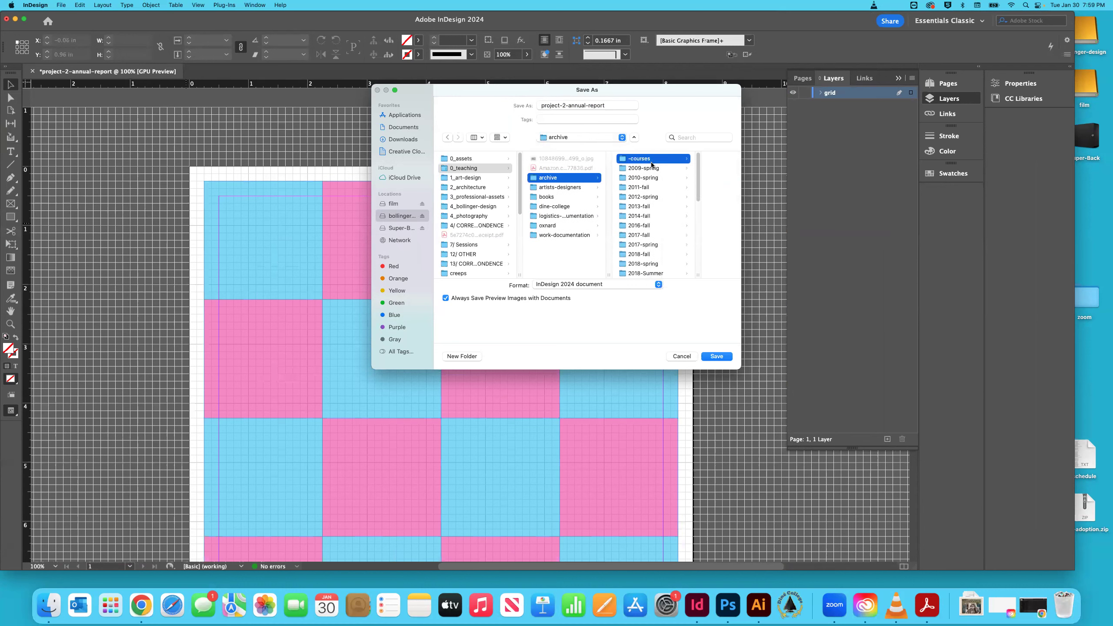
pyautogui.scroll(-5, 696, 188)
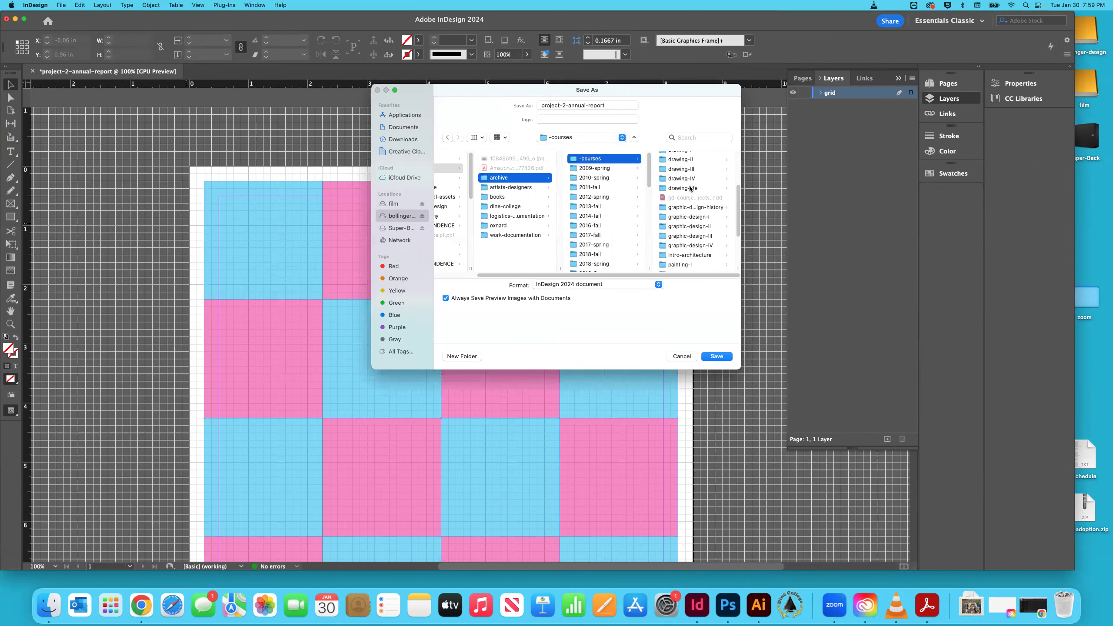
pyautogui.click(695, 227)
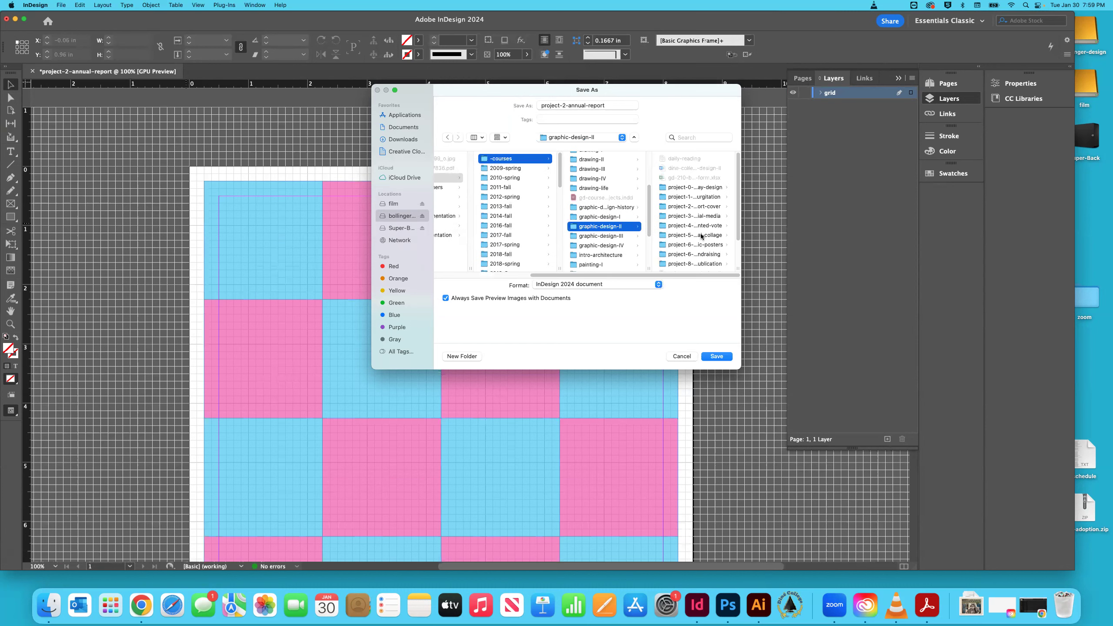
pyautogui.click(692, 207)
pyautogui.click(681, 161)
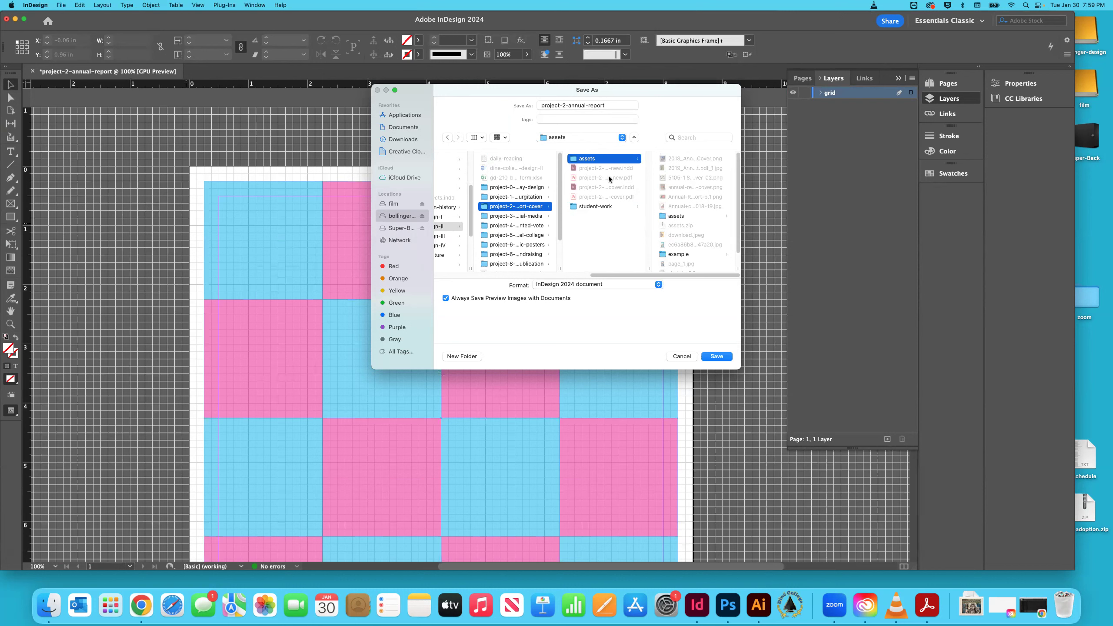
pyautogui.click(685, 216)
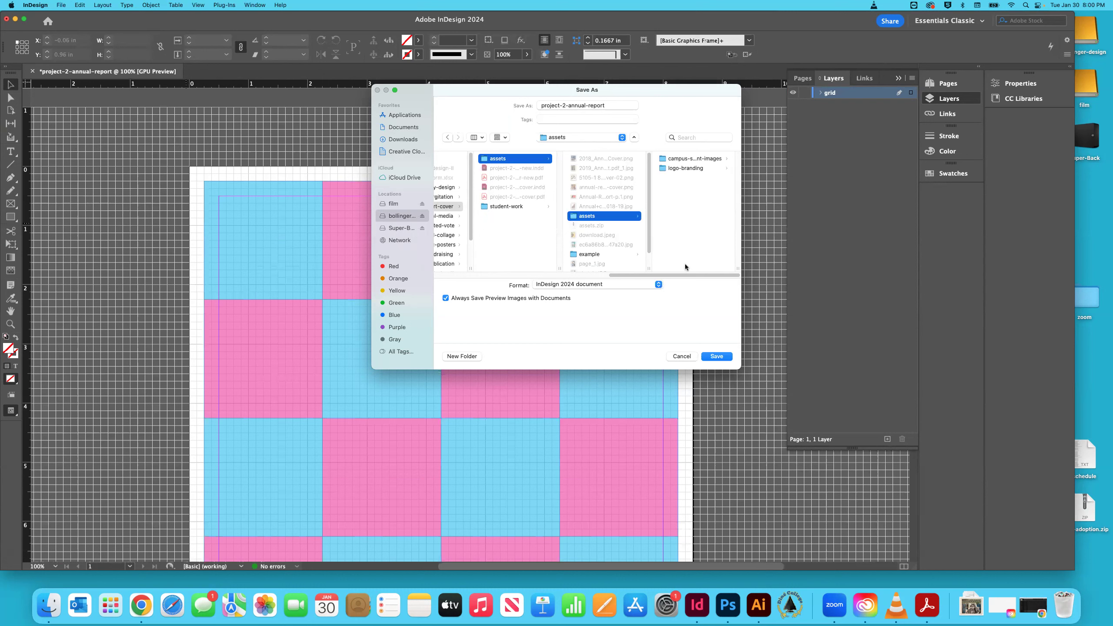
pyautogui.click(717, 356)
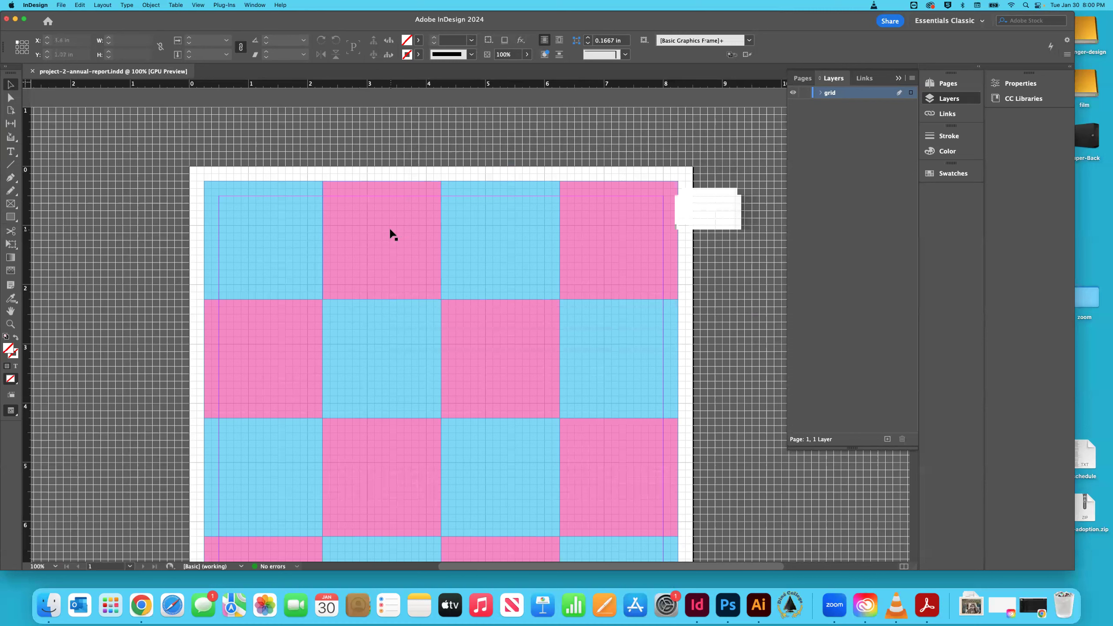
# Step: Draw a straight diagonal path with the Pen tool from about X 0.375, Y 4.25 in to X 8.125, Y 0.375 in
pyautogui.press('super+0')
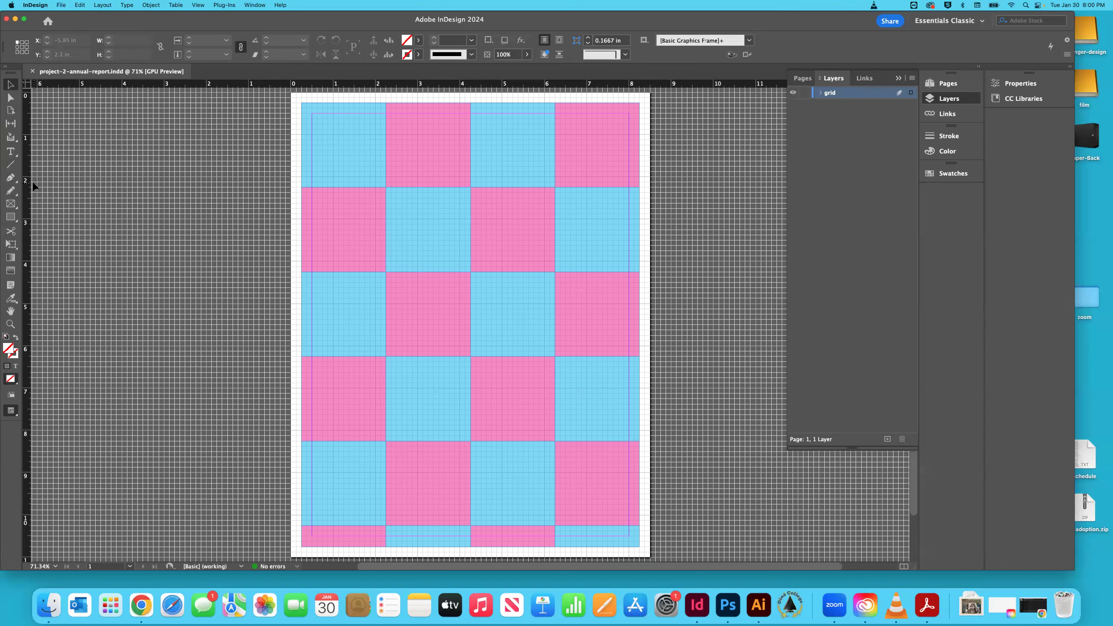
pyautogui.click(11, 178)
pyautogui.click(308, 276)
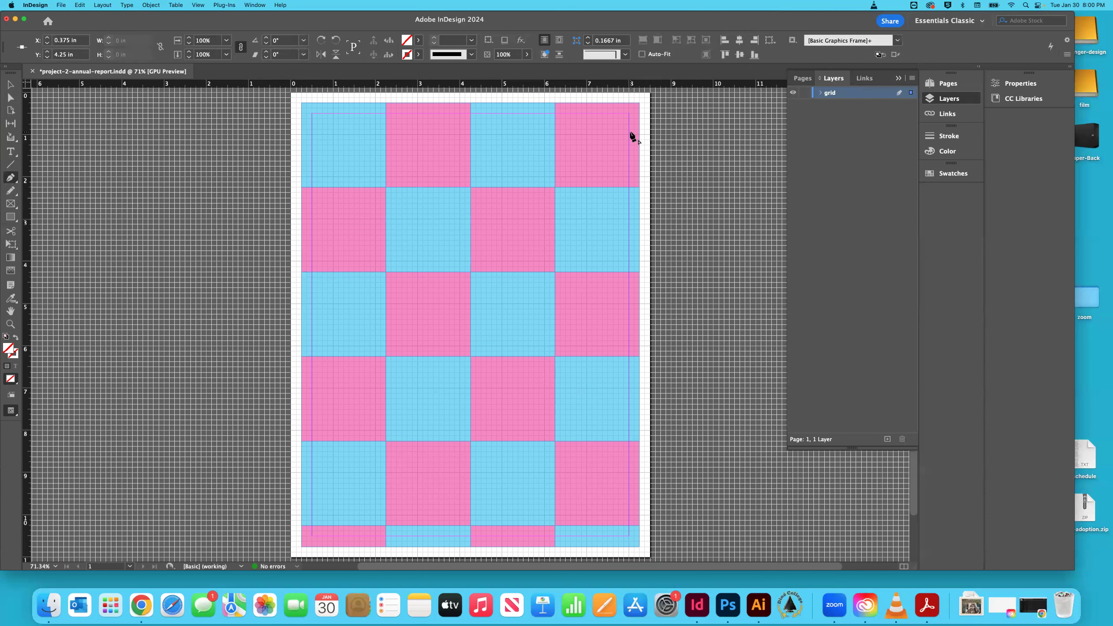
pyautogui.click(634, 108)
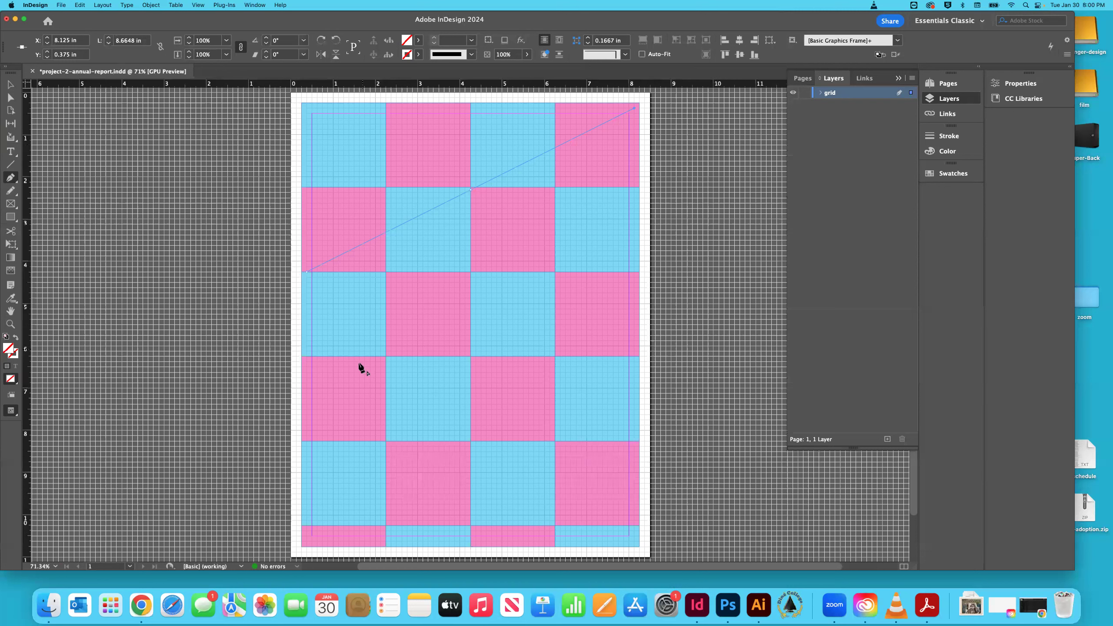
pyautogui.click(307, 435)
pyautogui.press('super+z')
pyautogui.press('v')
pyautogui.click(57, 129)
pyautogui.press('p')
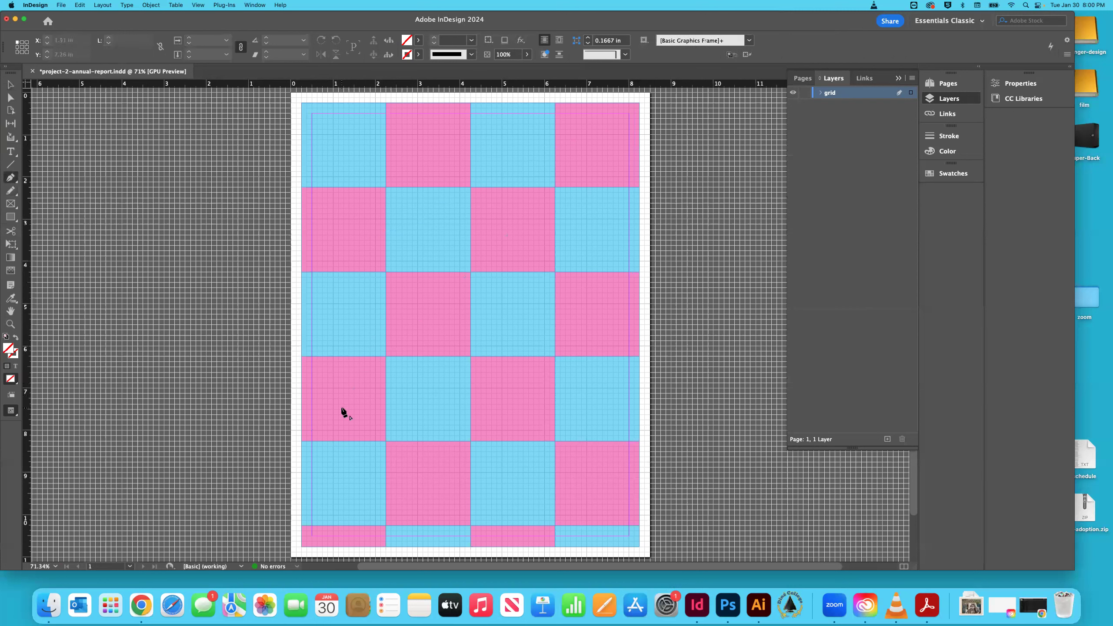
# Step: Select the diagonal path and create a layer named diagram above the grid layer
pyautogui.click(10, 85)
pyautogui.moveTo(228, 234); pyautogui.dragTo(408, 336)
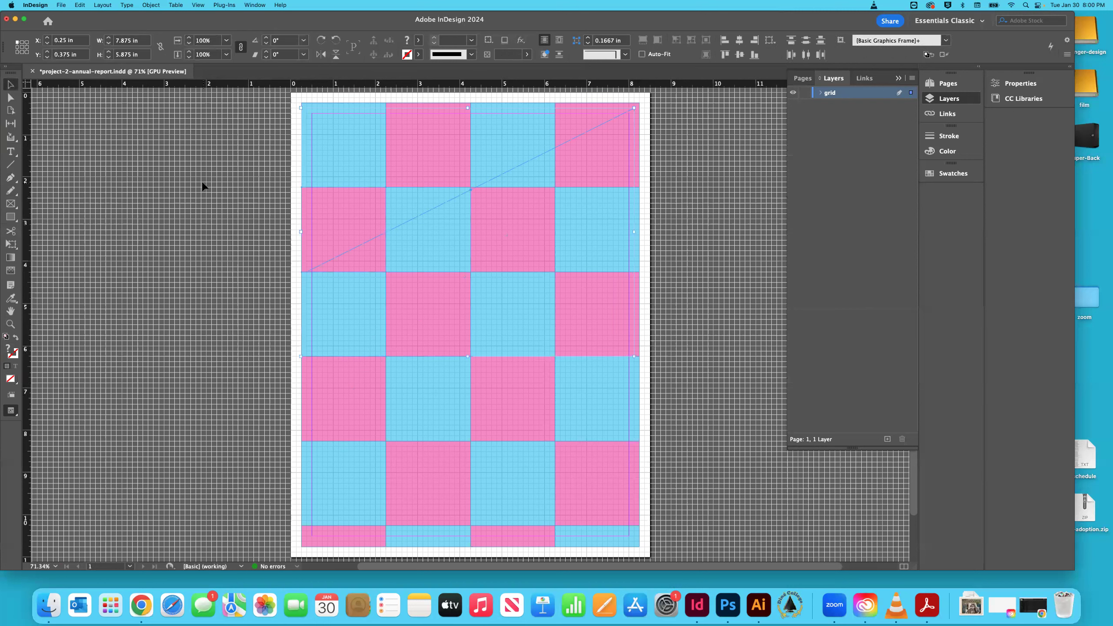
pyautogui.click(884, 437)
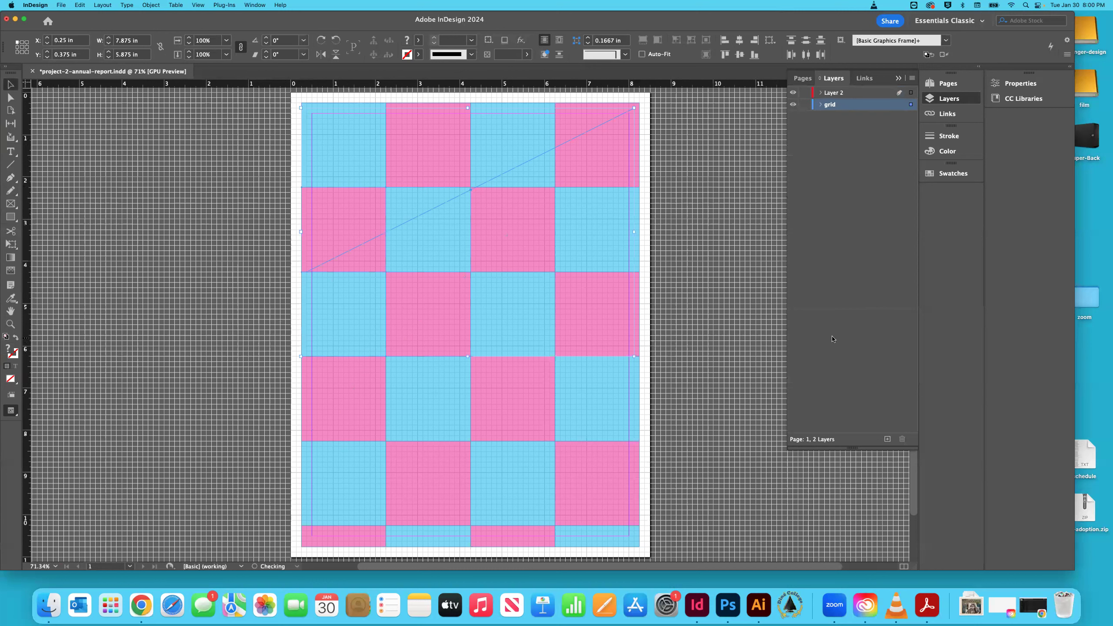
pyautogui.doubleClick(829, 96)
pyautogui.write('d')
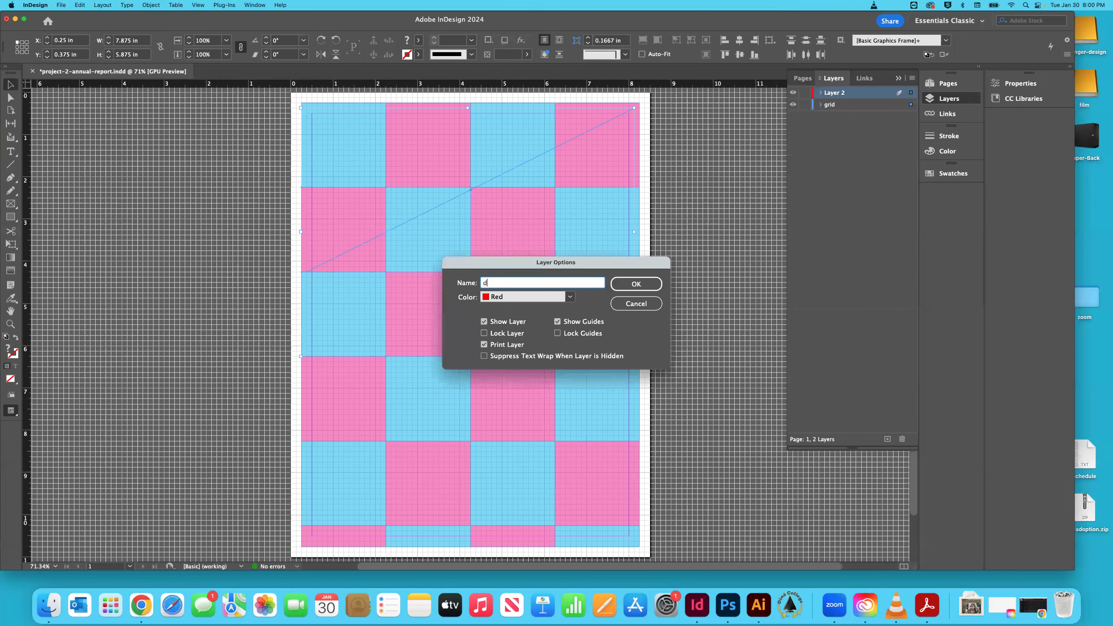
pyautogui.write('iagram')
pyautogui.press('Return')
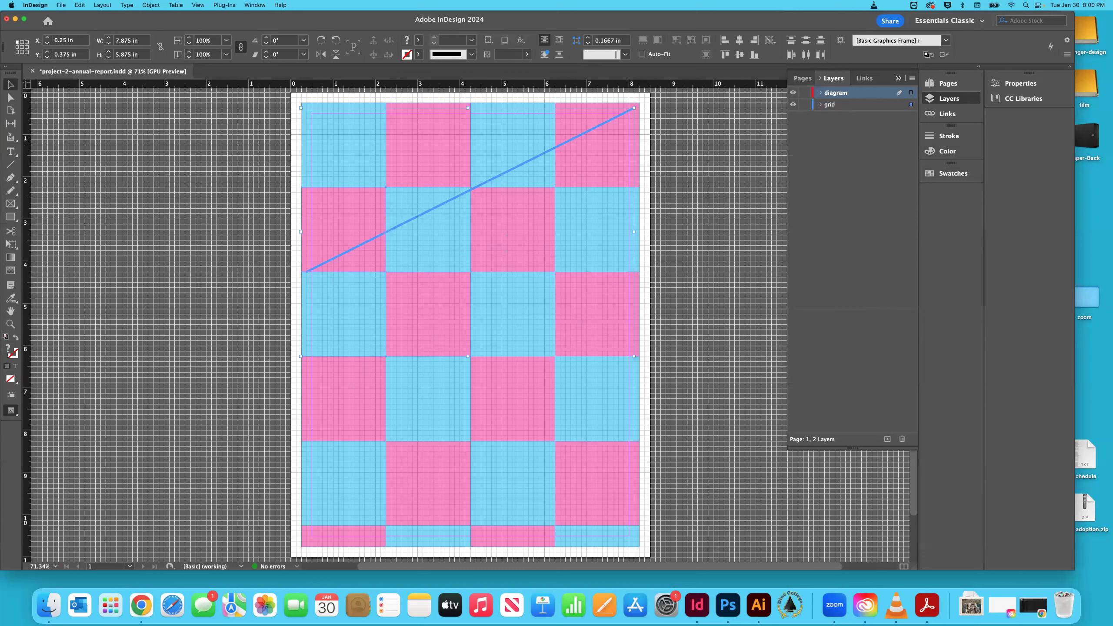
# Step: Move the selected artwork onto the diagram layer and lock the grid layer, undoing the trial move of a blue square
pyautogui.moveTo(911, 104); pyautogui.dragTo(911, 92)
pyautogui.click(805, 104)
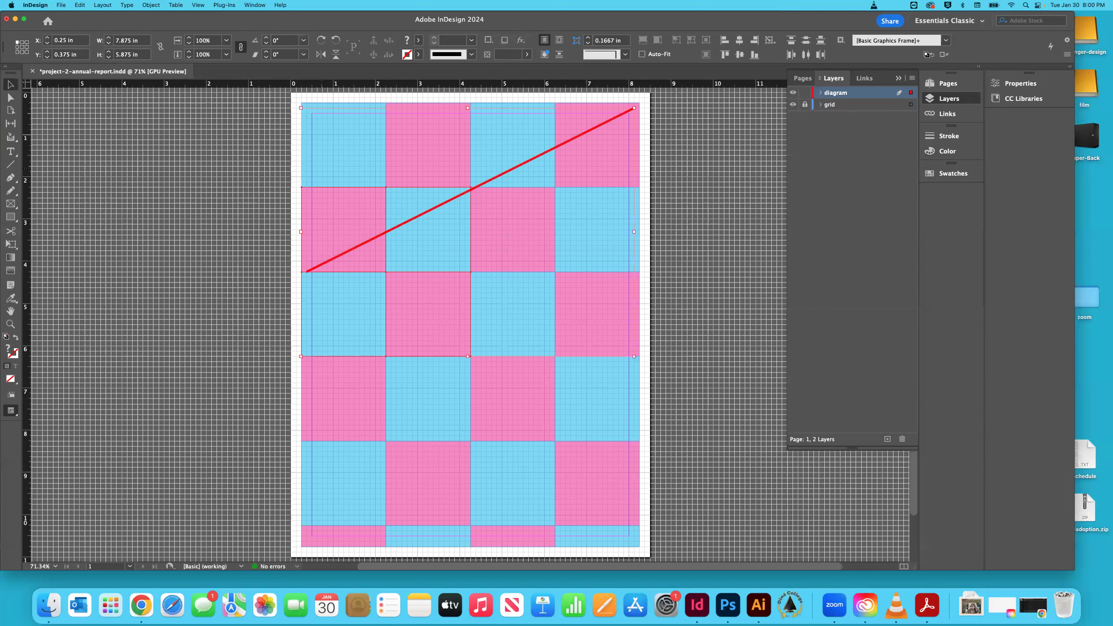
pyautogui.press('Delete')
pyautogui.moveTo(429, 229); pyautogui.dragTo(523, 293)
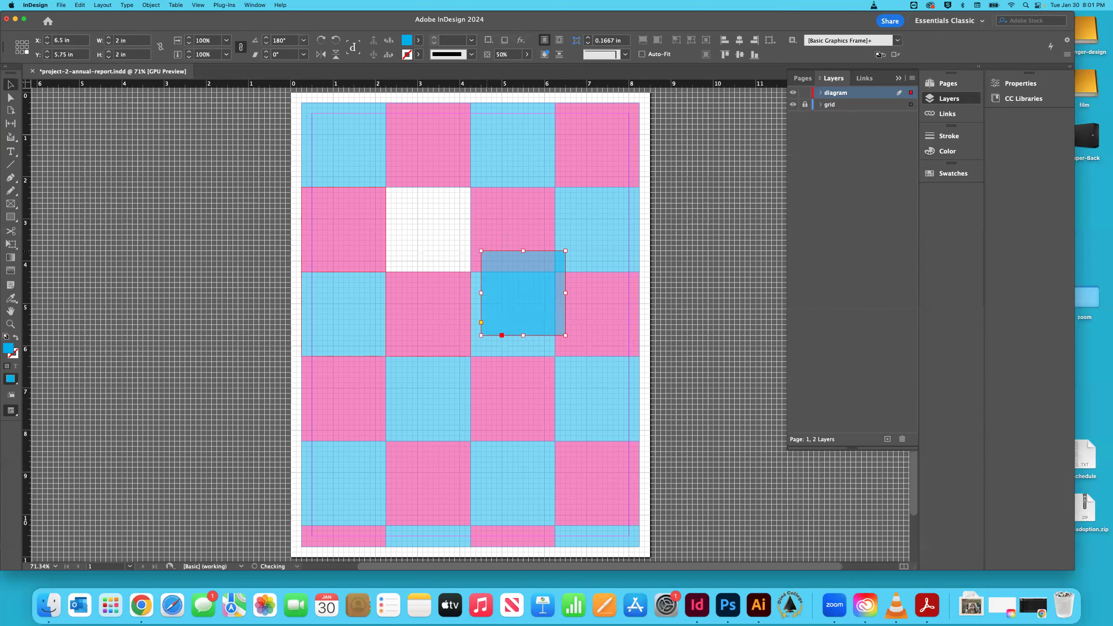
pyautogui.press('super+z')
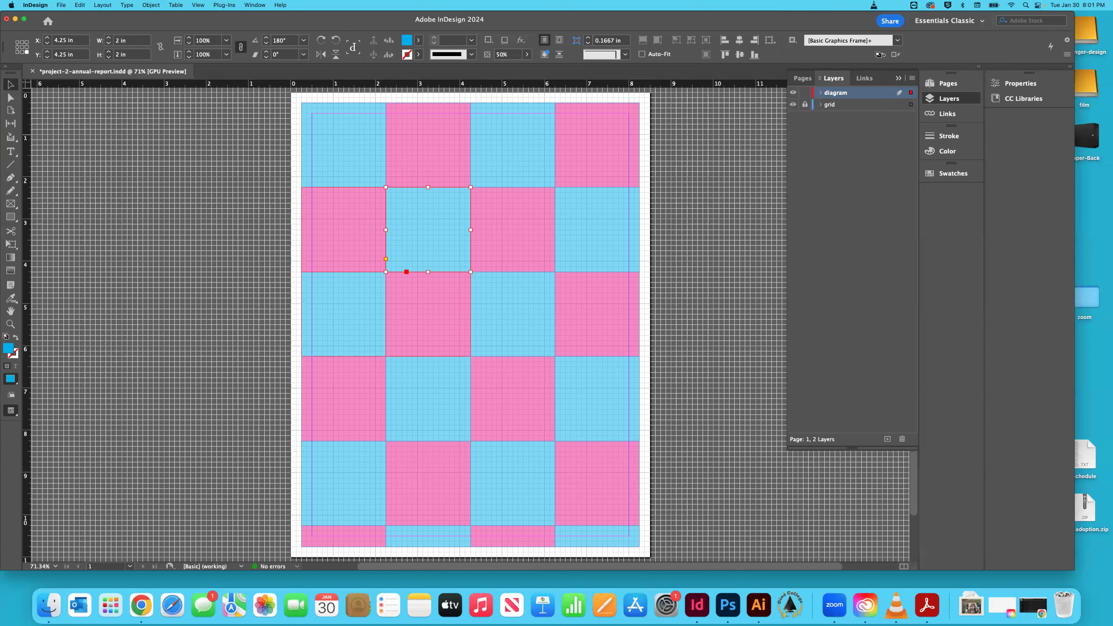
pyautogui.press('super+shift+a')
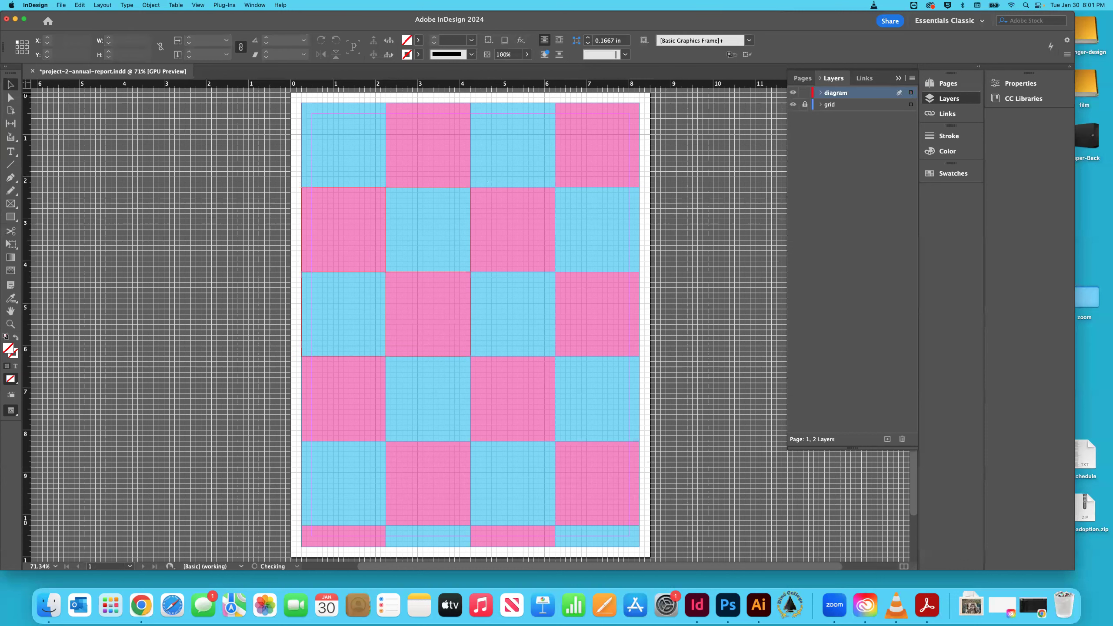
# Step: Unlock the grid layer, select all the artwork and try moving it onto the grid layer
pyautogui.click(804, 104)
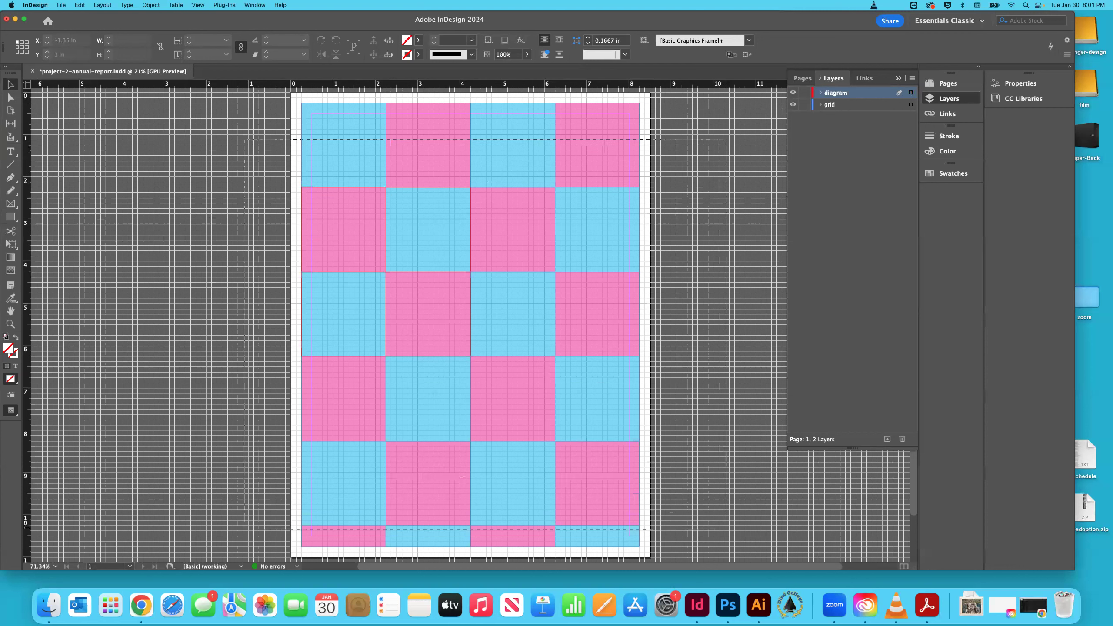
pyautogui.press('super+a')
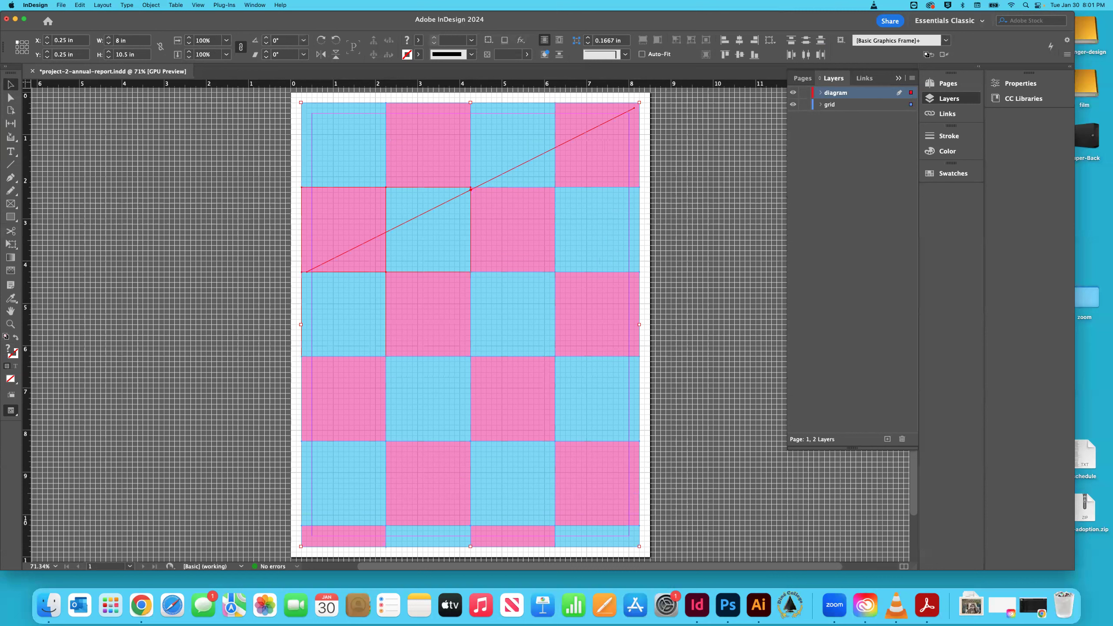
pyautogui.moveTo(911, 93); pyautogui.dragTo(911, 105)
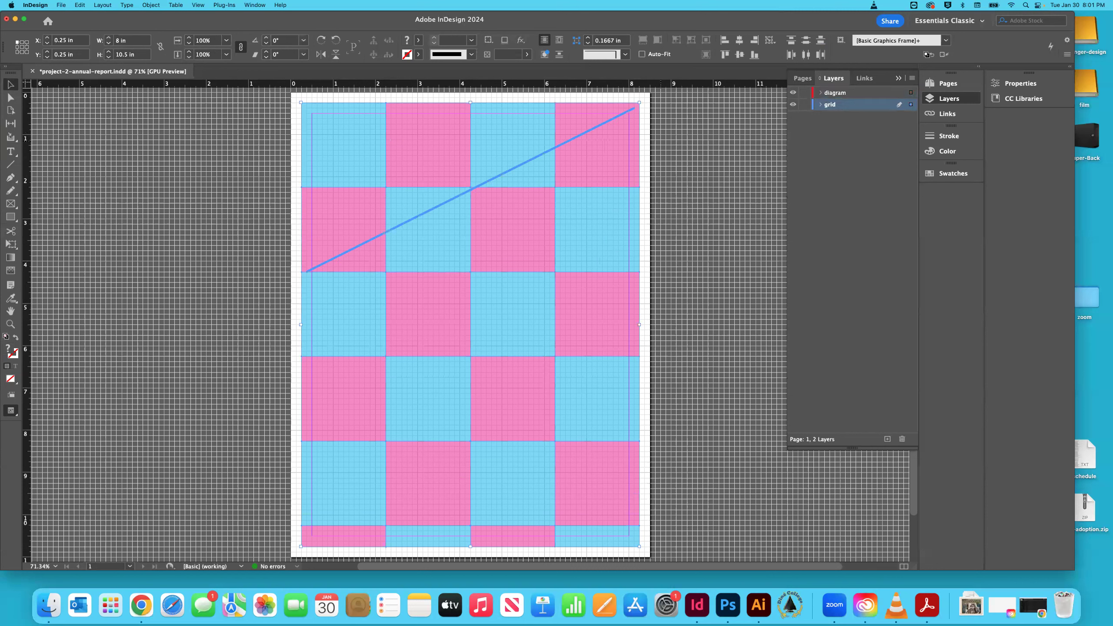
pyautogui.press('super+z')
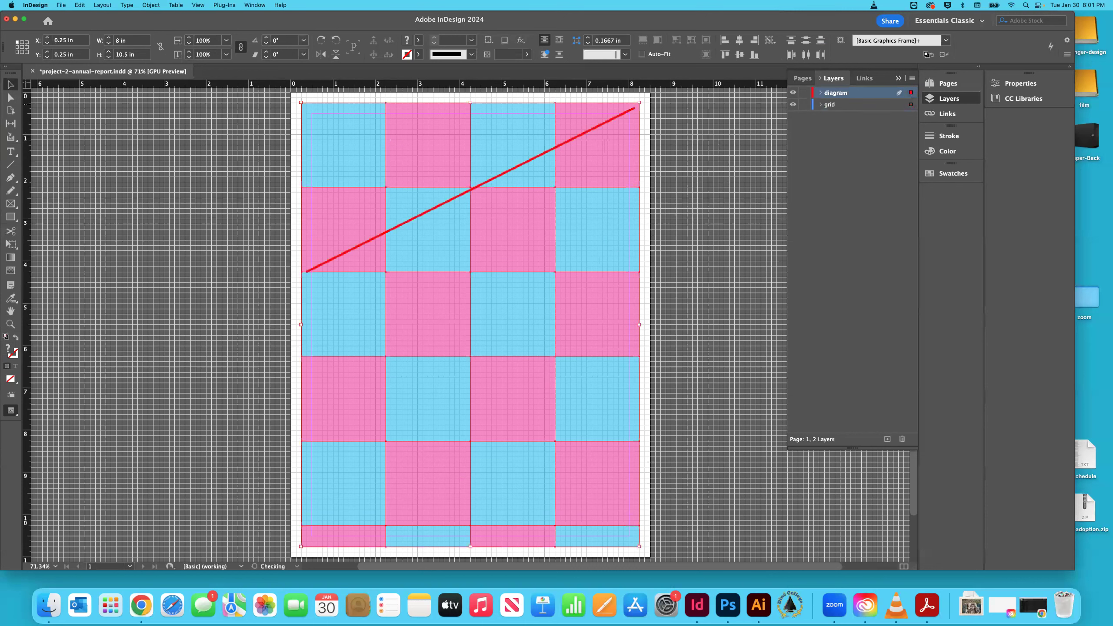
# Step: Lock the grid layer and clear the selection, checking whether the page's first blue square can still be selected
pyautogui.click(805, 104)
pyautogui.rightClick(292, 146)
pyautogui.click(274, 139)
pyautogui.press('BackSpace')
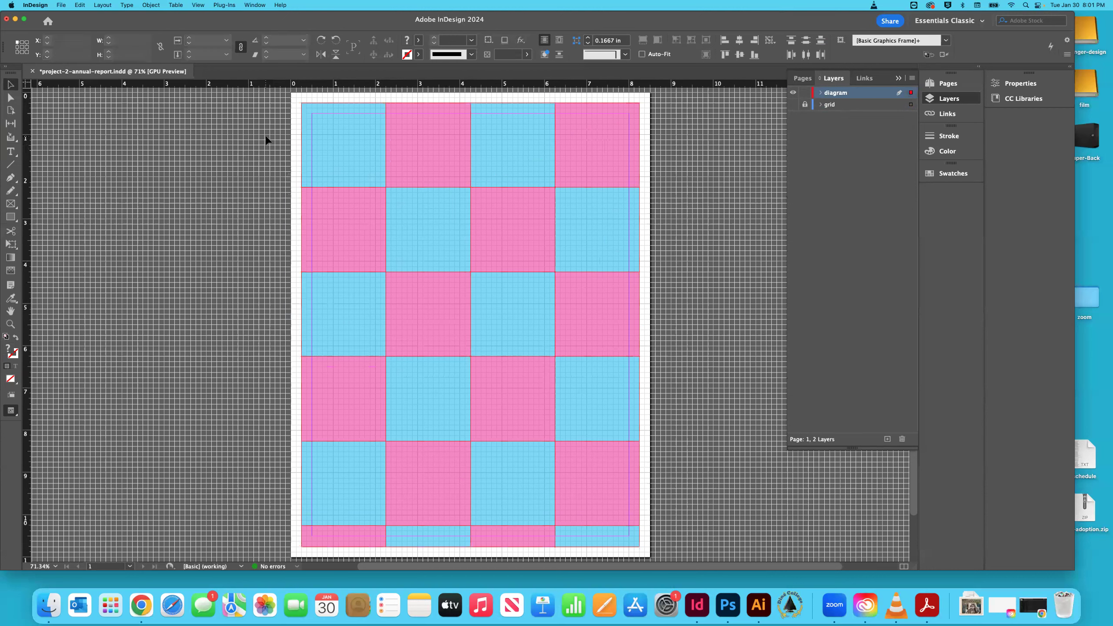
pyautogui.click(360, 141)
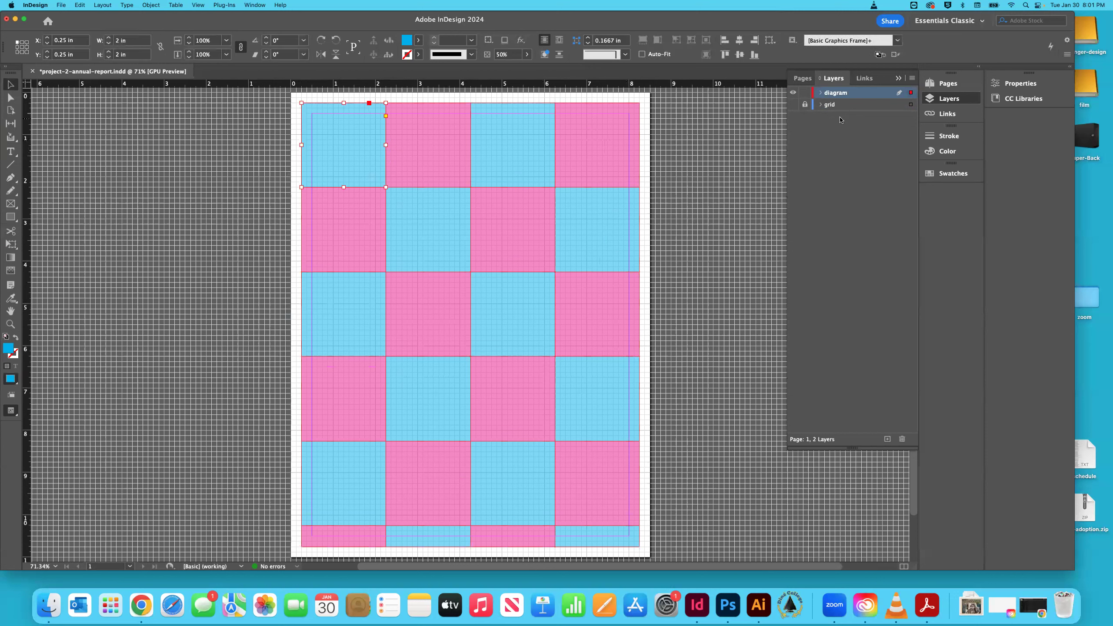
# Step: Unlock the grid layer, move every checkerboard square except the diagonal path onto it, and lock it again
pyautogui.click(805, 105)
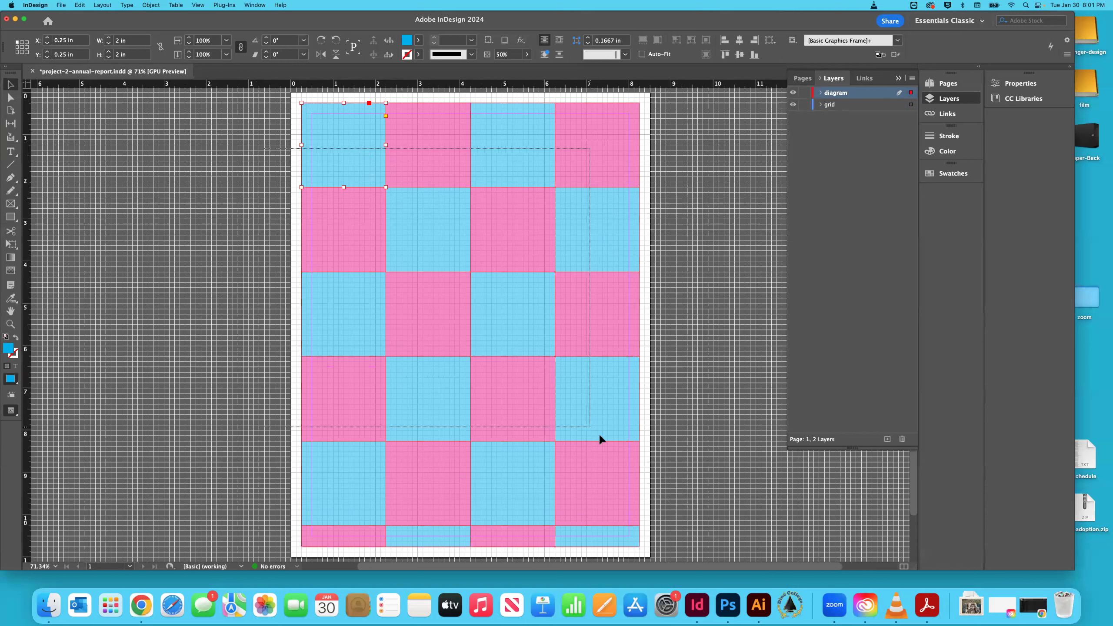
pyautogui.press('super+a')
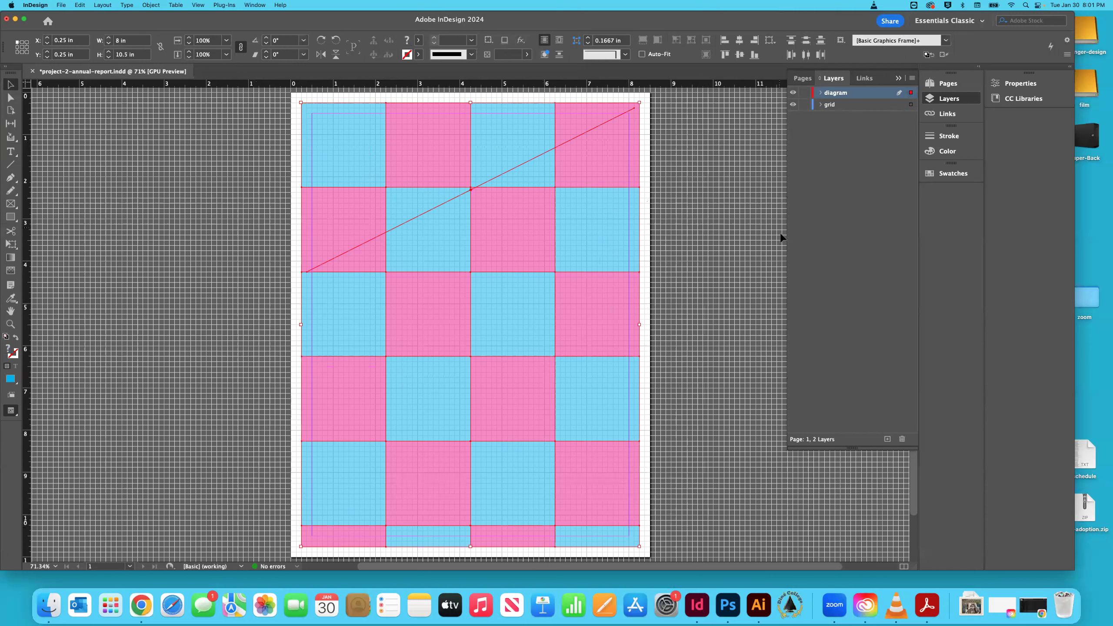
pyautogui.keyDown('shift'); pyautogui.click(615, 119); pyautogui.keyUp('shift')
pyautogui.moveTo(911, 95); pyautogui.dragTo(911, 105)
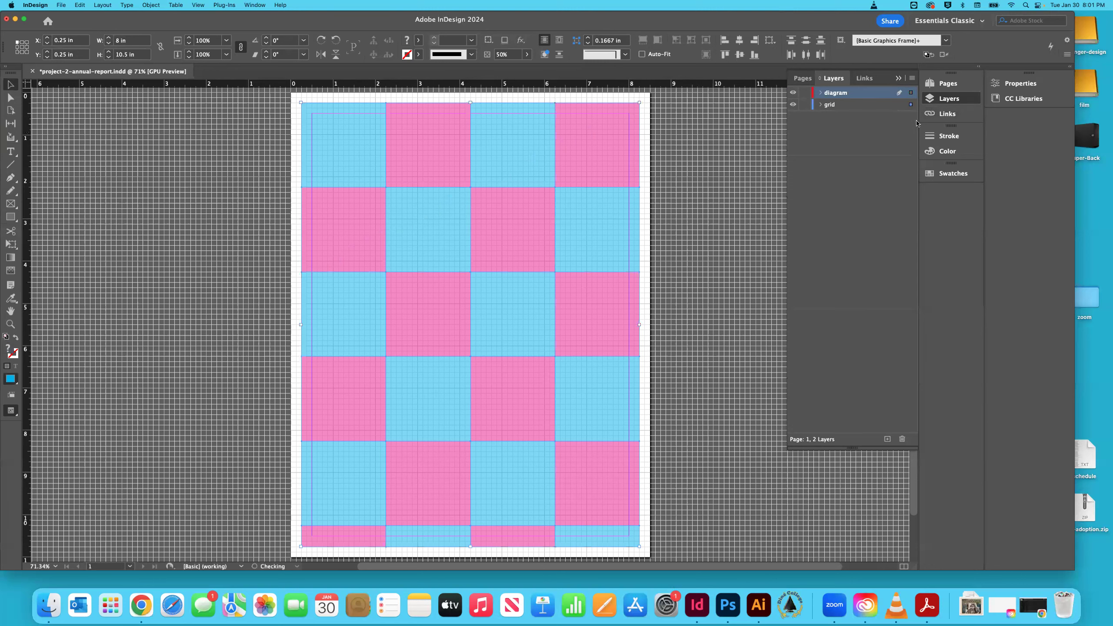
pyautogui.click(806, 105)
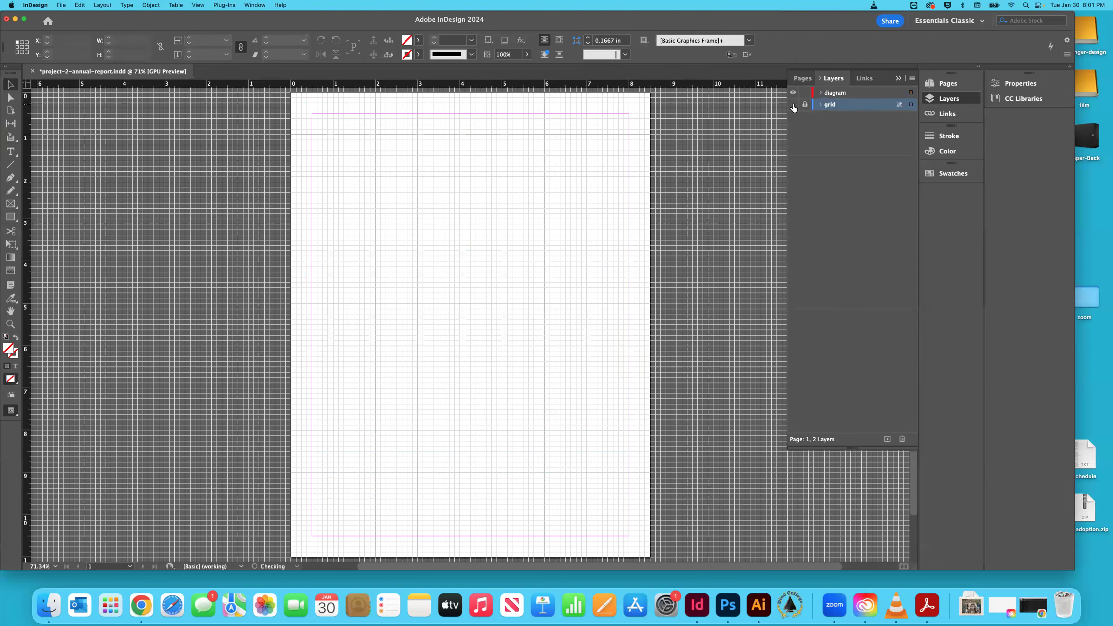
# Step: Toggle the grid layer's visibility to check which artwork it holds, leaving the layer shown
pyautogui.click(793, 106)
pyautogui.click(794, 105)
pyautogui.click(794, 105)
pyautogui.click(794, 104)
pyautogui.click(794, 105)
pyautogui.click(794, 105)
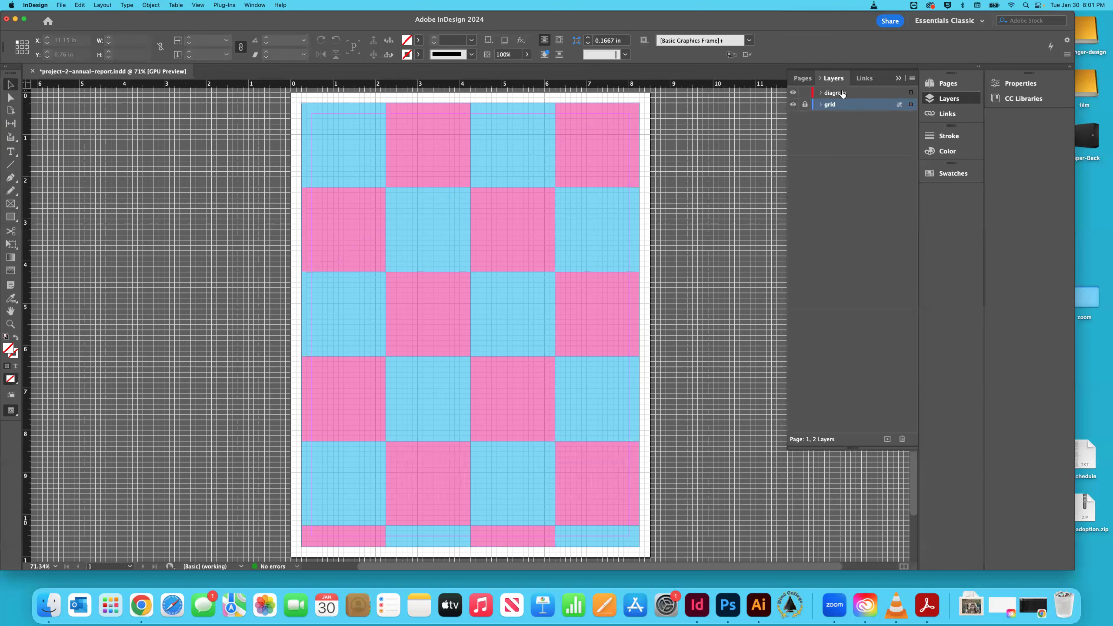
# Step: Give the existing unstroked diagonal line across the top two grid rows a black stroke, then clear the selection
pyautogui.moveTo(292, 194); pyautogui.dragTo(455, 285)
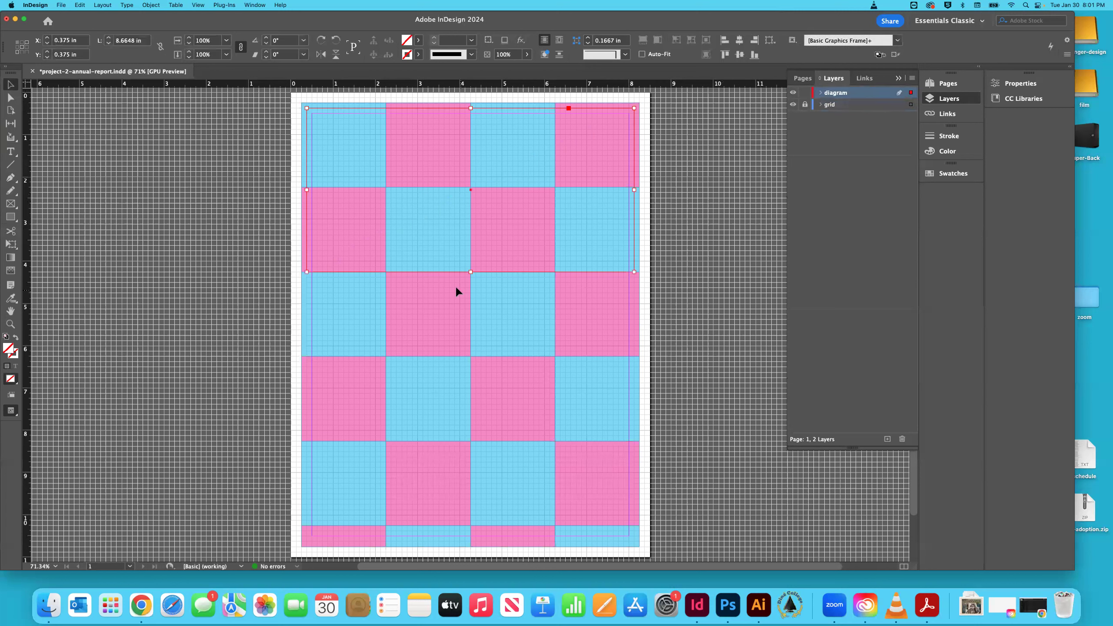
pyautogui.click(234, 241)
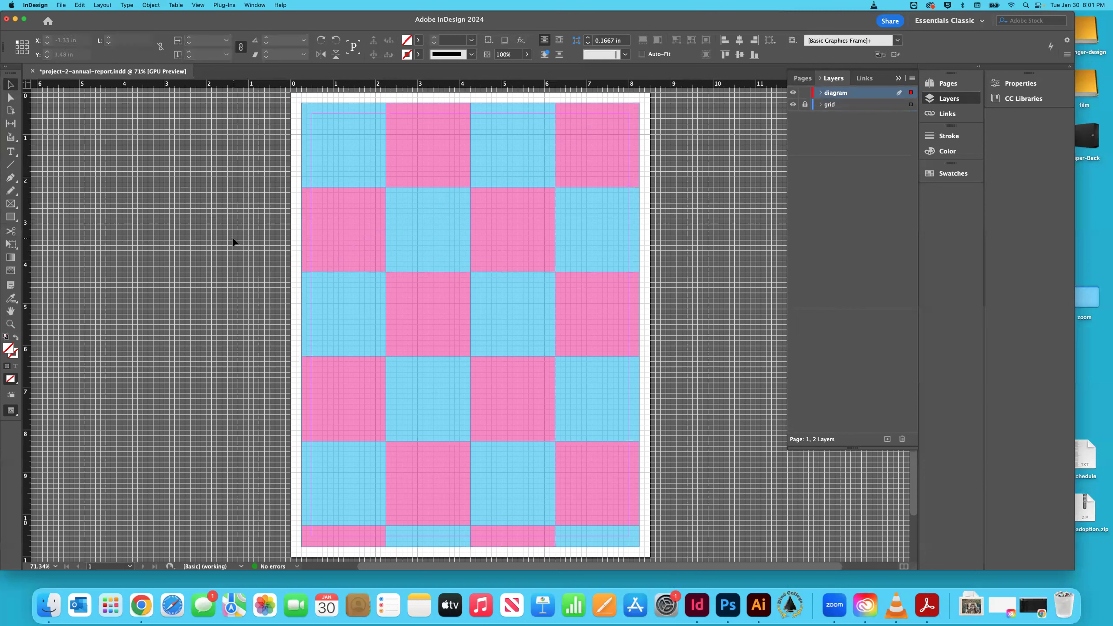
pyautogui.moveTo(273, 203); pyautogui.dragTo(442, 295)
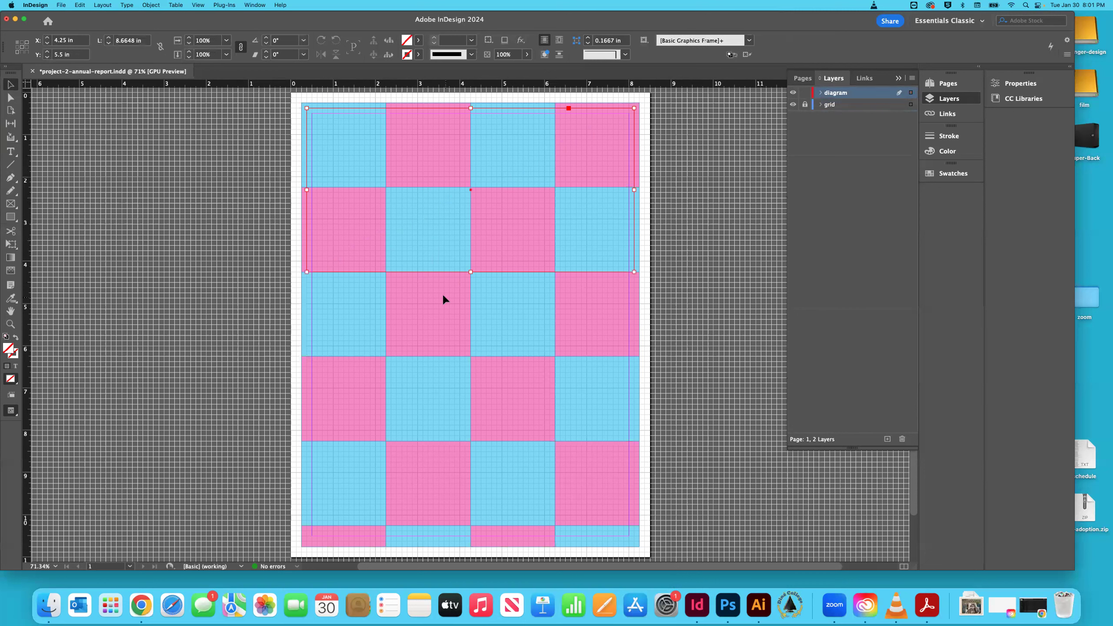
pyautogui.click(418, 55)
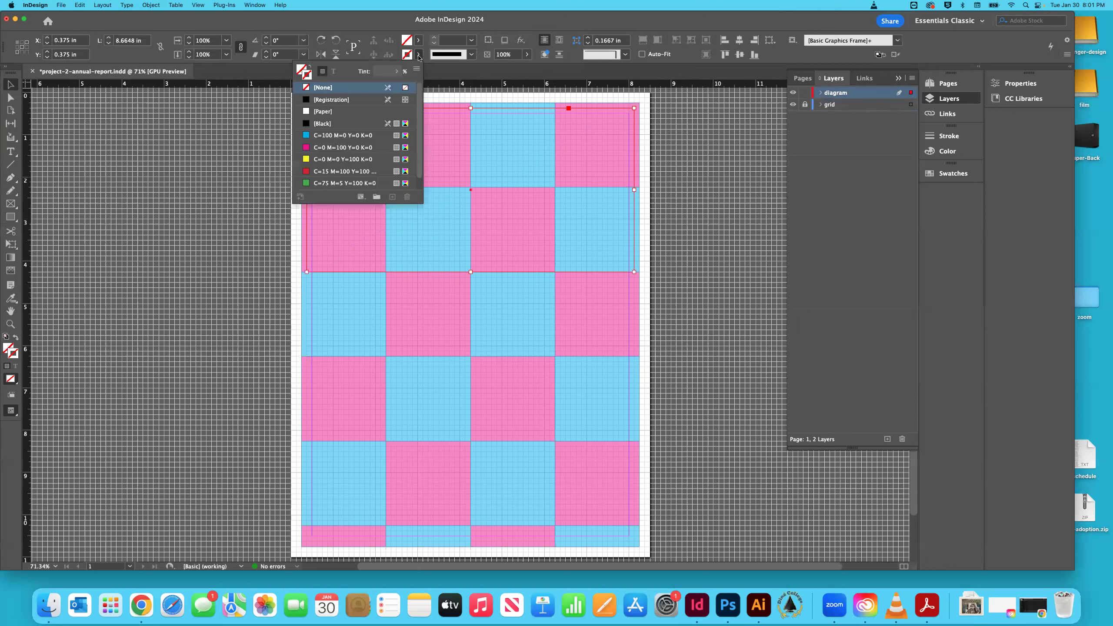
pyautogui.click(324, 123)
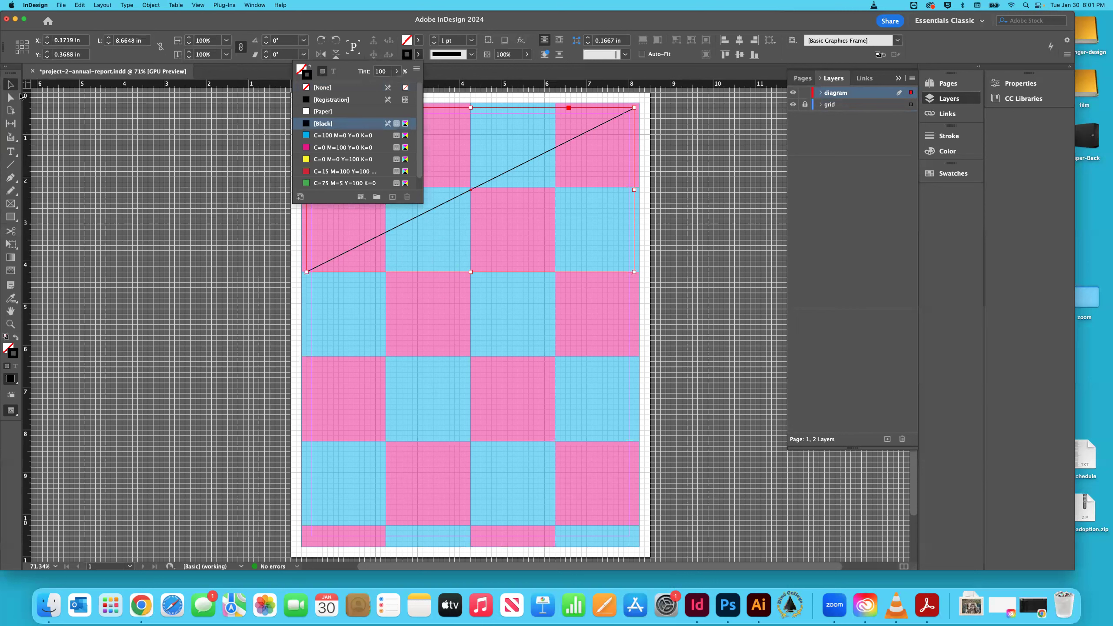
pyautogui.click(271, 266)
# Step: Draw a second rising diagonal line about 8.55 in long across the third and fourth grid rows and stroke it black
pyautogui.click(10, 165)
pyautogui.moveTo(307, 441); pyautogui.dragTo(629, 277)
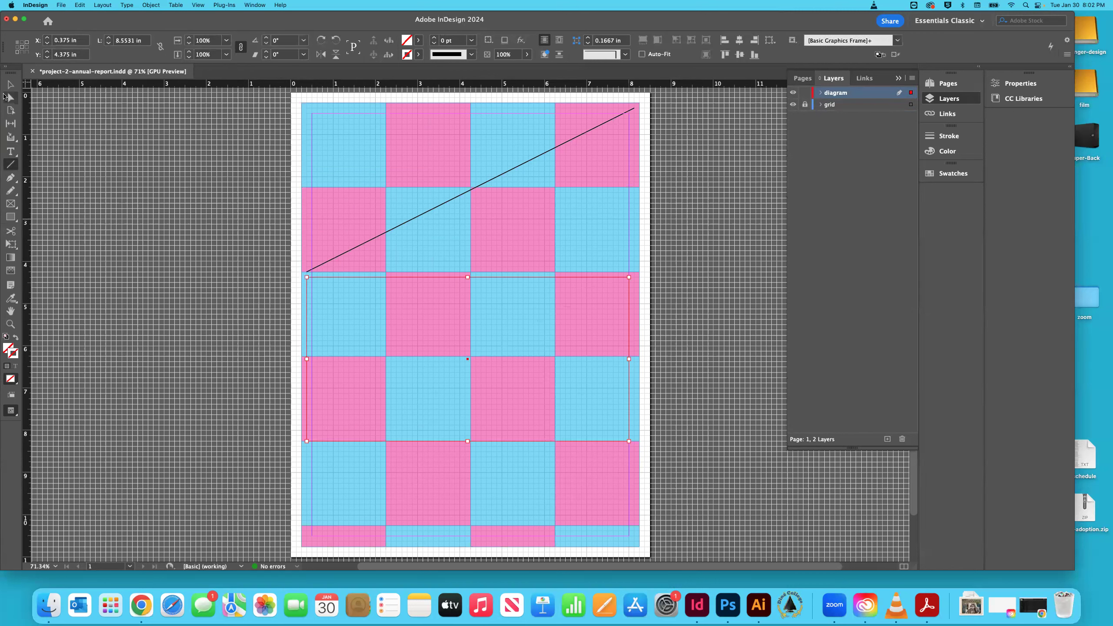
pyautogui.click(419, 54)
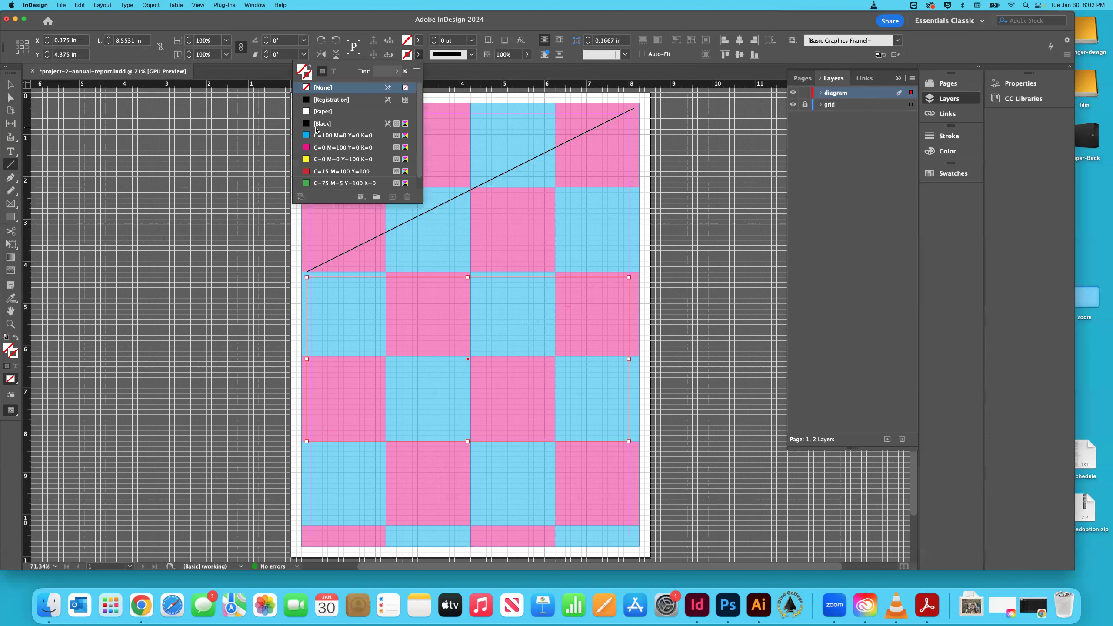
pyautogui.click(317, 126)
pyautogui.click(10, 84)
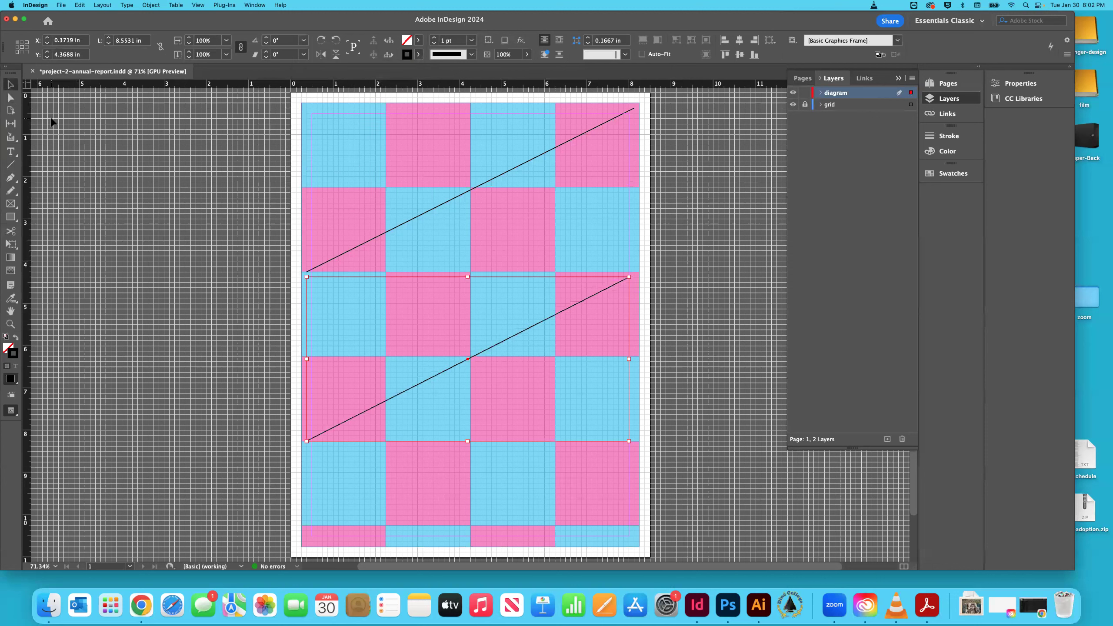
pyautogui.click(51, 122)
# Step: Move the right endpoints of both rising diagonals onto the checkerboard corners at X 8.25 in
pyautogui.press('z')
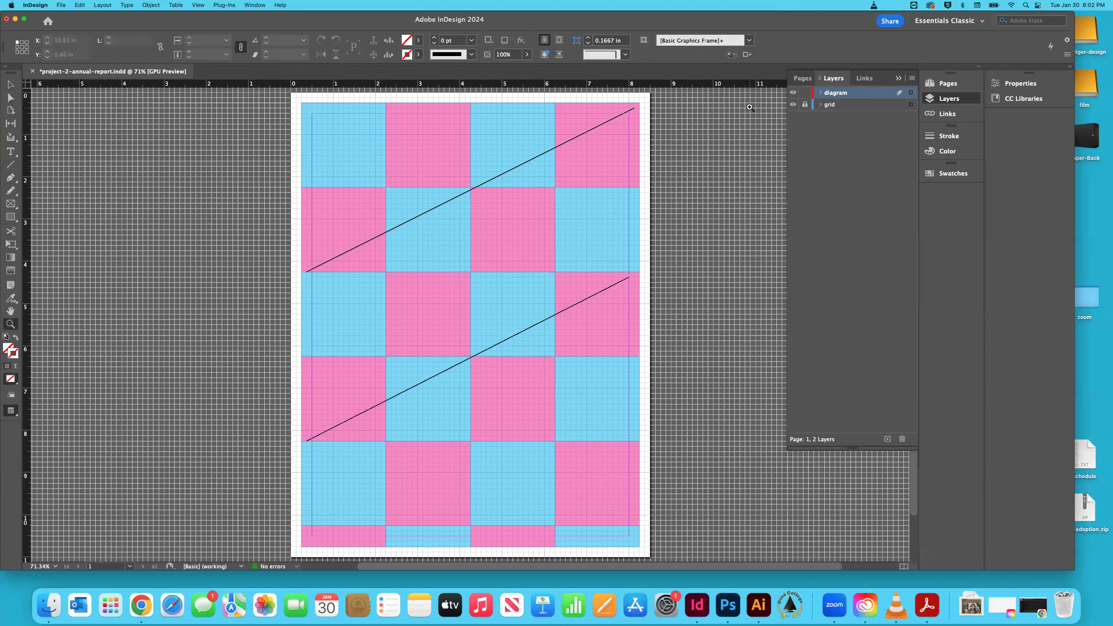
pyautogui.click(633, 110)
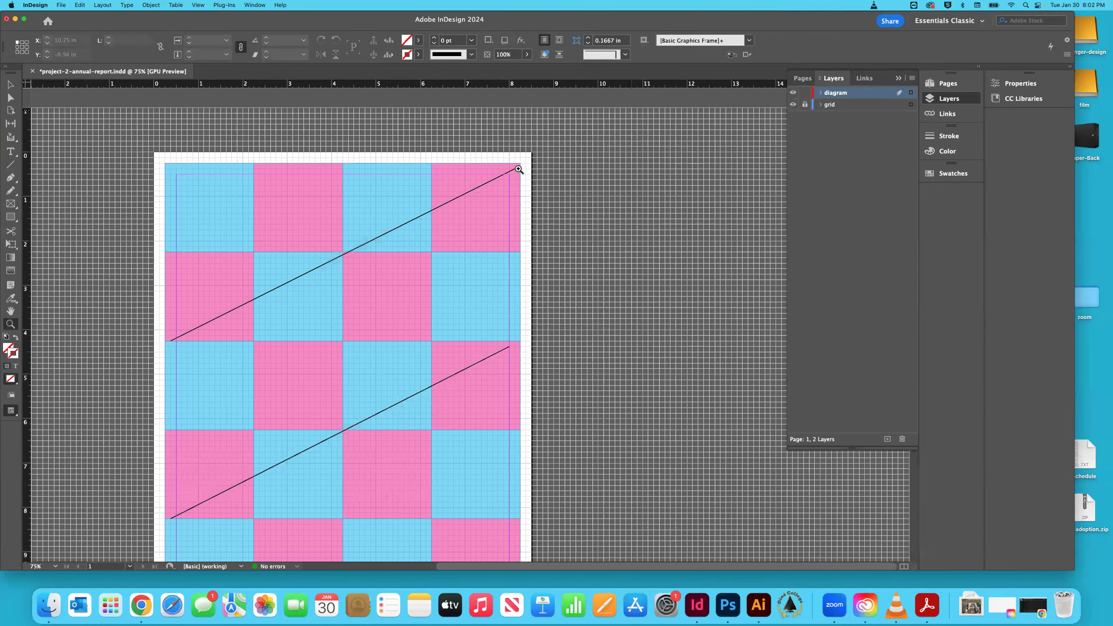
pyautogui.click(468, 192)
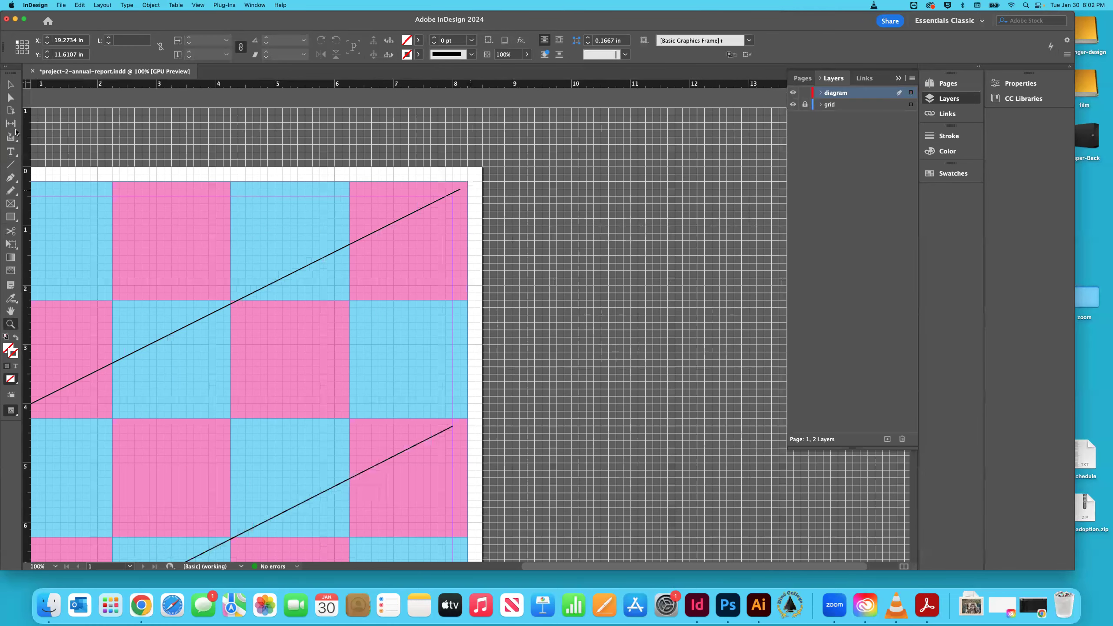
pyautogui.click(11, 165)
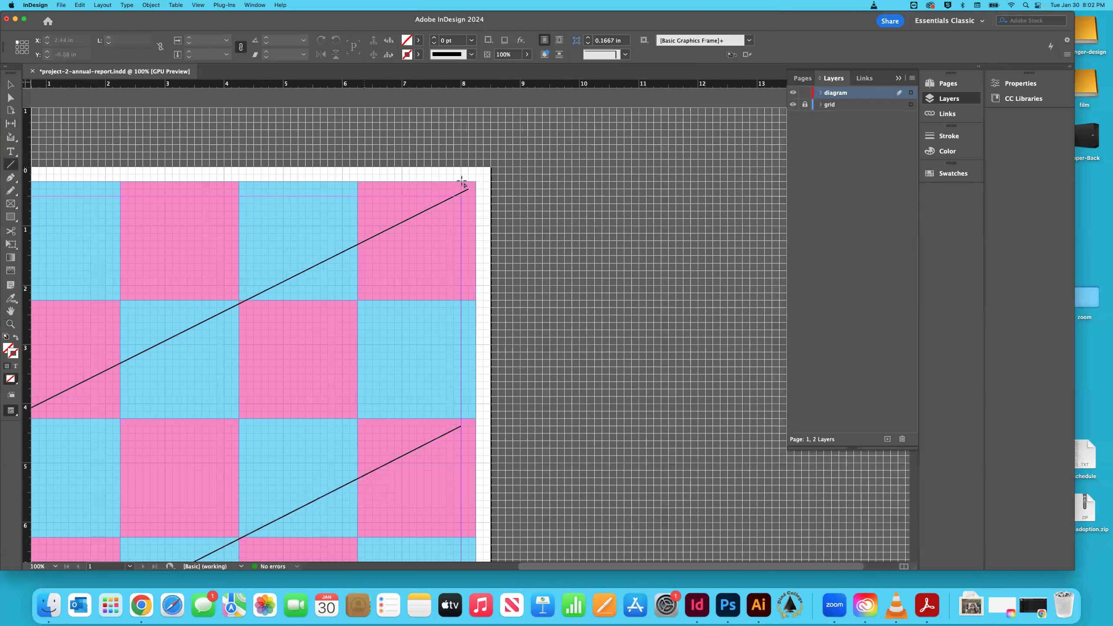
pyautogui.press('a')
pyautogui.click(468, 190)
pyautogui.moveTo(469, 189); pyautogui.dragTo(477, 210)
pyautogui.scroll(-5, 478, 204)
pyautogui.hscroll(-5, 476, 215)
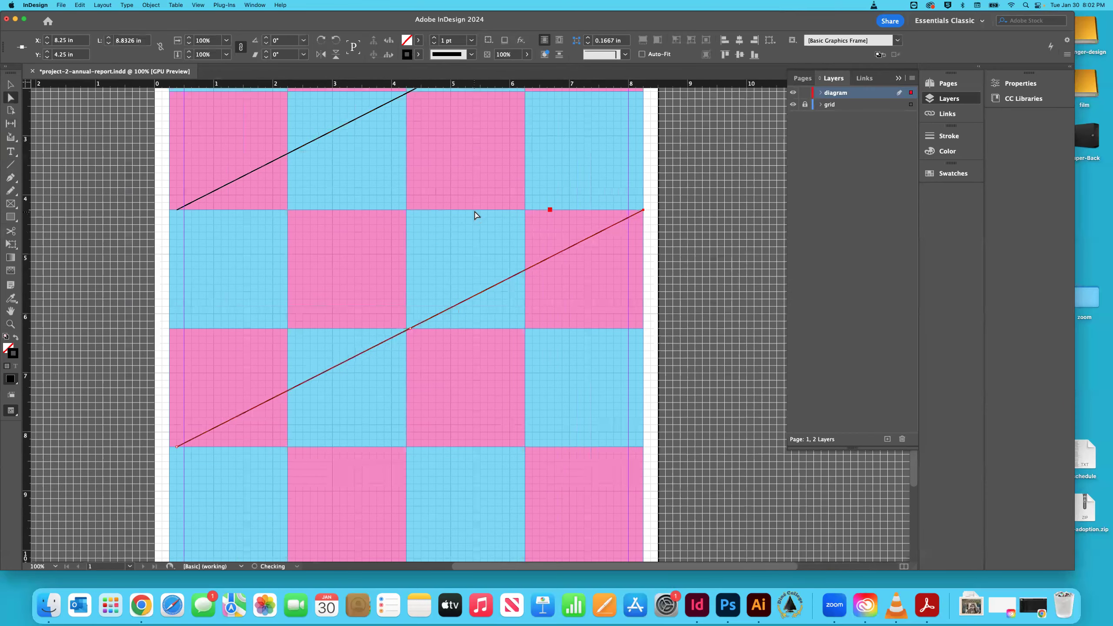
# Step: Move the left endpoints of both rising diagonals onto the checkerboard corners at X 0.25 in and clear the selection
pyautogui.scroll(-3, 403, 269)
pyautogui.hscroll(-2, 403, 270)
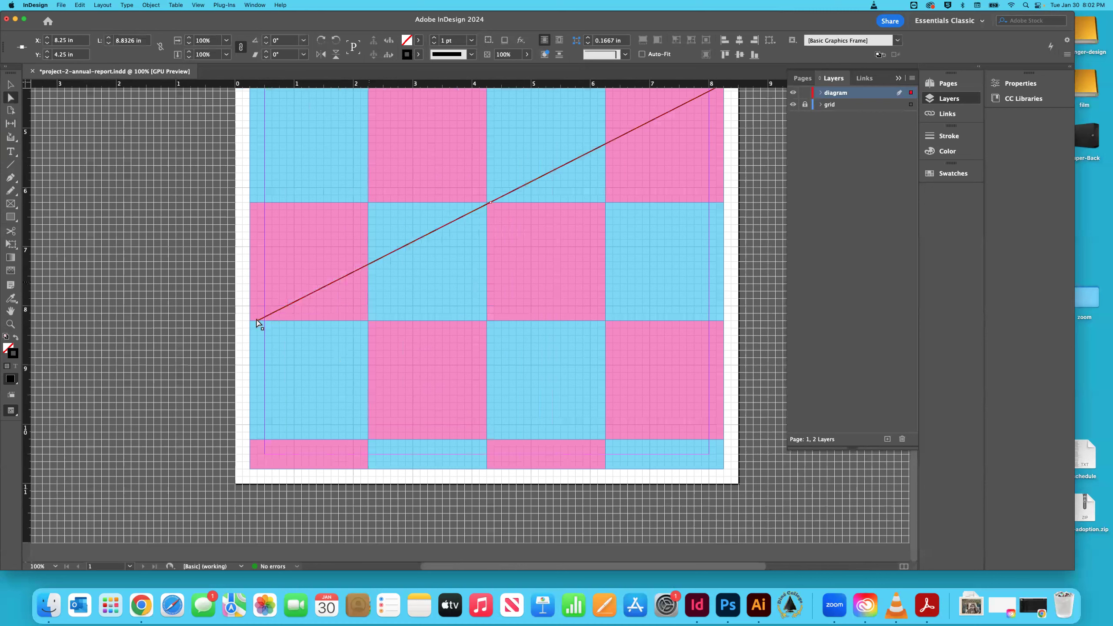
pyautogui.moveTo(257, 323); pyautogui.dragTo(250, 354)
pyautogui.scroll(7, 257, 325)
pyautogui.scroll(-1, 257, 326)
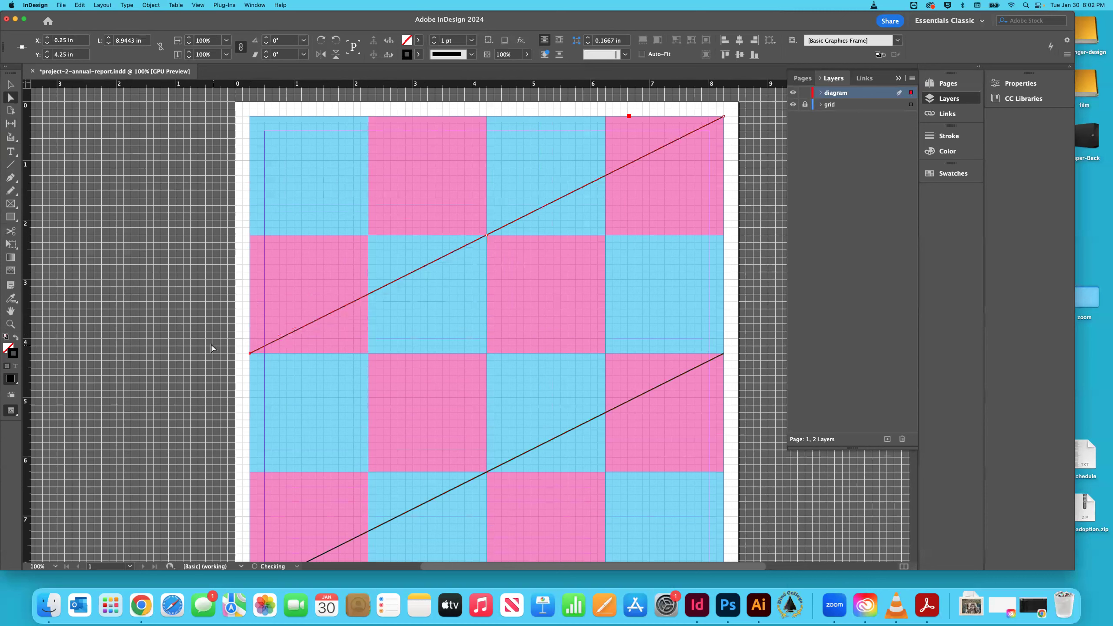
pyautogui.click(212, 348)
pyautogui.press('super+minus')
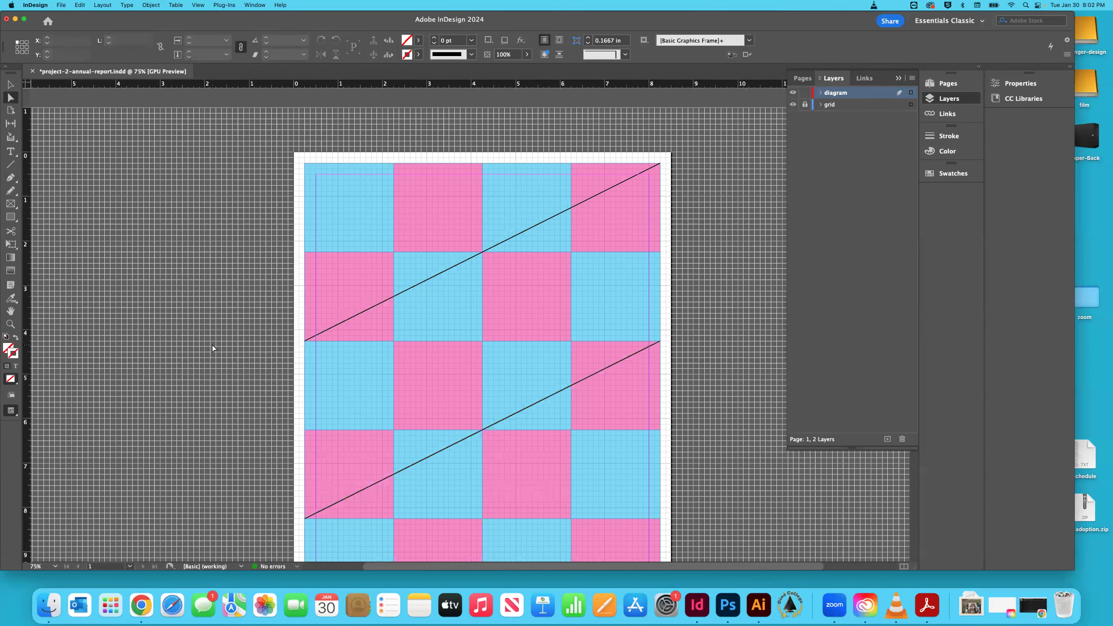
pyautogui.press('super+minus')
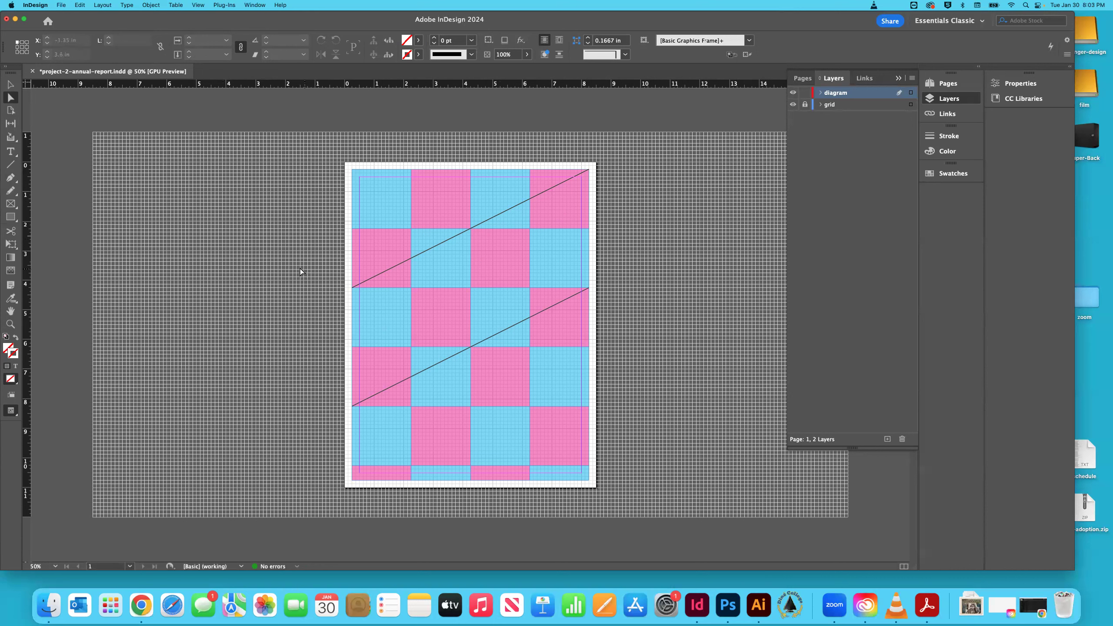
# Step: Draw a descending diagonal about 10.87 in long from the second row's left side to the fifth row's right side, stroked black
pyautogui.click(11, 165)
pyautogui.moveTo(356, 236)
pyautogui.mouseDown()
pyautogui.moveTo(455, 382)
pyautogui.moveTo(534, 463)
pyautogui.moveTo(584, 462)
pyautogui.mouseUp()
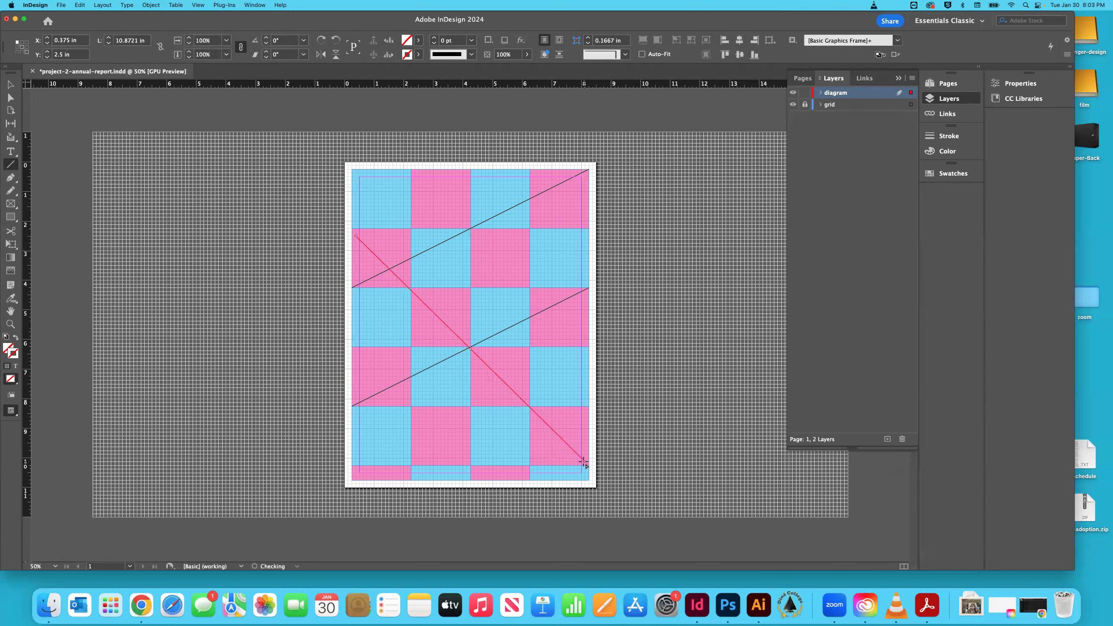
pyautogui.click(11, 97)
pyautogui.press('Delete')
pyautogui.press('super+z')
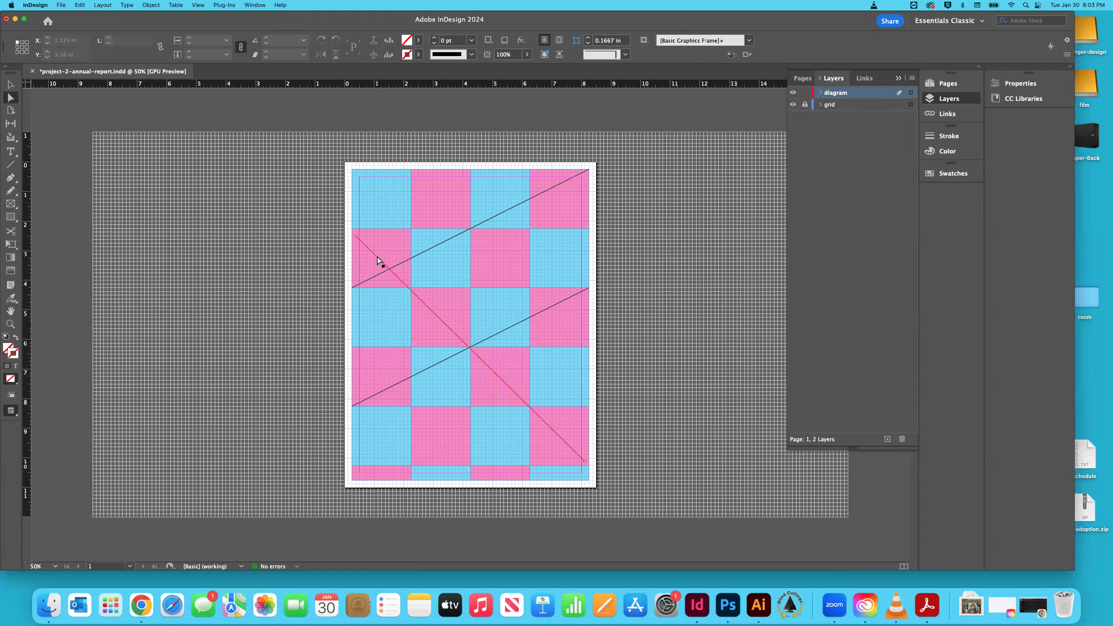
pyautogui.click(419, 54)
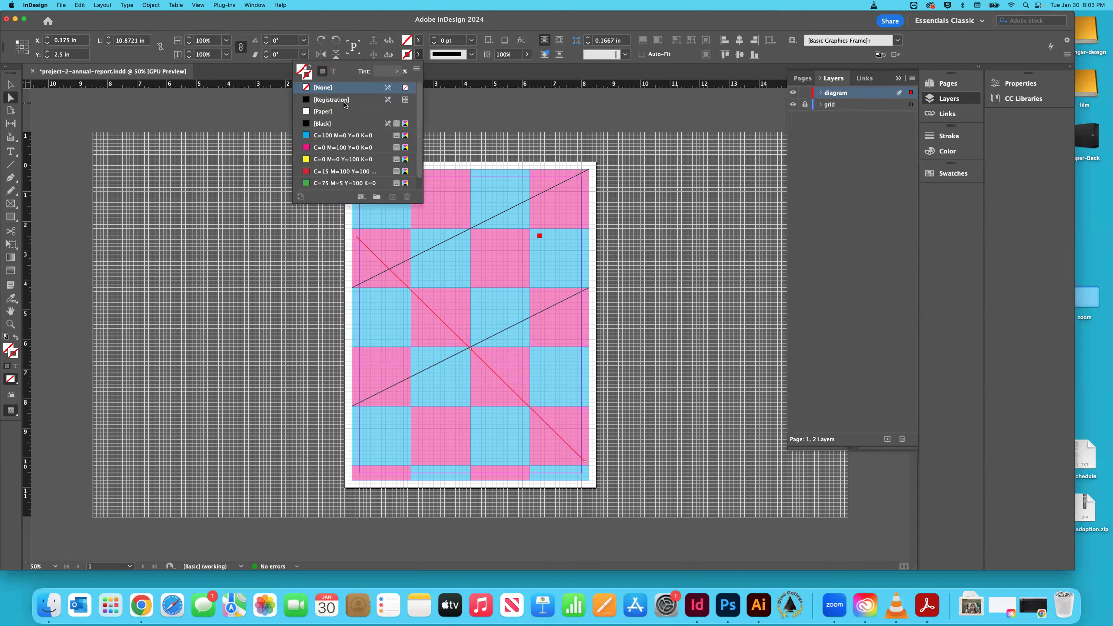
pyautogui.click(332, 124)
pyautogui.click(10, 84)
pyautogui.click(105, 119)
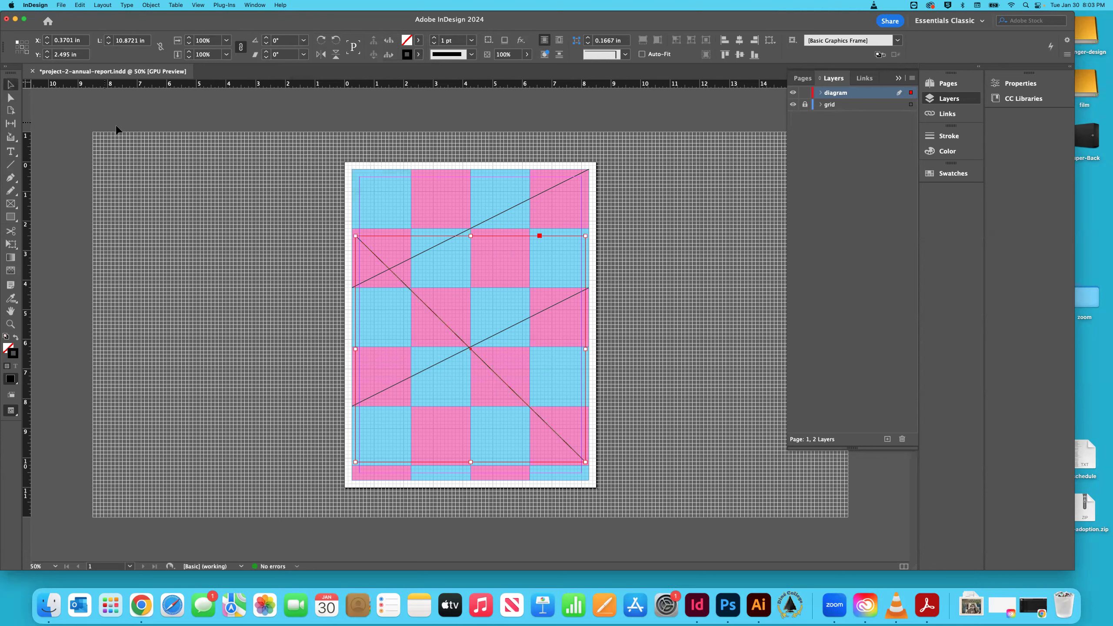
# Step: Snap the descending diagonal's ends to X 0.25, Y 2.25 in and the lower-right corner of the fifth row's last square
pyautogui.press('z')
pyautogui.click(358, 234)
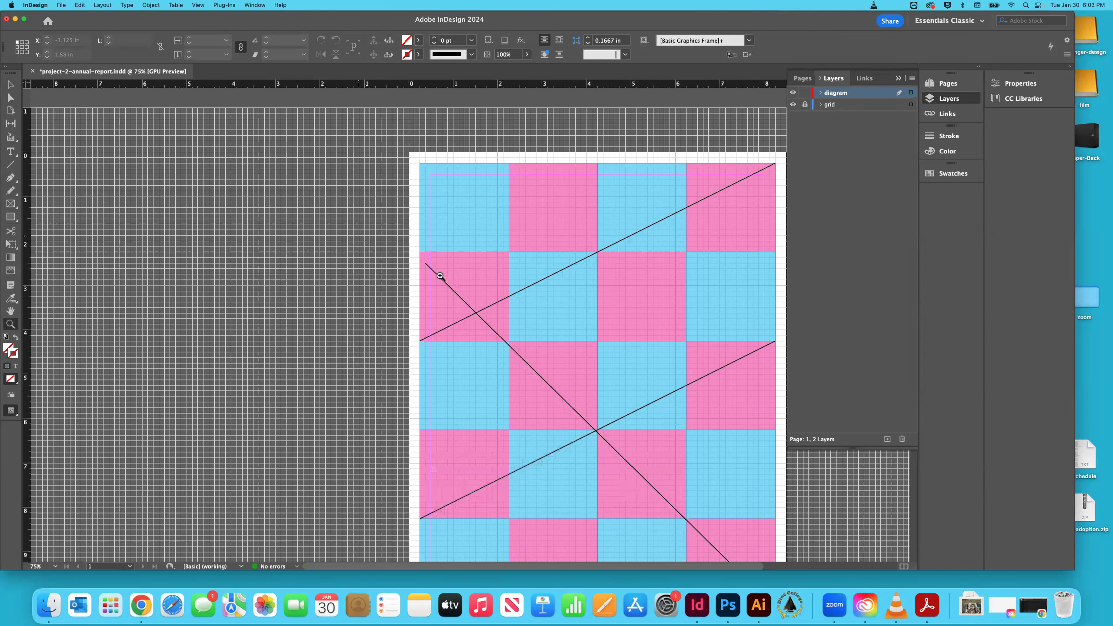
pyautogui.click(478, 313)
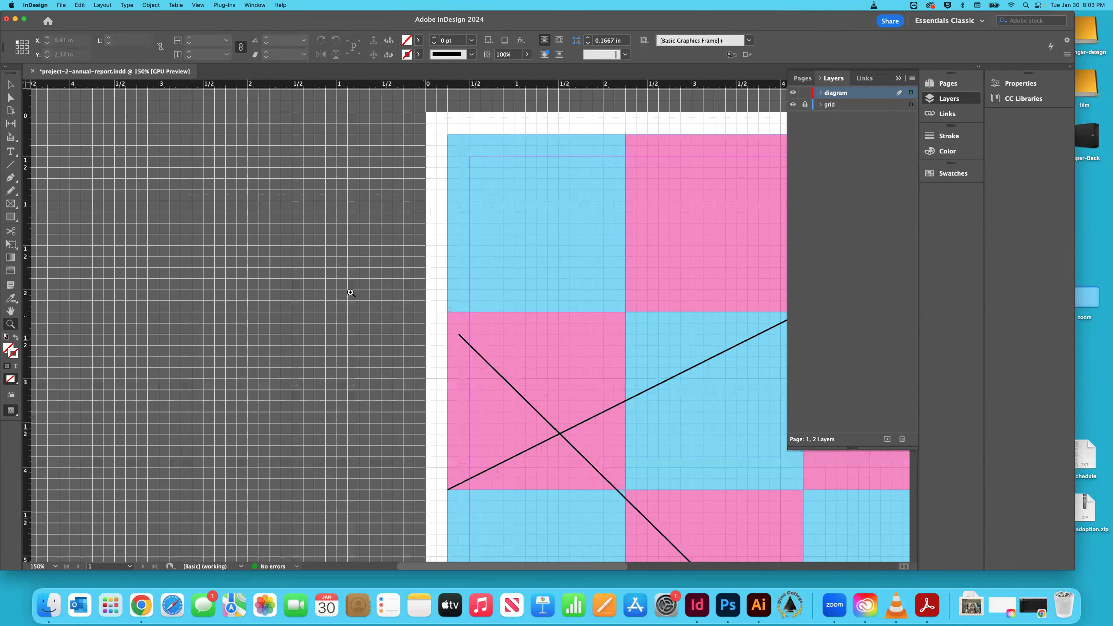
pyautogui.click(8, 98)
pyautogui.click(460, 332)
pyautogui.moveTo(459, 328); pyautogui.dragTo(448, 312)
pyautogui.scroll(-5, 448, 324)
pyautogui.scroll(-10, 447, 324)
pyautogui.hscroll(12, 447, 323)
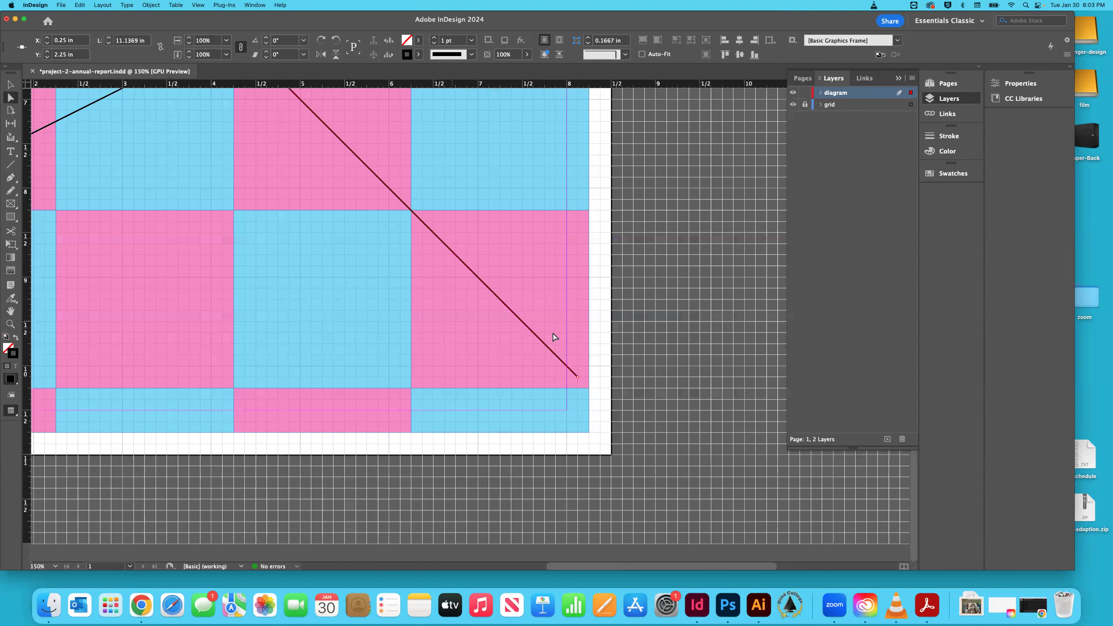
pyautogui.moveTo(578, 378); pyautogui.dragTo(588, 387)
pyautogui.click(624, 399)
pyautogui.press('super+0')
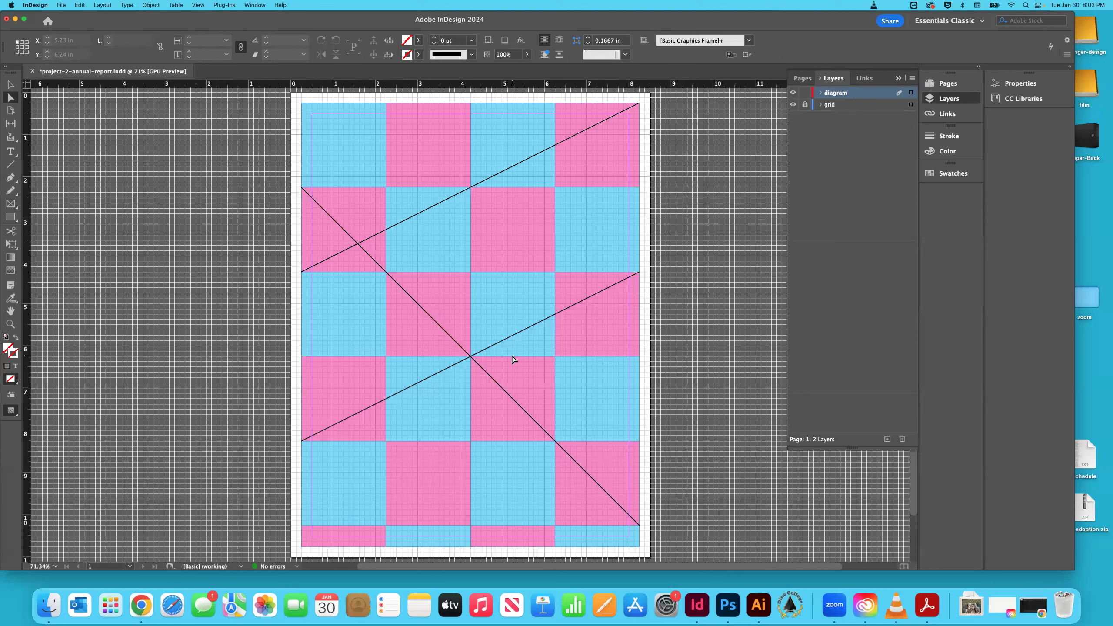
# Step: Draw a shallow descending line across the second grid row, with its endpoints on the row's upper-left and lower-right corners
pyautogui.click(12, 165)
pyautogui.moveTo(312, 188); pyautogui.dragTo(626, 272)
pyautogui.click(8, 100)
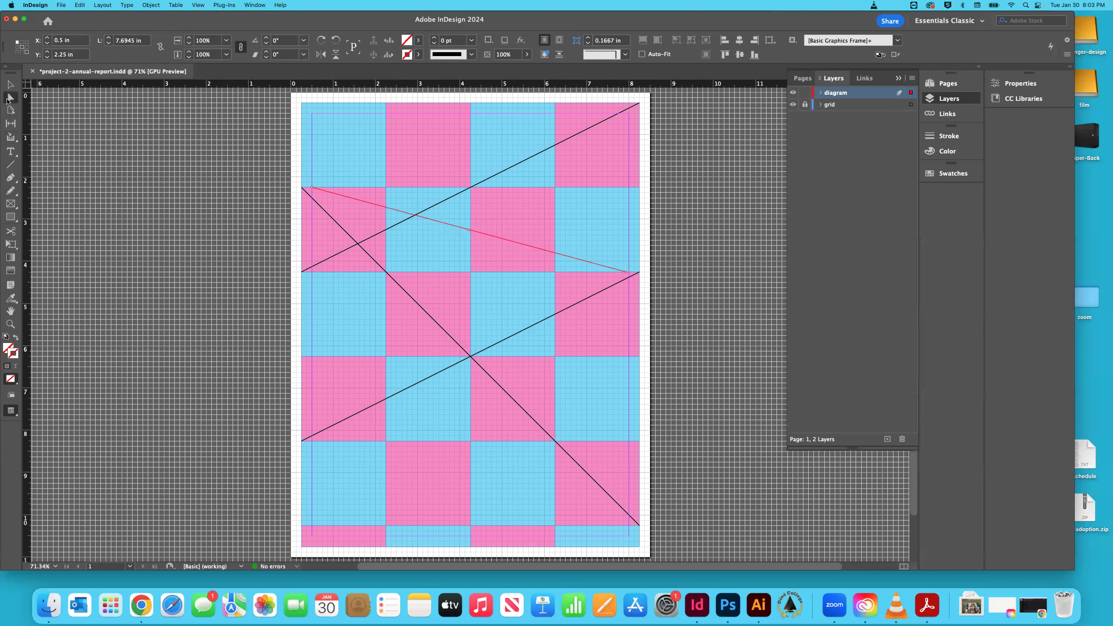
pyautogui.moveTo(313, 190); pyautogui.dragTo(301, 188)
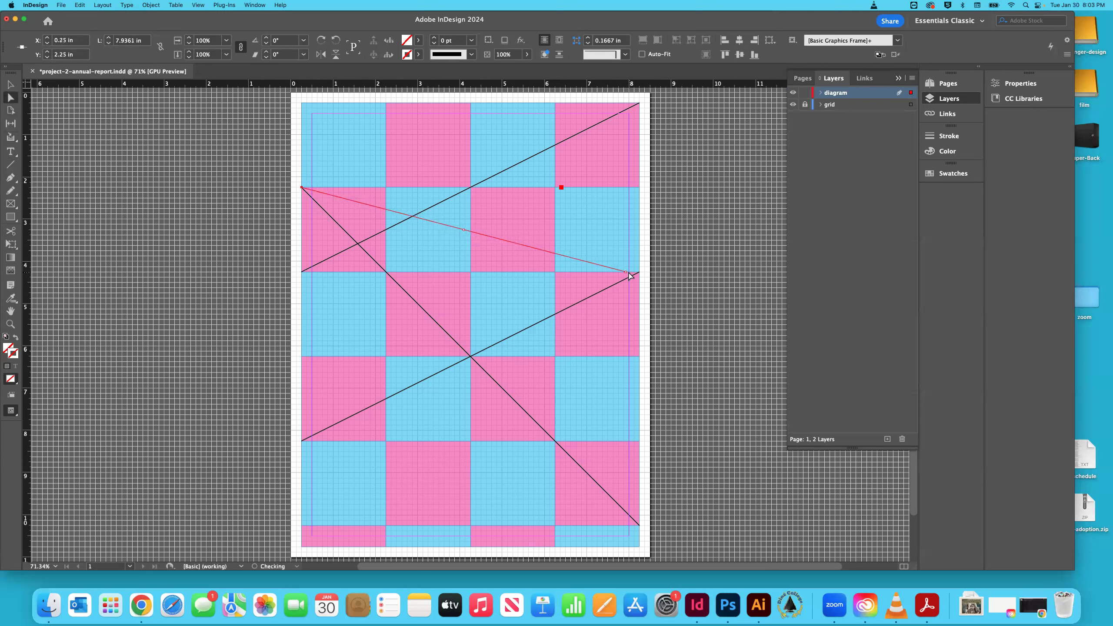
pyautogui.moveTo(628, 273); pyautogui.dragTo(640, 274)
pyautogui.click(569, 184)
# Step: Apply a black stroke to the shallow line across the second grid row and clear the selection
pyautogui.click(17, 88)
pyautogui.click(363, 212)
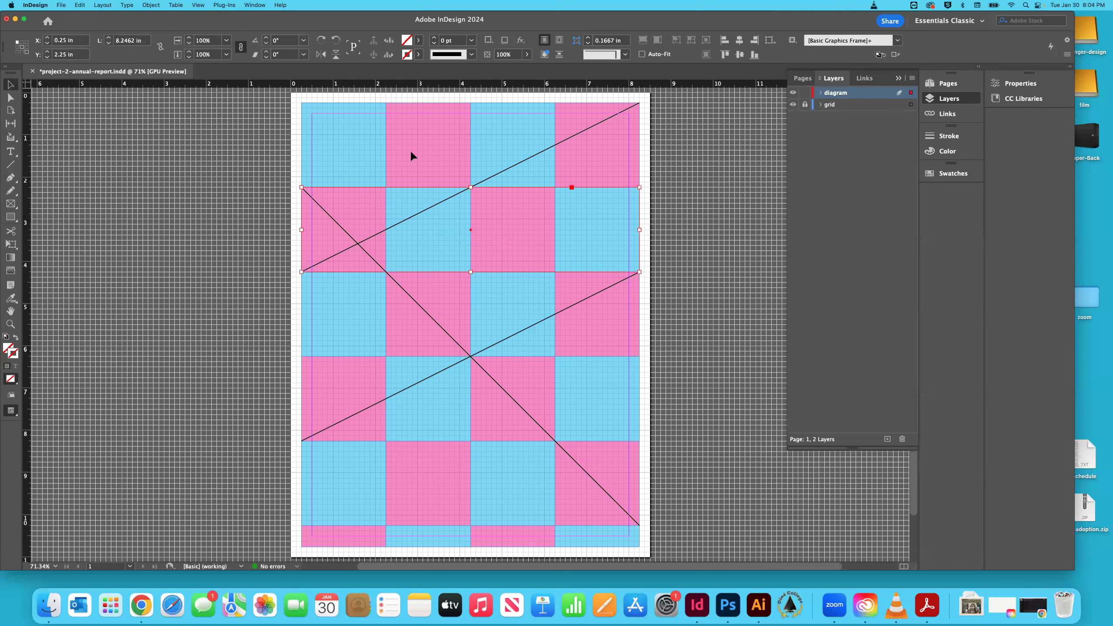
pyautogui.click(420, 55)
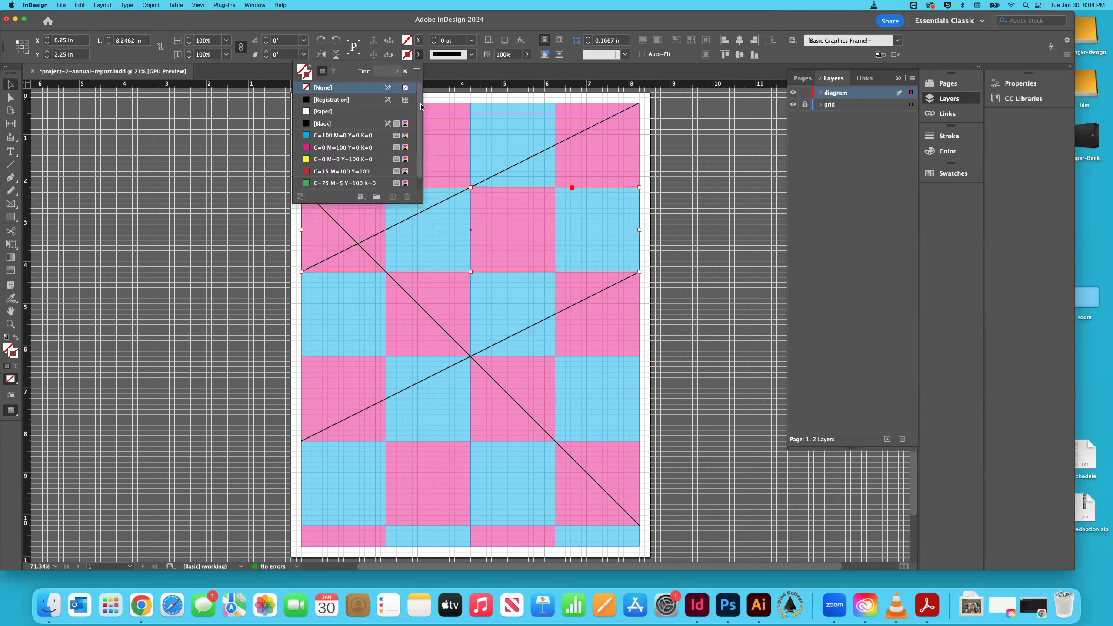
pyautogui.click(332, 124)
pyautogui.click(224, 129)
pyautogui.click(391, 237)
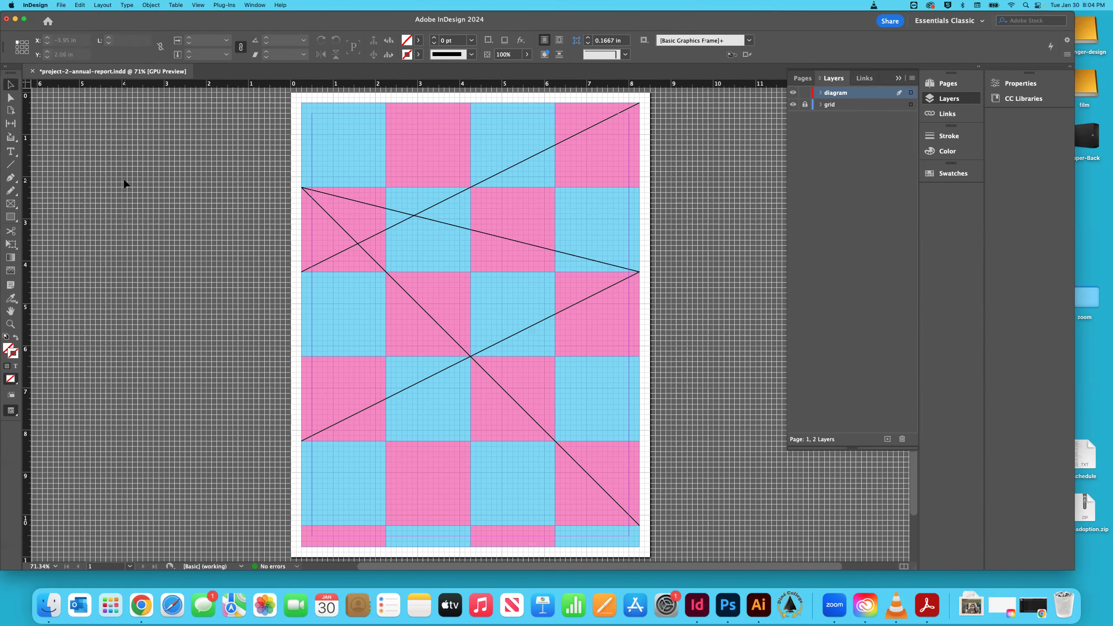
pyautogui.hscroll(2, 124, 183)
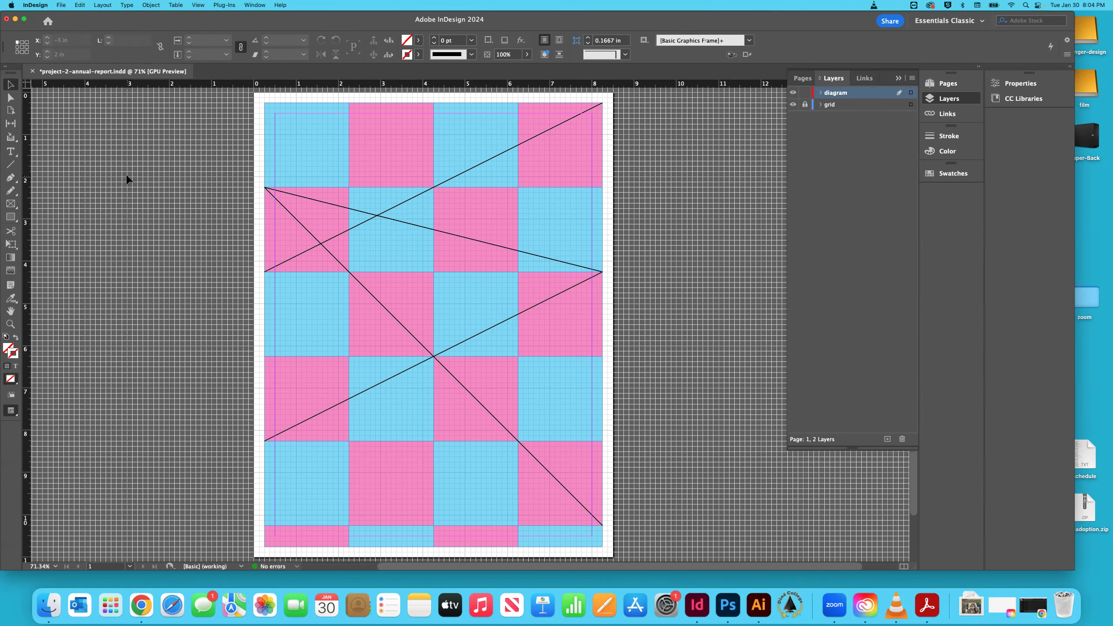
# Step: Switch to Finder, open dc_branding.ai from the logo-branding folder in Illustrator, and dismiss the missing fonts notice
pyautogui.press('super+Tab')
pyautogui.press('super+Tab')
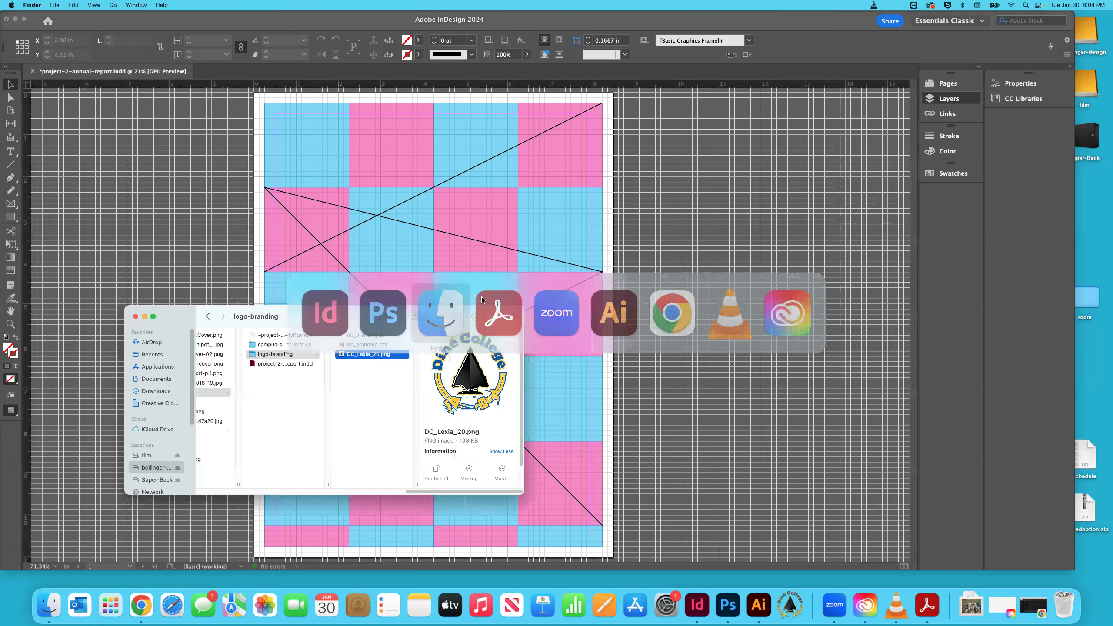
pyautogui.click(365, 335)
pyautogui.rightClick(343, 335)
pyautogui.moveTo(369, 351)
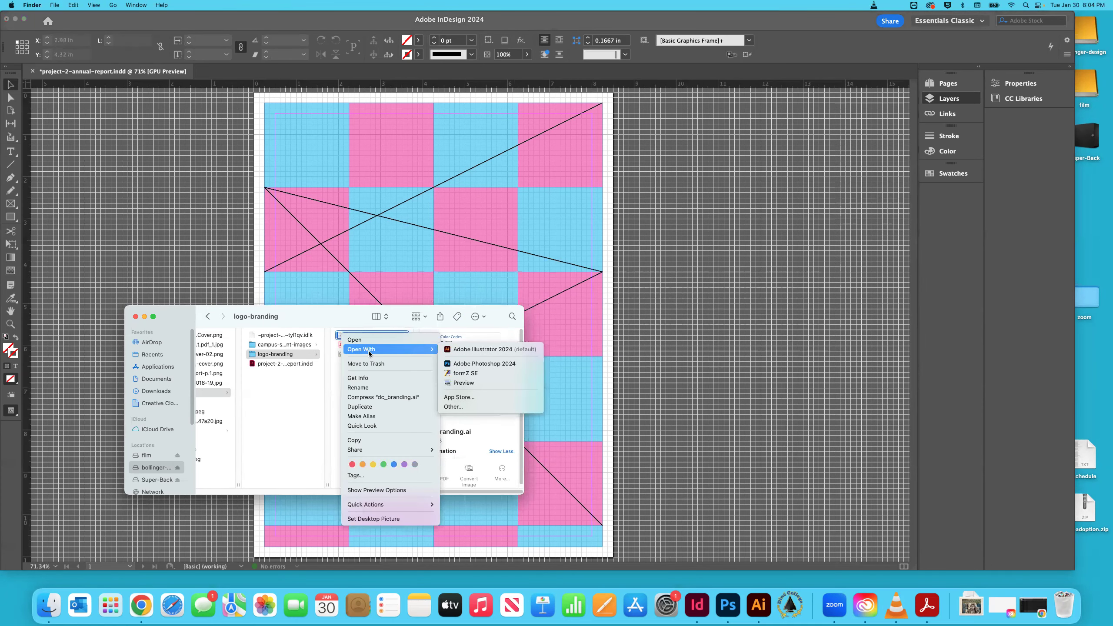
pyautogui.click(462, 352)
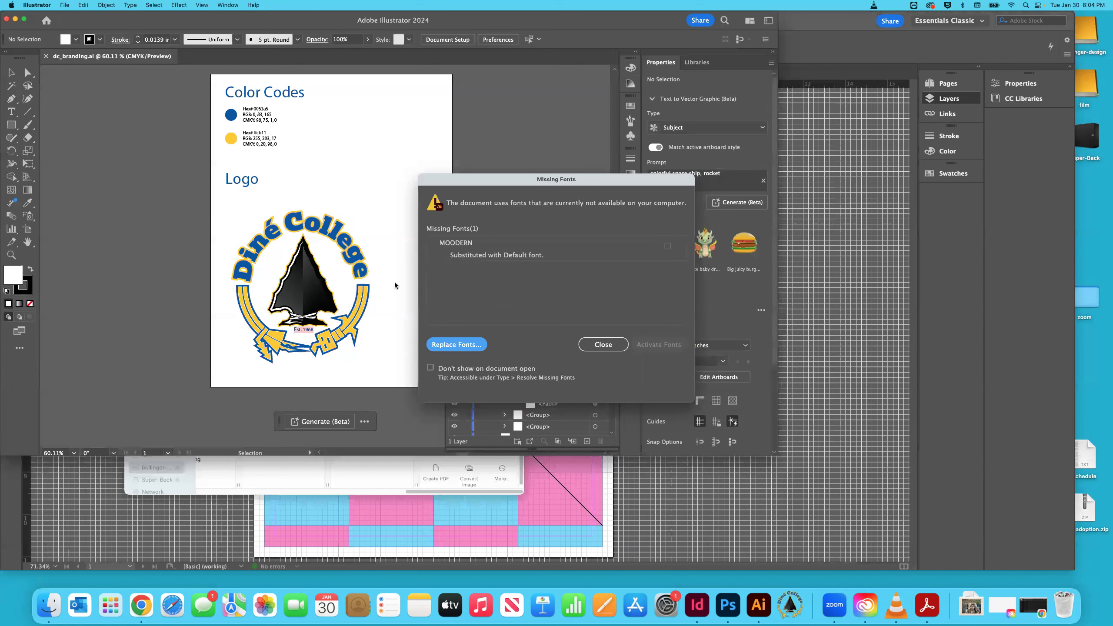
pyautogui.click(597, 348)
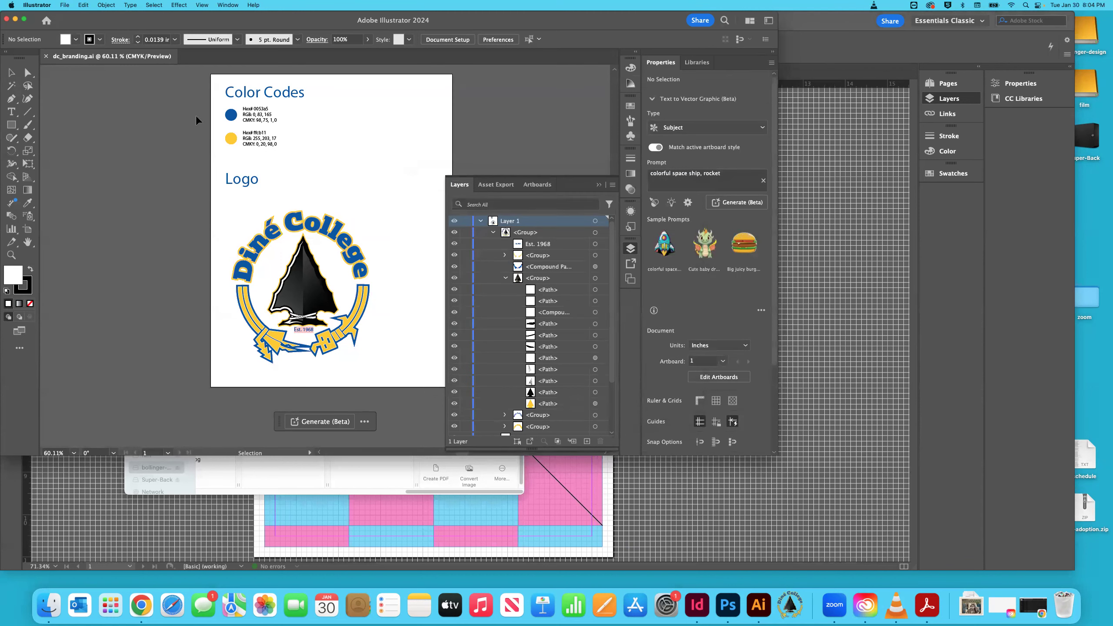
# Step: Copy the blue and yellow brand color circles from dc_branding.ai and switch back to the InDesign cover document
pyautogui.press('v')
pyautogui.click(231, 115)
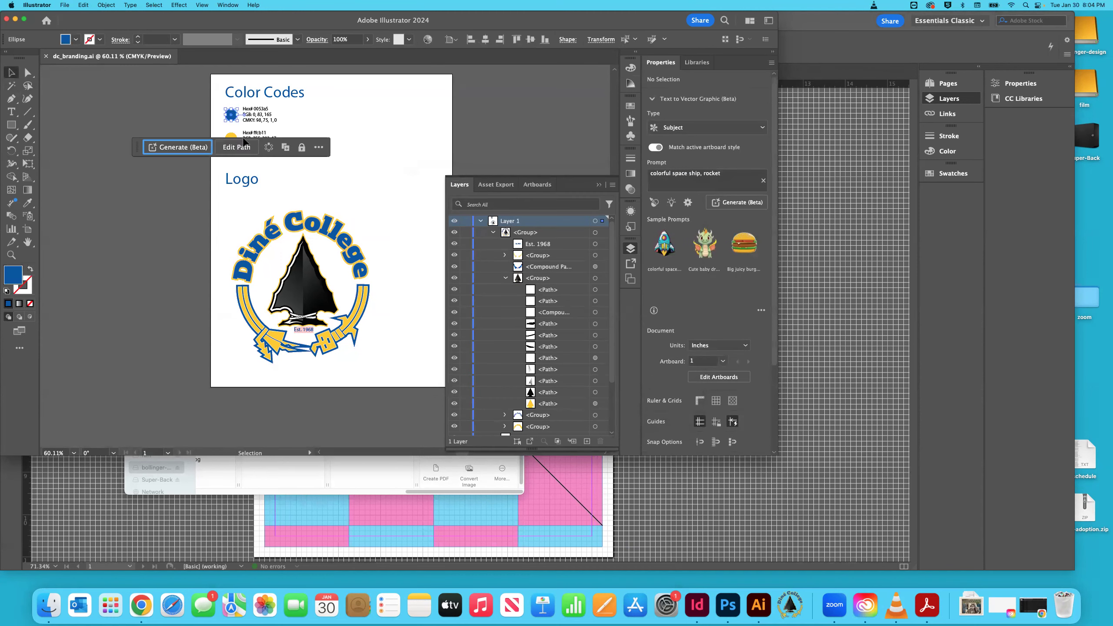
pyautogui.keyDown('shift'); pyautogui.click(232, 136); pyautogui.keyUp('shift')
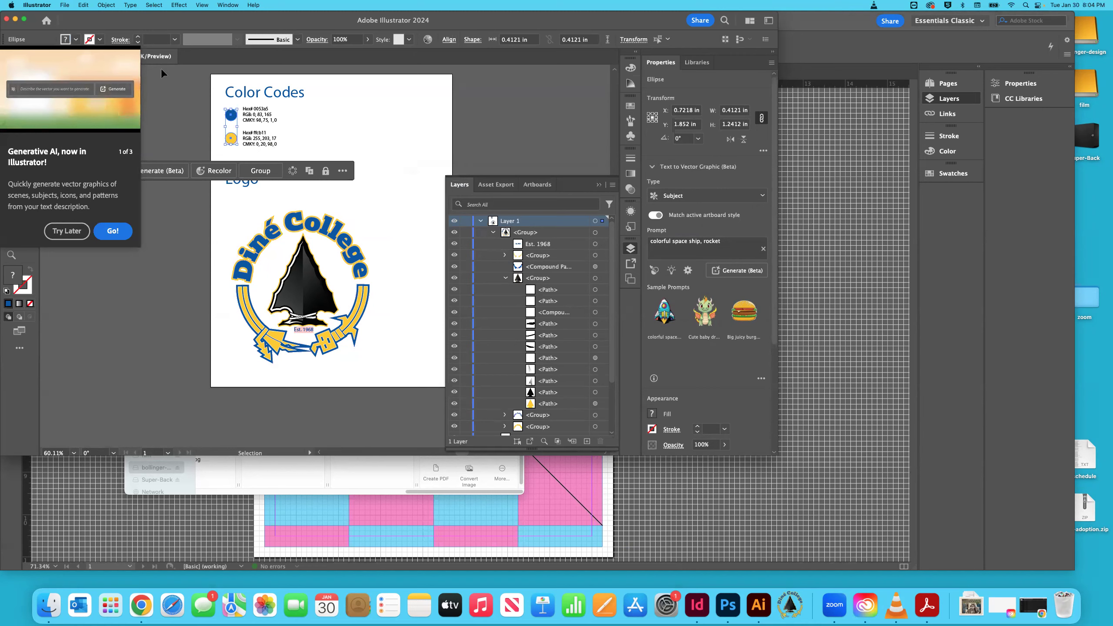
pyautogui.press('super+Tab')
pyautogui.press('super+Tab')
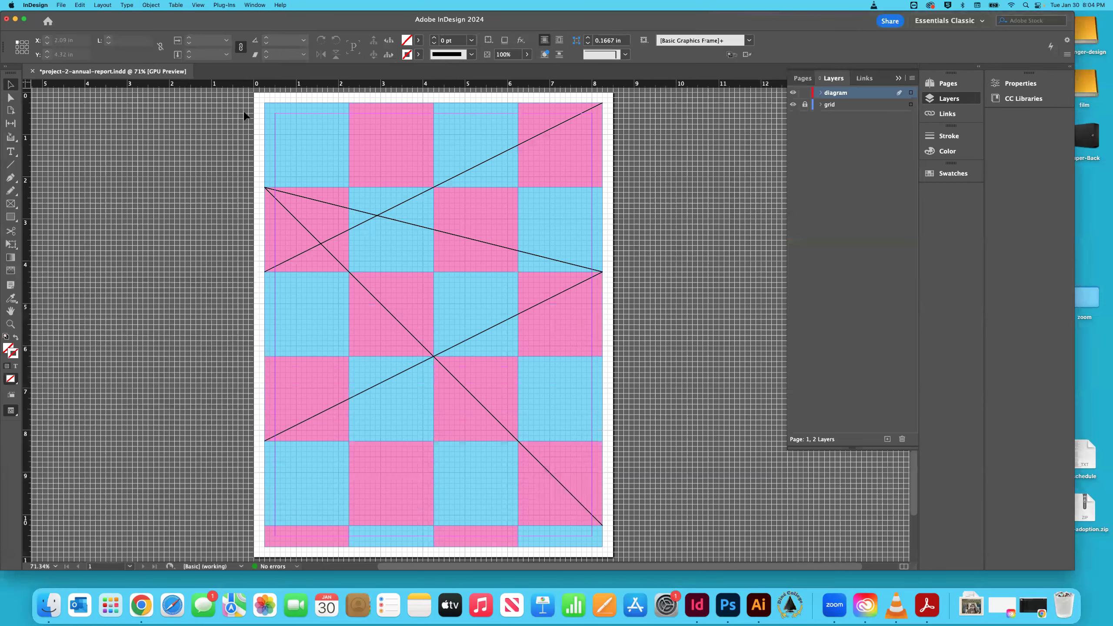
pyautogui.press('super+Tab')
pyautogui.press('Tab')
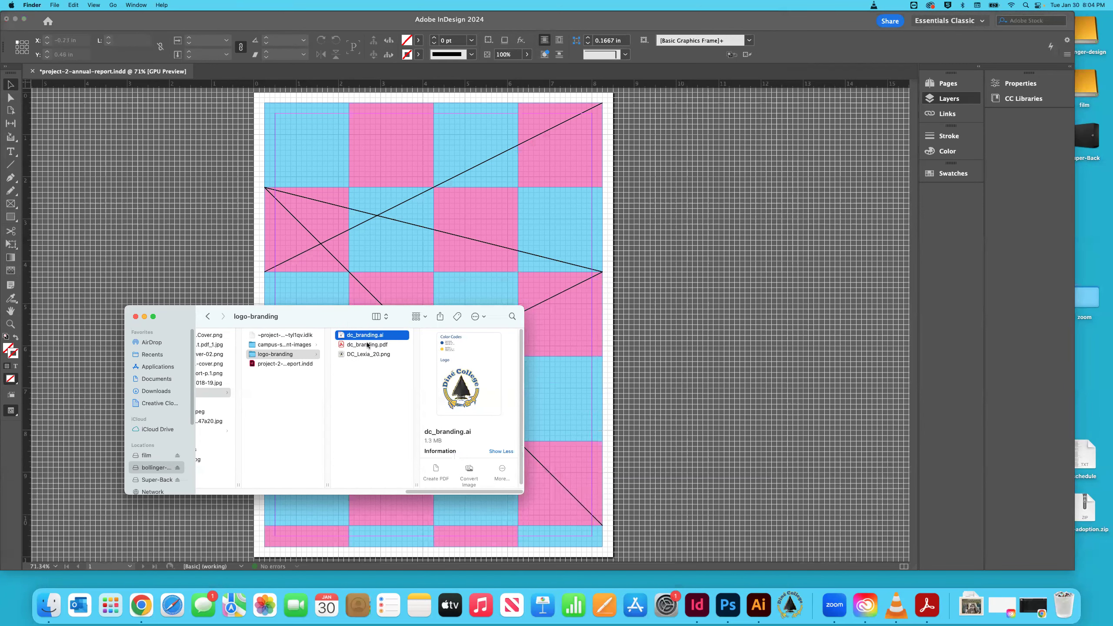
pyautogui.click(191, 226)
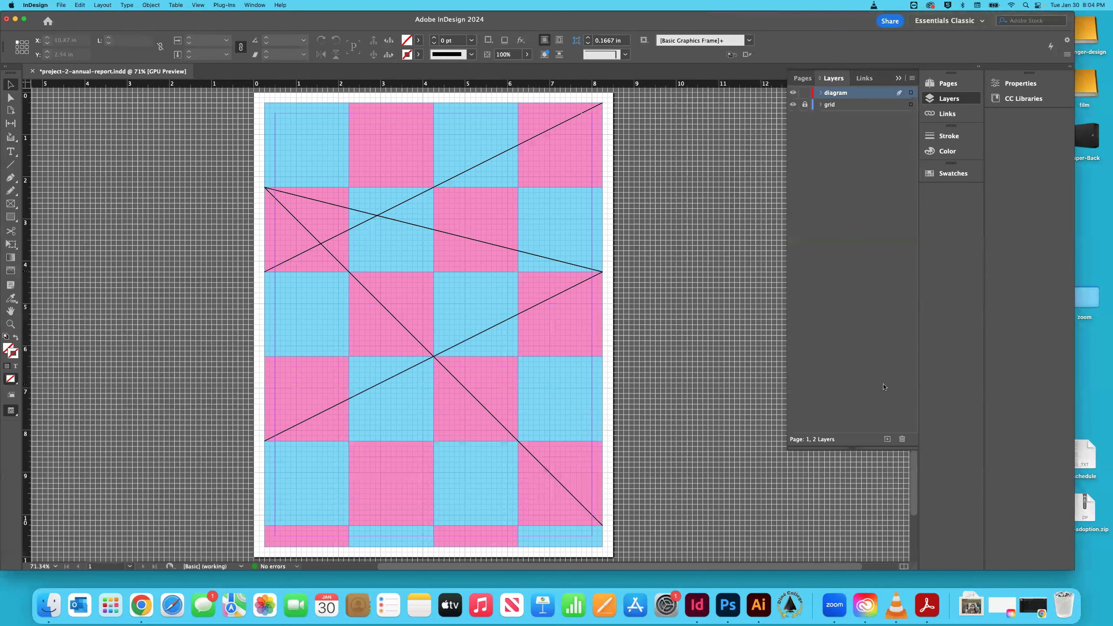
# Step: Add a new layer above the diagram layer and name it color
pyautogui.click(887, 439)
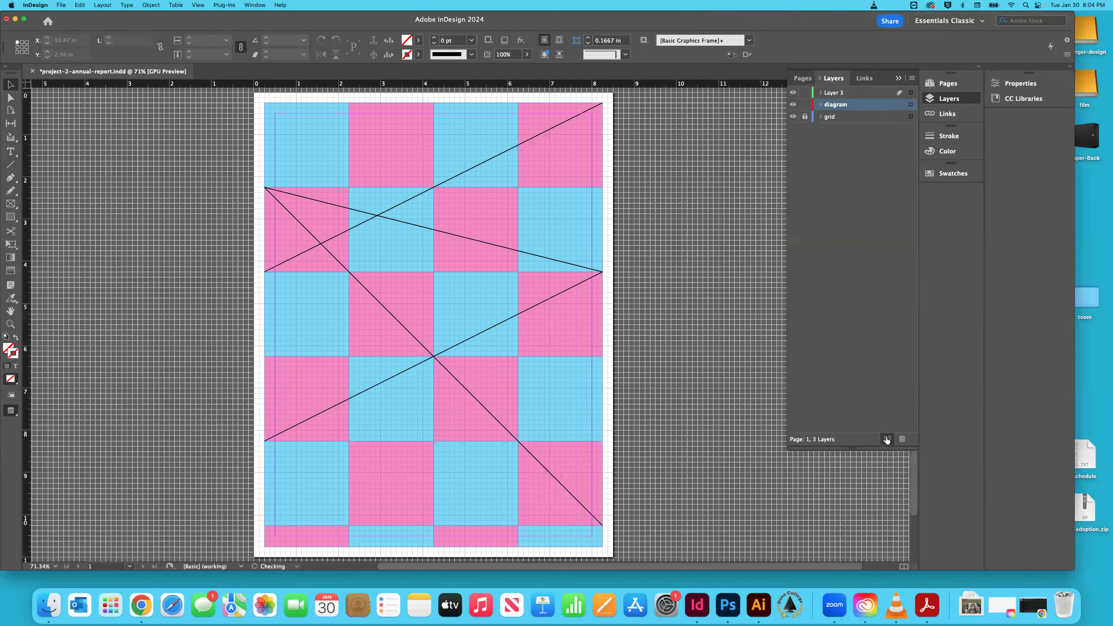
pyautogui.doubleClick(842, 96)
pyautogui.write('color')
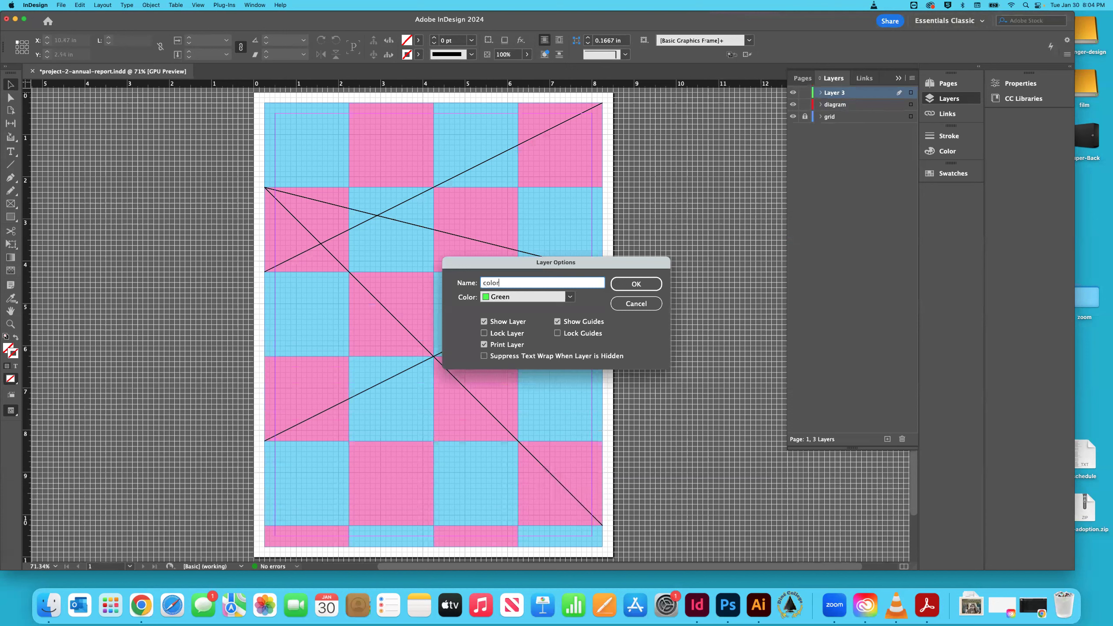
pyautogui.press('Return')
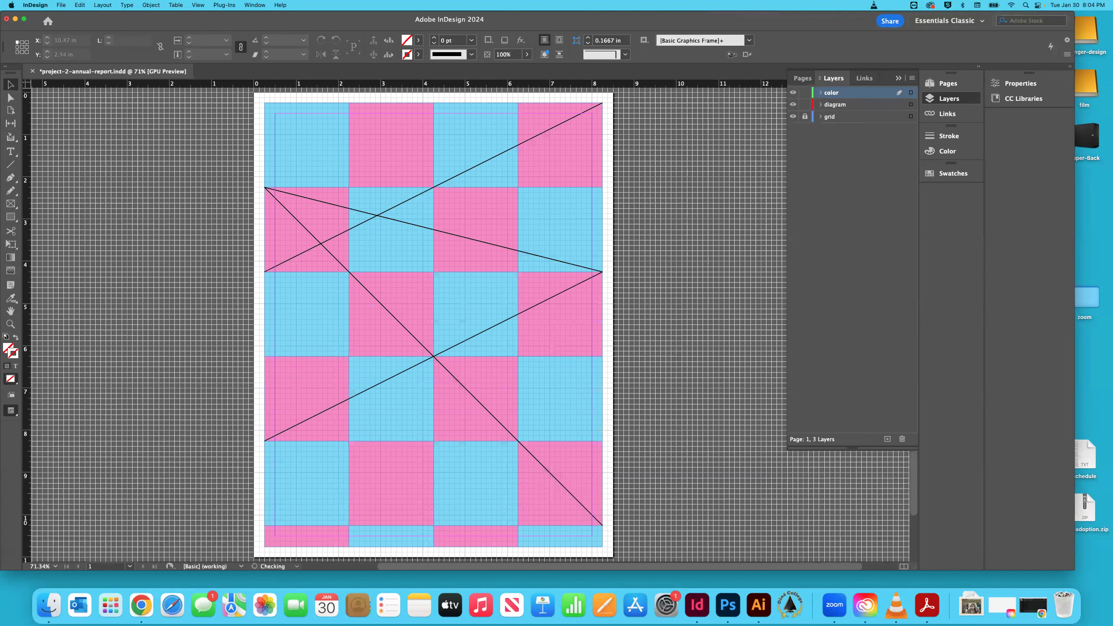
# Step: Paste the two brand color circles onto the color layer, place them on the pasteboard beside the page's upper-left corner, and save the document
pyautogui.press('super+v')
pyautogui.moveTo(470, 308); pyautogui.dragTo(236, 101)
pyautogui.press('super+shift+a')
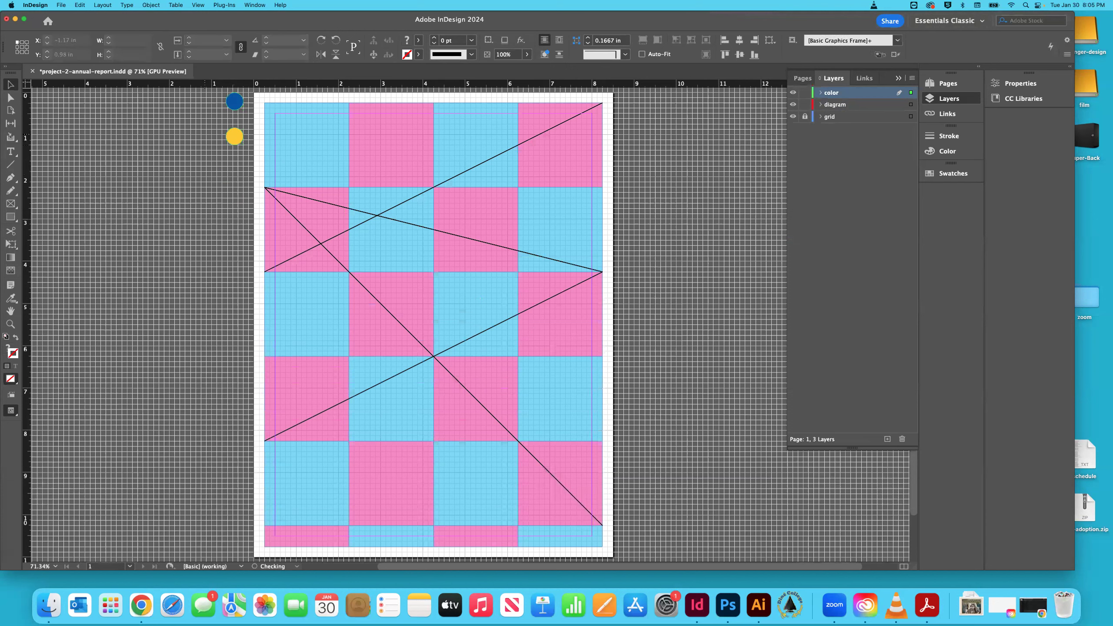
pyautogui.scroll(3, 438, 307)
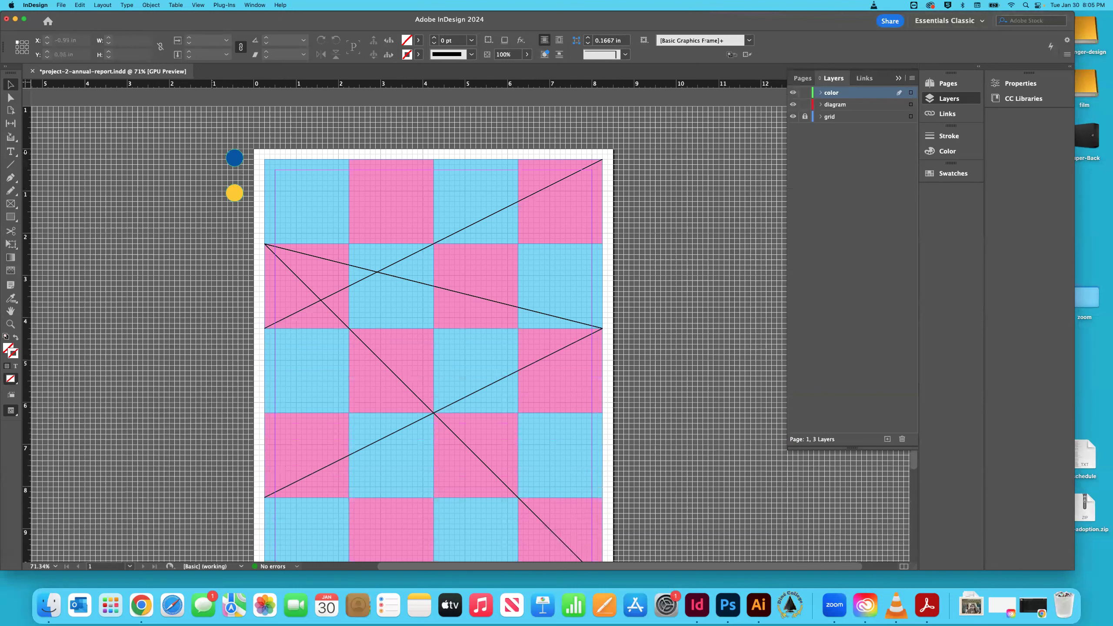
pyautogui.click(230, 191)
pyautogui.click(202, 181)
pyautogui.press('super+s')
pyautogui.scroll(-5, 493, 227)
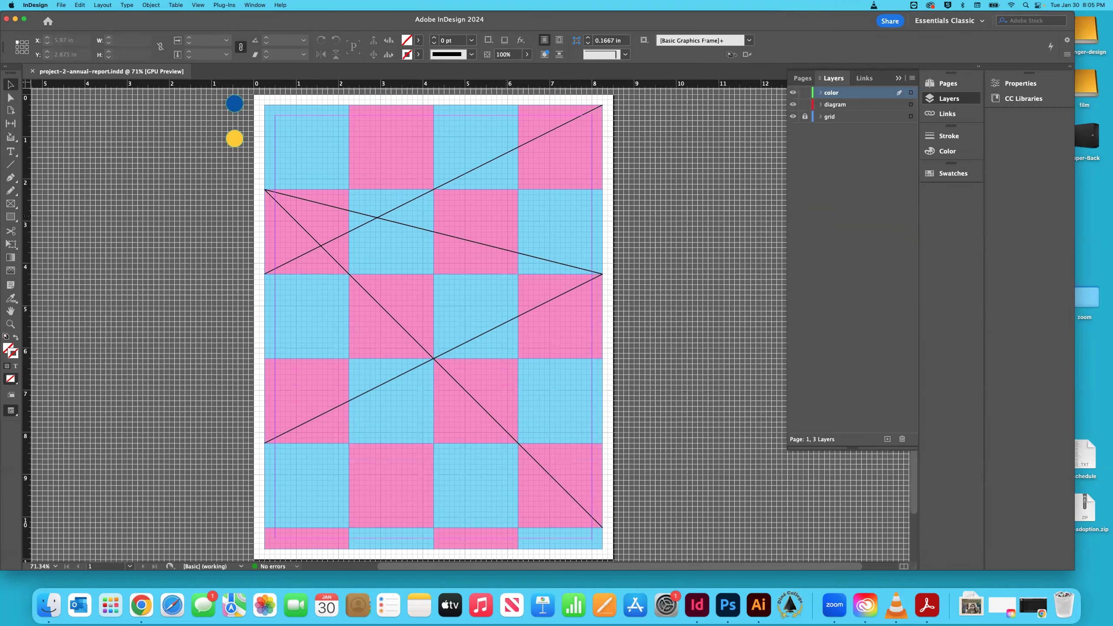
pyautogui.scroll(-1, 434, 299)
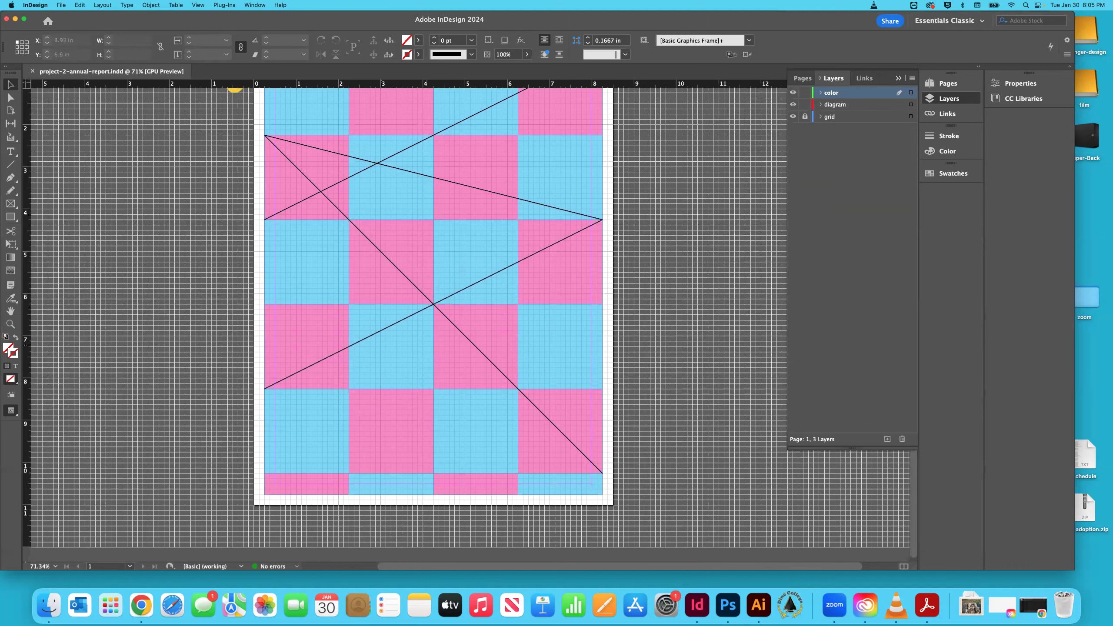
pyautogui.scroll(4, 434, 307)
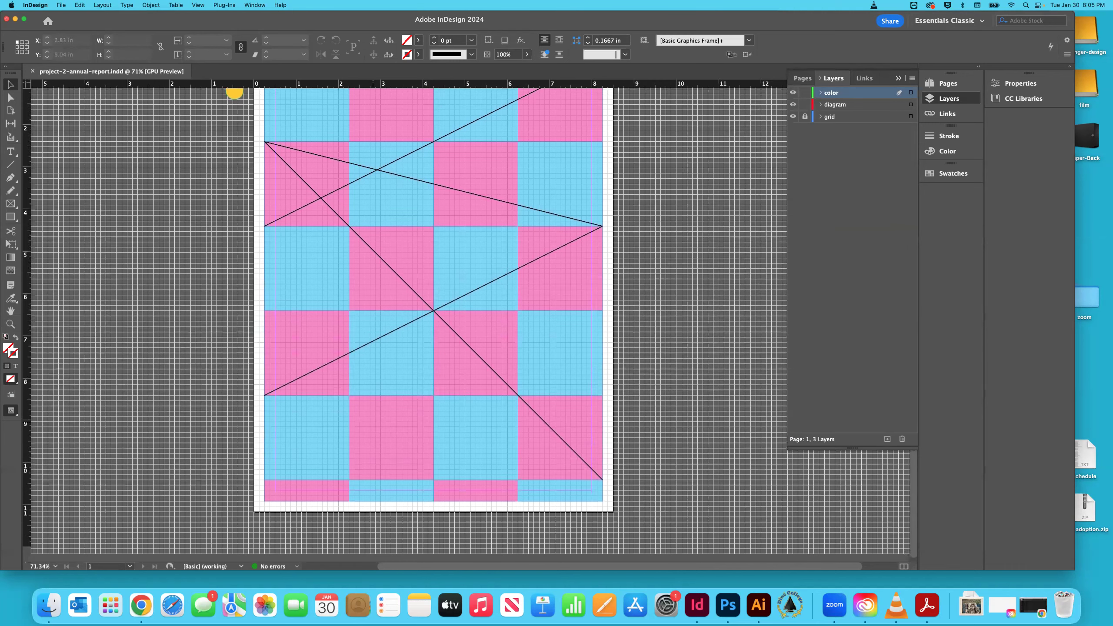
pyautogui.scroll(-2, 434, 307)
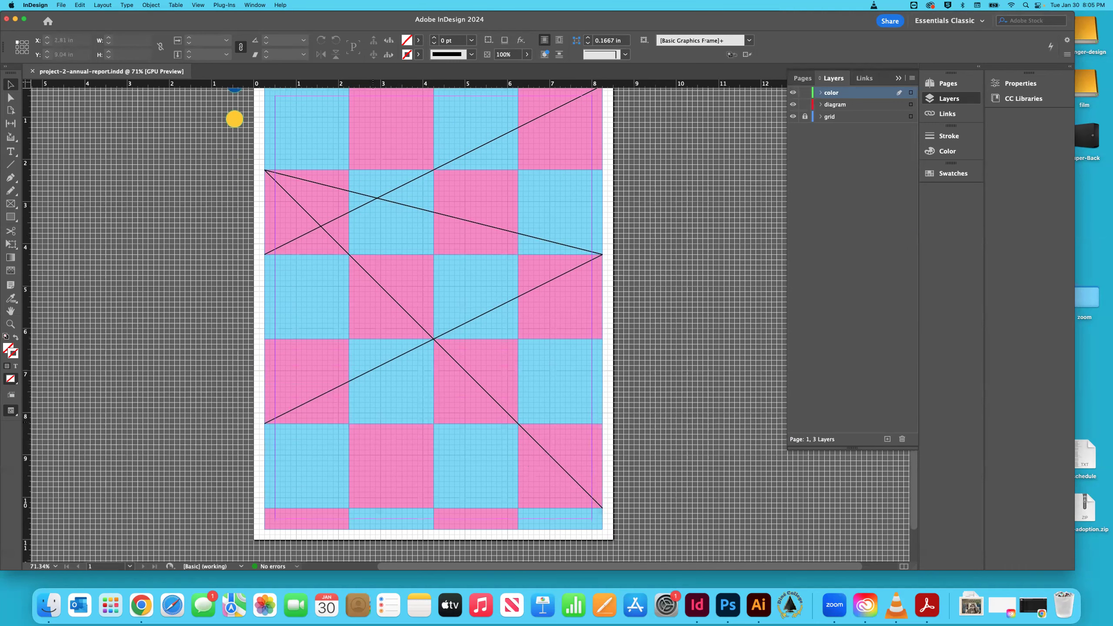
pyautogui.scroll(3, 434, 307)
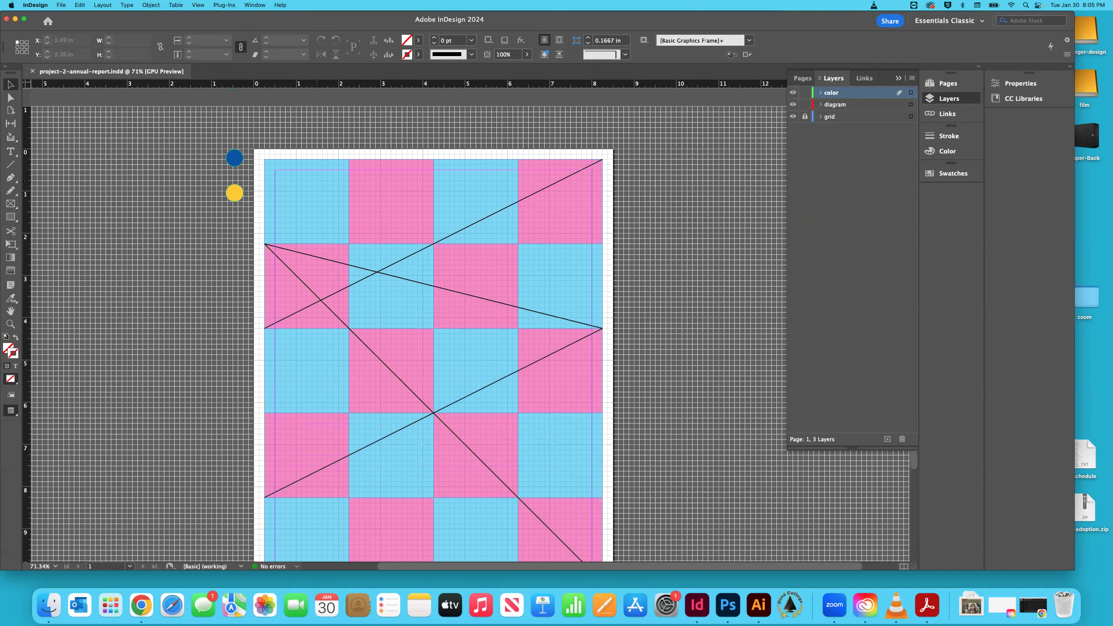
pyautogui.press('super+Tab')
pyautogui.scroll(-3, 232, 239)
pyautogui.hscroll(-2, 232, 239)
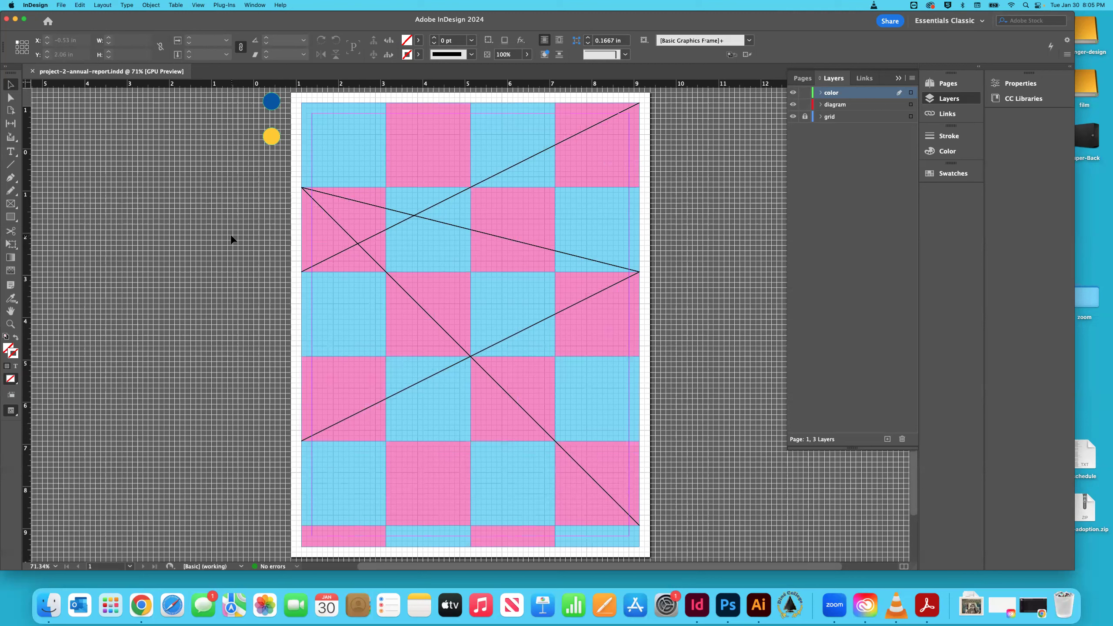
# Step: Switch to Finder and preview DSC_8405.JPG, DSC_9102.jpg and DSC_9124-4.jpg in the campus-student-images folder
pyautogui.press('super+Tab')
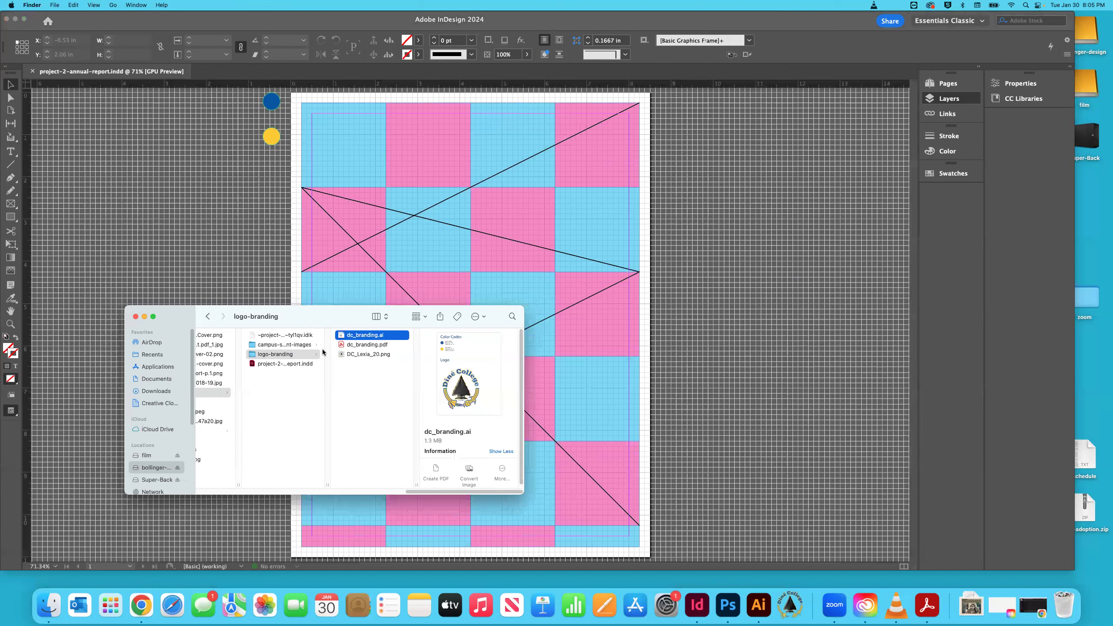
pyautogui.click(292, 345)
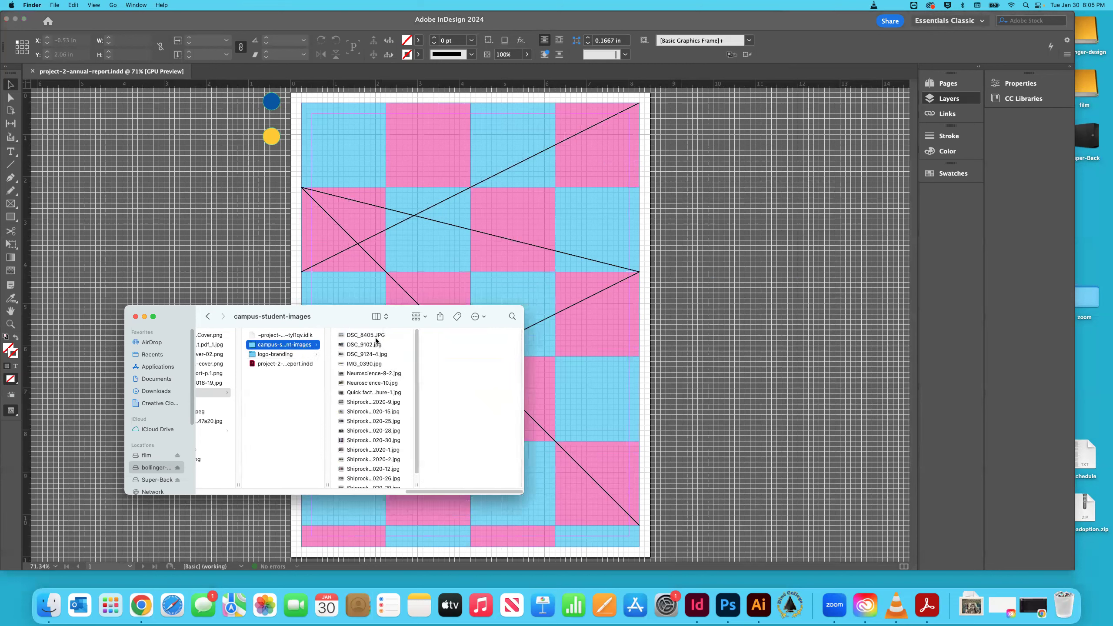
pyautogui.click(378, 336)
pyautogui.click(381, 345)
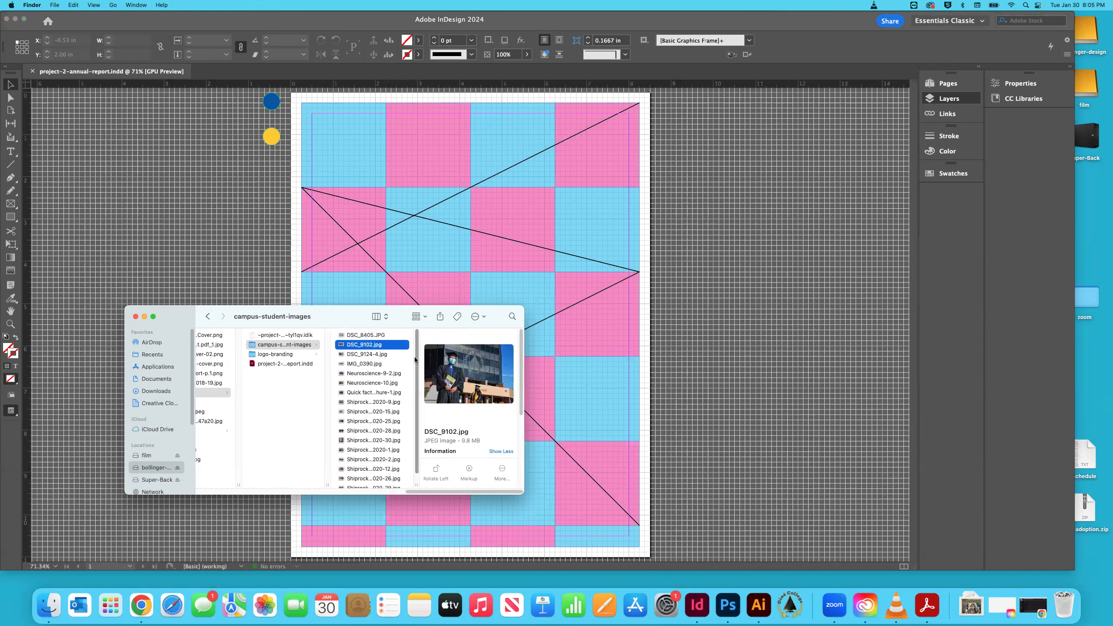
pyautogui.click(381, 356)
pyautogui.hscroll(-2, 382, 357)
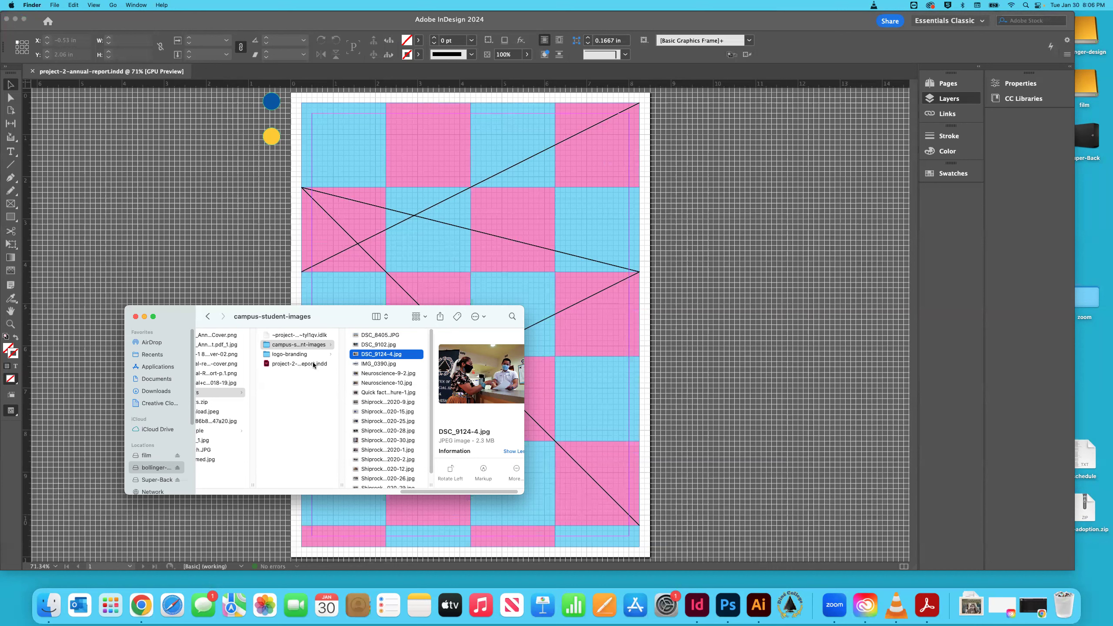
# Step: Review the assets folder's project-2-annual-report.indd file and its campus-student-images and logo-branding folders in Finder, and return to InDesign
pyautogui.click(295, 365)
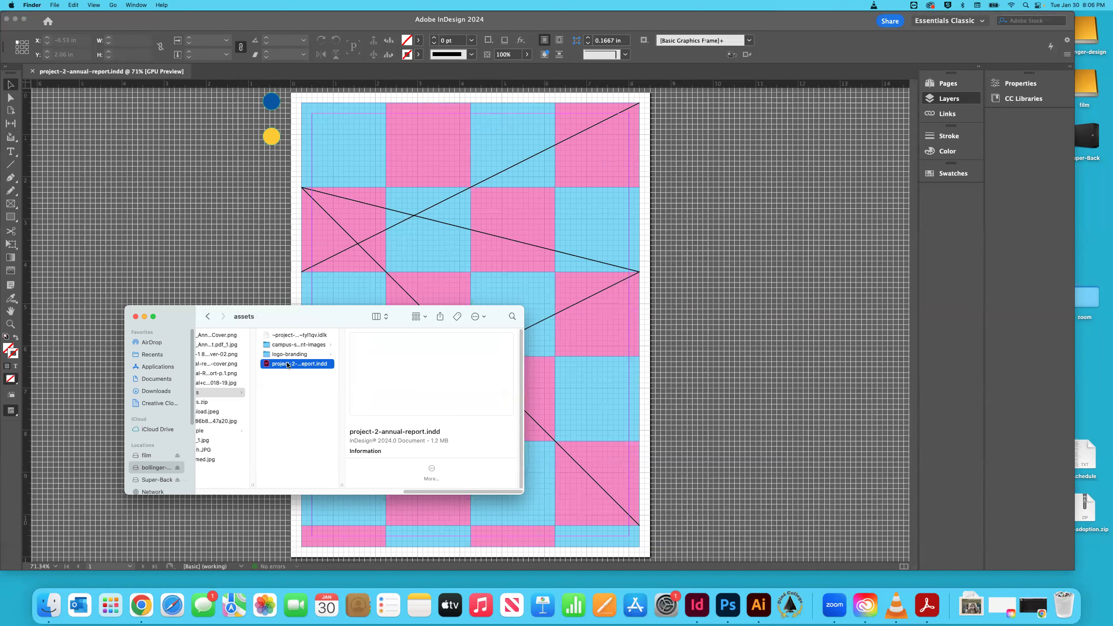
pyautogui.click(299, 365)
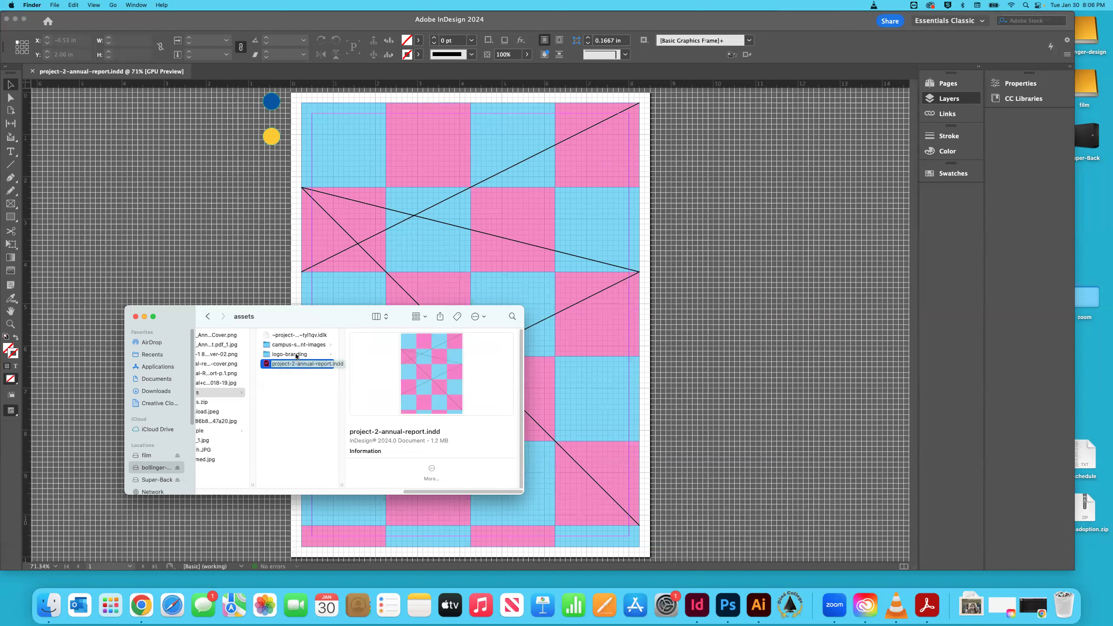
pyautogui.click(295, 345)
pyautogui.click(293, 355)
pyautogui.click(293, 345)
pyautogui.click(295, 354)
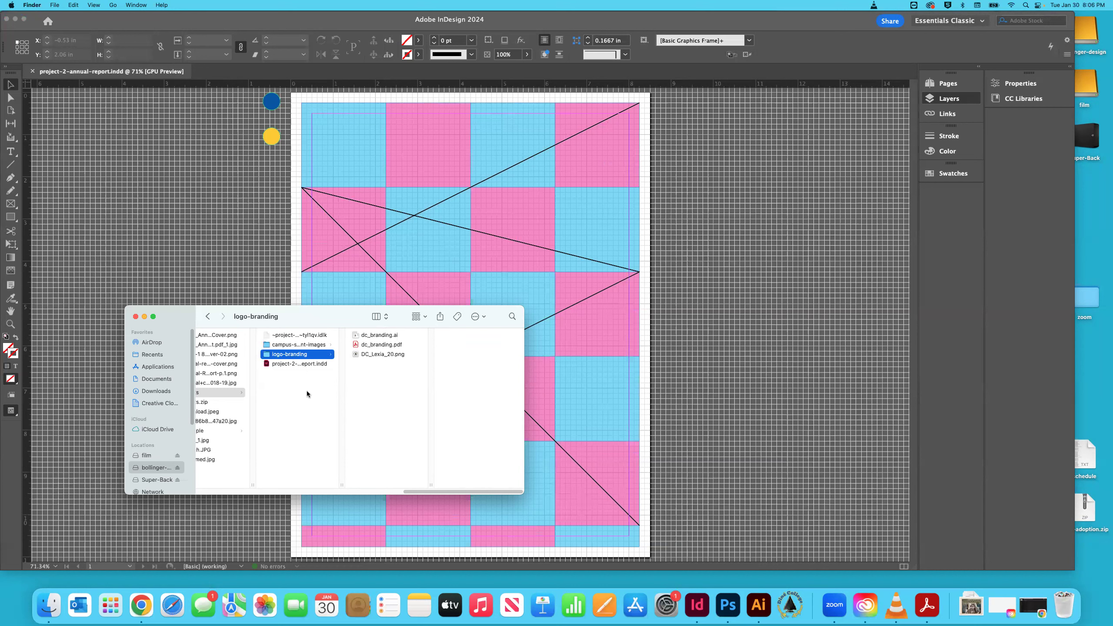
pyautogui.click(297, 382)
pyautogui.click(310, 364)
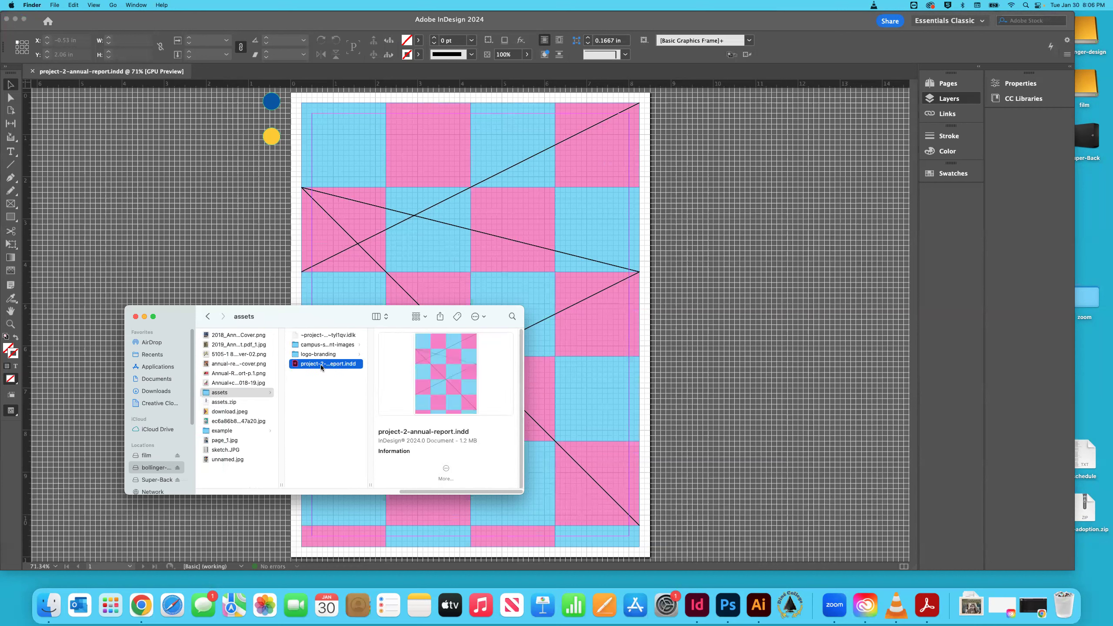
pyautogui.click(321, 365)
pyautogui.click(324, 356)
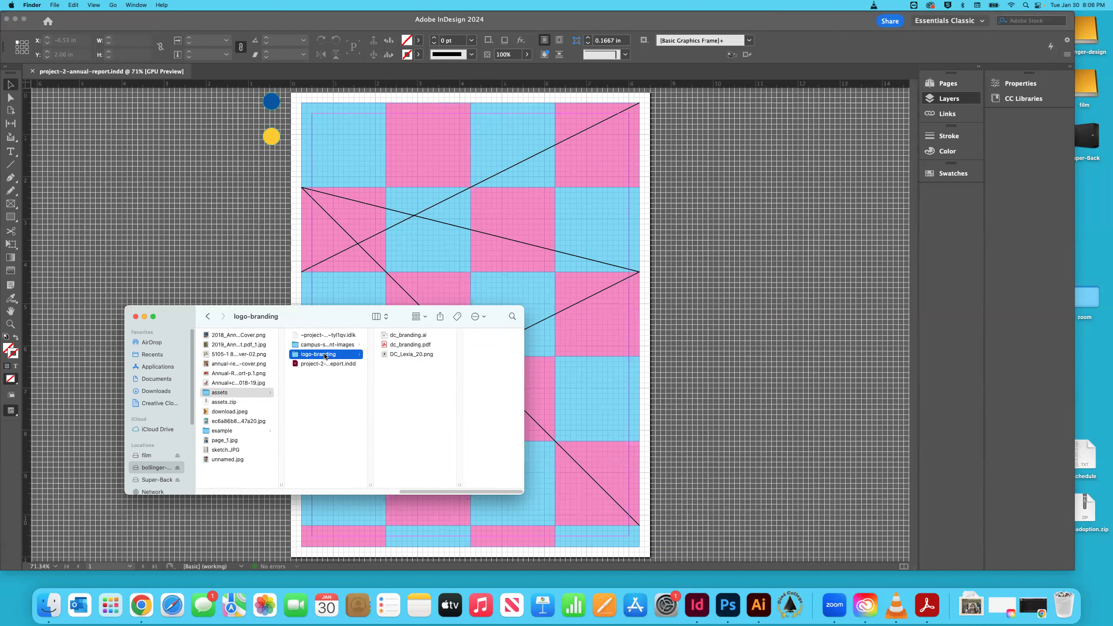
pyautogui.press('Up')
pyautogui.click(323, 354)
pyautogui.press('Left')
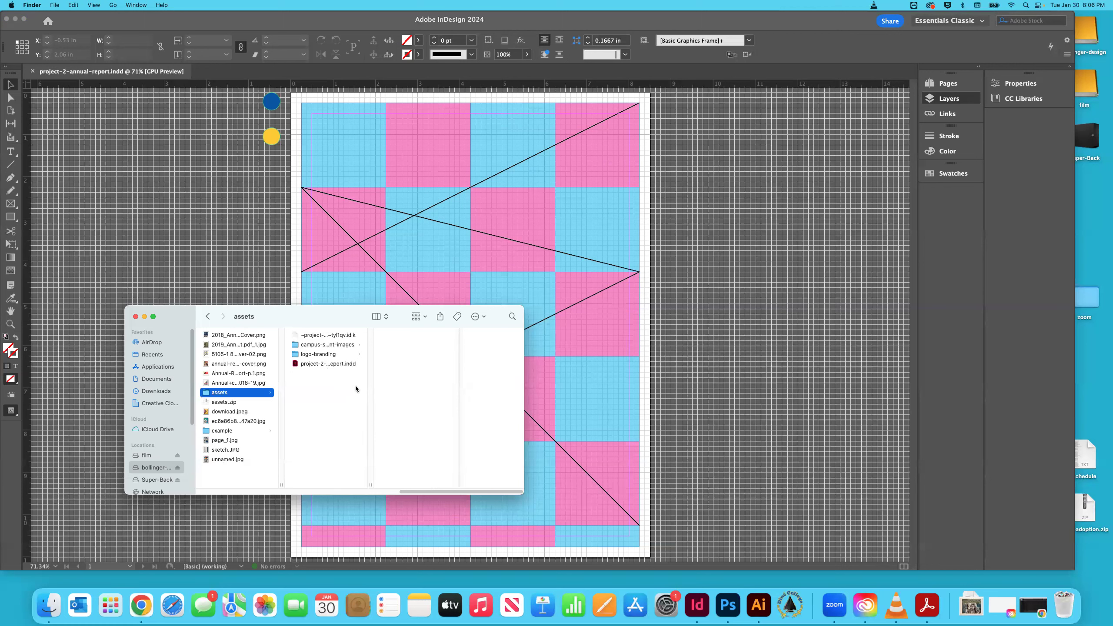
pyautogui.click(339, 365)
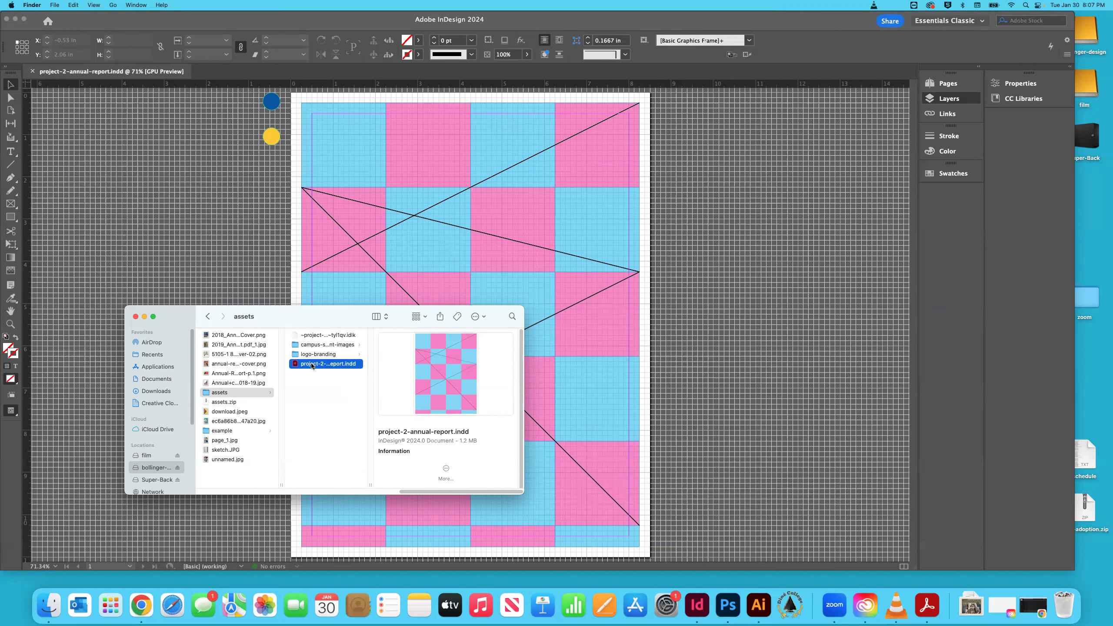
pyautogui.click(268, 279)
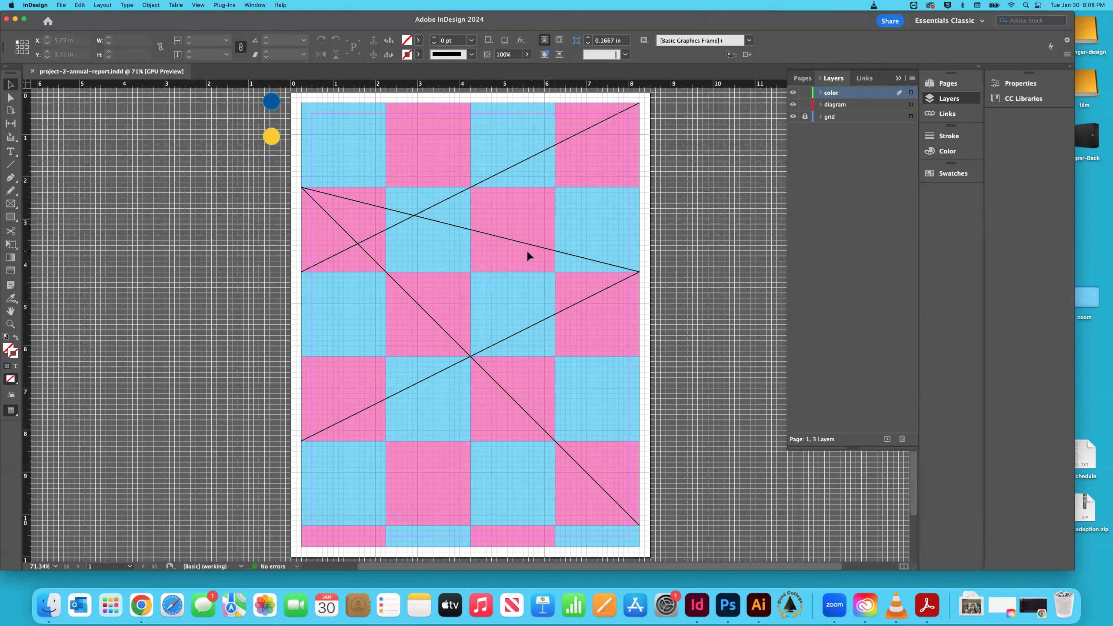
# Step: Switch to Acrobat to examine the student cover sketches in the project PDF, and compare them with the diagonal lines on the InDesign page
pyautogui.press('super+Tab')
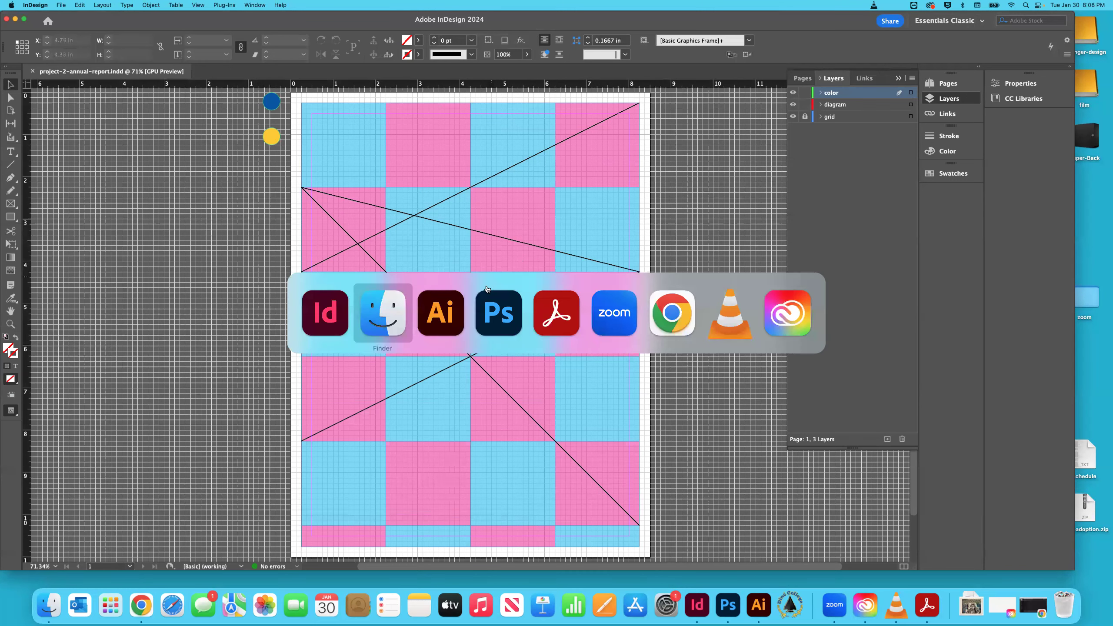
pyautogui.click(564, 322)
pyautogui.scroll(1, 499, 302)
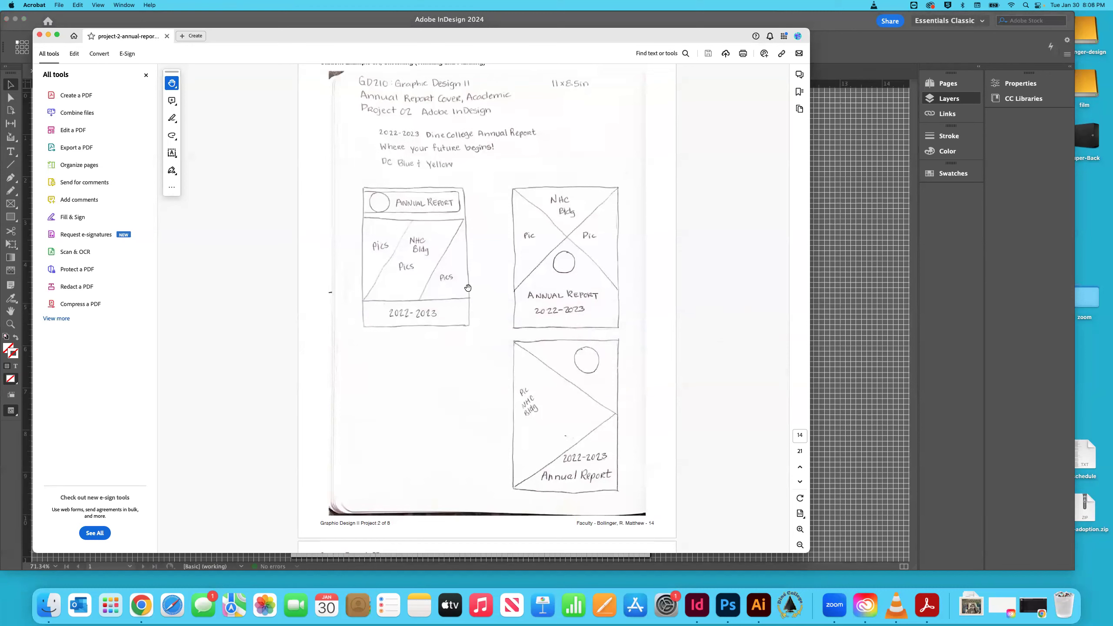
pyautogui.scroll(1, 467, 288)
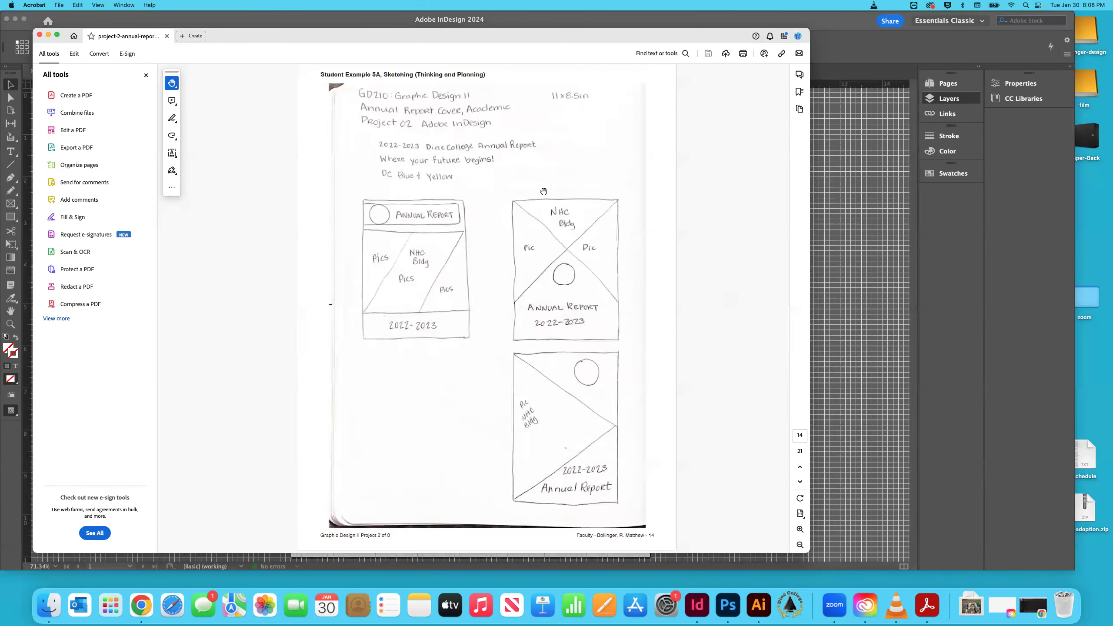
pyautogui.click(866, 233)
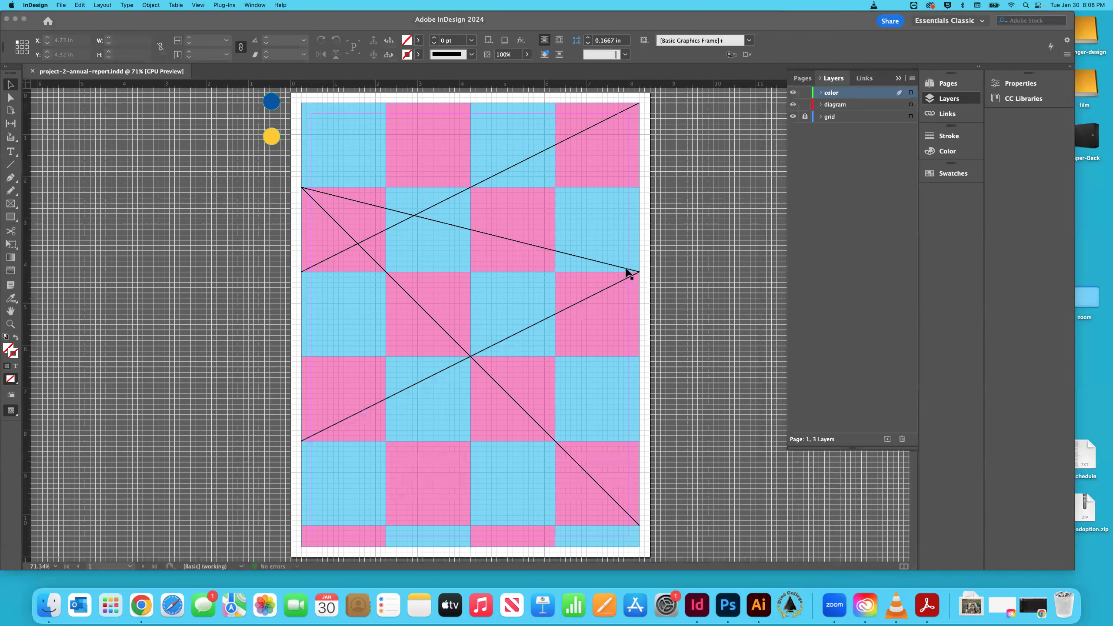
pyautogui.press('super+Tab')
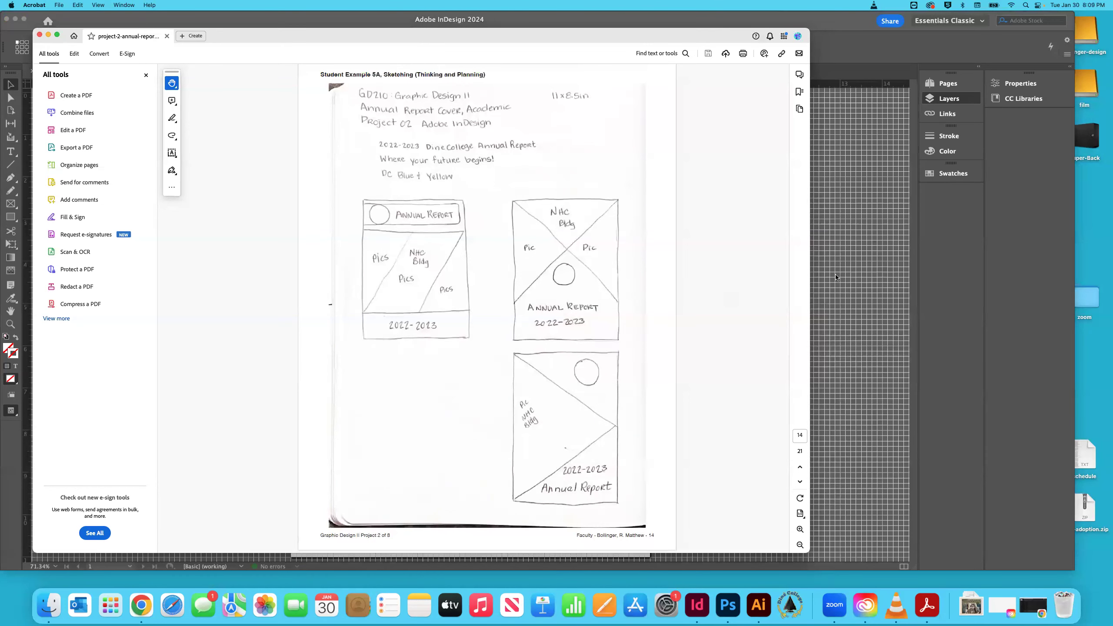
pyautogui.click(836, 275)
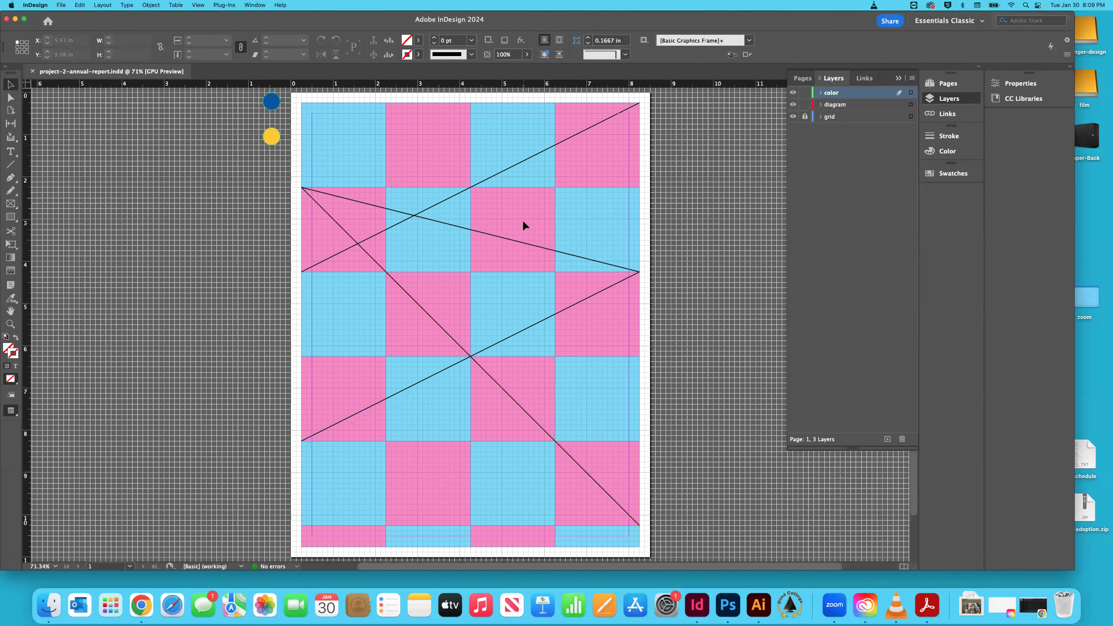
pyautogui.scroll(2, 524, 223)
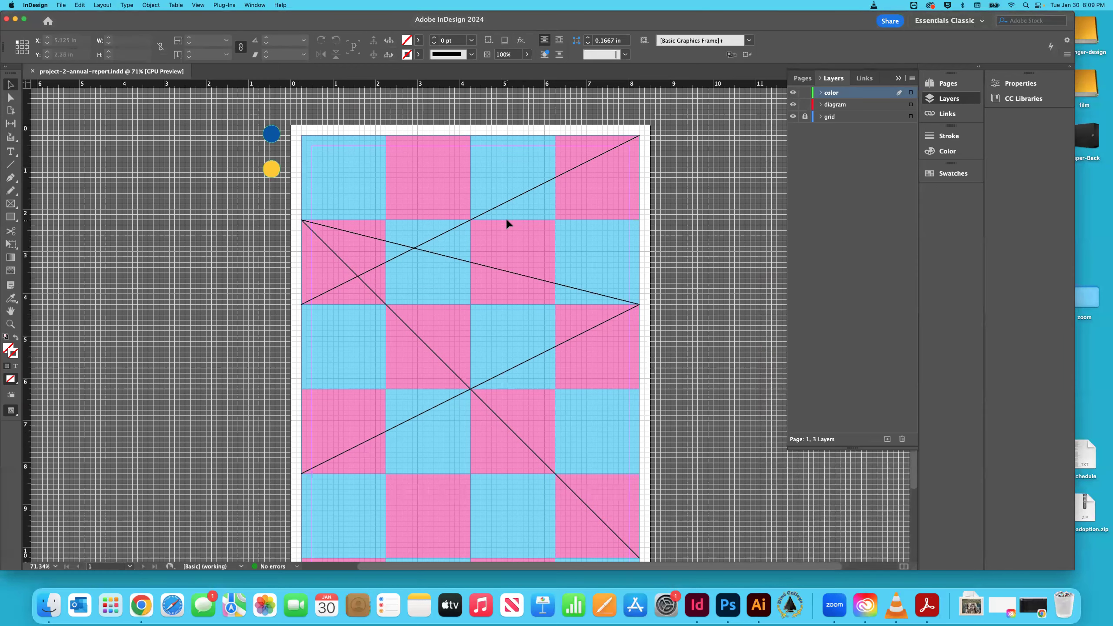
# Step: Start placing an image file and browse to the -courses folder in the 0_teaching archive
pyautogui.press('super+d')
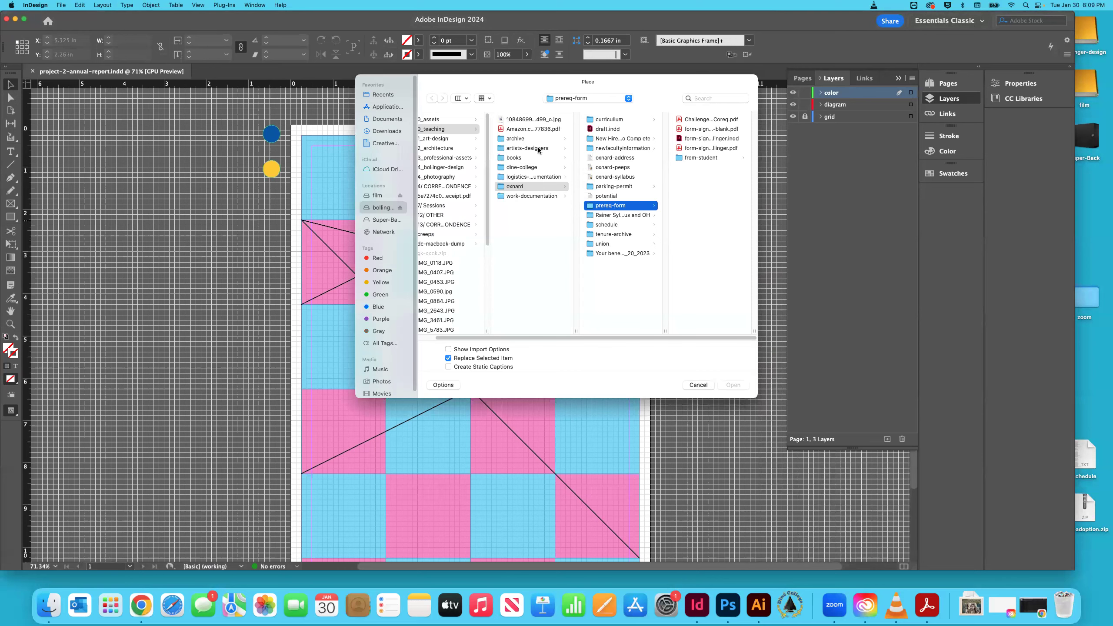
pyautogui.click(699, 384)
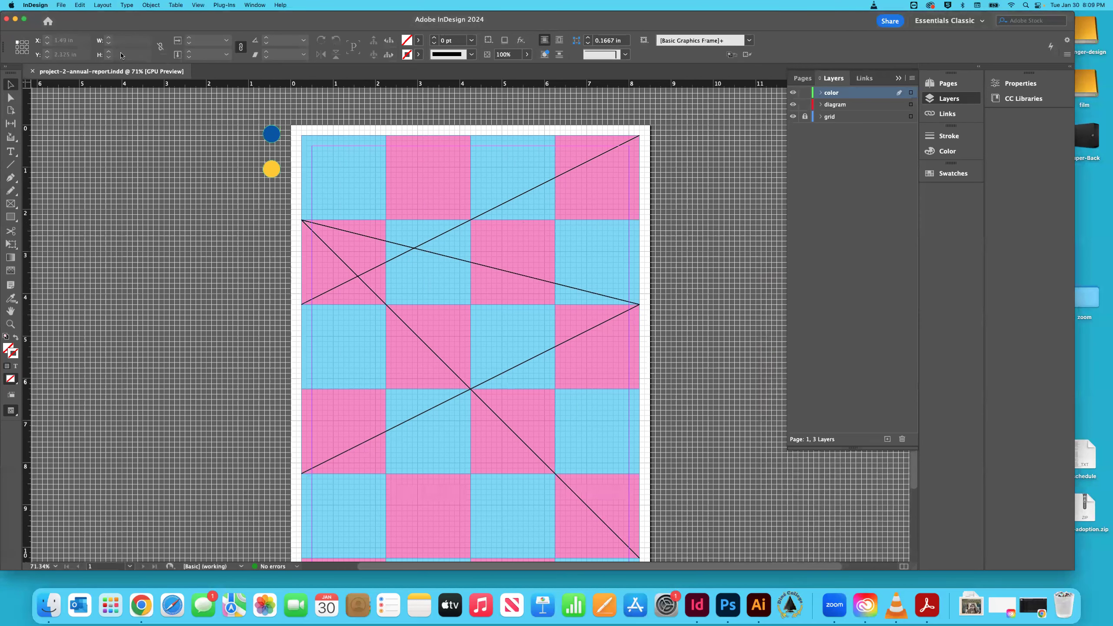
pyautogui.click(61, 5)
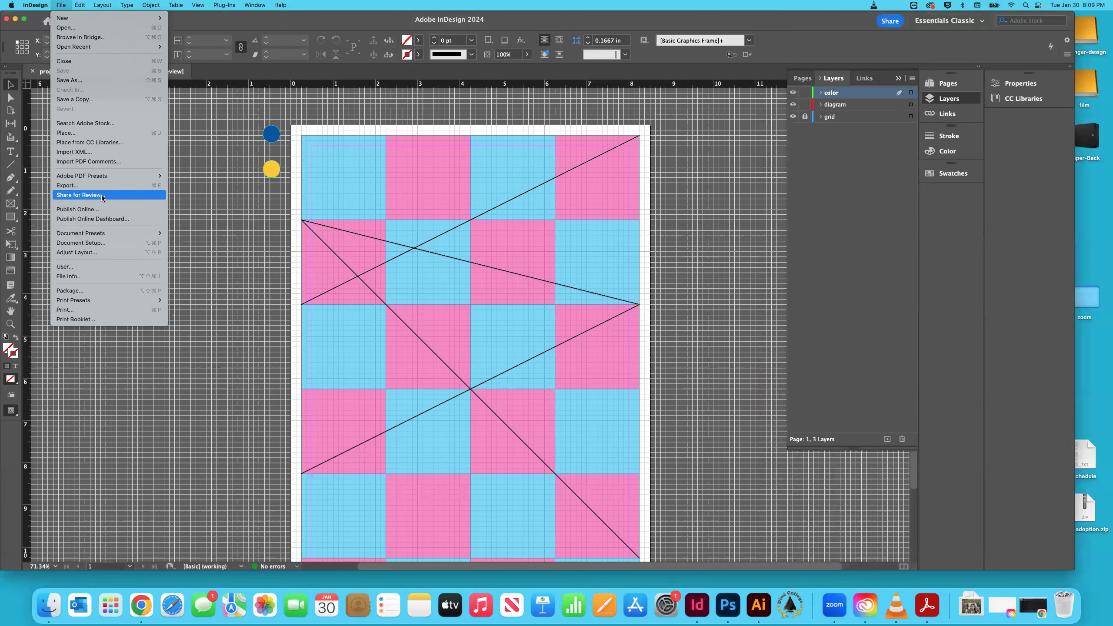
pyautogui.click(71, 134)
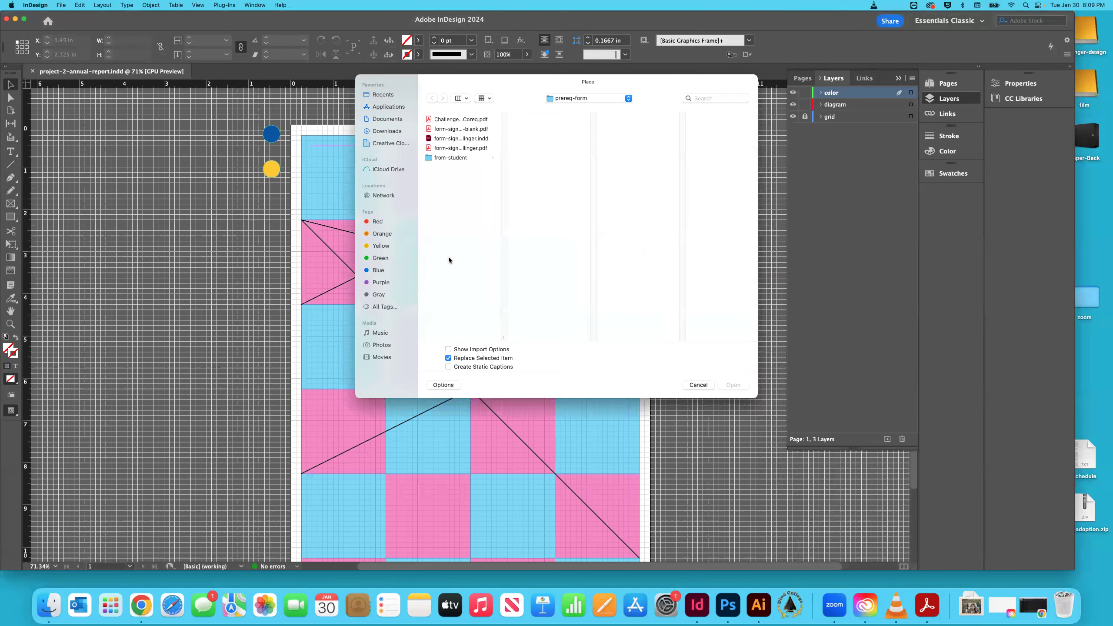
pyautogui.moveTo(514, 85); pyautogui.dragTo(491, 119)
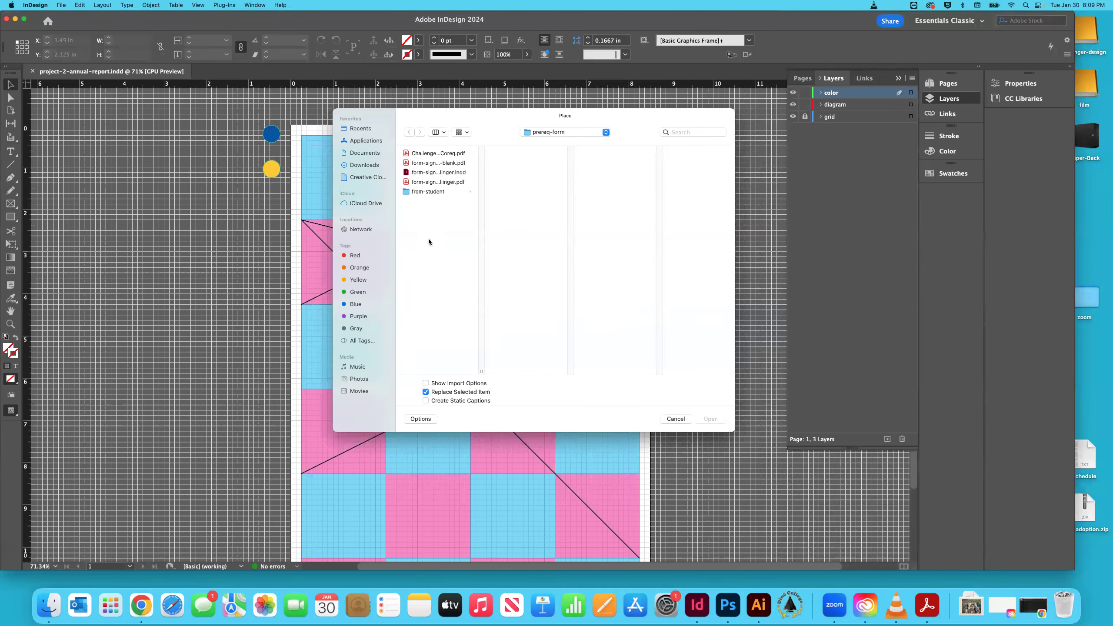
pyautogui.click(540, 133)
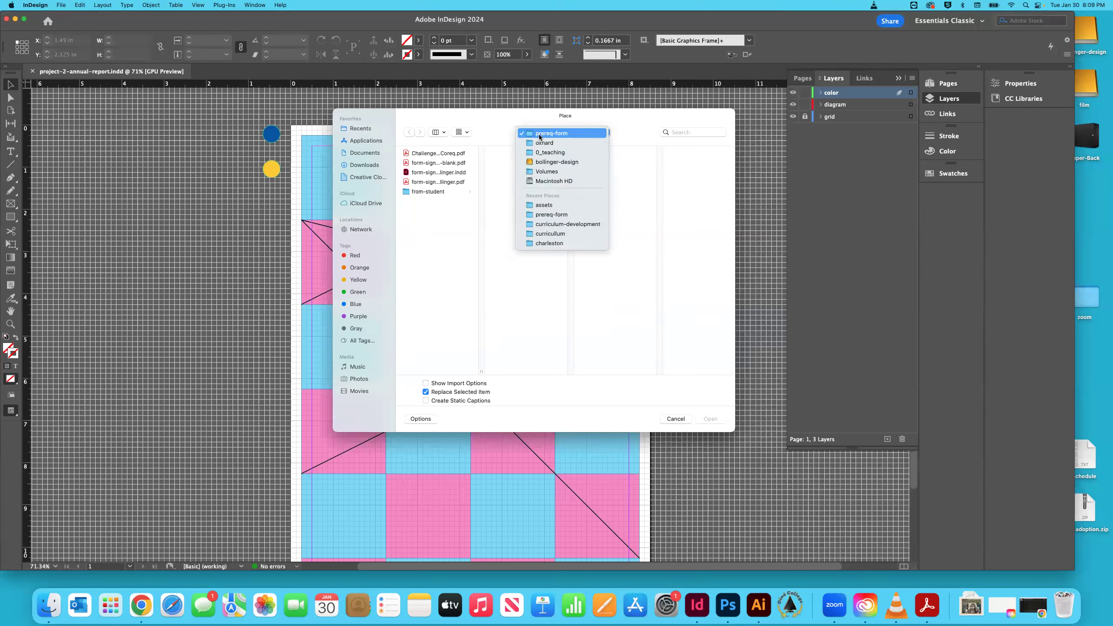
pyautogui.click(553, 162)
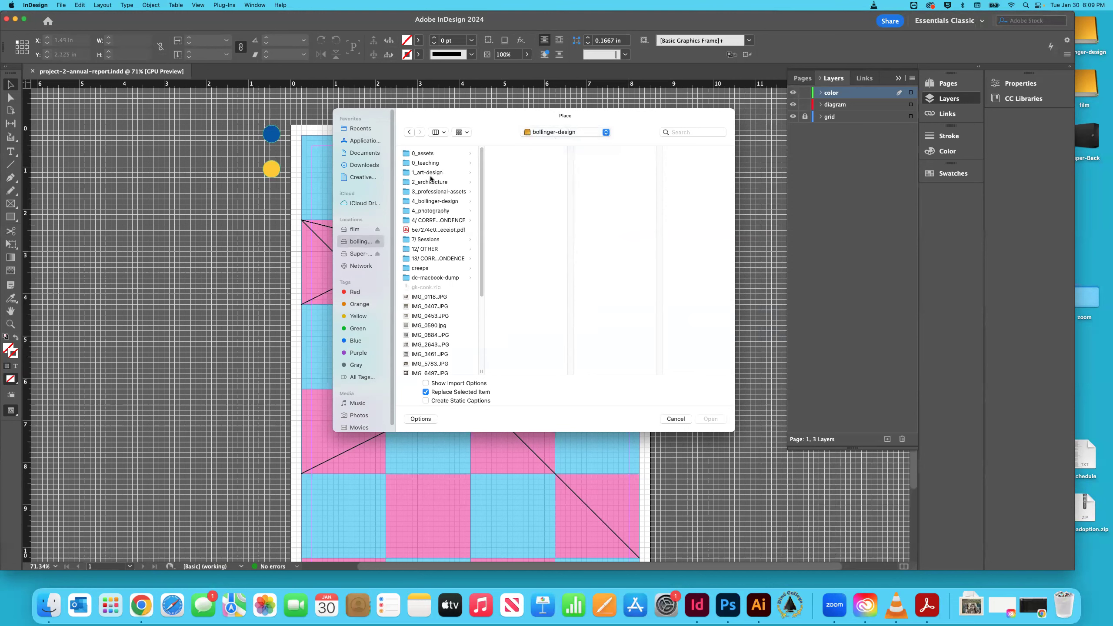
pyautogui.click(419, 164)
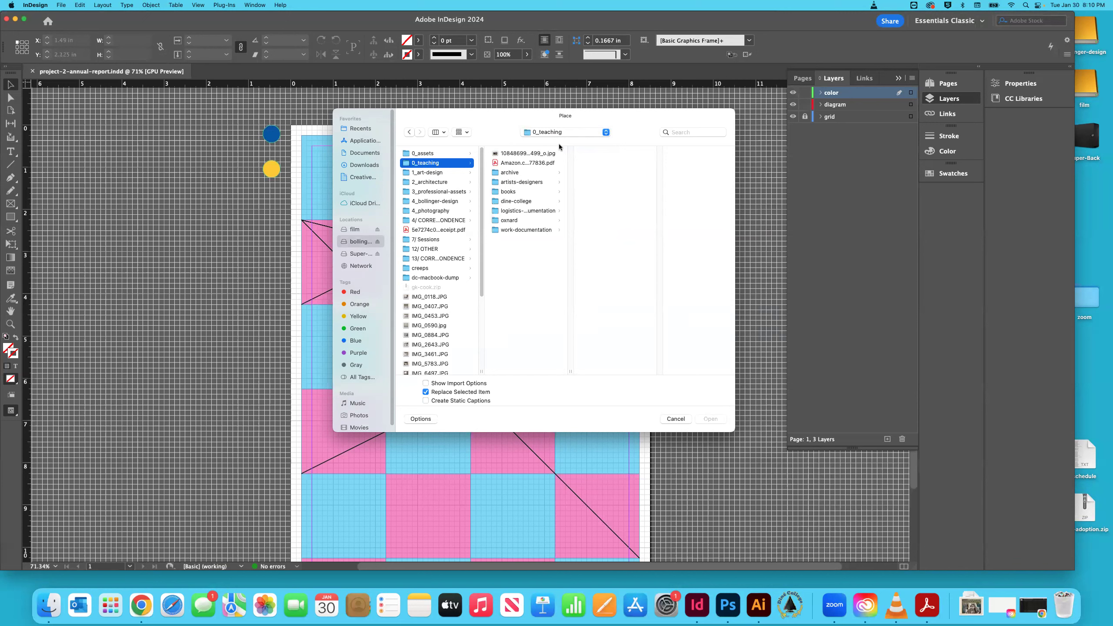
pyautogui.click(514, 174)
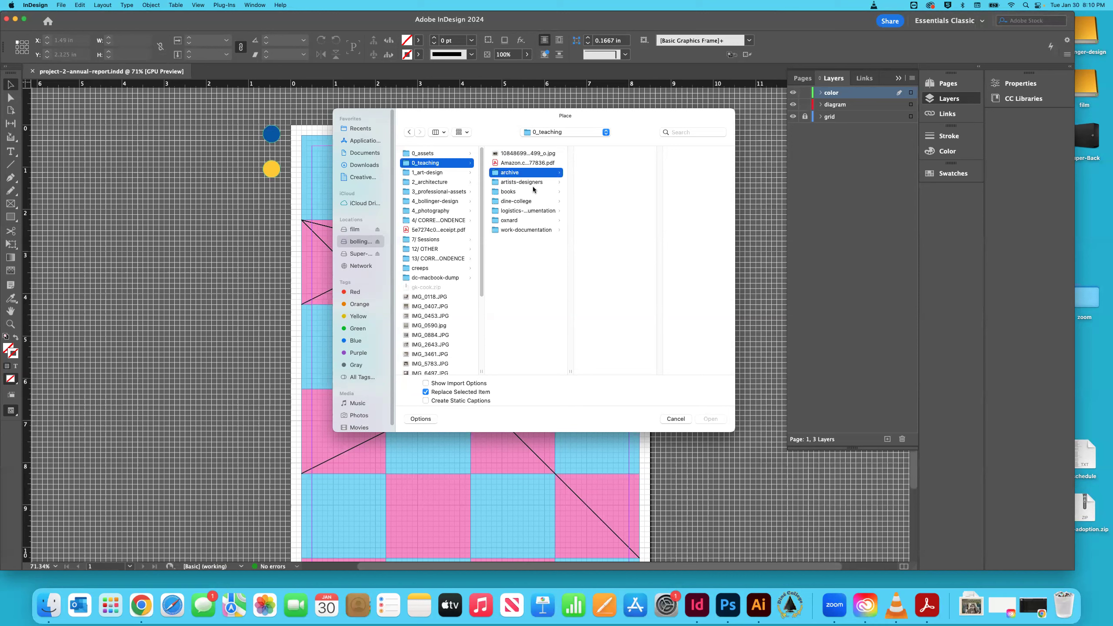
pyautogui.click(607, 154)
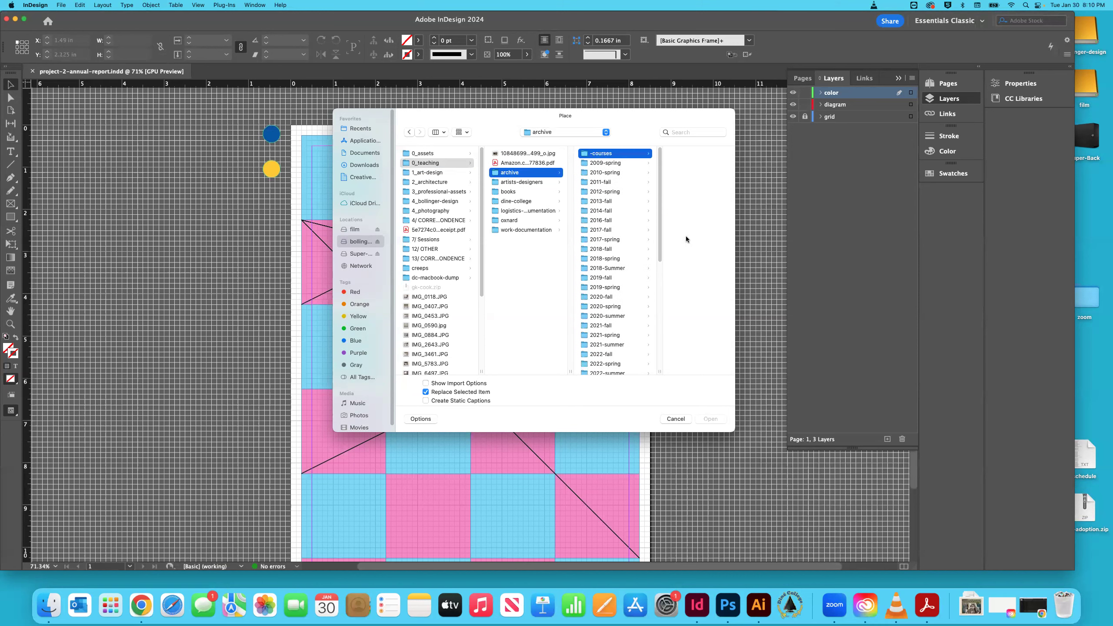
# Step: Browse to the logo-branding folder within the nested assets folders of graphic-design-II's project 2 report cover
pyautogui.click(694, 276)
pyautogui.click(689, 202)
pyautogui.click(670, 154)
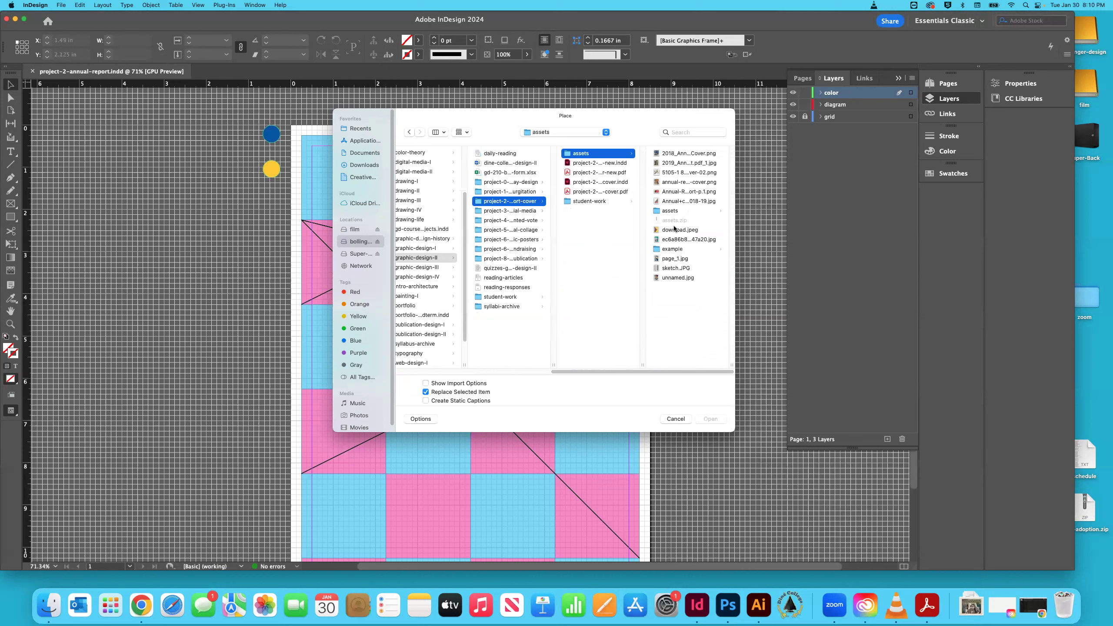
pyautogui.click(673, 211)
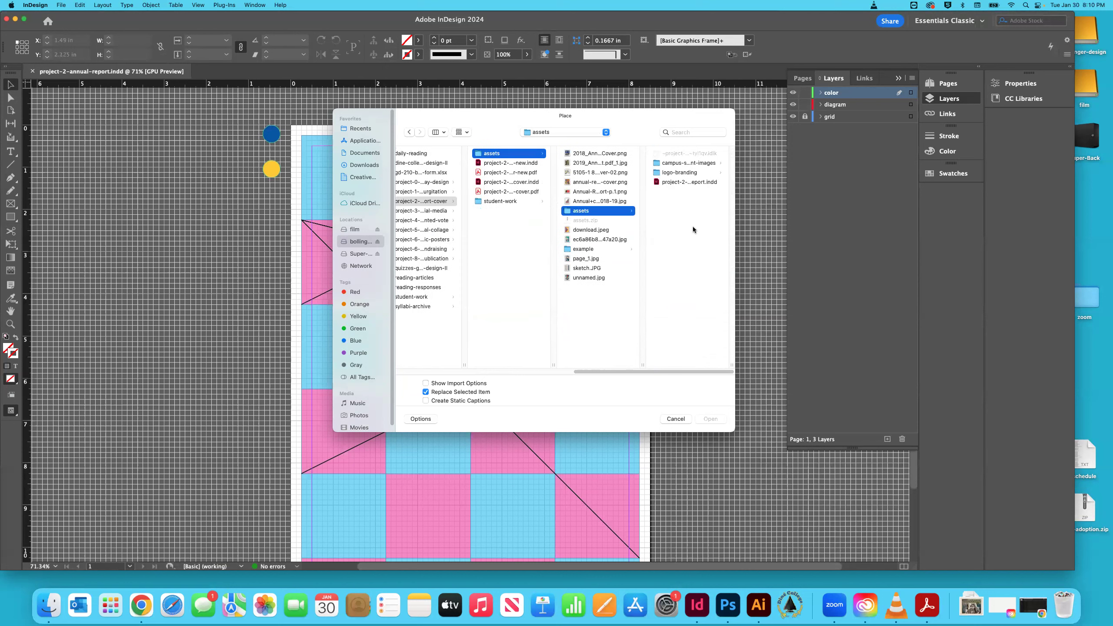
pyautogui.click(681, 173)
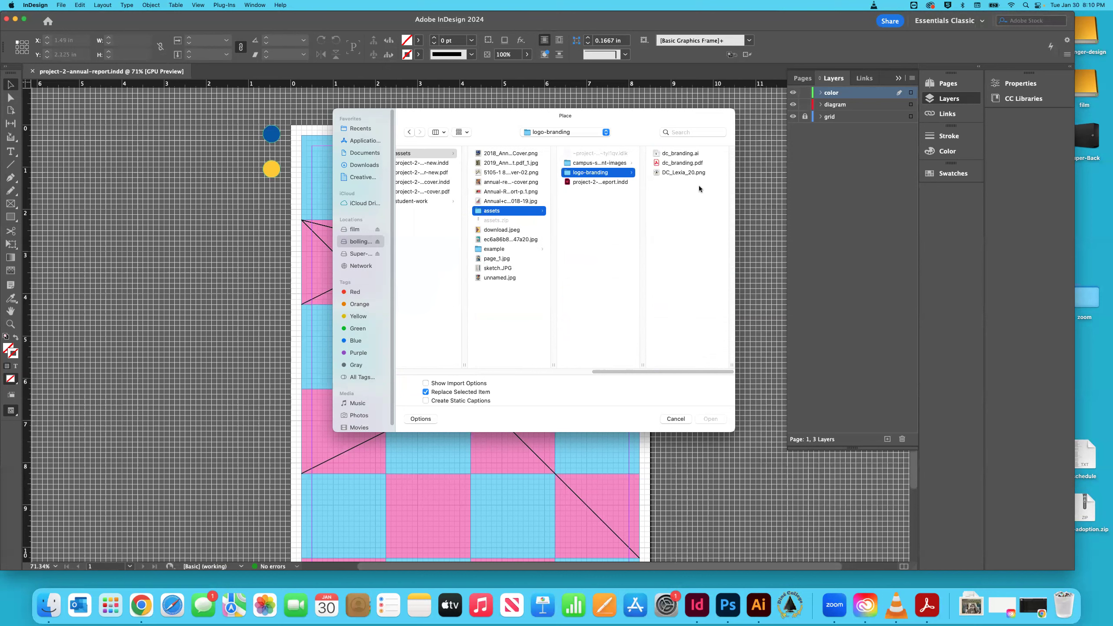
# Step: Place DC_Lexia_20.png at its original size and move the logo onto the page at about X 2.07 in, Y 2.78 in
pyautogui.click(687, 172)
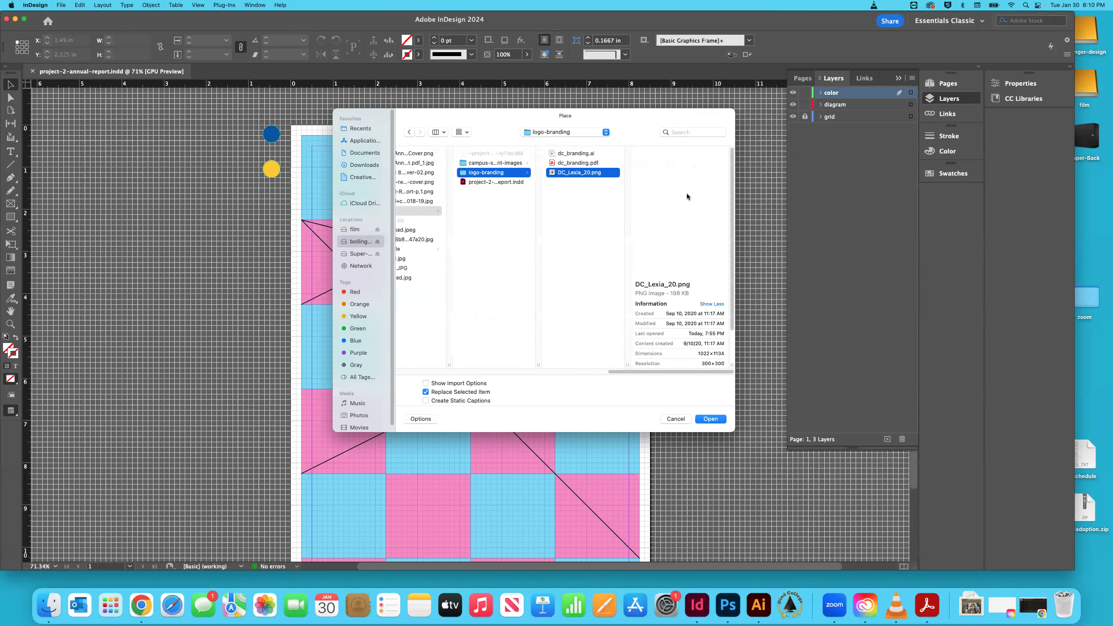
pyautogui.click(719, 420)
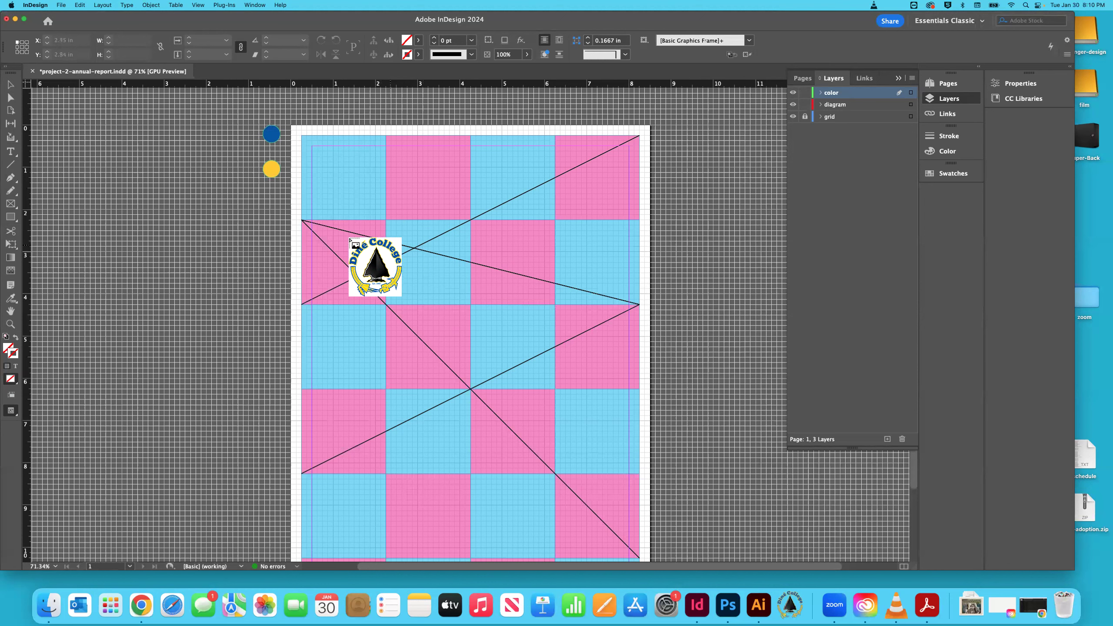
pyautogui.click(247, 223)
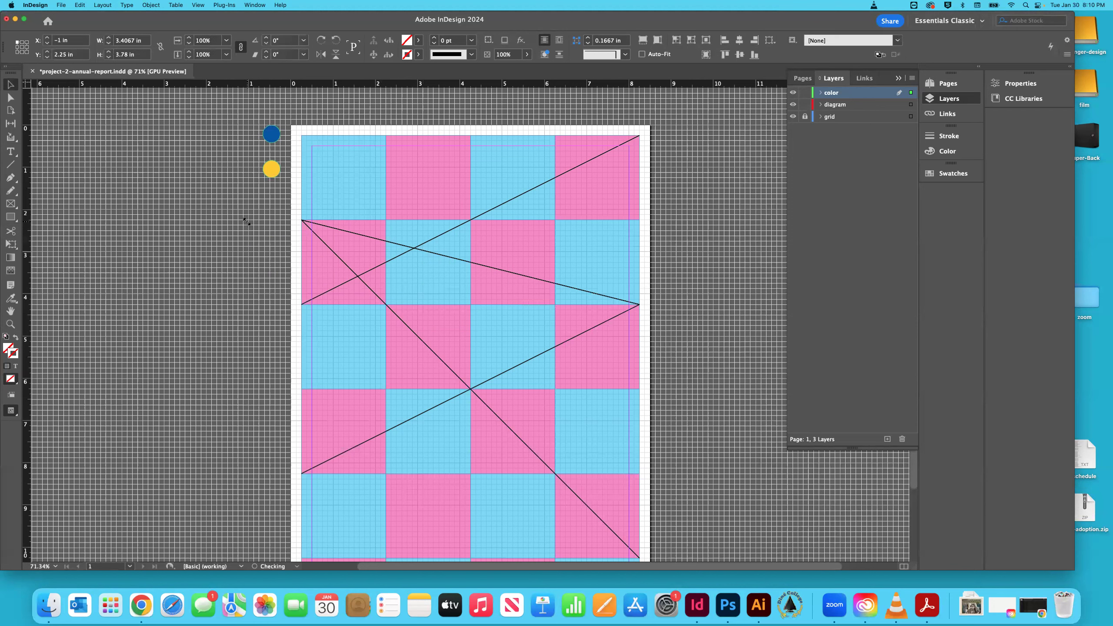
pyautogui.moveTo(296, 253); pyautogui.dragTo(427, 277)
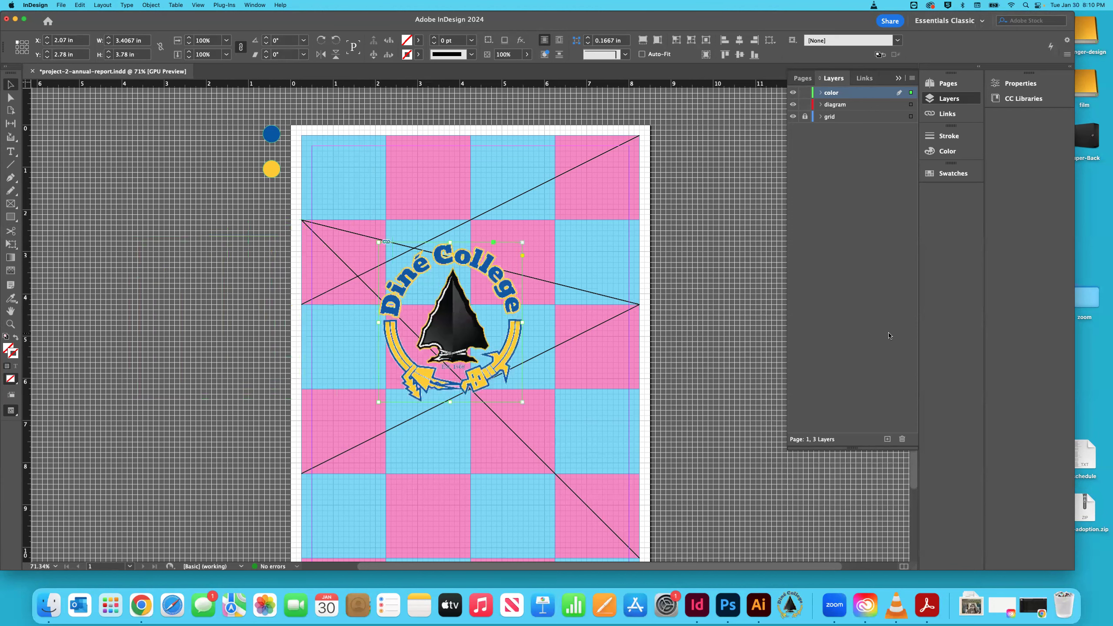
# Step: Add a new layer above the color layer and name it logo
pyautogui.click(888, 439)
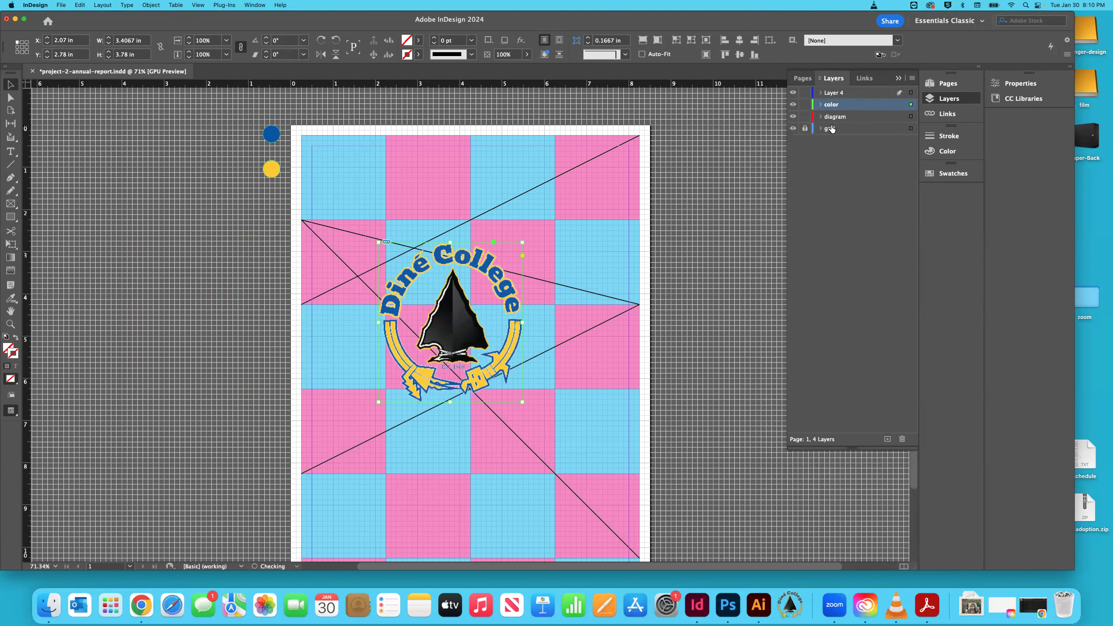
pyautogui.doubleClick(834, 93)
pyautogui.write('logo')
pyautogui.press('Return')
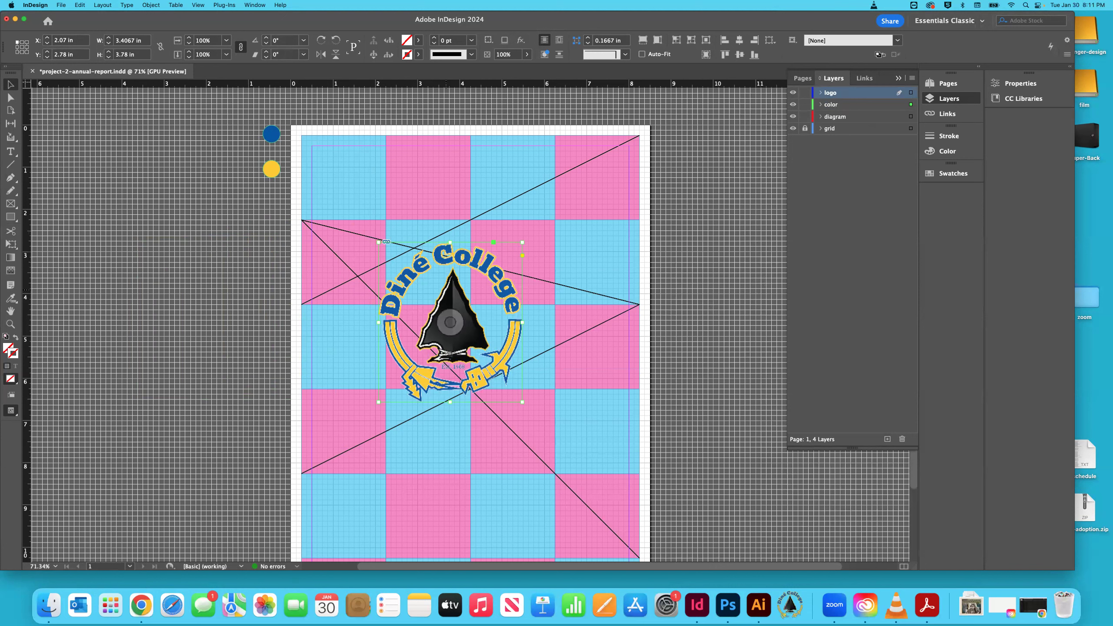
# Step: Align the logo frame's corner with the grid's upper-left corner at X 0.25 in, Y 0.25 in
pyautogui.moveTo(450, 322); pyautogui.dragTo(379, 218)
pyautogui.press('Left')
pyautogui.press('Up')
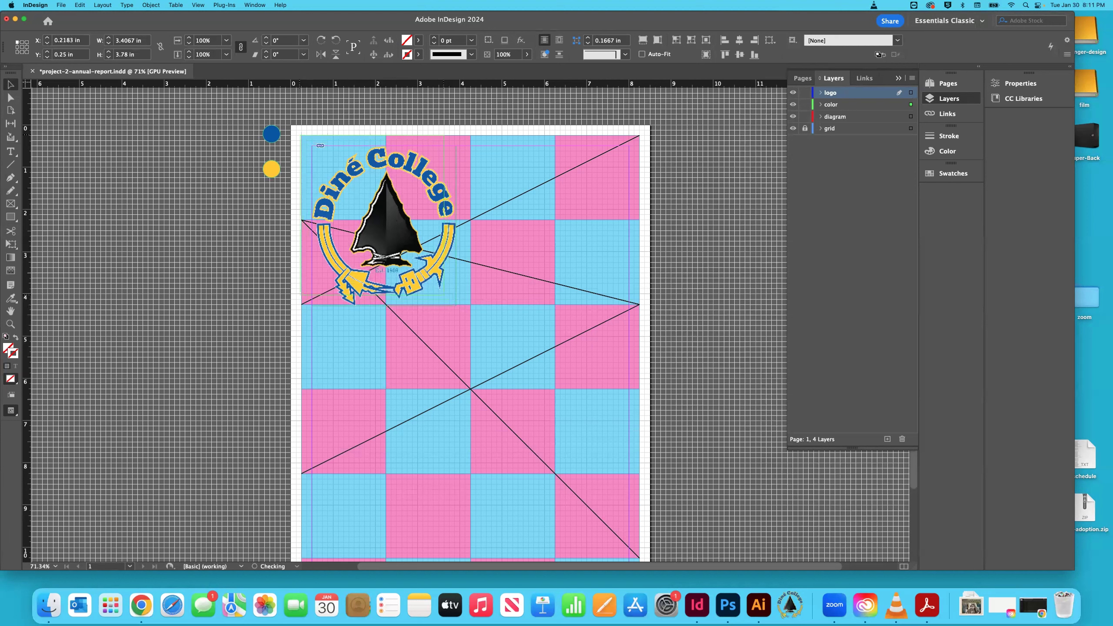
pyautogui.moveTo(374, 219); pyautogui.dragTo(373, 224)
pyautogui.press('super+equal')
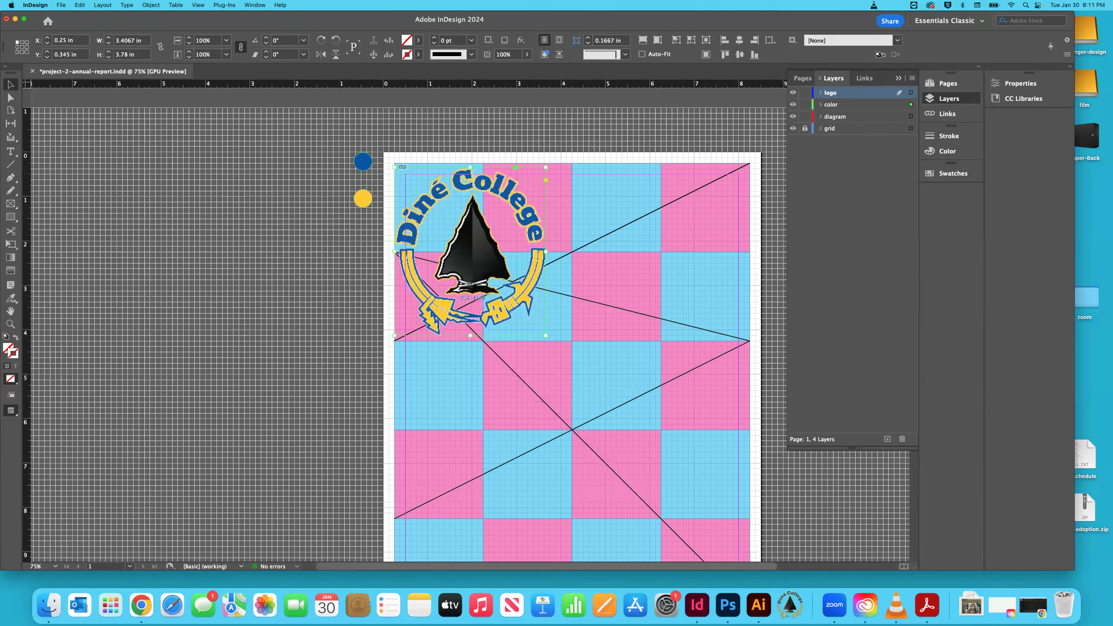
pyautogui.press('super+equal')
pyautogui.press('super+equal')
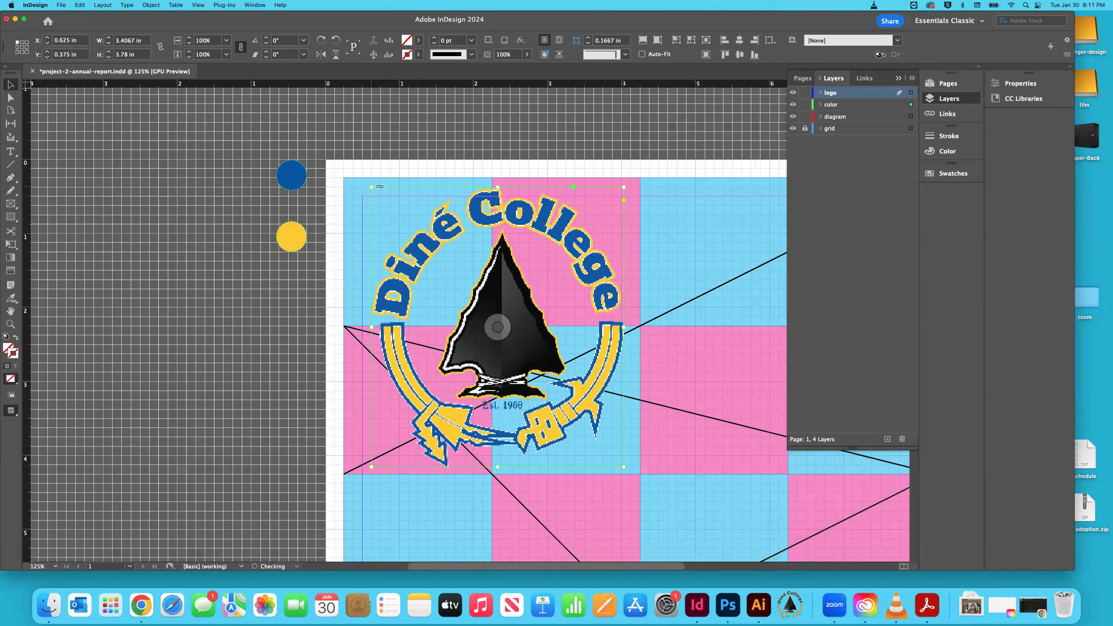
pyautogui.moveTo(430, 234); pyautogui.dragTo(402, 225)
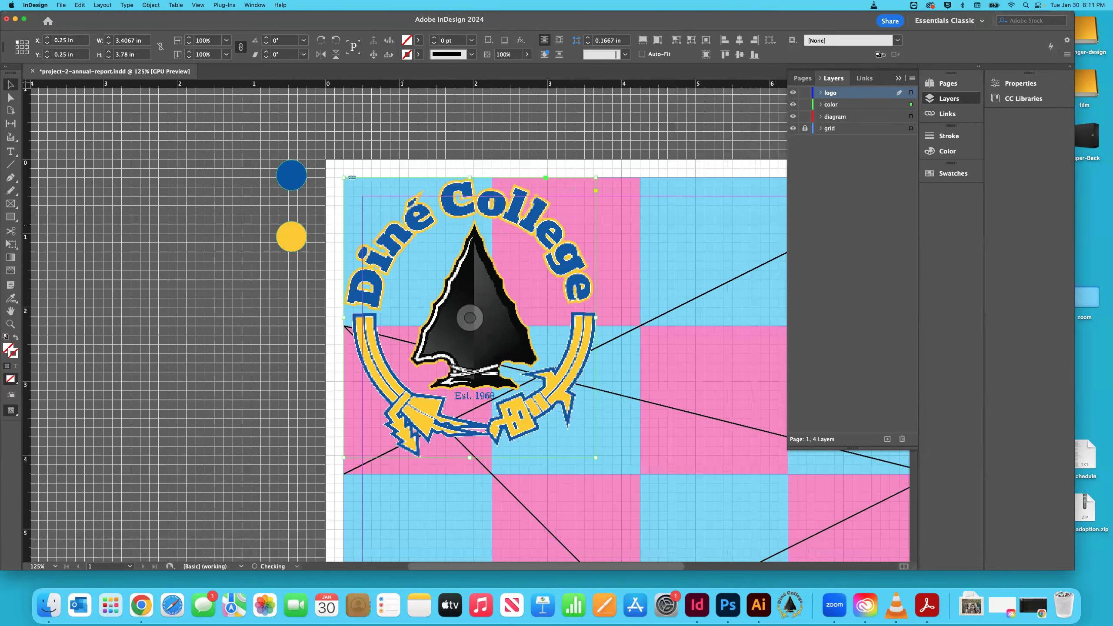
# Step: Try cropping the logo frame to the first 2 × 2 in grid square, and undo the cropping
pyautogui.moveTo(470, 458); pyautogui.dragTo(470, 325)
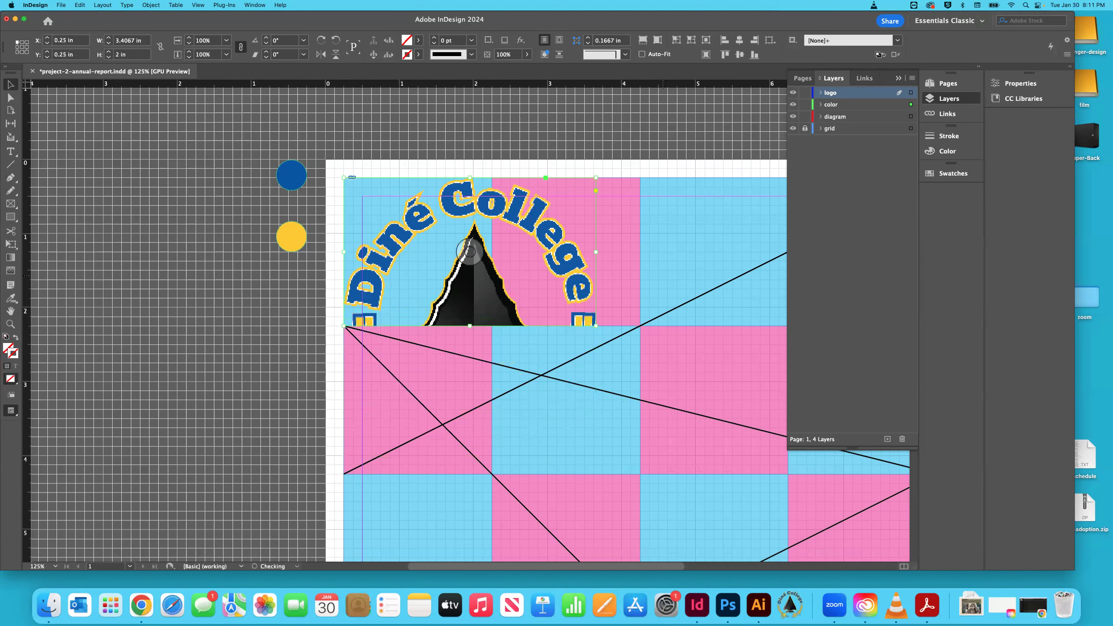
pyautogui.moveTo(596, 252); pyautogui.dragTo(492, 252)
pyautogui.click(417, 249)
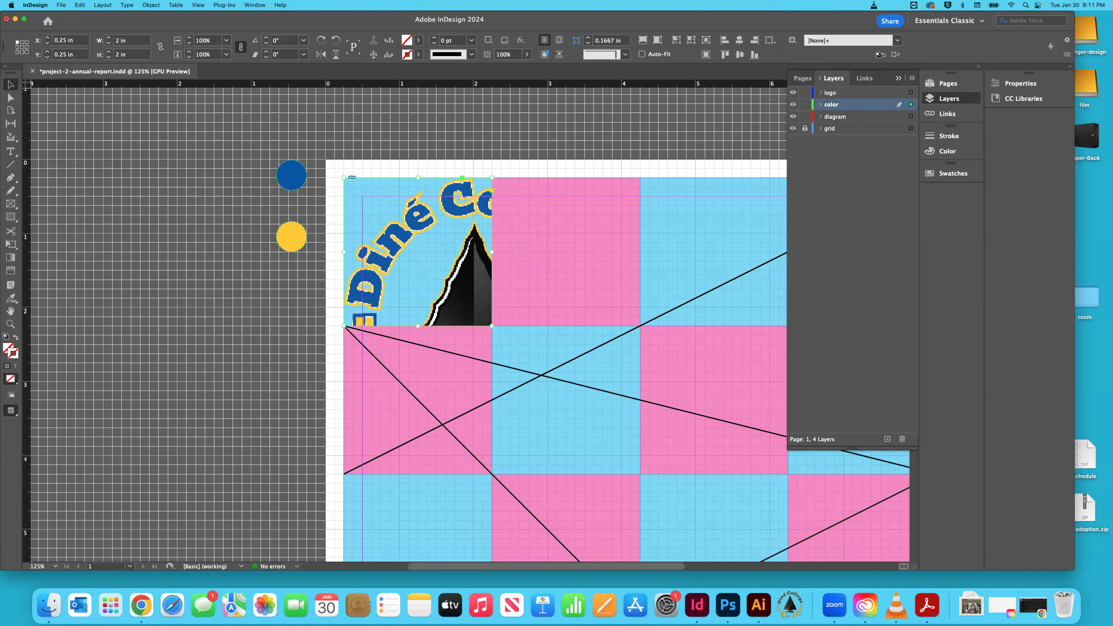
pyautogui.click(266, 139)
pyautogui.press('super+z')
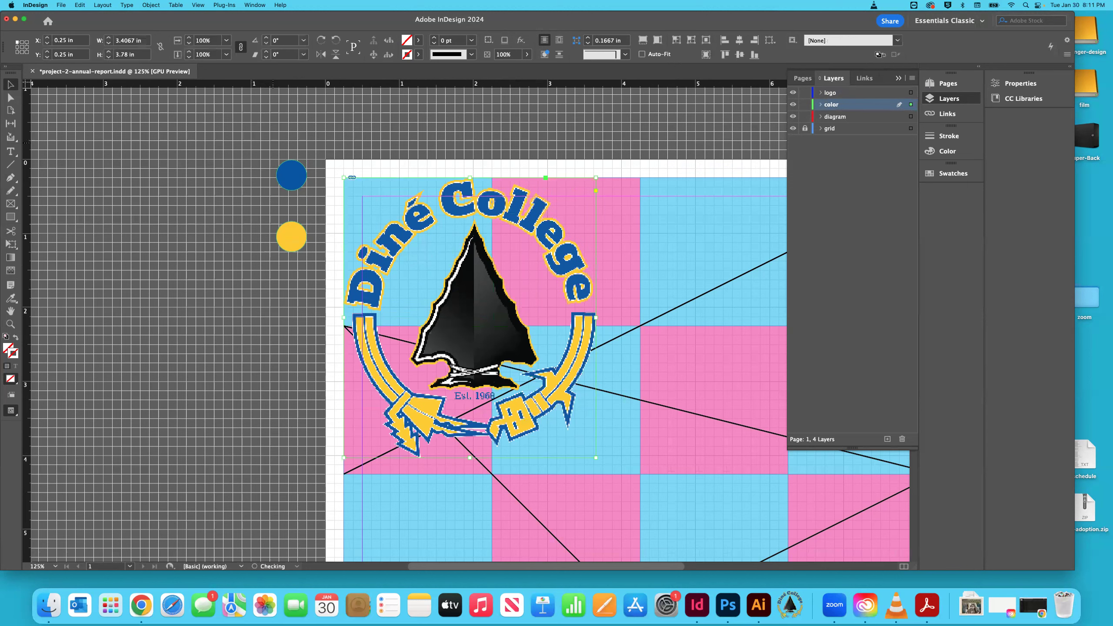
# Step: Move the logo to about X 1.42 in, Y 0.52 in and examine its edges up close
pyautogui.moveTo(466, 244); pyautogui.dragTo(554, 272)
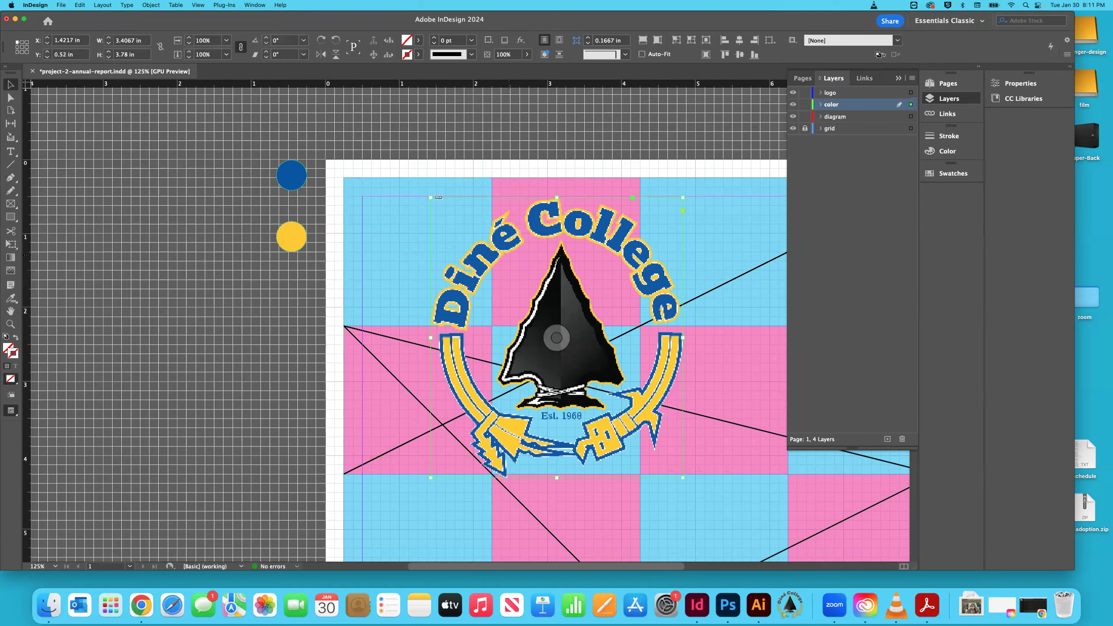
pyautogui.press('super+equal')
pyautogui.press('super+equal')
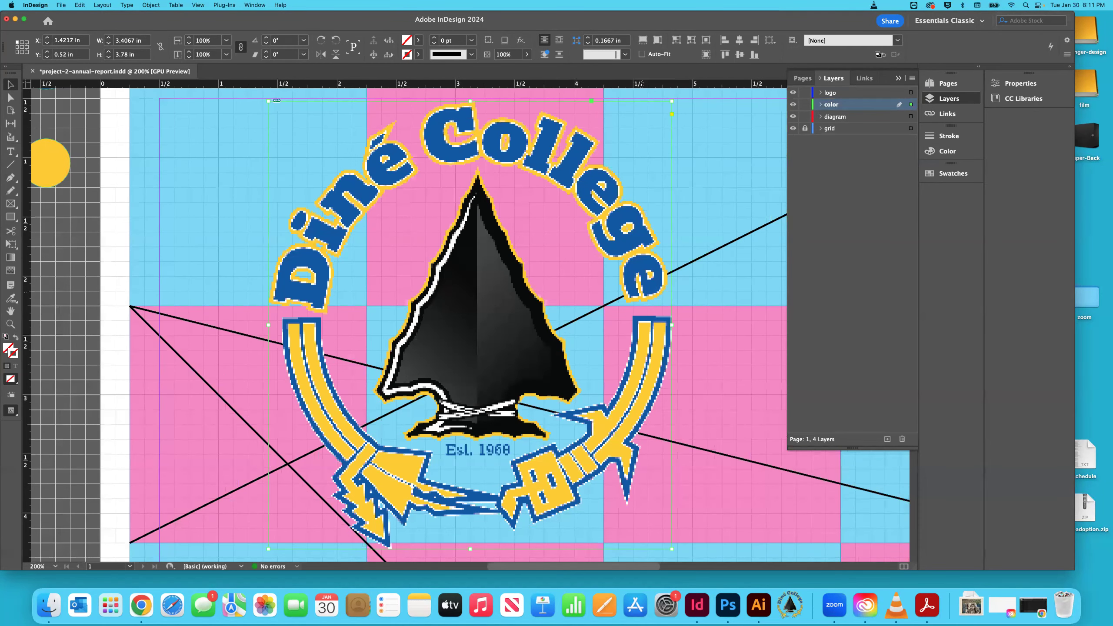
# Step: Switch to Finder, open DC_Lexia_20.png from logo-branding in Preview to compare it with the placed logo, and return to InDesign
pyautogui.press('super+Tab')
pyautogui.press('super+Tab')
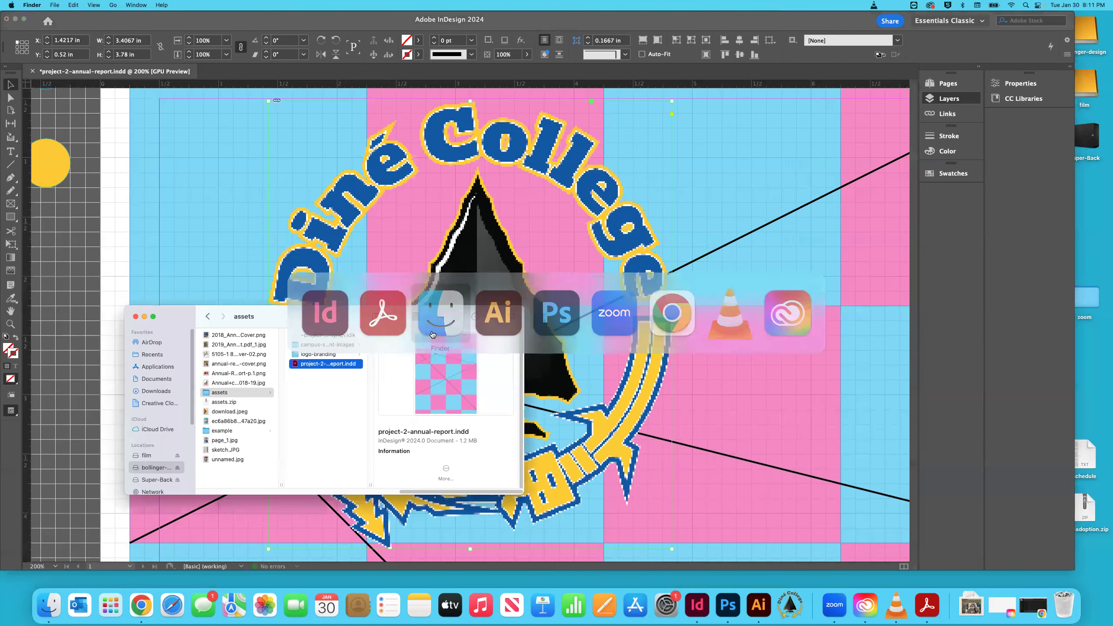
pyautogui.click(320, 355)
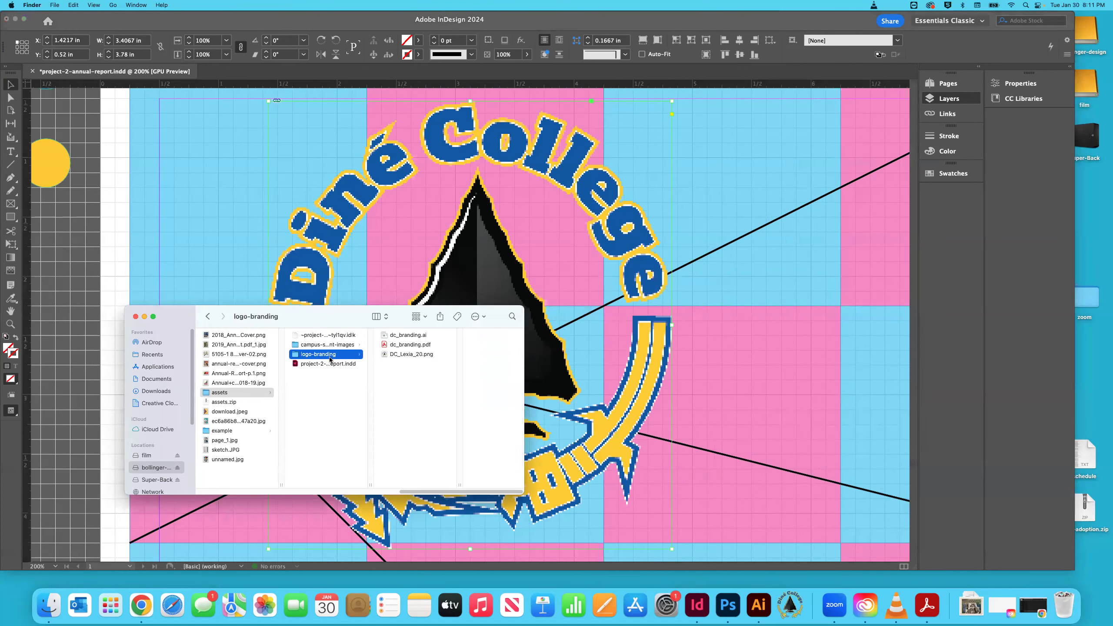
pyautogui.doubleClick(399, 356)
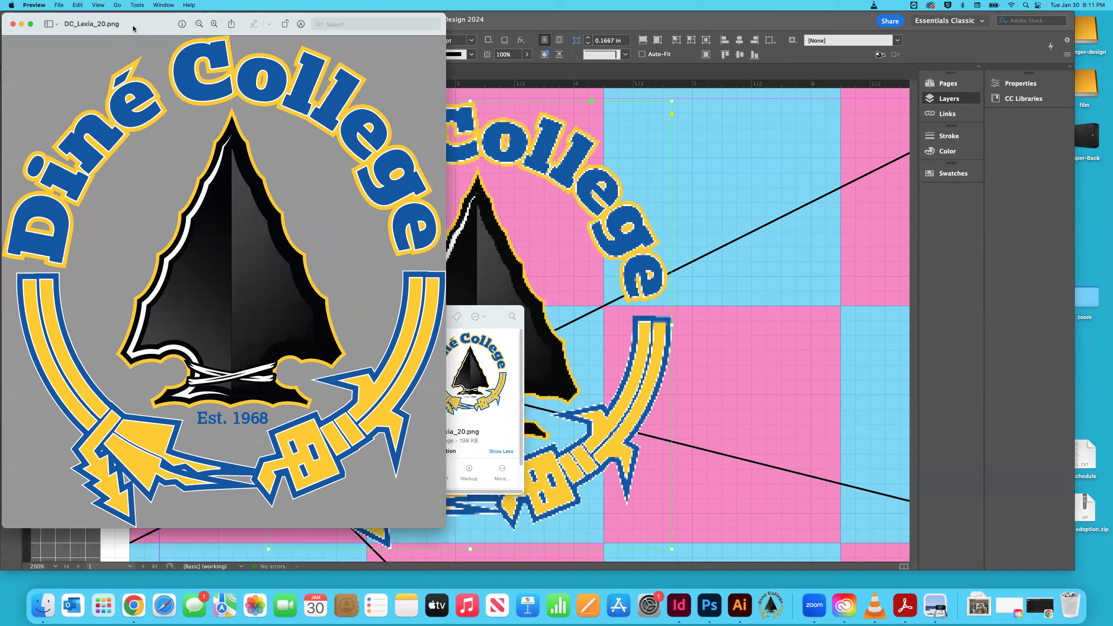
pyautogui.moveTo(149, 23); pyautogui.dragTo(693, 91)
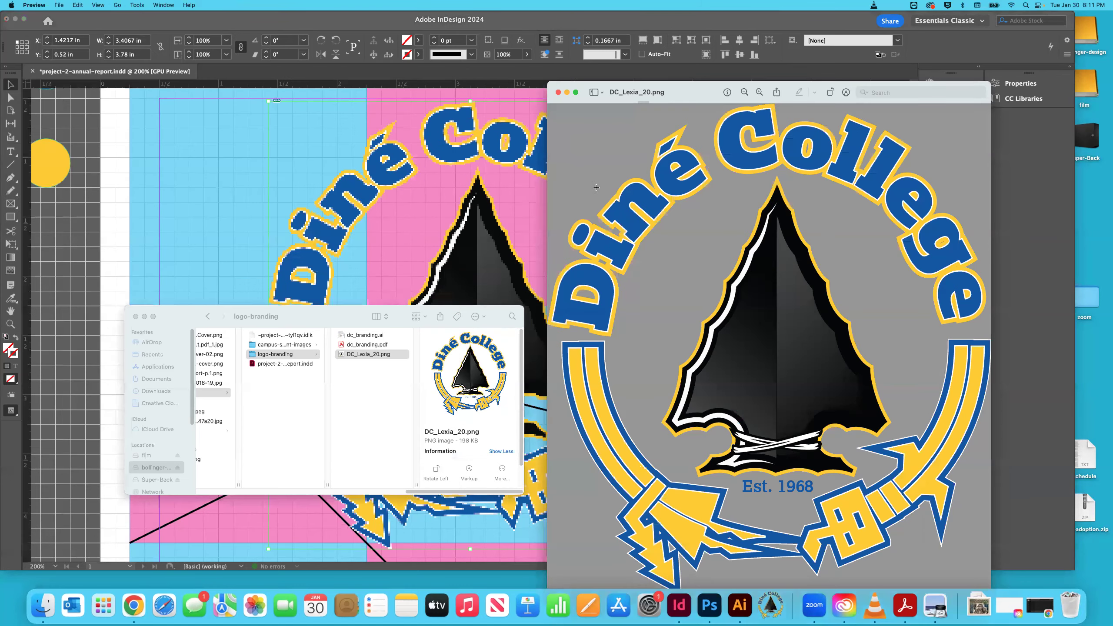
pyautogui.click(407, 181)
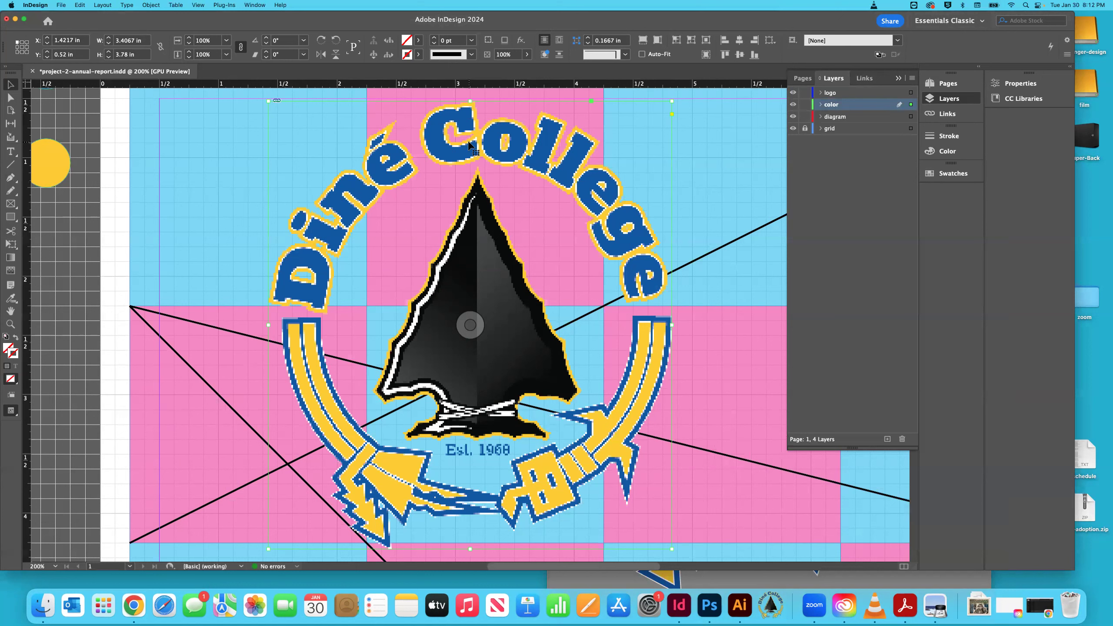
# Step: Move the logo back to the grid's starting corner at X 0.25 in, Y 0.25 in
pyautogui.press('super+minus')
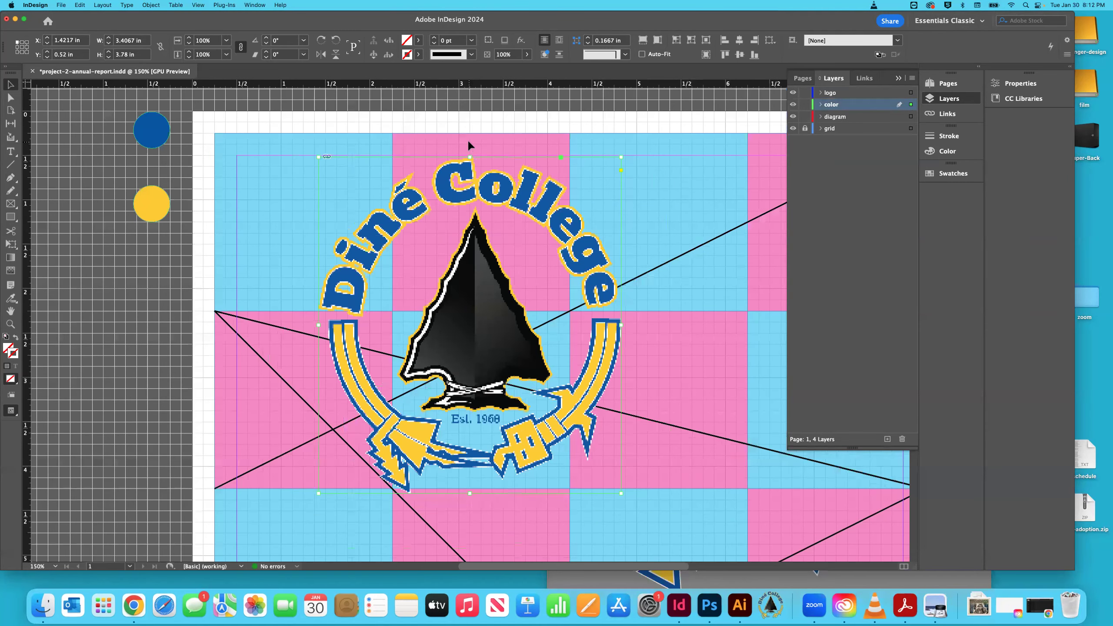
pyautogui.press('super+minus')
pyautogui.moveTo(422, 224); pyautogui.dragTo(352, 208)
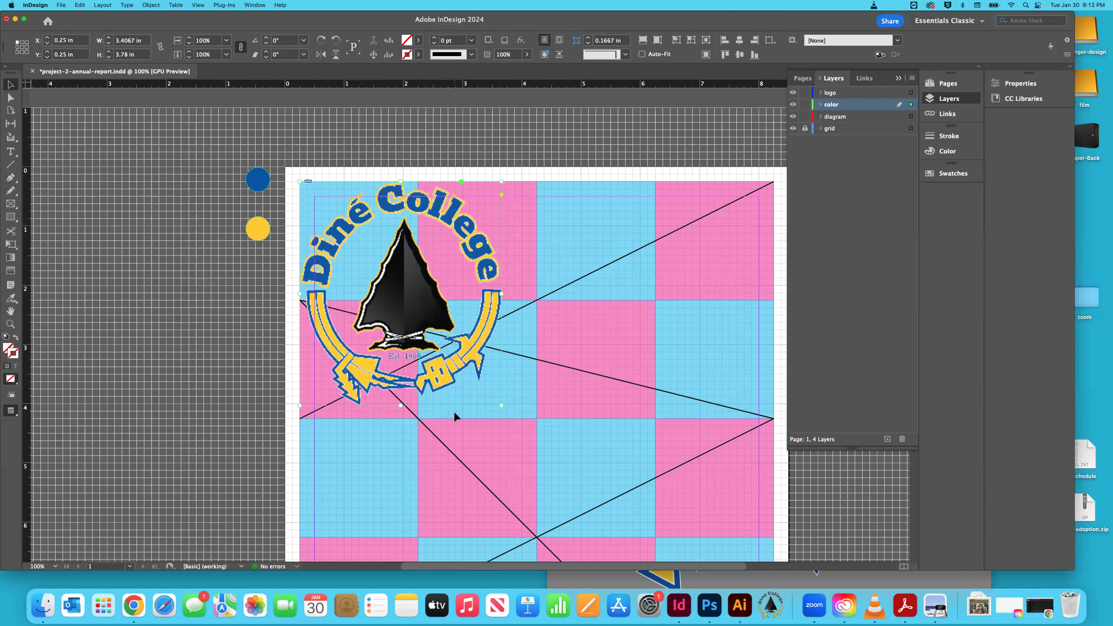
# Step: Enlarge the logo's frame to 8 in wide and 5 in high without scaling the artwork inside
pyautogui.click(228, 317)
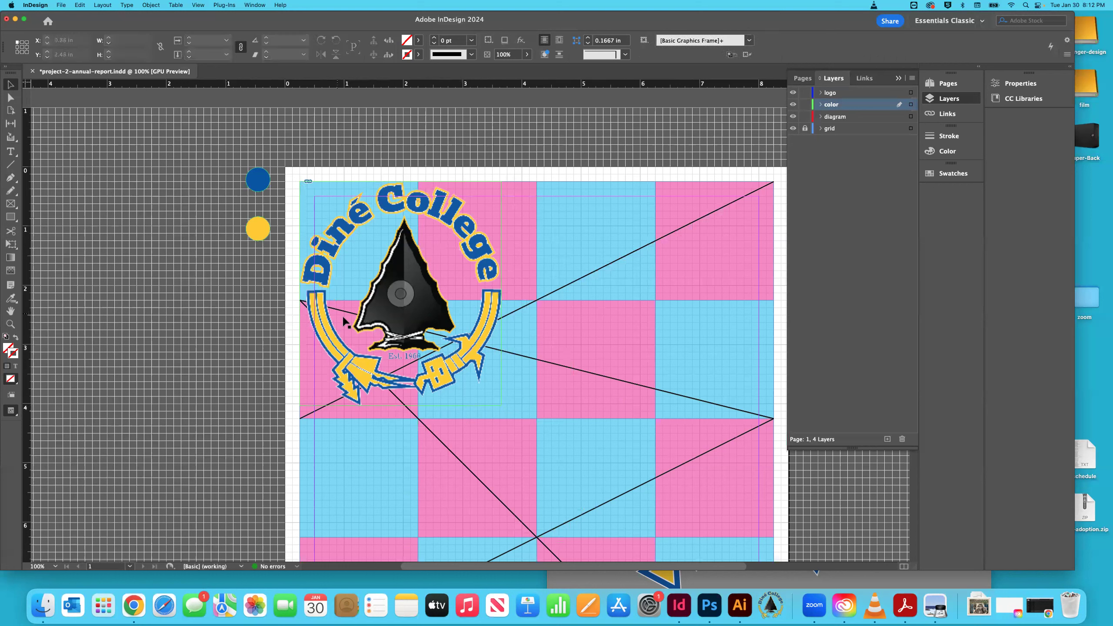
pyautogui.click(404, 393)
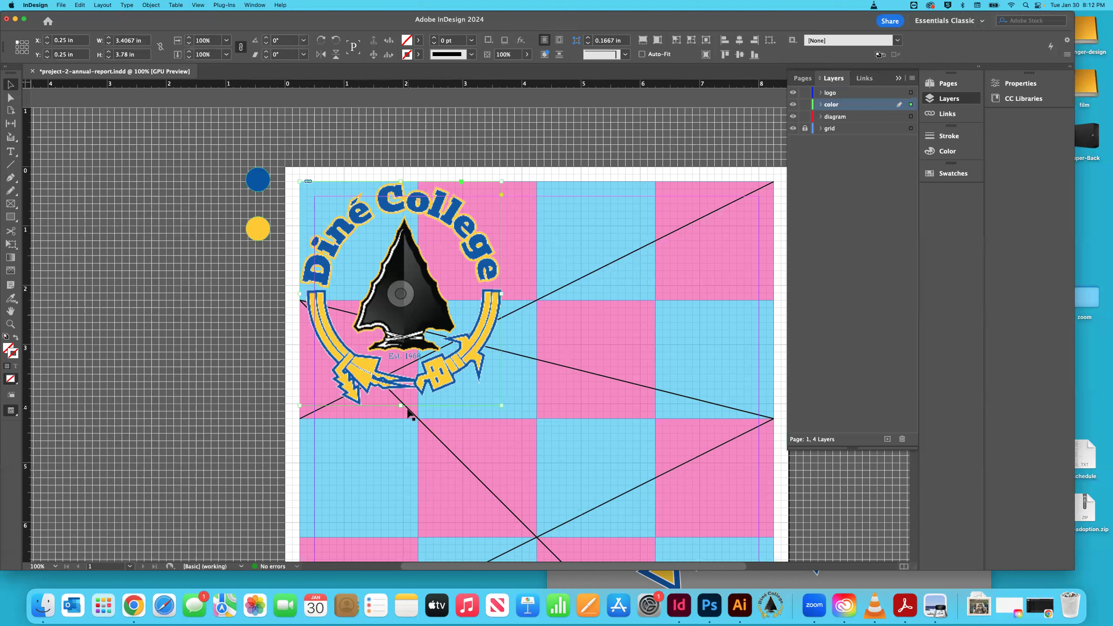
pyautogui.moveTo(400, 407); pyautogui.dragTo(401, 478)
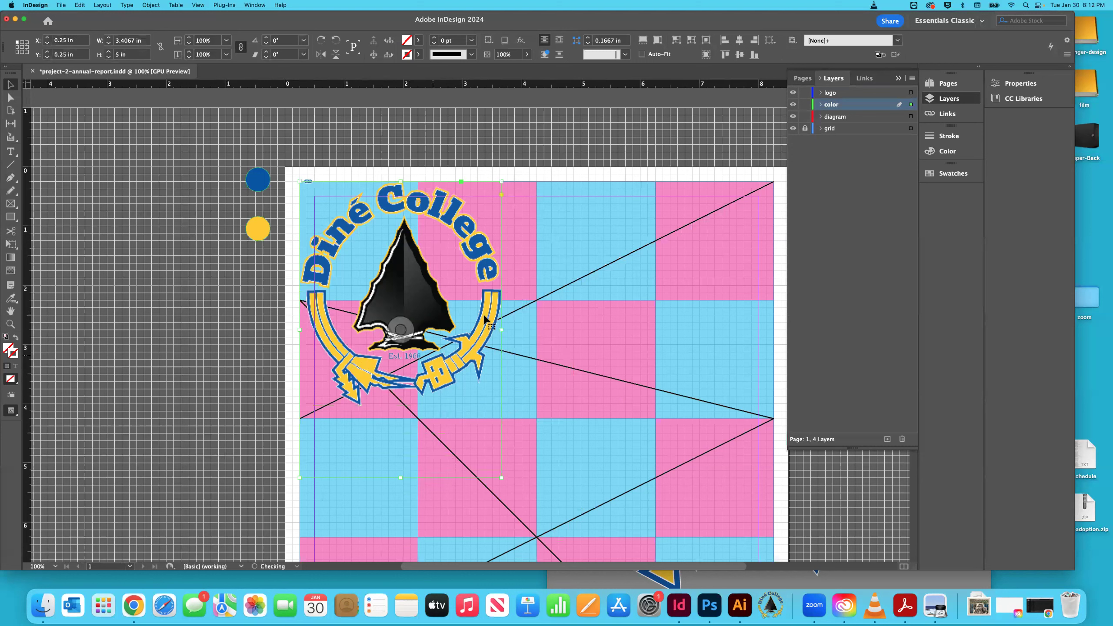
pyautogui.moveTo(501, 329); pyautogui.dragTo(771, 335)
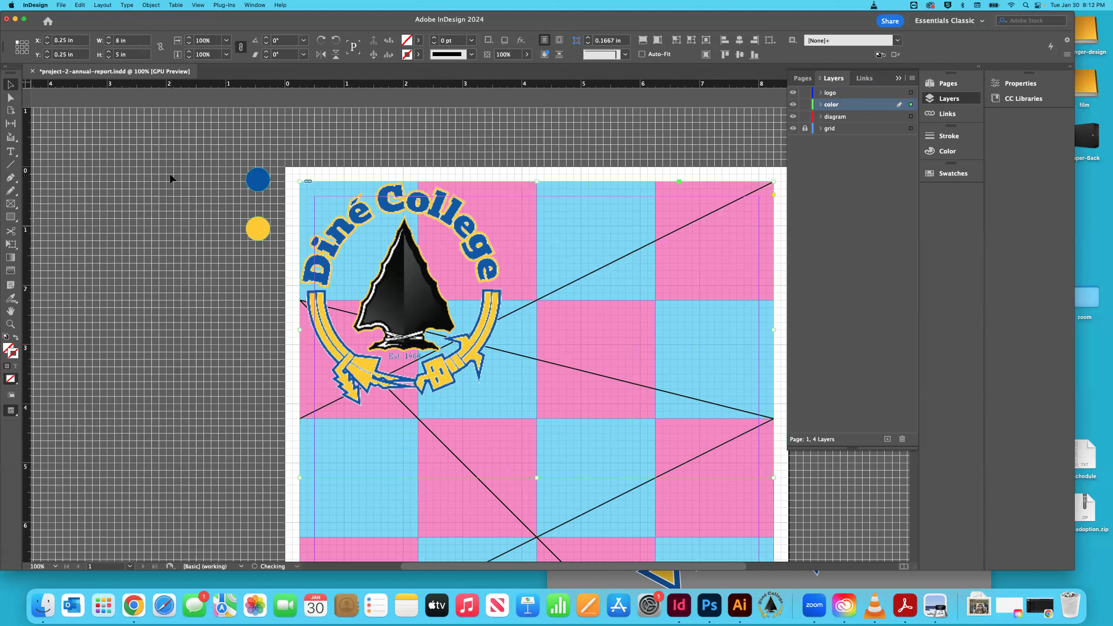
# Step: Draw an image frame about 2.25 × 2.3 in on the pasteboard, place DC_Lexia_20.png in it, and move it farther from the page
pyautogui.click(10, 203)
pyautogui.moveTo(122, 241); pyautogui.dragTo(255, 377)
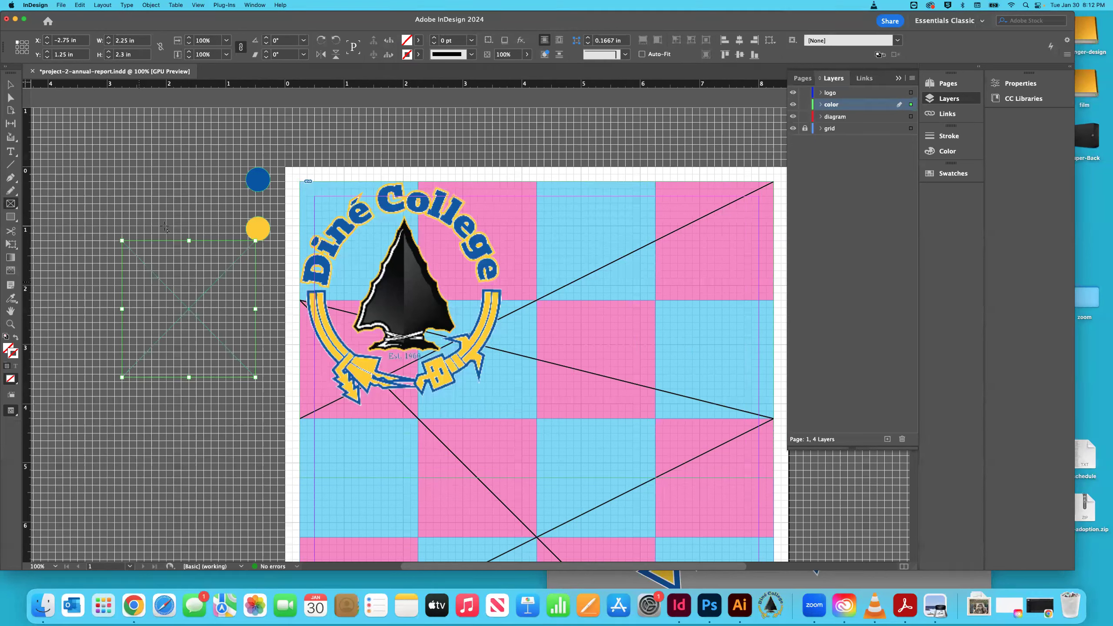
pyautogui.click(10, 85)
pyautogui.press('super+d')
pyautogui.click(710, 389)
pyautogui.click(60, 5)
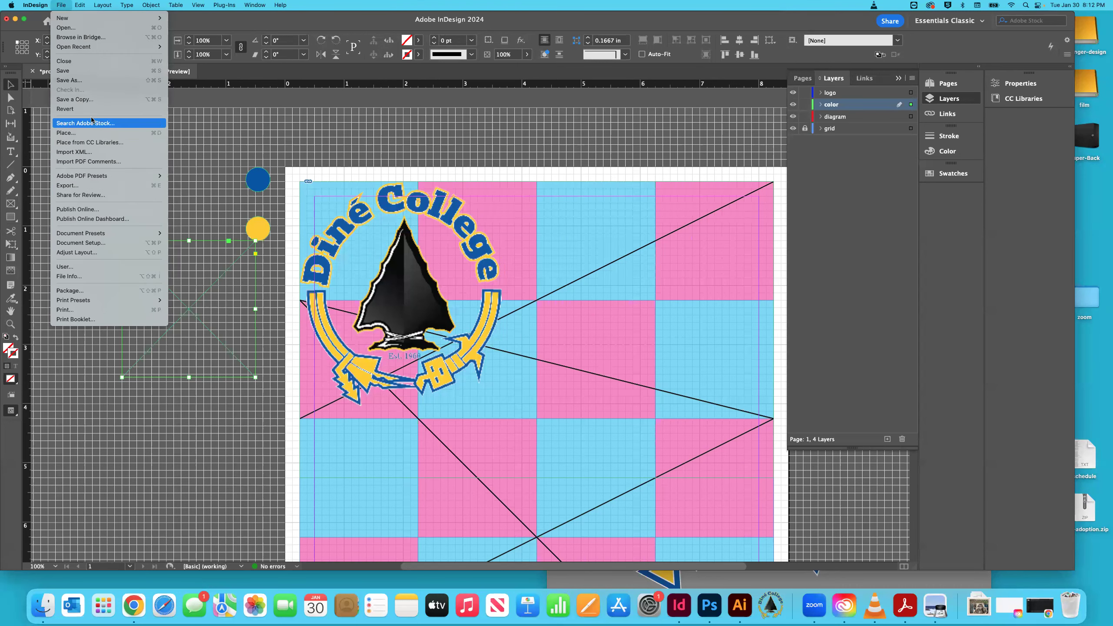
pyautogui.click(98, 137)
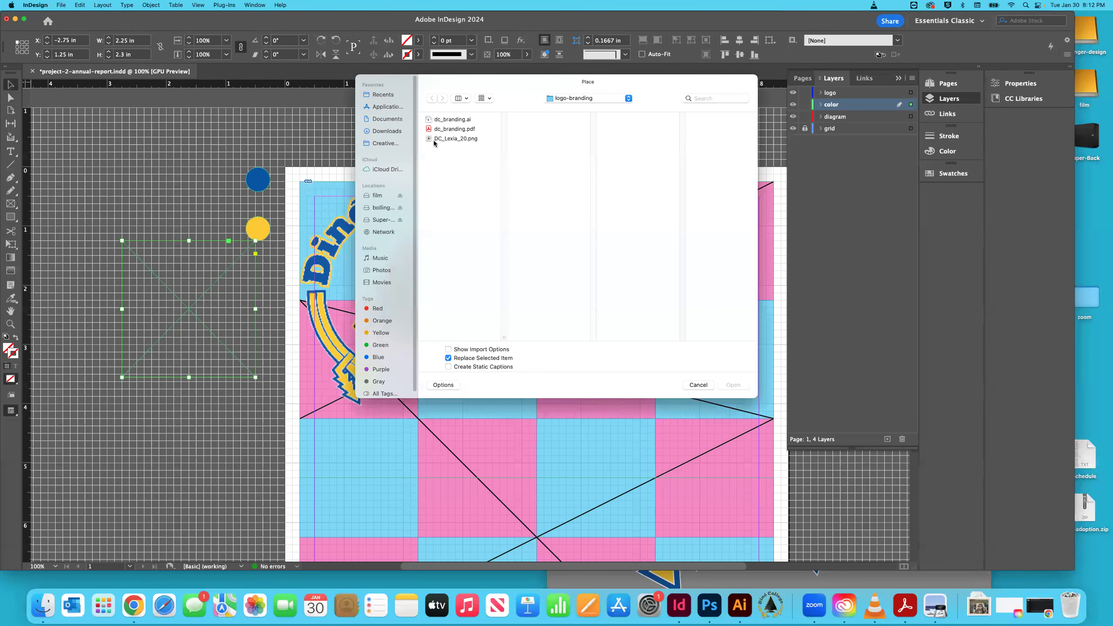
pyautogui.click(450, 138)
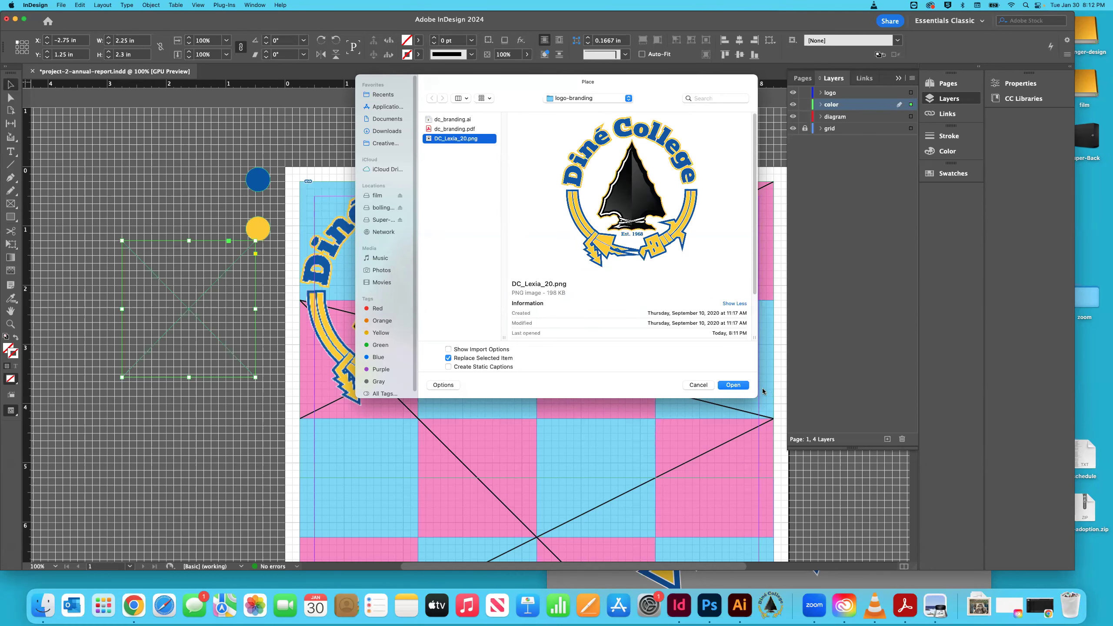
pyautogui.click(740, 386)
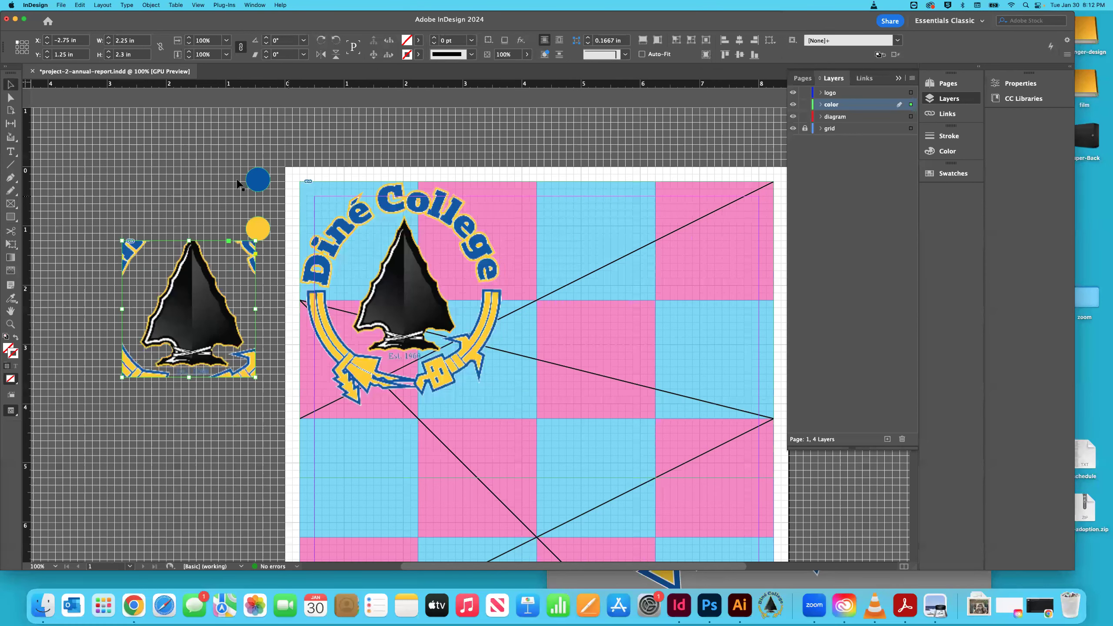
pyautogui.moveTo(244, 257); pyautogui.dragTo(196, 242)
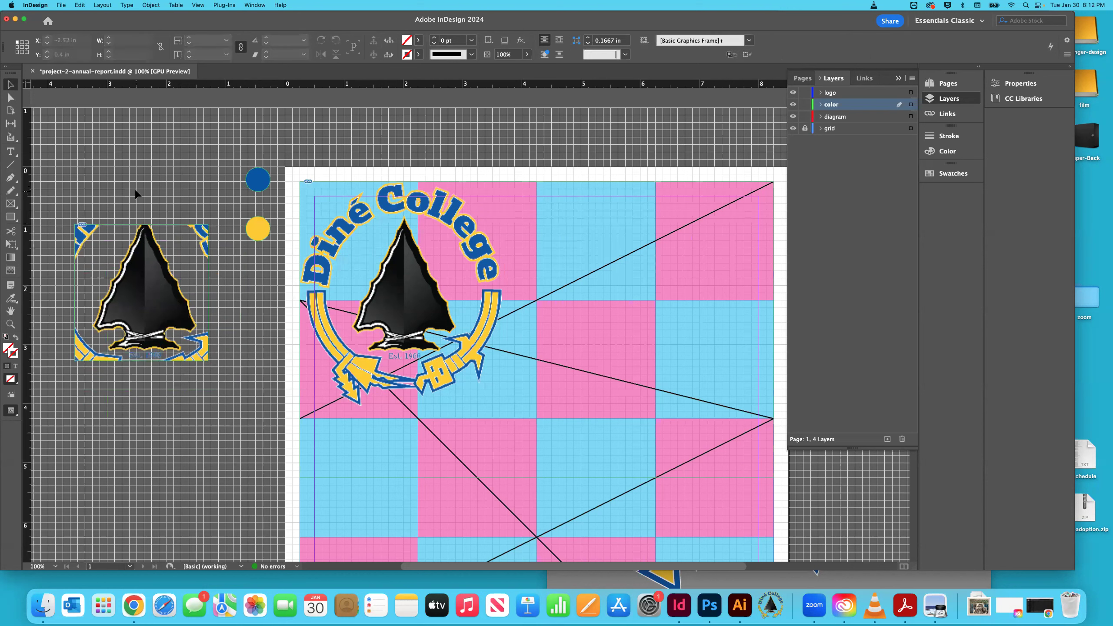
# Step: Delete the cropped logo copy from the pasteboard
pyautogui.scroll(-2, 491, 311)
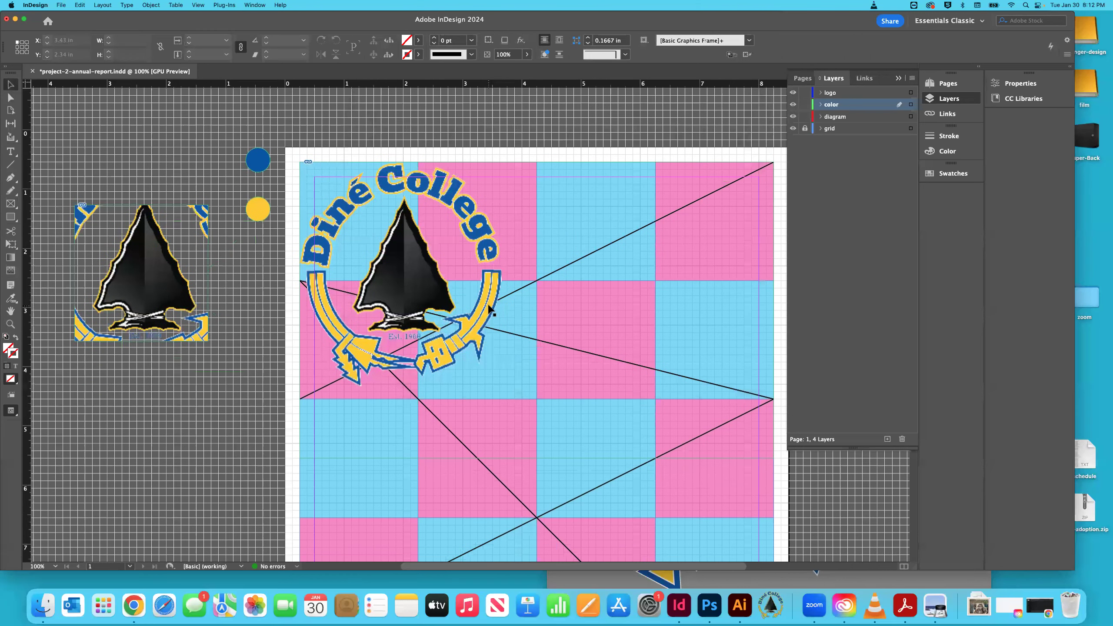
pyautogui.scroll(-1, 490, 311)
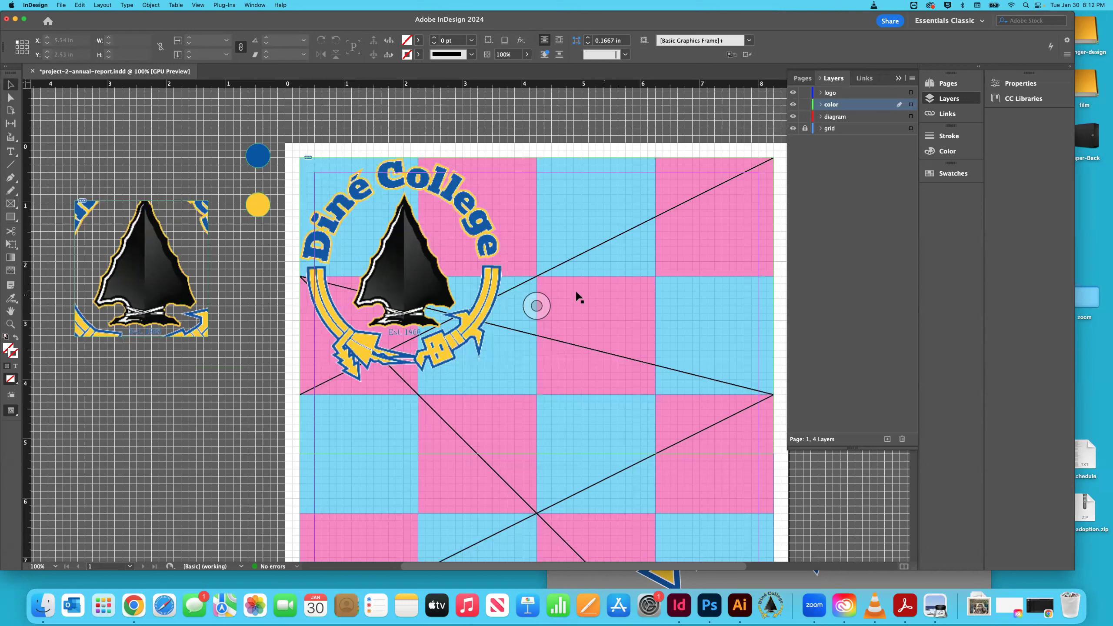
pyautogui.click(172, 227)
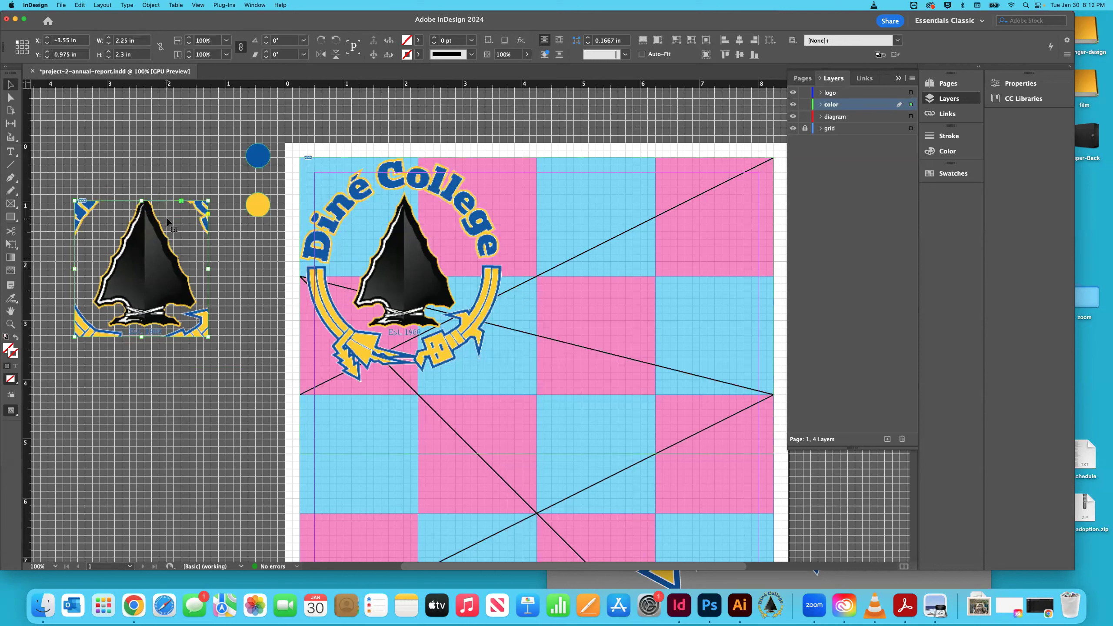
pyautogui.press('Delete')
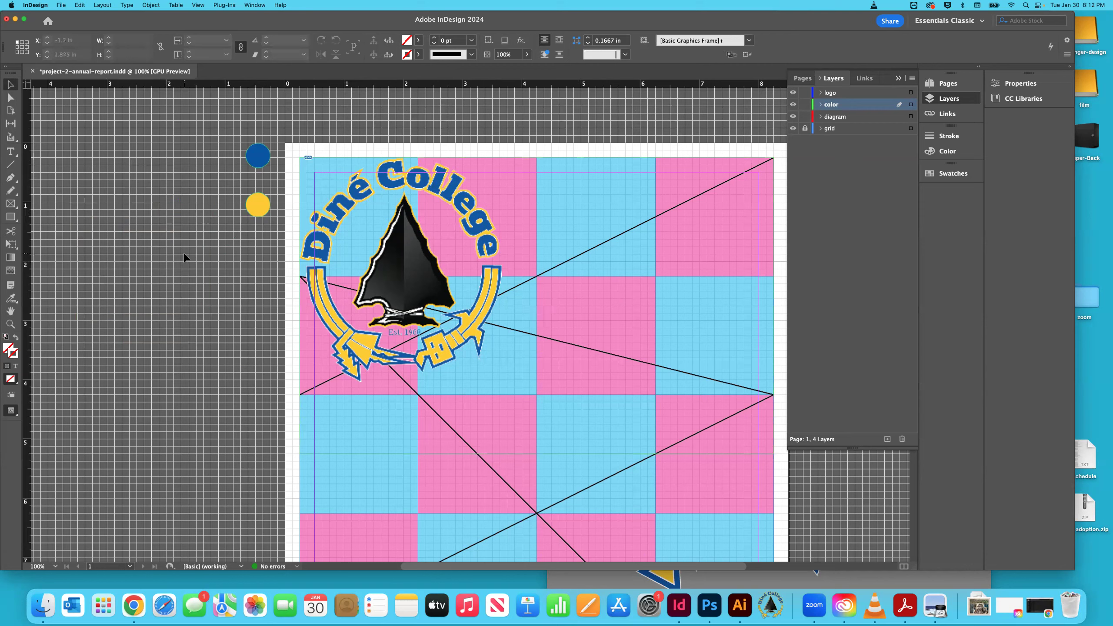
# Step: Toggle the grid layer's visibility off and on while viewing the whole cover page
pyautogui.press('super+minus')
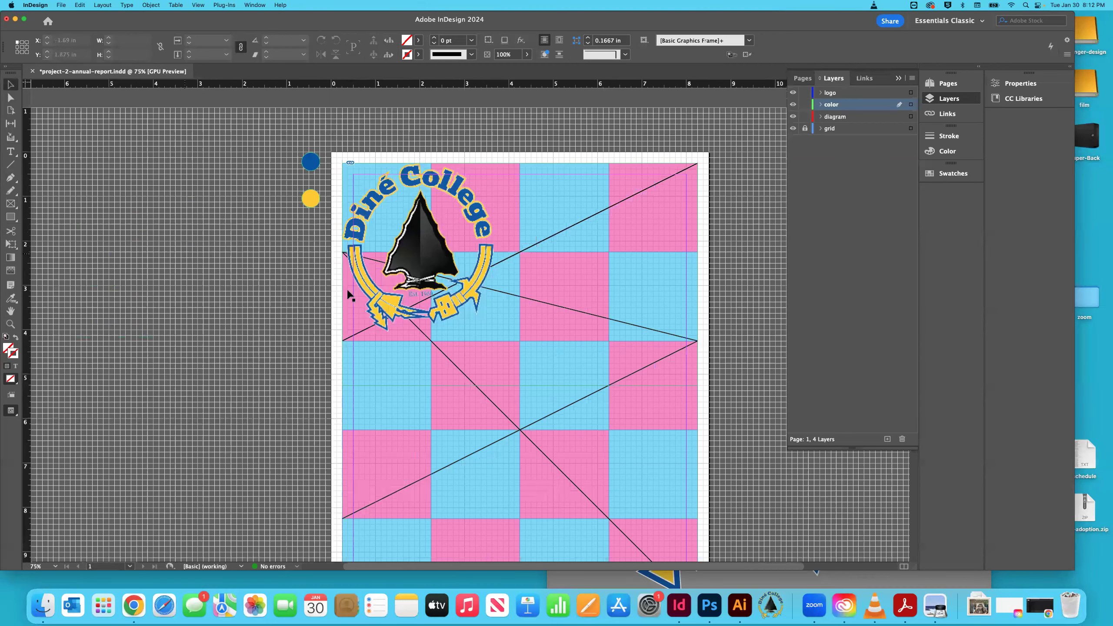
pyautogui.scroll(-3, 497, 293)
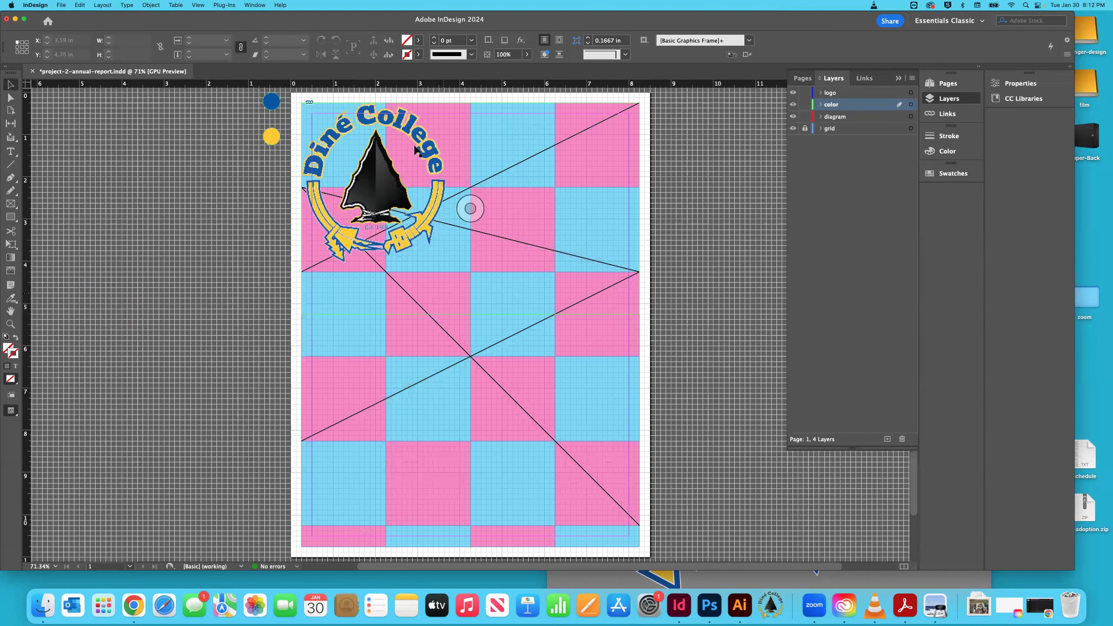
pyautogui.click(793, 129)
pyautogui.click(793, 129)
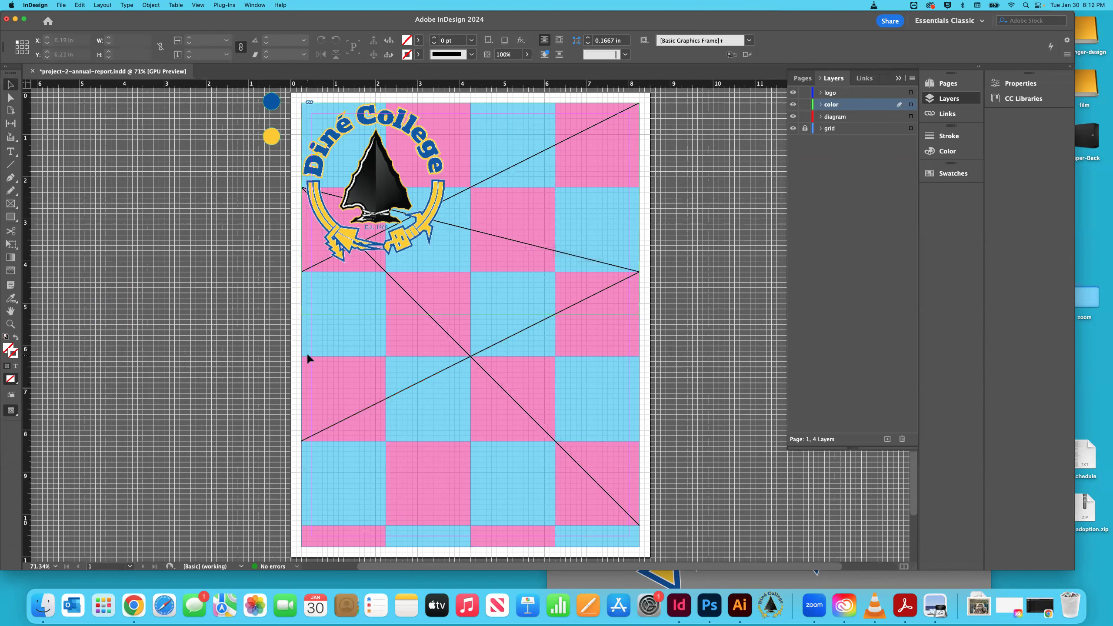
# Step: Extend the page logo's frame downward to a height of 5.375 in
pyautogui.press('super+equal')
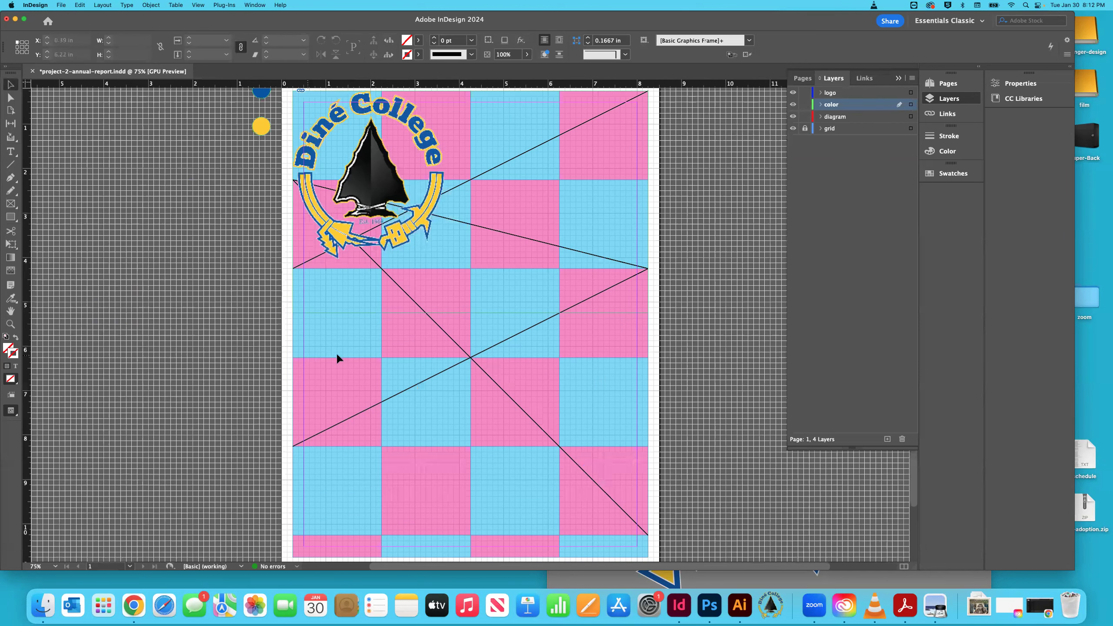
pyautogui.press('super+equal')
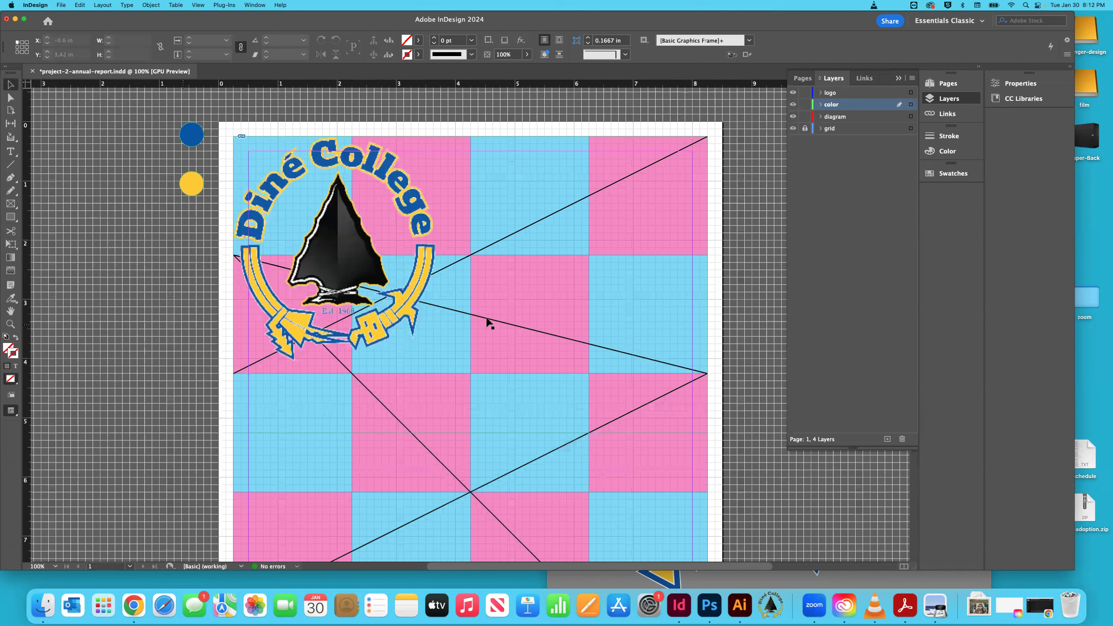
pyautogui.click(496, 323)
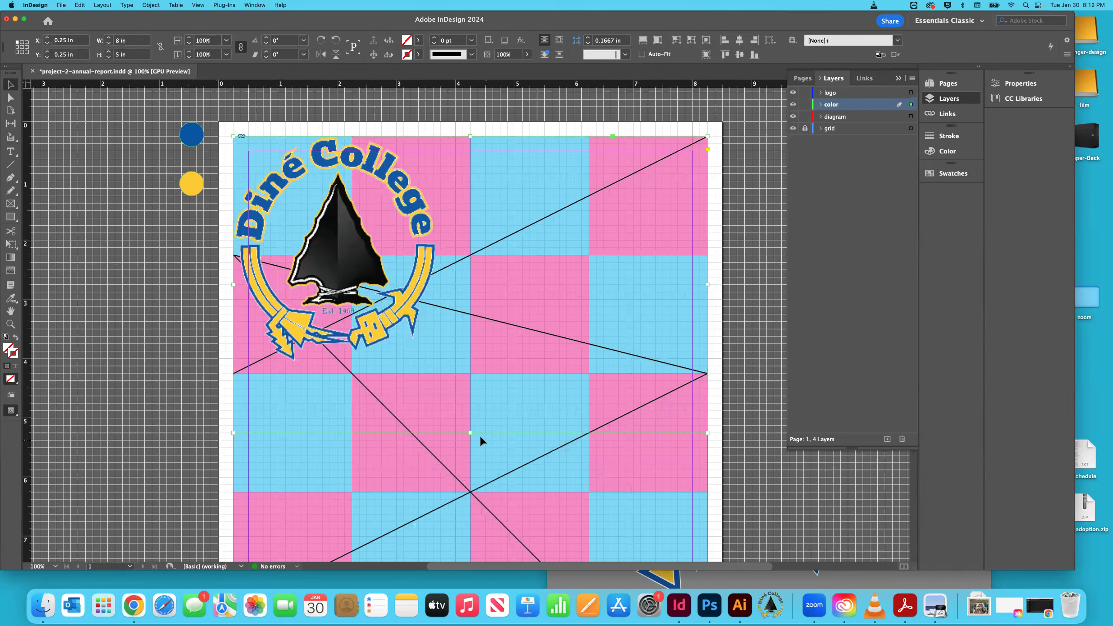
pyautogui.moveTo(470, 433); pyautogui.dragTo(466, 455)
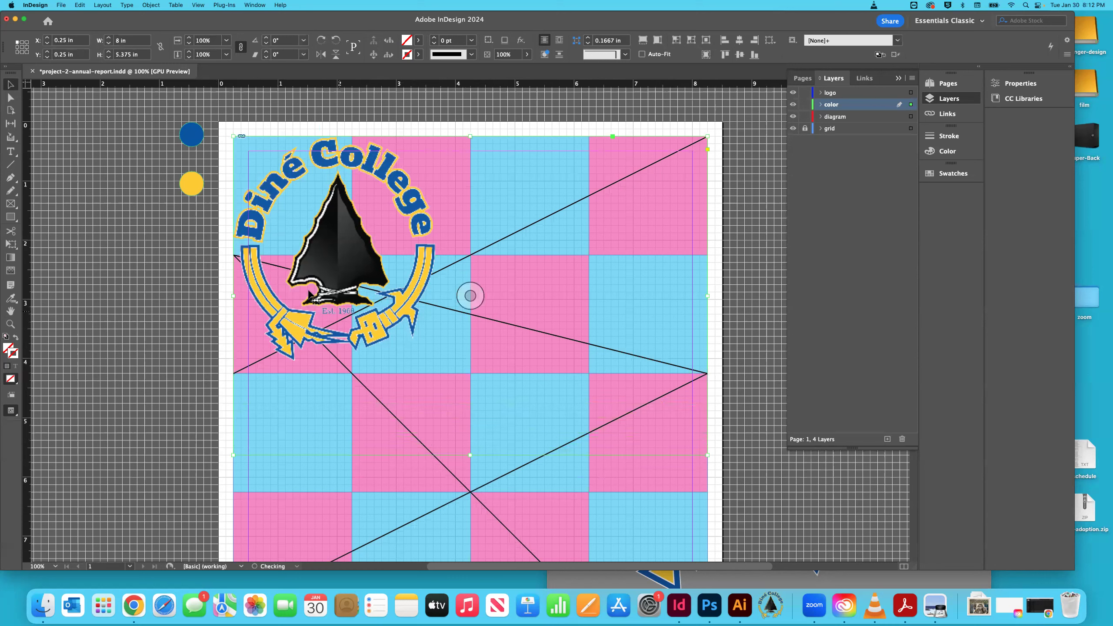
# Step: Apply Fill Frame Proportionally to the logo in its enlarged frame
pyautogui.click(154, 294)
pyautogui.click(485, 336)
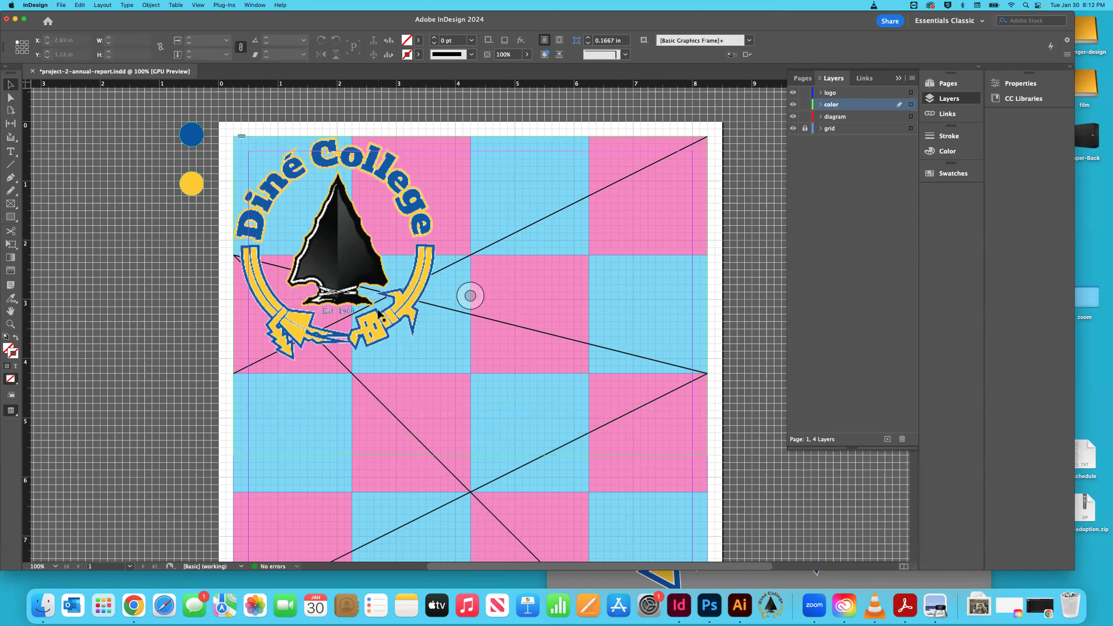
pyautogui.click(150, 6)
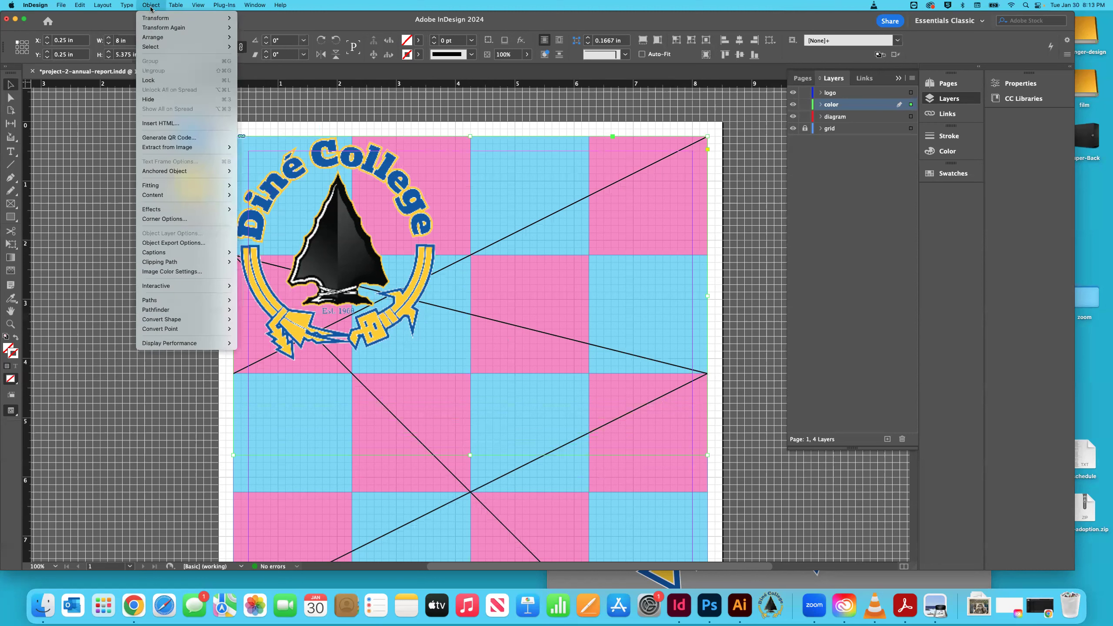
pyautogui.moveTo(164, 189)
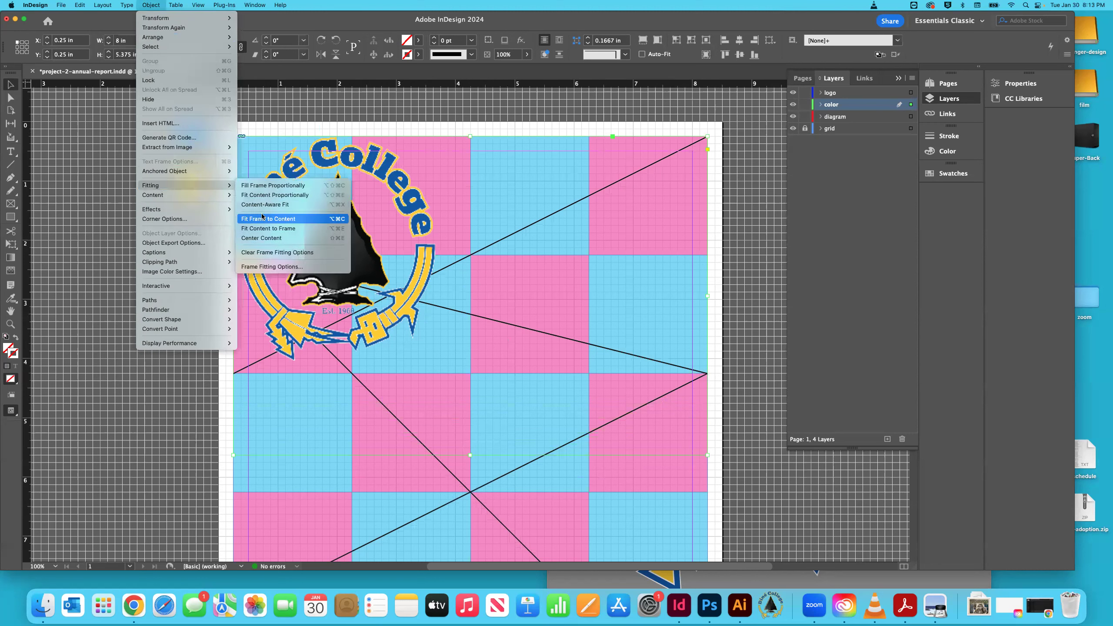
pyautogui.click(265, 188)
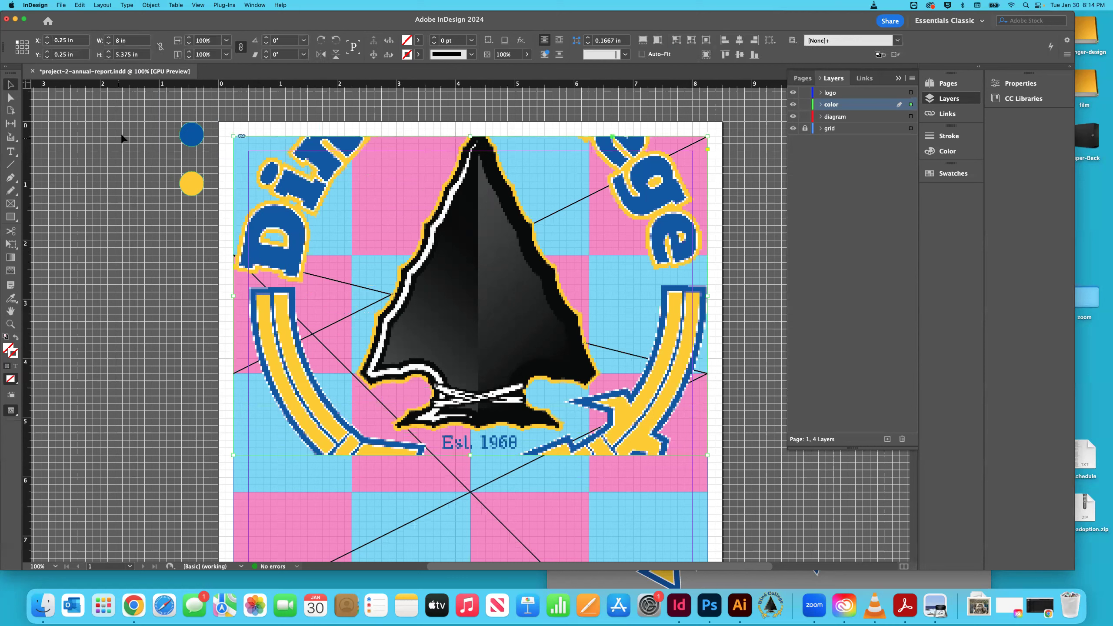
# Step: Apply Fit Content Proportionally to scale the whole logo inside the enlarged frame
pyautogui.click(151, 5)
pyautogui.moveTo(211, 185)
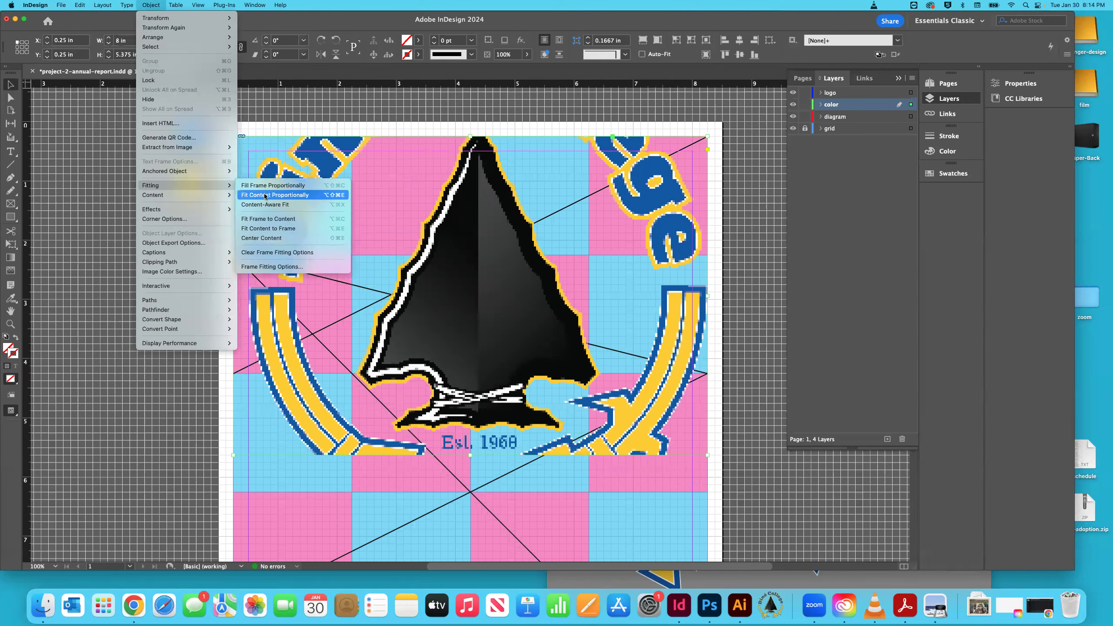
pyautogui.click(265, 196)
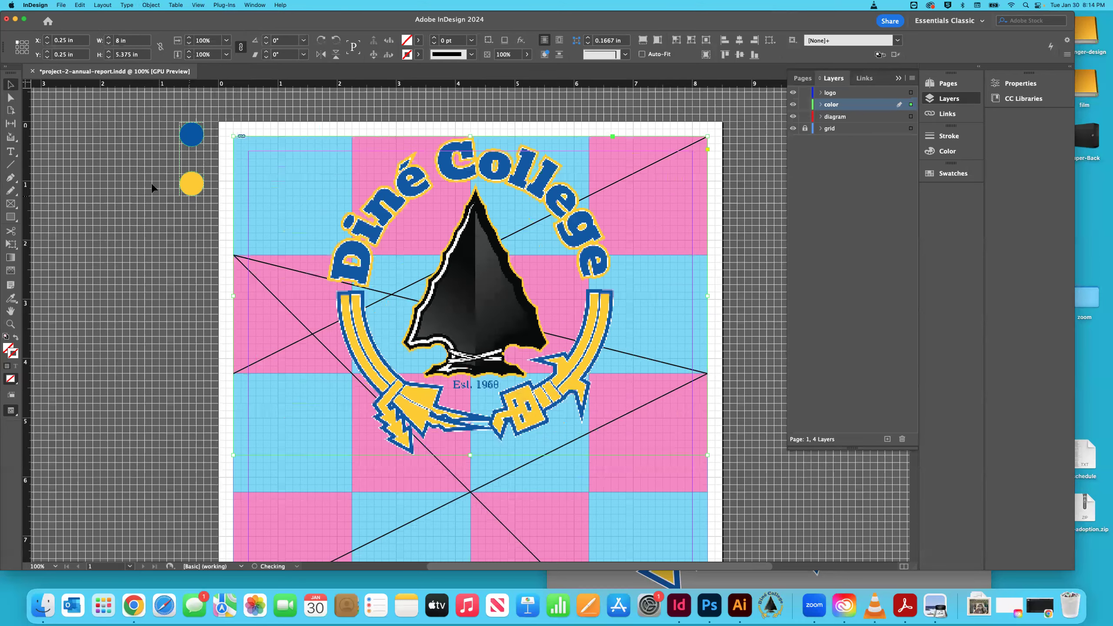
pyautogui.click(127, 181)
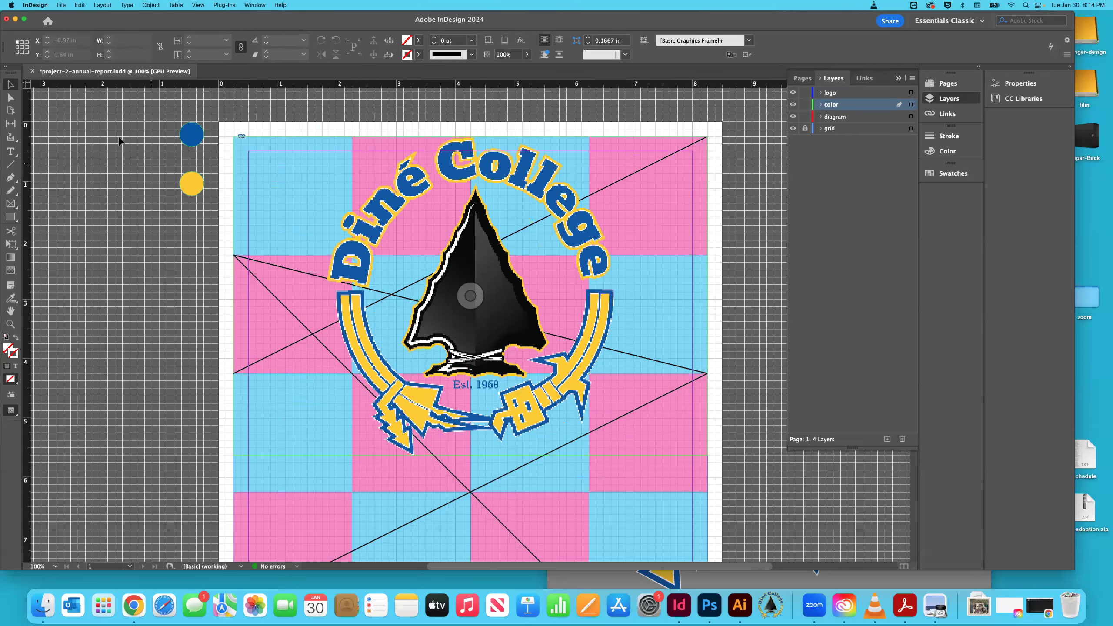
# Step: Reduce the logo frame to 4 in wide and about 4 in high, matching the first 2 × 2 block of grid squares
pyautogui.click(362, 237)
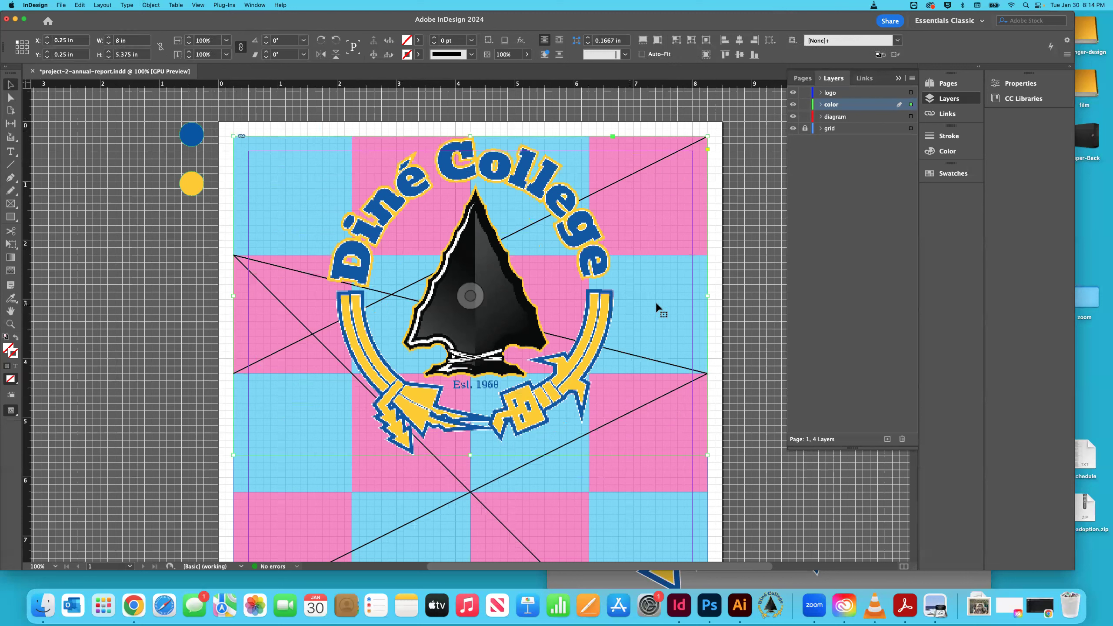
pyautogui.moveTo(708, 297); pyautogui.dragTo(470, 287)
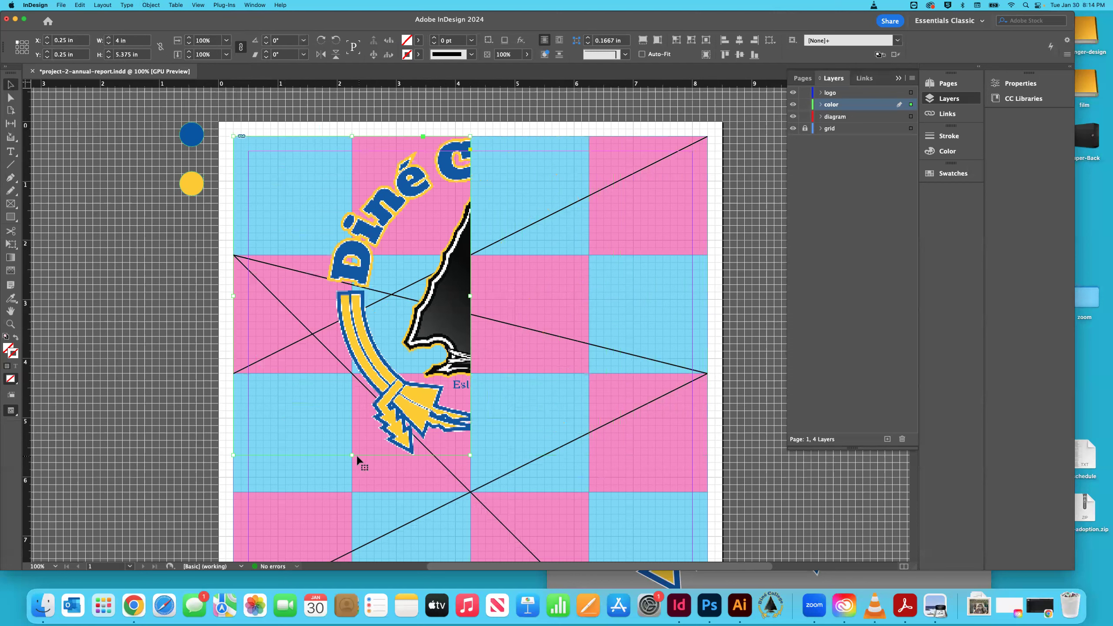
pyautogui.moveTo(352, 454); pyautogui.dragTo(350, 373)
pyautogui.click(187, 377)
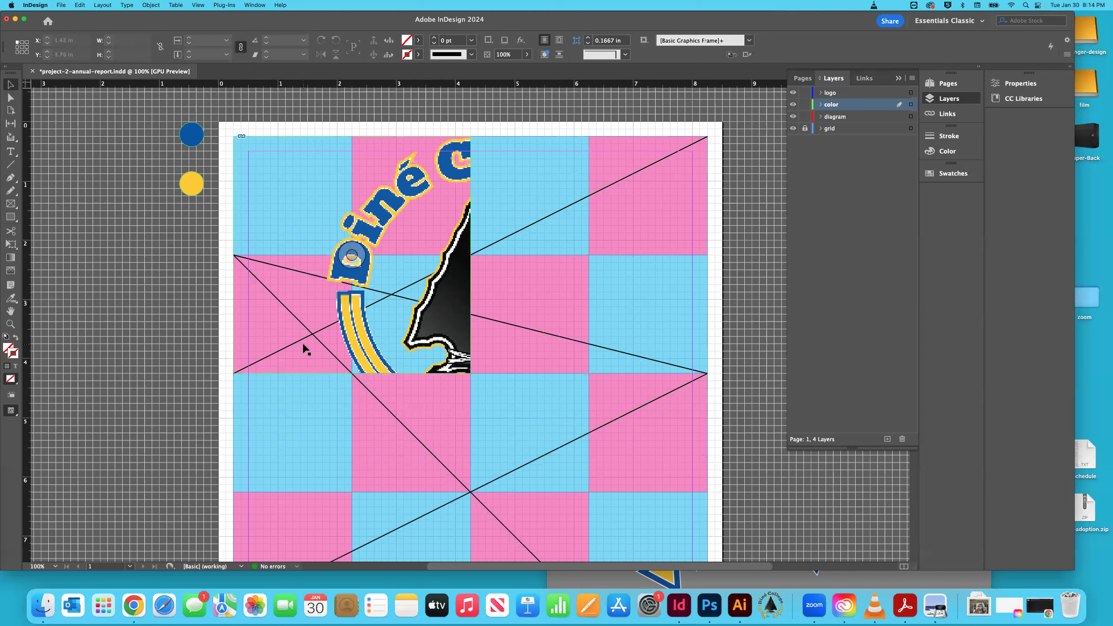
# Step: Fit the logo proportionally inside its reduced frame and review the full cover page
pyautogui.click(419, 297)
pyautogui.click(151, 5)
pyautogui.moveTo(169, 187)
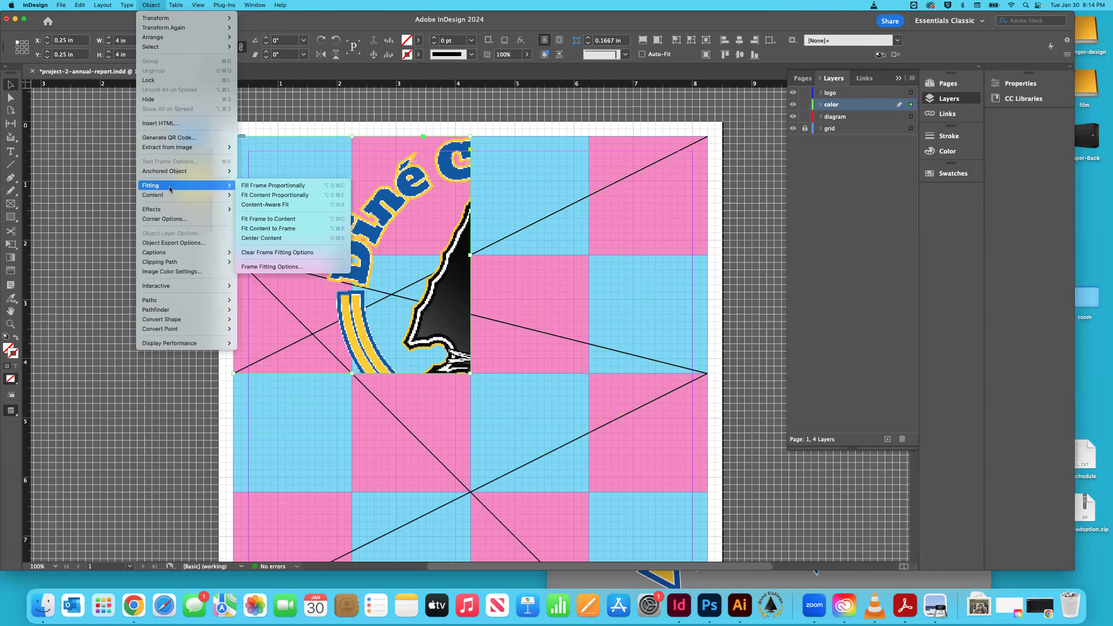
pyautogui.press('Return')
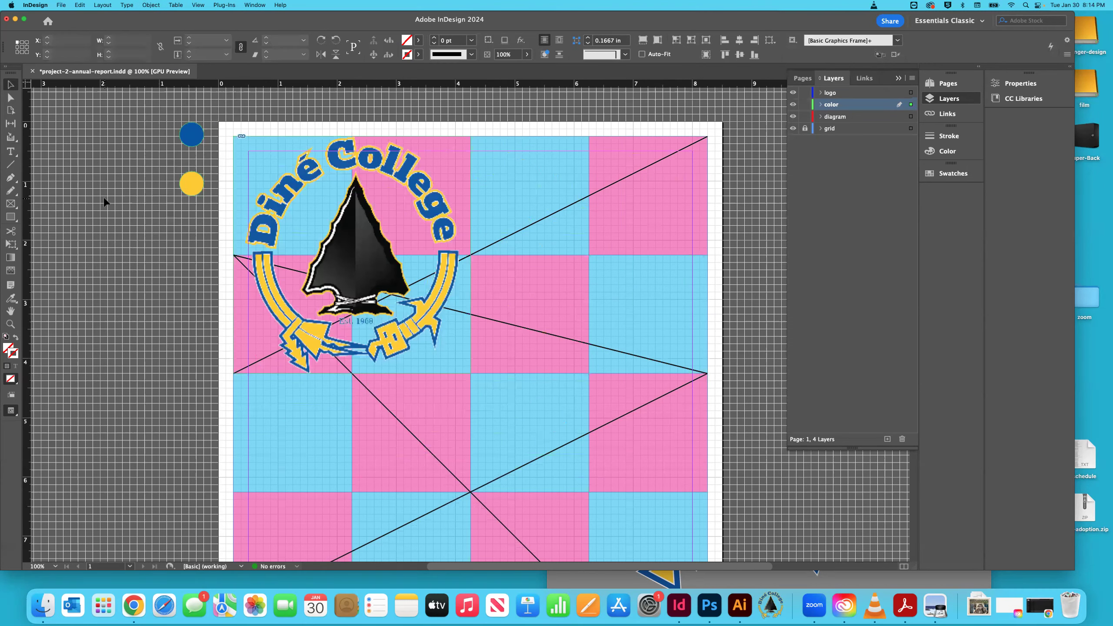
pyautogui.scroll(-2, 104, 202)
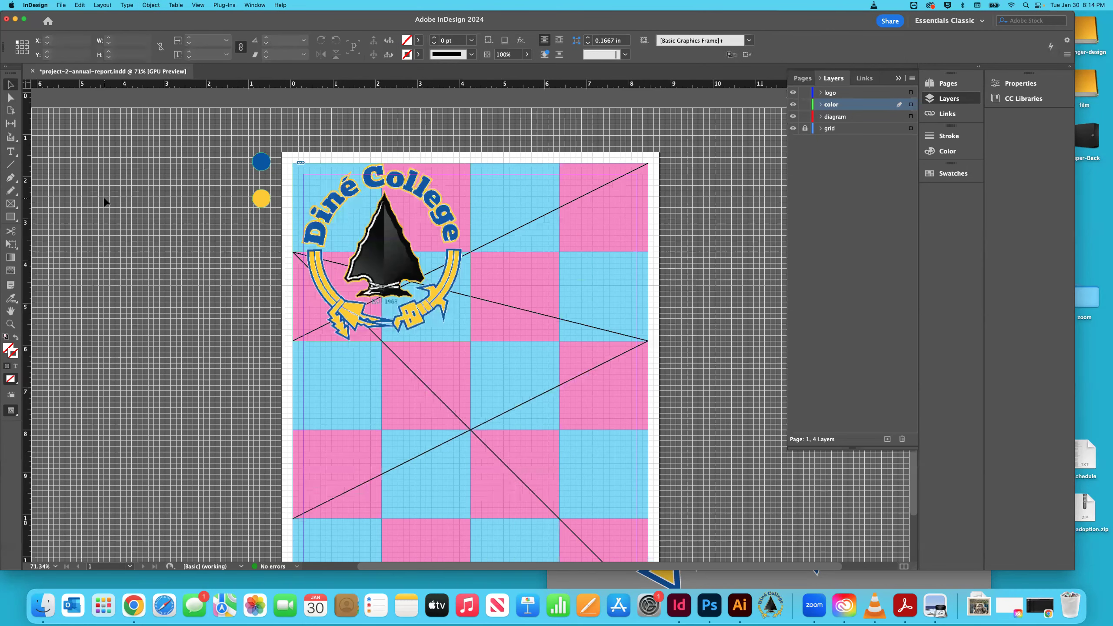
pyautogui.scroll(-1, 104, 202)
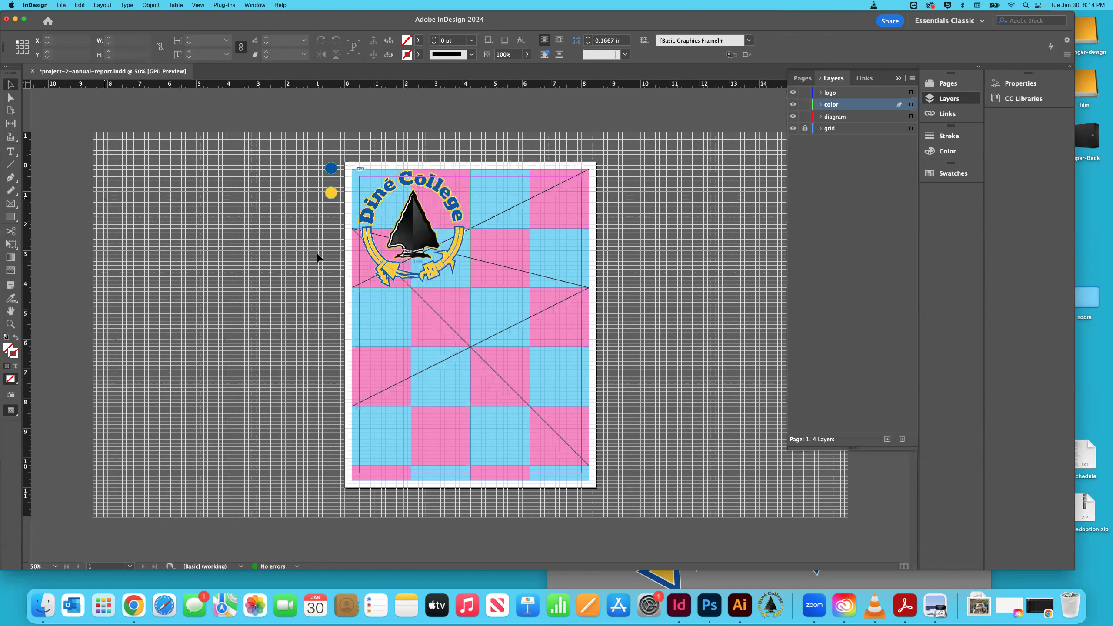
# Step: Reduce the logo frame to 2 × 2 in so it covers only the first grid square
pyautogui.press('super+1')
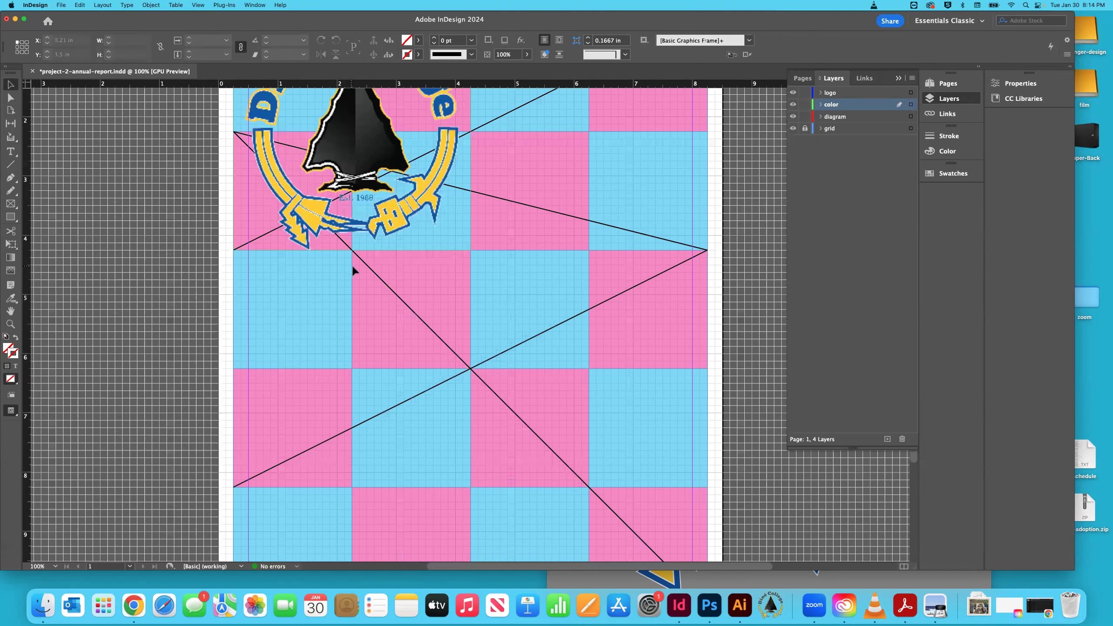
pyautogui.scroll(5, 399, 304)
pyautogui.click(351, 303)
pyautogui.moveTo(350, 307); pyautogui.dragTo(350, 298)
pyautogui.moveTo(452, 237); pyautogui.dragTo(352, 238)
pyautogui.click(190, 274)
# Step: Fit the whole logo proportionally inside its 2 × 2 in frame and review the full cover page
pyautogui.click(271, 262)
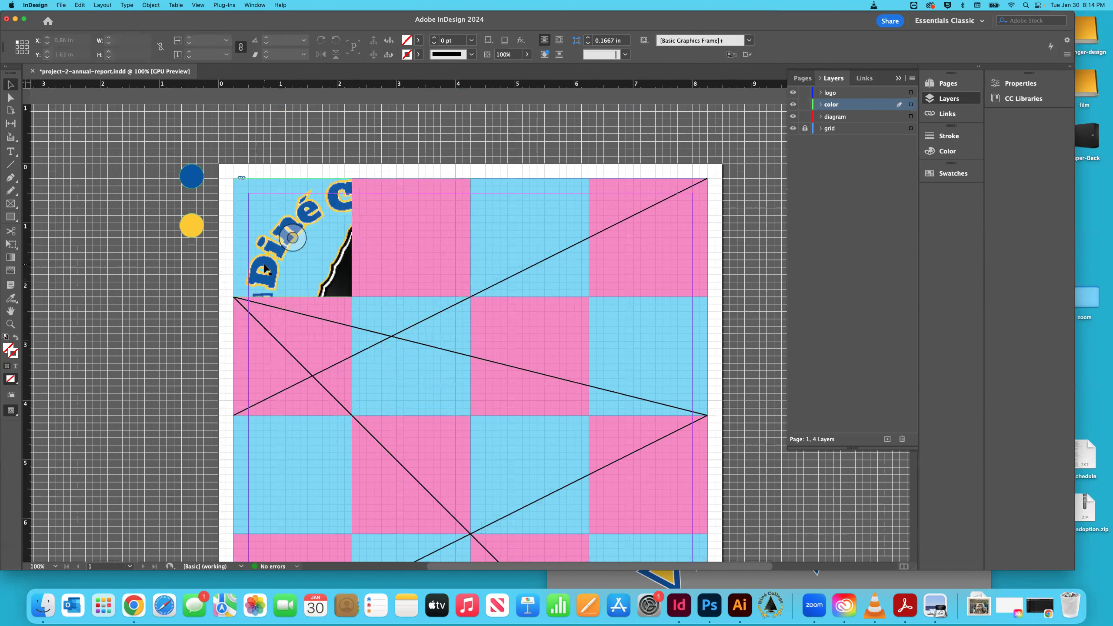
pyautogui.click(151, 5)
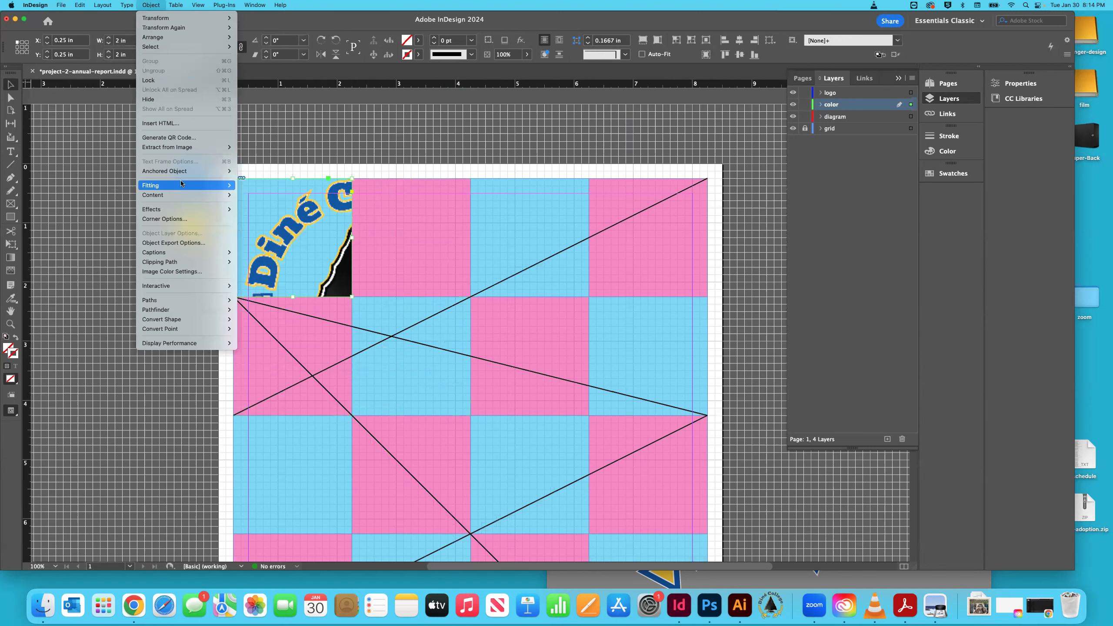
pyautogui.click(272, 196)
pyautogui.click(84, 224)
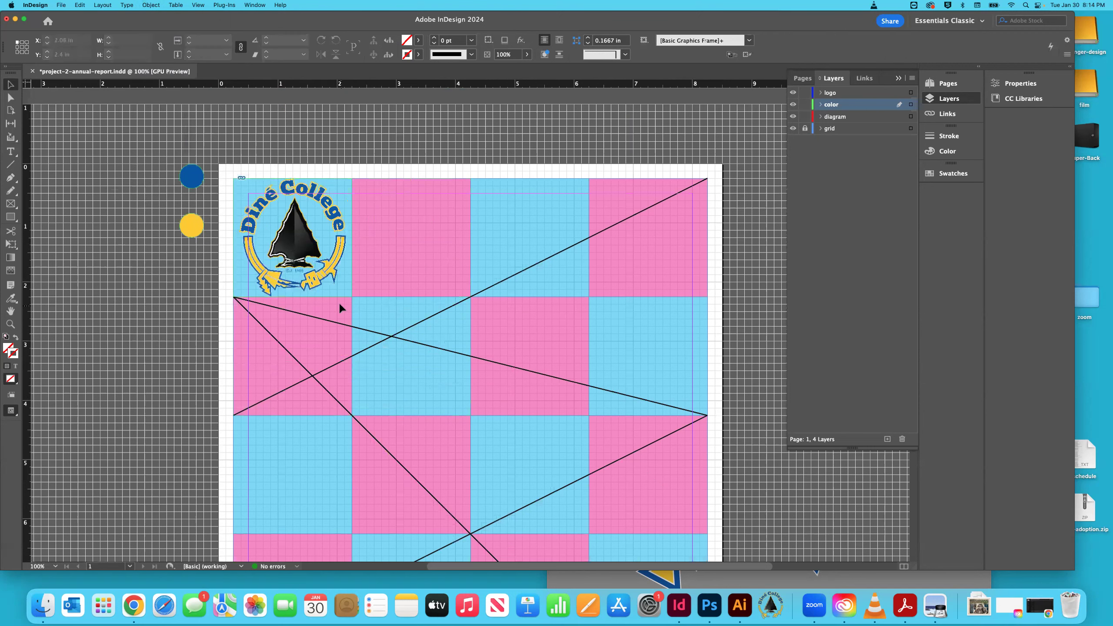
pyautogui.press('super+0')
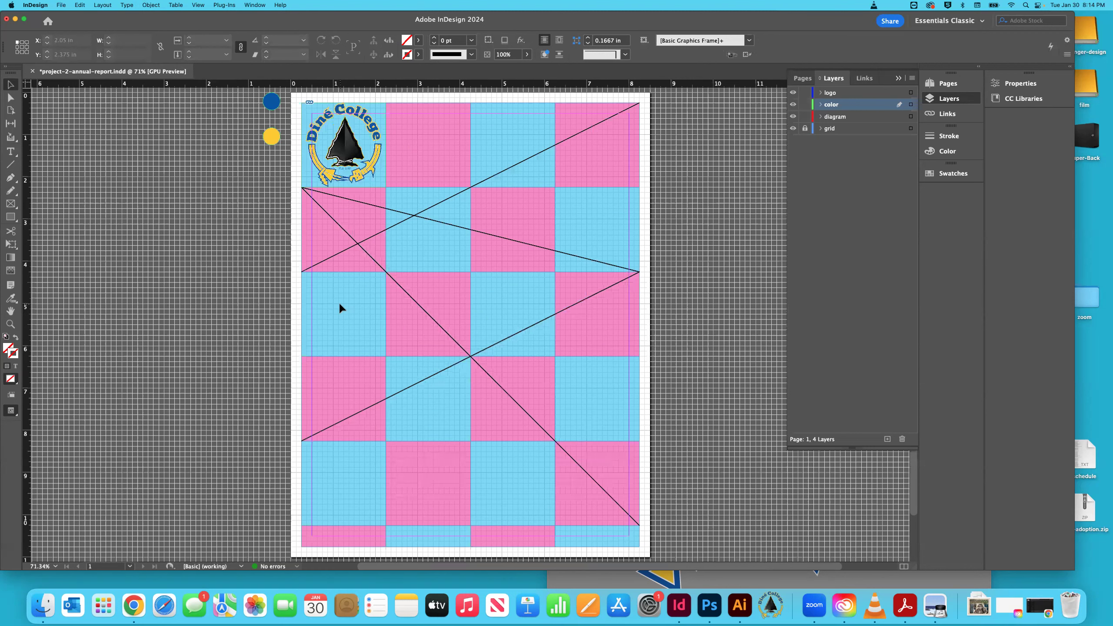
pyautogui.press('super+minus')
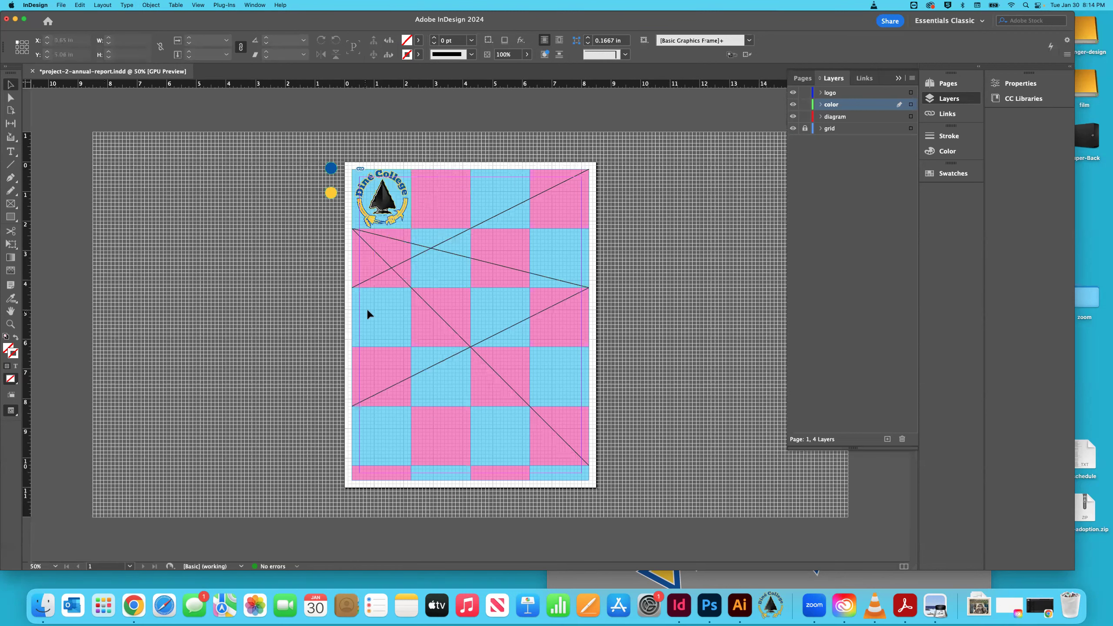
# Step: Duplicate the logo into the first square of the fifth grid row, at X 0.25 in, Y 8.25 in
pyautogui.click(388, 227)
pyautogui.press('super+v')
pyautogui.moveTo(454, 337); pyautogui.dragTo(355, 440)
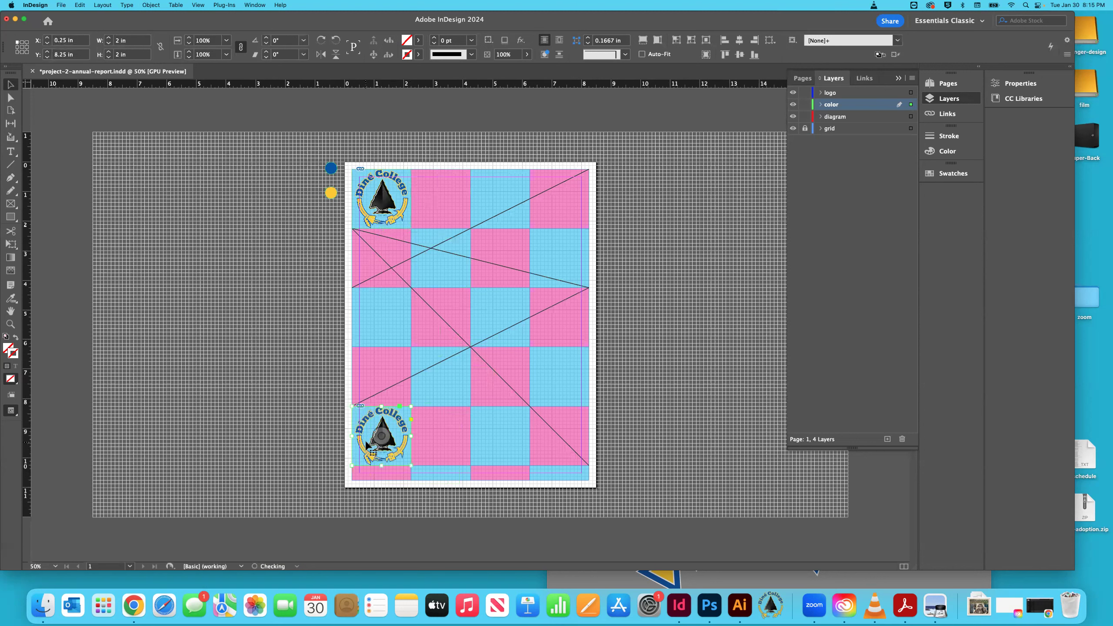
pyautogui.click(287, 426)
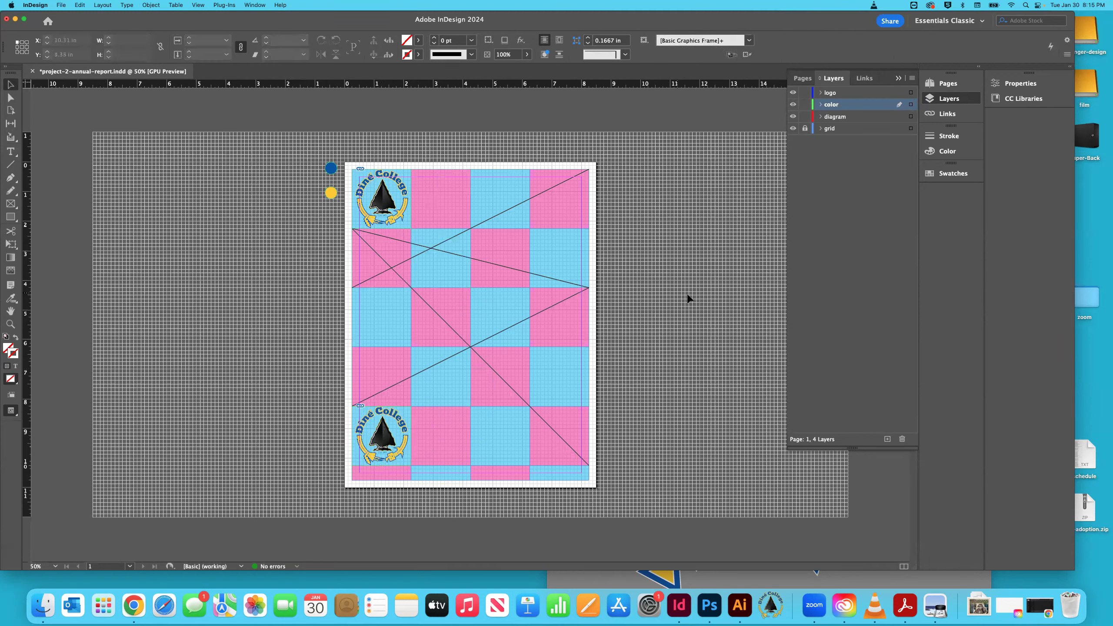
# Step: Select both logos and toggle the color layer's visibility to check which layer they sit on
pyautogui.click(396, 214)
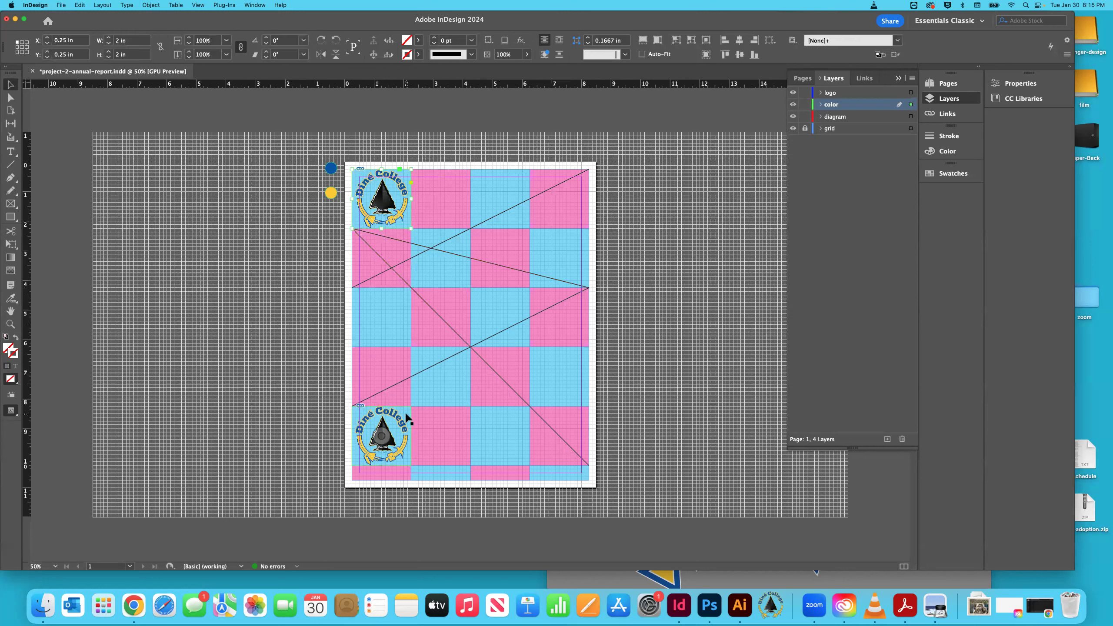
pyautogui.keyDown('shift'); pyautogui.click(381, 441); pyautogui.keyUp('shift')
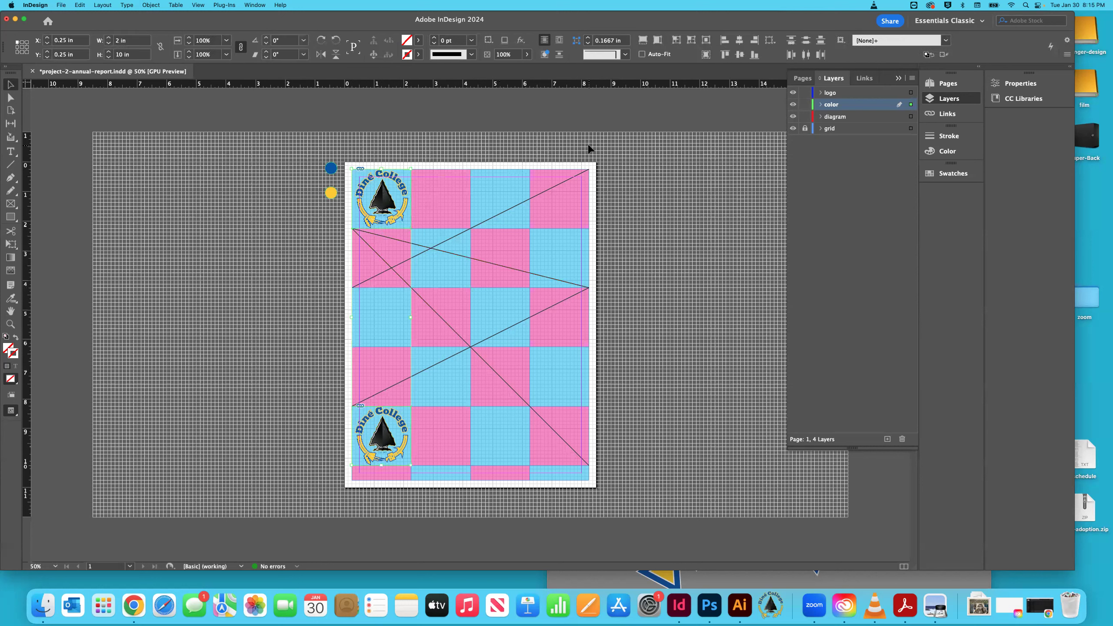
pyautogui.click(794, 105)
pyautogui.click(793, 105)
pyautogui.click(794, 105)
pyautogui.click(794, 106)
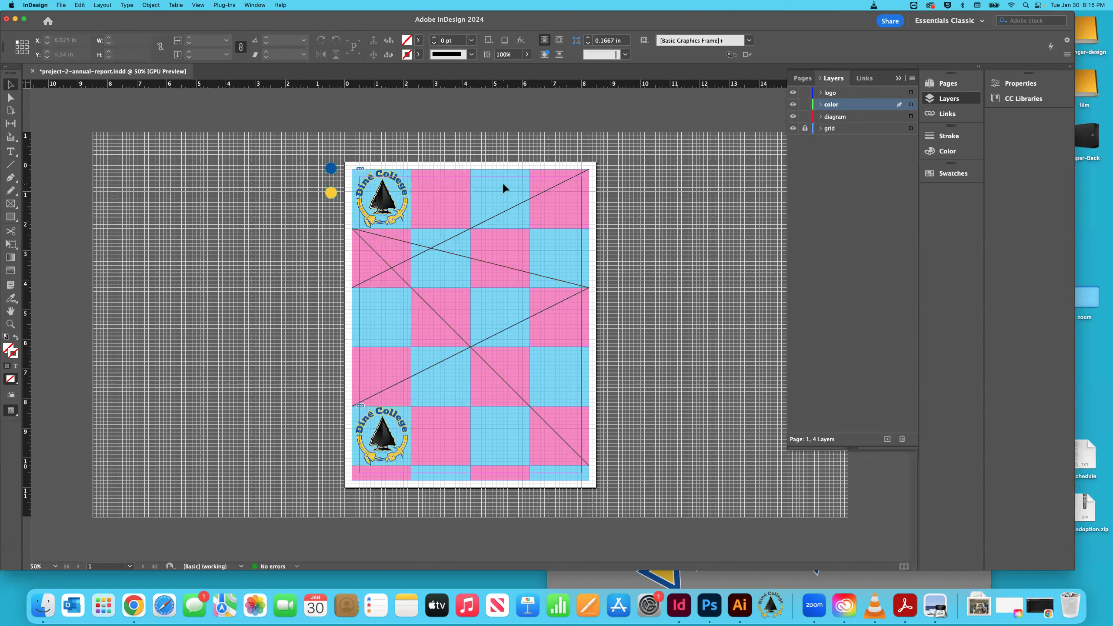
pyautogui.click(403, 222)
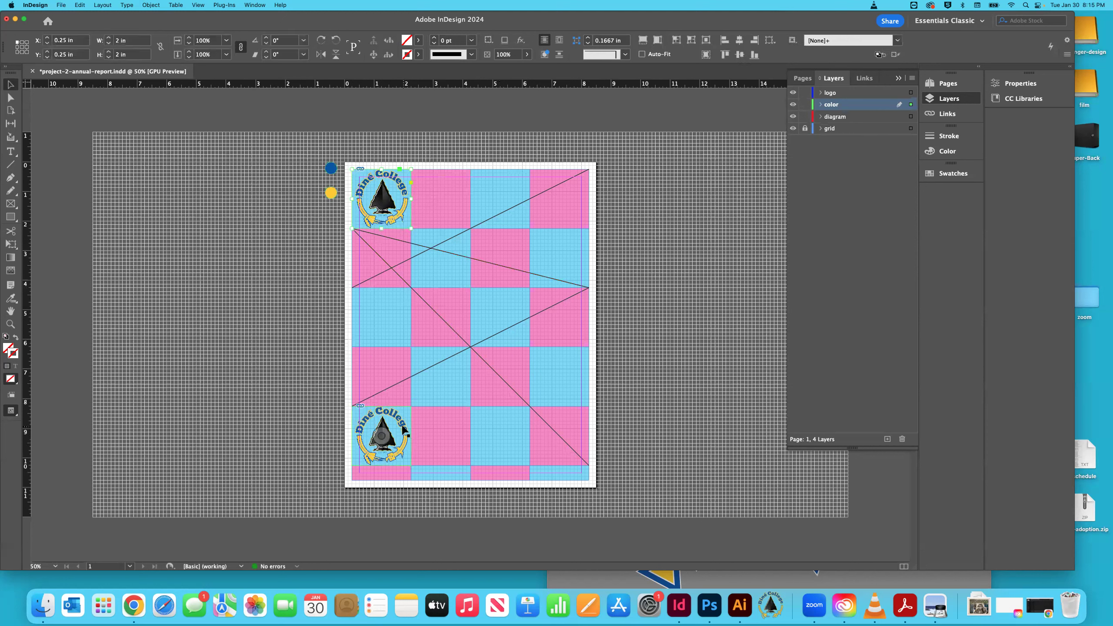
pyautogui.keyDown('shift'); pyautogui.click(400, 434); pyautogui.keyUp('shift')
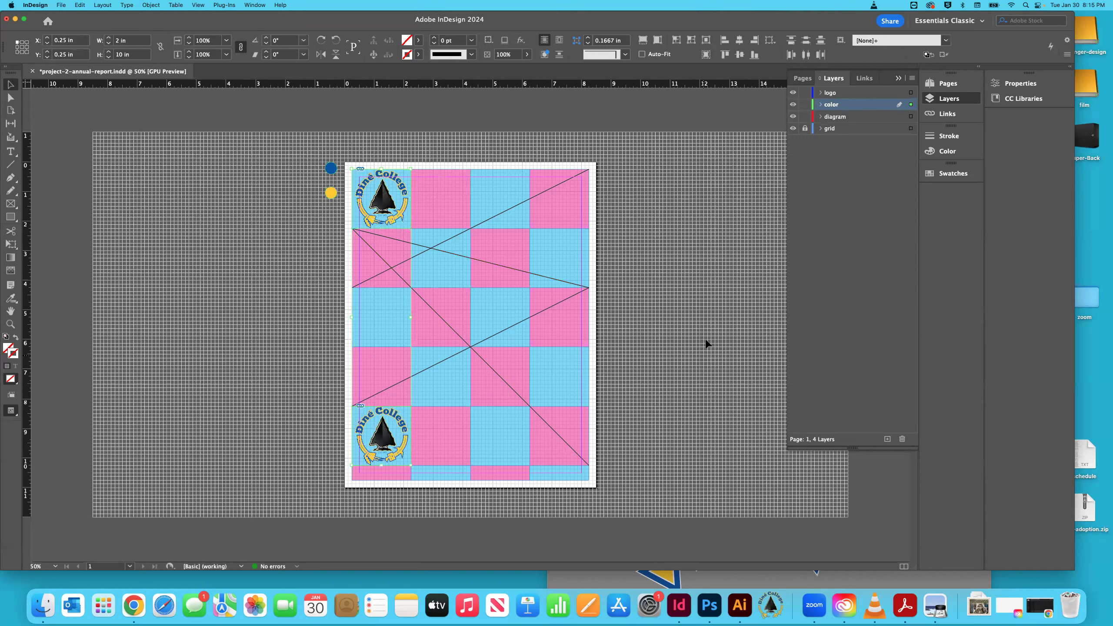
pyautogui.click(390, 206)
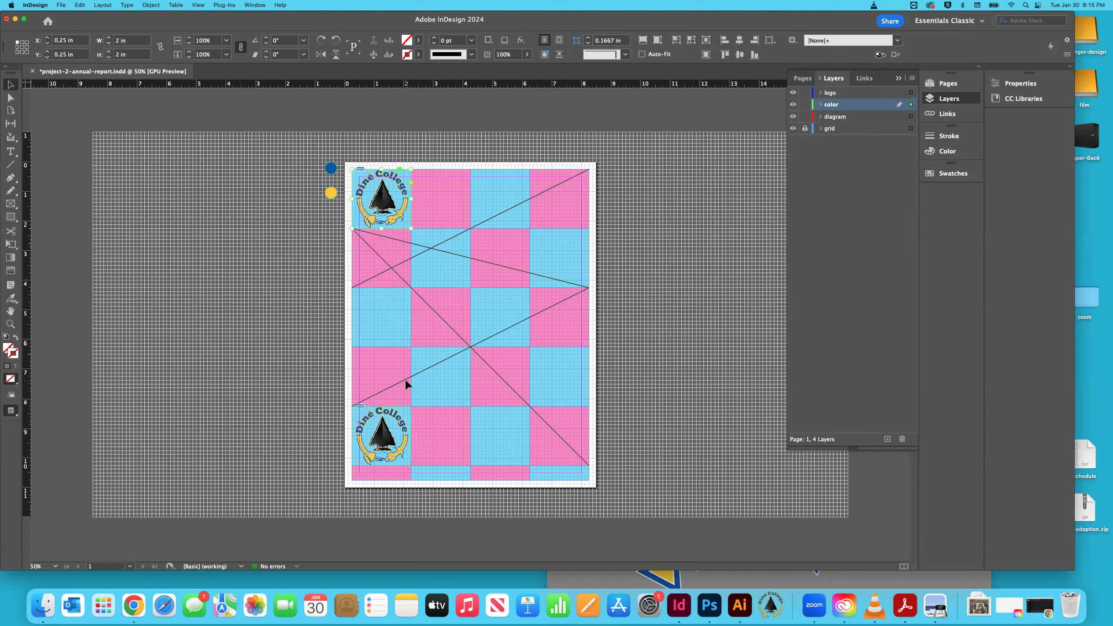
pyautogui.keyDown('shift'); pyautogui.click(402, 422); pyautogui.keyUp('shift')
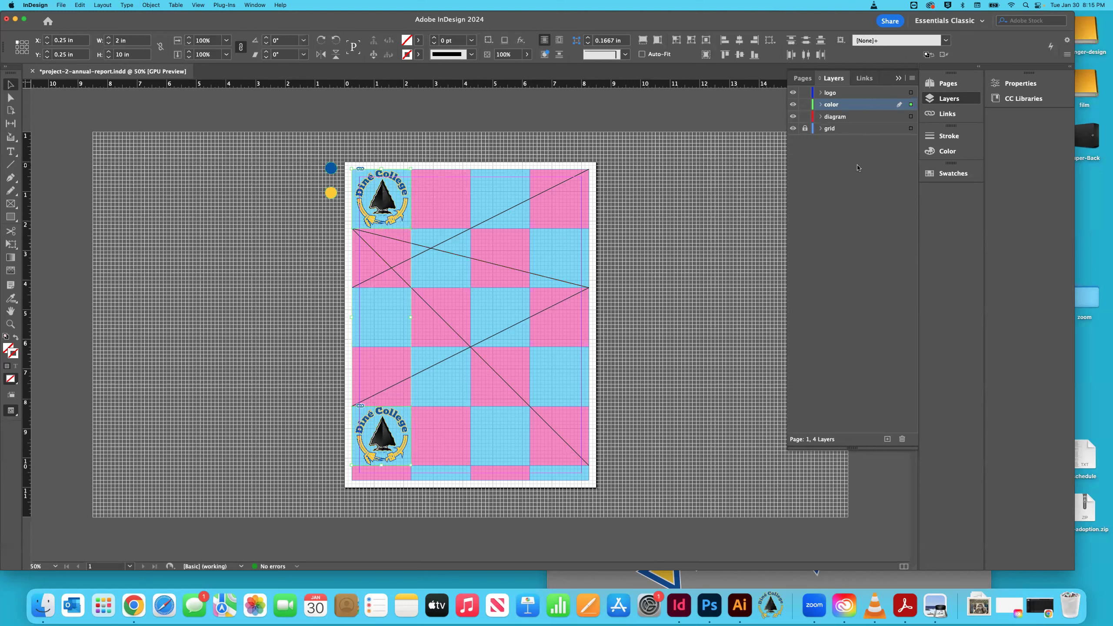
pyautogui.click(793, 105)
pyautogui.click(793, 105)
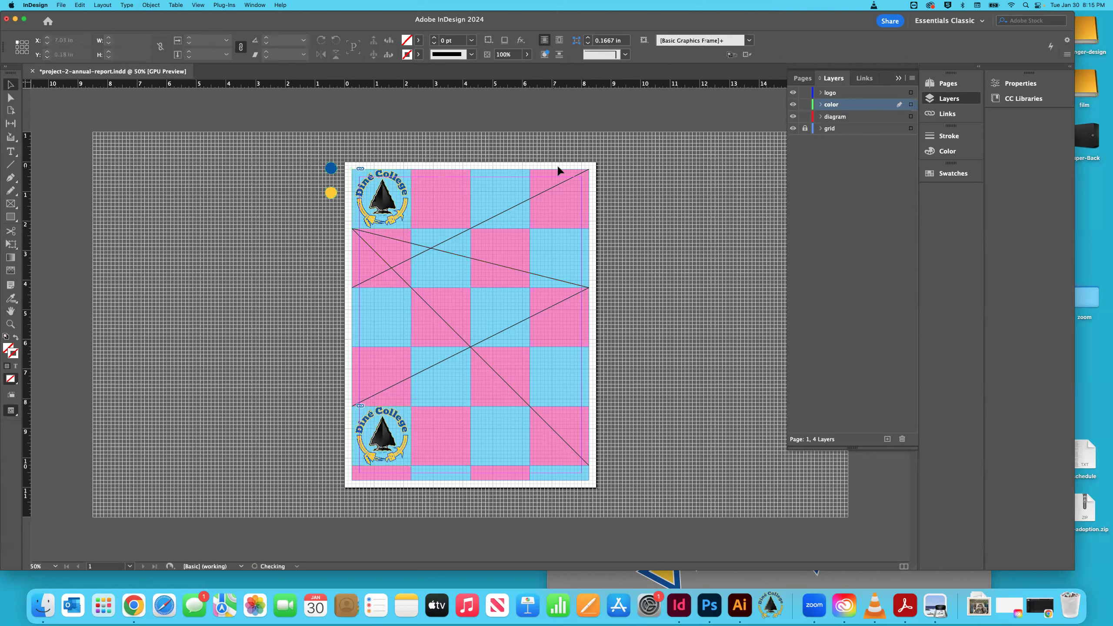
# Step: Move both logos from the color layer to the logo layer and lock the color layer
pyautogui.click(407, 214)
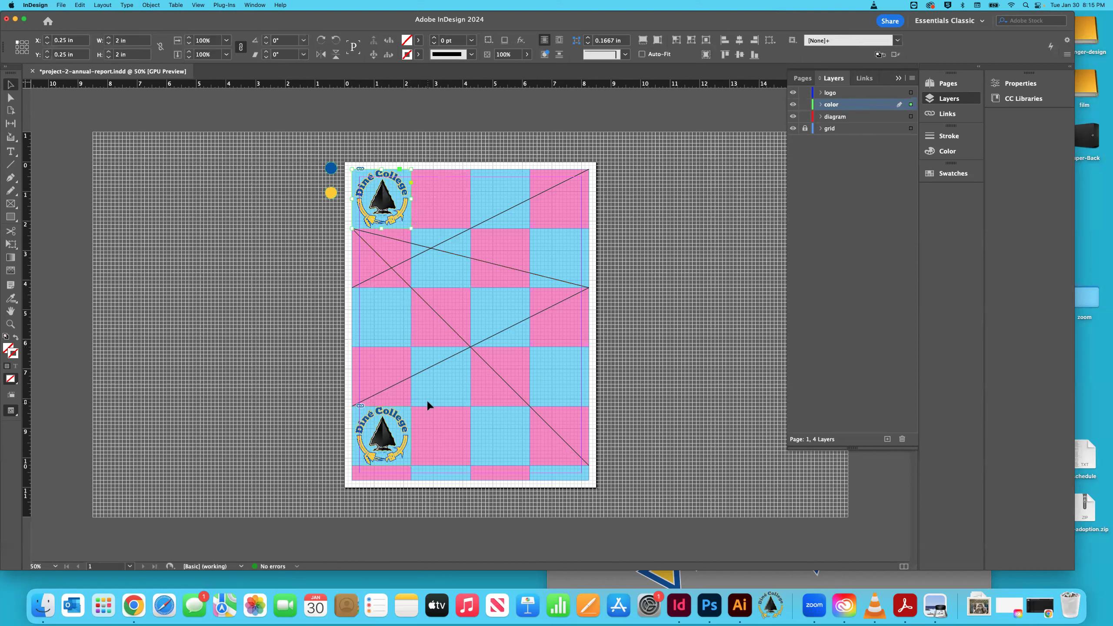
pyautogui.keyDown('shift'); pyautogui.click(407, 432); pyautogui.keyUp('shift')
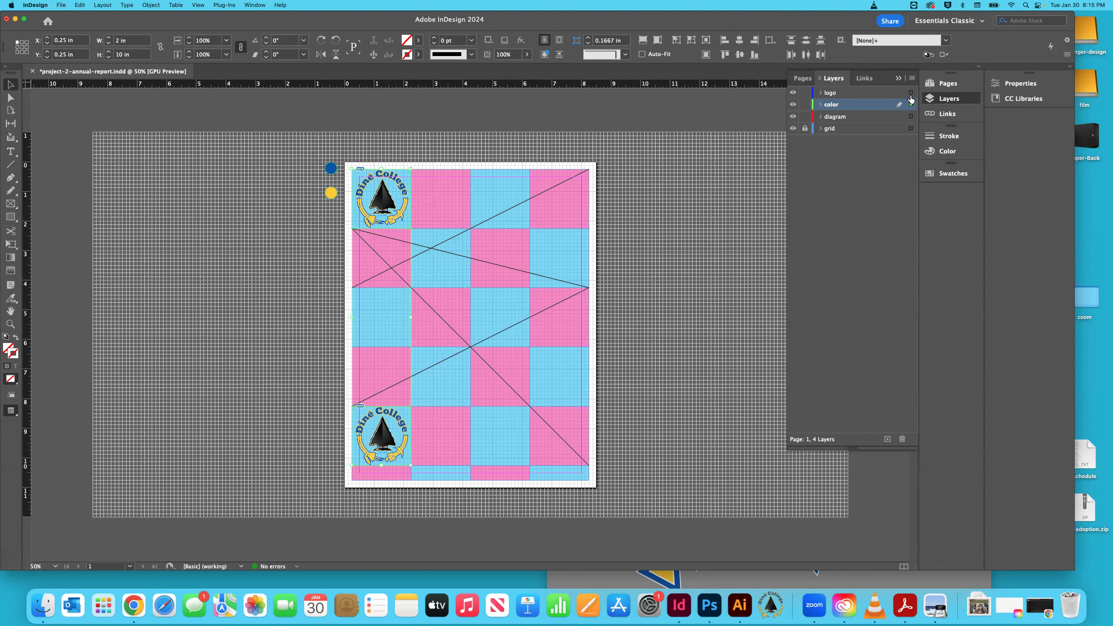
pyautogui.click(910, 94)
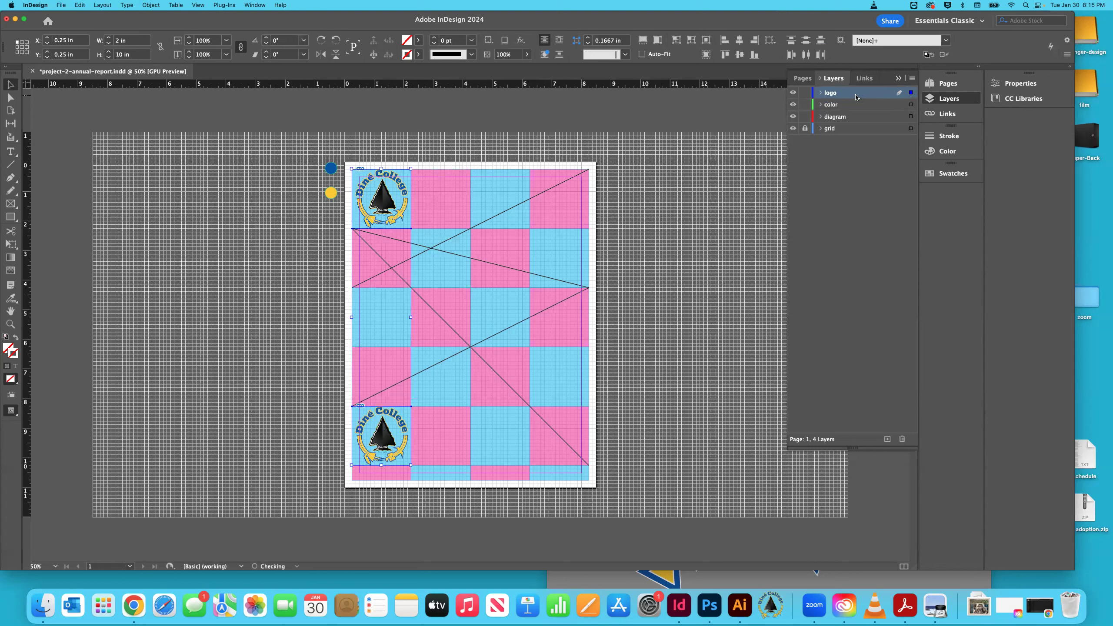
pyautogui.click(805, 105)
# Step: Toggle the logo layer's visibility to check that it holds both logos
pyautogui.click(793, 93)
pyautogui.click(793, 93)
pyautogui.click(793, 93)
pyautogui.click(793, 93)
pyautogui.click(793, 93)
pyautogui.click(793, 93)
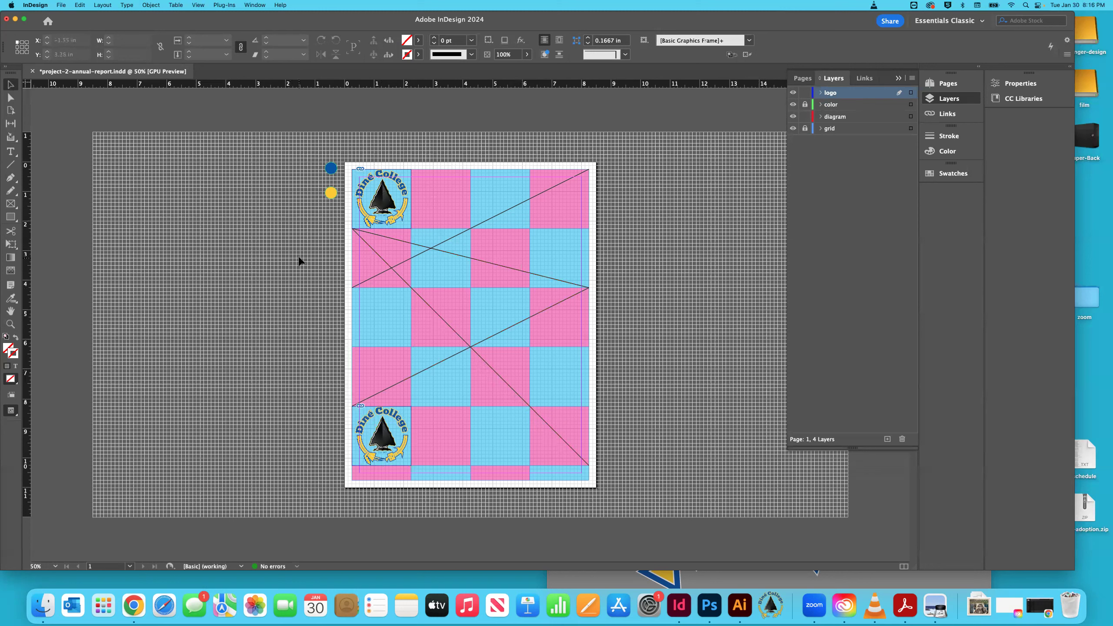
# Step: Switch to Acrobat and review the project brief's cover text and design requirements on page 2
pyautogui.press('super+Tab')
pyautogui.click(449, 301)
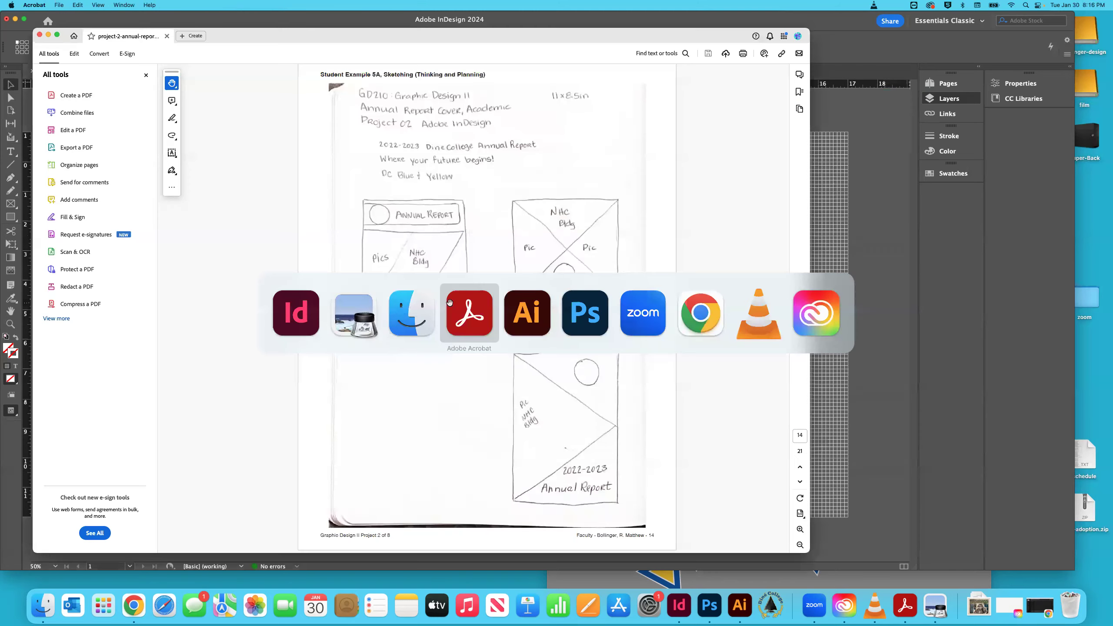
pyautogui.scroll(15, 456, 301)
pyautogui.scroll(20, 461, 300)
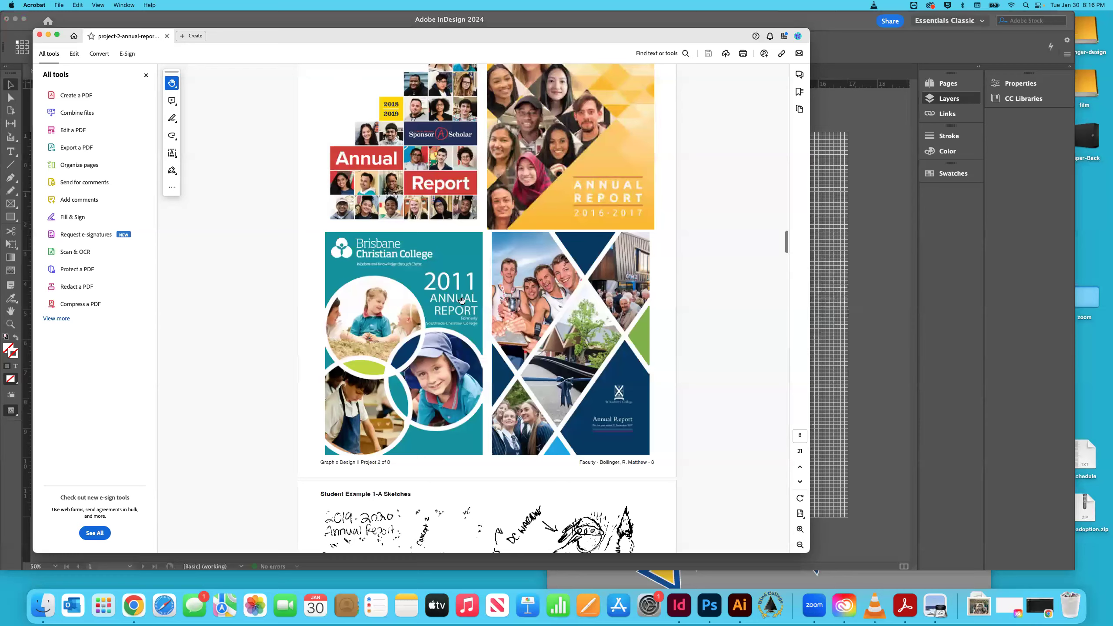
pyautogui.scroll(20, 461, 300)
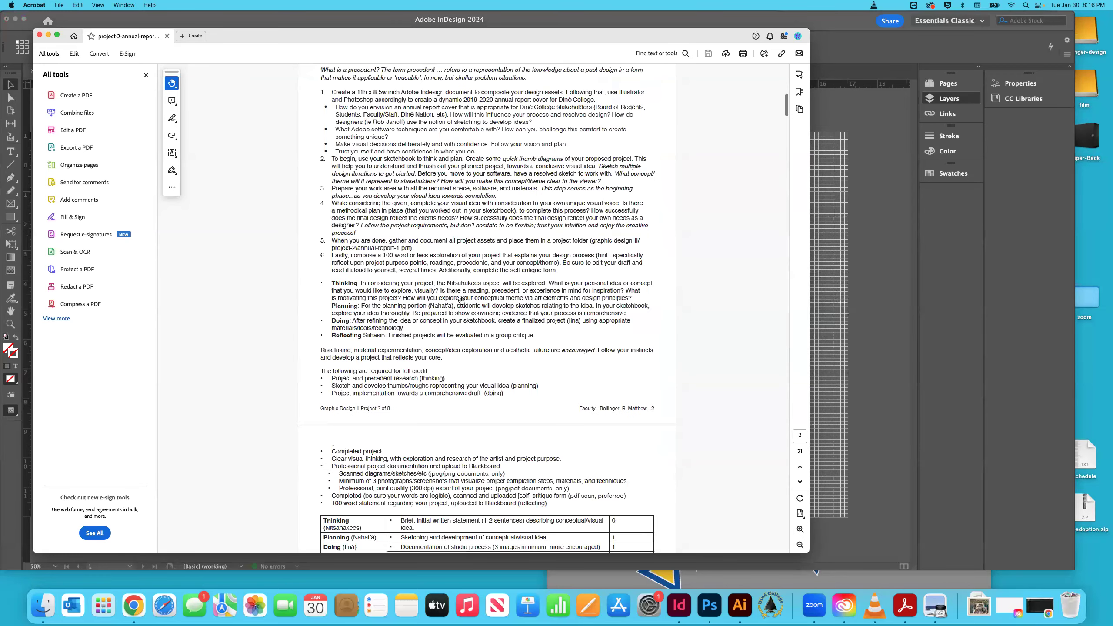
pyautogui.scroll(8, 461, 300)
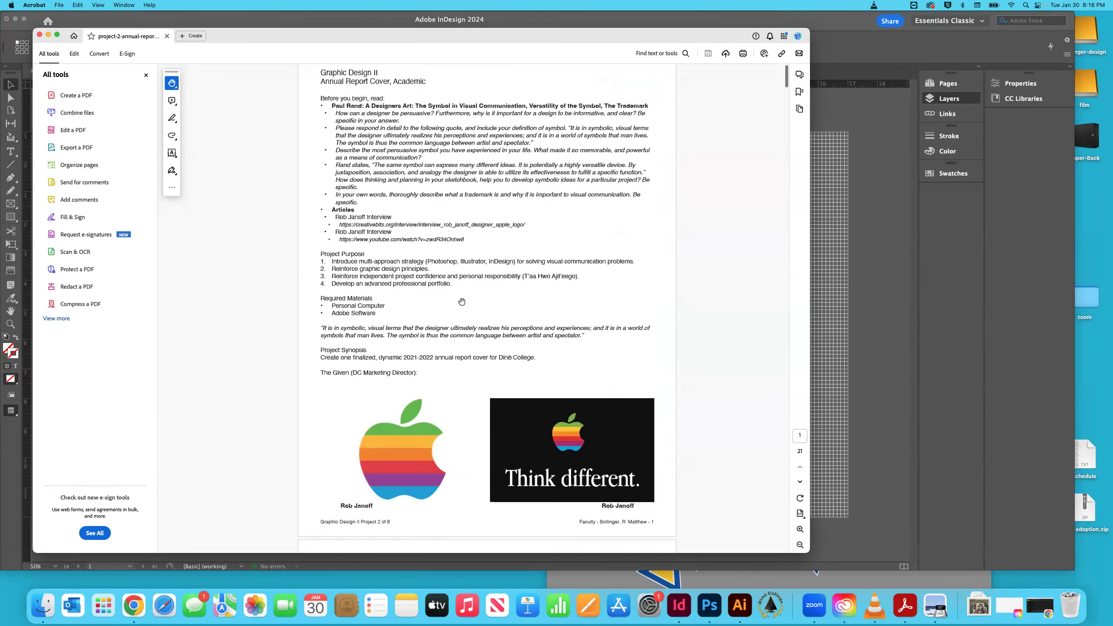
pyautogui.scroll(-3, 462, 301)
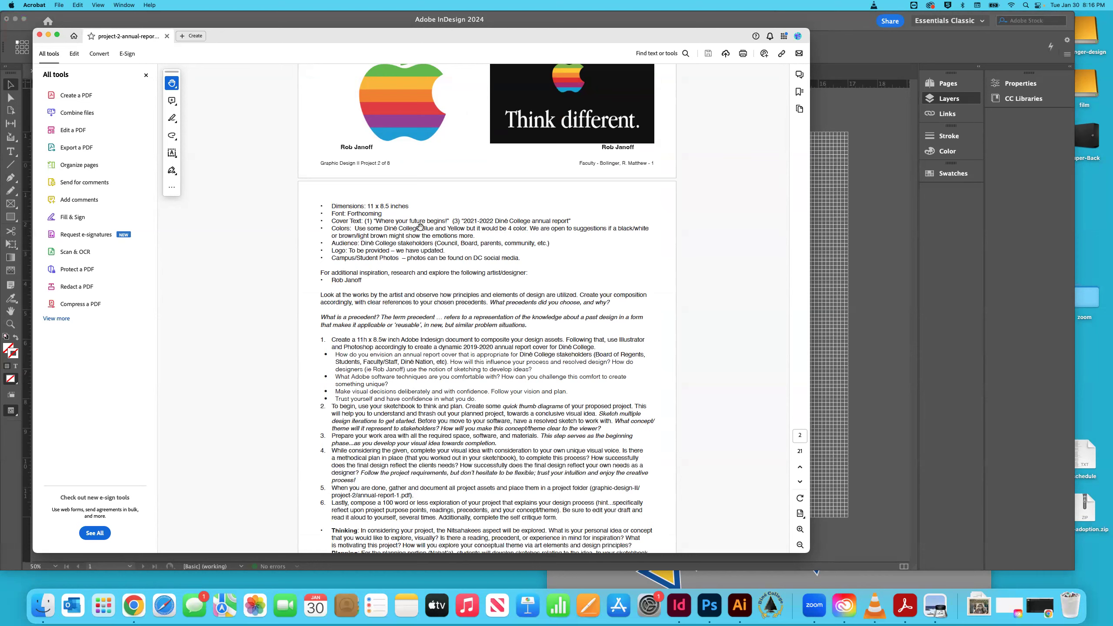
# Step: Return to InDesign, create a text frame on the pasteboard beside the page, and enter the tagline "Where Your Future Begins" followed by a new line
pyautogui.press('super+Tab')
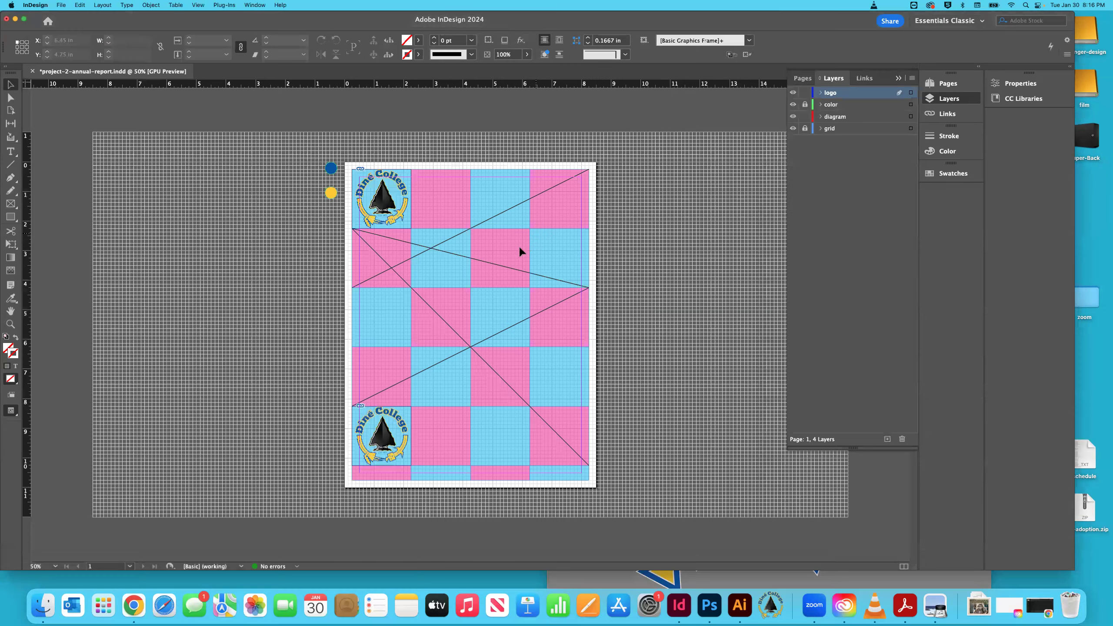
pyautogui.press('t')
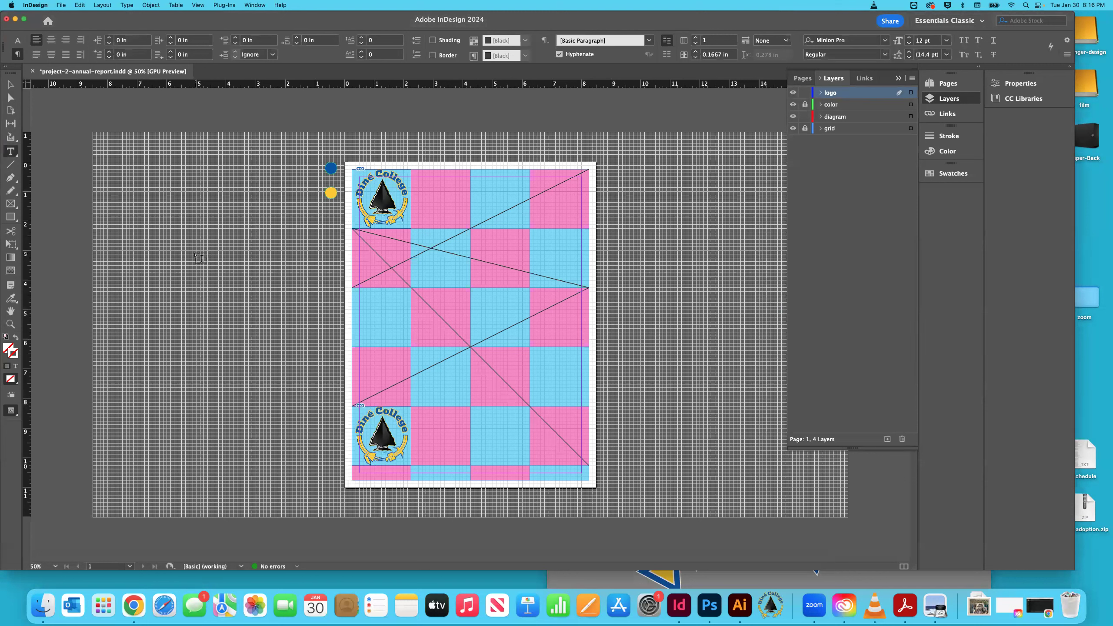
pyautogui.moveTo(192, 254); pyautogui.dragTo(307, 289)
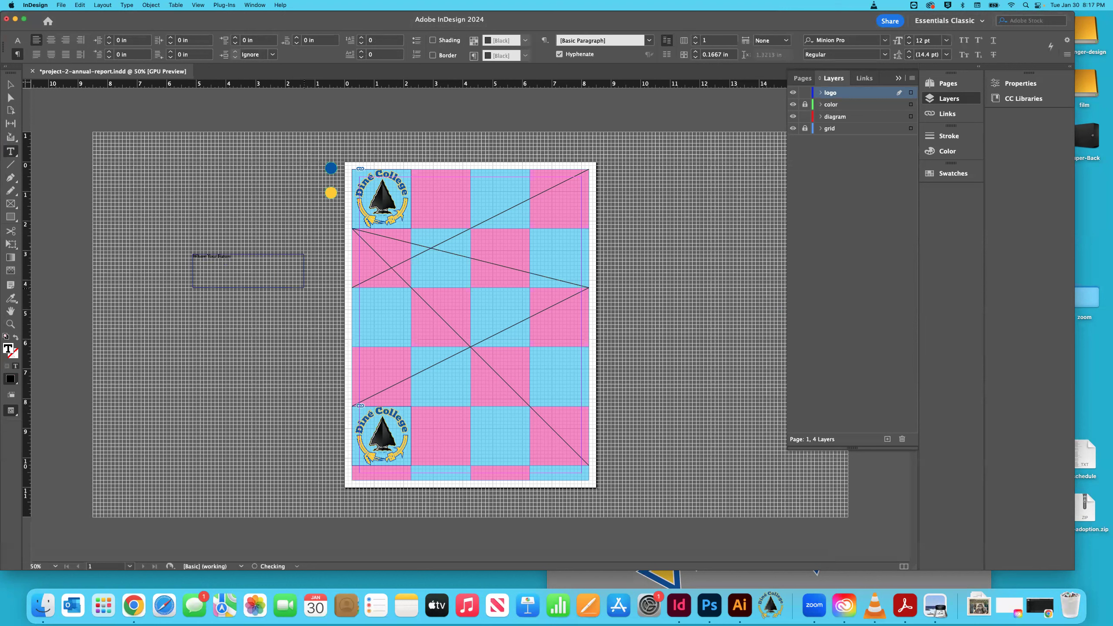
pyautogui.write('s')
pyautogui.press('Return')
# Step: Recheck the brief's cover text in Acrobat, switch to Finder, and open the slash-thing text document from the 0_assets folder
pyautogui.press('super+Tab')
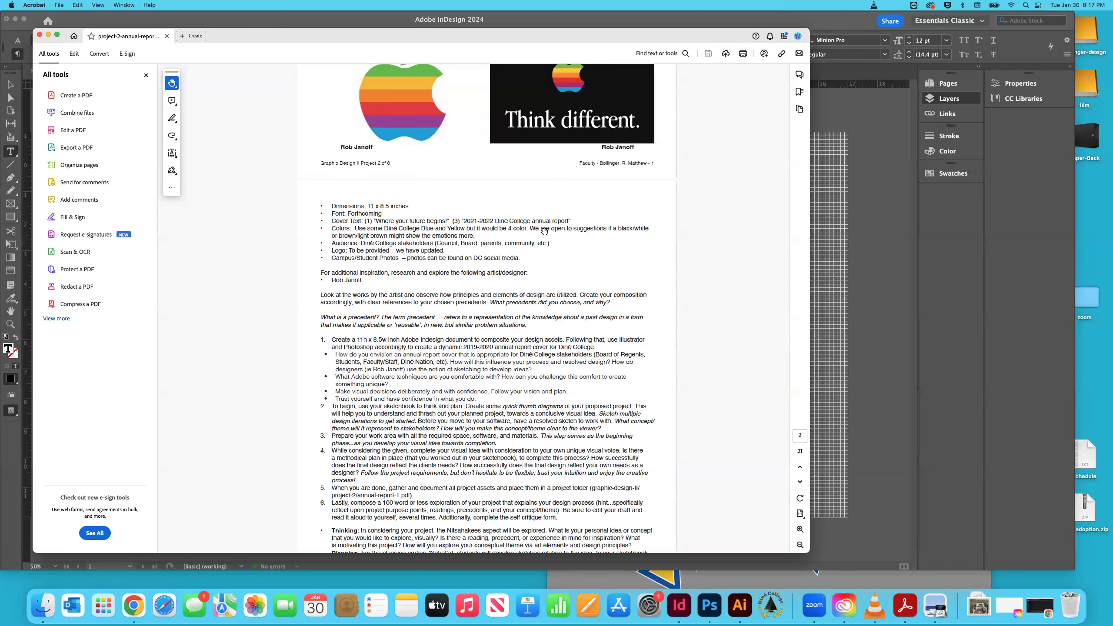
pyautogui.press('super+Tab')
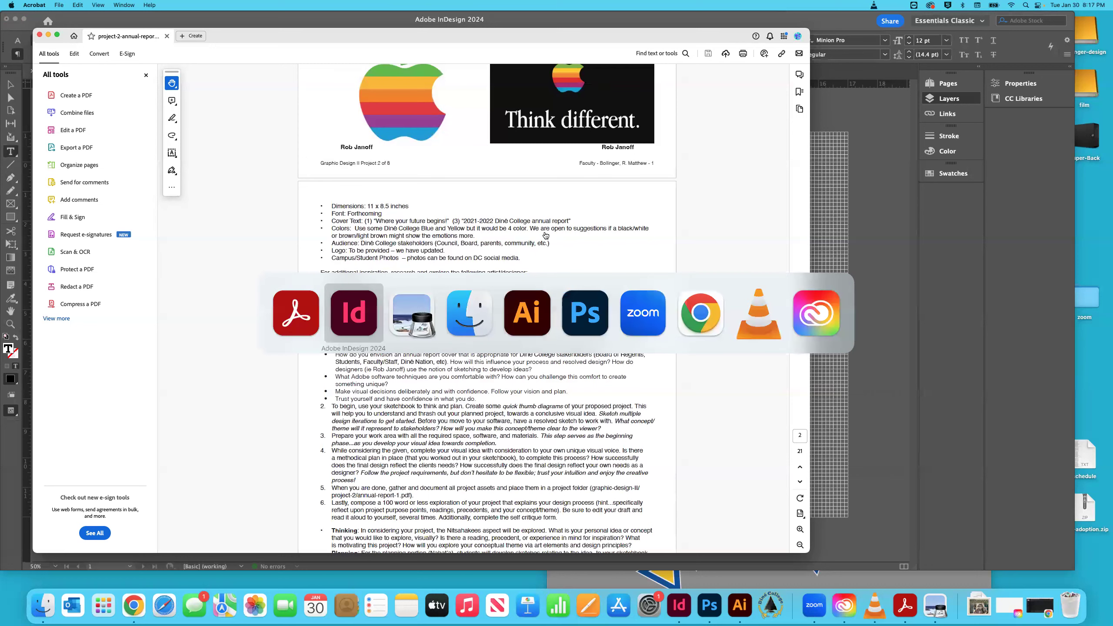
pyautogui.press('super+Tab')
pyautogui.press('super+Tab')
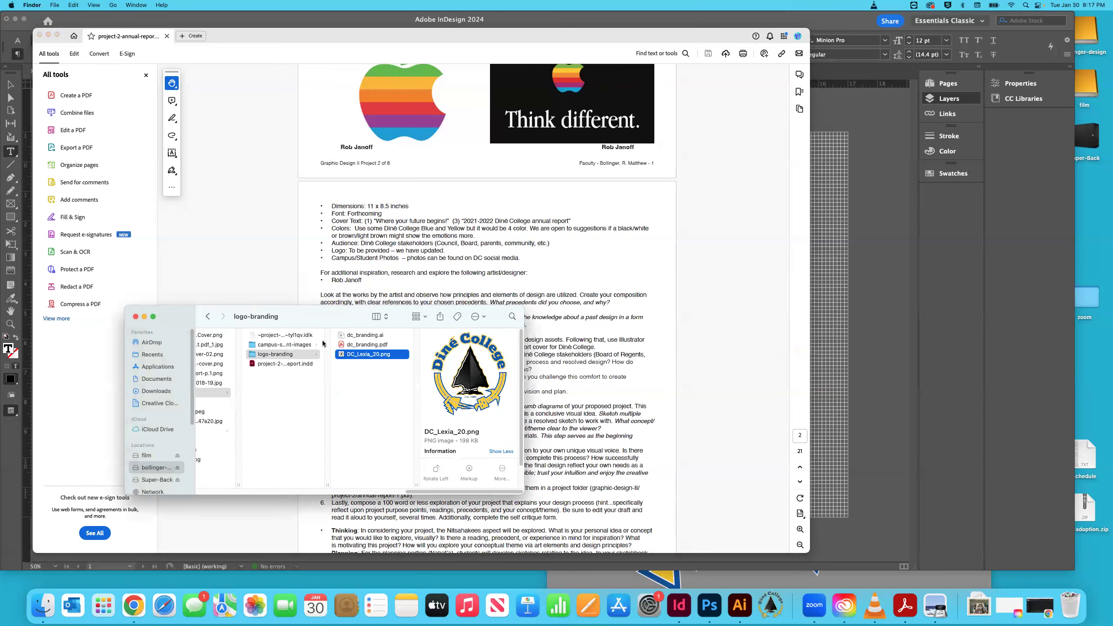
pyautogui.hscroll(-10, 325, 347)
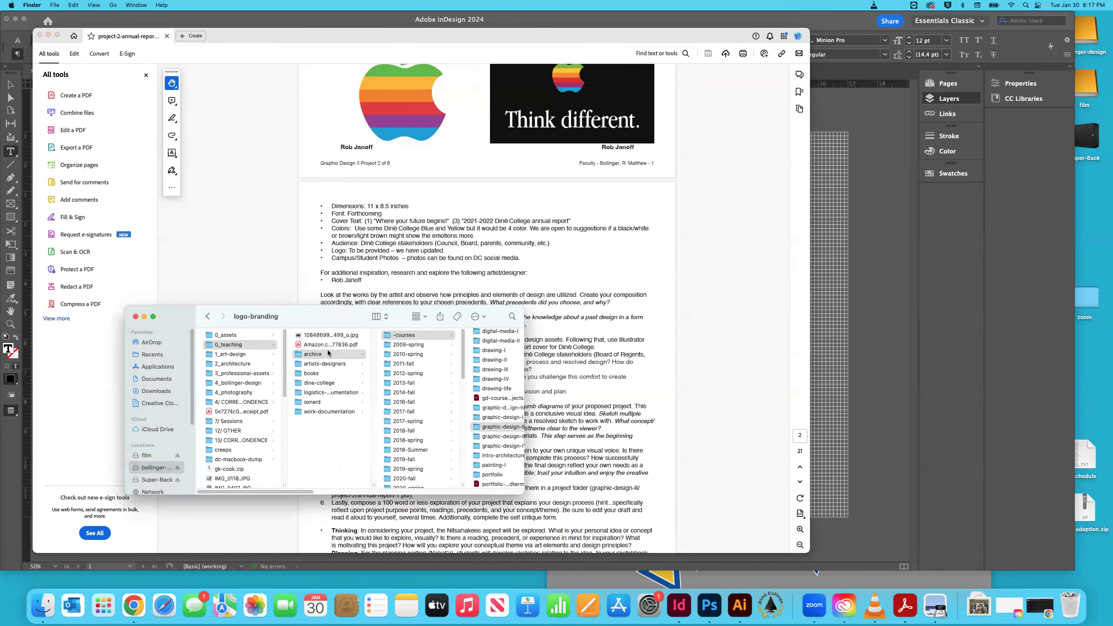
pyautogui.click(228, 336)
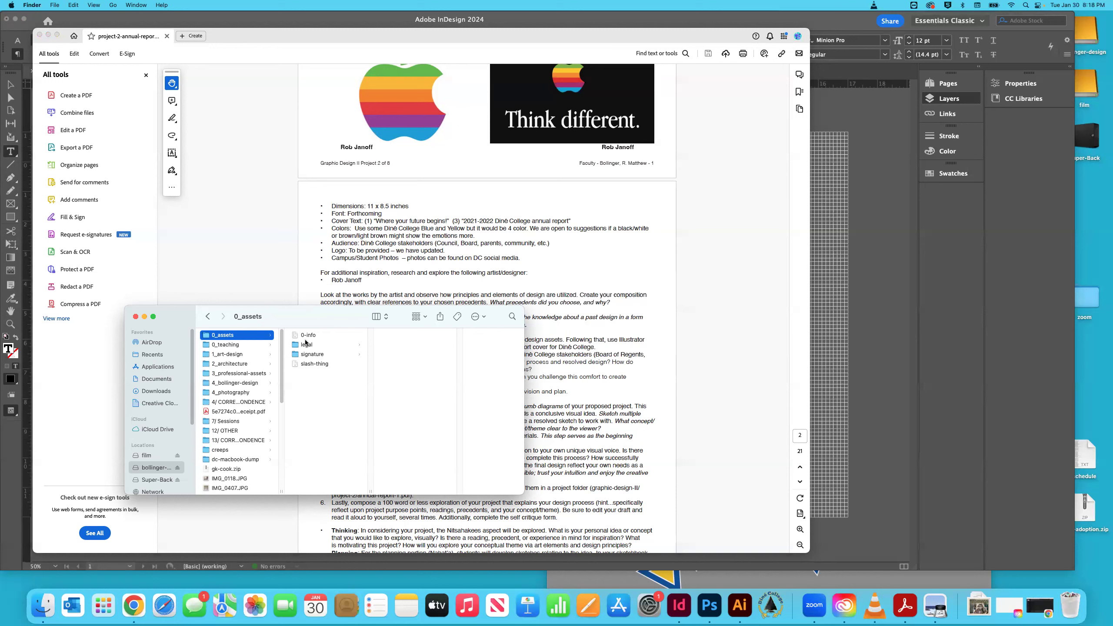
pyautogui.doubleClick(309, 364)
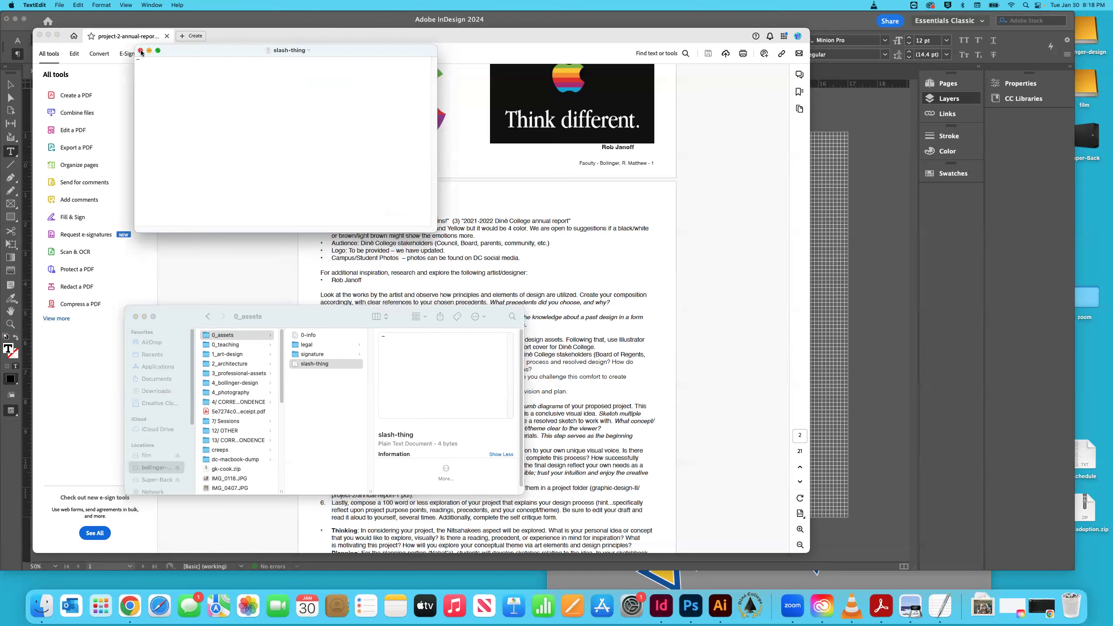
# Step: Close the slash-thing text document and bring the annual report project brief forward
pyautogui.click(140, 51)
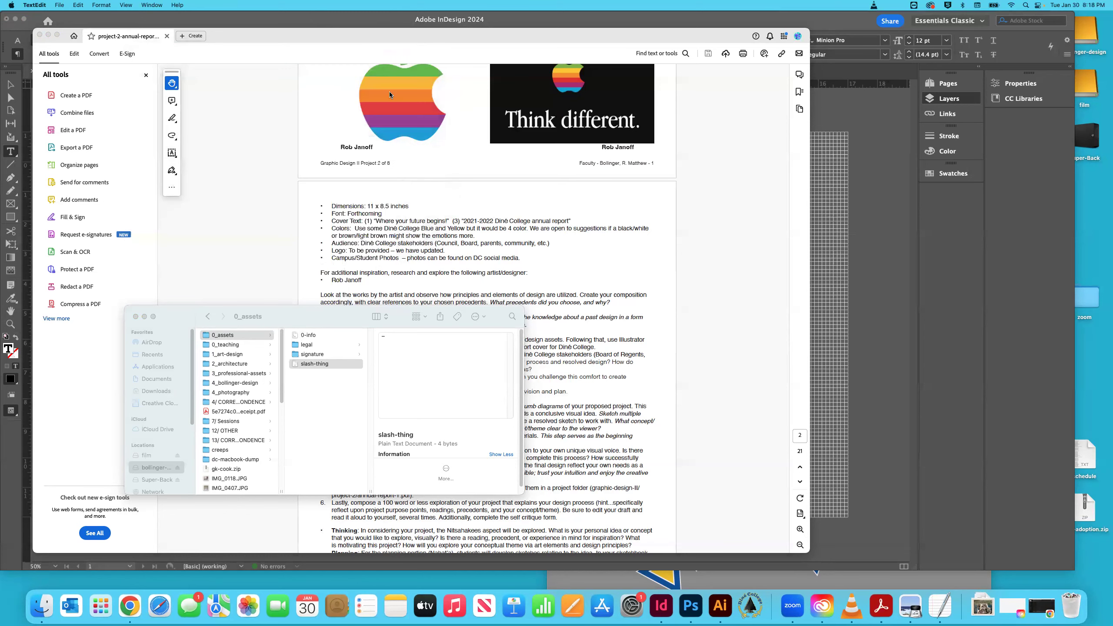
pyautogui.click(509, 223)
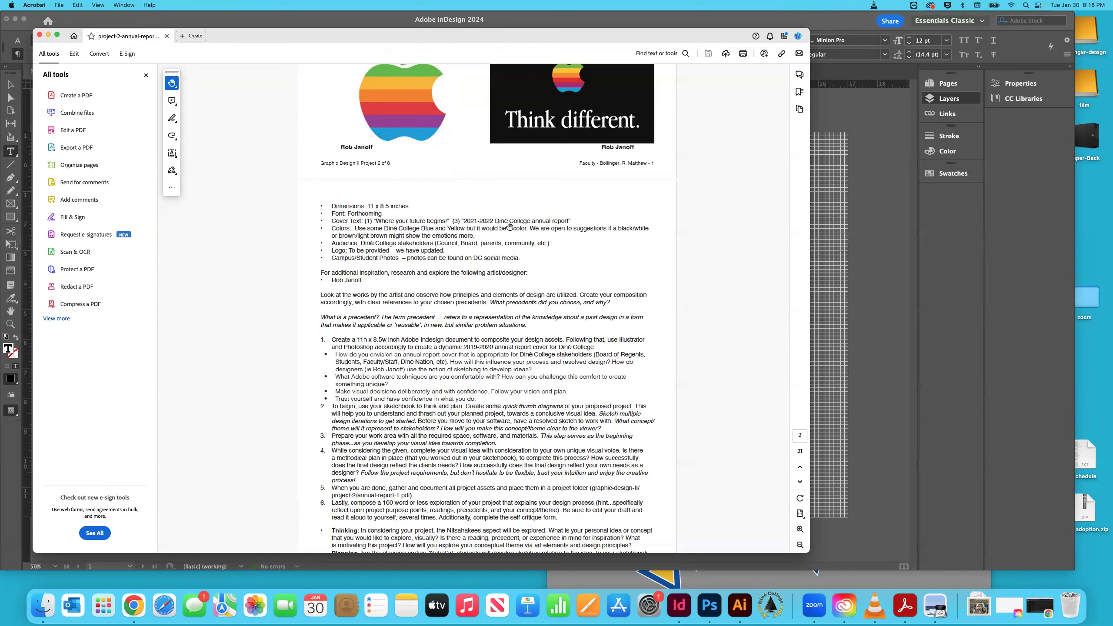
pyautogui.press('super+Tab')
pyautogui.click(313, 365)
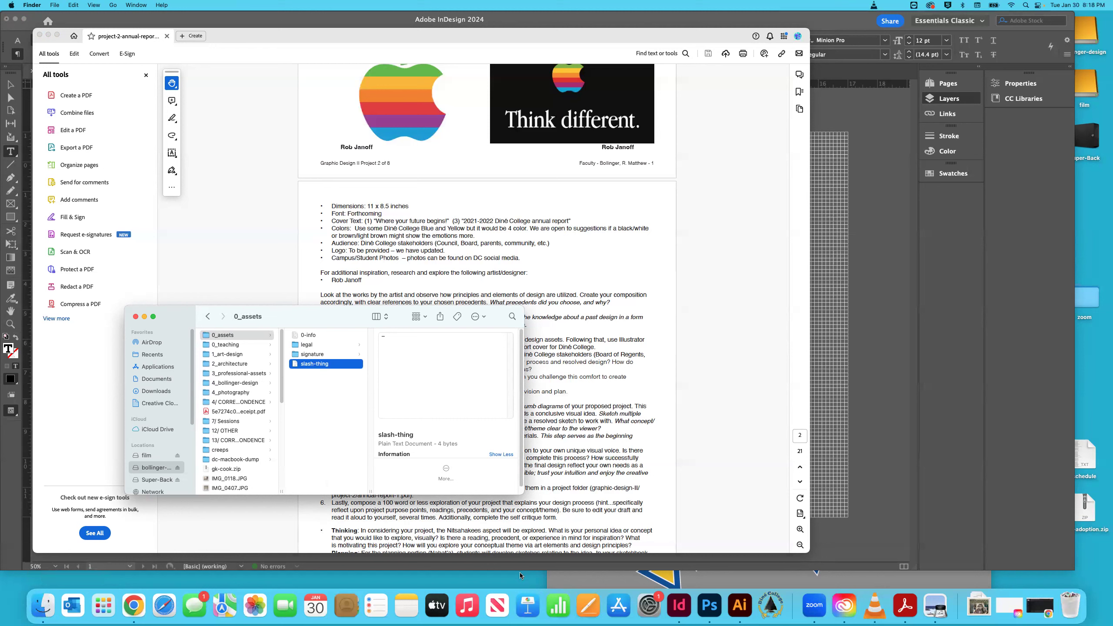
# Step: Switch to Chrome, search for "dine college" in a new tab, and copy the accented word "Diné" from the results
pyautogui.click(136, 614)
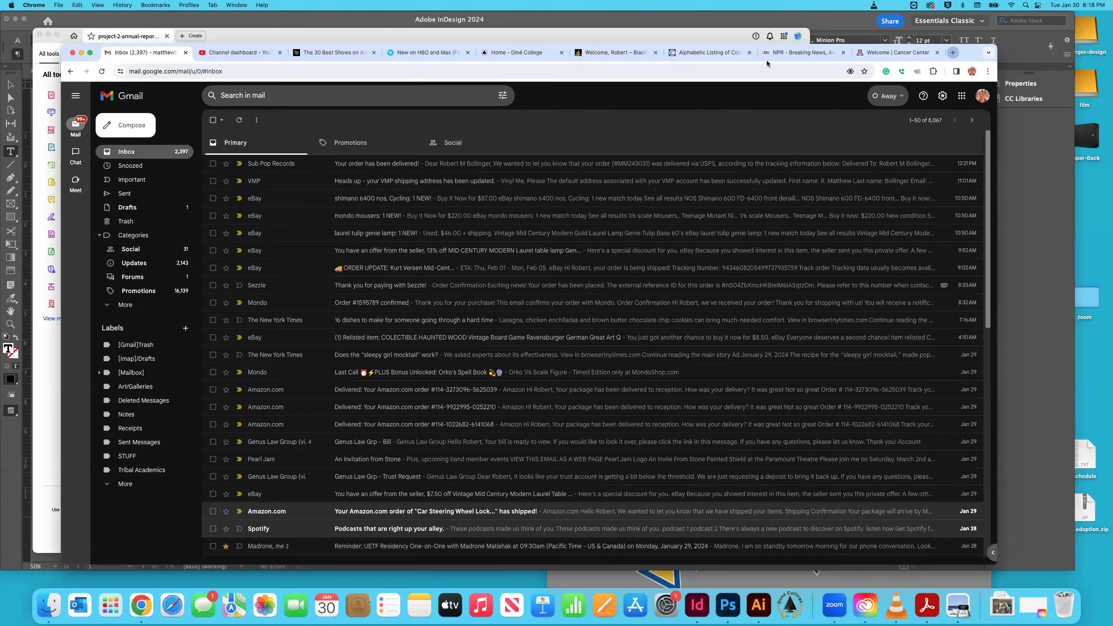
pyautogui.press('super+t')
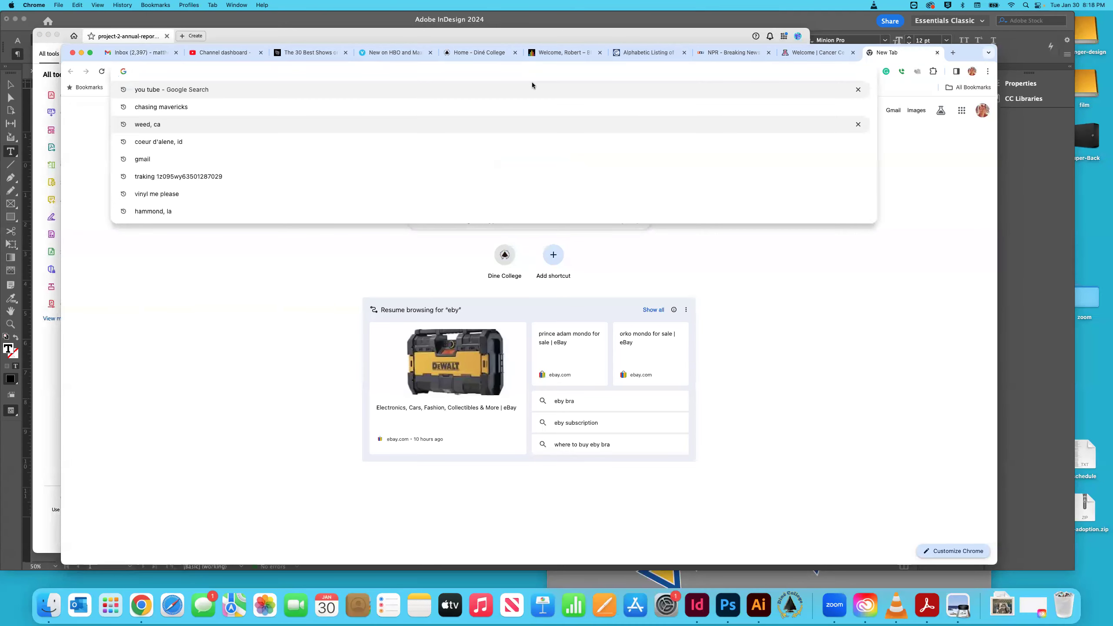
pyautogui.write('dine college')
pyautogui.press('Return')
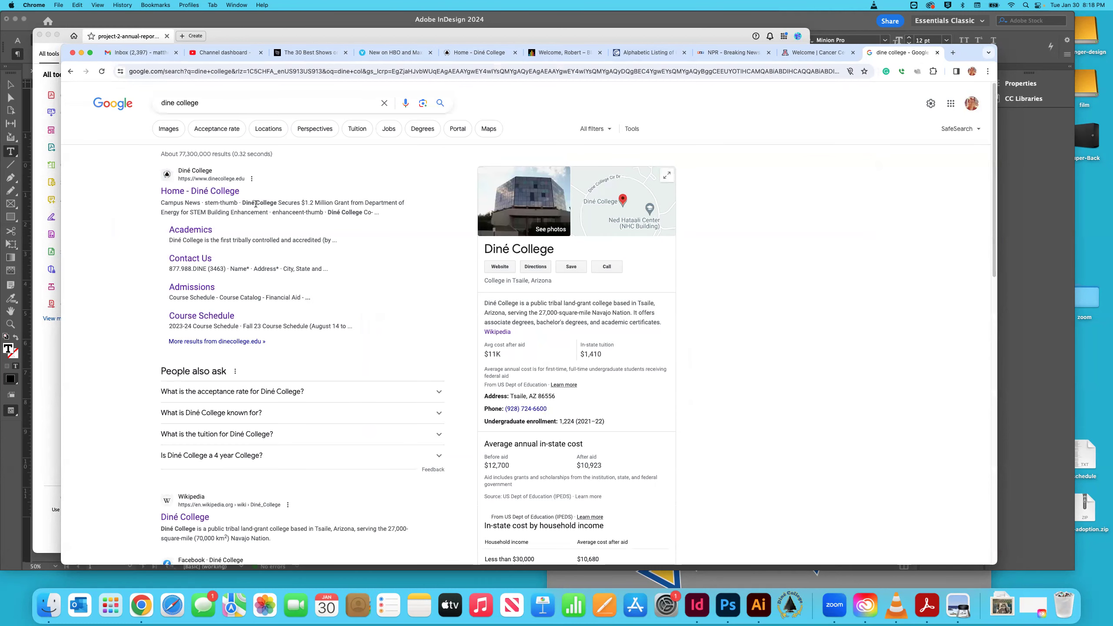
pyautogui.moveTo(244, 201); pyautogui.dragTo(253, 202)
# Step: Switch to InDesign and add "Diné" two lines below "Where Your Future Begins!" in the pasteboard text frame
pyautogui.press('super+Tab')
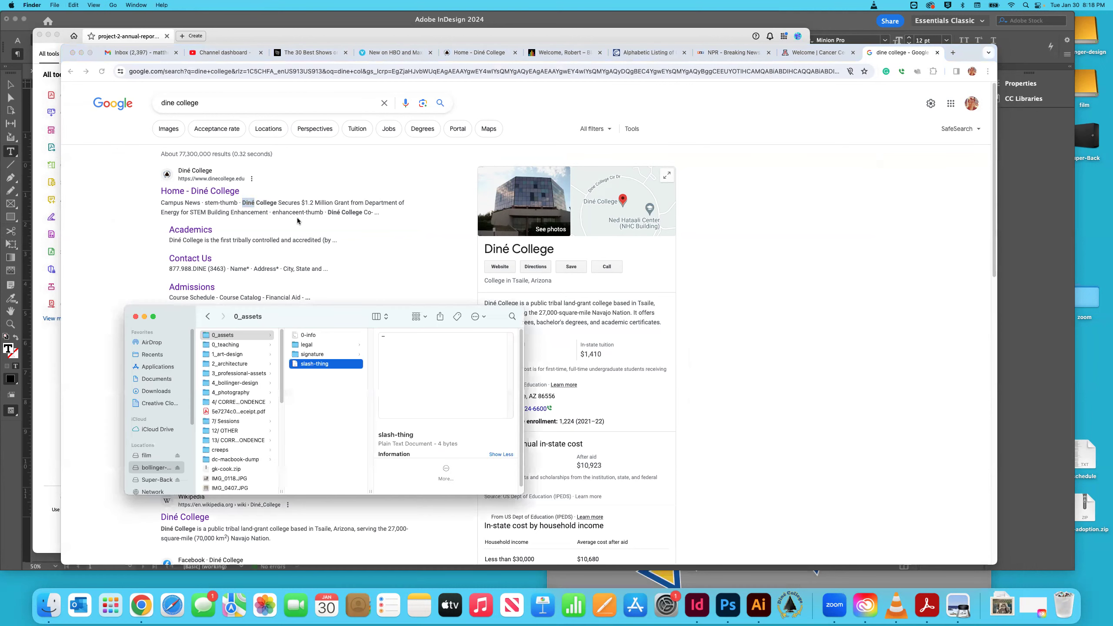
pyautogui.press('super+Tab')
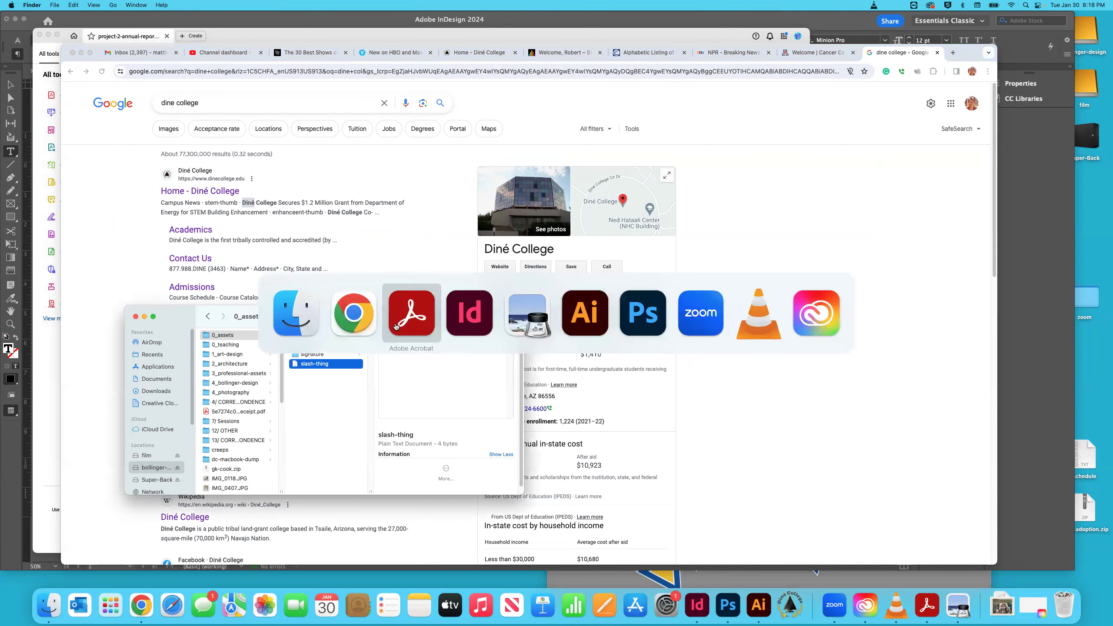
pyautogui.click(460, 328)
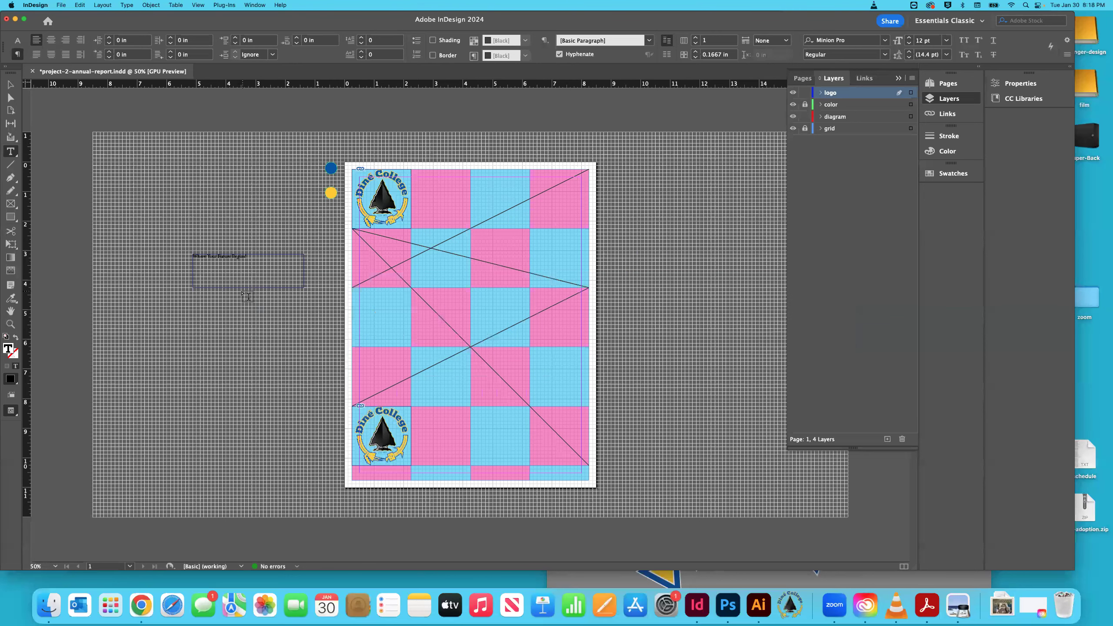
pyautogui.press('super+equal')
pyautogui.press('super+equal')
pyautogui.press('super+equal')
pyautogui.press('super+equal')
pyautogui.press('super+equal')
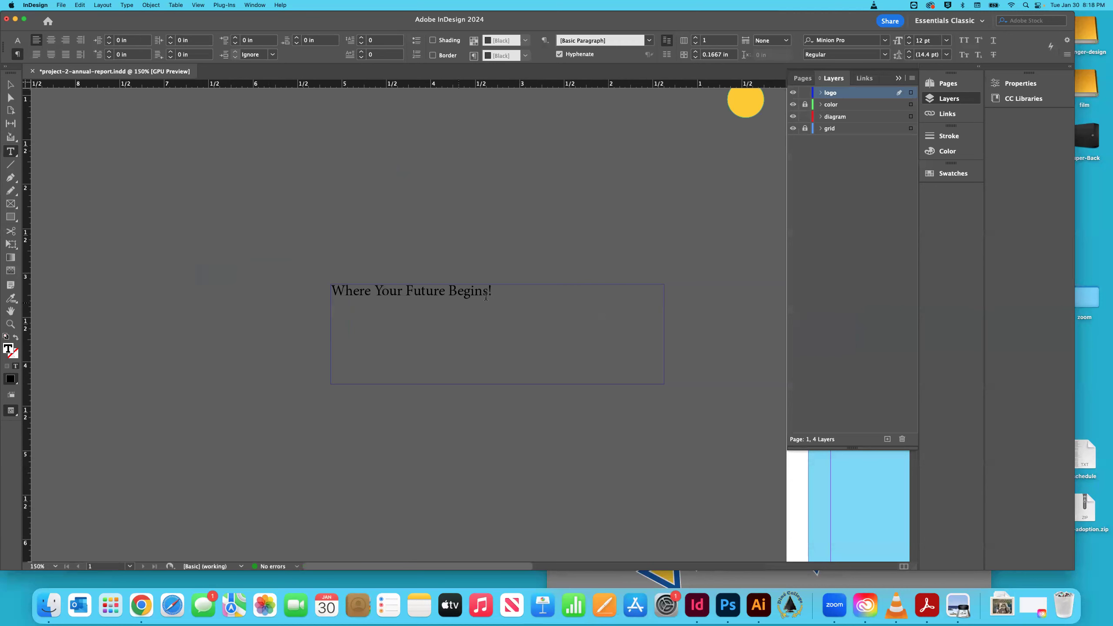
pyautogui.press('Return')
pyautogui.press('Return')
pyautogui.write('Diné')
# Step: Check the cover text wording in the project brief, and insert "2023 - 2024" before "Diné" in the text frame
pyautogui.press('super+Tab')
pyautogui.press('super+Tab')
pyautogui.press('super+Tab')
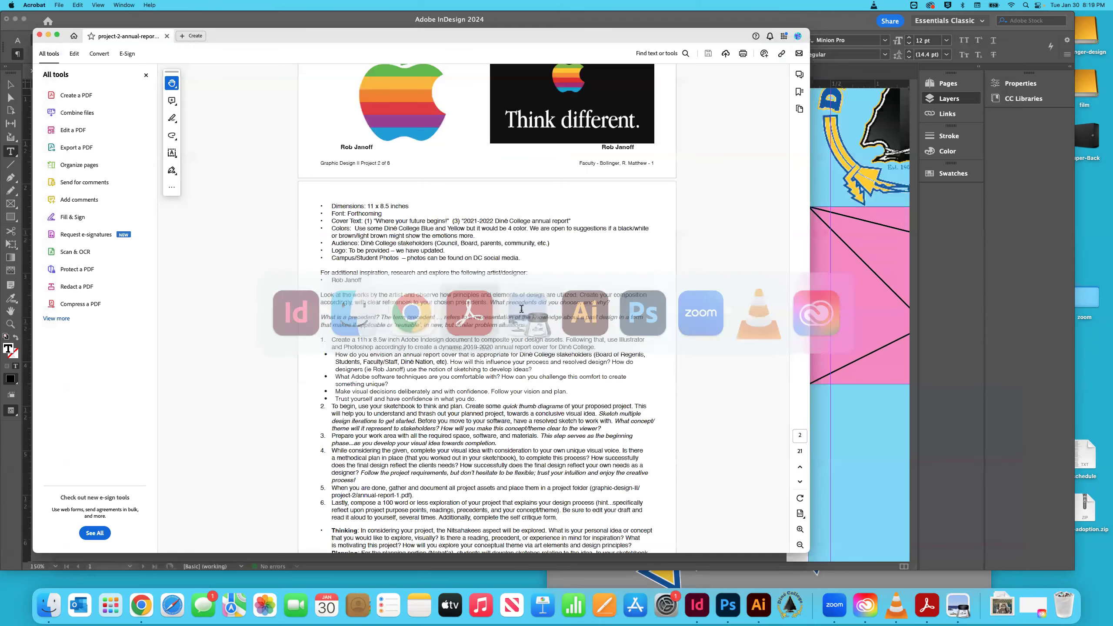
pyautogui.press('super+Tab')
pyautogui.press('Left')
pyautogui.press('Left')
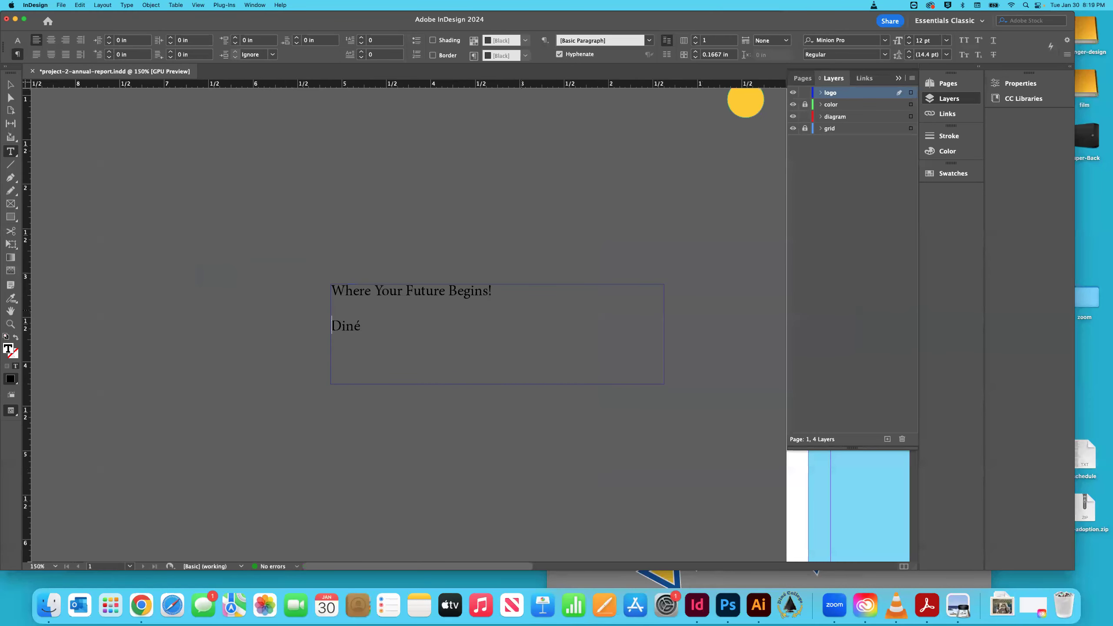
pyautogui.write('2023 - 2-24')
pyautogui.press('BackSpace')
pyautogui.write('0')
# Step: Recheck the brief's cover text and complete the second text line with "College Annual Report" after "Diné"
pyautogui.press('super+Tab')
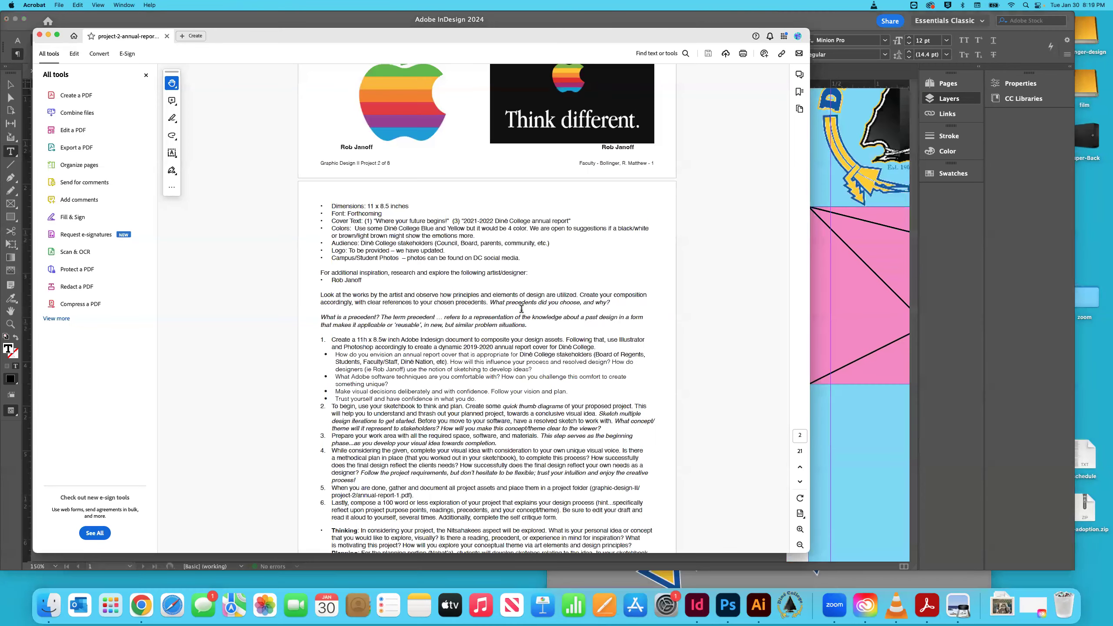
pyautogui.press('super+Tab')
pyautogui.press('Right')
pyautogui.press('Right')
pyautogui.press('Right')
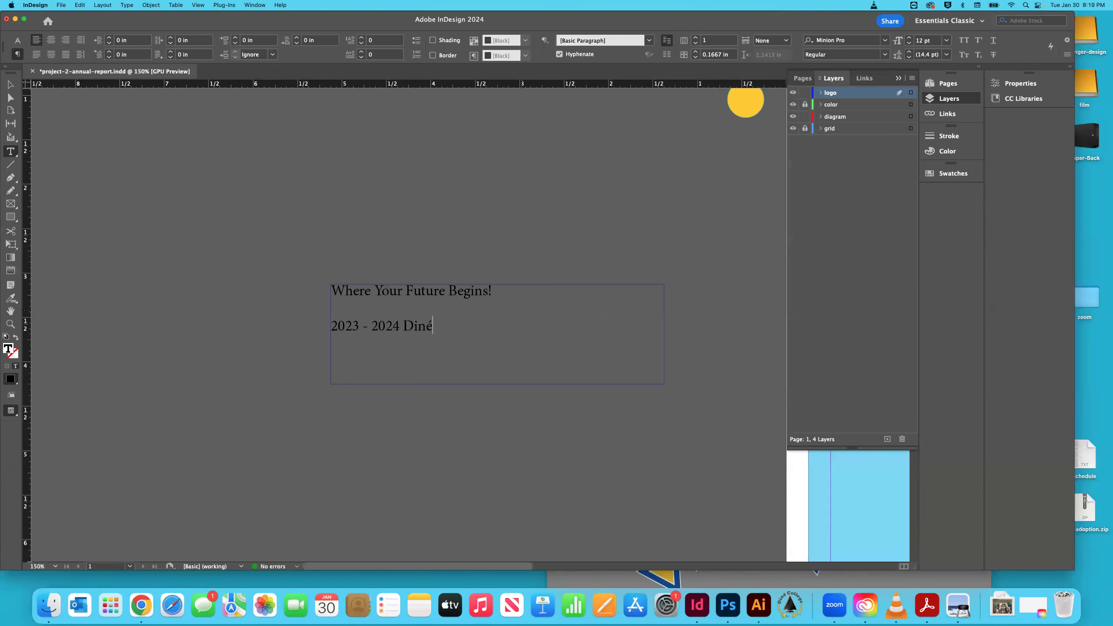
pyautogui.write('Cp;')
pyautogui.write('ollege Annua')
pyautogui.write('l Report')
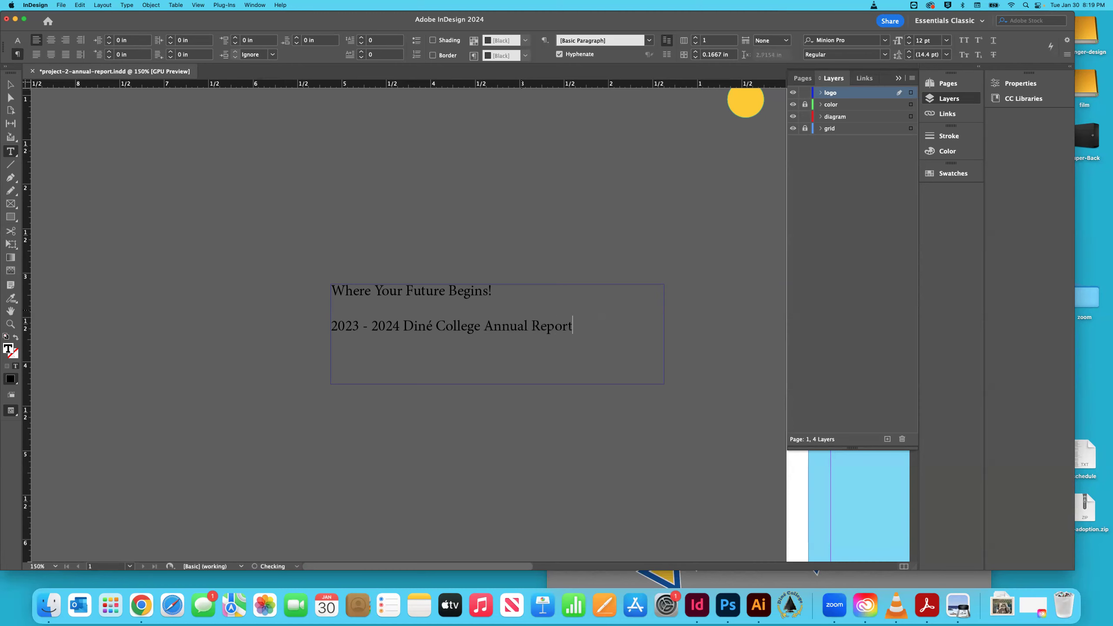
# Step: Move the text frame from the pasteboard onto the page, to about X 1.42 in and Y 4.625 in
pyautogui.click(10, 85)
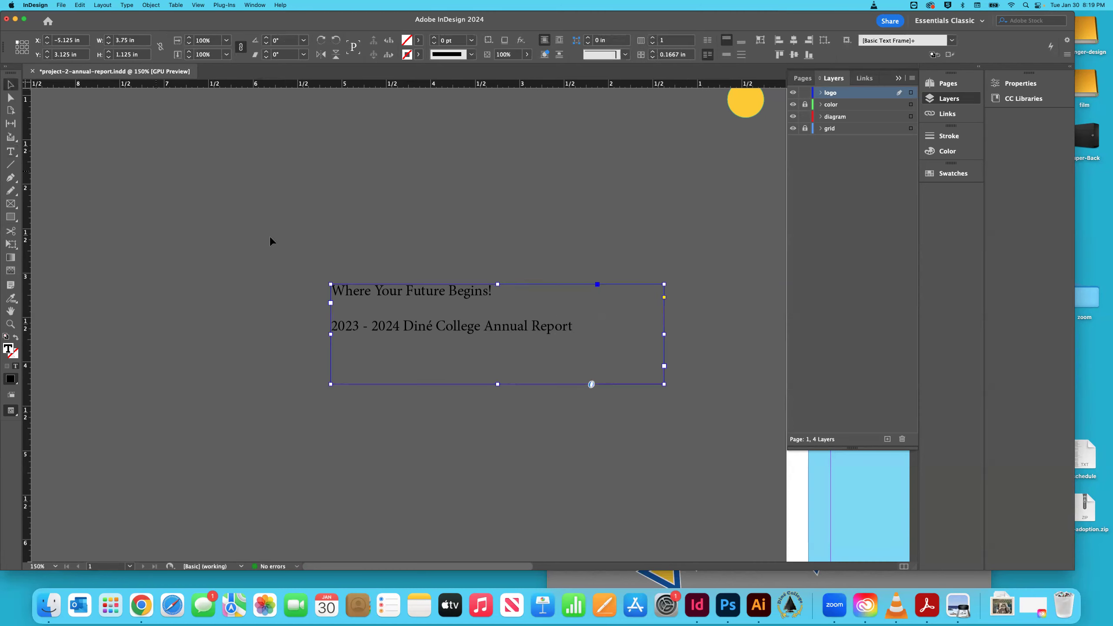
pyautogui.hscroll(5, 398, 293)
pyautogui.moveTo(243, 291); pyautogui.dragTo(747, 356)
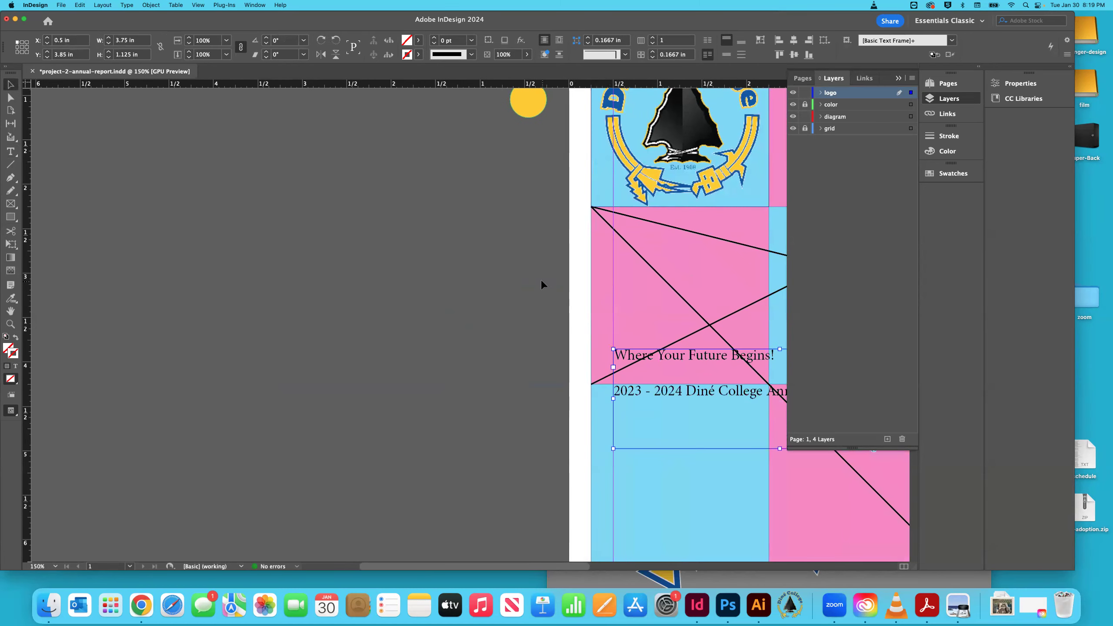
pyautogui.press('super+1')
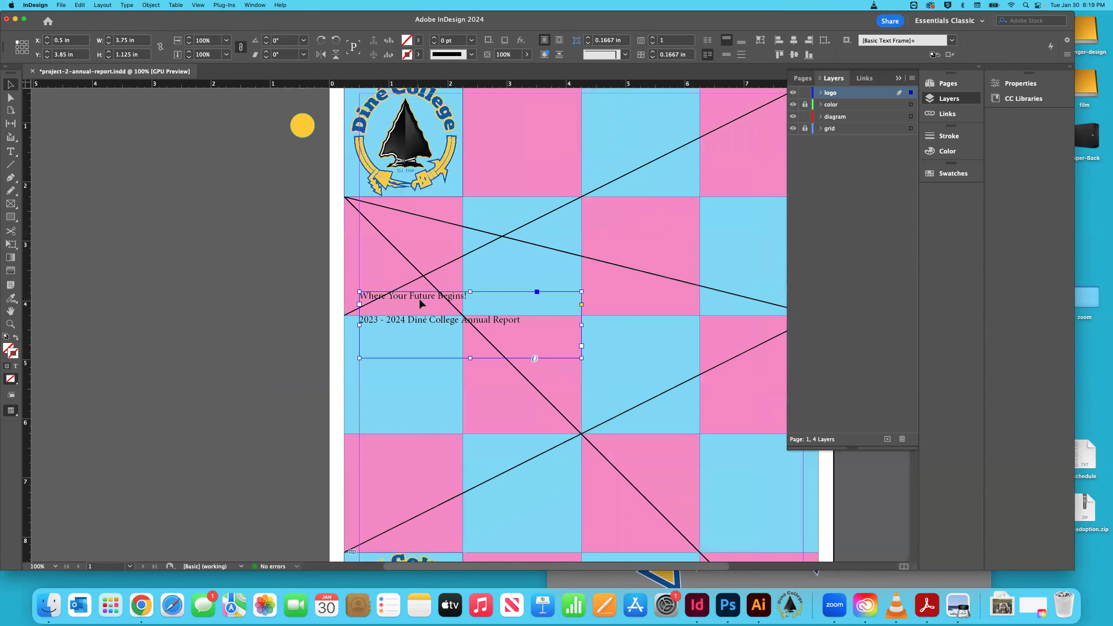
pyautogui.moveTo(419, 298); pyautogui.dragTo(474, 345)
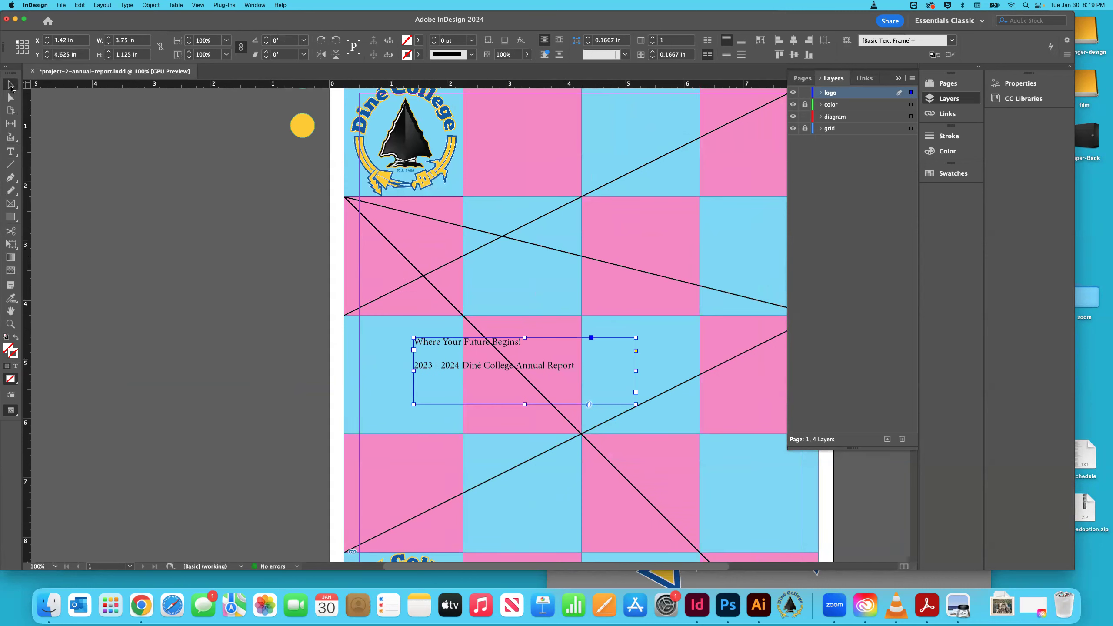
pyautogui.click(183, 209)
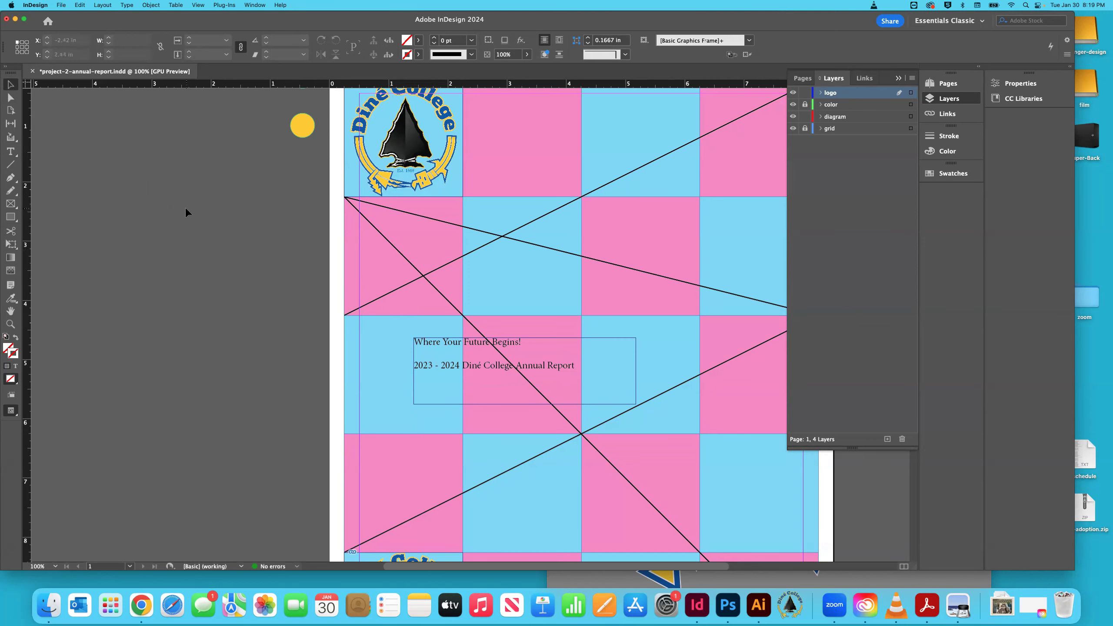
# Step: Move the text frame down beside the lower Diné College logo, to about X 2.8 in and Y 8.69 in
pyautogui.scroll(-3, 188, 211)
pyautogui.hscroll(3, 187, 211)
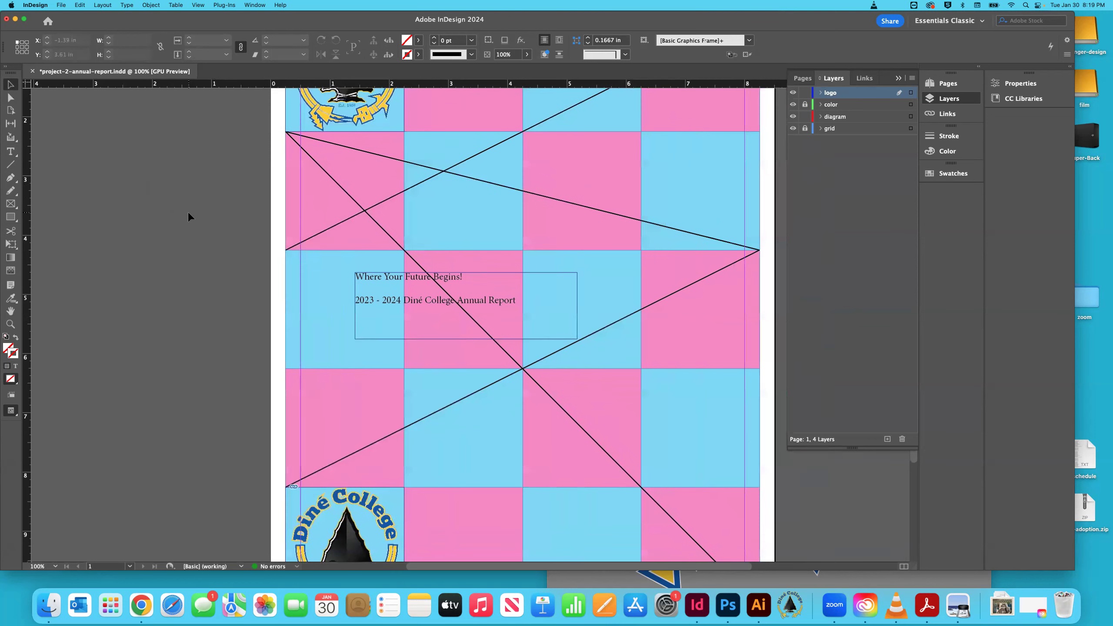
pyautogui.scroll(-5, 207, 234)
pyautogui.doubleClick(388, 164)
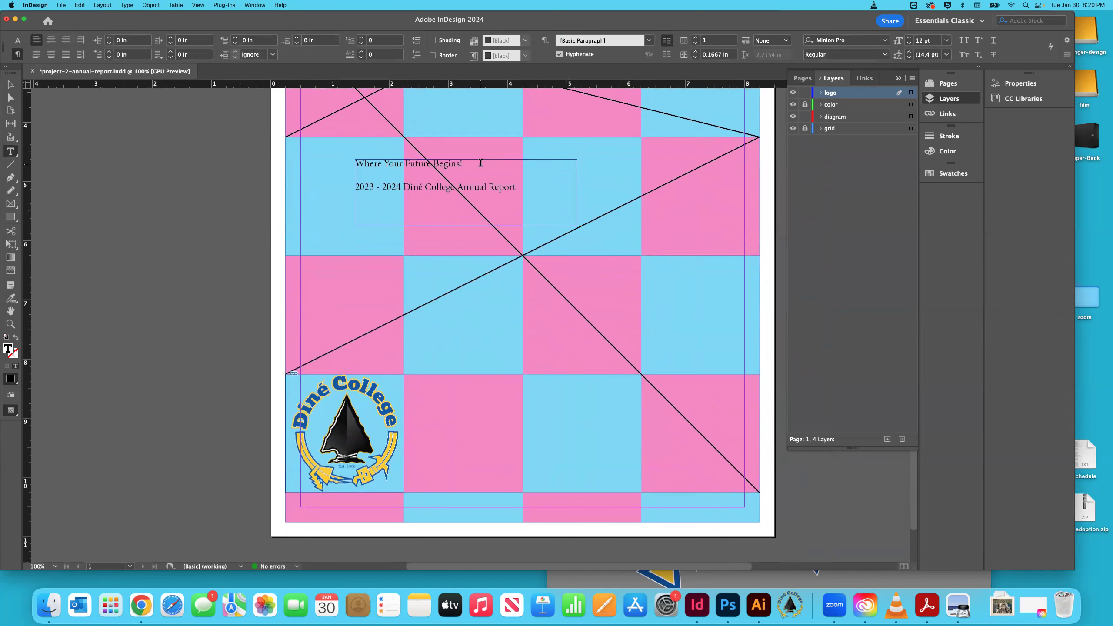
pyautogui.press('Escape')
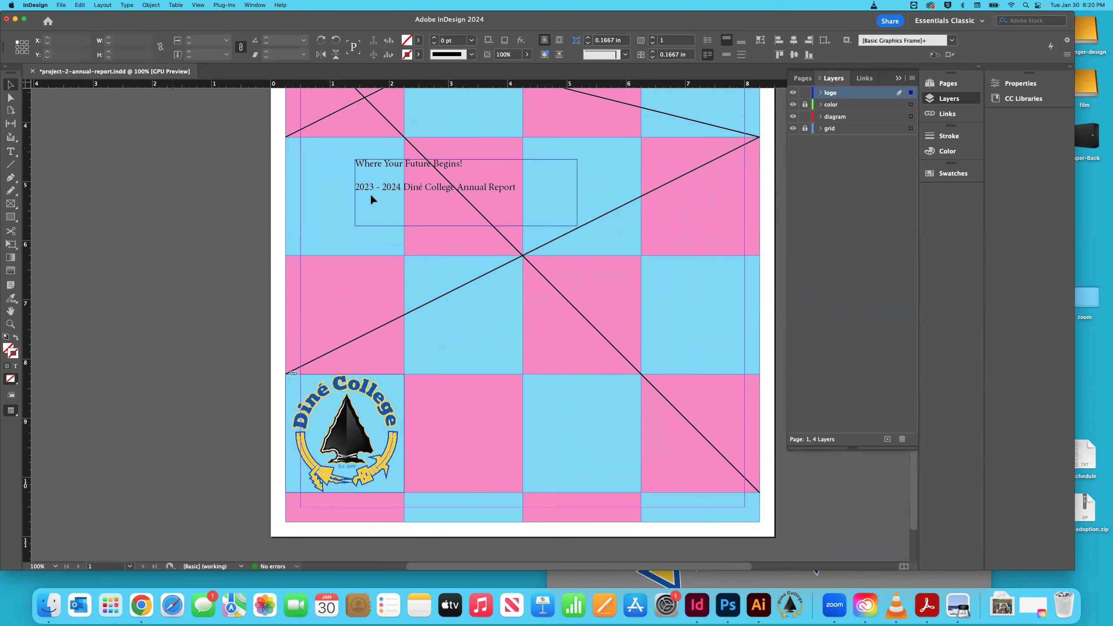
pyautogui.moveTo(377, 171); pyautogui.dragTo(458, 412)
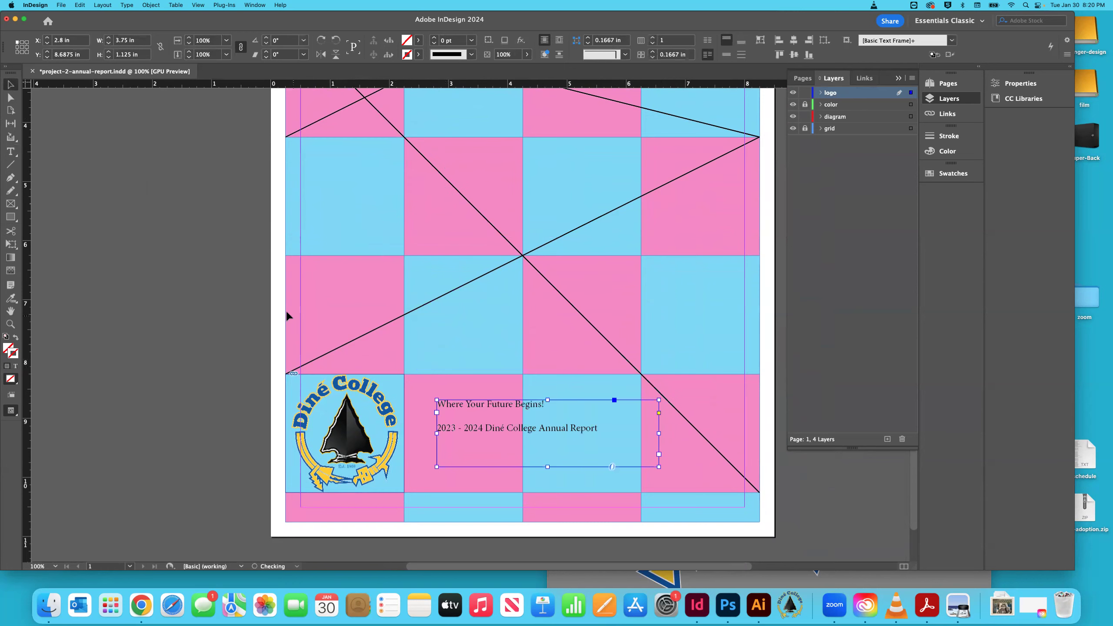
pyautogui.click(130, 260)
# Step: Move the lower logo off the page onto the pasteboard and put the text frame in its place at X 0.5 in, Y 8.5 in
pyautogui.hscroll(2, 186, 254)
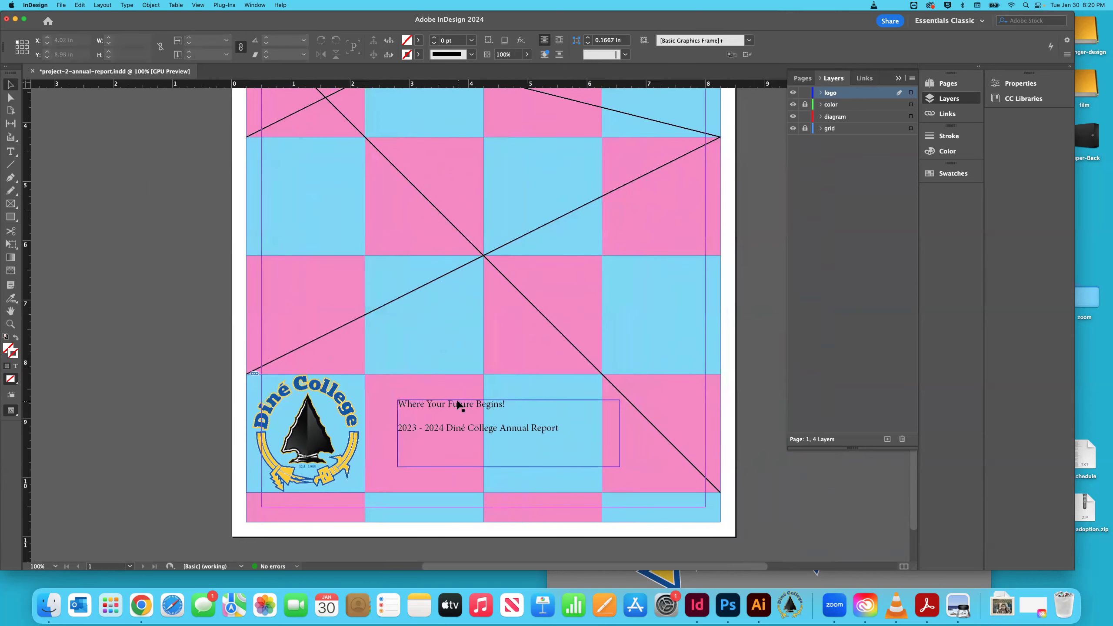
pyautogui.scroll(5, 466, 405)
pyautogui.scroll(-4, 451, 405)
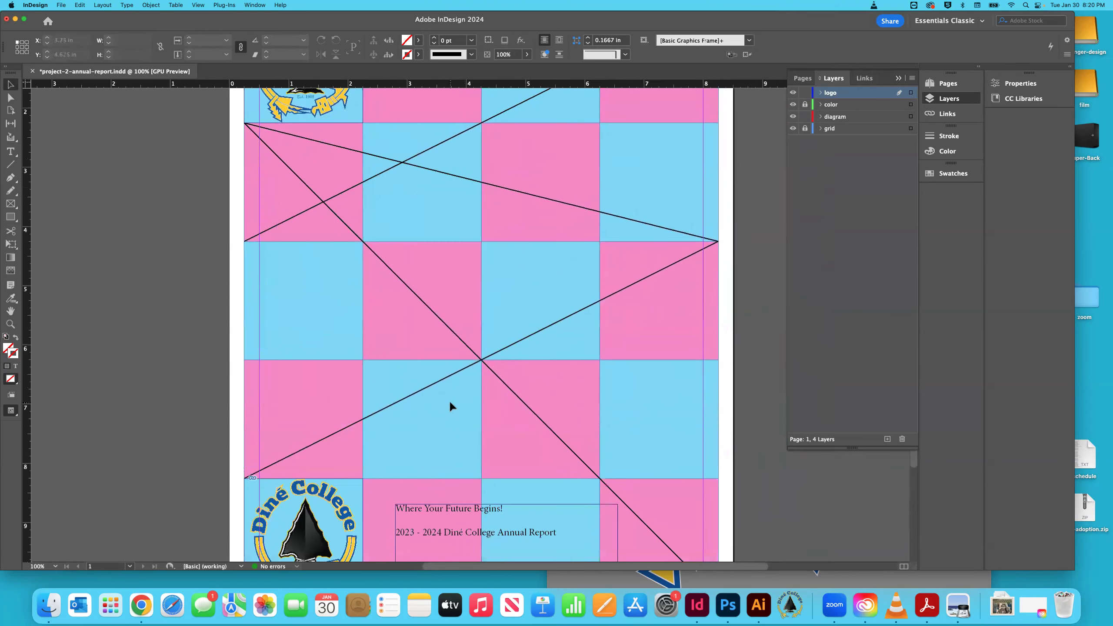
pyautogui.scroll(-3, 450, 406)
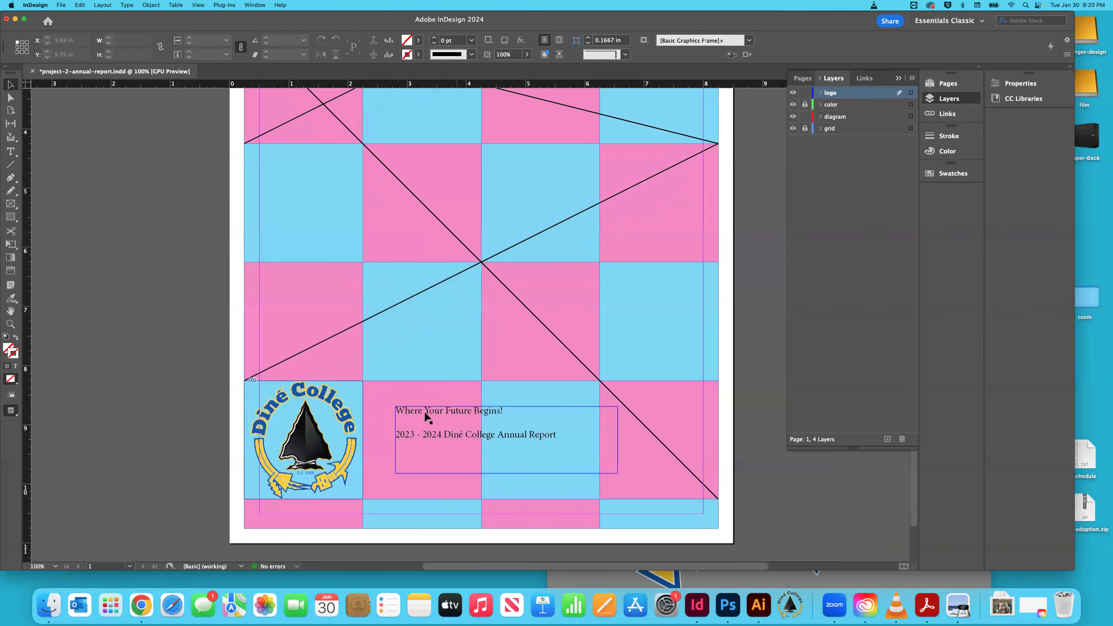
pyautogui.click(332, 415)
pyautogui.moveTo(333, 415); pyautogui.dragTo(171, 414)
pyautogui.moveTo(422, 415); pyautogui.dragTo(283, 404)
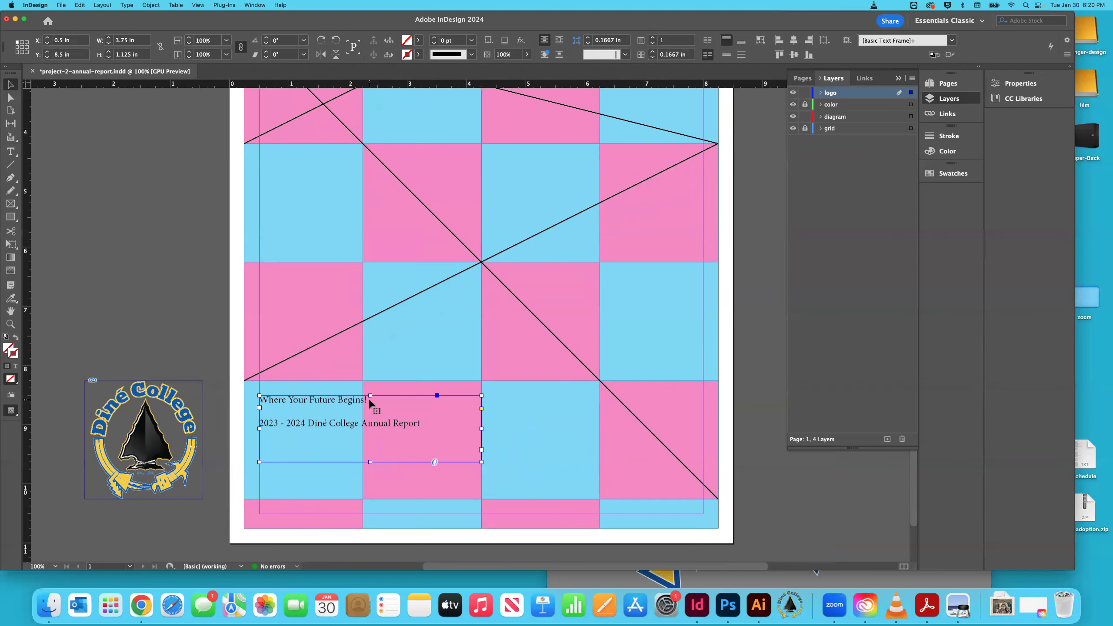
# Step: Show the document grid, then make the text frame taller and widen it to the end of the third column of colored squares
pyautogui.press('super+apostrophe')
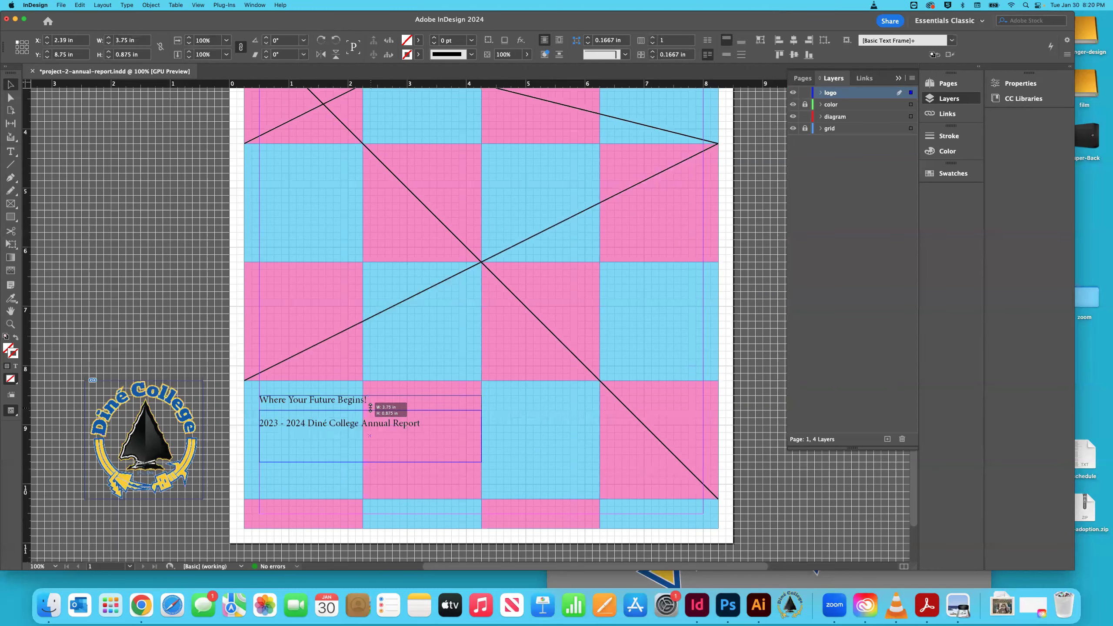
pyautogui.moveTo(371, 462); pyautogui.dragTo(371, 484)
pyautogui.moveTo(481, 440); pyautogui.dragTo(600, 443)
pyautogui.click(287, 376)
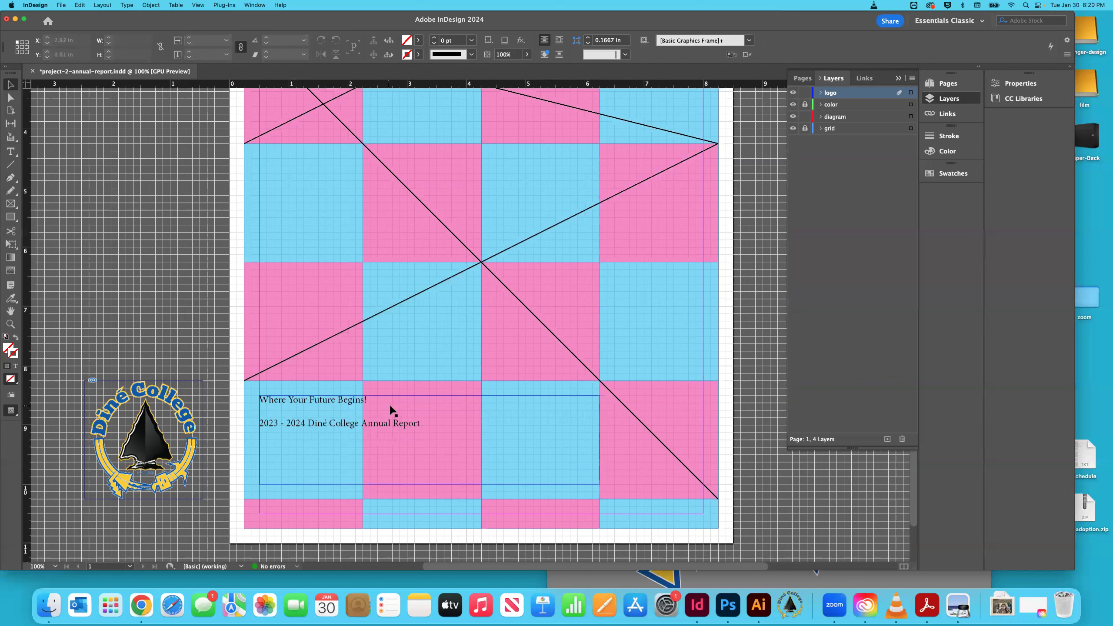
# Step: Change all the text in the cover text frame to Helvetica
pyautogui.doubleClick(359, 410)
pyautogui.moveTo(440, 428); pyautogui.dragTo(388, 426)
pyautogui.press('super+a')
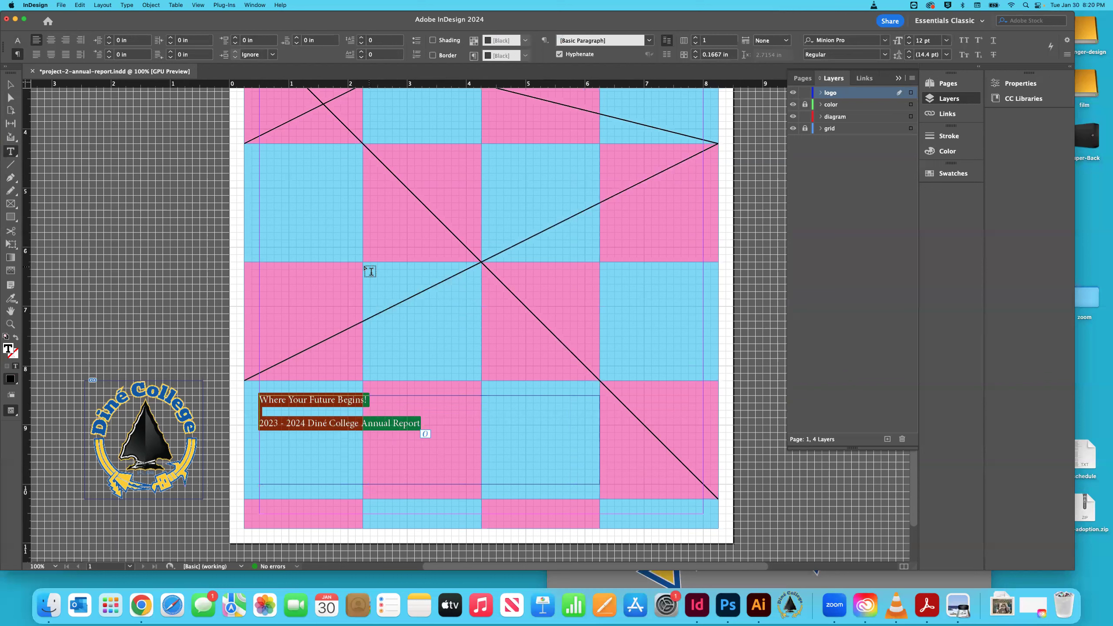
pyautogui.press('super+minus')
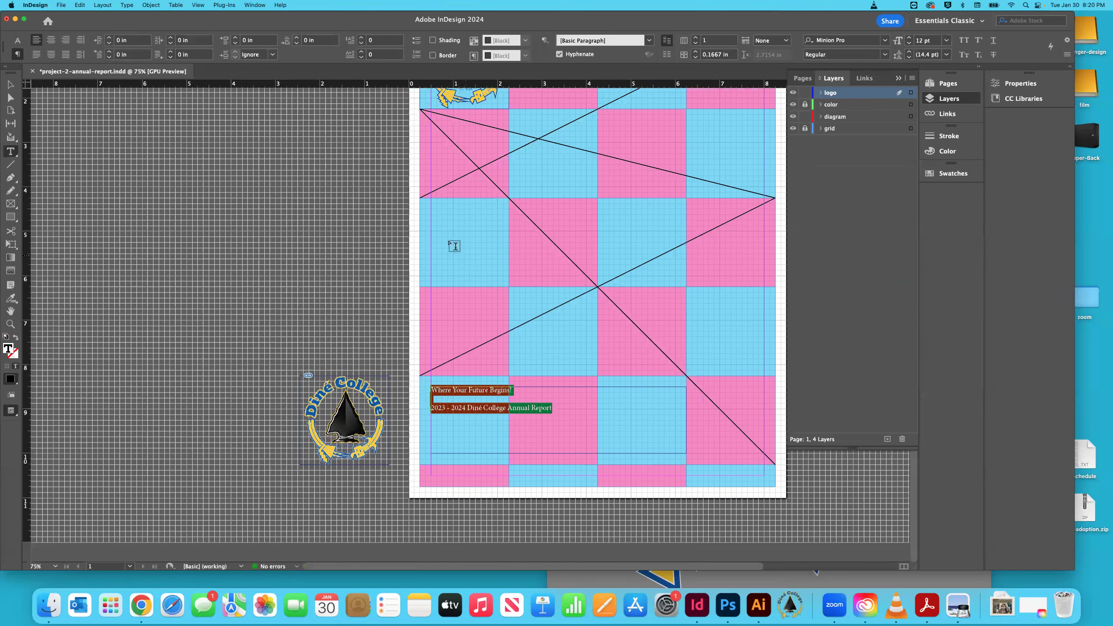
pyautogui.press('super+minus')
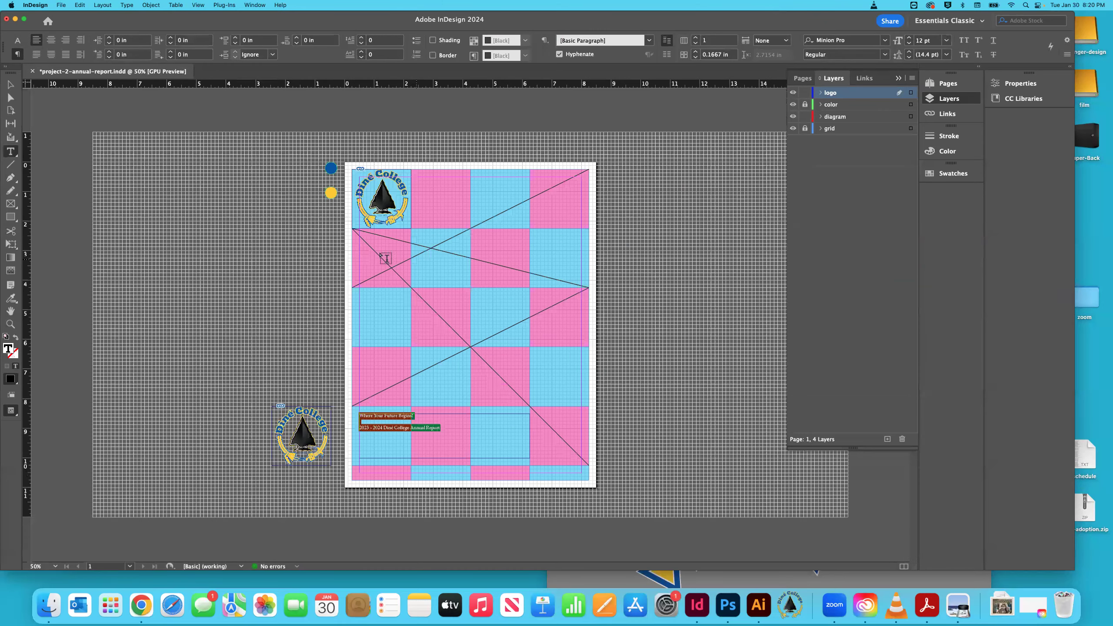
pyautogui.click(17, 41)
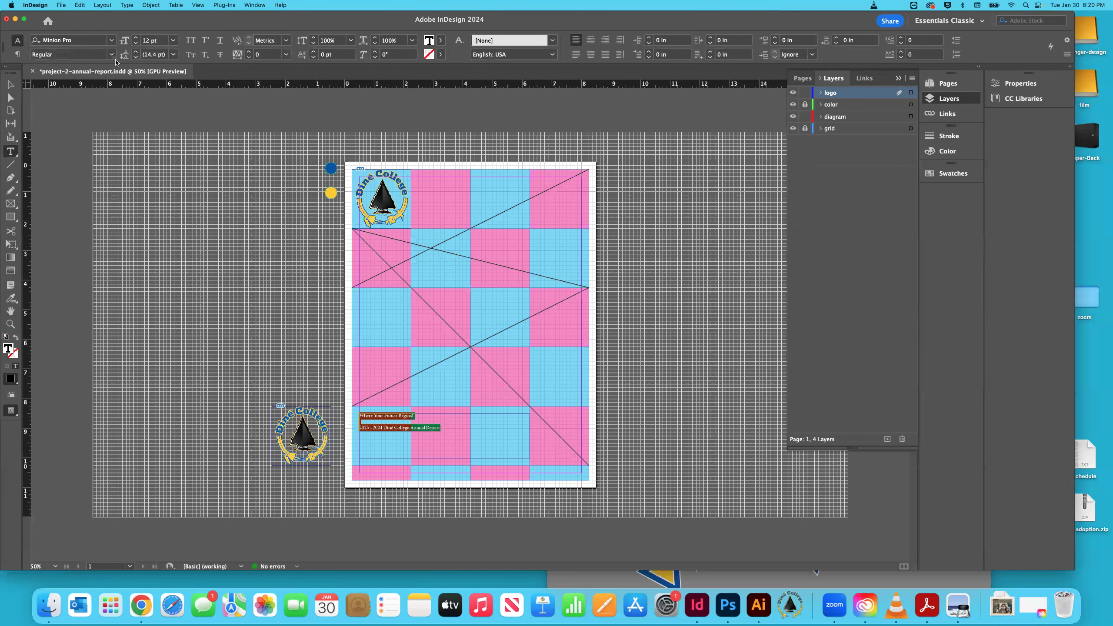
pyautogui.click(111, 40)
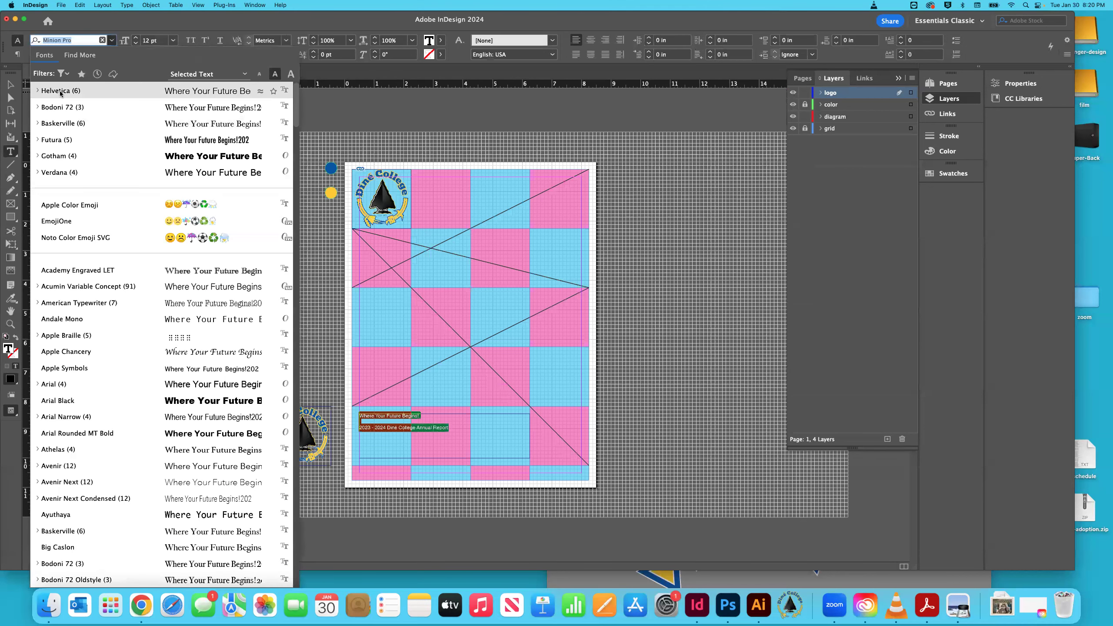
pyautogui.press('Escape')
pyautogui.press('Escape')
# Step: Make the line "Where Your Future Begins!" bold
pyautogui.press('z')
pyautogui.click(408, 426)
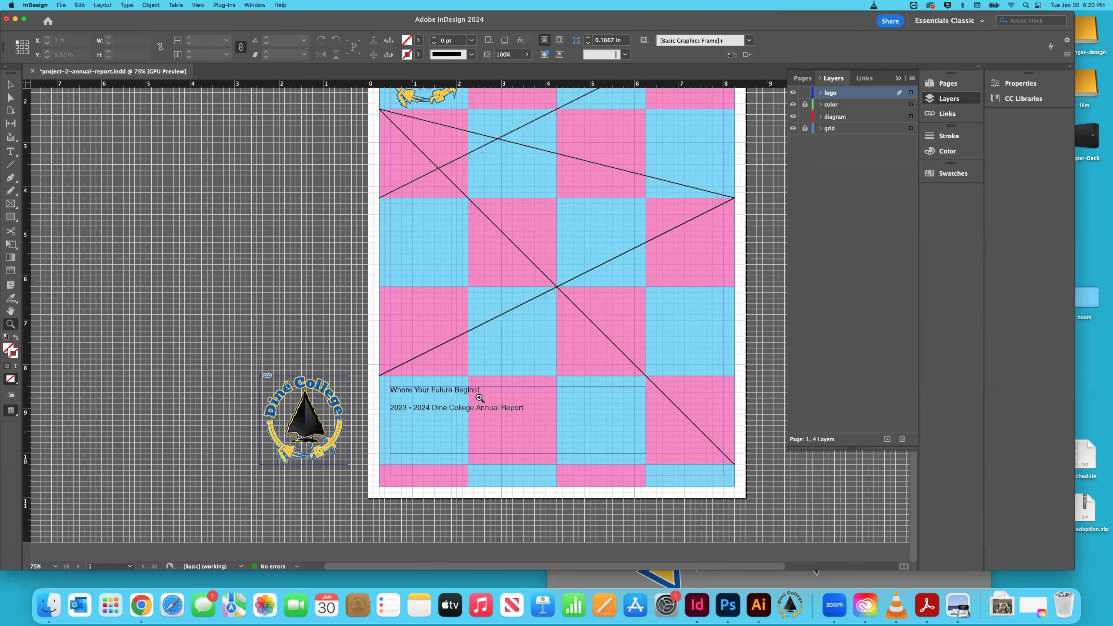
pyautogui.click(475, 383)
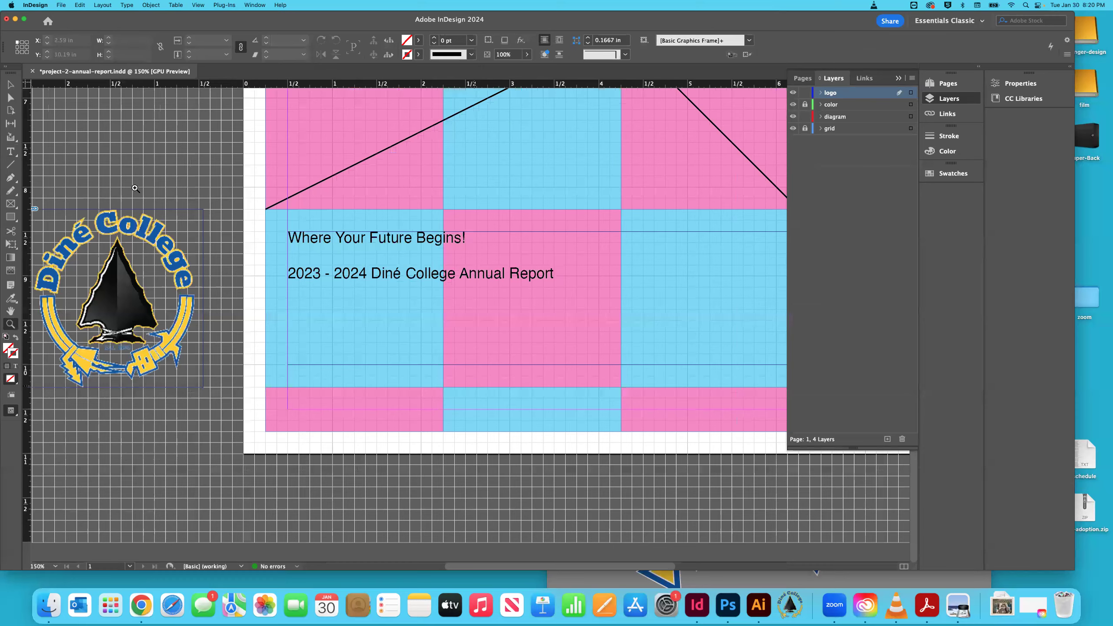
pyautogui.scroll(5, 482, 264)
pyautogui.press('t')
pyautogui.click(486, 373)
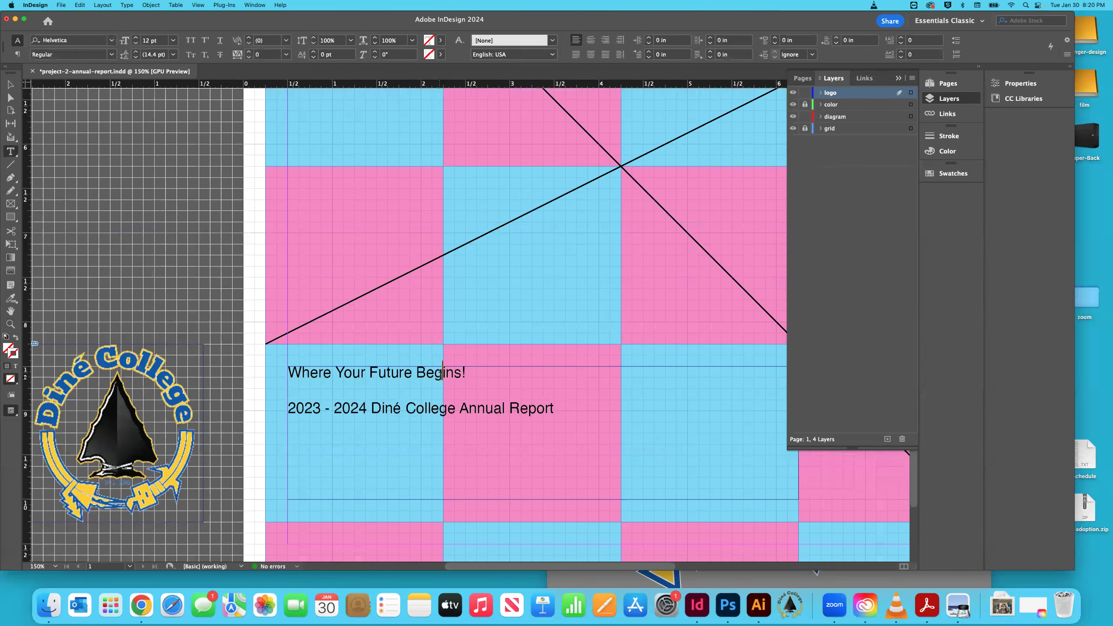
pyautogui.moveTo(485, 373); pyautogui.dragTo(283, 373)
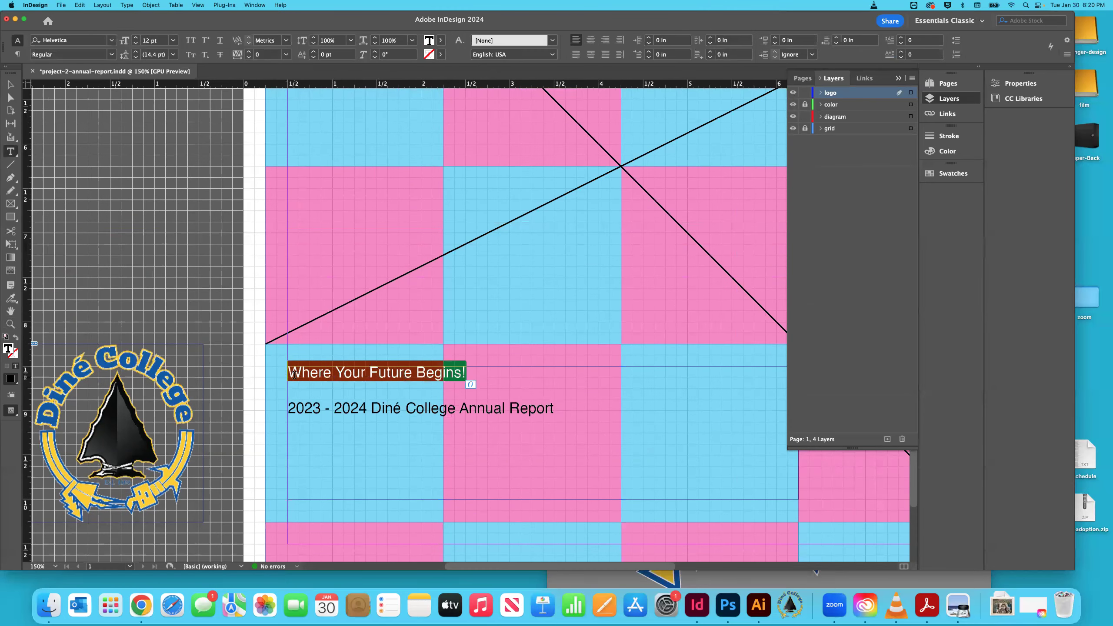
pyautogui.click(110, 55)
pyautogui.click(50, 111)
pyautogui.press('Escape')
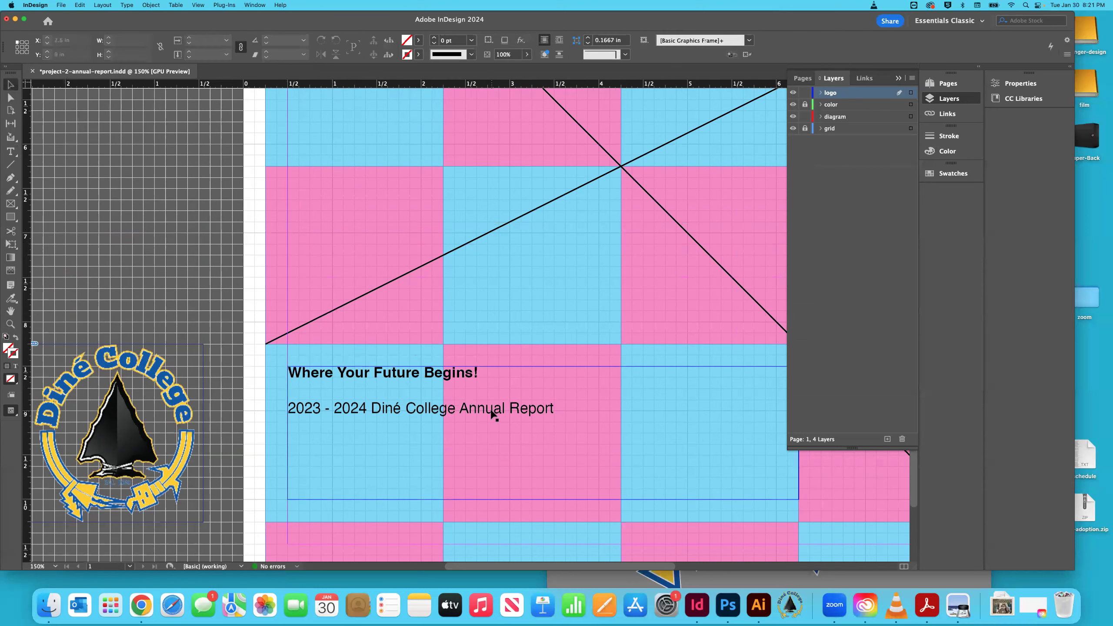
pyautogui.doubleClick(494, 409)
pyautogui.moveTo(577, 408); pyautogui.dragTo(286, 408)
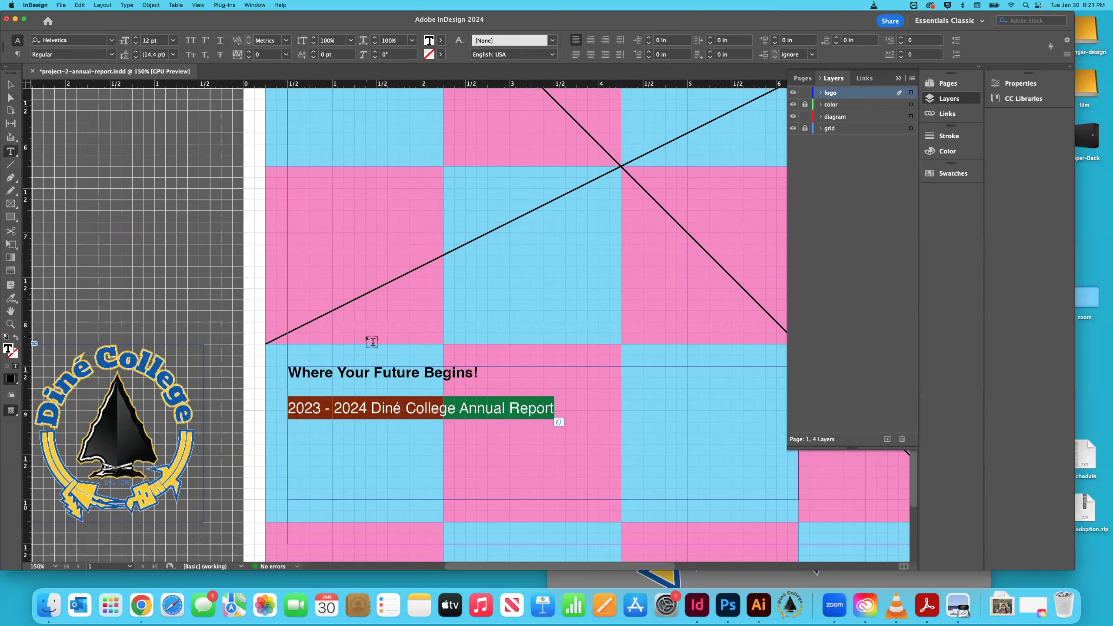
pyautogui.click(10, 88)
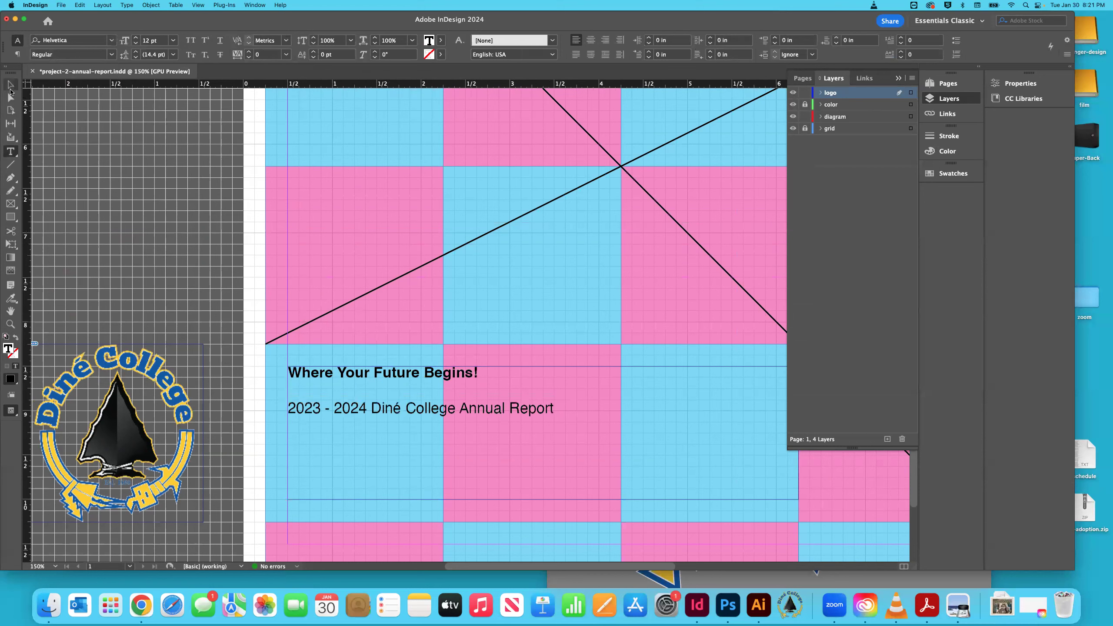
# Step: Set all the text in the cover text frame to 30 pt
pyautogui.doubleClick(426, 374)
pyautogui.press('super+a')
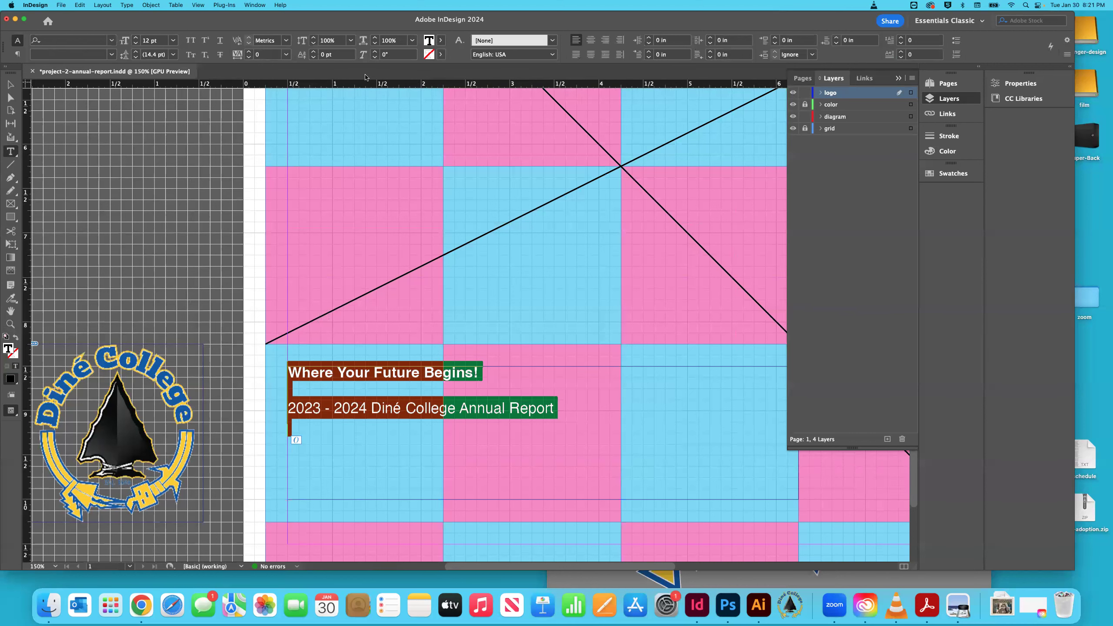
pyautogui.click(173, 40)
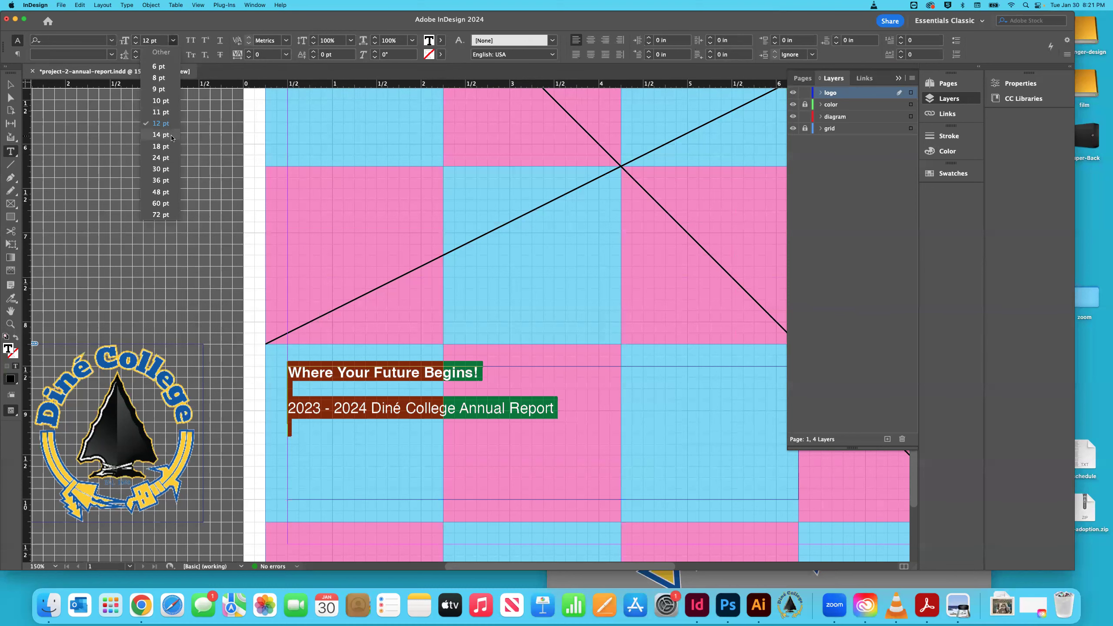
pyautogui.click(164, 170)
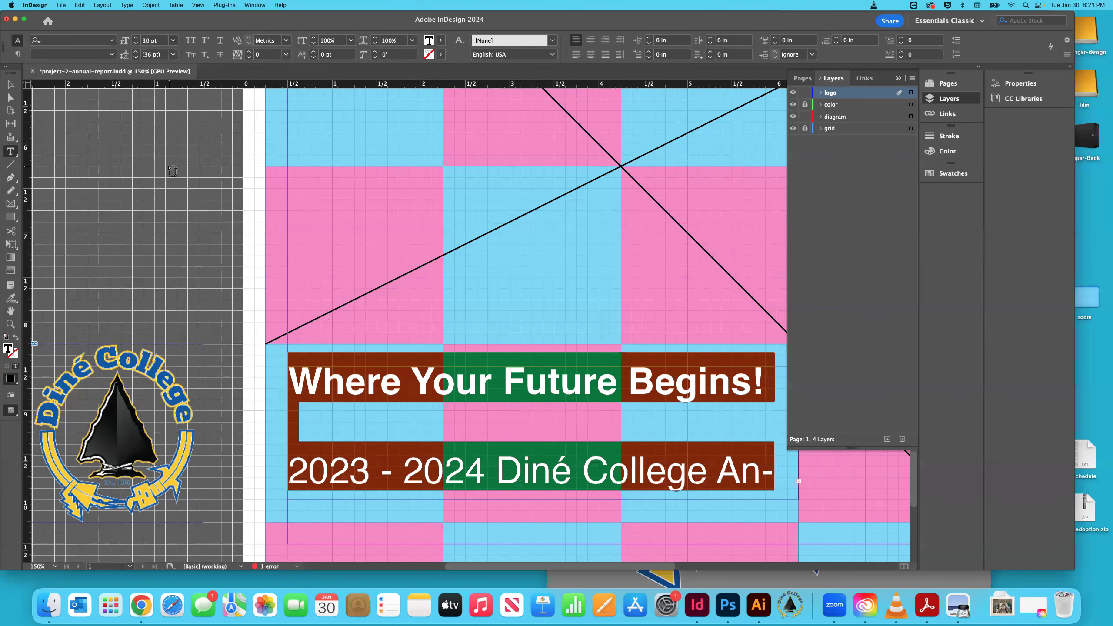
pyautogui.press('super+minus')
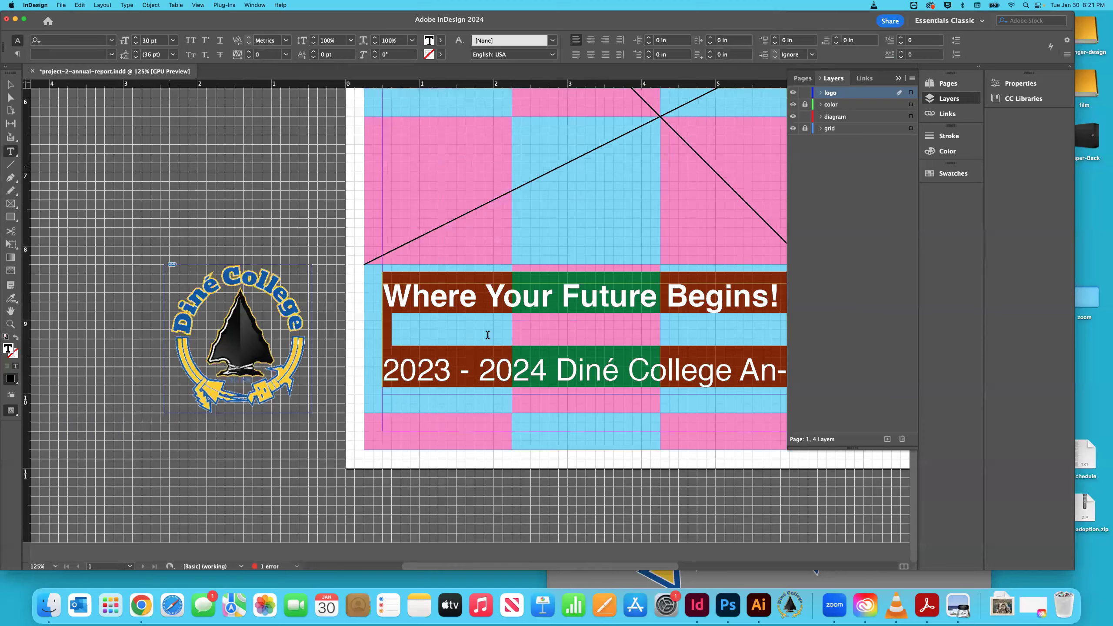
pyautogui.press('super+minus')
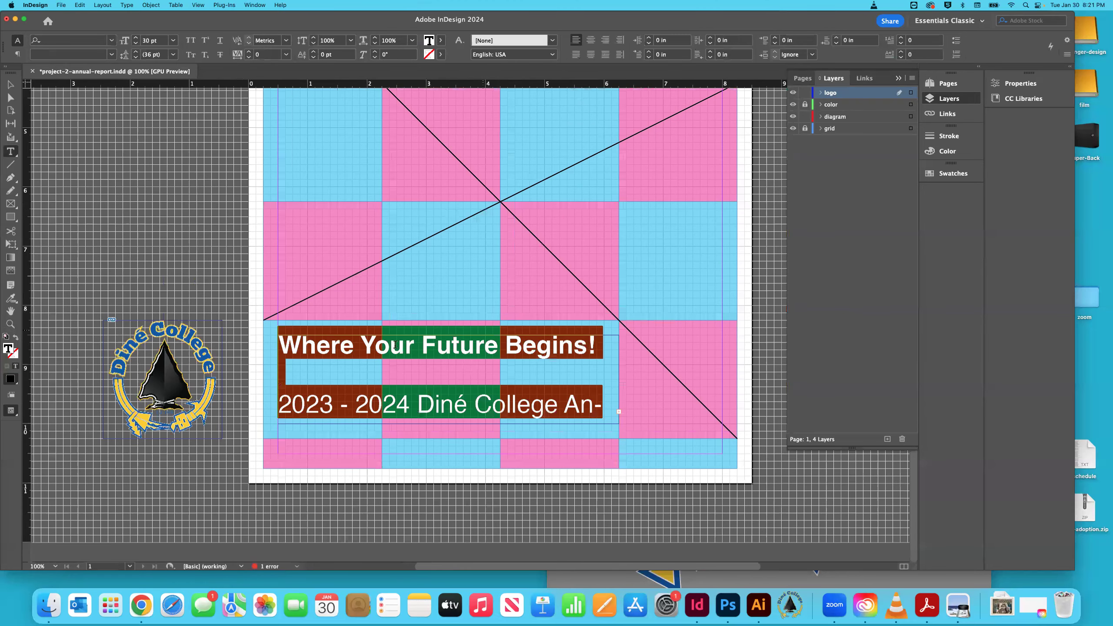
# Step: Set the visible portion of the "2023 - 2024 Diné College Annual Report" line to 24 pt
pyautogui.moveTo(598, 345); pyautogui.dragTo(266, 341)
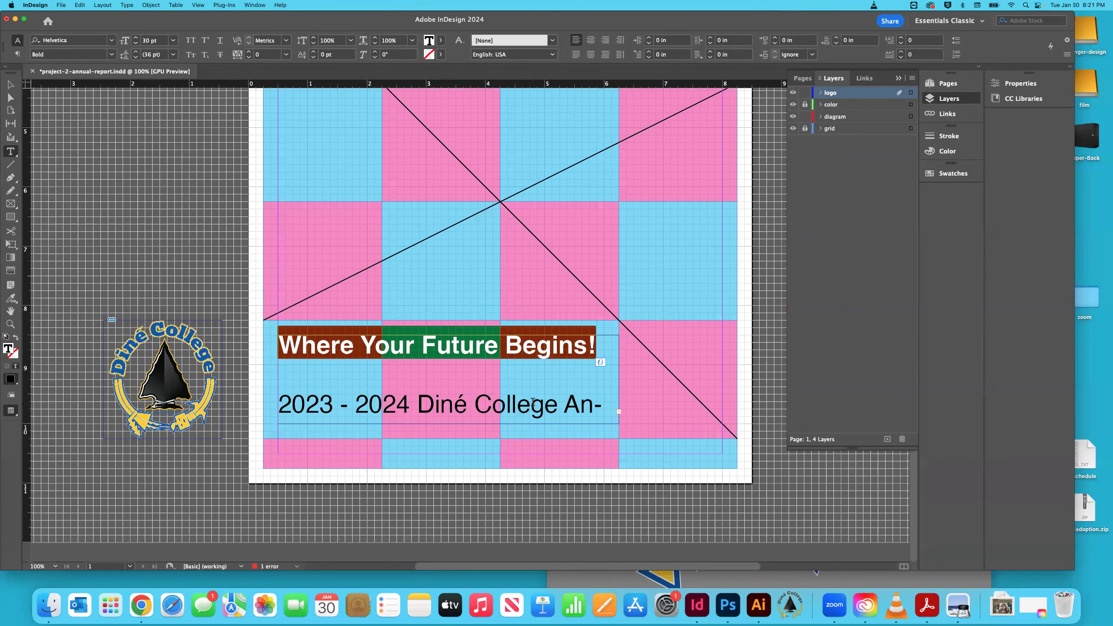
pyautogui.moveTo(507, 403); pyautogui.dragTo(492, 404)
pyautogui.moveTo(290, 401); pyautogui.dragTo(552, 394)
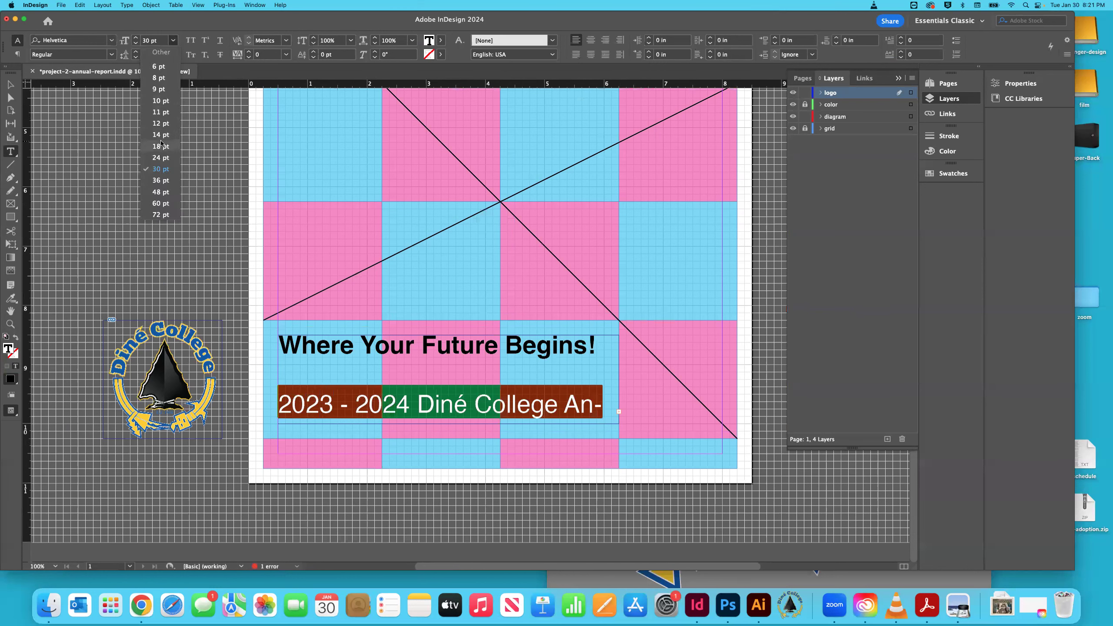
pyautogui.click(160, 158)
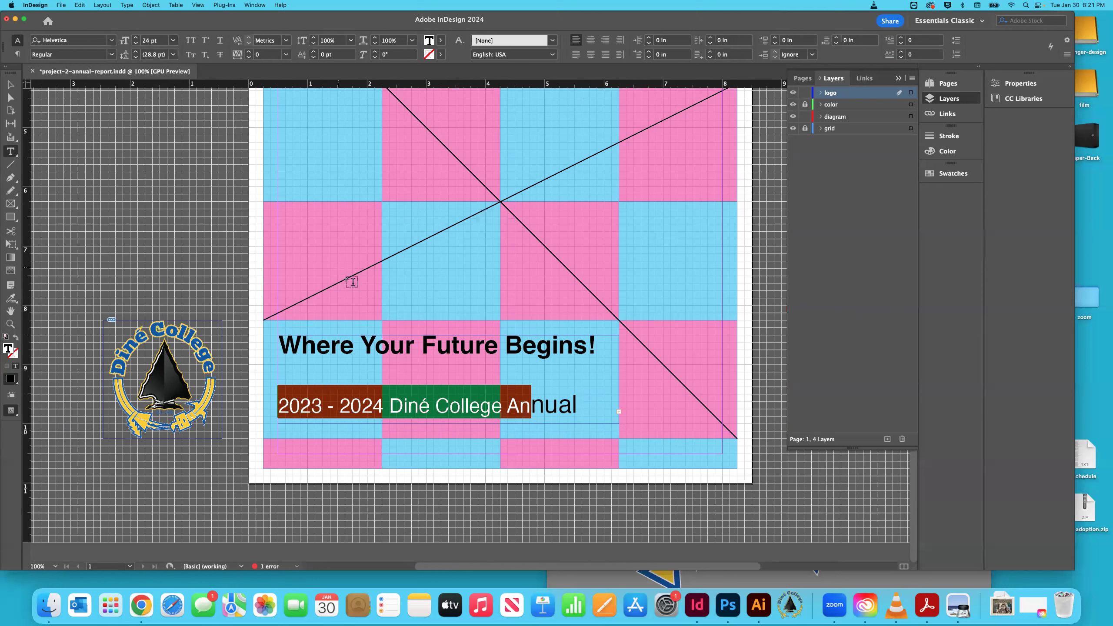
pyautogui.click(359, 369)
pyautogui.moveTo(285, 402); pyautogui.dragTo(655, 413)
pyautogui.click(172, 41)
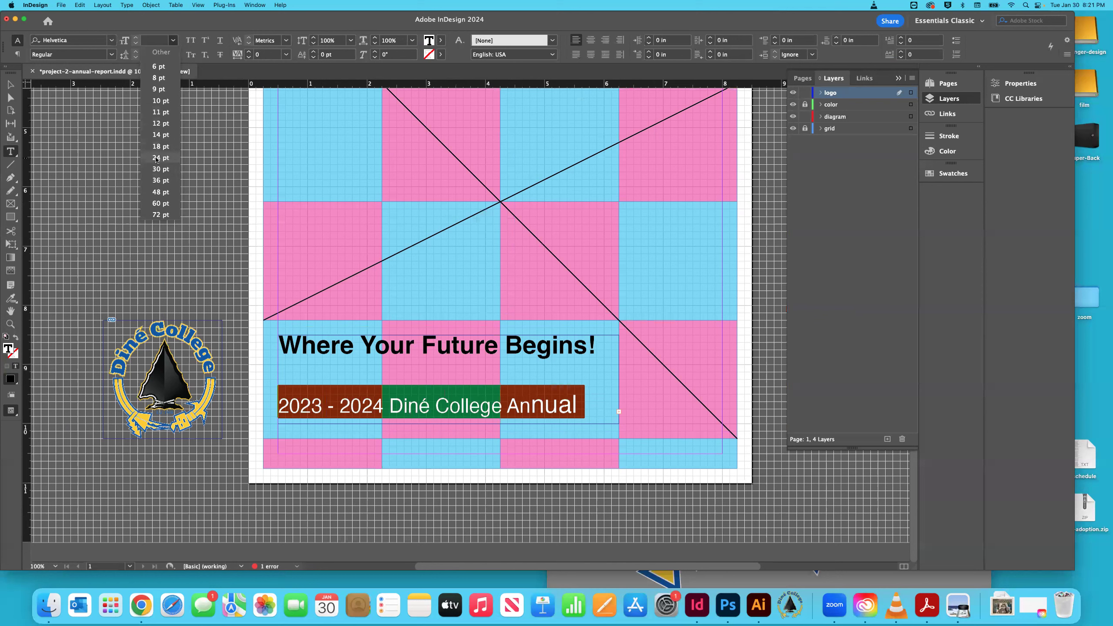
pyautogui.click(156, 157)
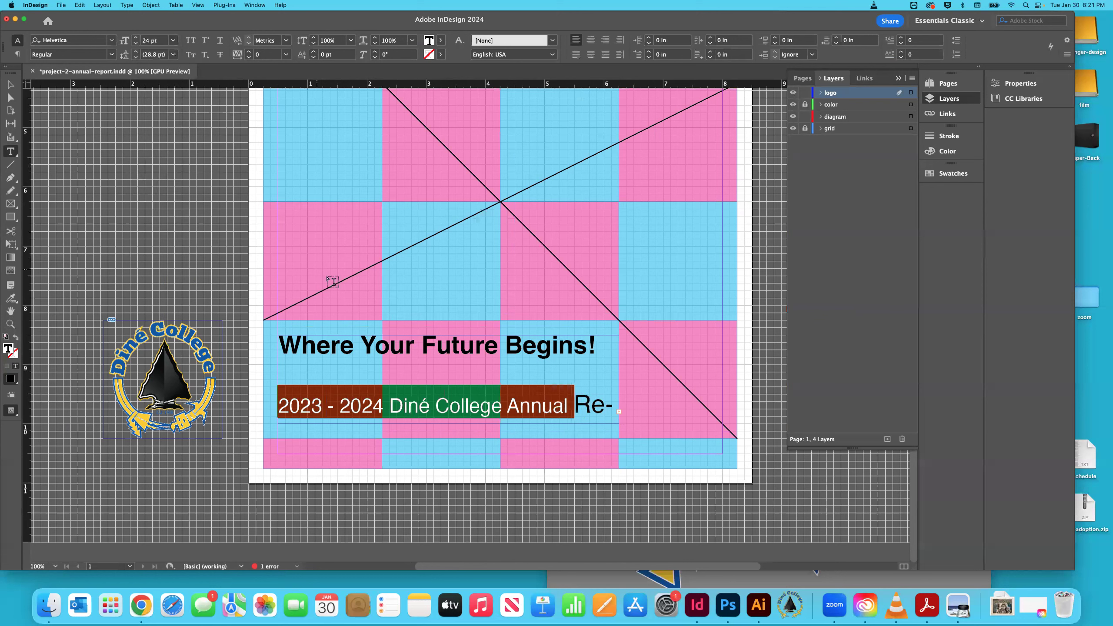
# Step: Extend the text frame down to the page's lower edge and set the complete annual report line to 24 pt
pyautogui.click(10, 84)
pyautogui.moveTo(450, 424); pyautogui.dragTo(457, 478)
pyautogui.doubleClick(312, 406)
pyautogui.hotkey('shift', 'Left')
pyautogui.press('super+a')
pyautogui.click(173, 40)
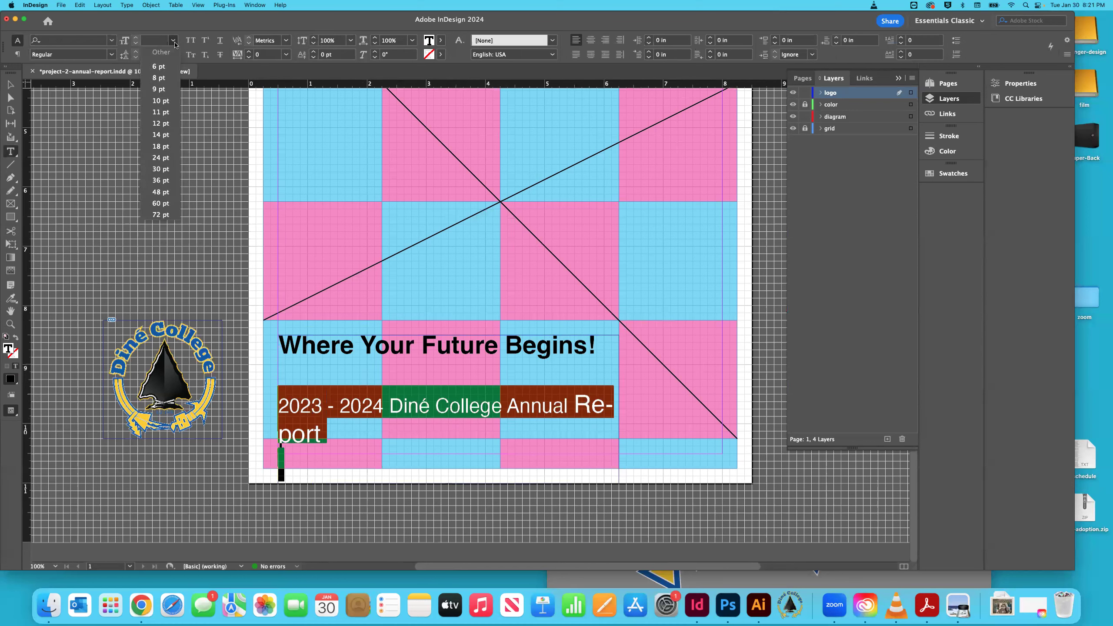
pyautogui.click(161, 158)
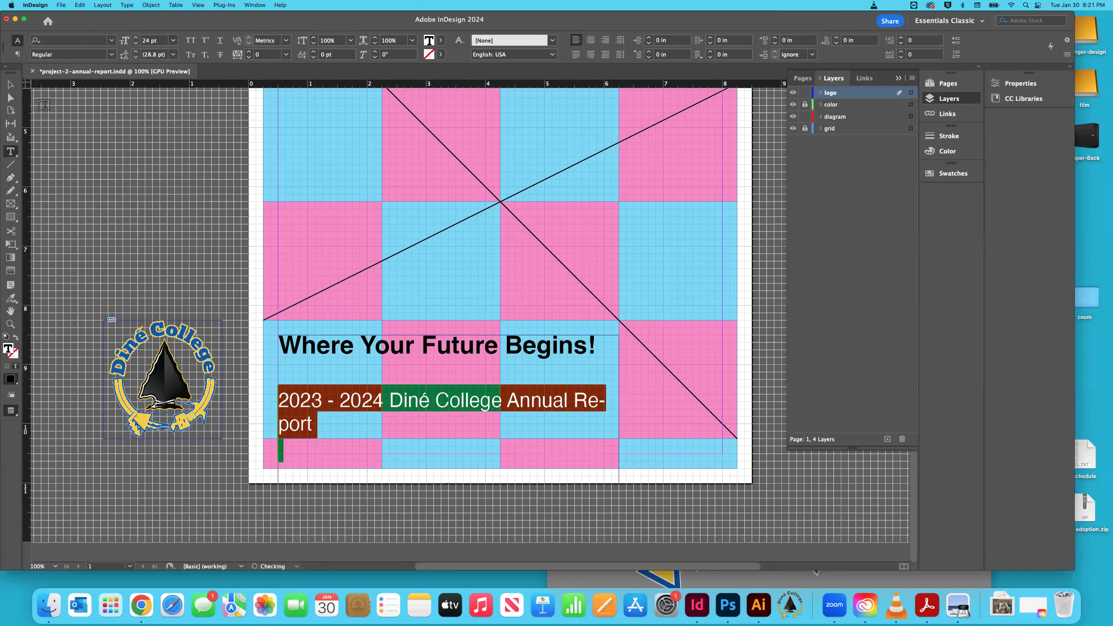
pyautogui.click(10, 84)
pyautogui.click(70, 119)
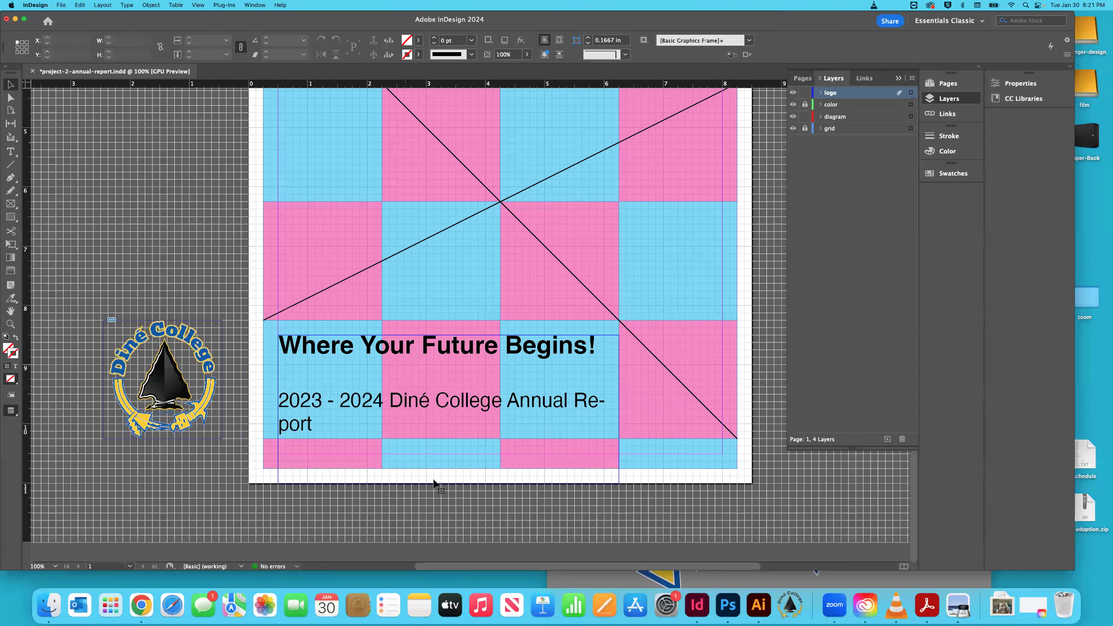
# Step: Reduce the "2023 - 2024 Diné College Annual Report" line to 18 pt
pyautogui.doubleClick(322, 400)
pyautogui.press('super+a')
pyautogui.click(173, 40)
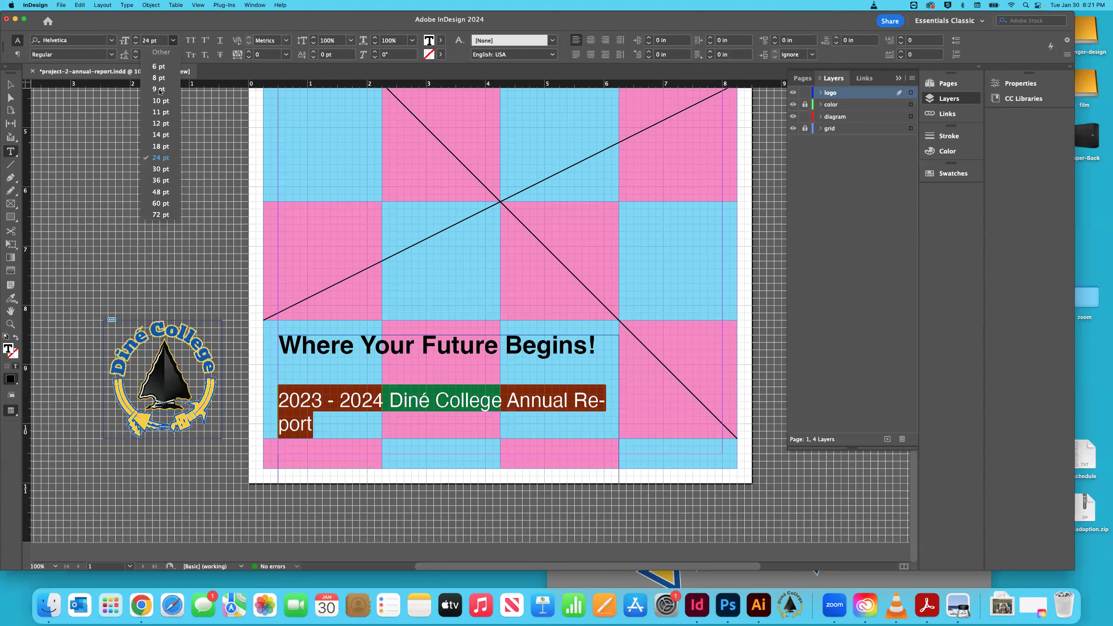
pyautogui.click(161, 146)
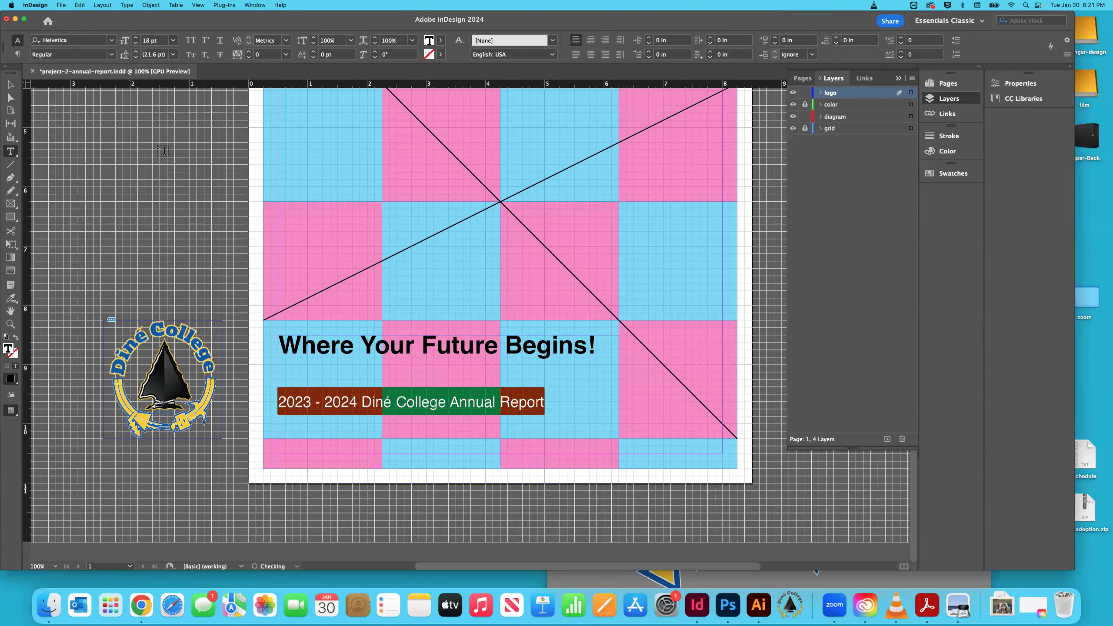
pyautogui.click(9, 86)
pyautogui.click(184, 139)
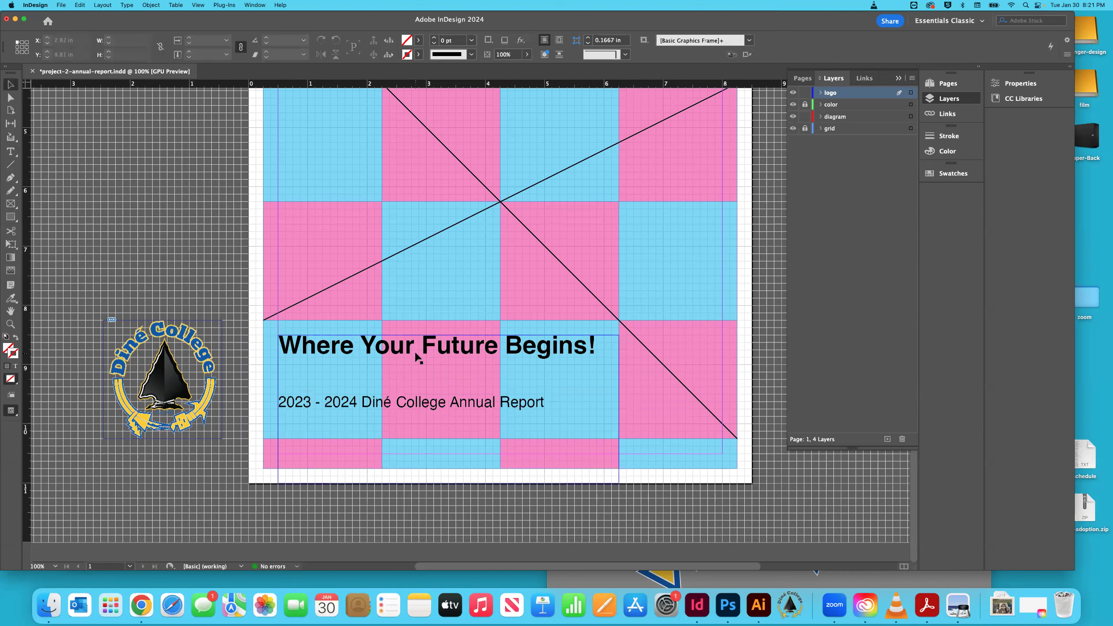
# Step: Shorten the text frame to a height of 1.5 in, ending just below the annual report line
pyautogui.click(390, 417)
pyautogui.moveTo(448, 482); pyautogui.dragTo(425, 422)
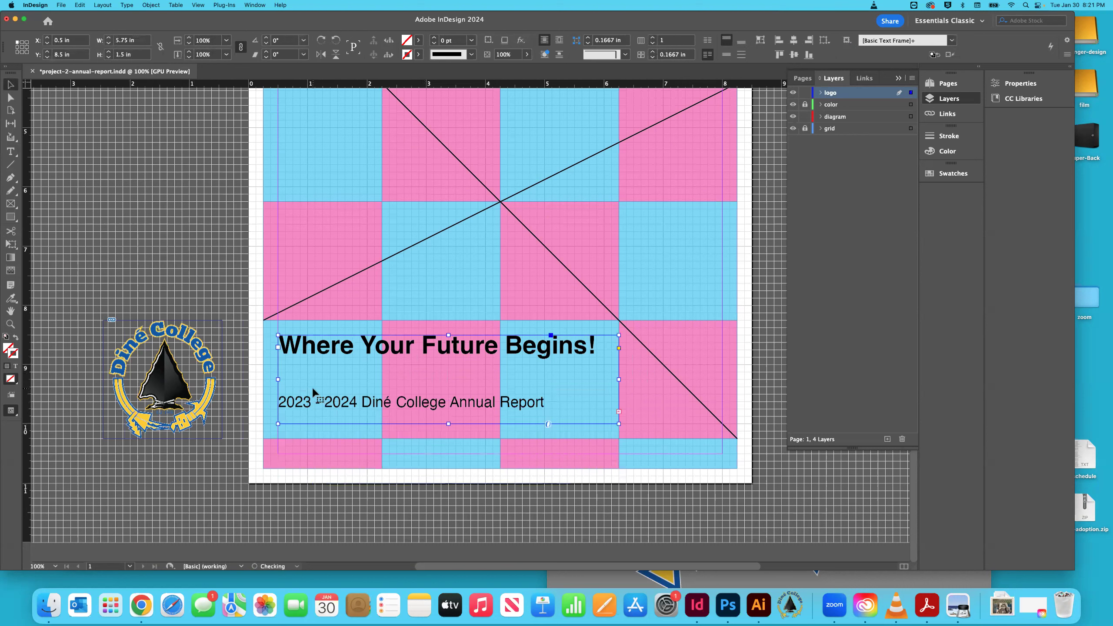
pyautogui.click(210, 272)
pyautogui.press('super+0')
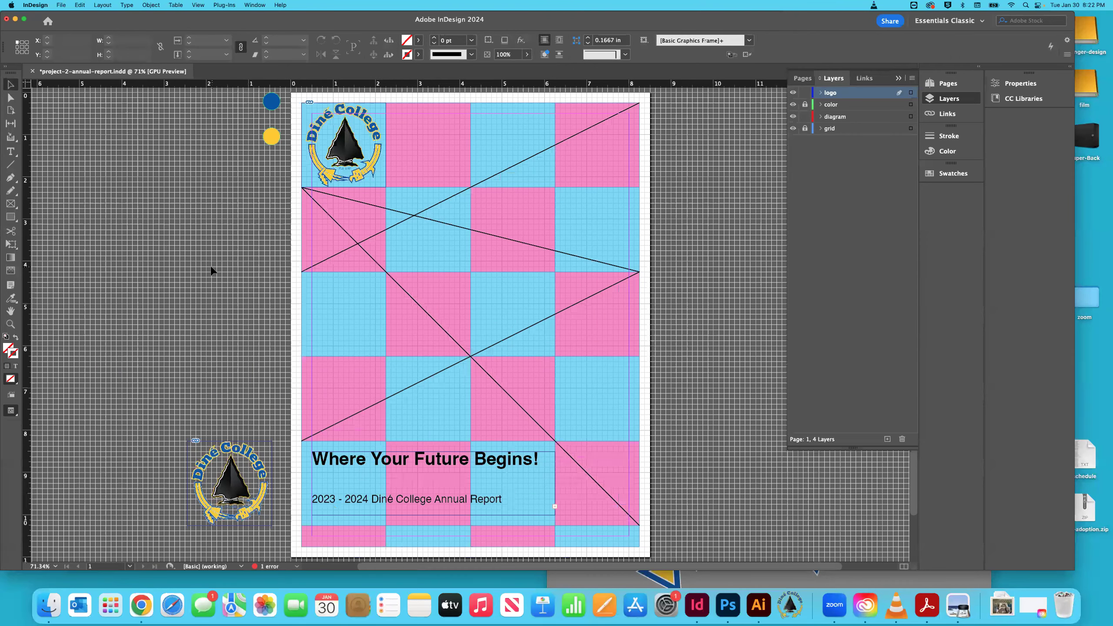
# Step: Widen the cover text frame to 6.5 in, extending it into the fourth column of colored squares
pyautogui.click(440, 461)
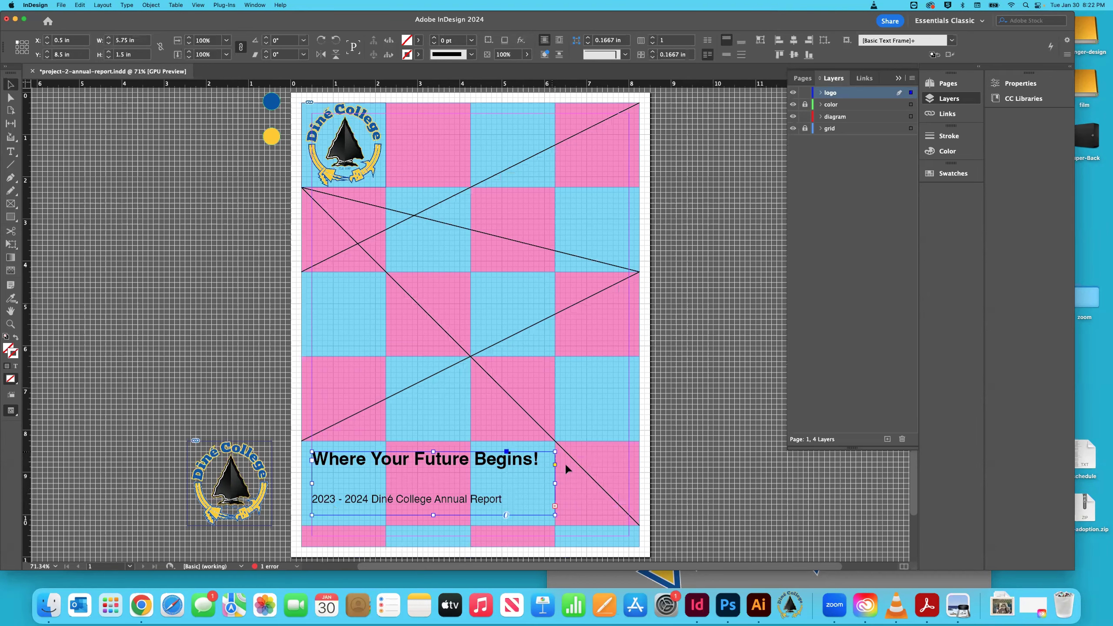
pyautogui.scroll(-3, 565, 463)
pyautogui.moveTo(560, 426); pyautogui.dragTo(597, 426)
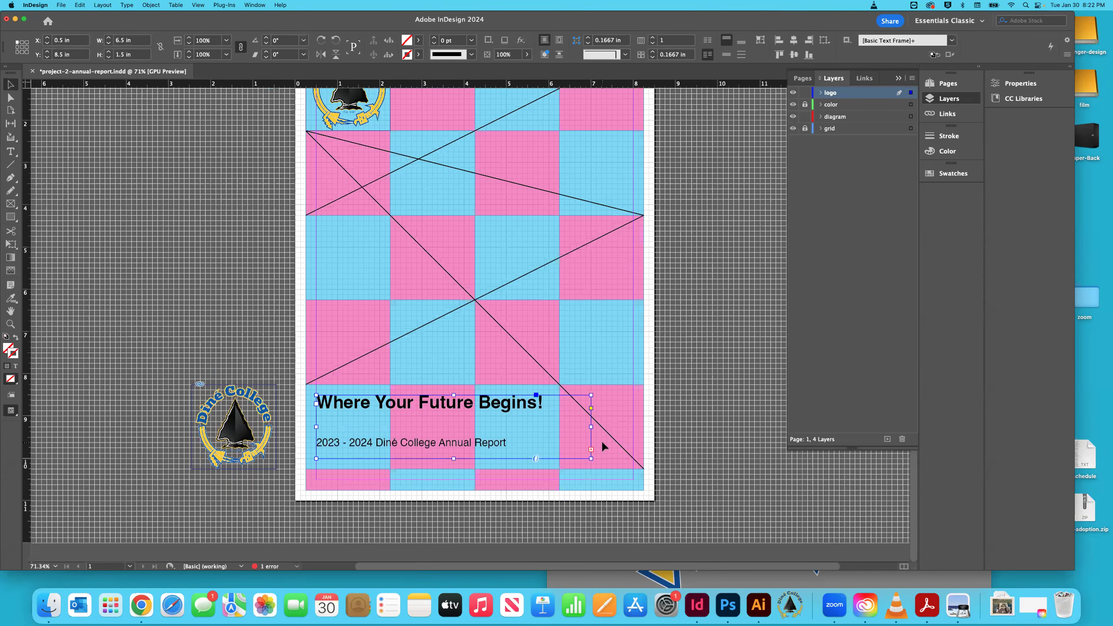
# Step: Enlarge only the "2023 - 2024 Diné College Annual Report" line to 24 pt
pyautogui.doubleClick(485, 443)
pyautogui.moveTo(488, 443); pyautogui.dragTo(507, 443)
pyautogui.tripleClick(470, 439)
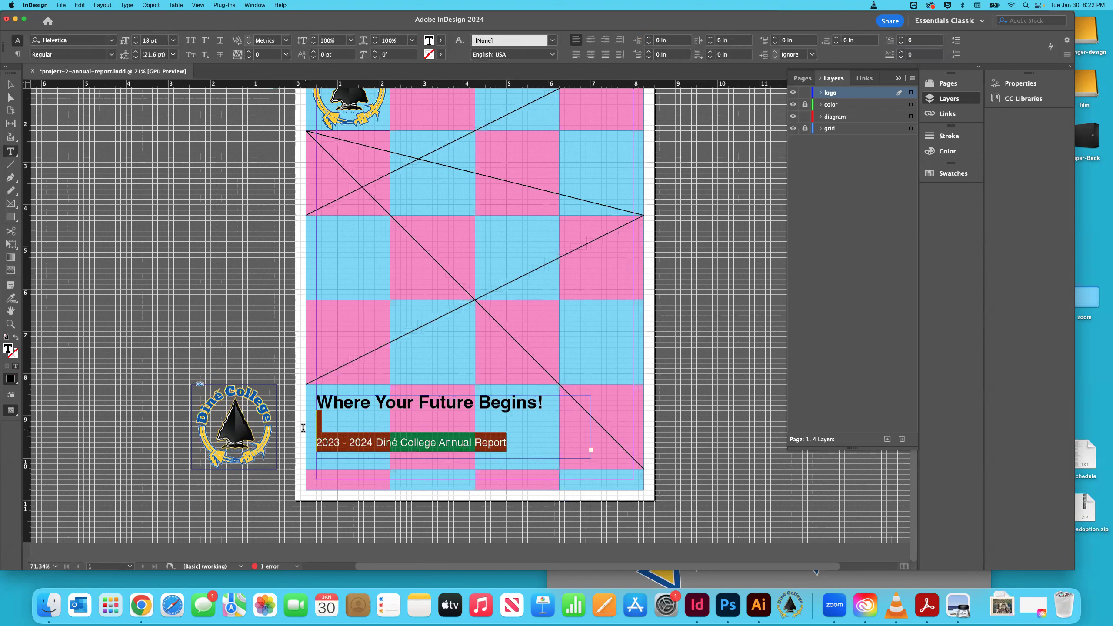
pyautogui.press('Right')
pyautogui.hotkey('shift', 'Left')
pyautogui.hotkey('alt', 'shift', 'Left')
pyautogui.hotkey('alt', 'shift', 'Left')
pyautogui.hotkey('alt', 'shift', 'Left')
pyautogui.hotkey('alt', 'shift', 'Left')
pyautogui.hotkey('alt', 'shift', 'Left')
pyautogui.hotkey('alt', 'shift', 'Left')
pyautogui.hotkey('alt', 'shift', 'Left')
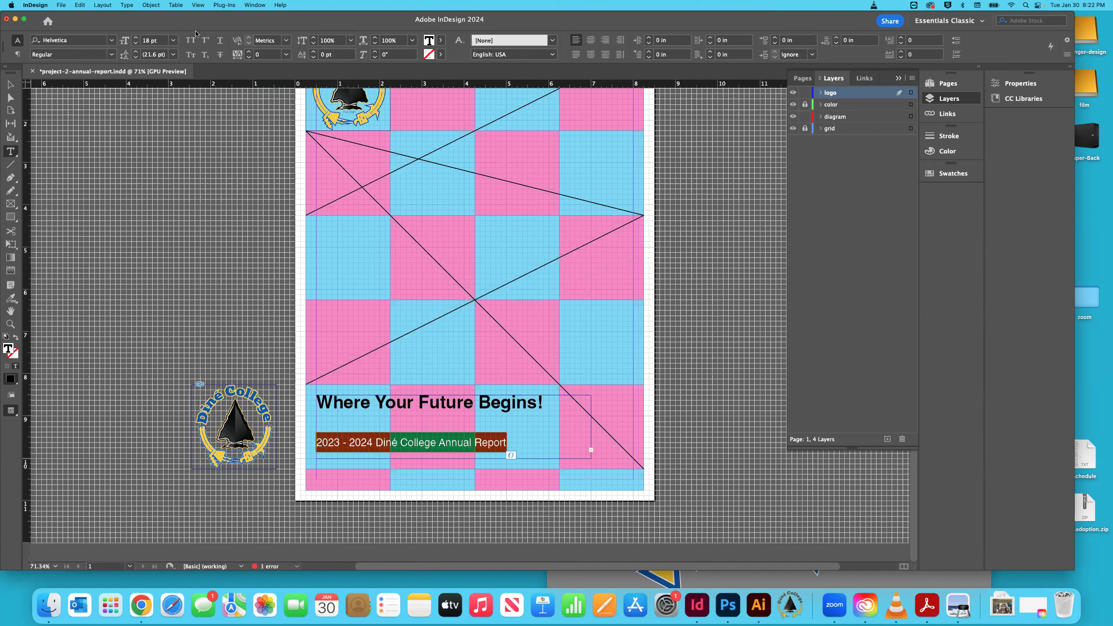
pyautogui.click(173, 40)
pyautogui.click(168, 159)
pyautogui.click(11, 84)
pyautogui.click(211, 191)
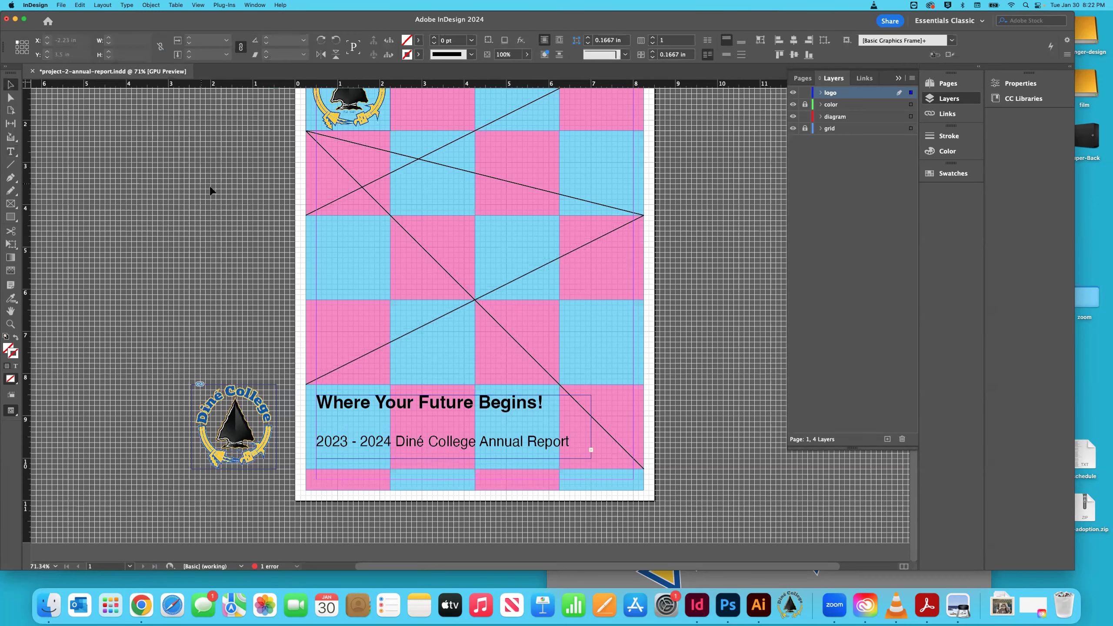
# Step: Widen the cover text frame to 7.375 in, ending with its height at 1.5 in
pyautogui.click(527, 415)
pyautogui.moveTo(592, 426); pyautogui.dragTo(628, 434)
pyautogui.moveTo(472, 459); pyautogui.dragTo(482, 500)
pyautogui.doubleClick(488, 477)
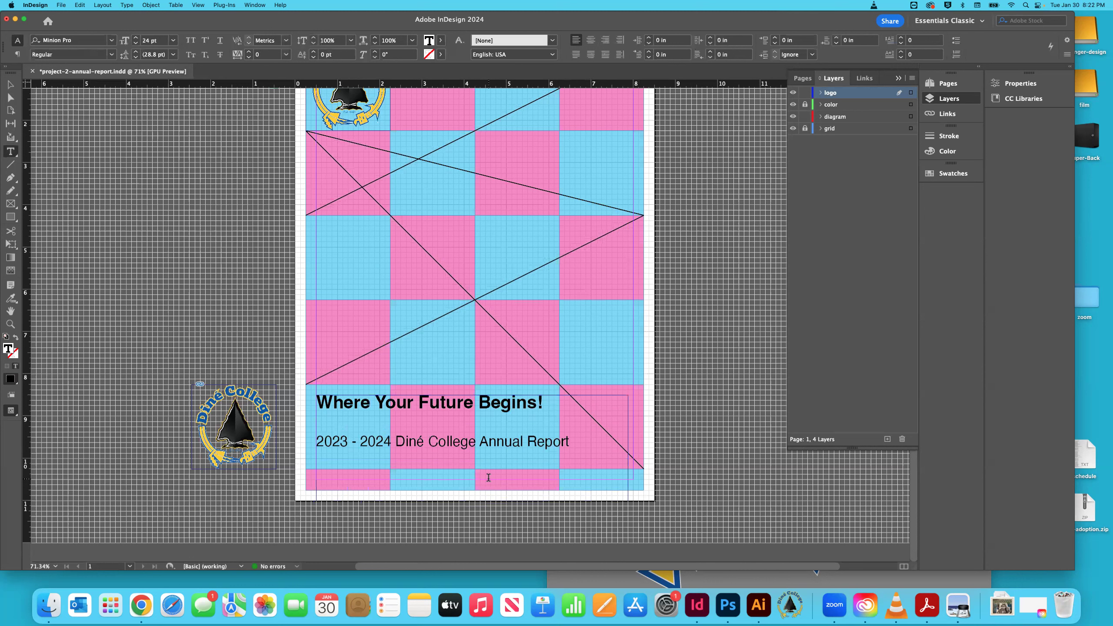
pyautogui.click(11, 84)
pyautogui.moveTo(472, 501); pyautogui.dragTo(472, 459)
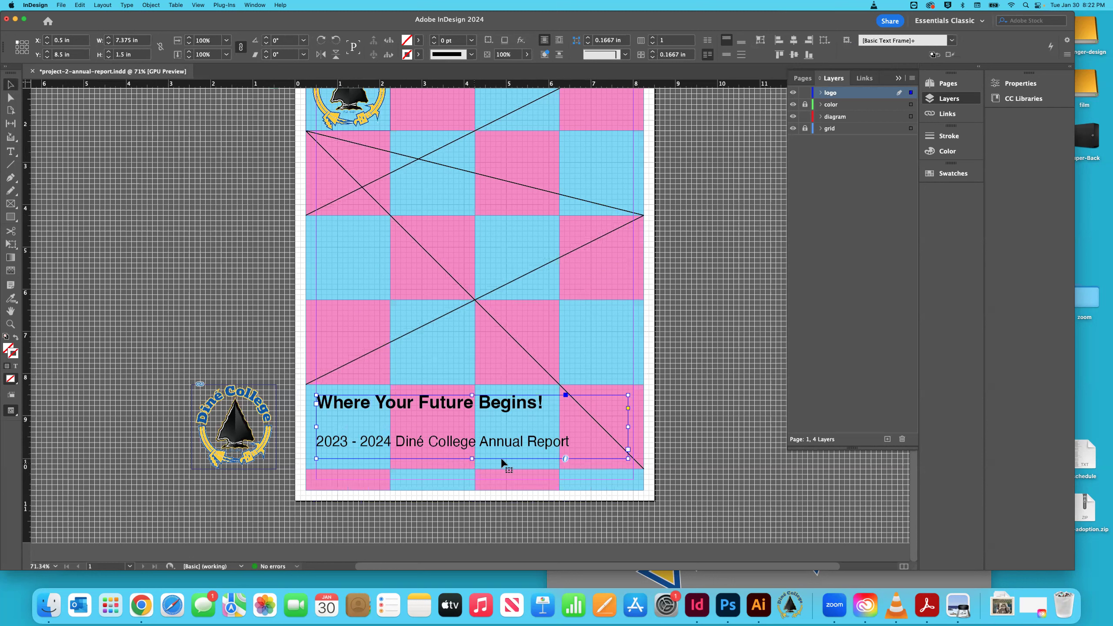
pyautogui.click(261, 348)
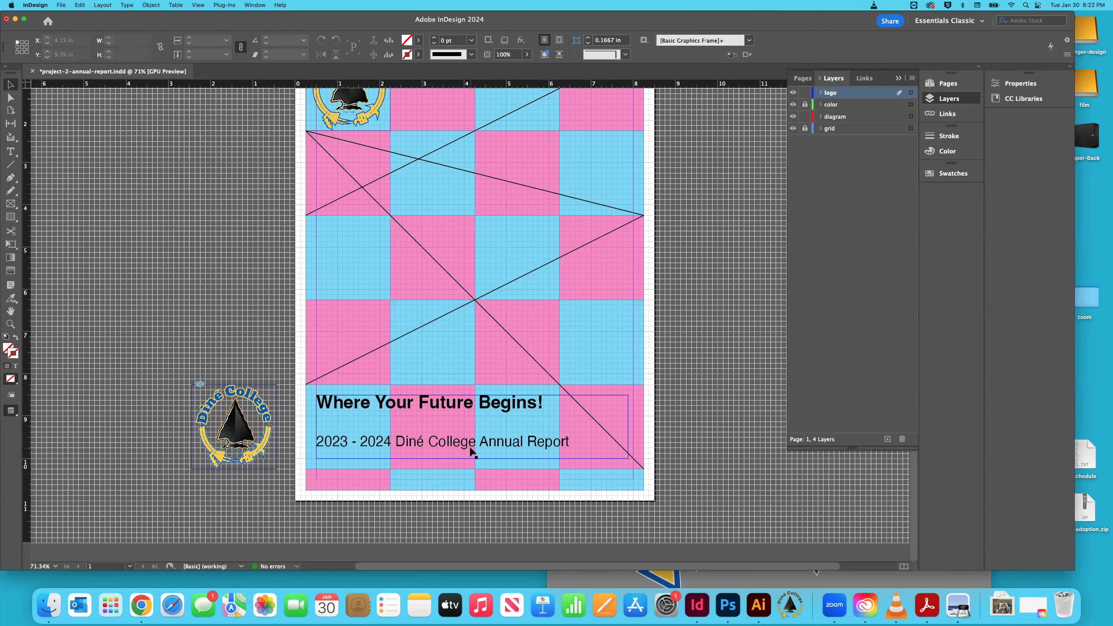
# Step: Hide the document grid and preview the cover with the grid layer's colored squares switched off and on again
pyautogui.scroll(3, 471, 453)
pyautogui.press('super+minus')
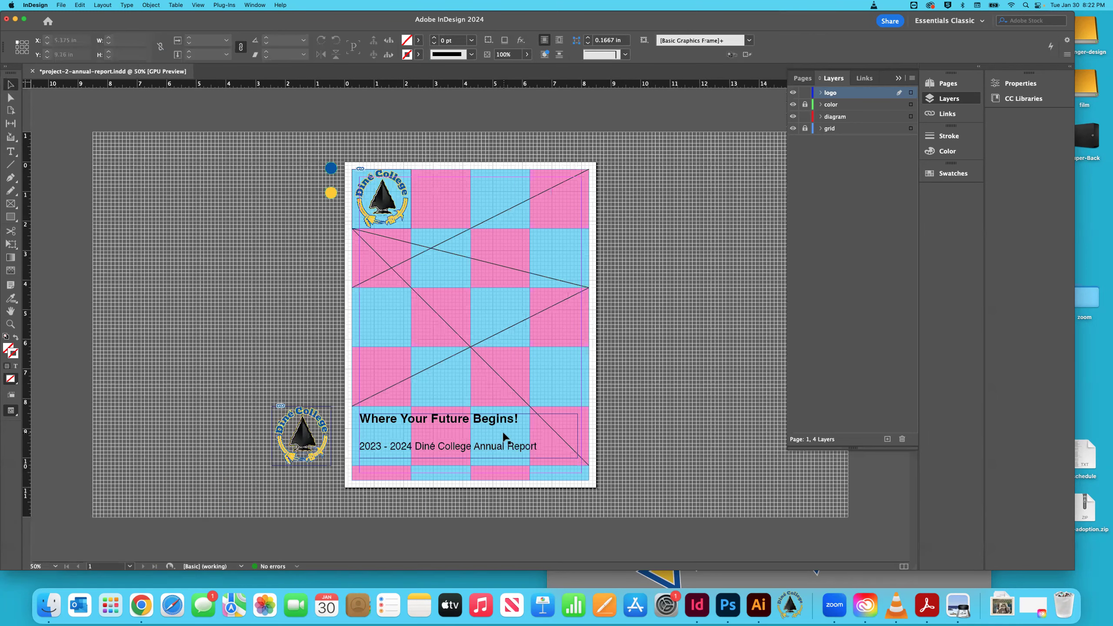
pyautogui.click(792, 117)
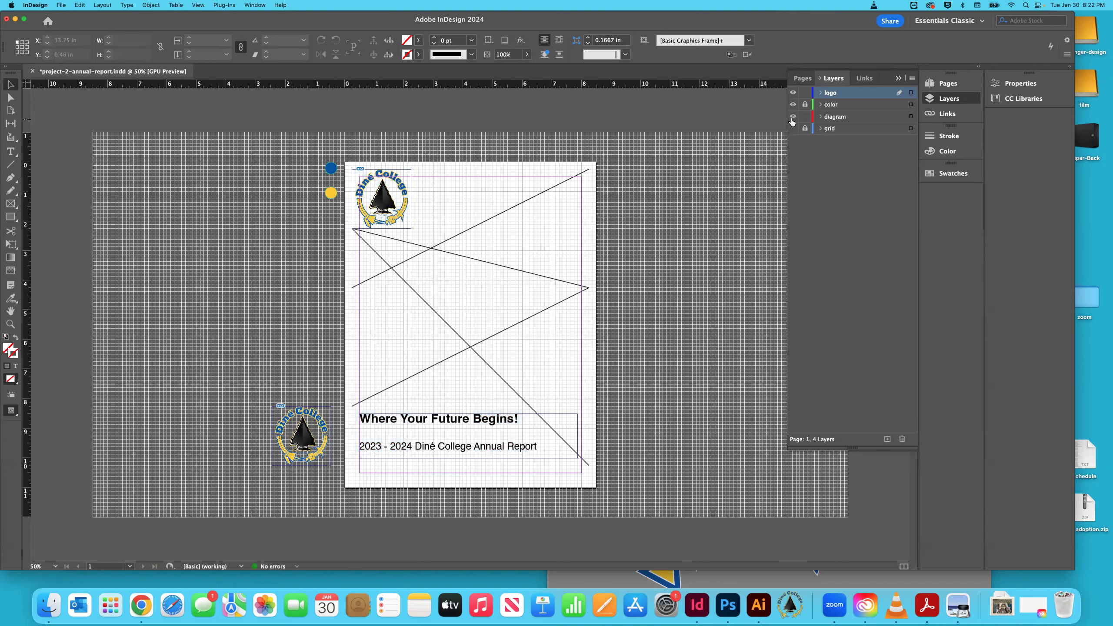
pyautogui.click(793, 120)
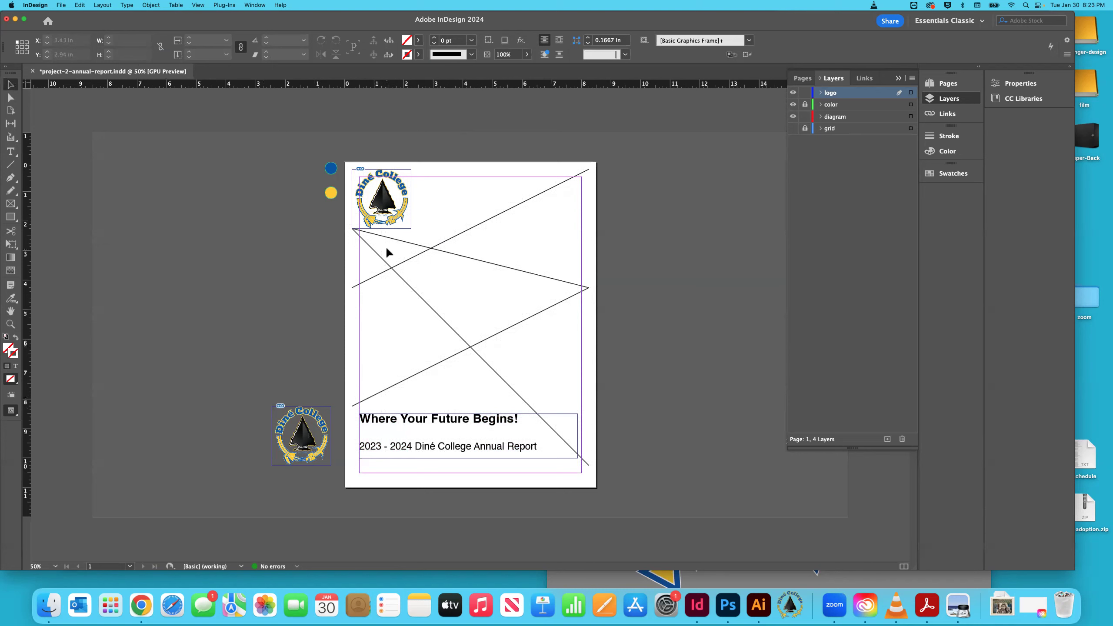
pyautogui.click(793, 128)
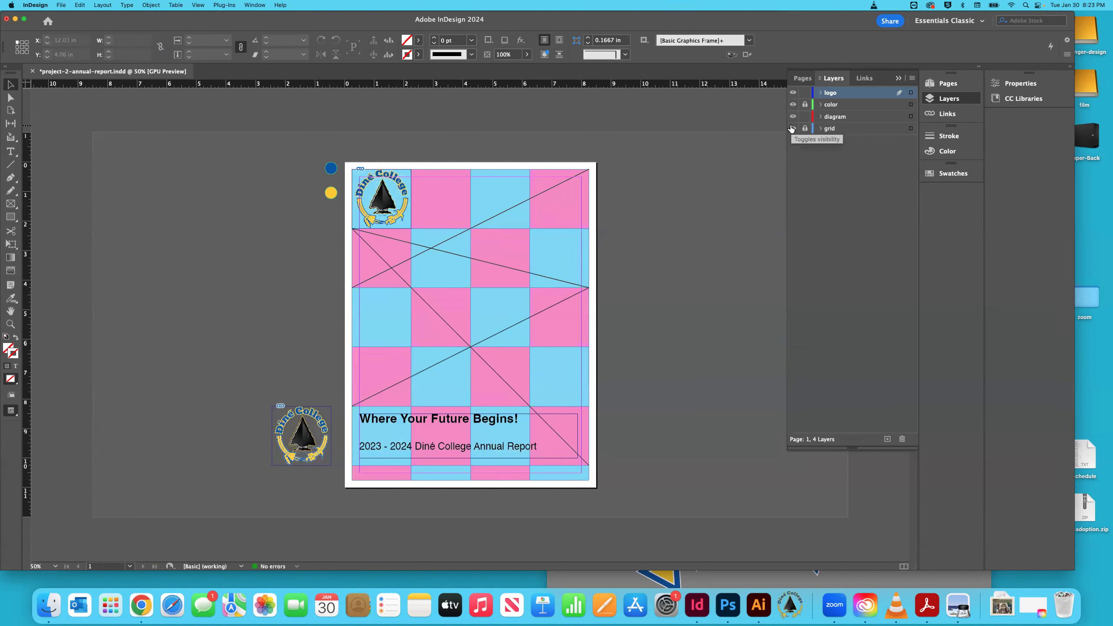
# Step: Extend the text frame's left edge to X 0.25 in, flush with the colored squares, for a width of 7.625 in
pyautogui.click(400, 427)
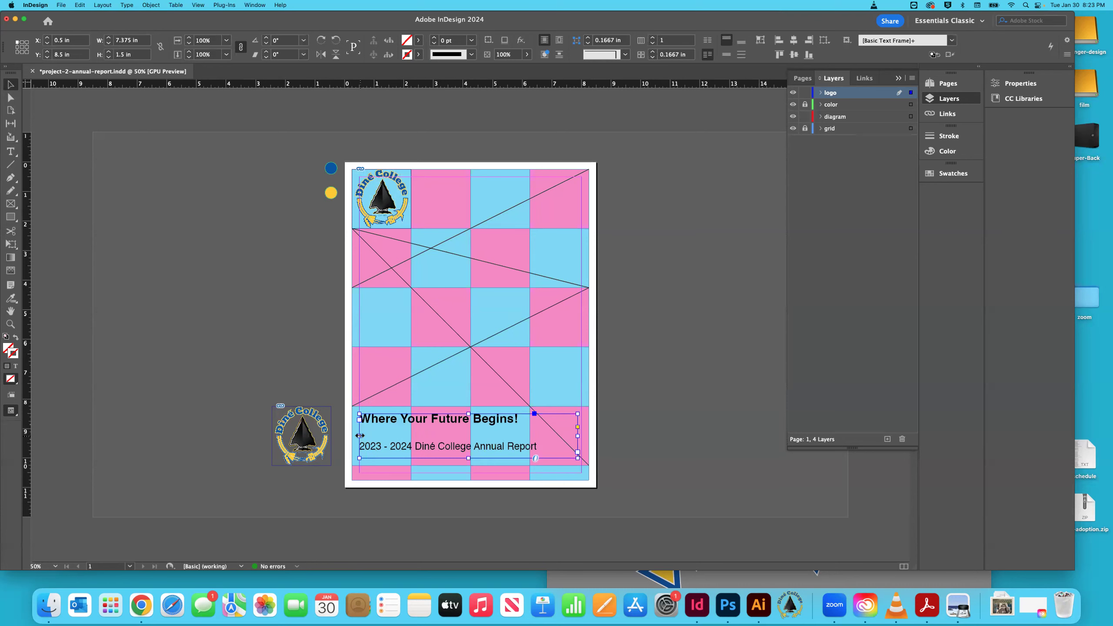
pyautogui.press('z')
pyautogui.click(366, 429)
pyautogui.click(439, 419)
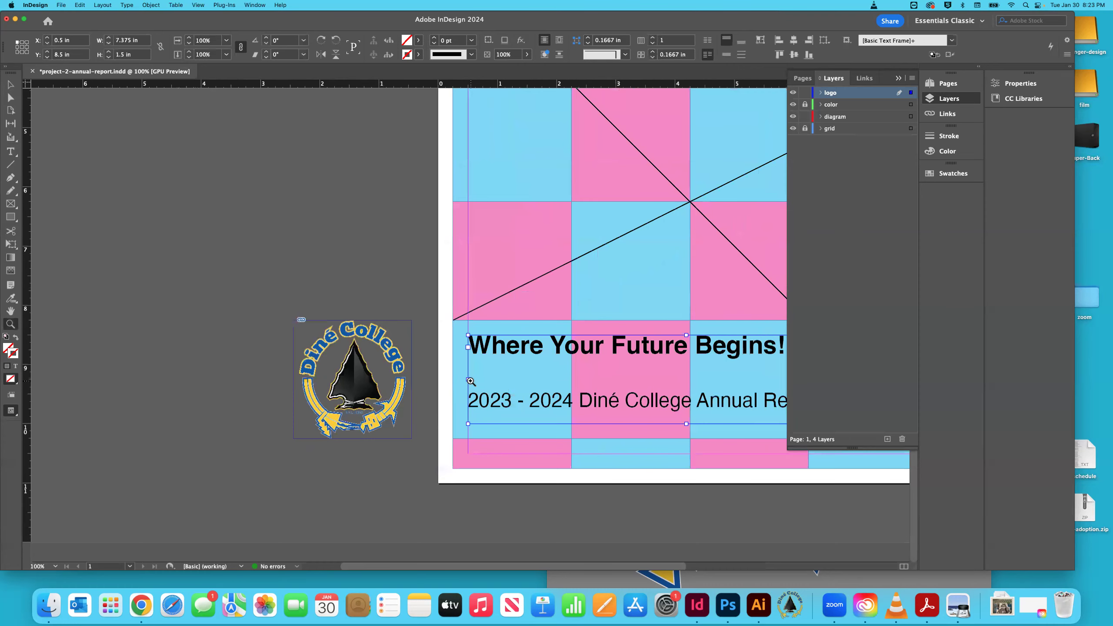
pyautogui.hscroll(3, 469, 386)
pyautogui.click(10, 84)
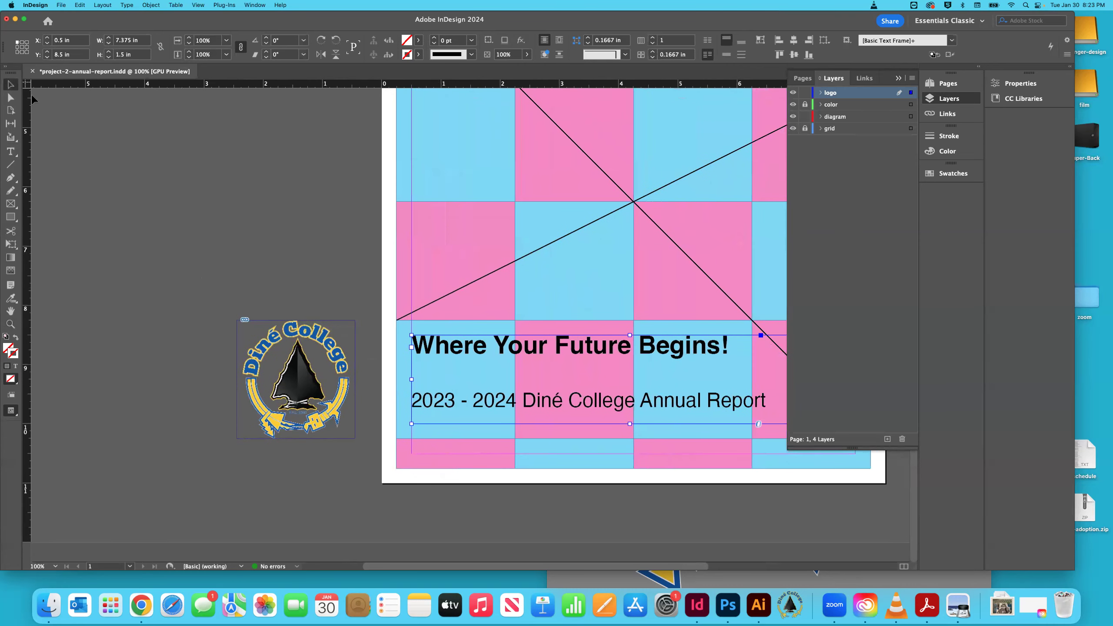
pyautogui.hscroll(4, 408, 348)
pyautogui.scroll(2, 408, 347)
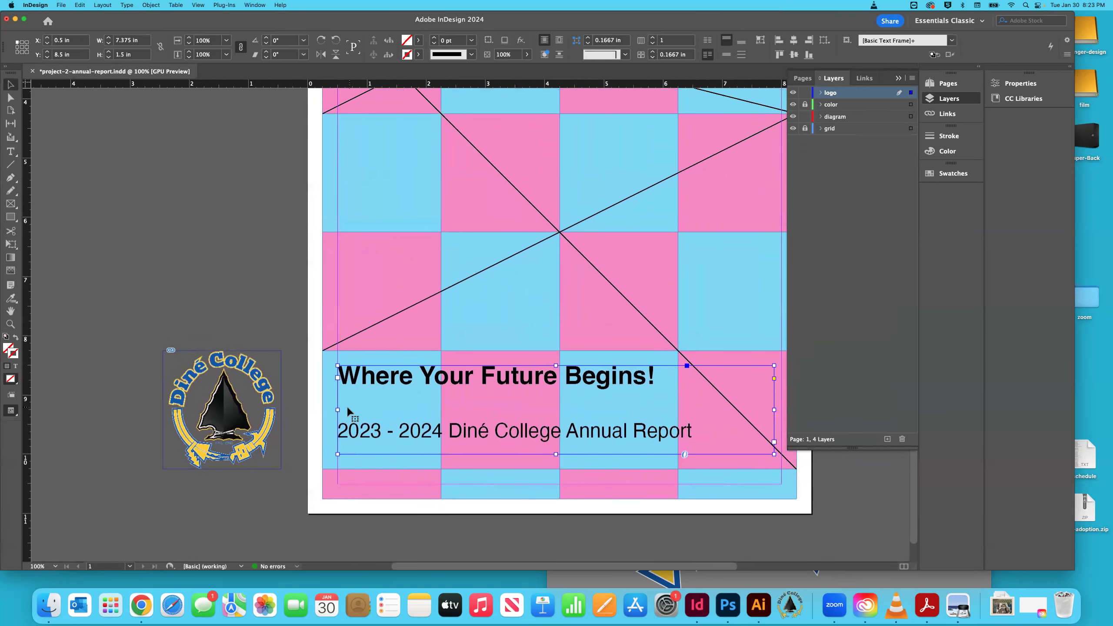
pyautogui.moveTo(338, 411); pyautogui.dragTo(323, 411)
pyautogui.hscroll(5, 371, 407)
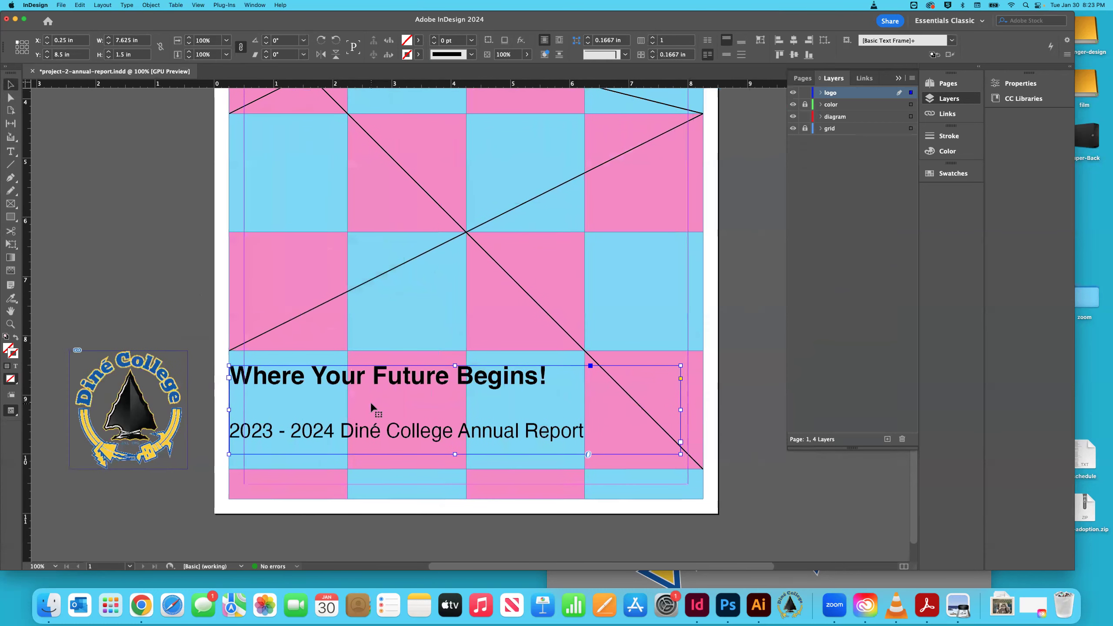
pyautogui.press('super+minus')
pyautogui.press('super+minus')
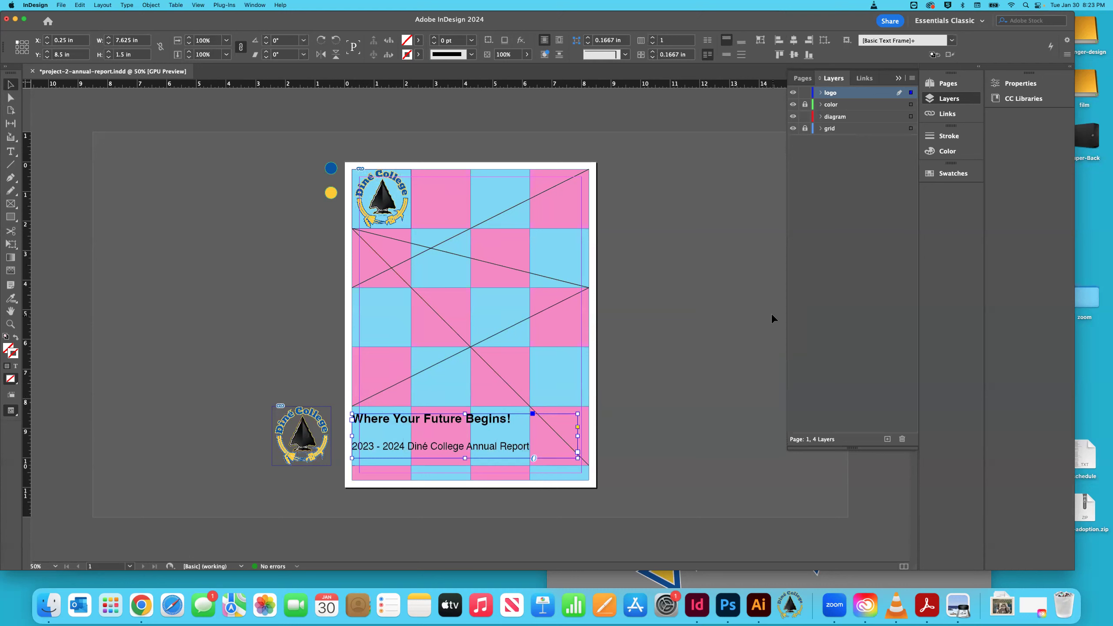
pyautogui.click(512, 136)
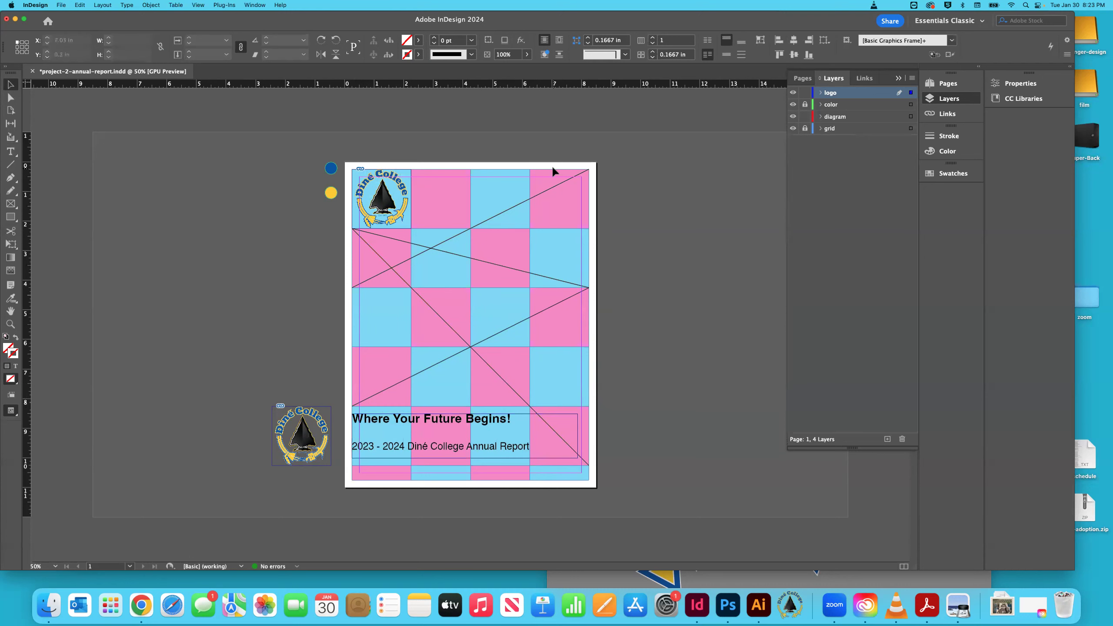
# Step: Compare the left edges of the cover text frame and the logo frame up close to check their alignment
pyautogui.press('z')
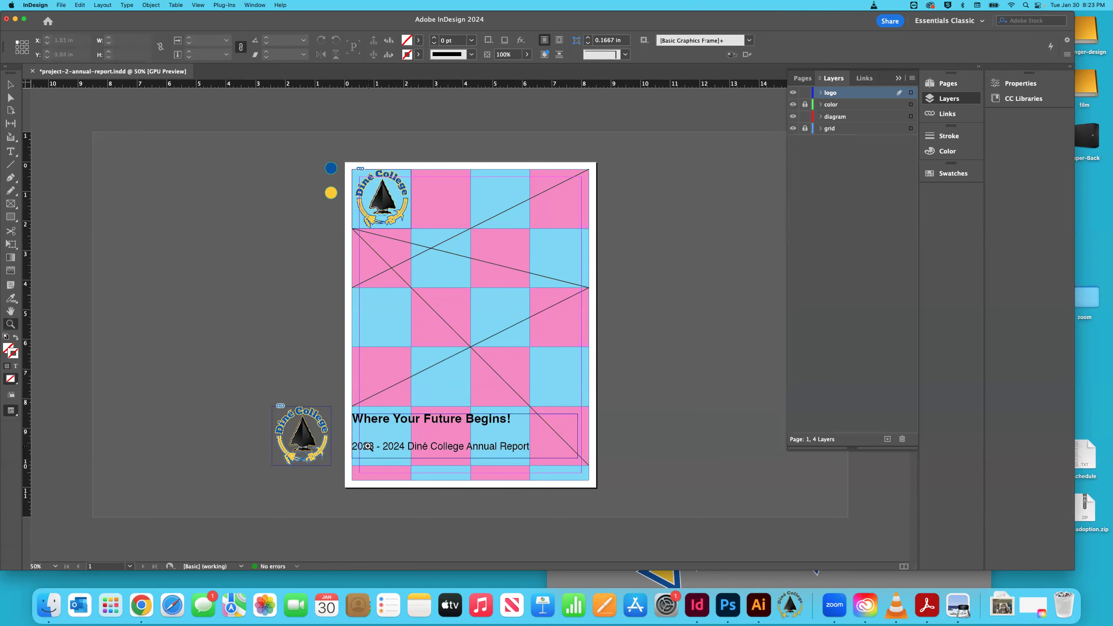
pyautogui.click(369, 447)
pyautogui.click(438, 419)
pyautogui.click(439, 419)
pyautogui.click(10, 84)
pyautogui.click(499, 367)
pyautogui.moveTo(489, 340)
pyautogui.mouseDown()
pyautogui.moveTo(509, 340)
pyautogui.moveTo(491, 339)
pyautogui.mouseUp()
pyautogui.press('super+minus')
pyautogui.press('super+minus')
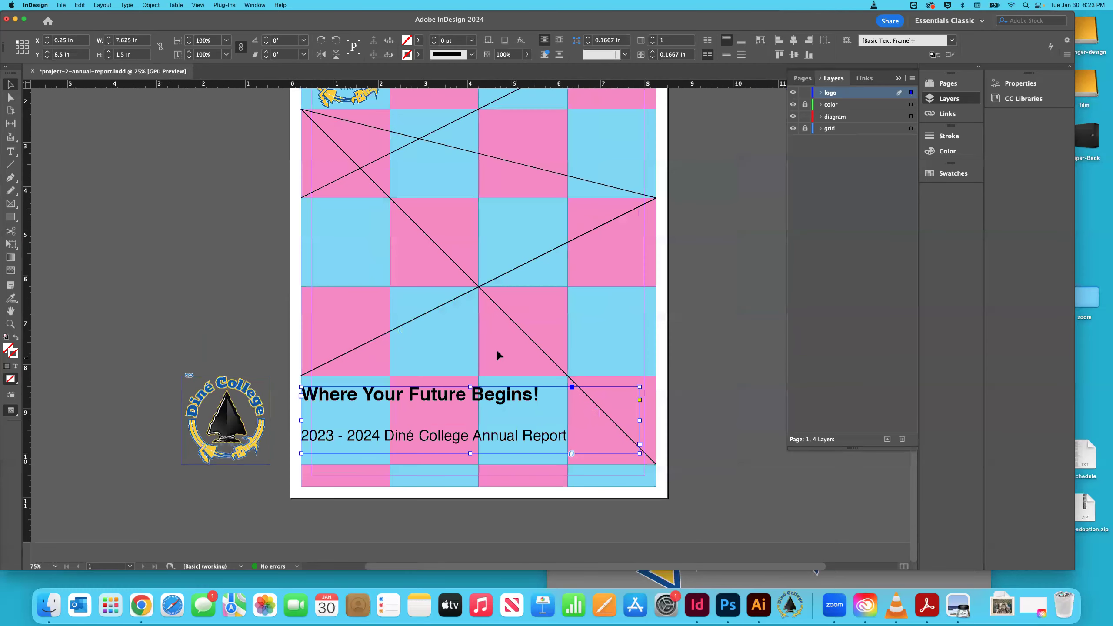
pyautogui.scroll(4, 498, 355)
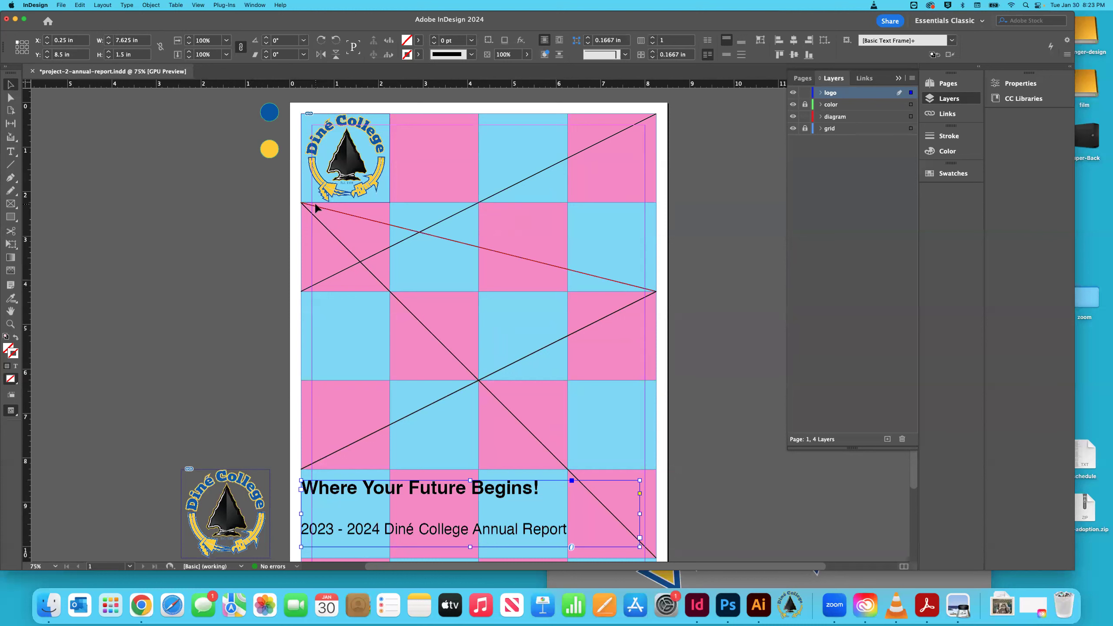
pyautogui.click(314, 171)
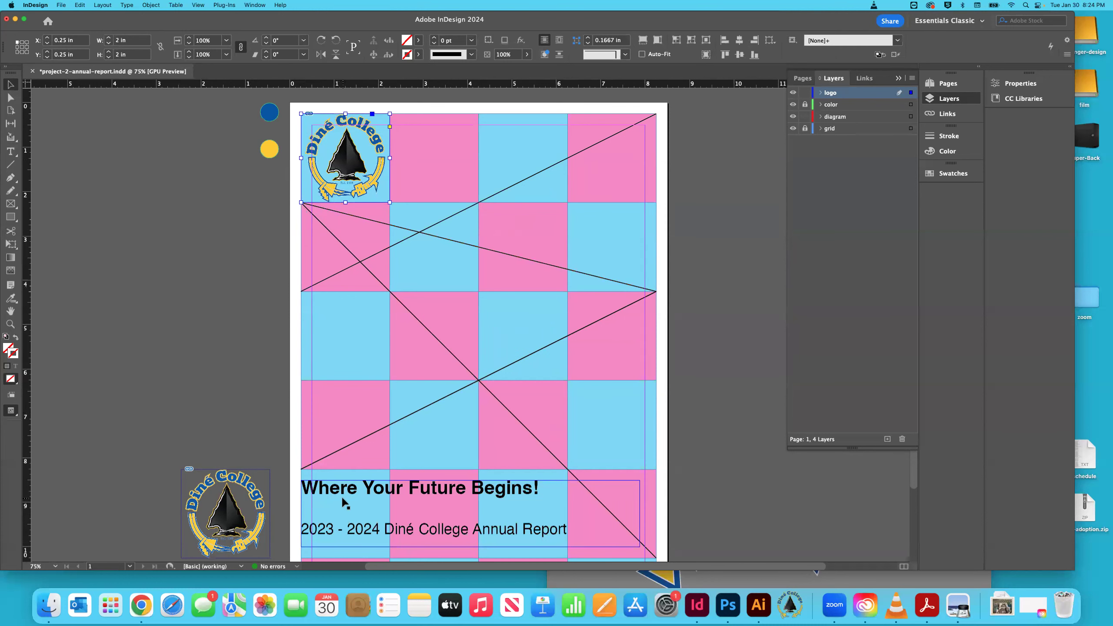
pyautogui.click(307, 519)
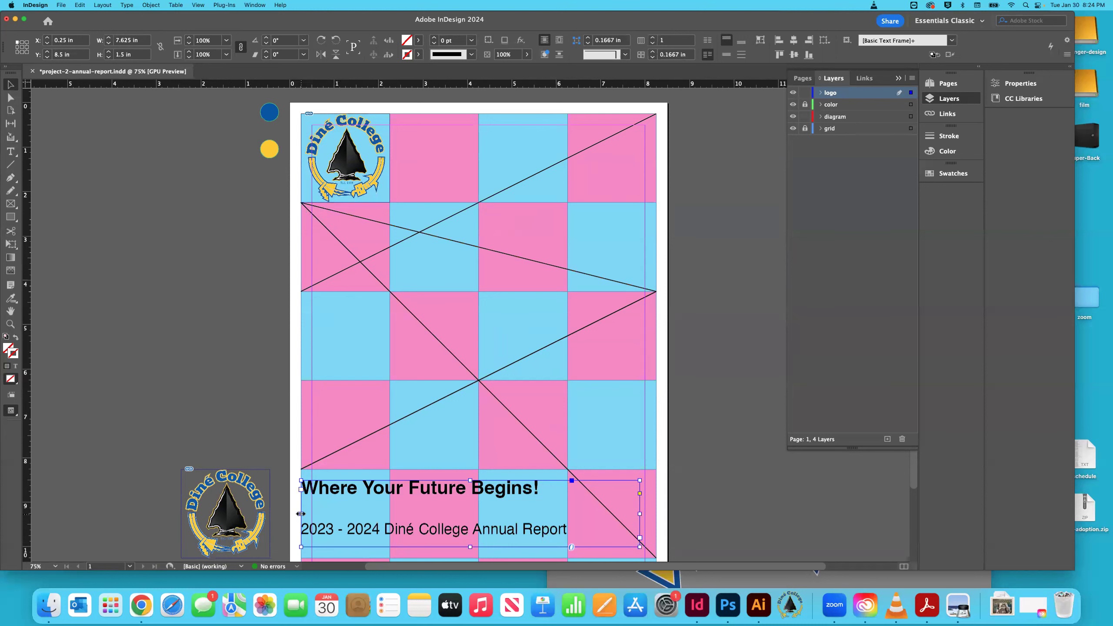
pyautogui.click(254, 444)
pyautogui.press('super+minus')
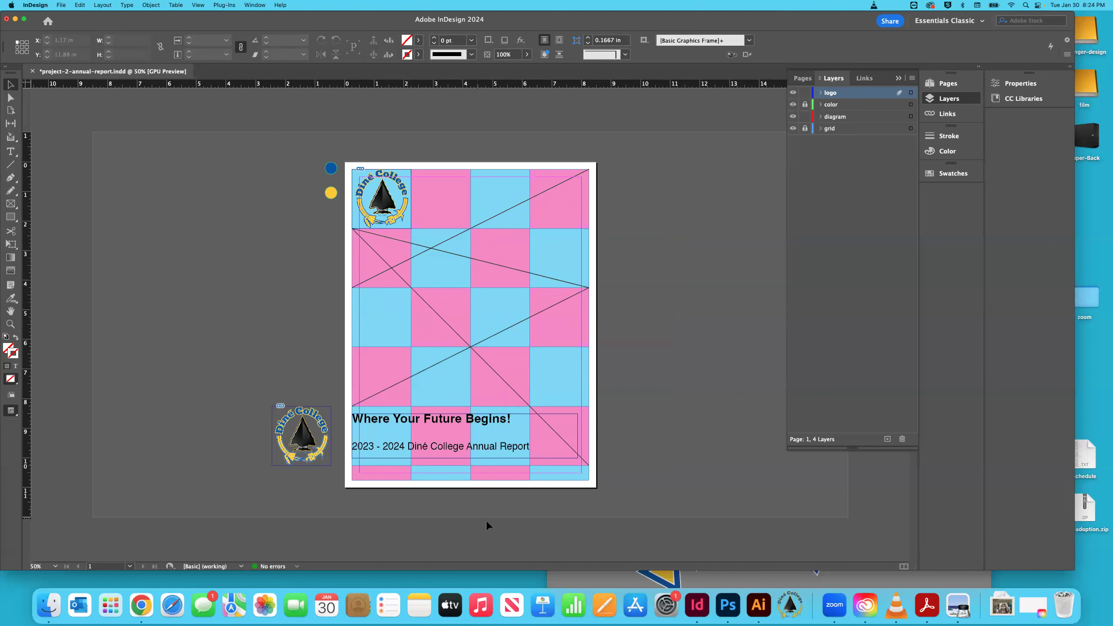
# Step: Enlarge the "2023 - 2024 Diné College Annual Report" line to 30 pt
pyautogui.moveTo(540, 444); pyautogui.dragTo(344, 444)
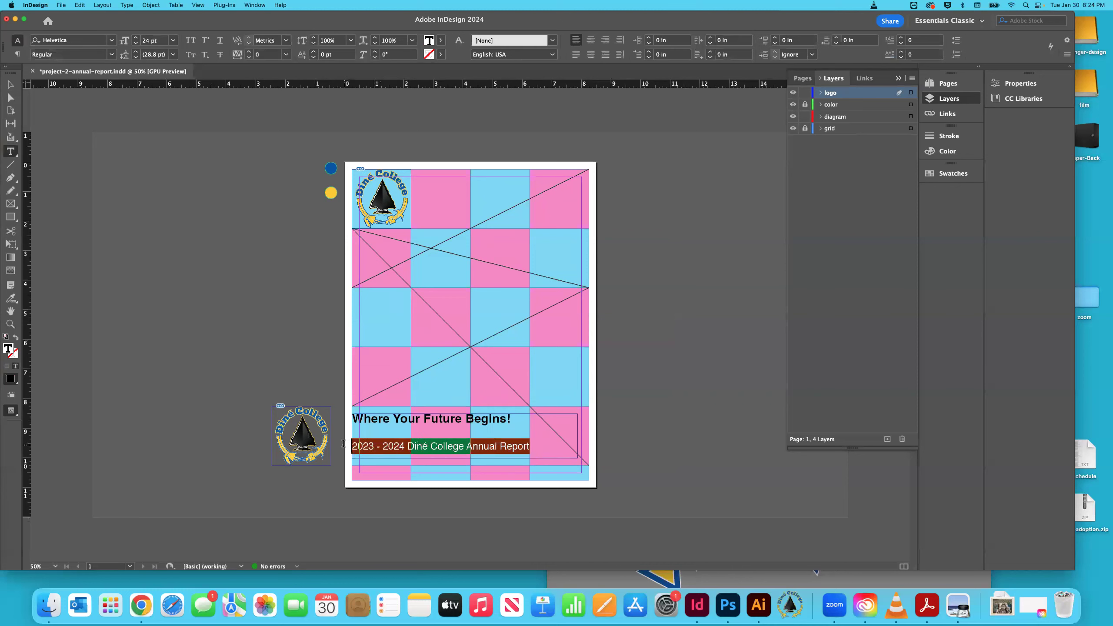
pyautogui.click(170, 40)
pyautogui.click(170, 171)
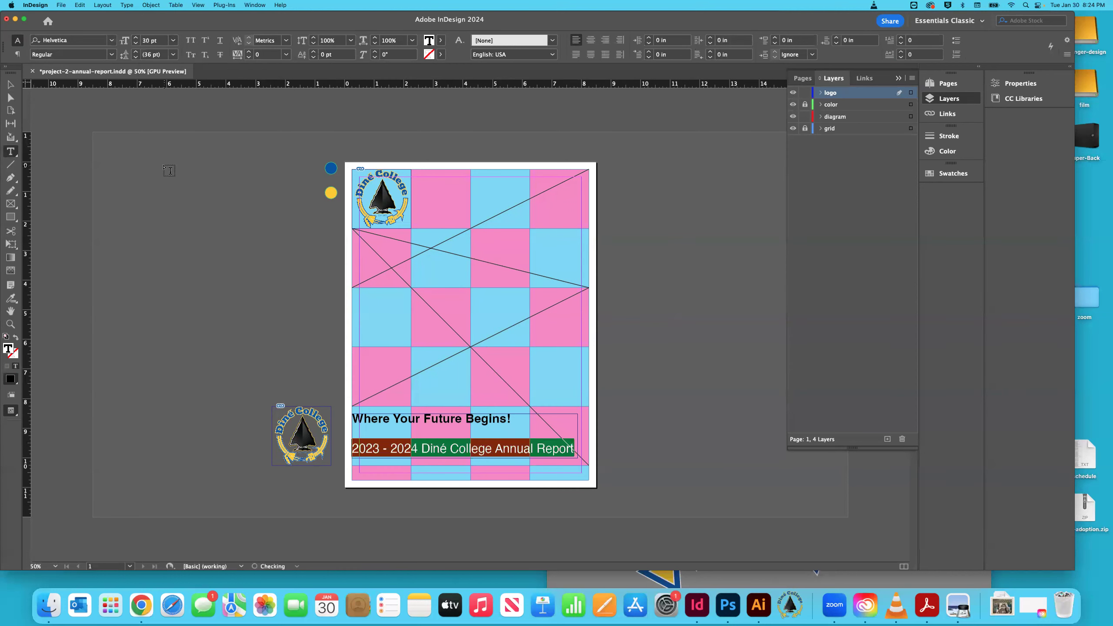
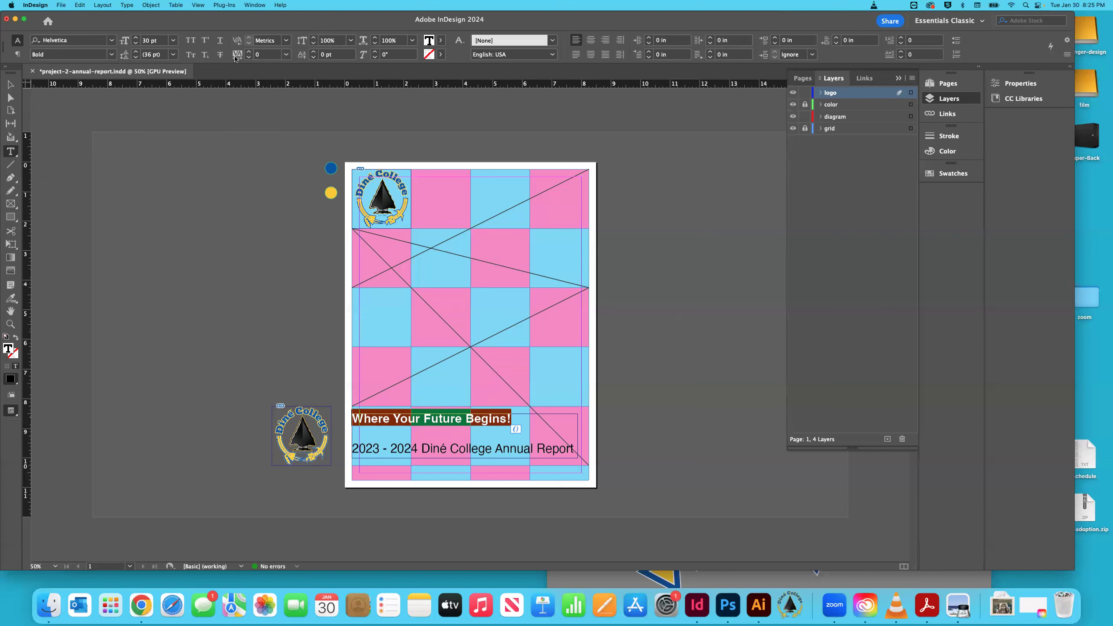
# Step: Set the tracking of the "Where Your Future Begins!" headline to 30
pyautogui.click(258, 54)
pyautogui.press('Return')
pyautogui.doubleClick(263, 54)
pyautogui.write('3')
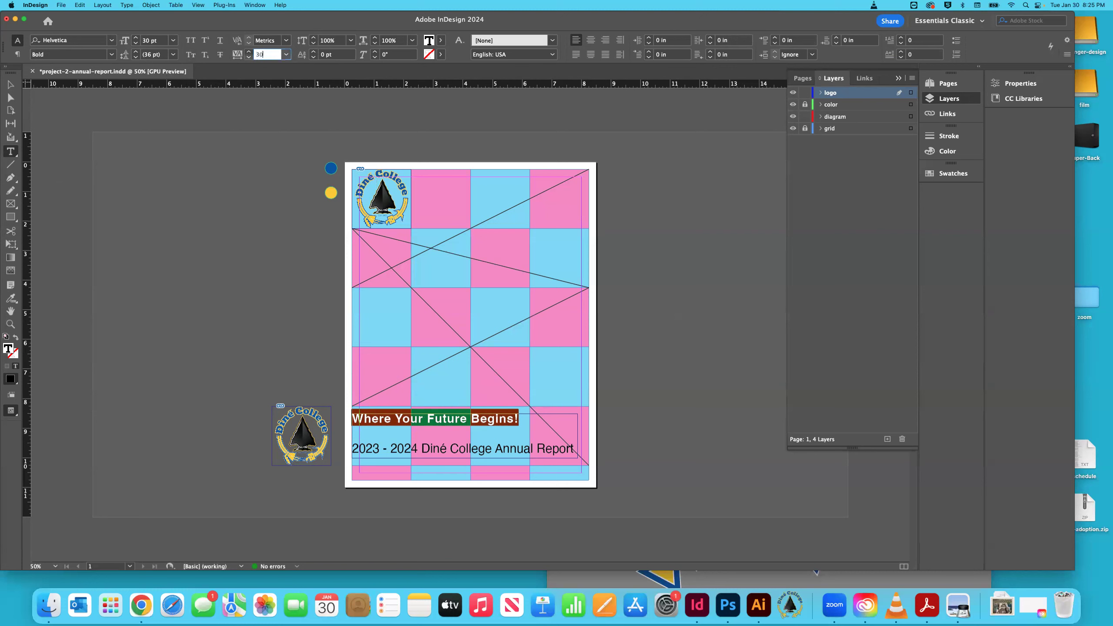
pyautogui.write('0')
pyautogui.press('Return')
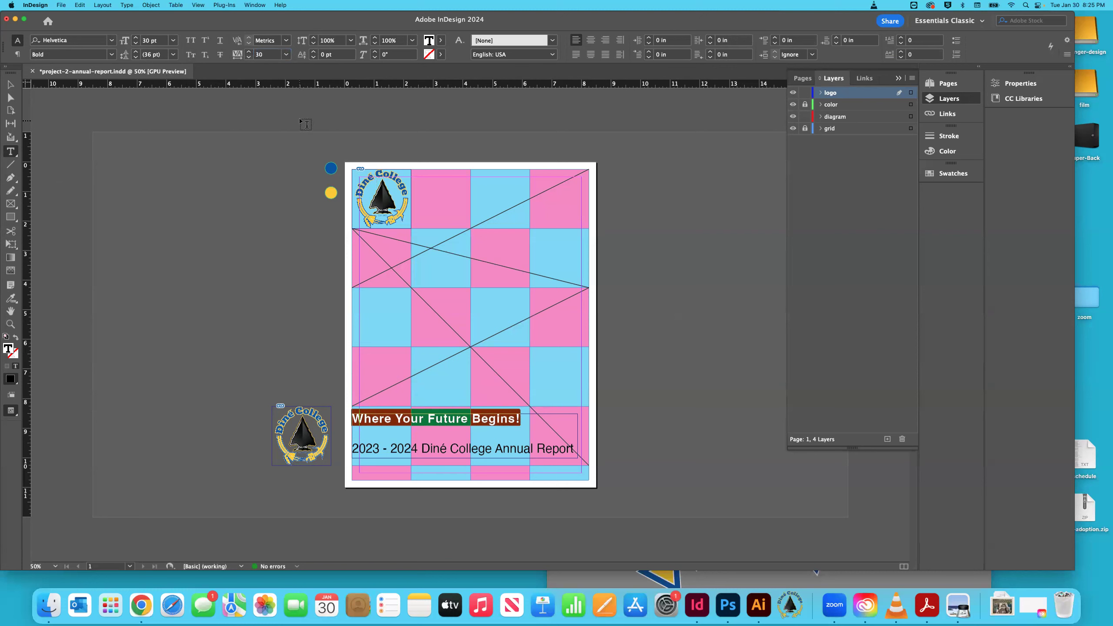
pyautogui.click(11, 85)
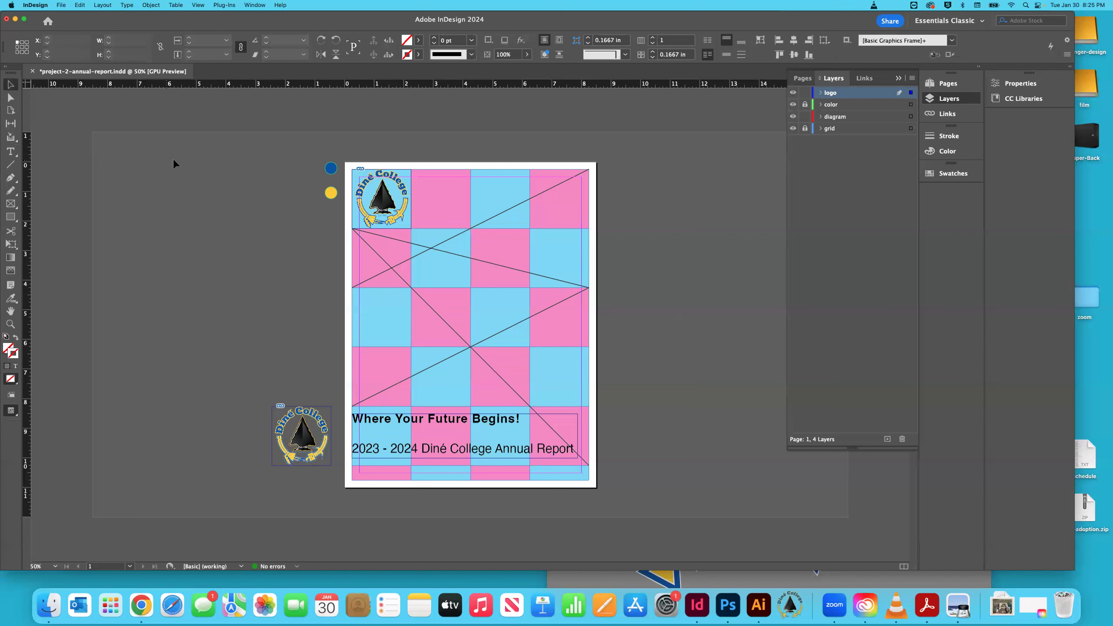
# Step: Set the tracking of the "Where Your Future Begins!" headline to 25
pyautogui.doubleClick(517, 420)
pyautogui.moveTo(519, 420); pyautogui.dragTo(348, 410)
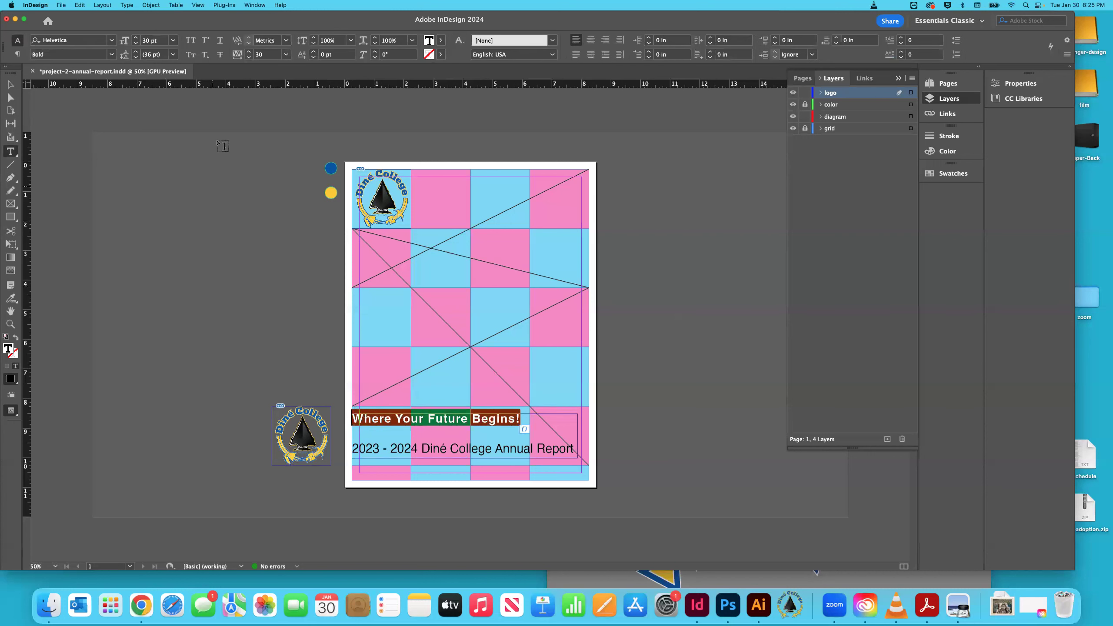
pyautogui.click(266, 57)
pyautogui.write('25')
pyautogui.press('Return')
pyautogui.click(10, 84)
pyautogui.click(177, 179)
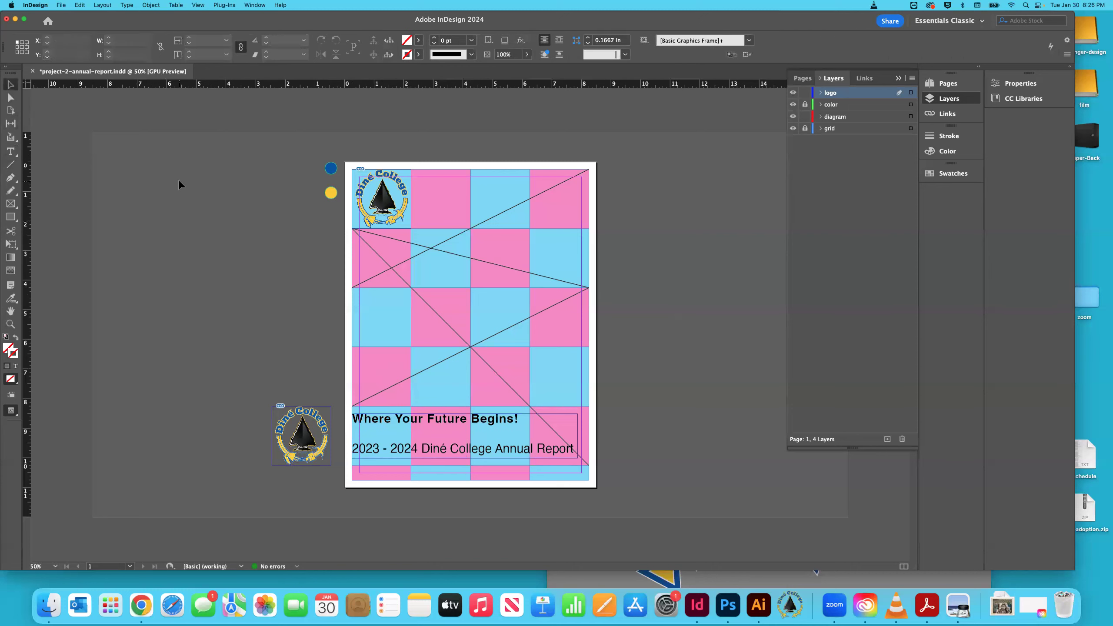
# Step: Fit the cover page in the window, save the document and look over the whole layout
pyautogui.press('super+0')
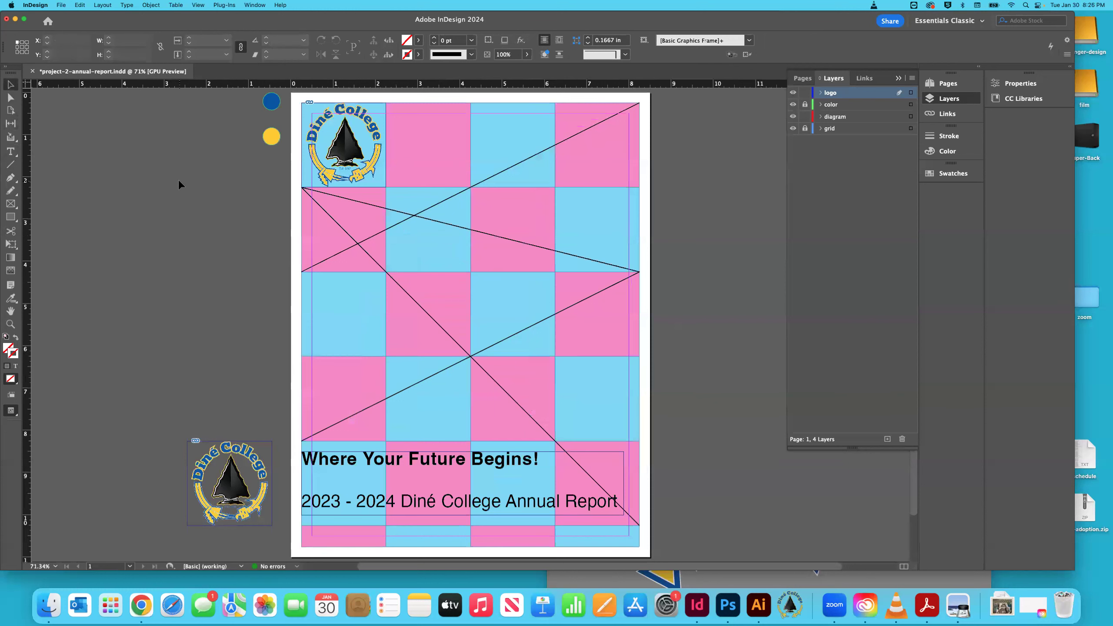
pyautogui.press('super+s')
pyautogui.hscroll(2, 244, 206)
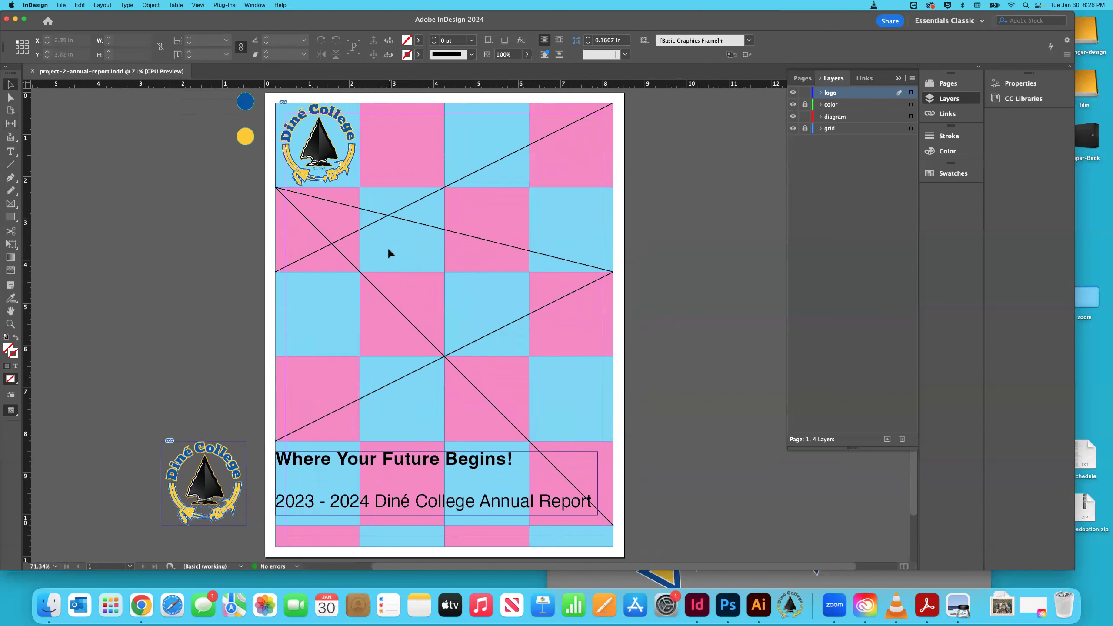
pyautogui.scroll(-2, 388, 247)
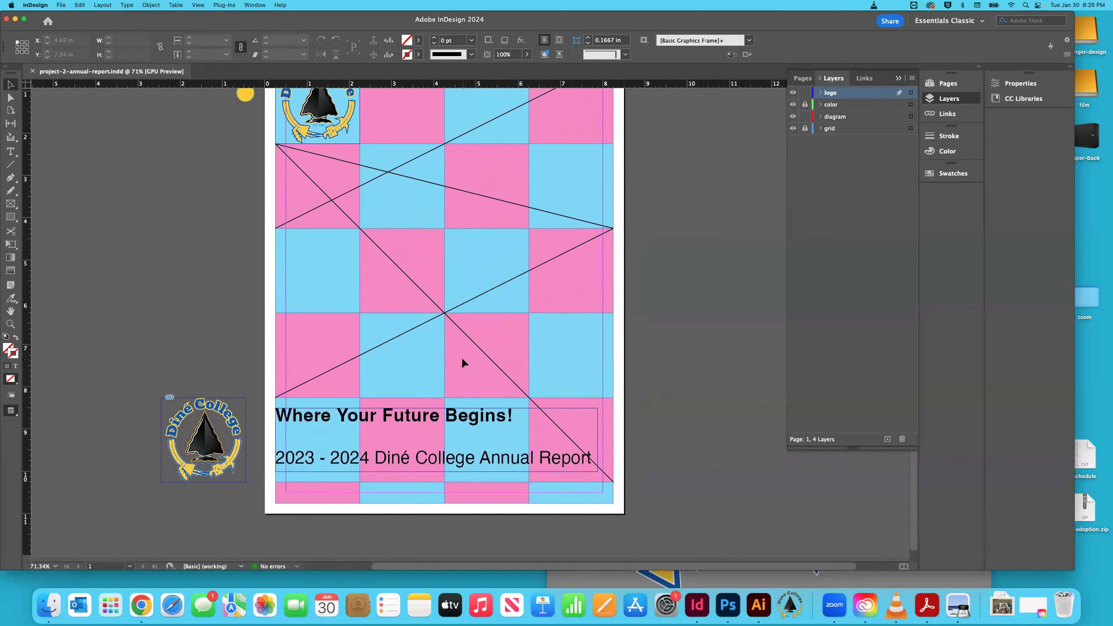
pyautogui.scroll(3, 461, 357)
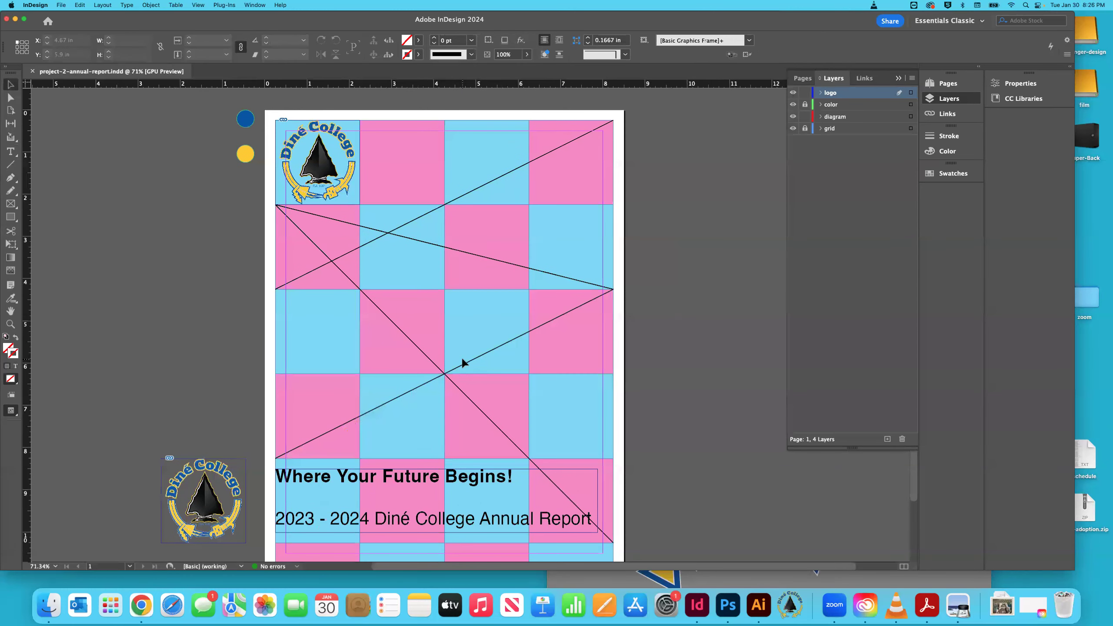
# Step: Switch to Finder and open the bollinger-design drive's 0_teaching folder, followed by archive and -courses inside it
pyautogui.press('super+Tab')
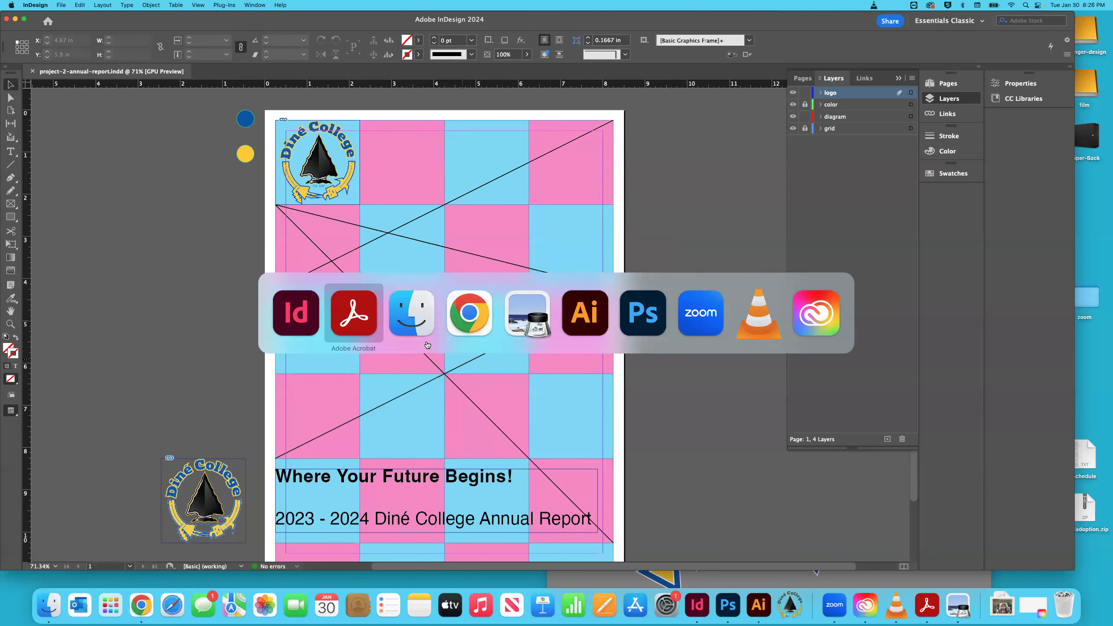
pyautogui.press('super+Tab')
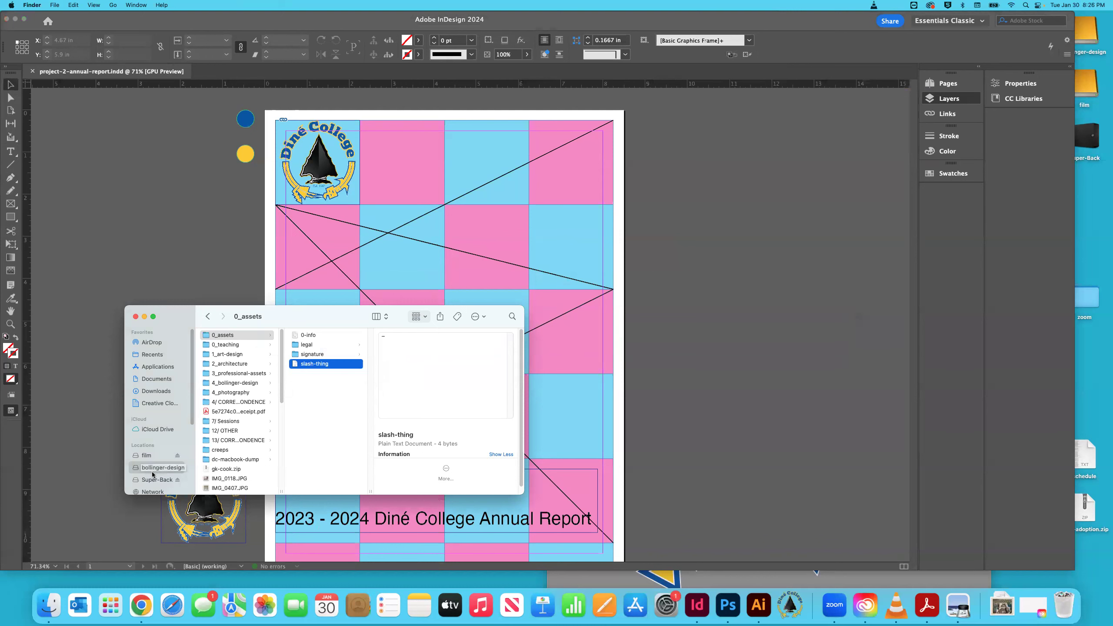
pyautogui.click(147, 455)
pyautogui.click(149, 469)
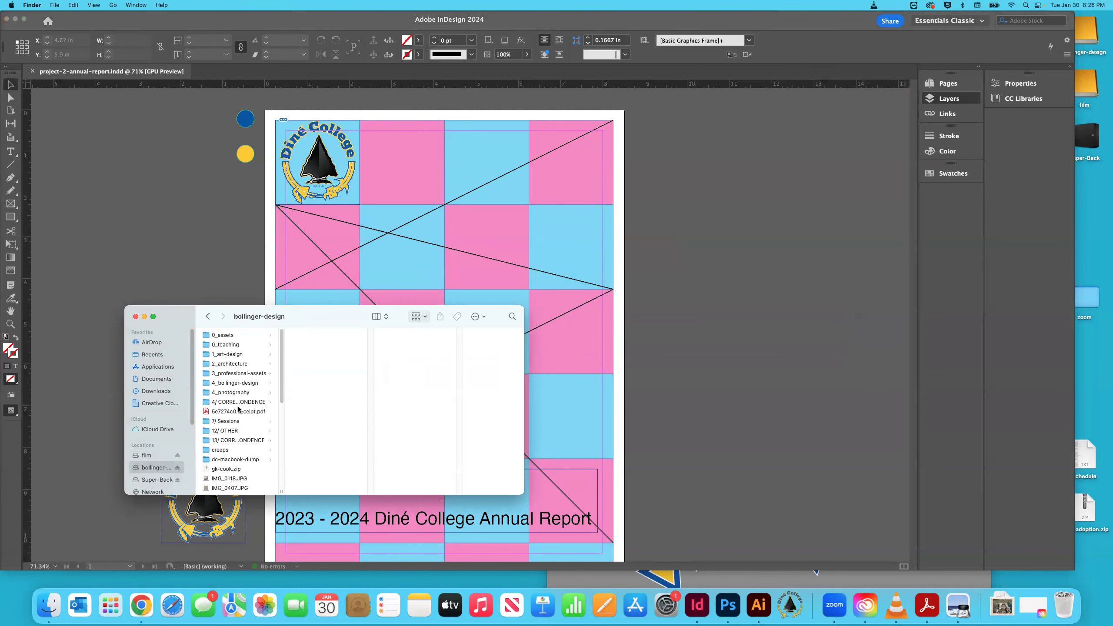
pyautogui.click(228, 345)
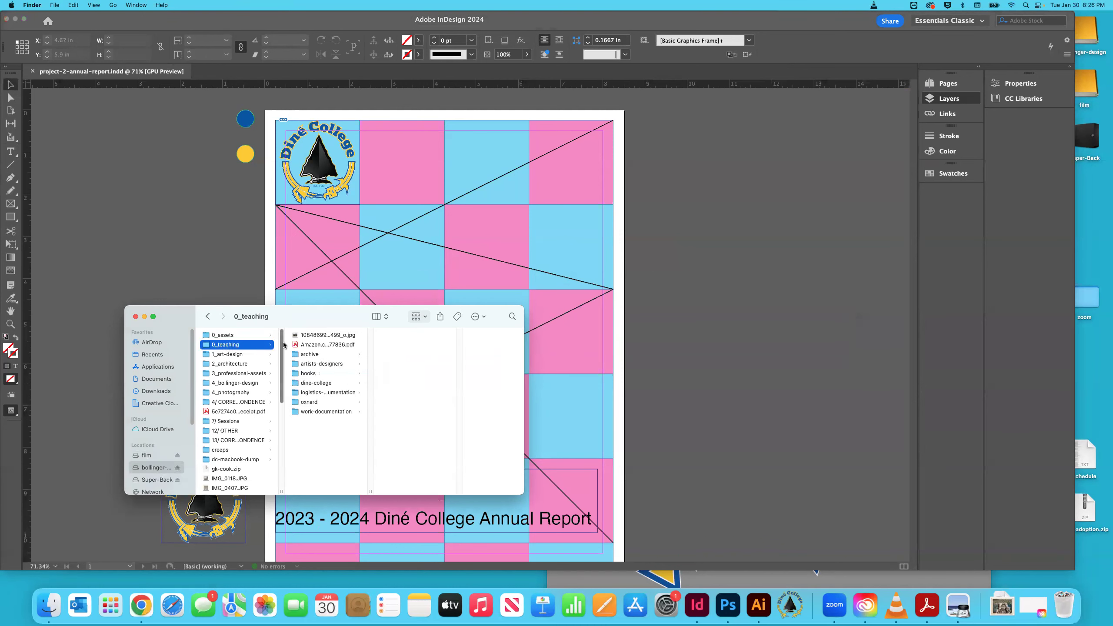
pyautogui.click(312, 356)
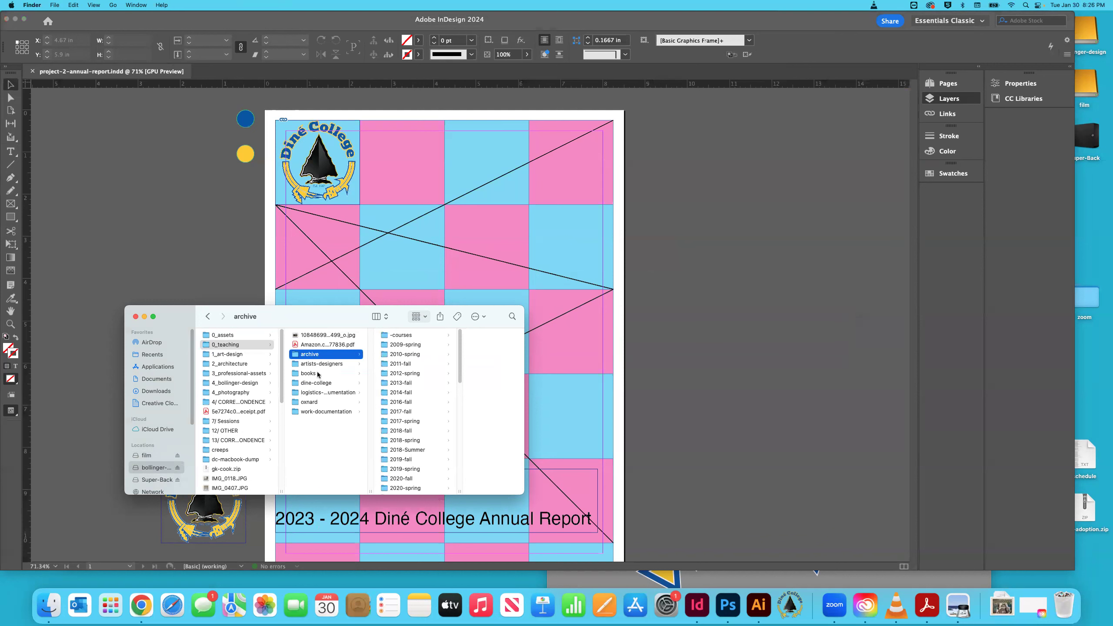
pyautogui.click(225, 346)
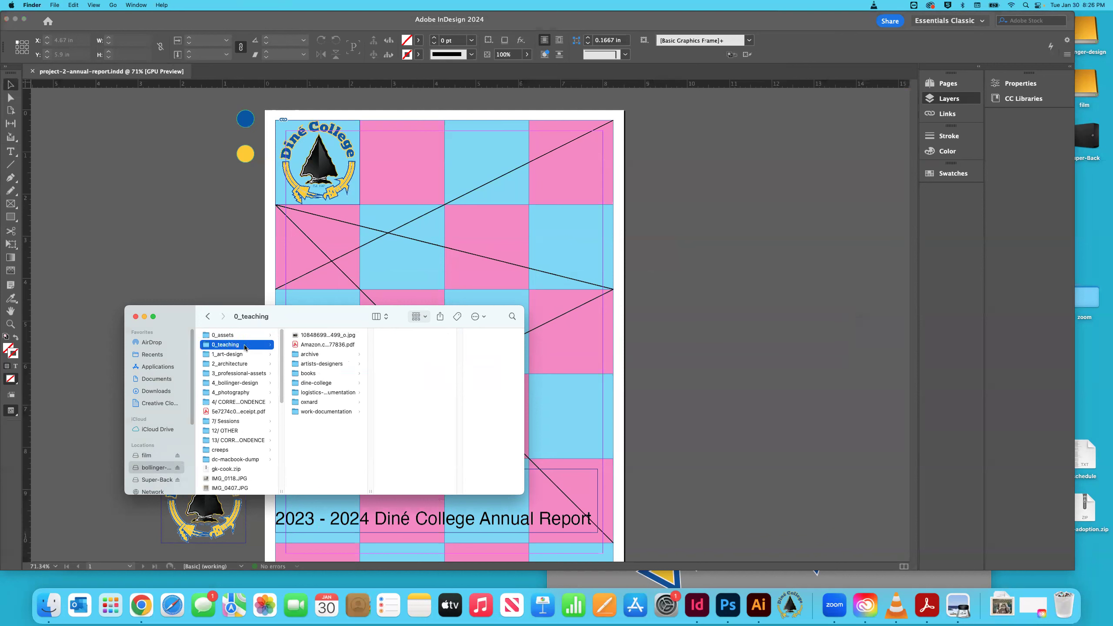
pyautogui.click(310, 356)
pyautogui.click(393, 337)
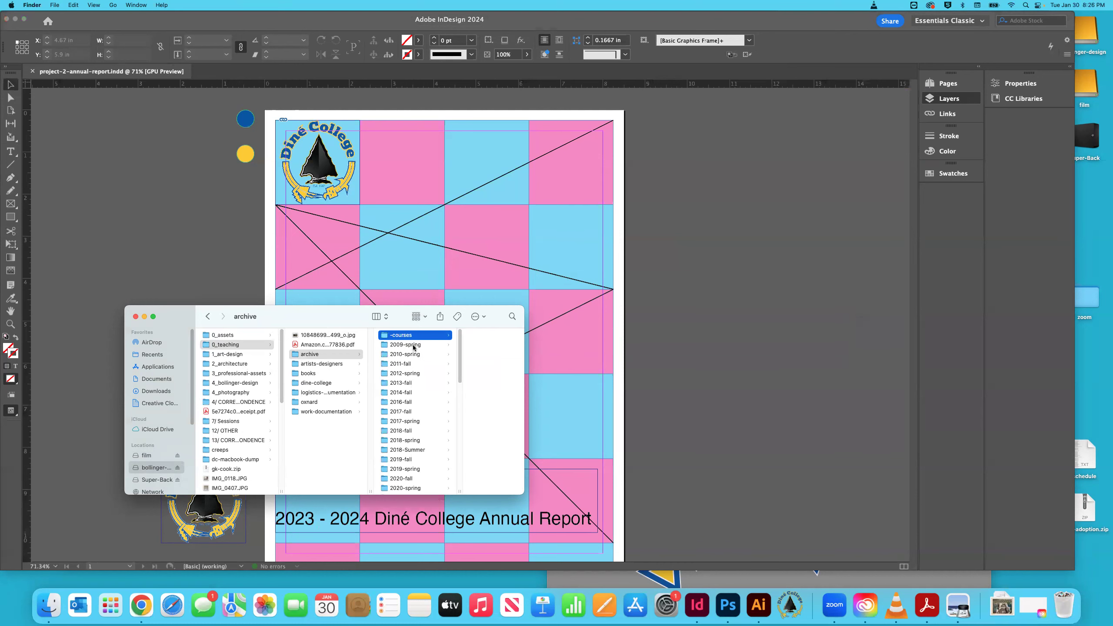
# Step: Open graphic-design-II, its project-2-annual-report-cover folder, the nested assets folders and the campus-student-images folder
pyautogui.scroll(-3, 474, 419)
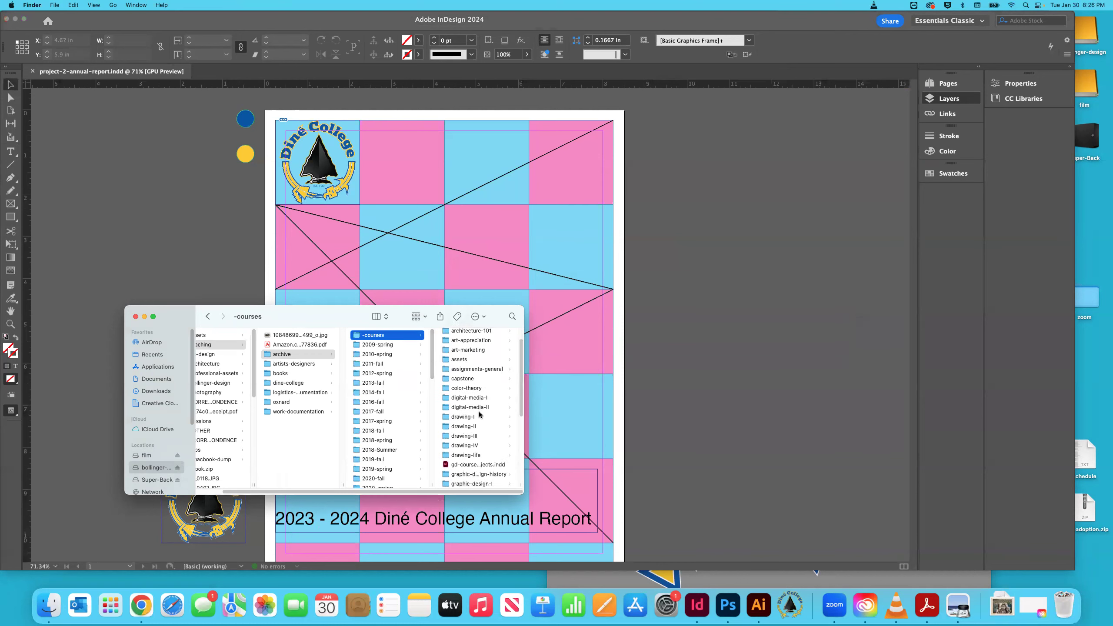
pyautogui.scroll(-1, 480, 423)
pyautogui.click(483, 446)
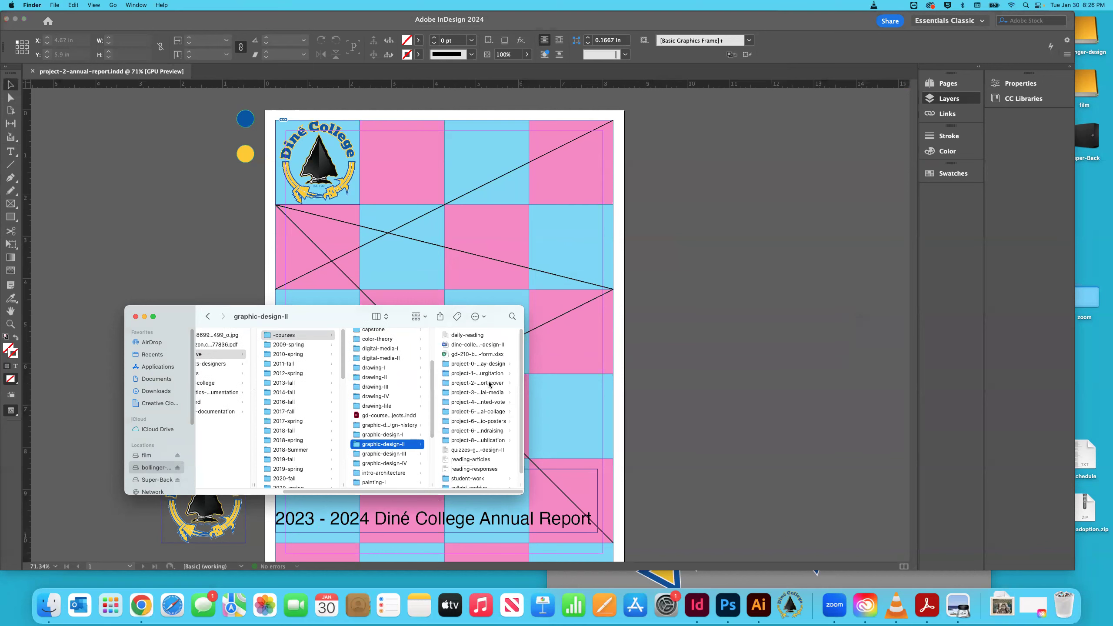
pyautogui.click(471, 383)
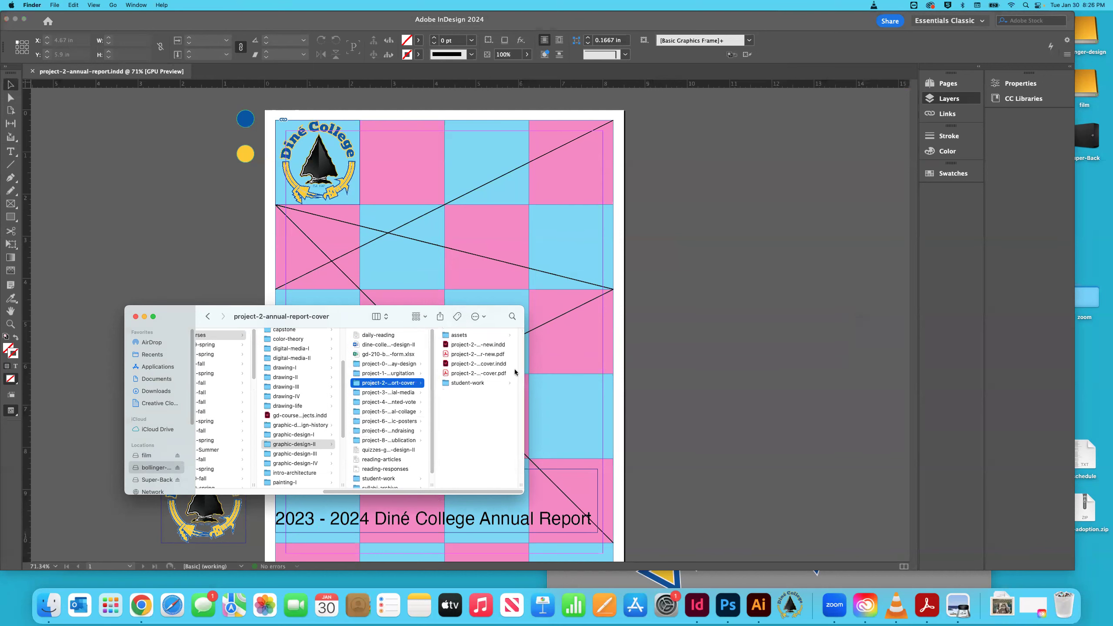
pyautogui.click(463, 336)
pyautogui.click(470, 392)
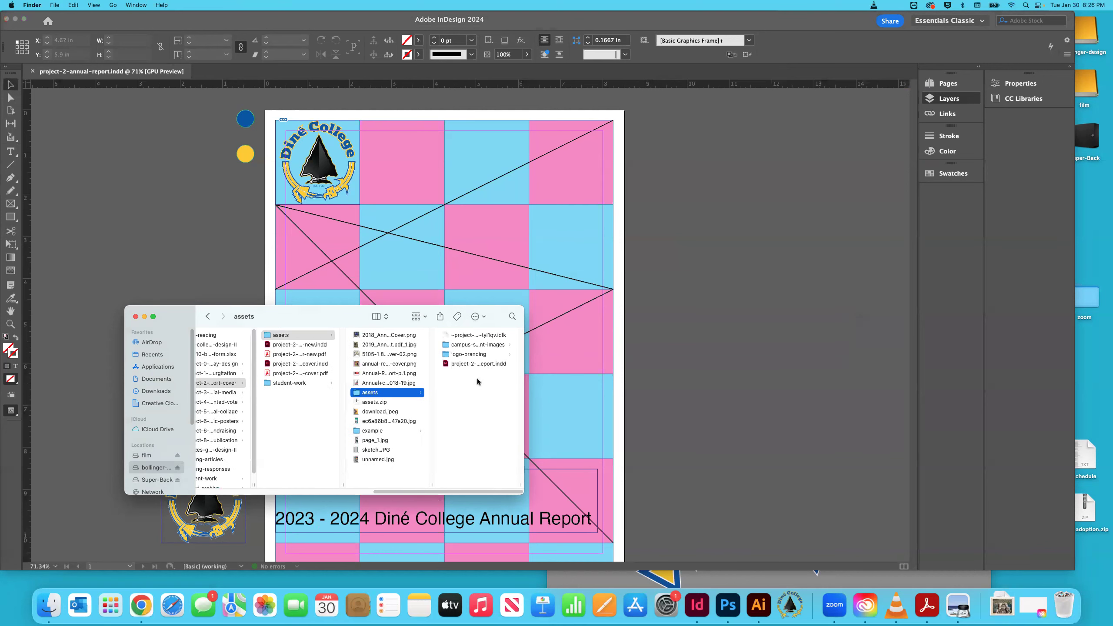
pyautogui.click(472, 345)
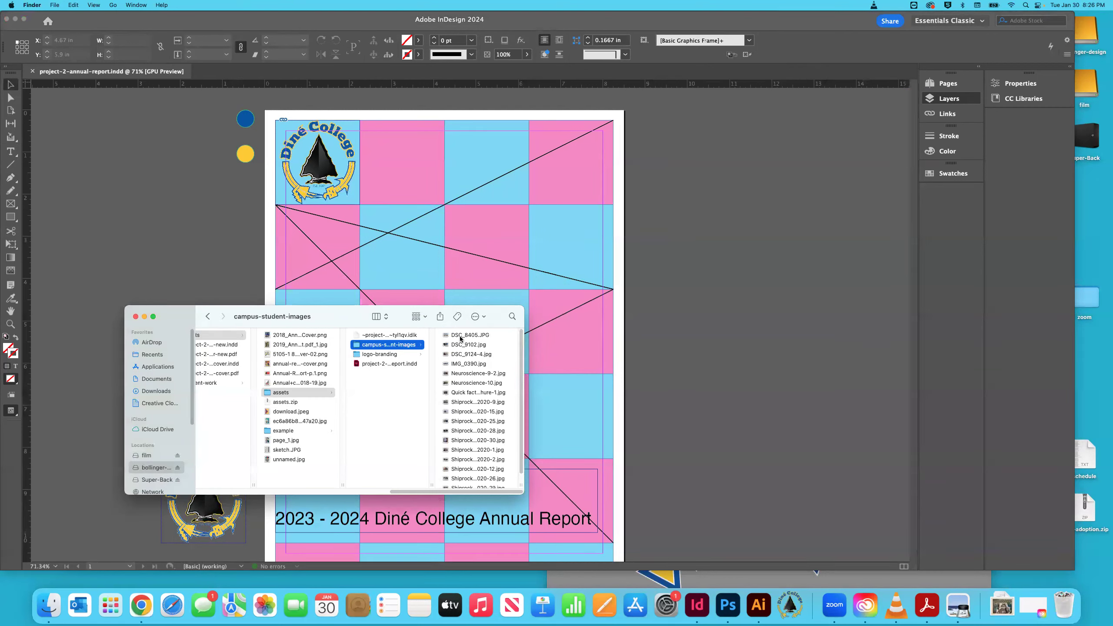
# Step: Preview the first campus photos, from DSC_8405.JPG to IMG_0390.jpg, to look for cover images
pyautogui.press('Right')
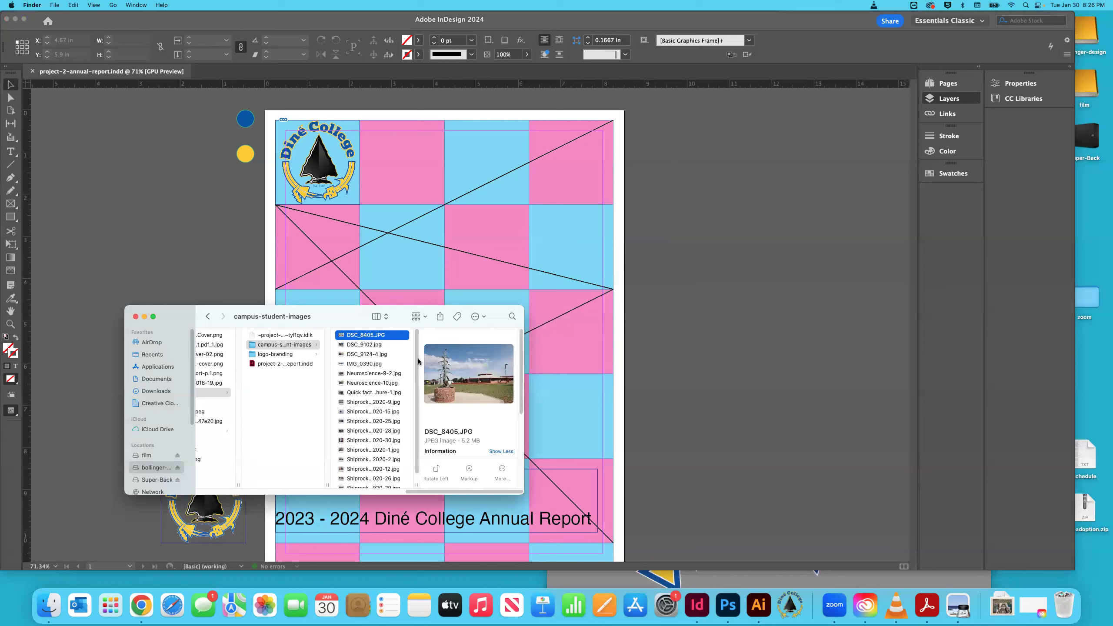
pyautogui.click(368, 346)
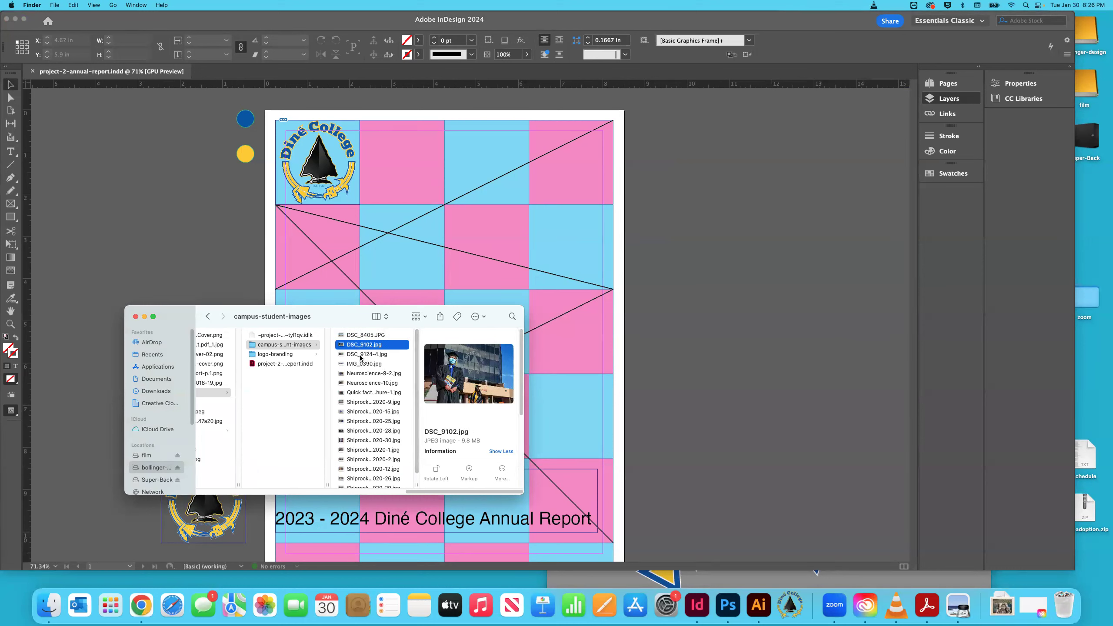
pyautogui.press('Down')
pyautogui.click(360, 363)
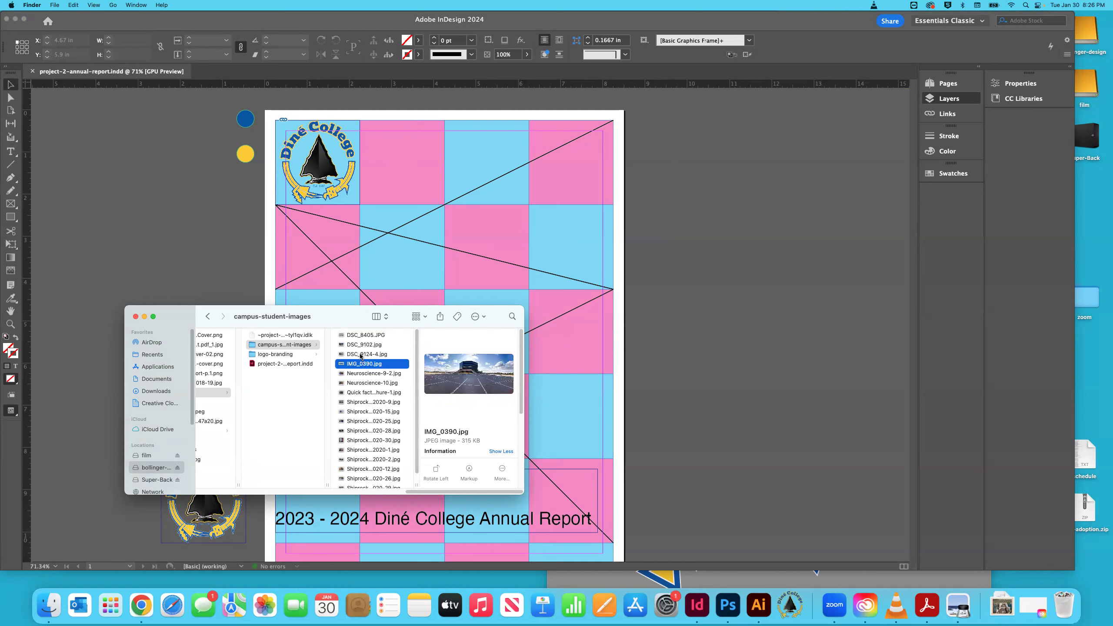
# Step: Duplicate the photo DSC_9124-4.jpg and open the copy in Photoshop
pyautogui.click(361, 355)
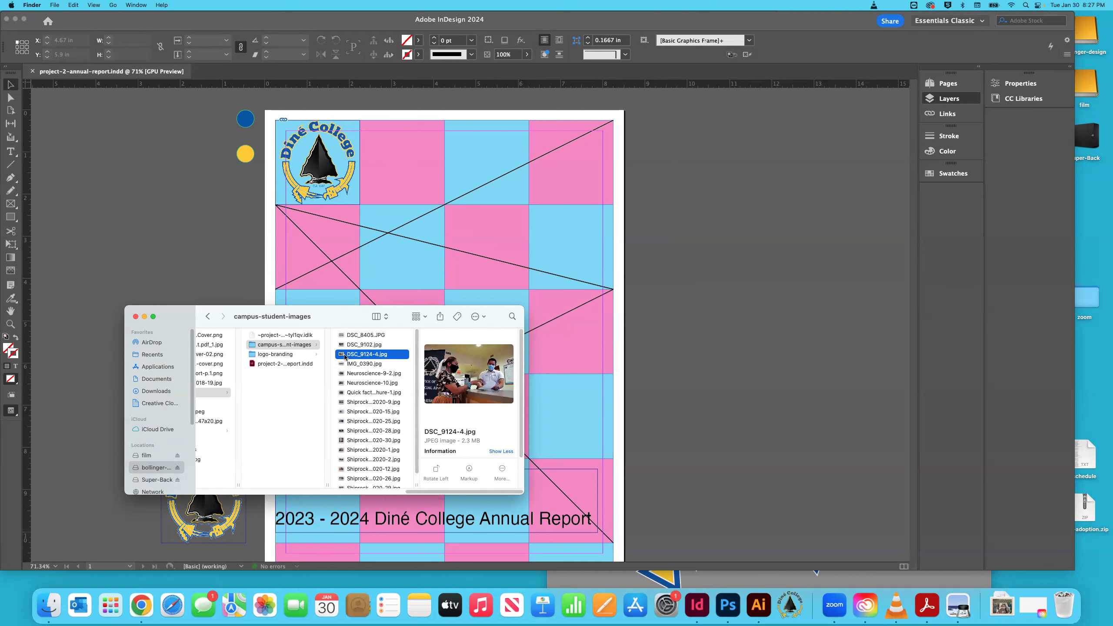
pyautogui.rightClick(344, 356)
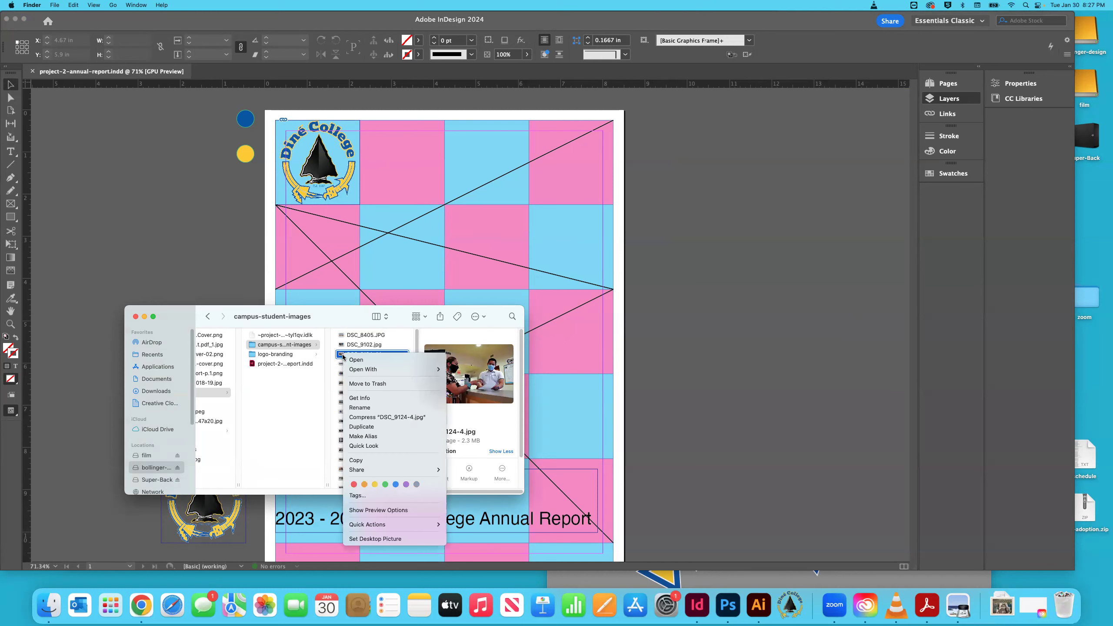
pyautogui.click(380, 427)
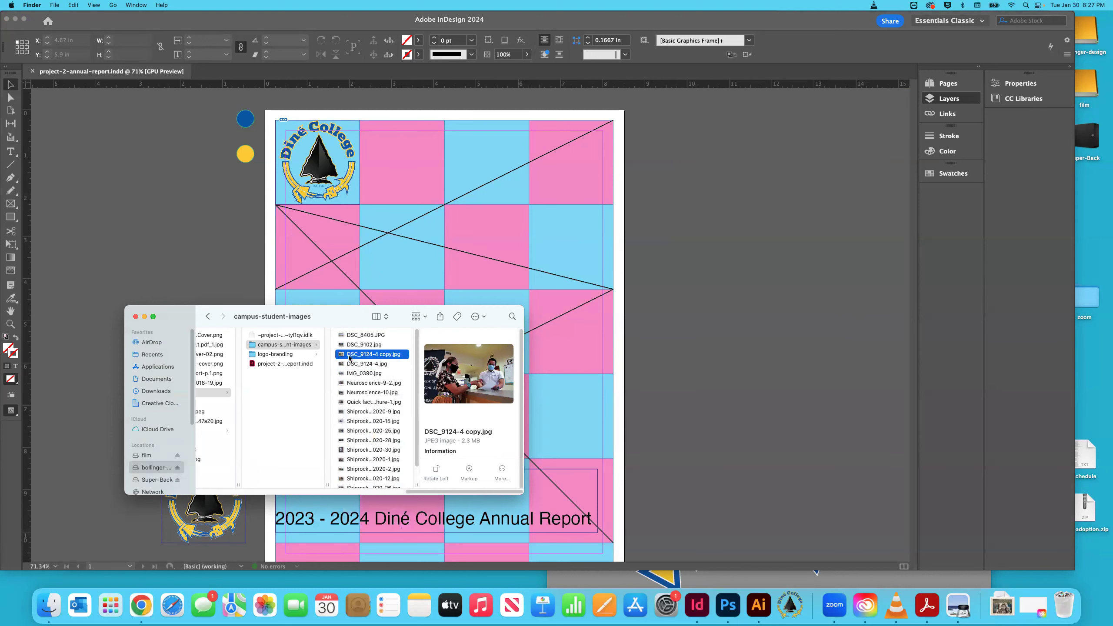
pyautogui.rightClick(349, 358)
pyautogui.moveTo(434, 369)
pyautogui.click(488, 412)
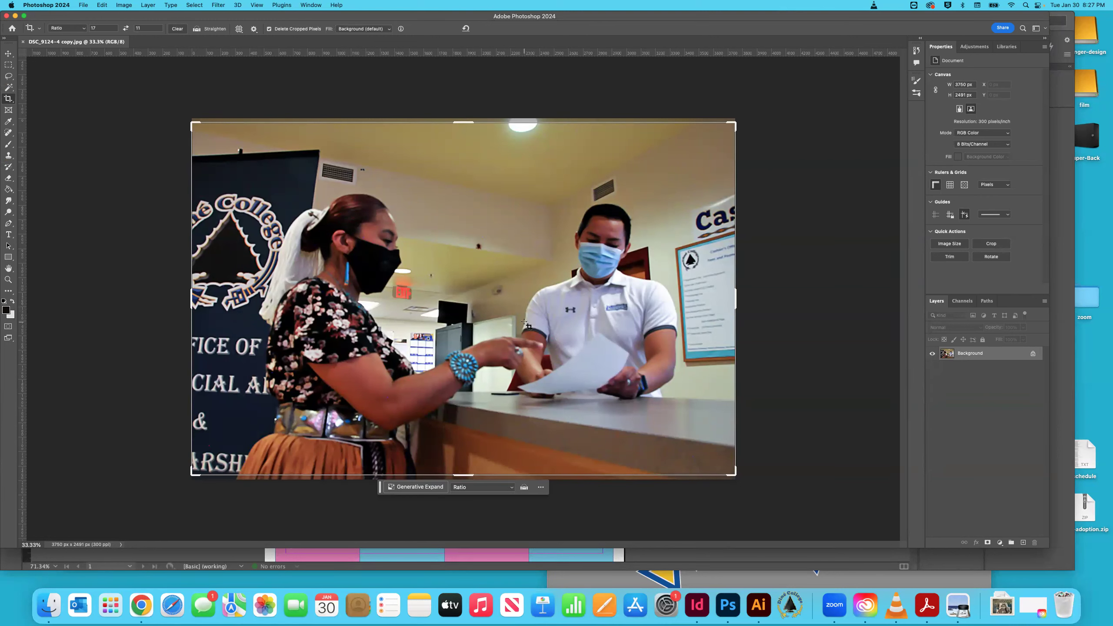
# Step: Clear the crop frame and convert the DSC_9124-4 copy to Grayscale mode, discarding its color information
pyautogui.click(319, 214)
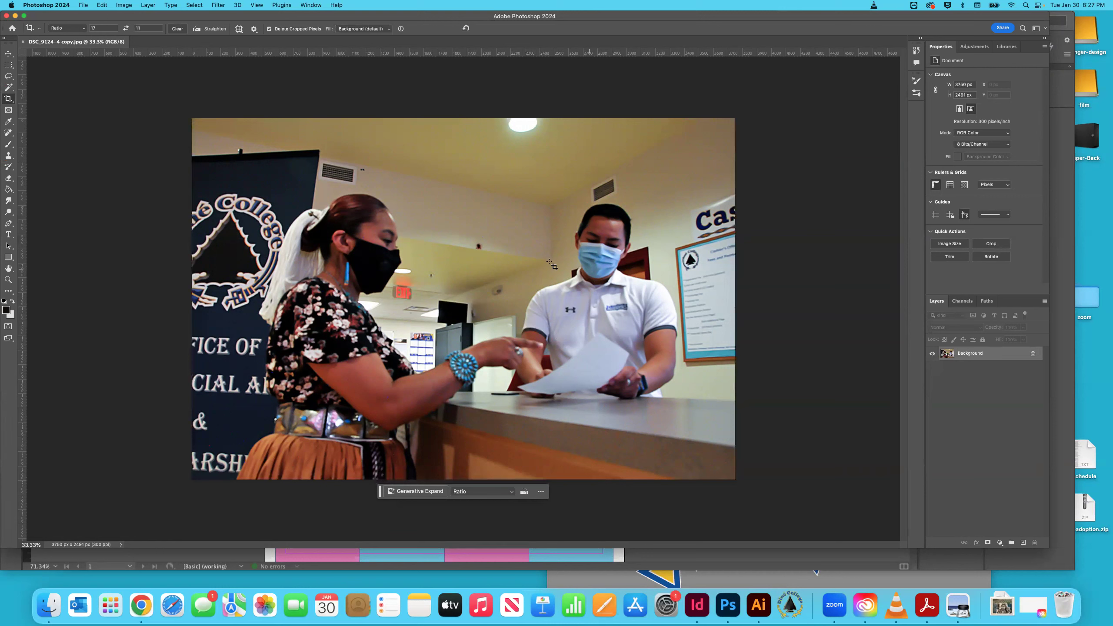
pyautogui.click(124, 6)
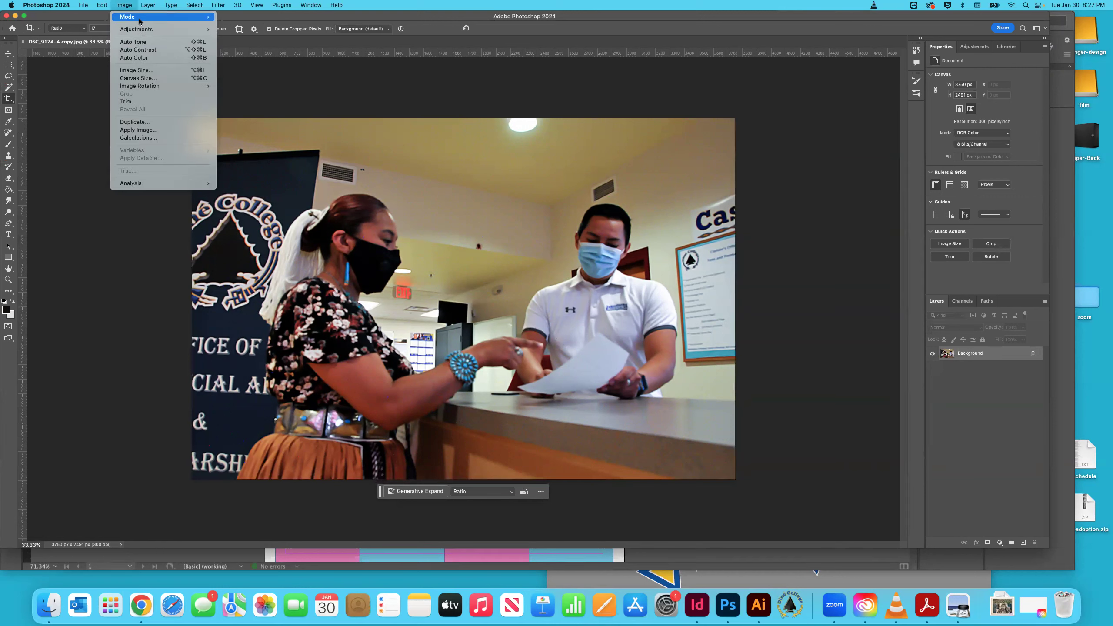
pyautogui.moveTo(158, 16)
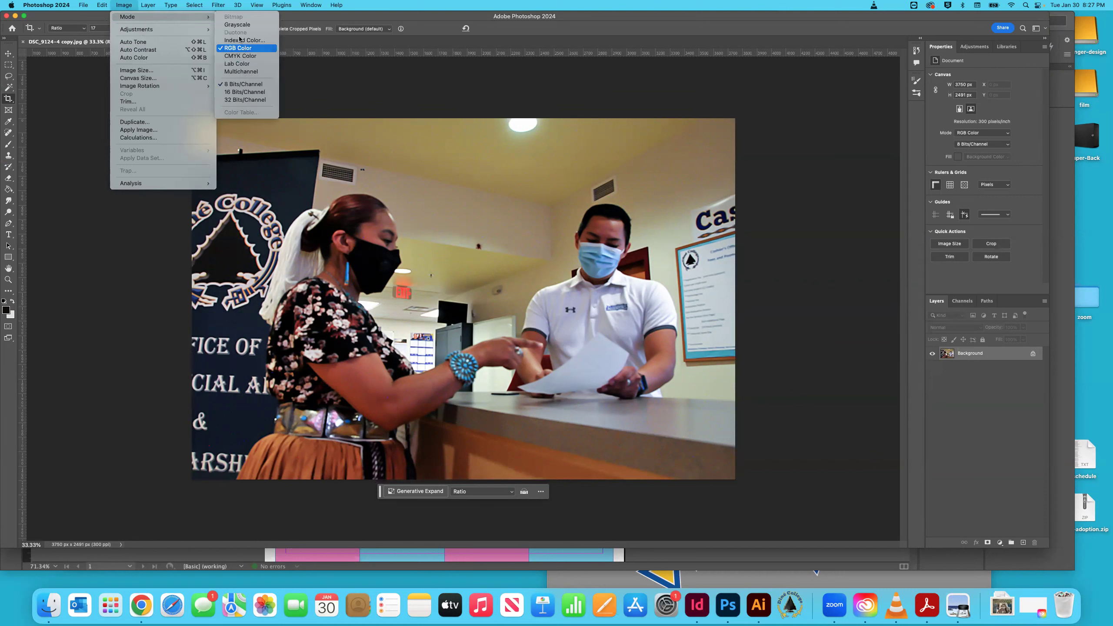
pyautogui.click(239, 27)
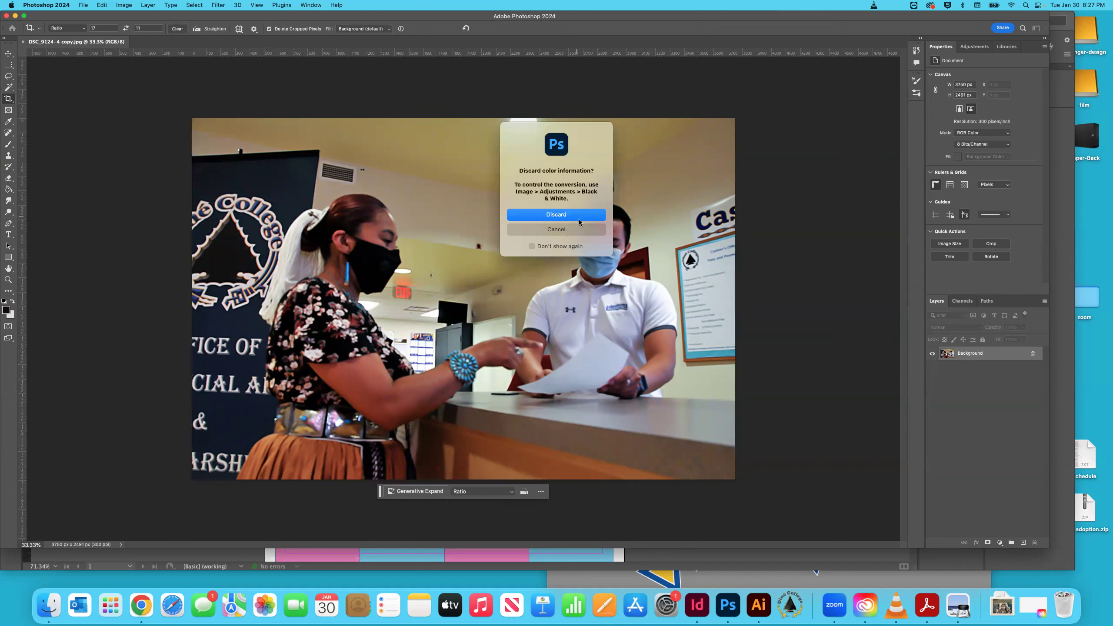
pyautogui.click(555, 217)
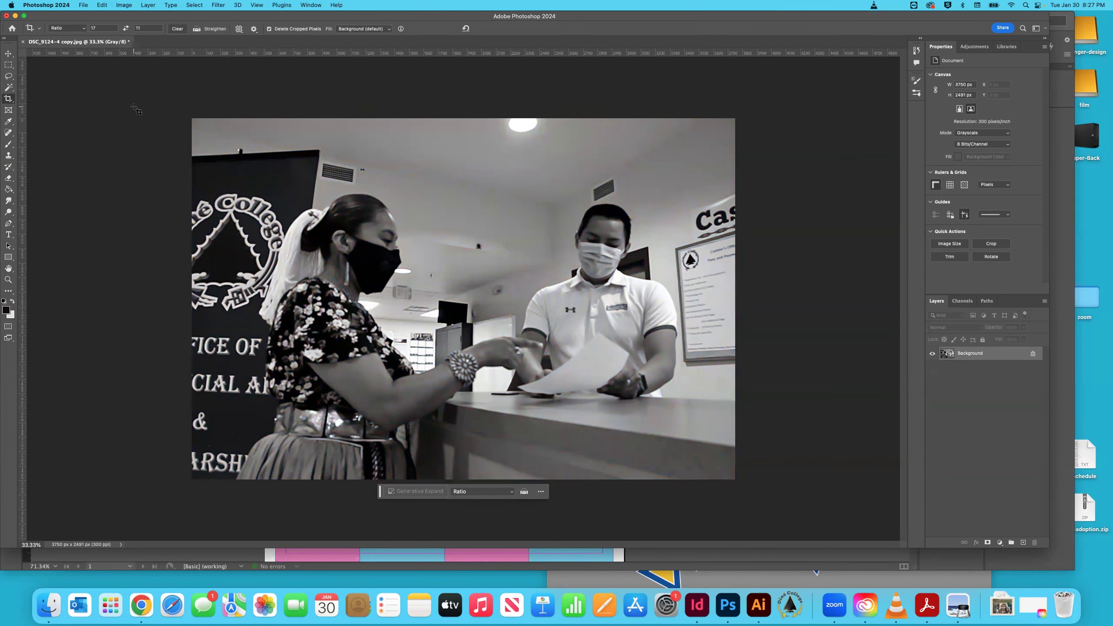
# Step: Save the grayscale DSC_9124-4 copy as a progressive JPEG at Maximum quality 12 and close it
pyautogui.press('super+s')
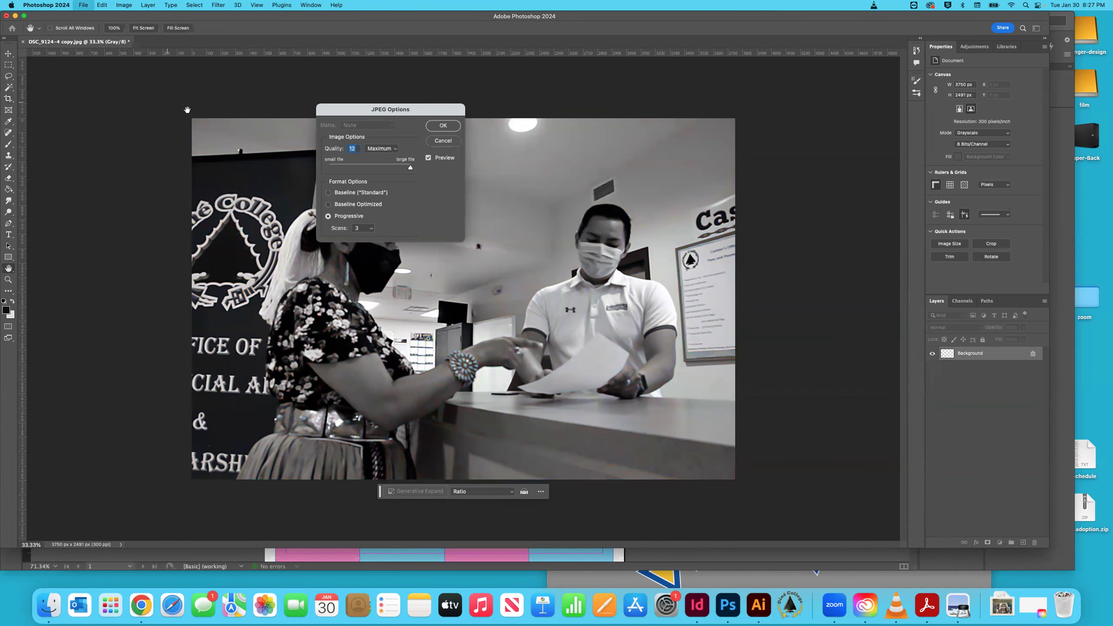
pyautogui.click(441, 127)
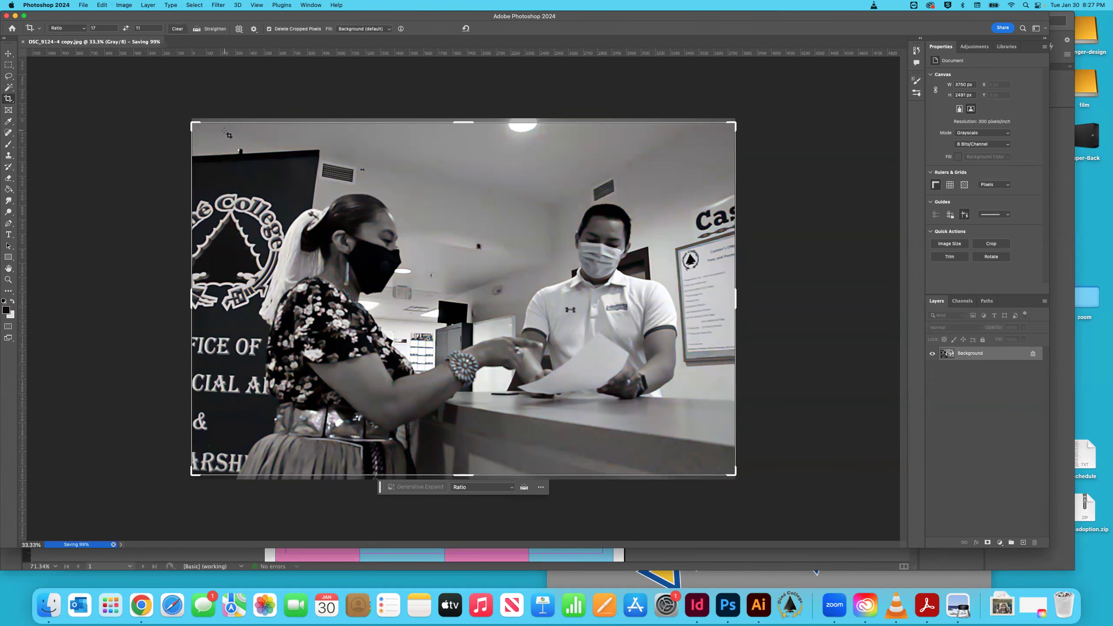
pyautogui.press('super+w')
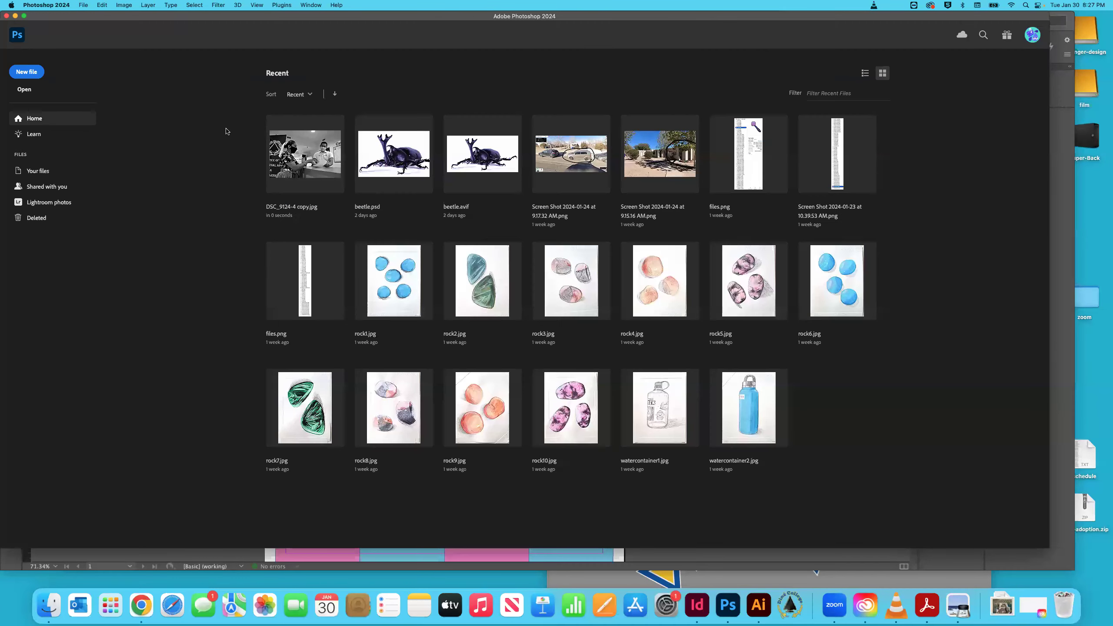
# Step: Return to Finder and duplicate the building photo IMG_0390.jpg in campus-student-images
pyautogui.press('super+Tab')
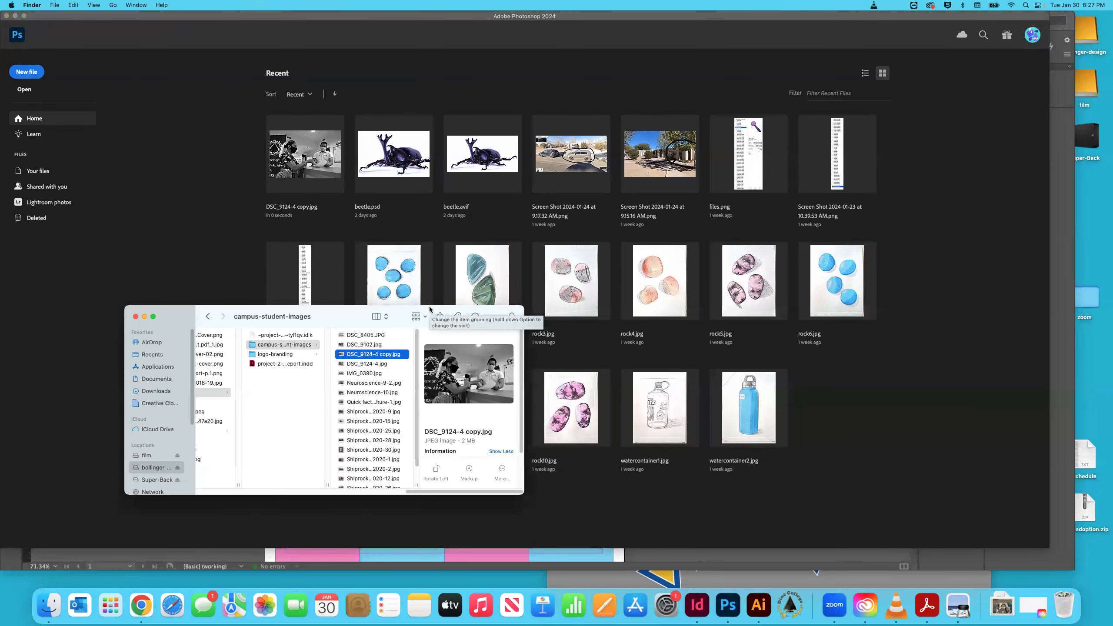
pyautogui.click(370, 365)
pyautogui.click(368, 374)
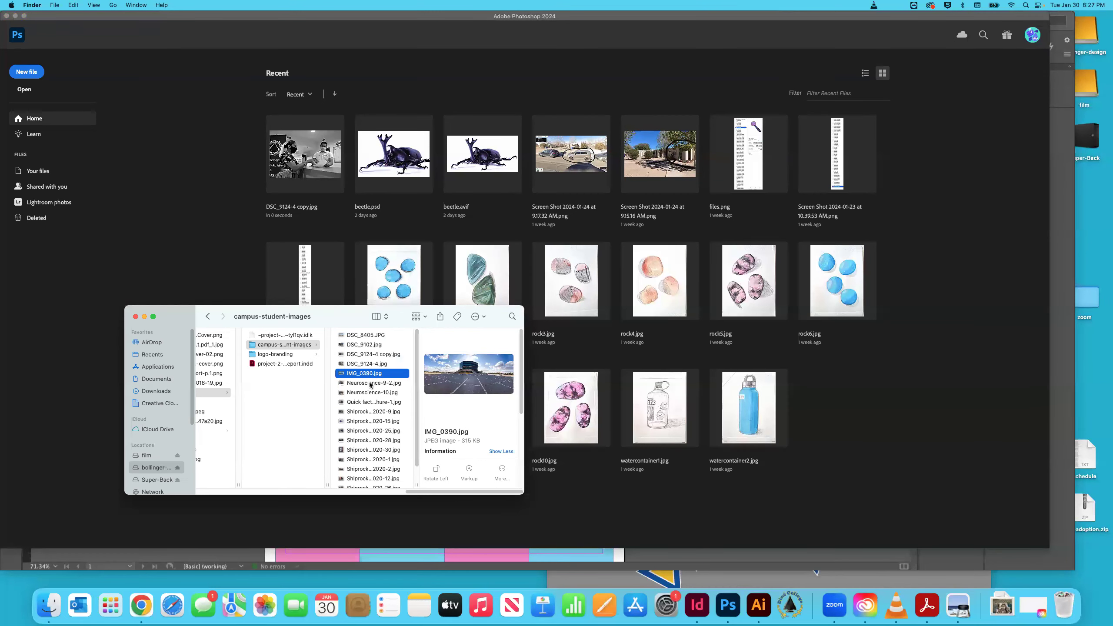
pyautogui.click(369, 384)
pyautogui.click(367, 375)
pyautogui.rightClick(342, 376)
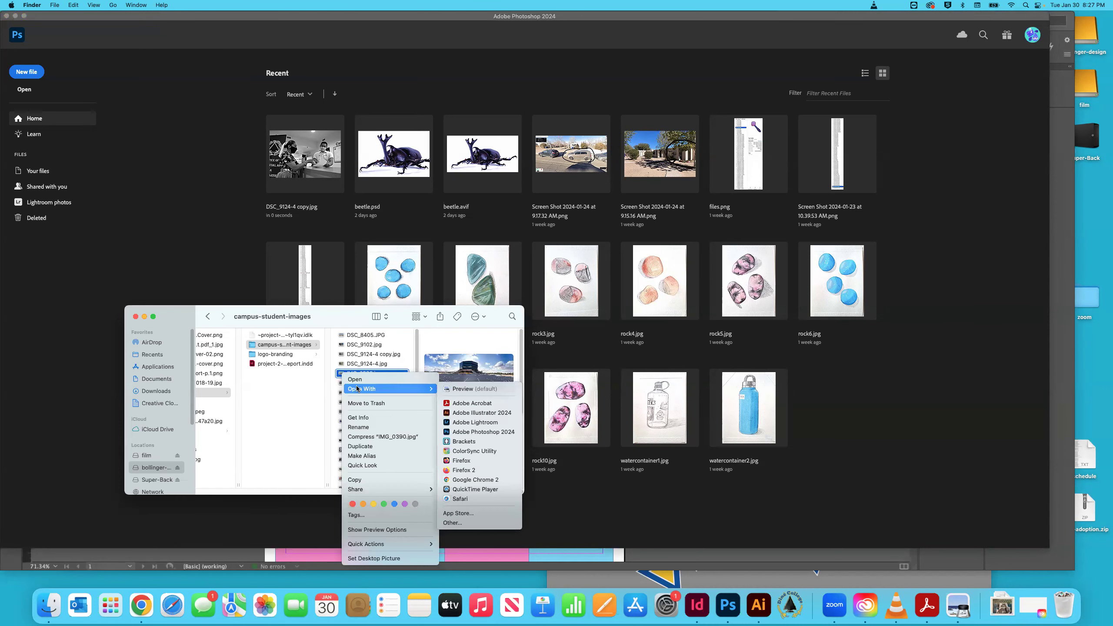
pyautogui.click(310, 325)
pyautogui.rightClick(348, 376)
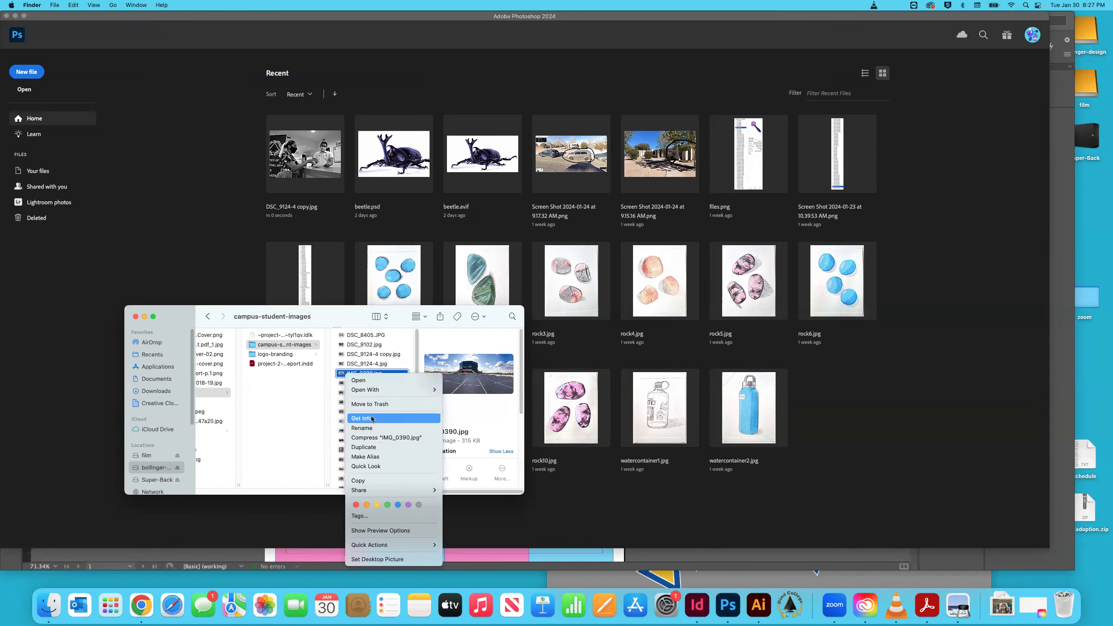
pyautogui.click(375, 448)
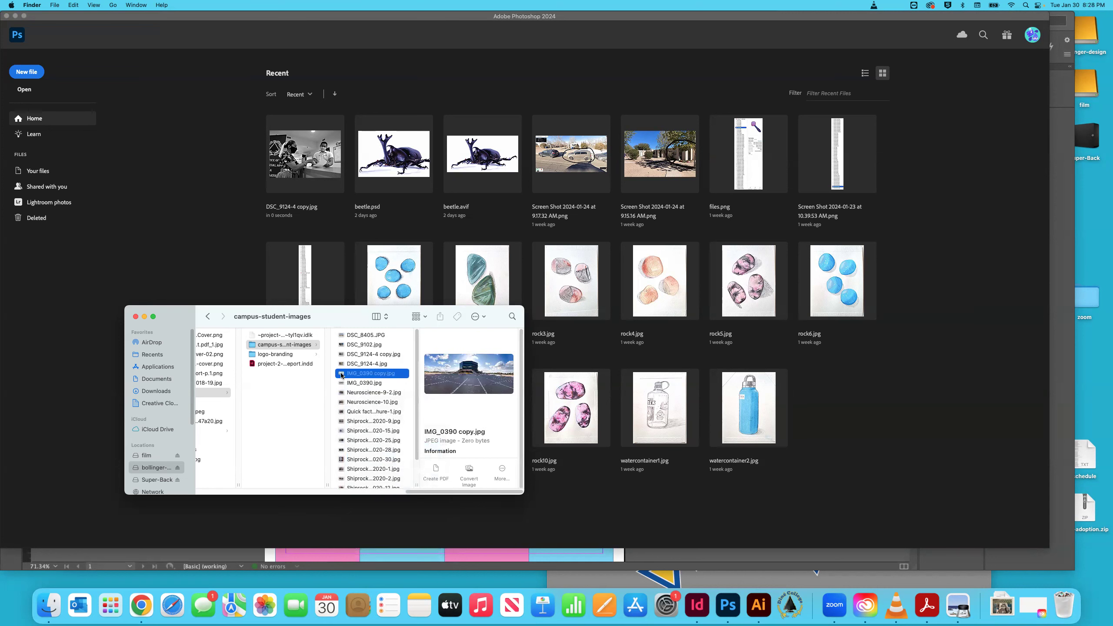
# Step: Open IMG_0390 copy.jpg in Photoshop
pyautogui.rightClick(342, 374)
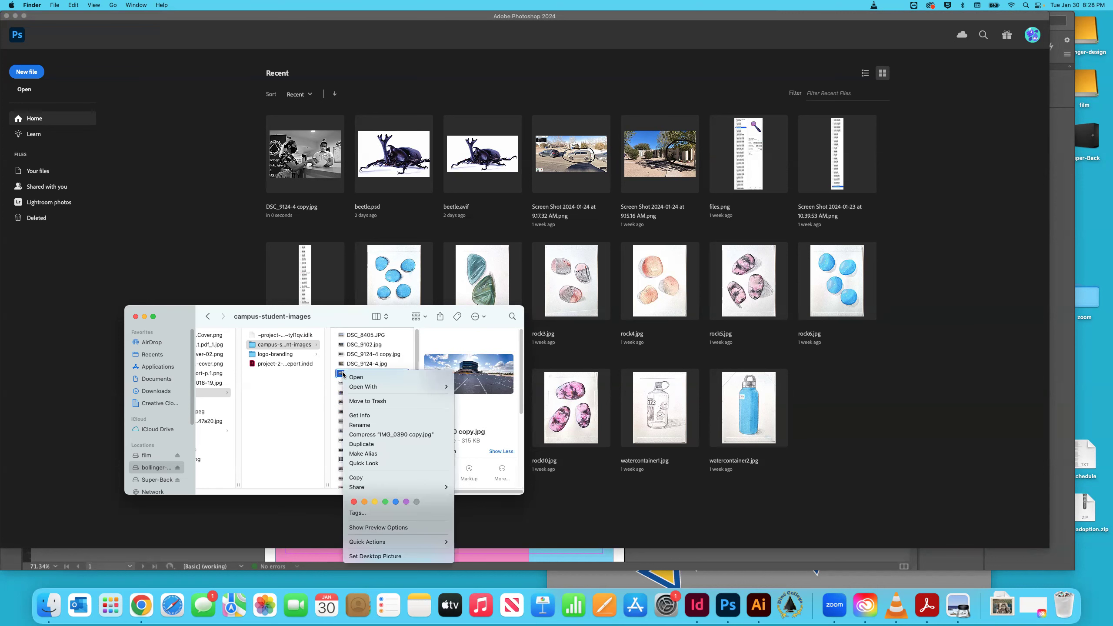
pyautogui.moveTo(377, 387)
pyautogui.click(481, 430)
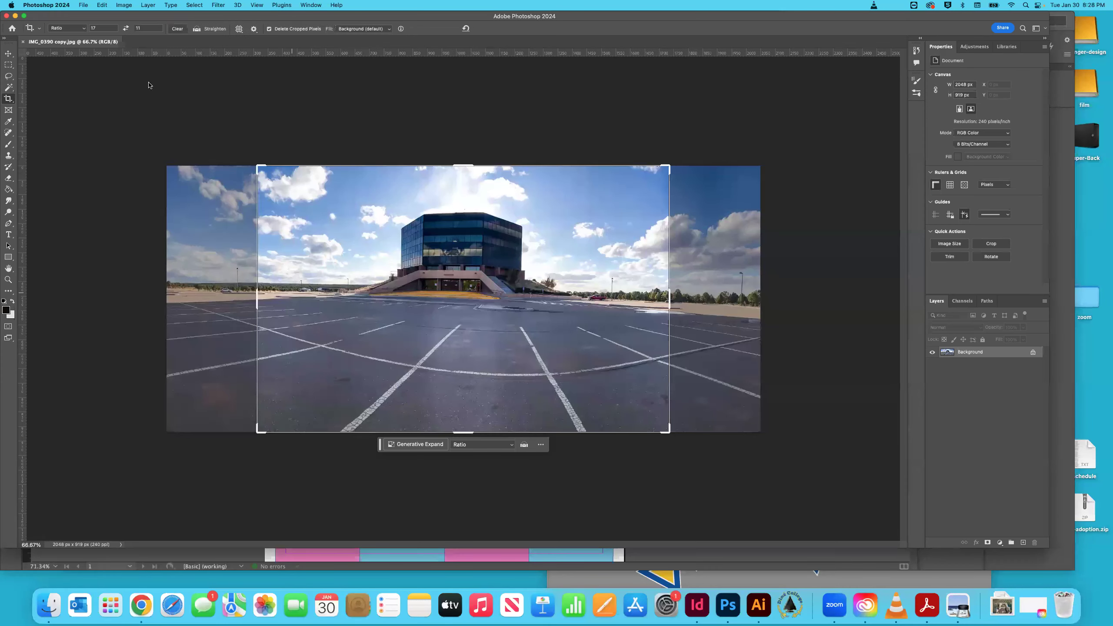
# Step: Clear the crop frame and convert the IMG_0390 copy to Grayscale mode, discarding its color information
pyautogui.press('Escape')
pyautogui.click(124, 5)
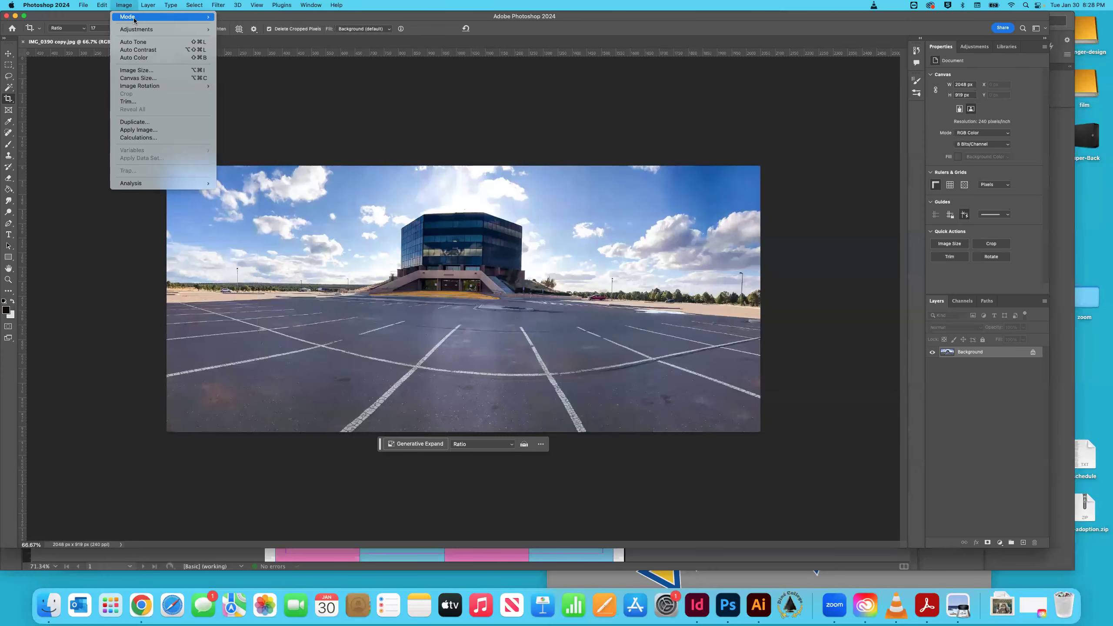
pyautogui.moveTo(203, 16)
pyautogui.click(237, 25)
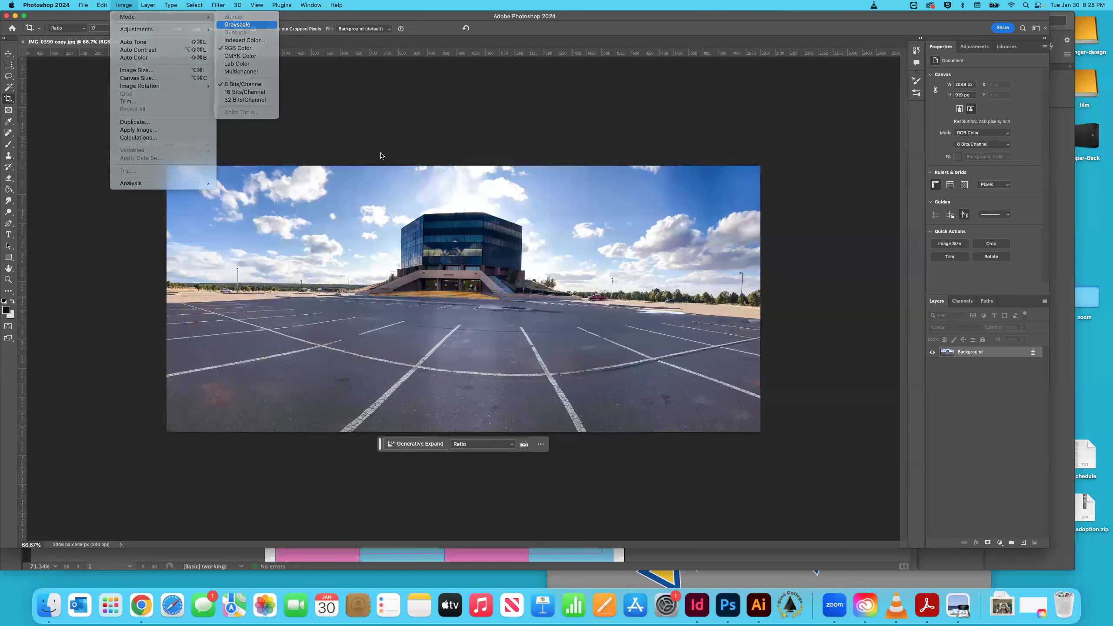
pyautogui.click(554, 216)
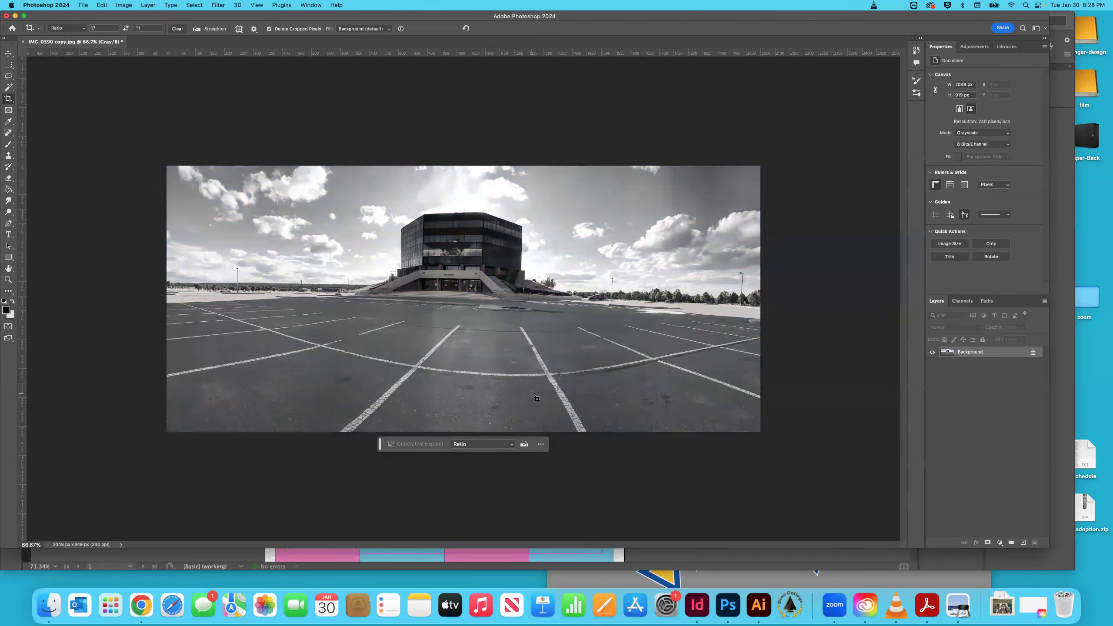
# Step: Save the grayscale IMG_0390 copy as a progressive JPEG at Maximum quality 12 and close it
pyautogui.press('super+s')
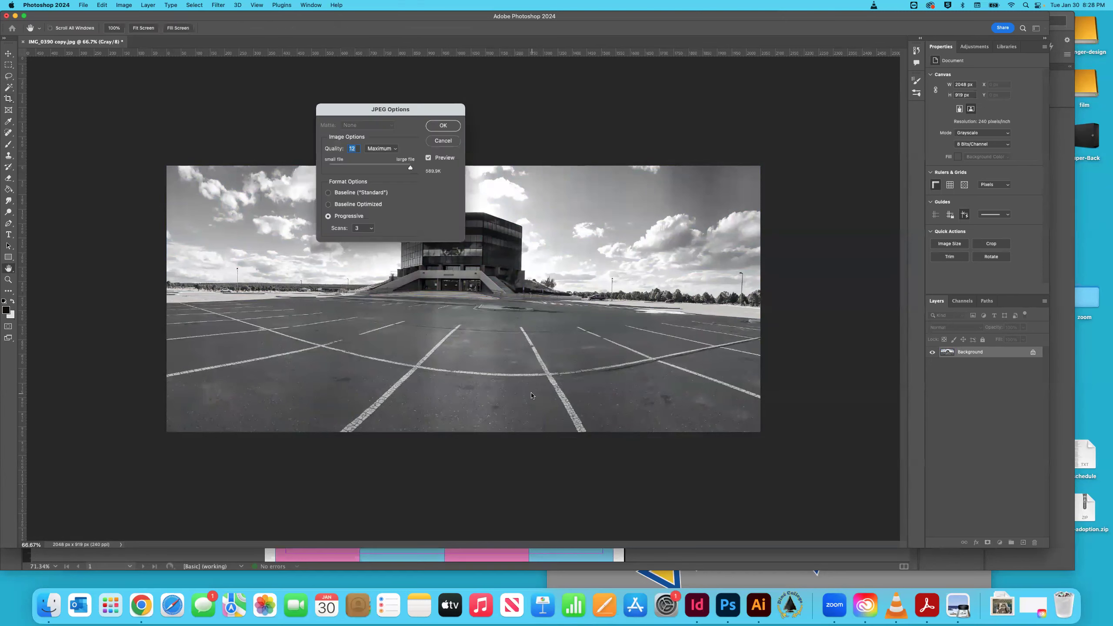
pyautogui.press('Return')
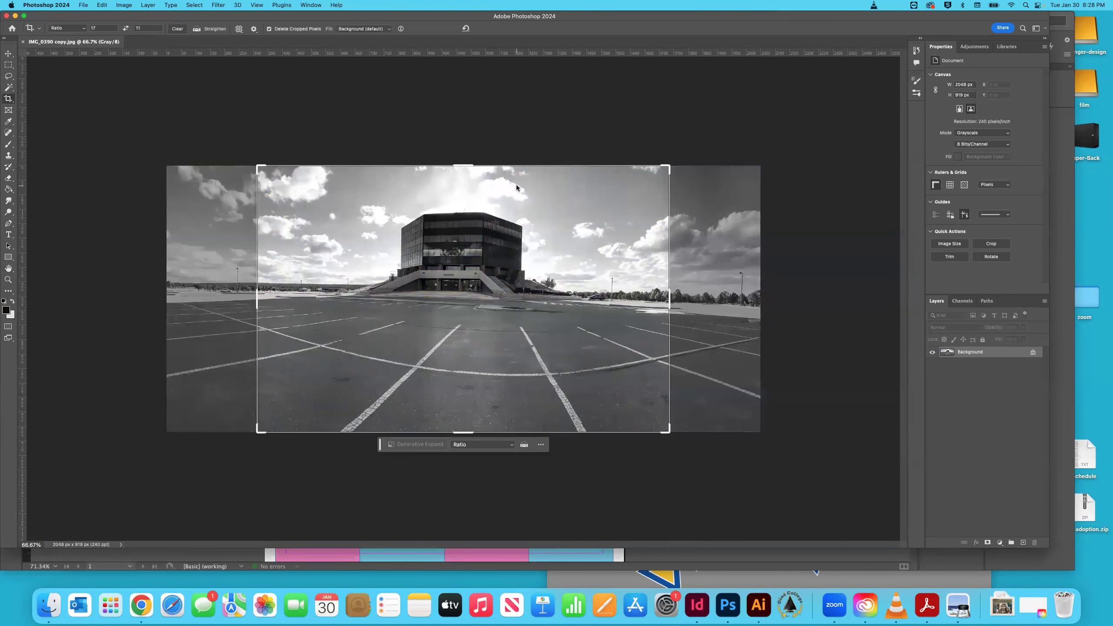
pyautogui.press('super+w')
# Step: Return to Finder and duplicate the lab photo Neuroscience-9-2.jpg in campus-student-images
pyautogui.press('super+Tab')
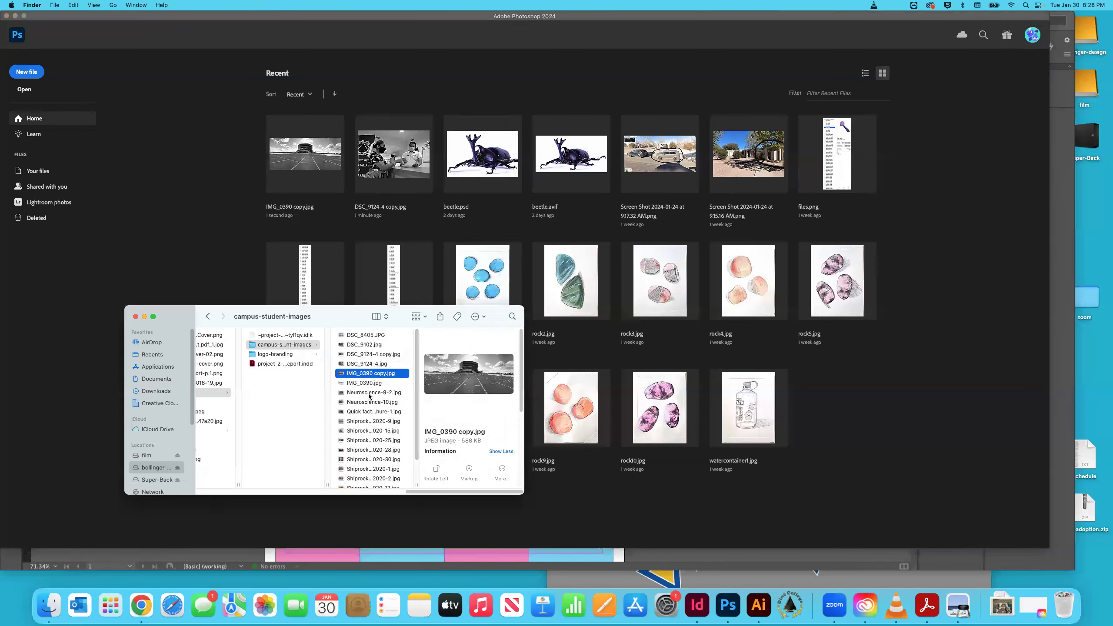
pyautogui.press('Down')
pyautogui.press('Down')
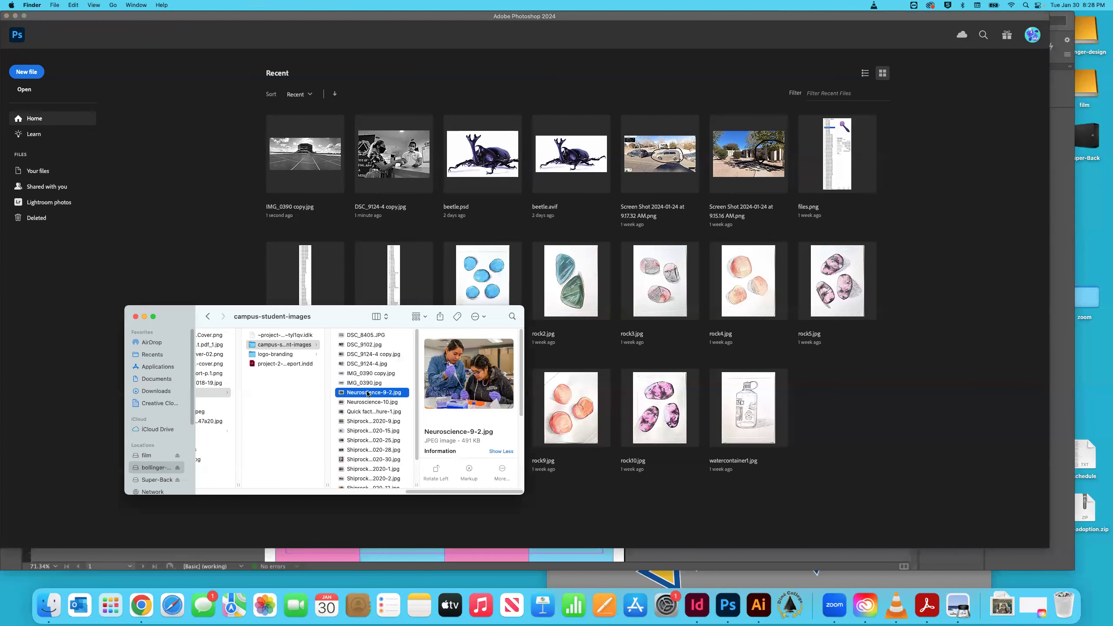
pyautogui.press('Up')
pyautogui.press('Down')
pyautogui.press('Down')
pyautogui.click(364, 394)
pyautogui.rightClick(360, 397)
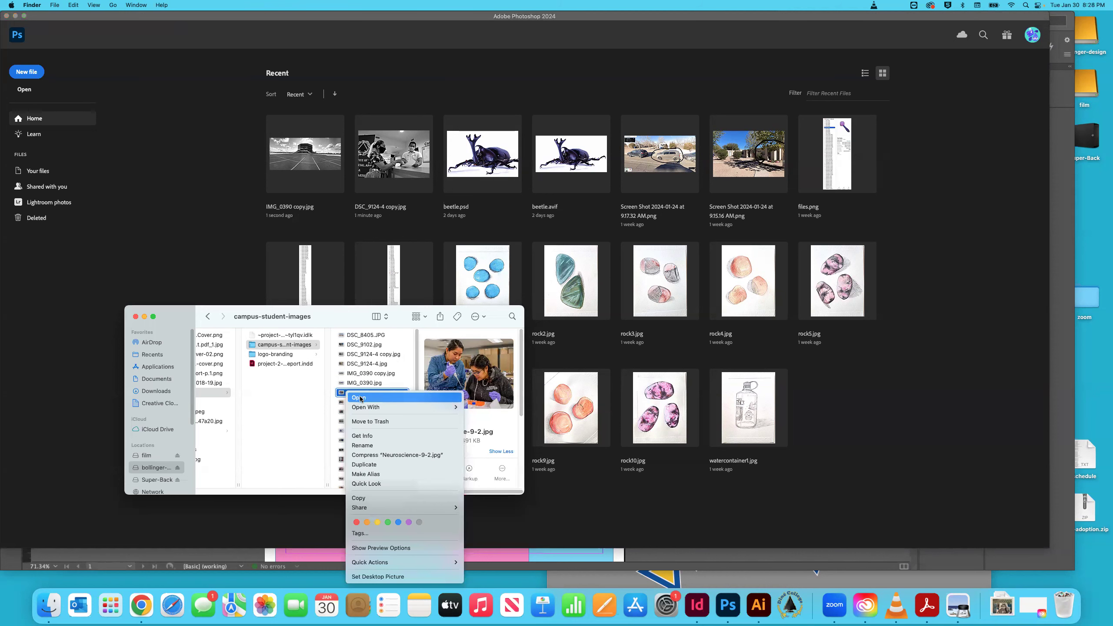
pyautogui.click(388, 466)
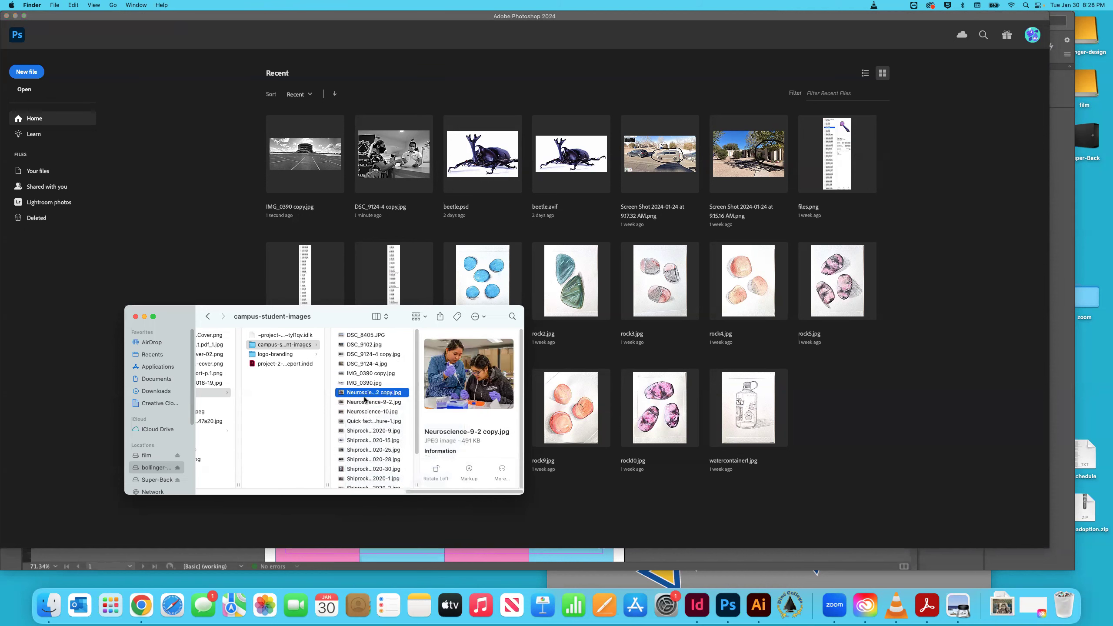
# Step: Open Neuroscience-9-2 copy.jpg in Photoshop
pyautogui.rightClick(342, 394)
pyautogui.moveTo(416, 408)
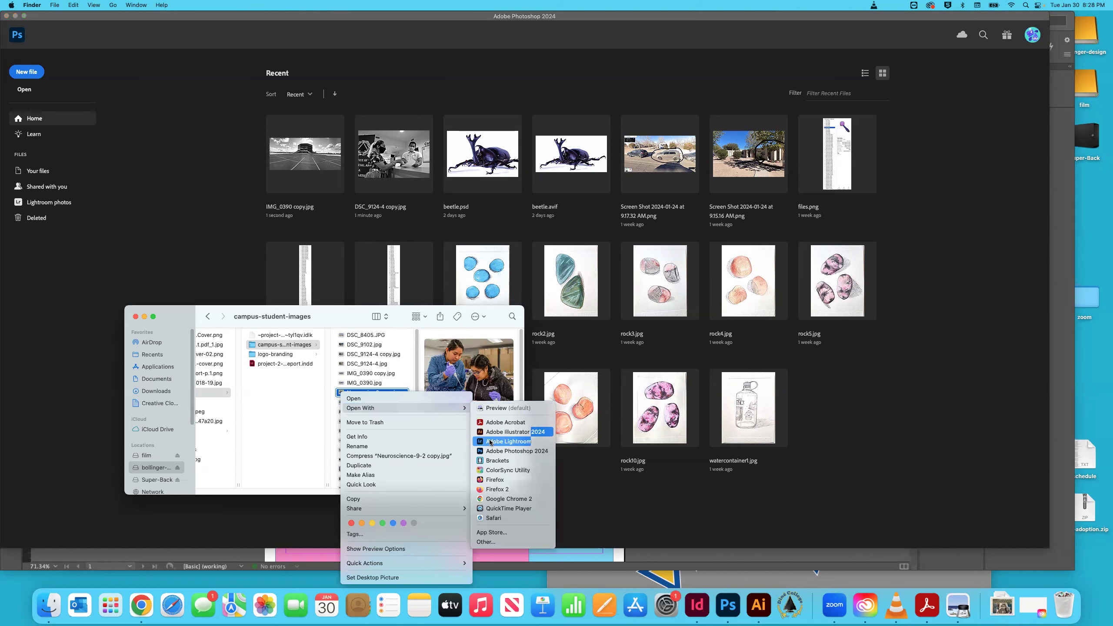
pyautogui.click(504, 452)
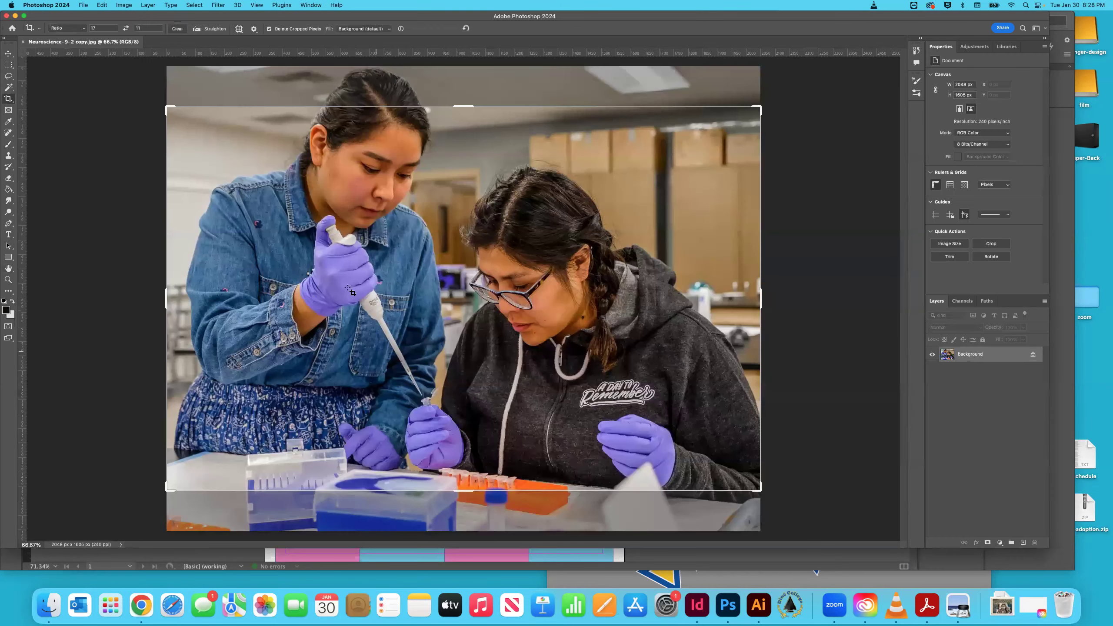
# Step: Convert the Neuroscience-9-2 copy to Grayscale mode, discarding its color information
pyautogui.click(126, 5)
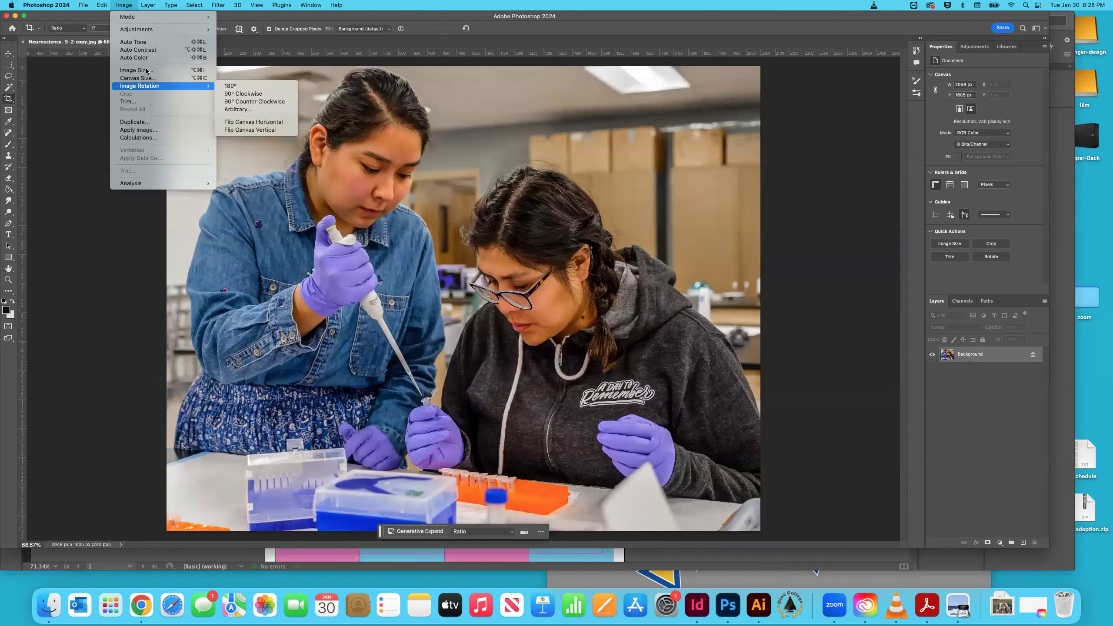
pyautogui.moveTo(151, 31)
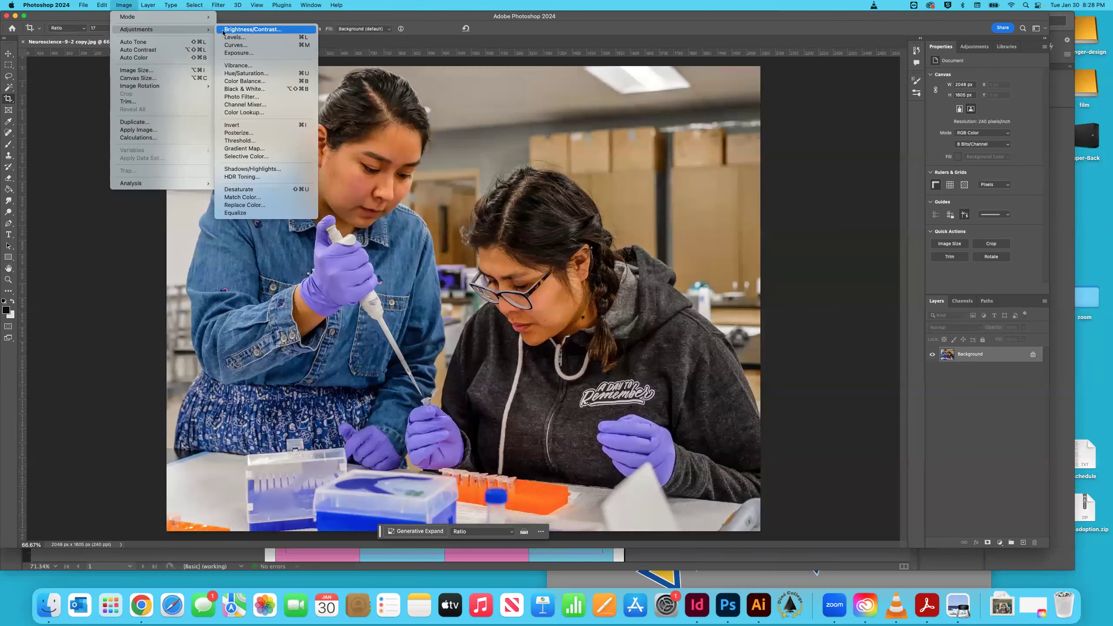
pyautogui.moveTo(202, 17)
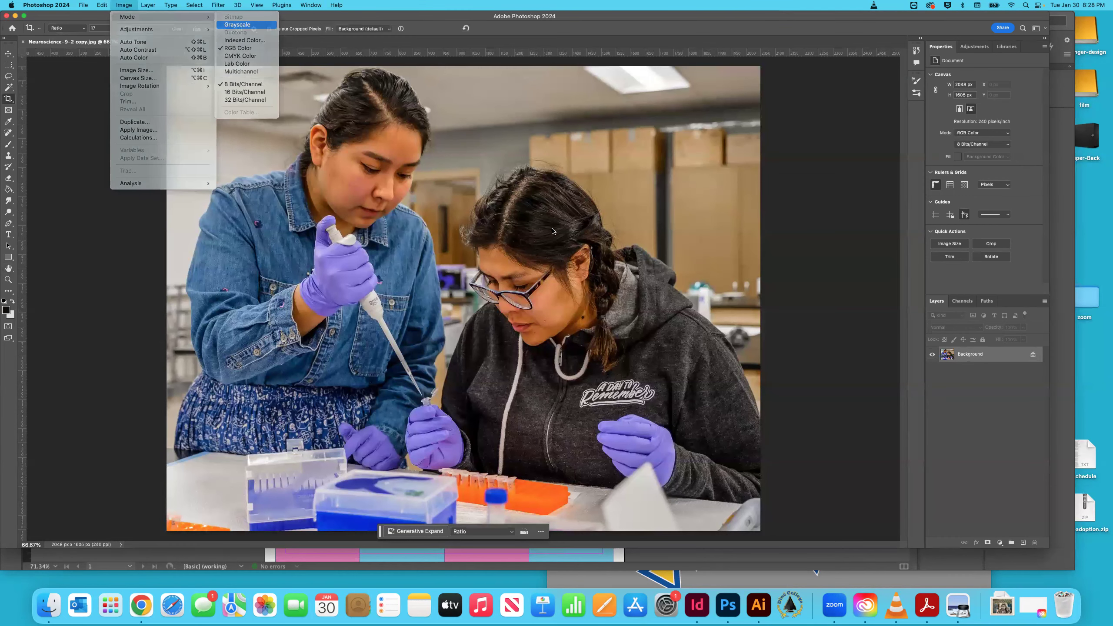
pyautogui.press('Return')
pyautogui.click(561, 215)
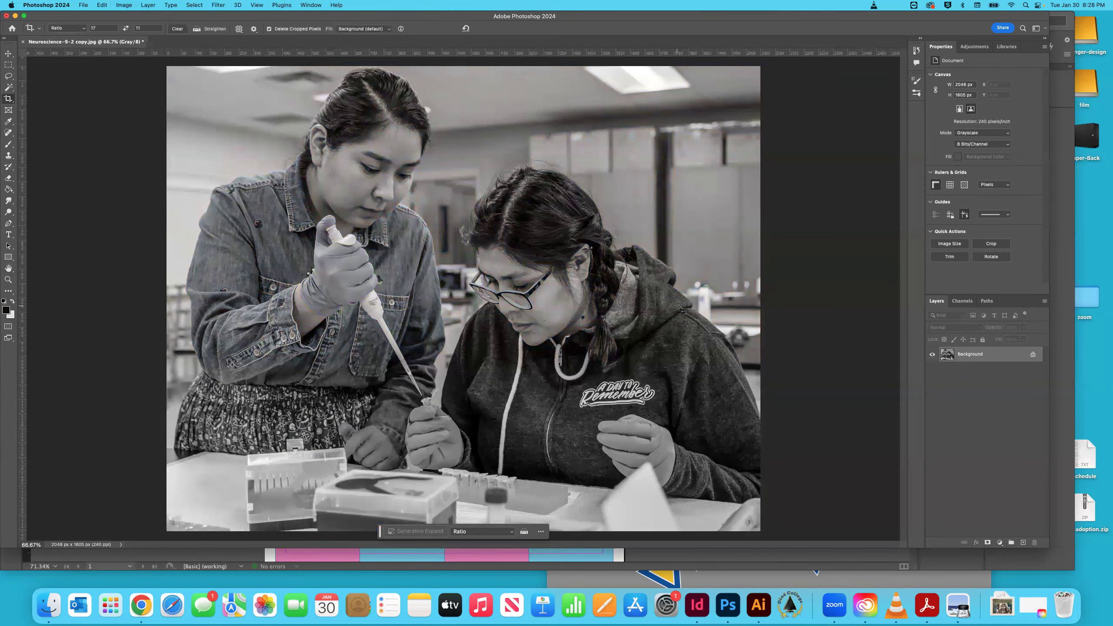
# Step: Save the grayscale Neuroscience-9-2 copy as a progressive JPEG at Maximum quality 12 and close it
pyautogui.press('super+s')
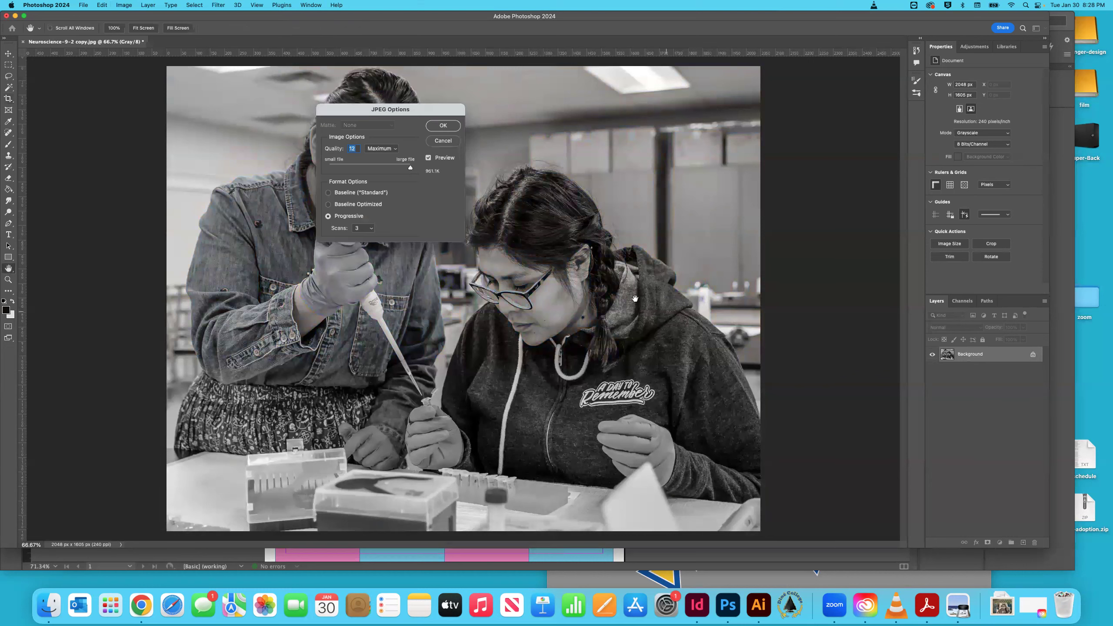
pyautogui.click(447, 127)
pyautogui.press('Escape')
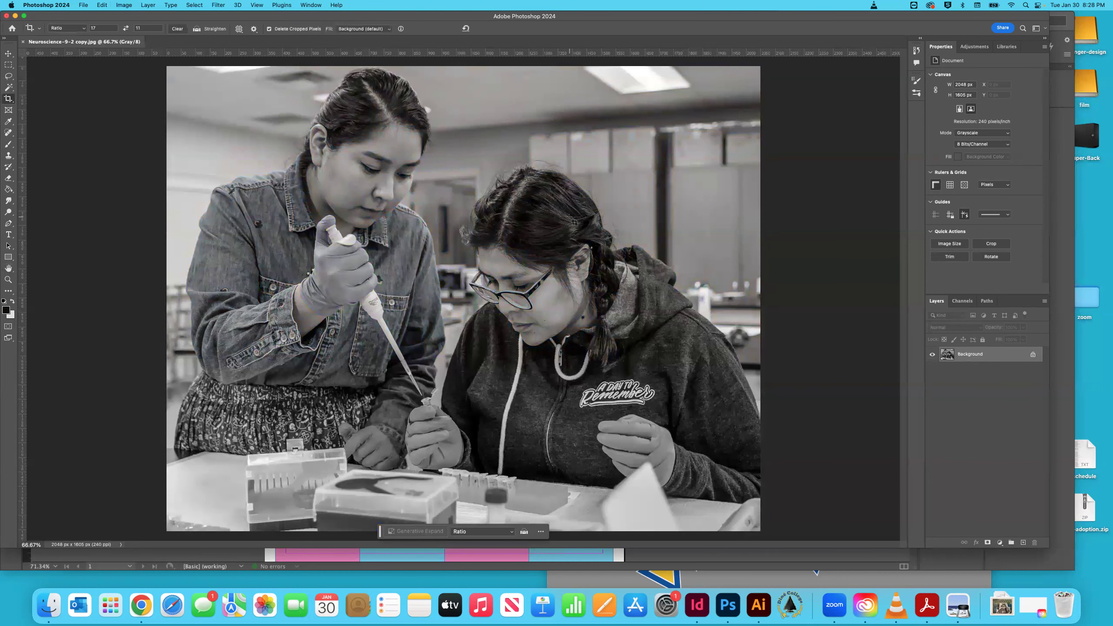
pyautogui.press('super+w')
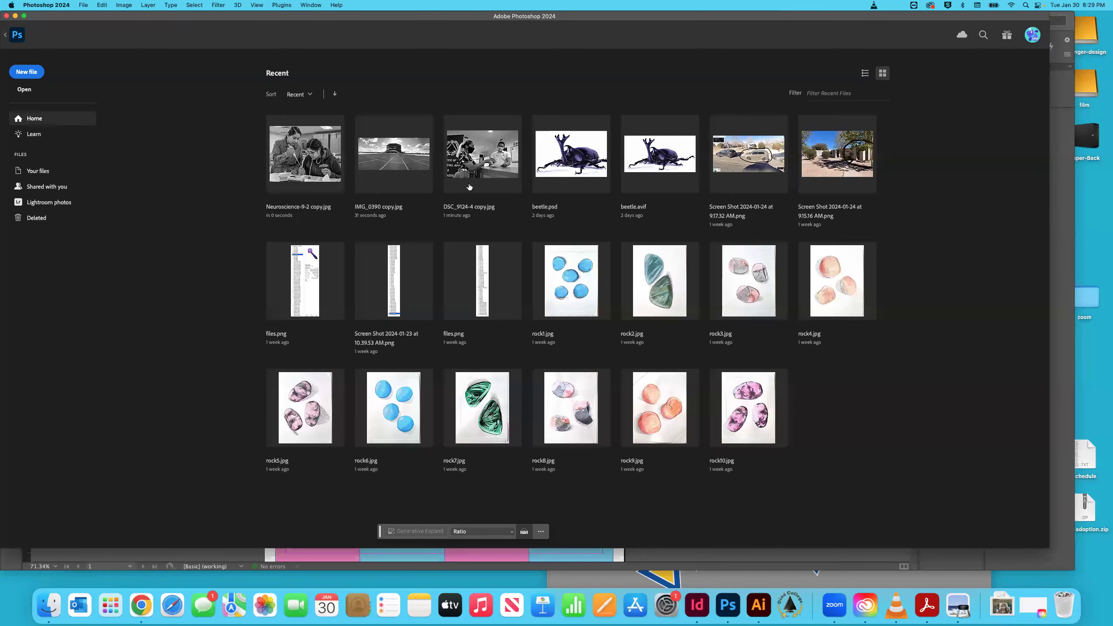
# Step: Return to Finder, preview the next campus photos and open the original Quick fact brochure-1.jpg in Photoshop
pyautogui.press('super+Tab')
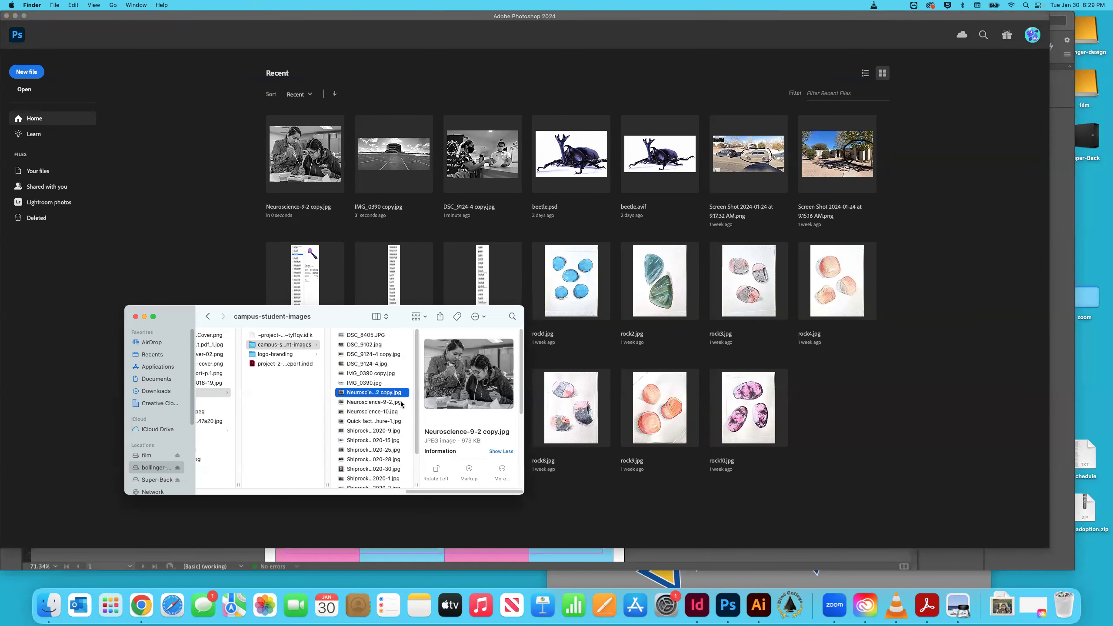
pyautogui.click(383, 411)
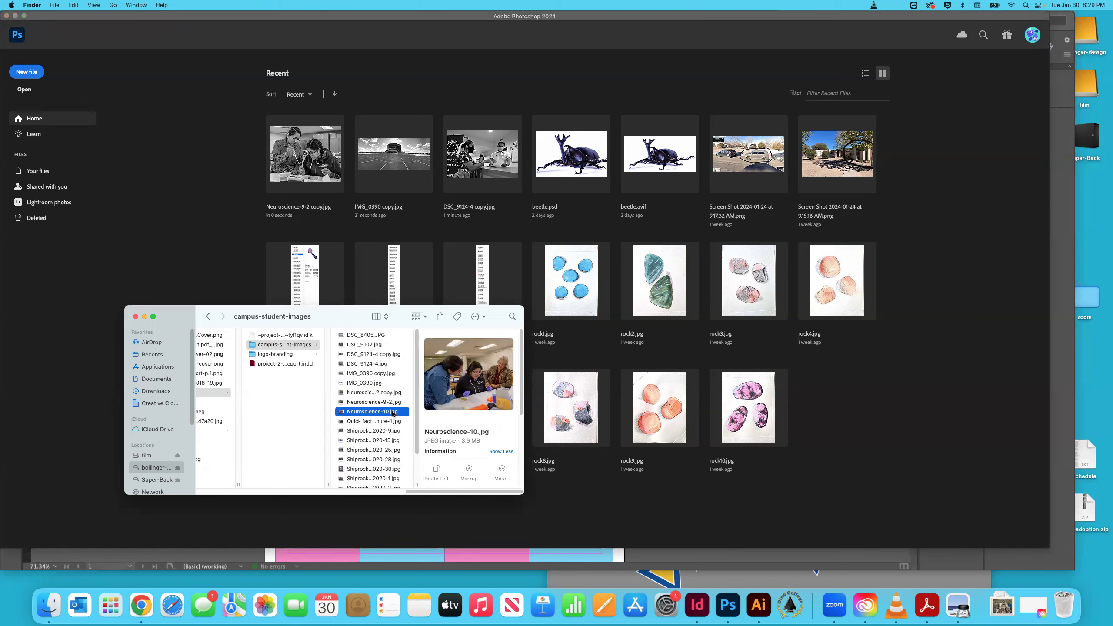
pyautogui.click(385, 422)
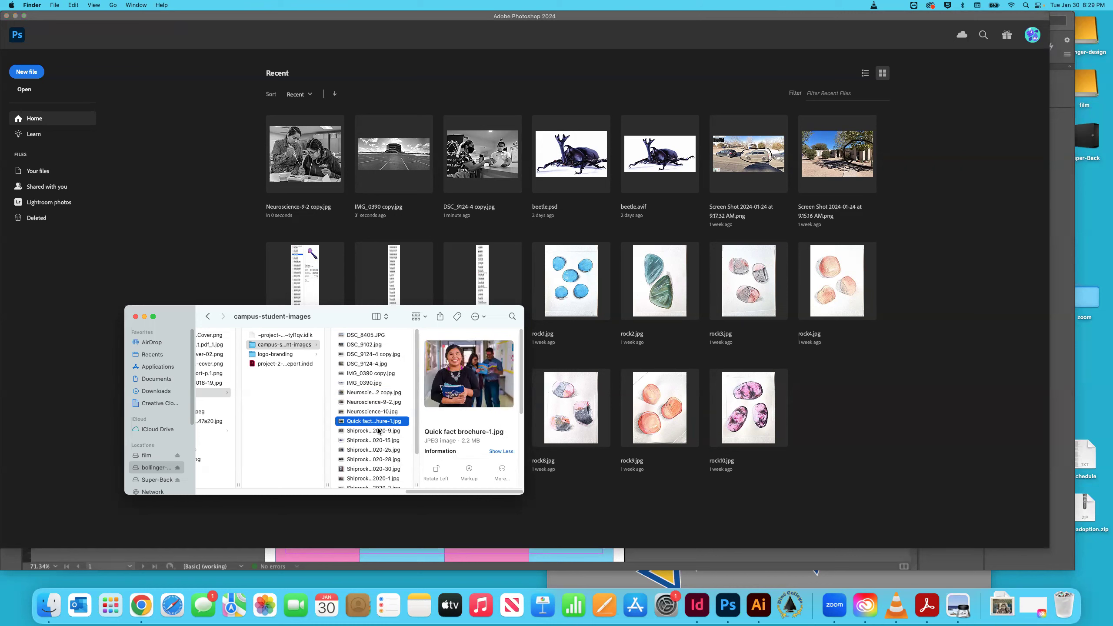
pyautogui.click(383, 432)
pyautogui.click(380, 421)
pyautogui.rightClick(344, 423)
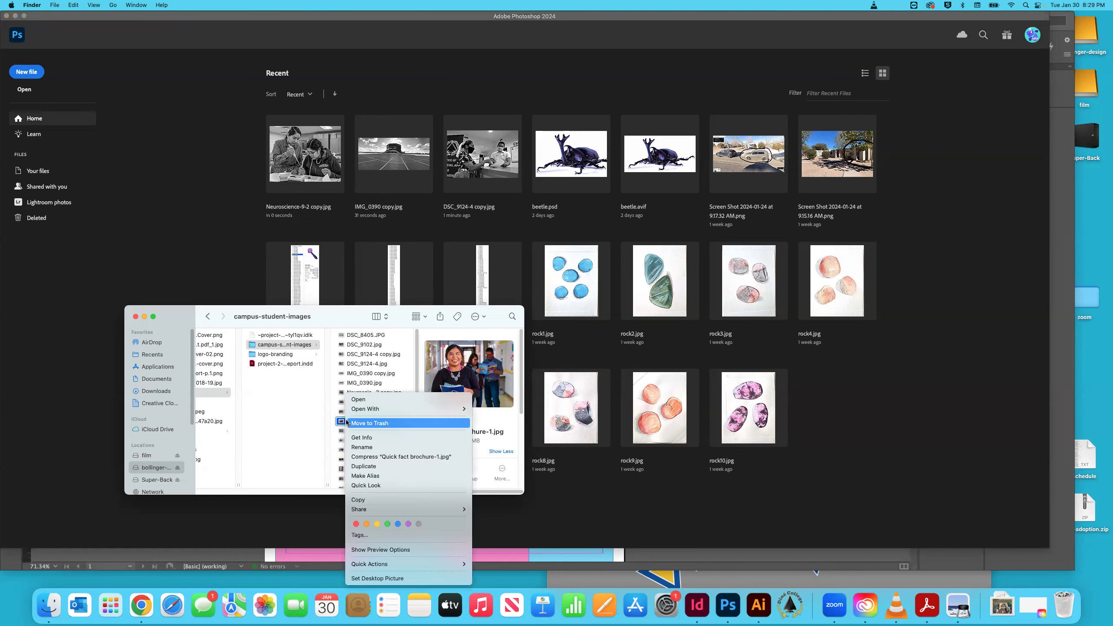
pyautogui.moveTo(380, 411)
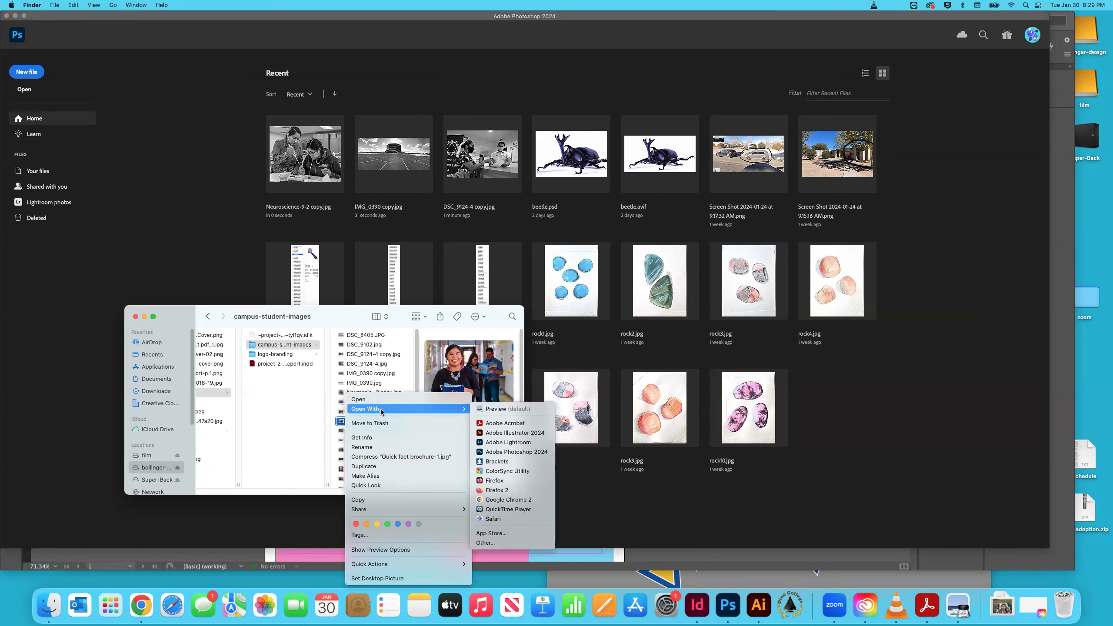
pyautogui.click(510, 452)
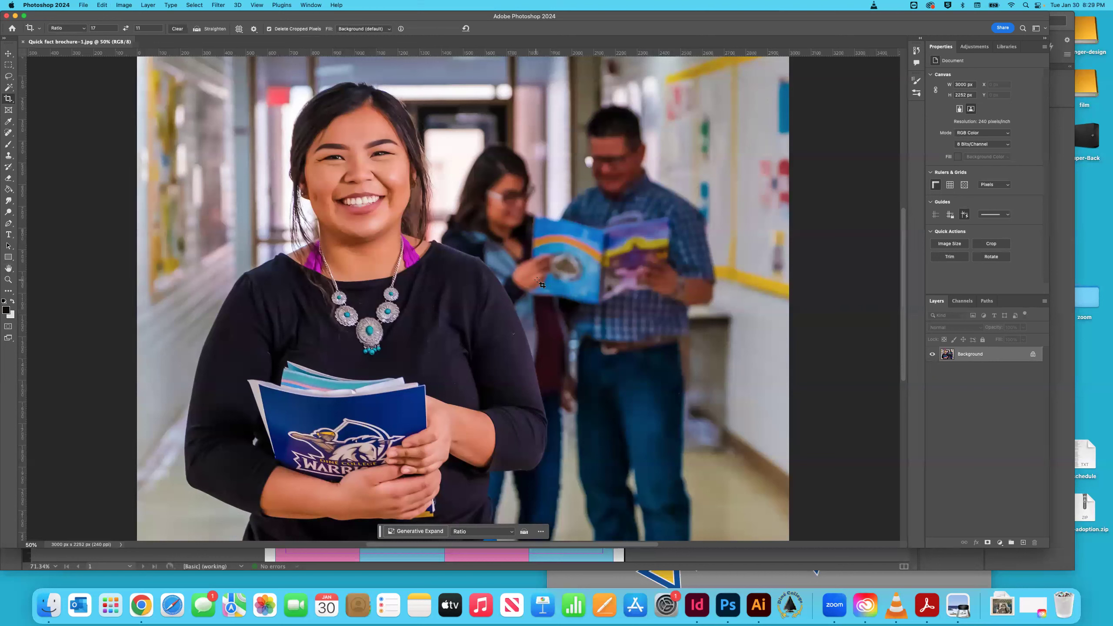
# Step: Try converting the original Quick fact brochure-1.jpg to Grayscale, undo the conversion and close the file
pyautogui.click(124, 5)
pyautogui.moveTo(130, 16)
pyautogui.click(245, 25)
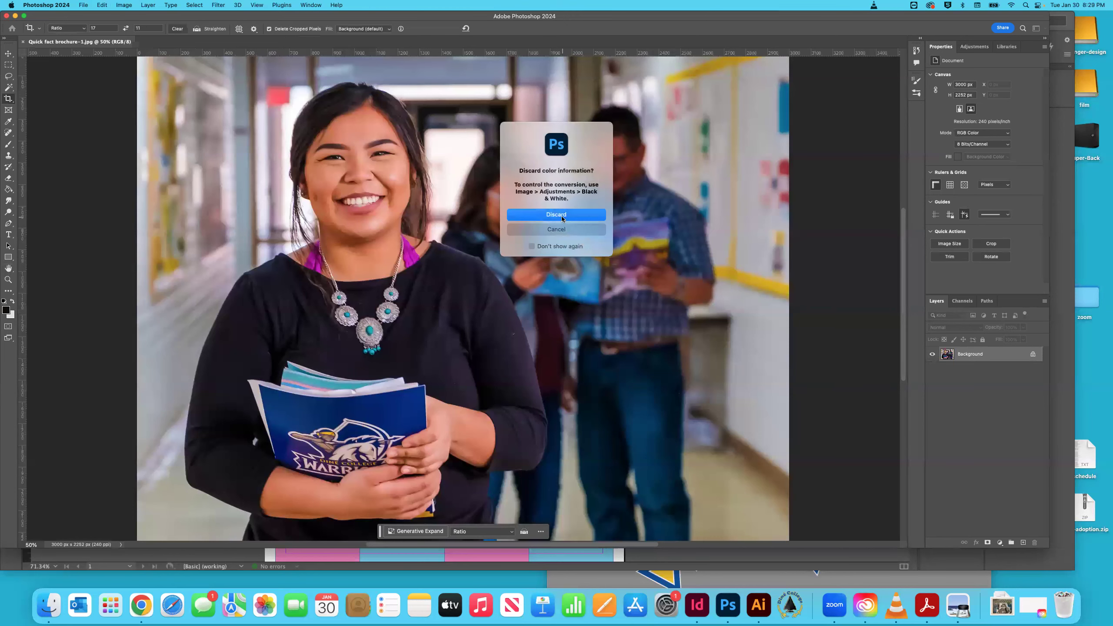
pyautogui.click(562, 218)
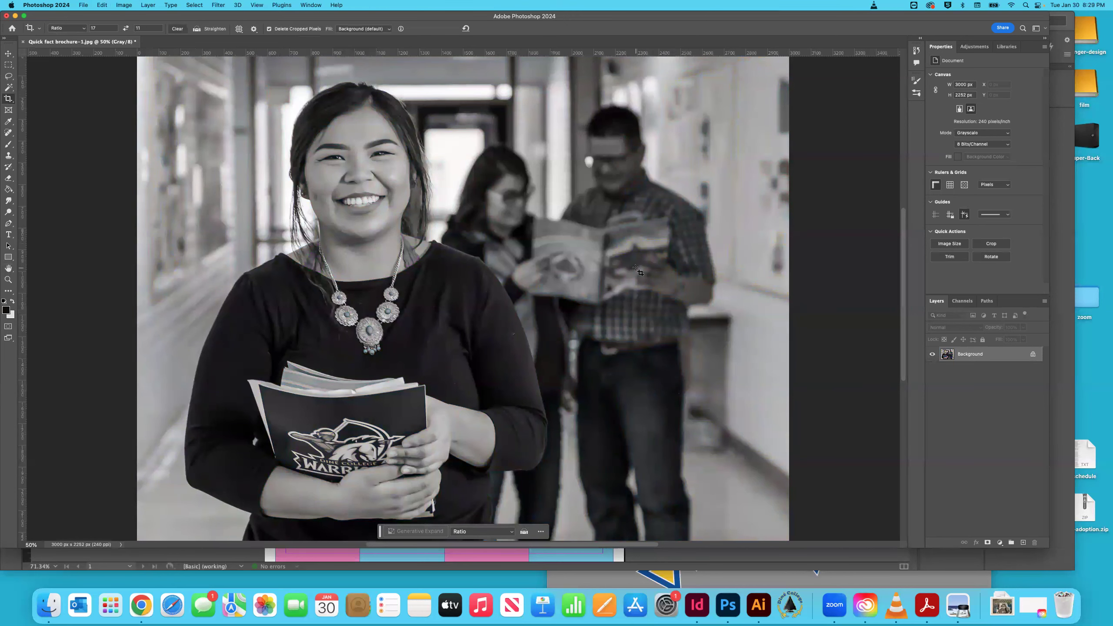
pyautogui.press('super+z')
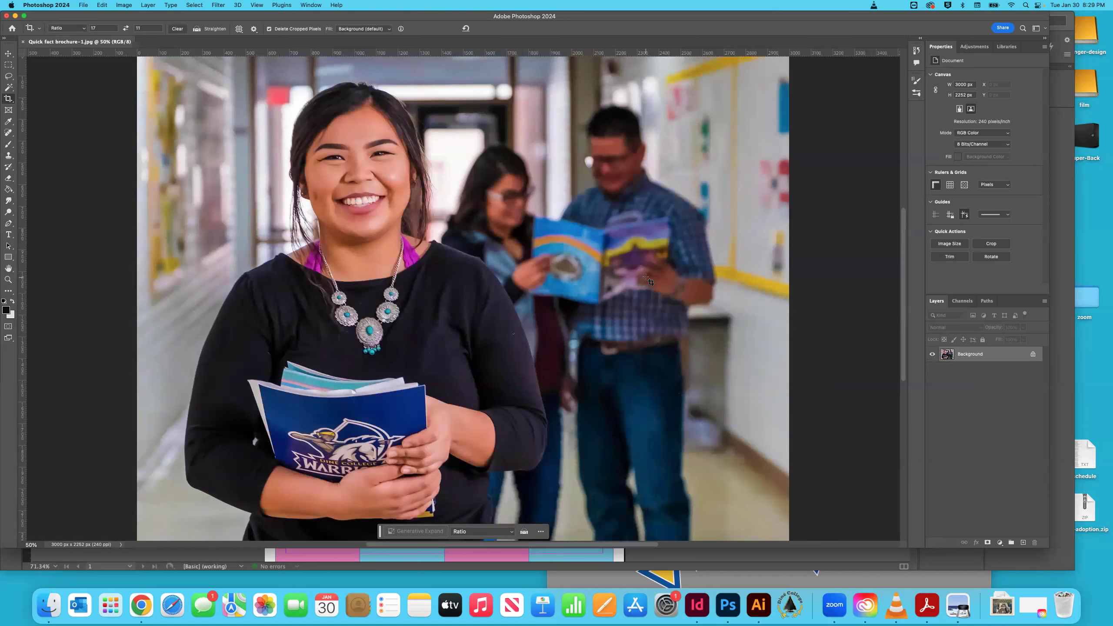
pyautogui.press('super+w')
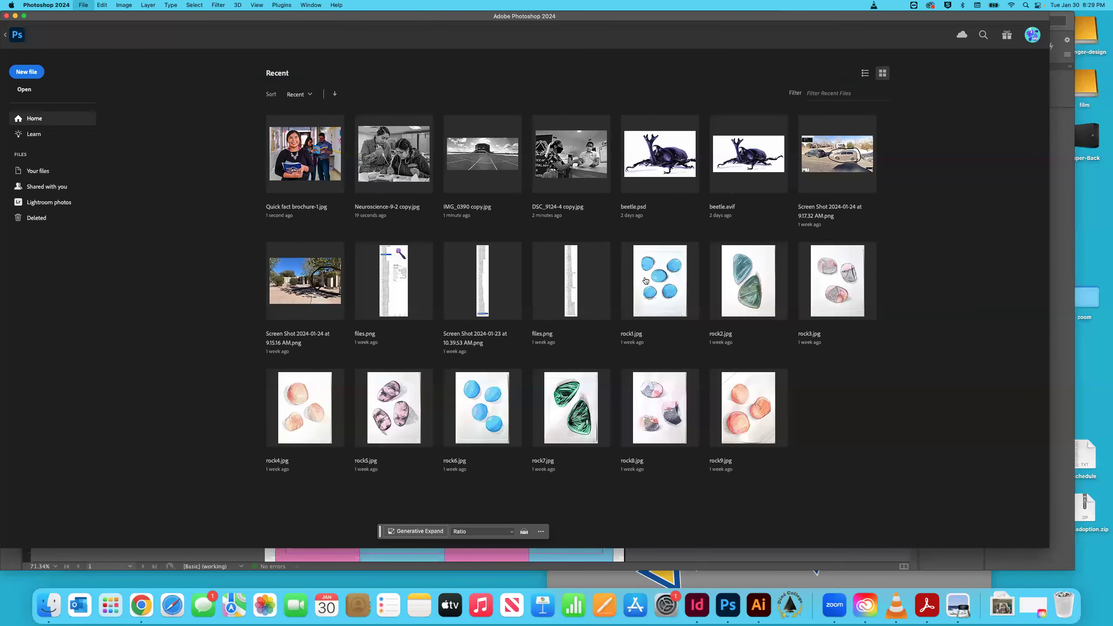
# Step: Return to Finder and duplicate Quick fact brochure-1.jpg in campus-student-images
pyautogui.press('super+Tab')
pyautogui.click(374, 432)
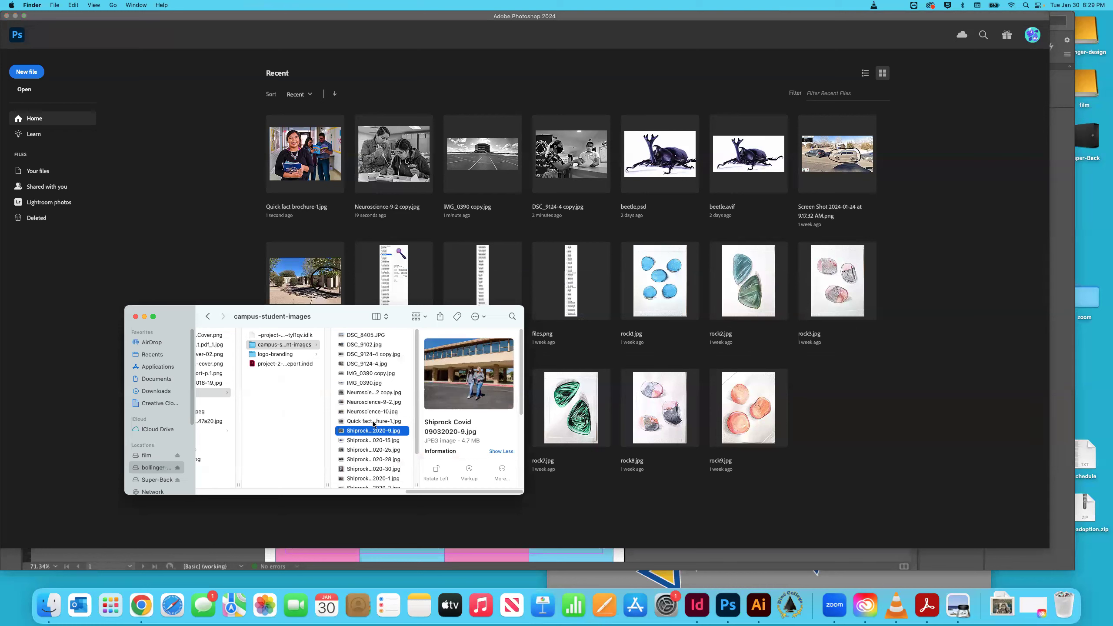
pyautogui.click(367, 418)
pyautogui.rightClick(346, 423)
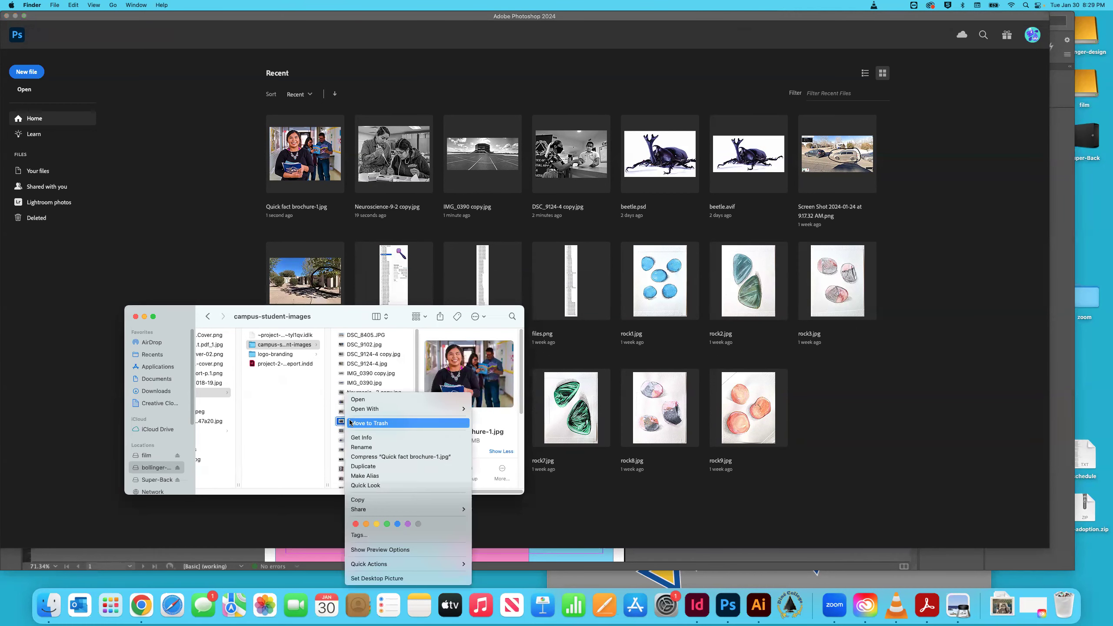
pyautogui.click(389, 466)
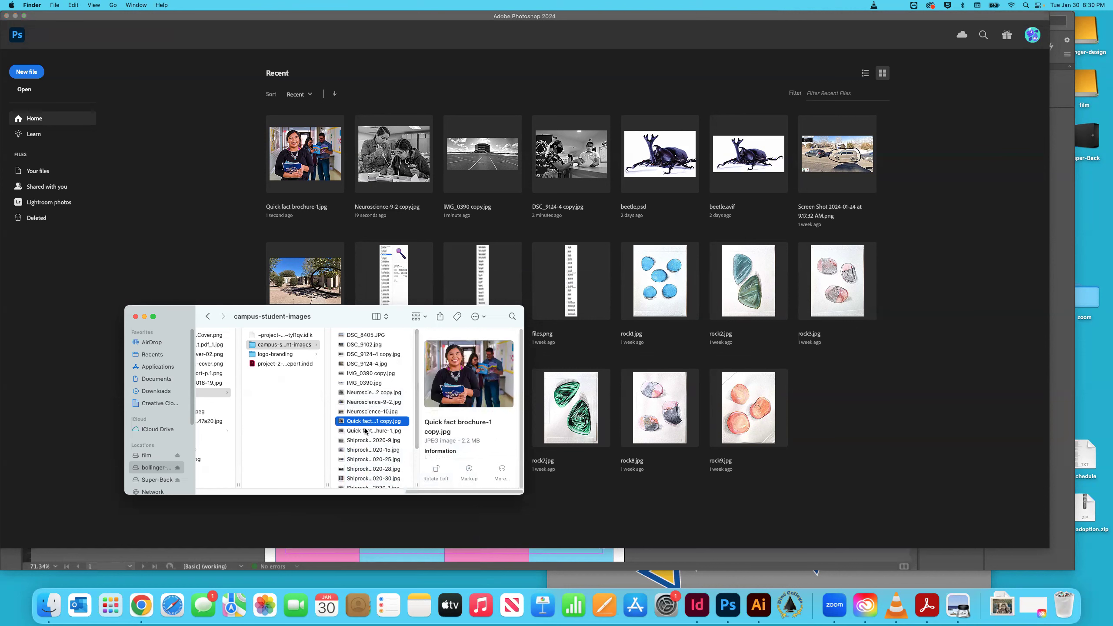
# Step: Open Quick fact brochure-1 copy.jpg in Photoshop
pyautogui.rightClick(358, 422)
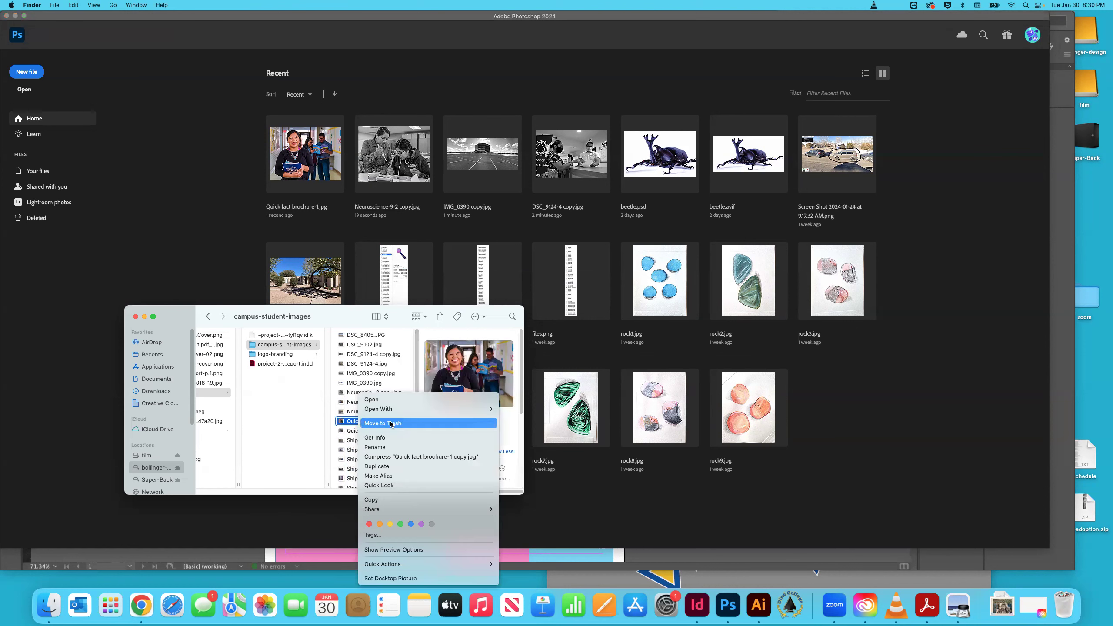
pyautogui.moveTo(400, 410)
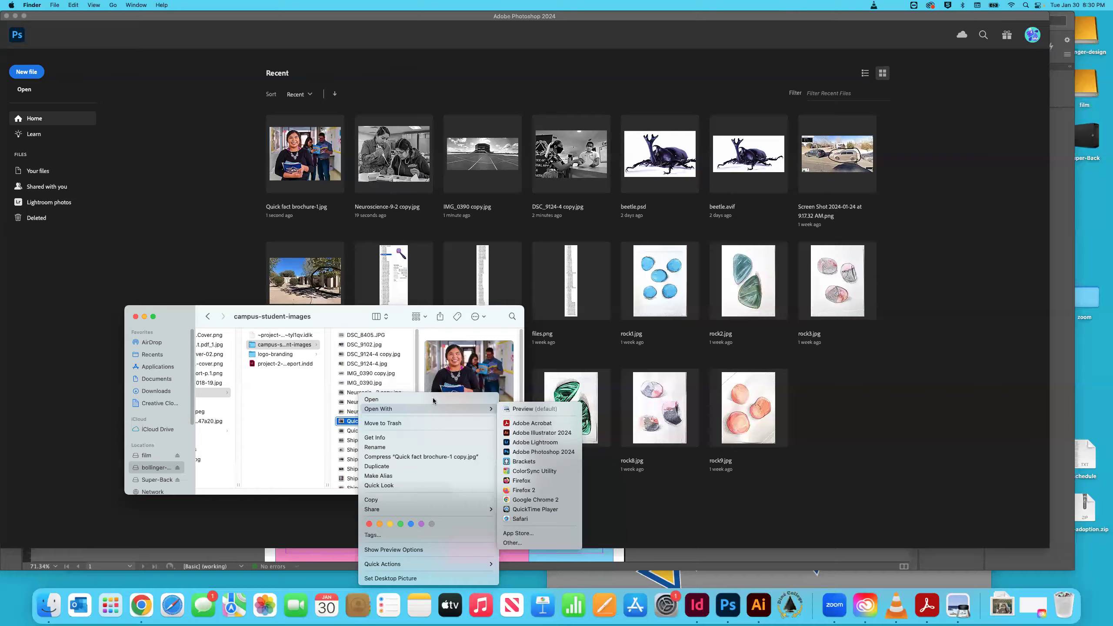
pyautogui.click(543, 452)
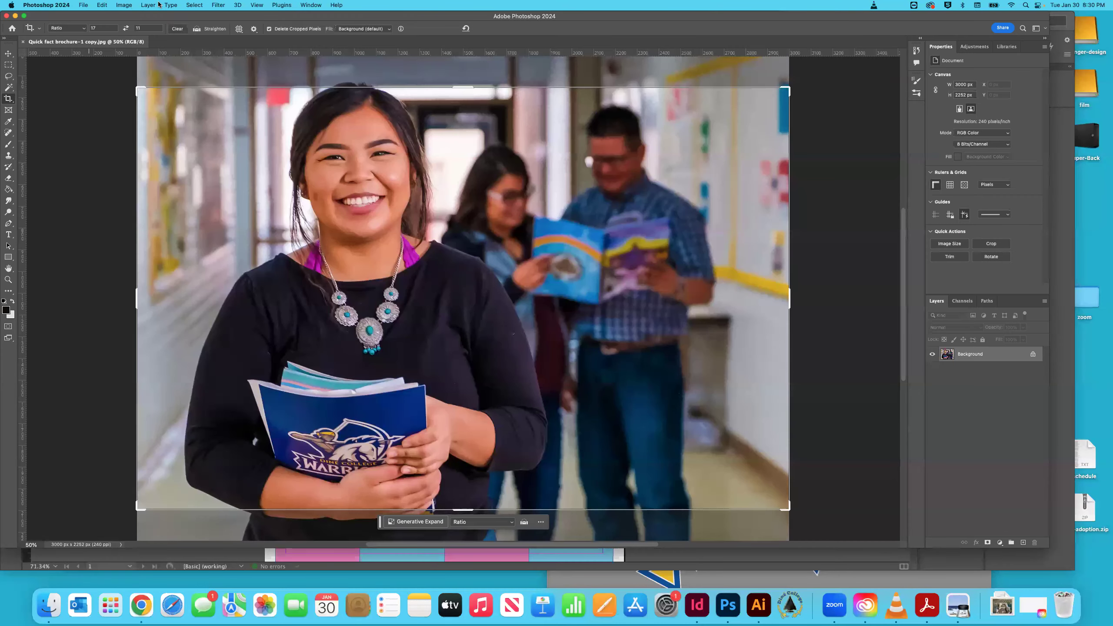
pyautogui.click(101, 4)
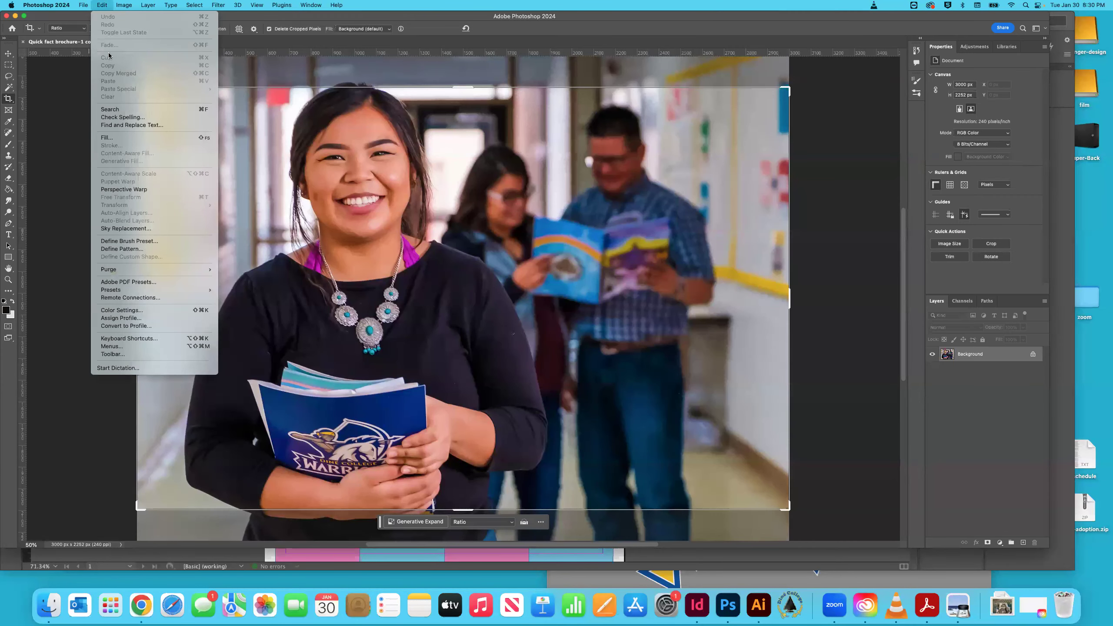
# Step: Convert Quick fact brochure-1 copy.jpg to Grayscale mode, discarding its color information
pyautogui.moveTo(83, 5)
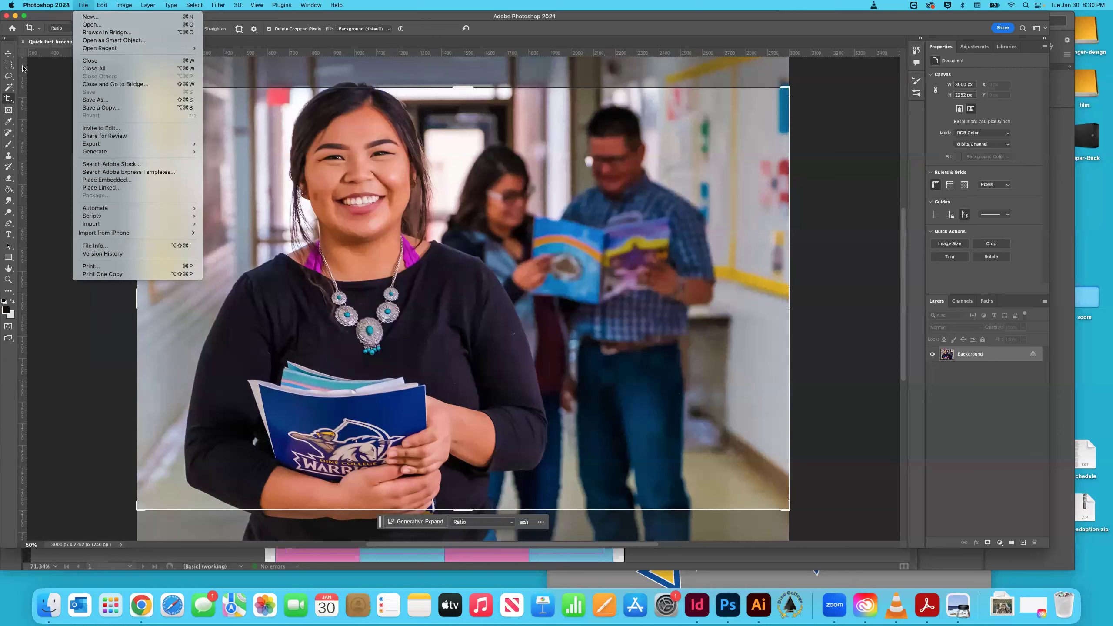
pyautogui.click(313, 67)
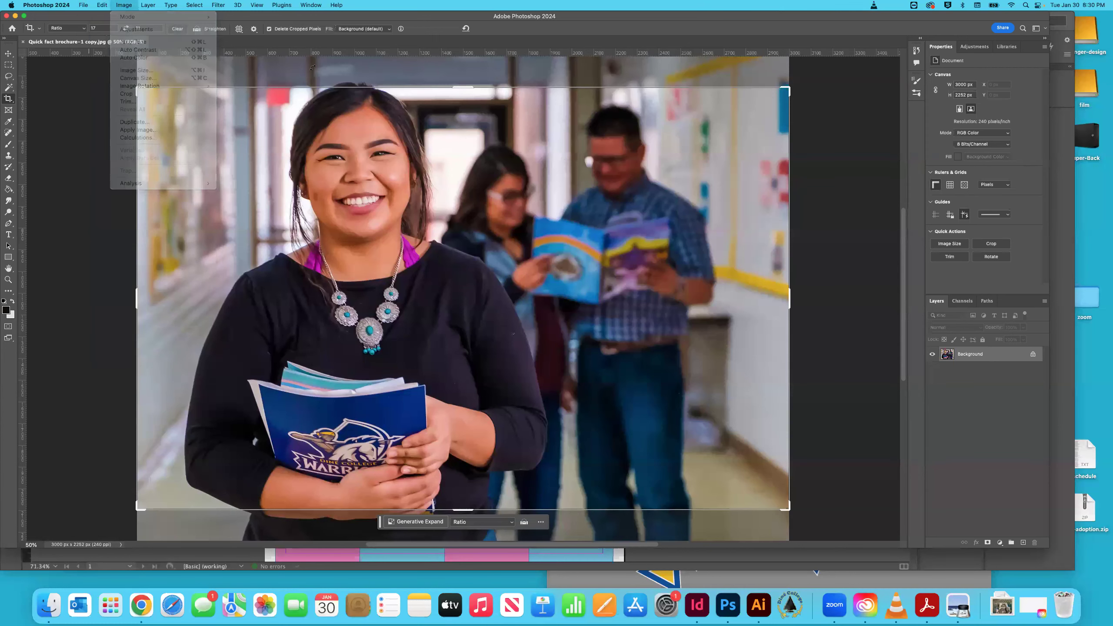
pyautogui.press('Escape')
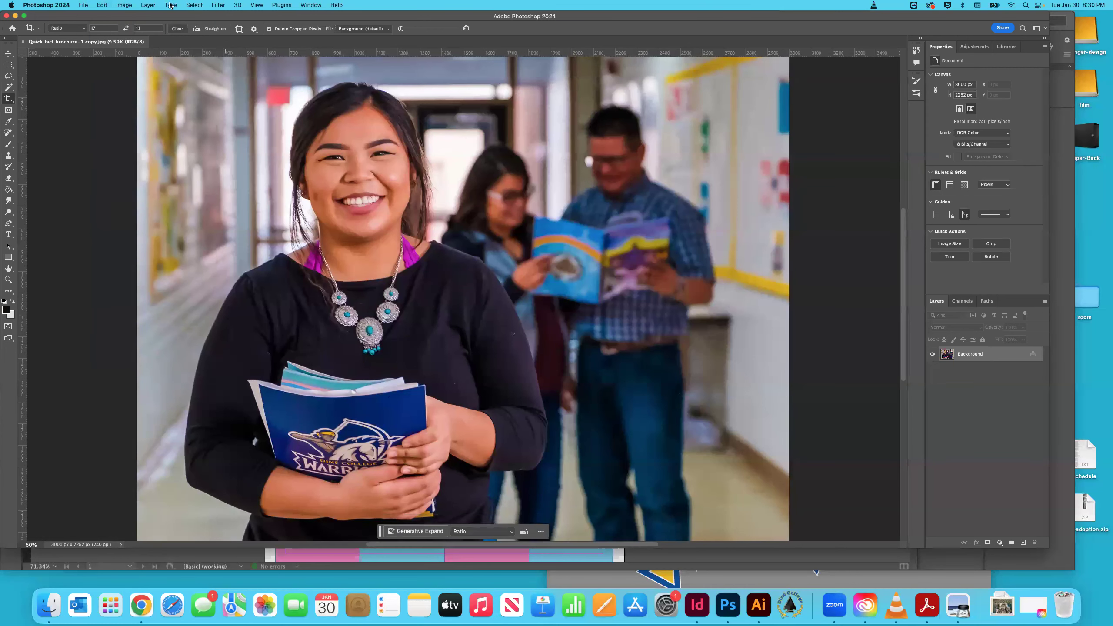
pyautogui.click(125, 5)
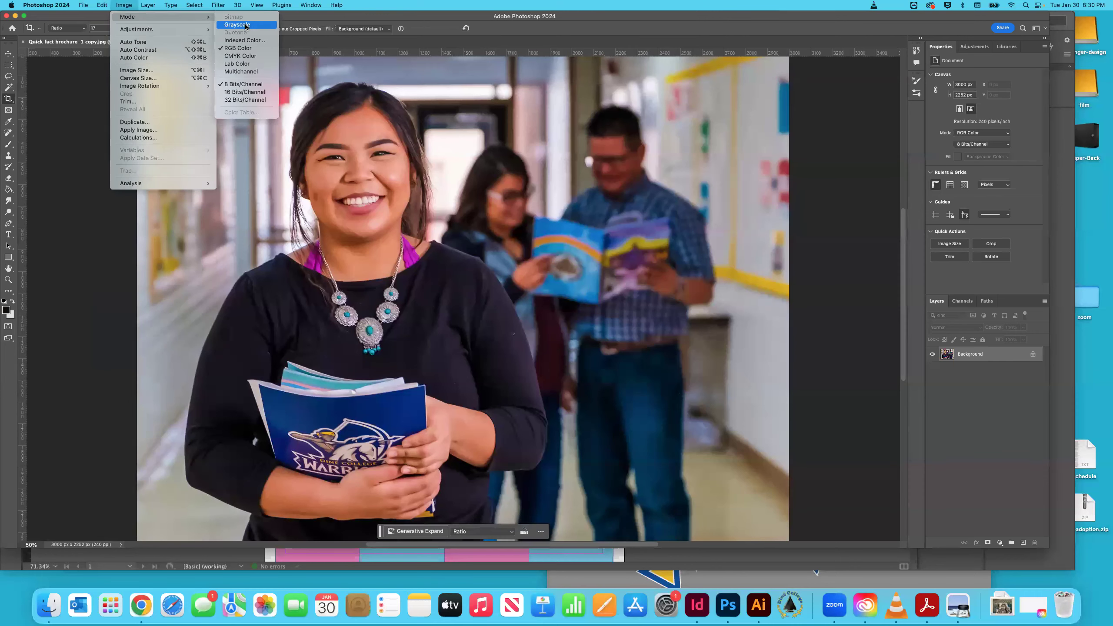
pyautogui.click(315, 107)
pyautogui.click(557, 214)
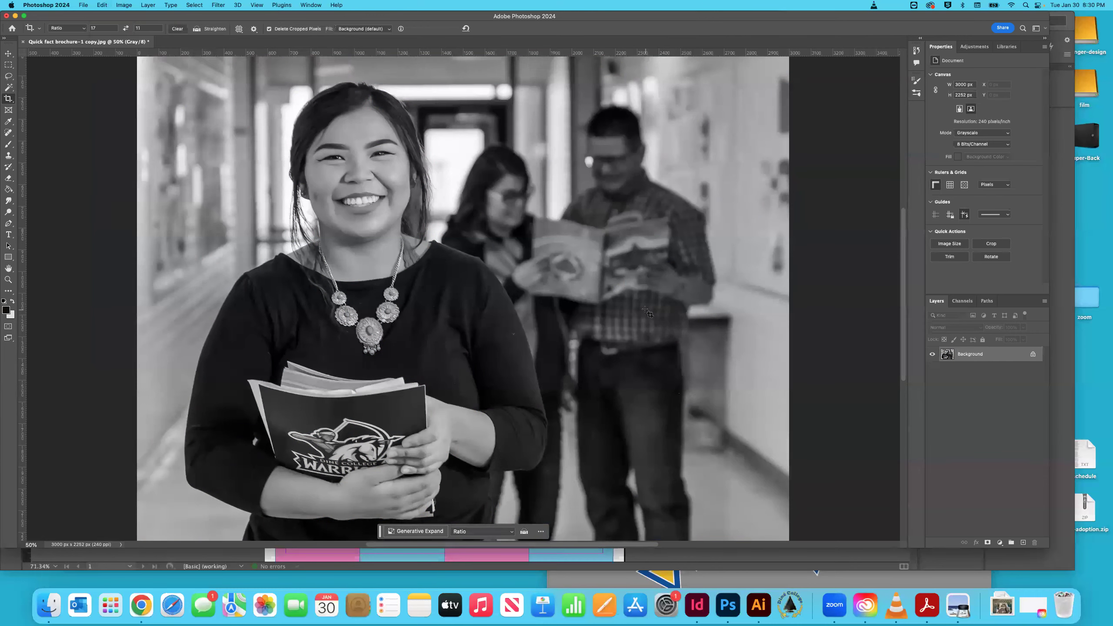
# Step: Save the grayscale copy as a Maximum-quality JPEG, close it and switch back to InDesign
pyautogui.press('super+s')
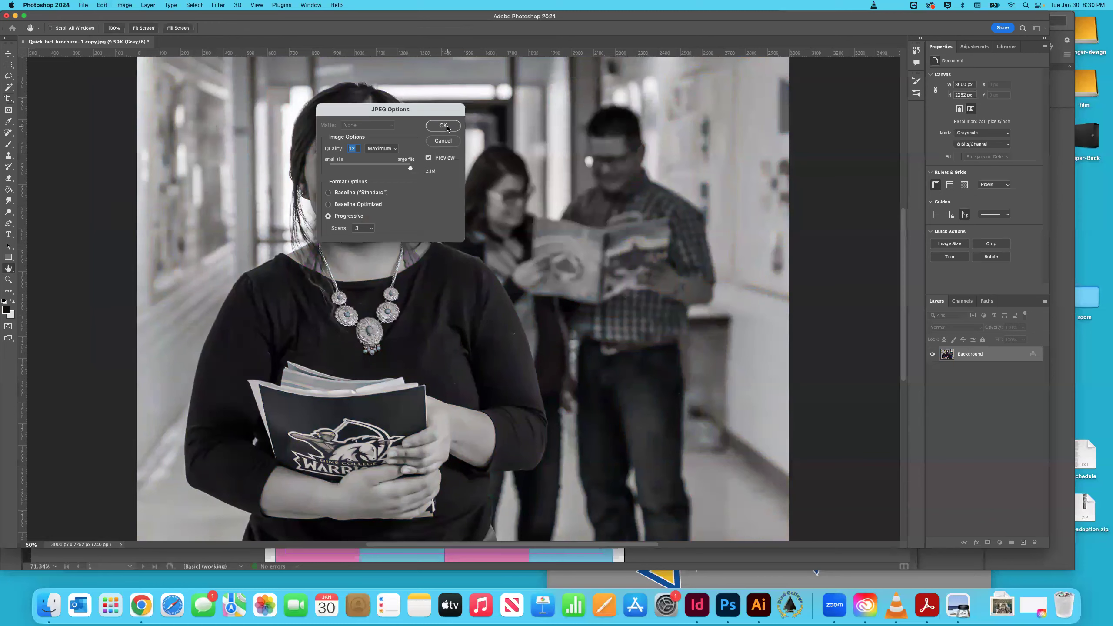
pyautogui.click(448, 131)
pyautogui.press('super+w')
pyautogui.click(556, 213)
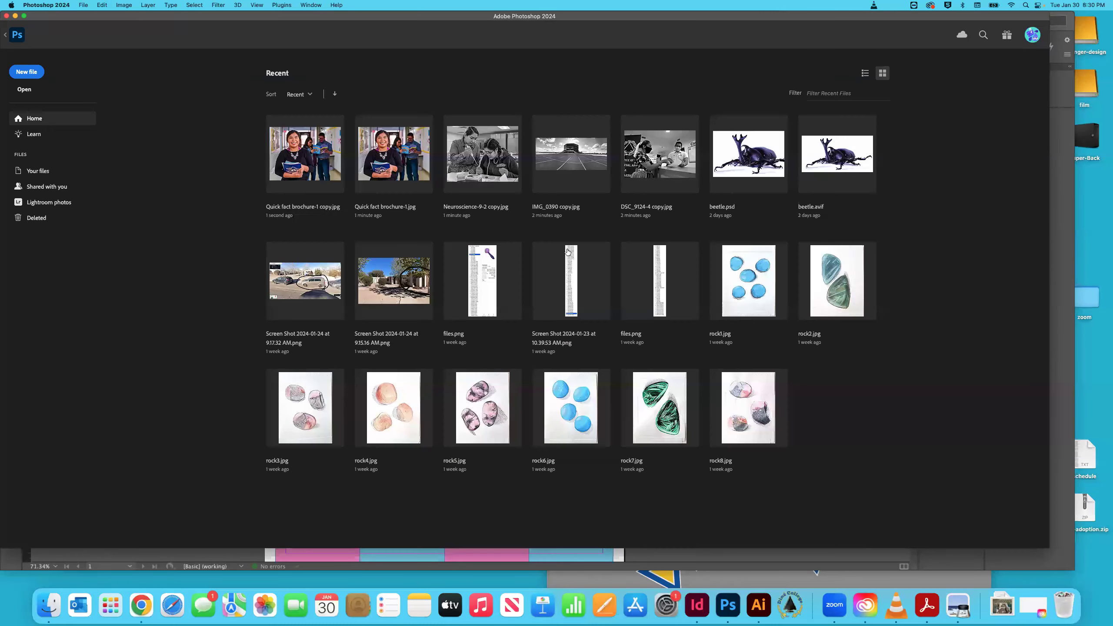
pyautogui.press('super+Tab')
pyautogui.press('super+Tab')
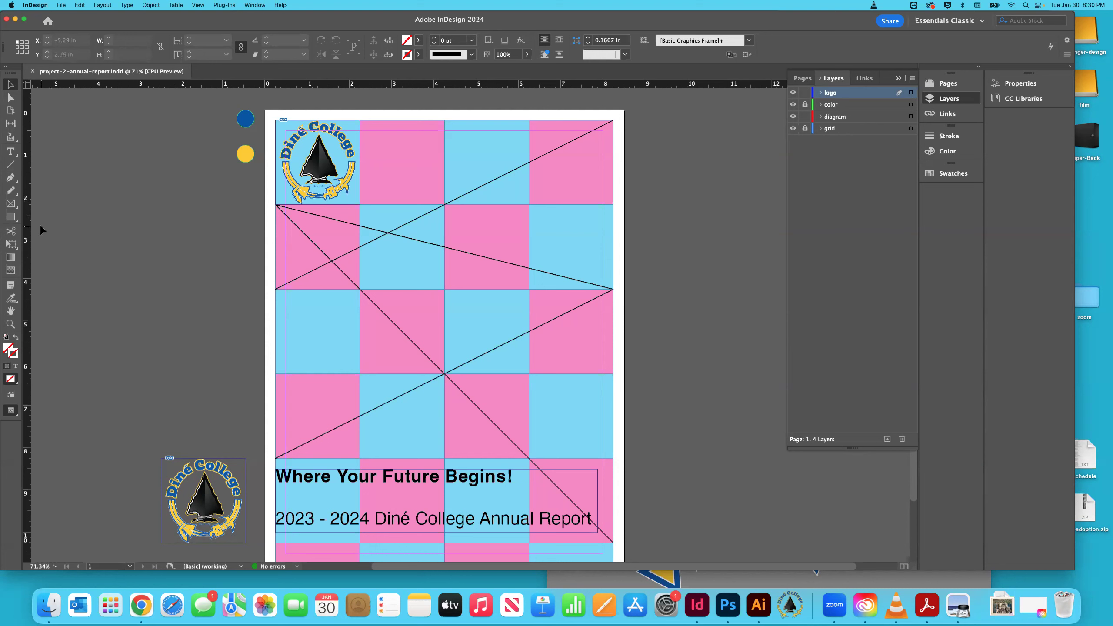
# Step: Try a rectangular frame about 2.9 by 3.3 in on the pasteboard beside the page, and delete it
pyautogui.press('f')
pyautogui.moveTo(91, 207); pyautogui.dragTo(214, 347)
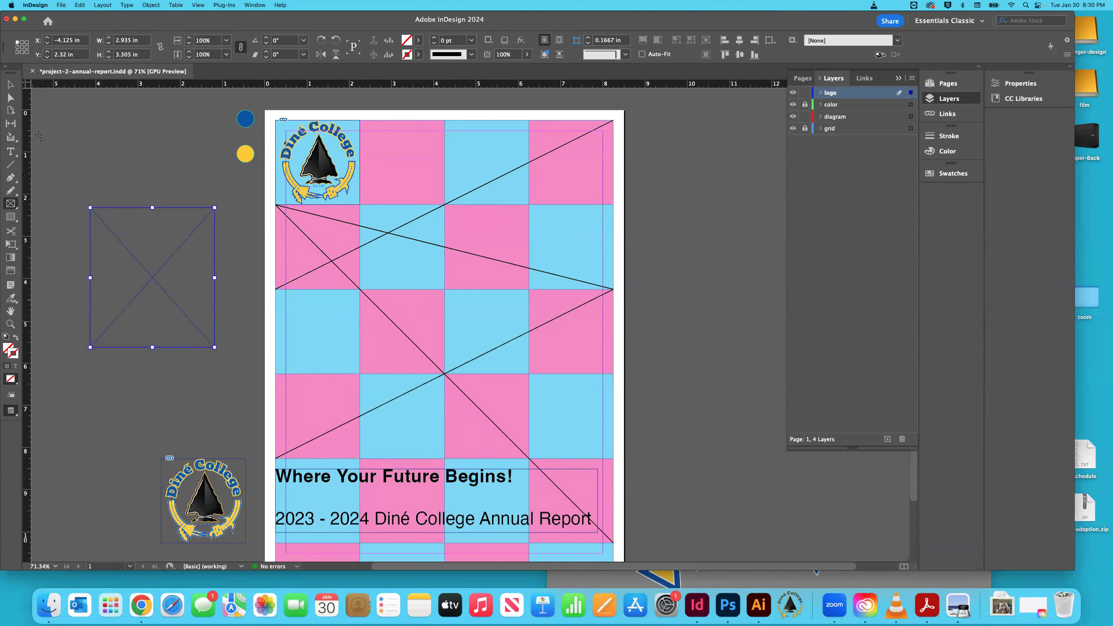
pyautogui.click(10, 84)
pyautogui.click(134, 173)
pyautogui.click(184, 222)
pyautogui.press('Delete')
# Step: Draw a closed, irregular four-sided shape about 2.6 by 2.5 in on the pasteboard with the Pen tool
pyautogui.click(10, 177)
pyautogui.click(149, 210)
pyautogui.click(203, 300)
pyautogui.click(113, 316)
pyautogui.click(93, 263)
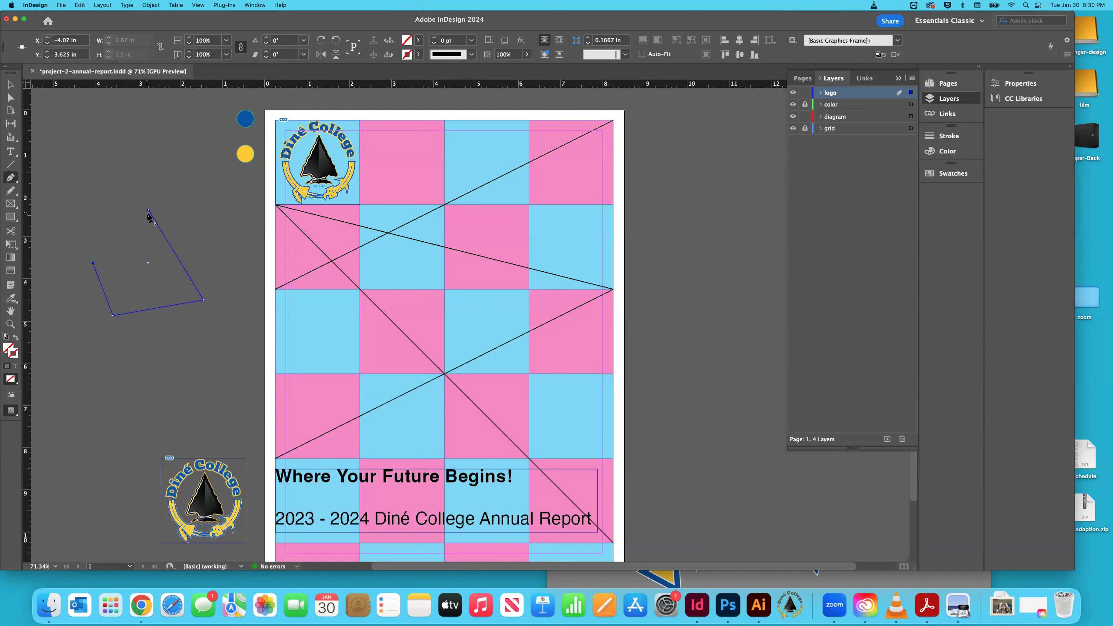
pyautogui.click(148, 211)
pyautogui.press('super+z')
pyautogui.press('super+equal')
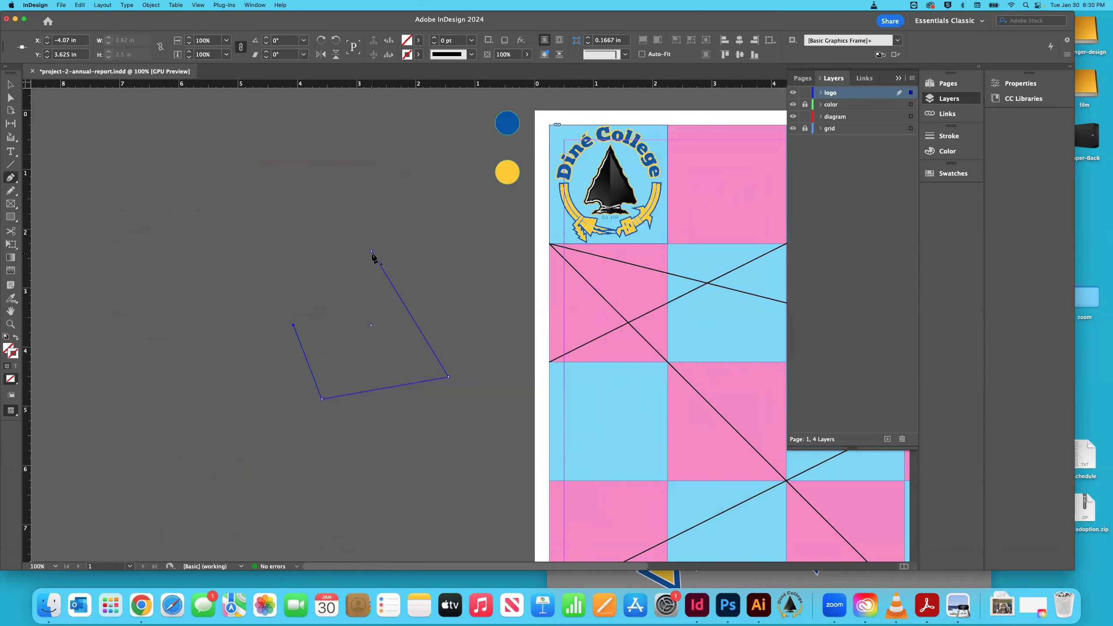
pyautogui.press('super+equal')
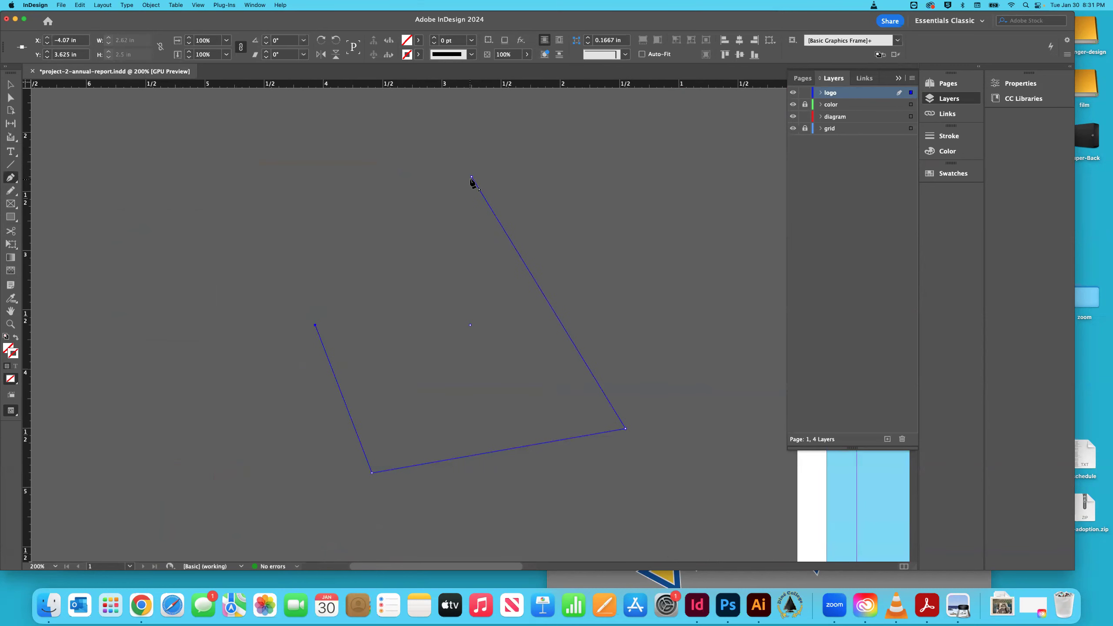
pyautogui.click(471, 178)
# Step: Place DC_Lexia_20.png from the logo-branding folder inside the four-sided pasteboard shape
pyautogui.press('v')
pyautogui.click(44, 107)
pyautogui.click(420, 293)
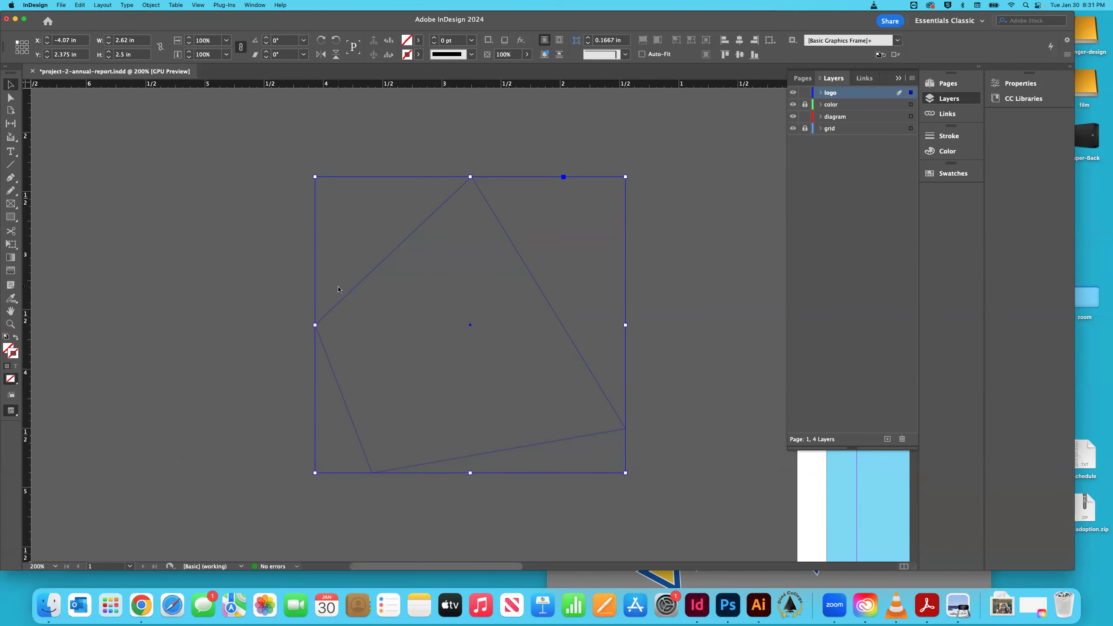
pyautogui.press('super+d')
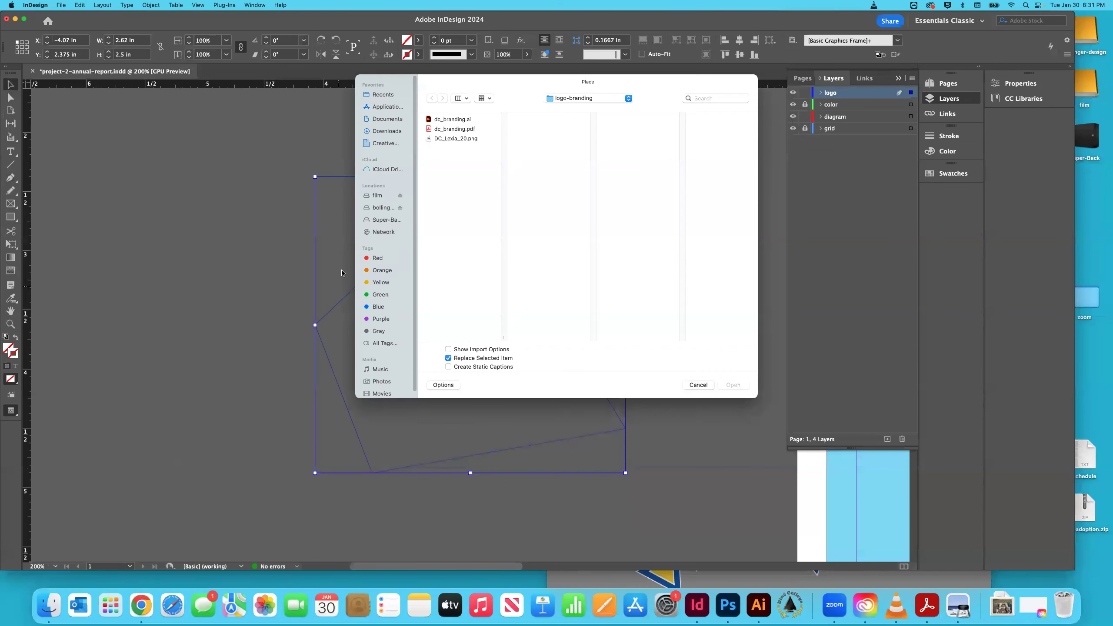
pyautogui.click(436, 138)
pyautogui.click(733, 384)
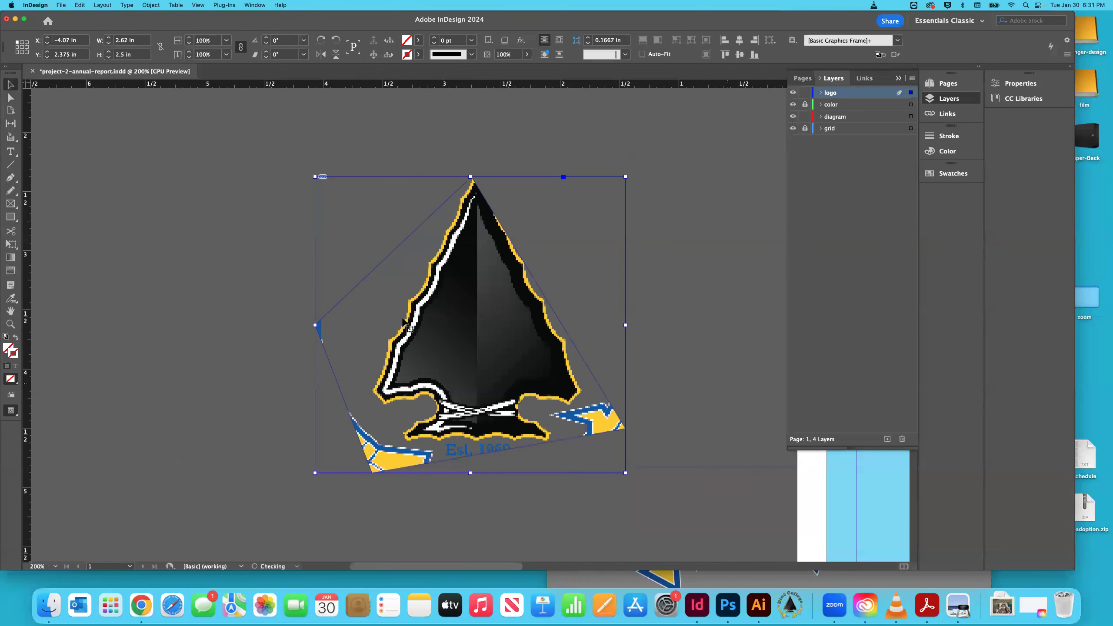
# Step: Move the logo-filled shape farther from the page on the pasteboard, and delete it
pyautogui.click(174, 271)
pyautogui.press('super+minus')
pyautogui.press('super+minus')
pyautogui.click(431, 347)
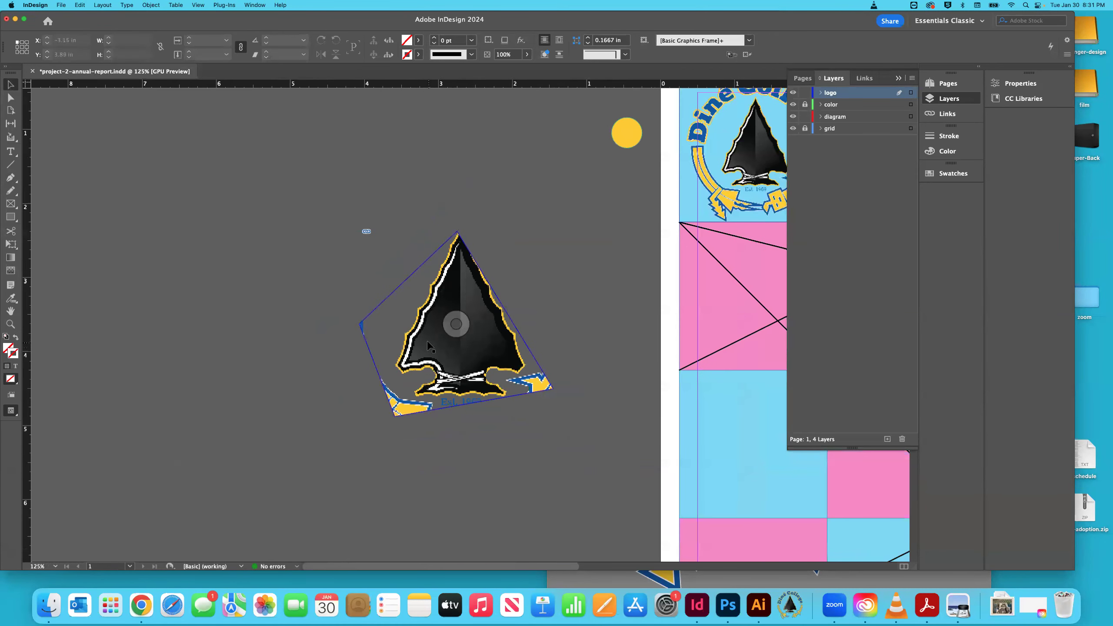
pyautogui.moveTo(432, 347); pyautogui.dragTo(293, 361)
pyautogui.click(472, 373)
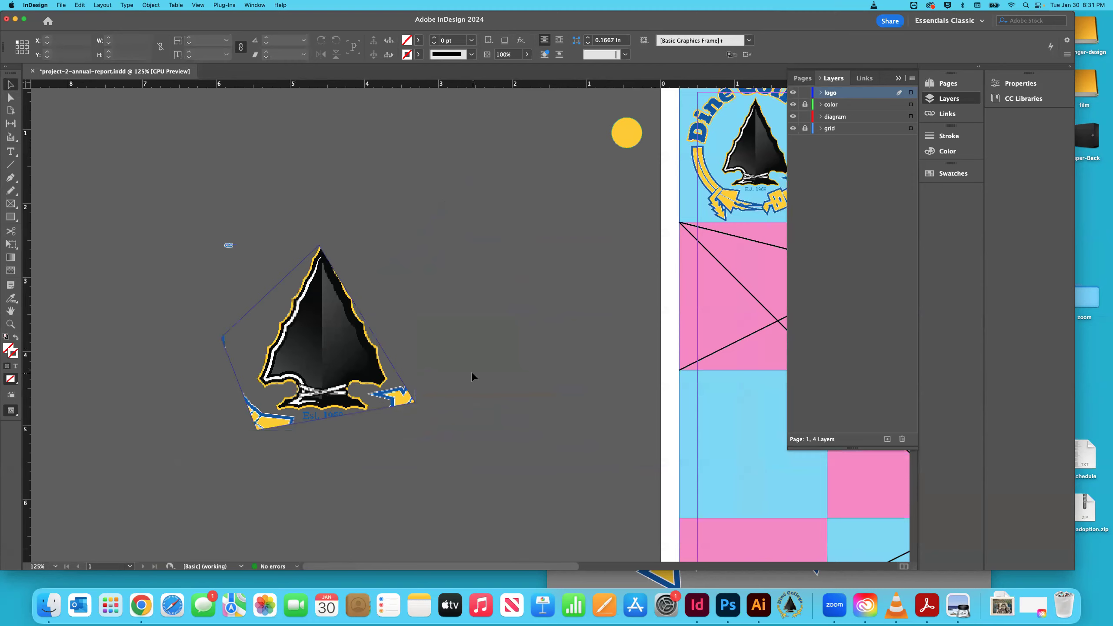
pyautogui.press('super+minus')
pyautogui.press('super+minus')
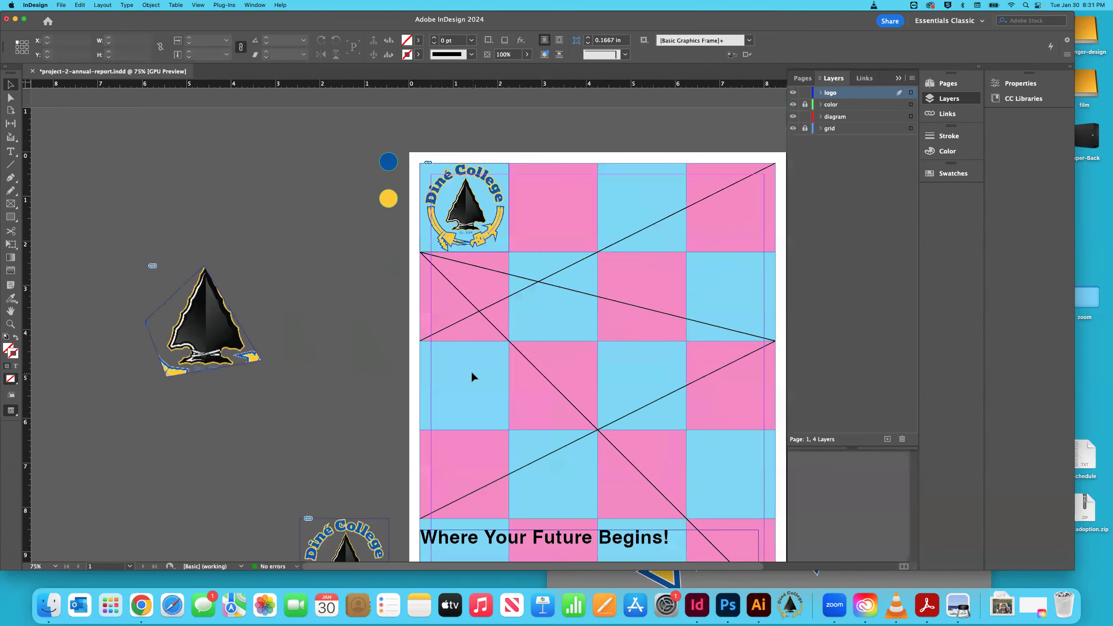
pyautogui.click(229, 322)
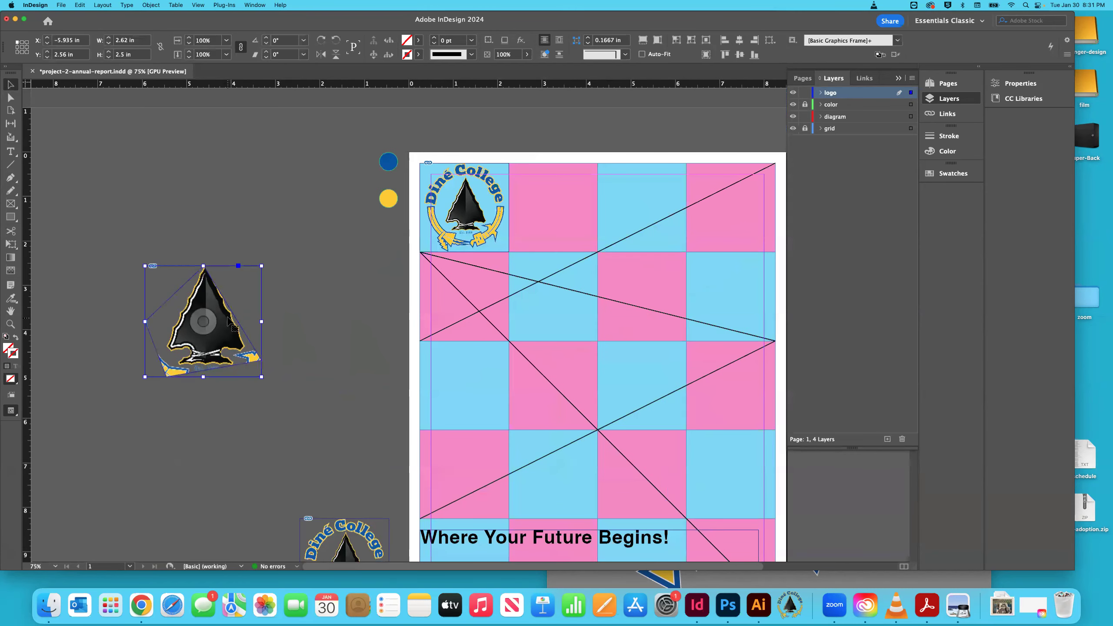
pyautogui.press('BackSpace')
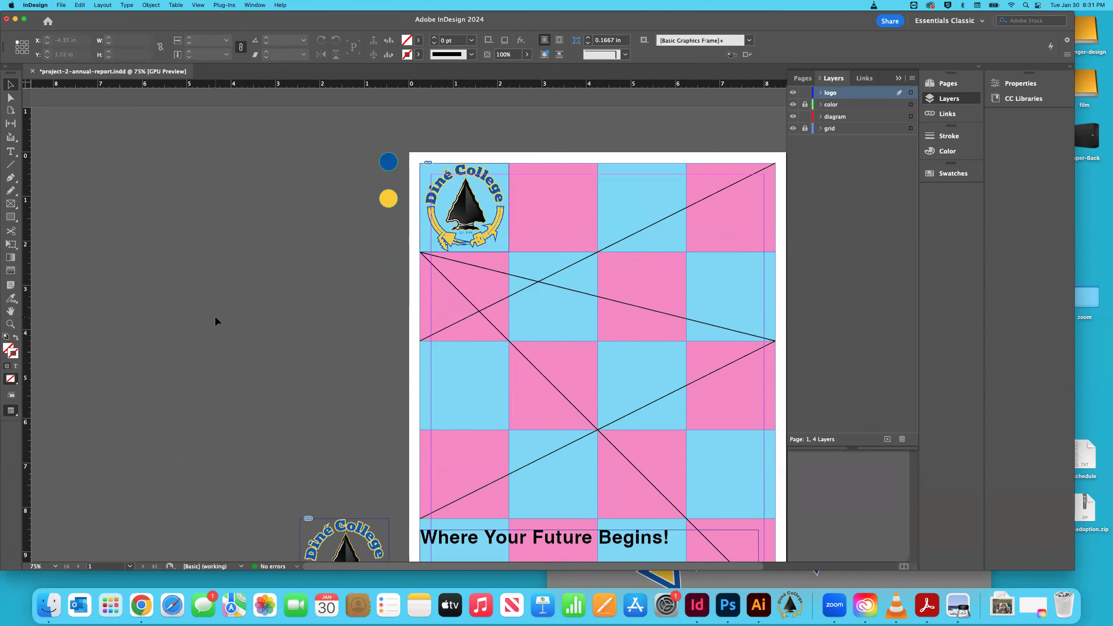
# Step: Draw a closed four-sided Pen frame about 6.9 by 3.7 in around the title text, following the lower diagonals of the diagram
pyautogui.hscroll(5, 216, 318)
pyautogui.scroll(-5, 216, 319)
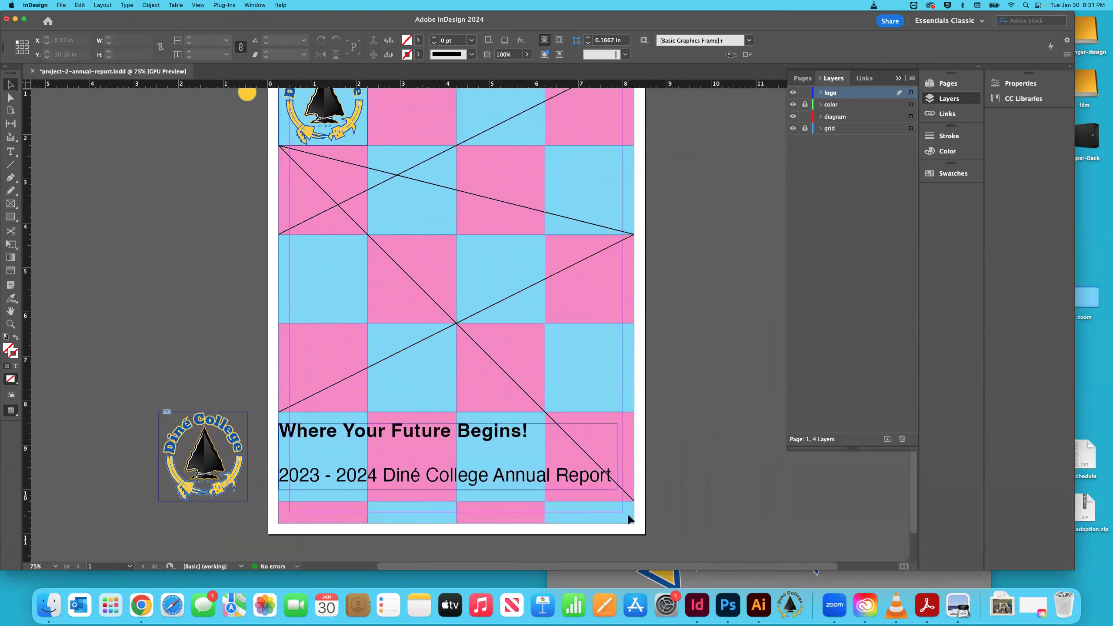
pyautogui.click(11, 177)
pyautogui.click(457, 346)
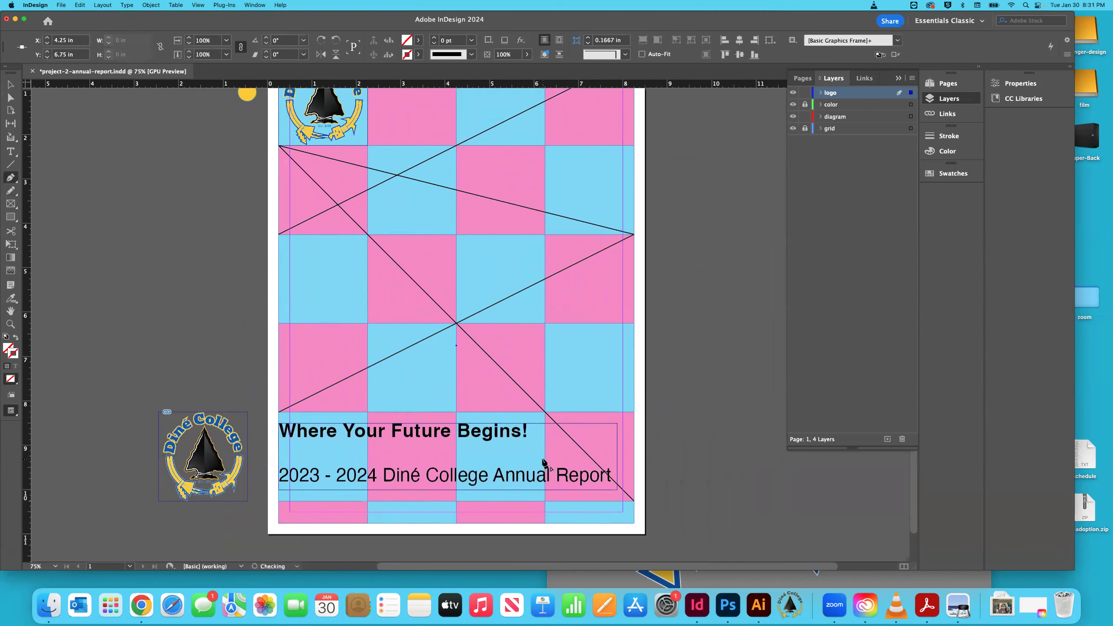
pyautogui.click(615, 509)
pyautogui.click(312, 507)
pyautogui.click(310, 411)
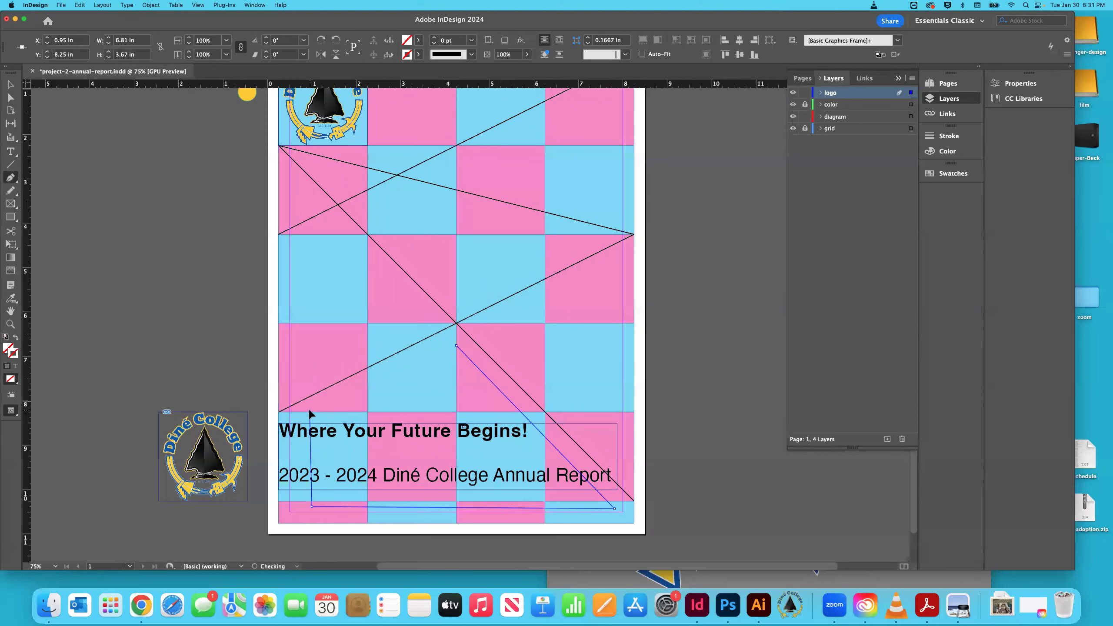
pyautogui.click(456, 346)
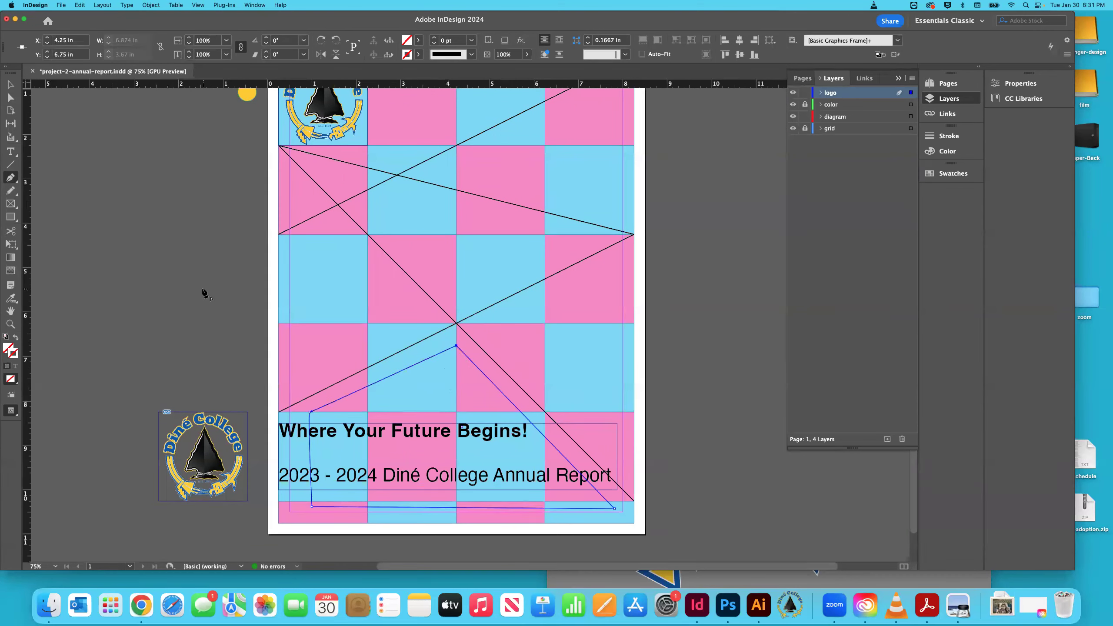
# Step: Draw a closed four-sided Pen frame about 7.2 by 1.9 in across the page top, above the upper diagonals, and deselect it
pyautogui.scroll(2, 223, 294)
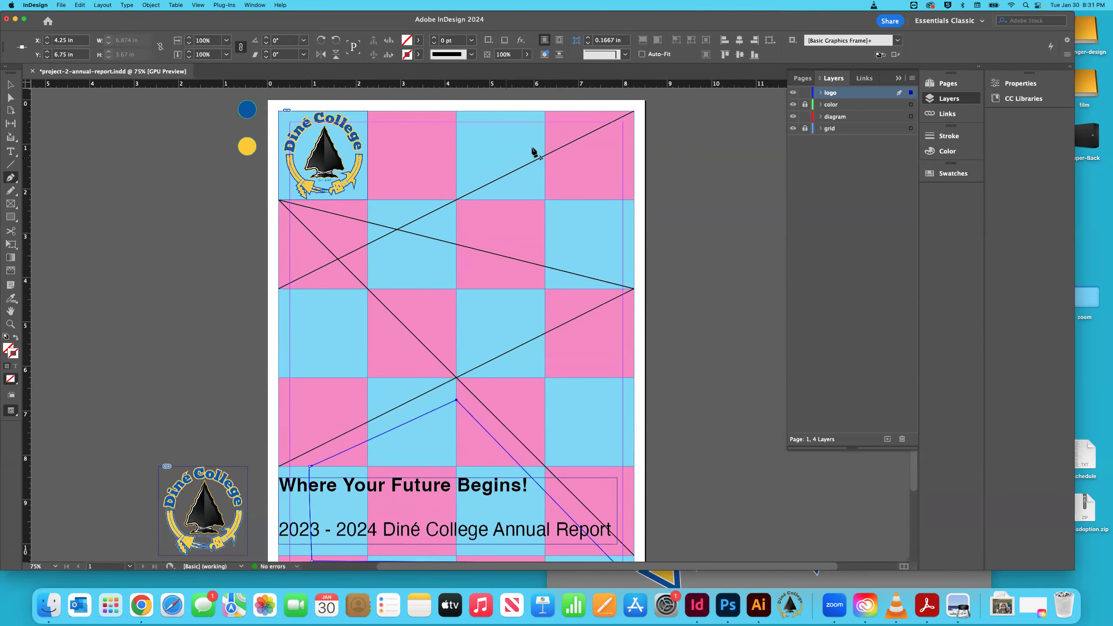
pyautogui.click(579, 127)
pyautogui.click(401, 213)
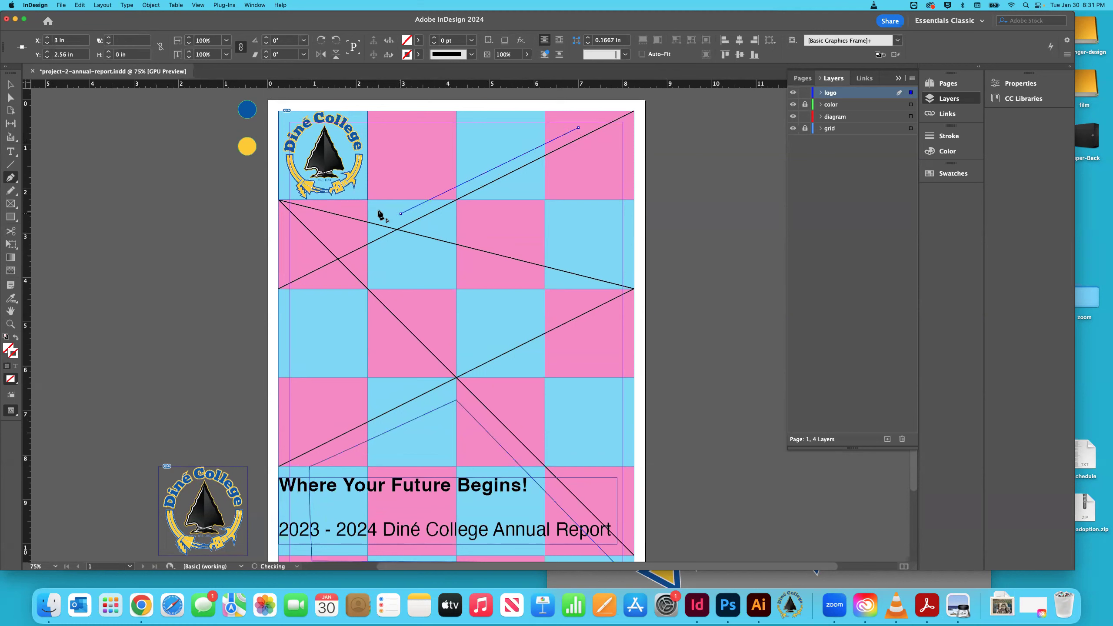
pyautogui.click(260, 189)
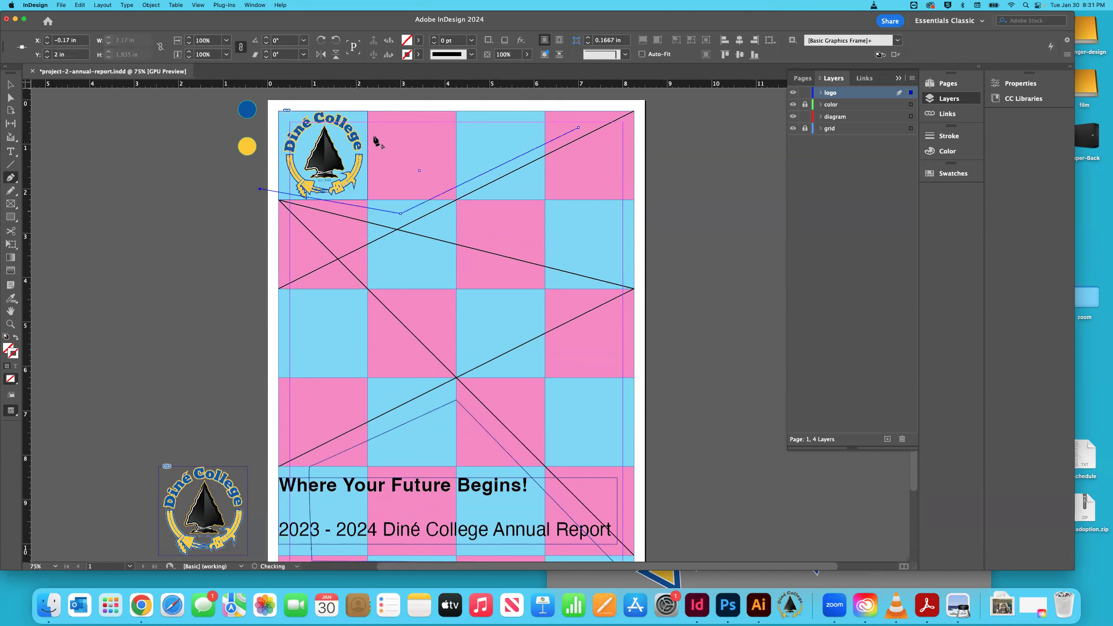
pyautogui.click(400, 127)
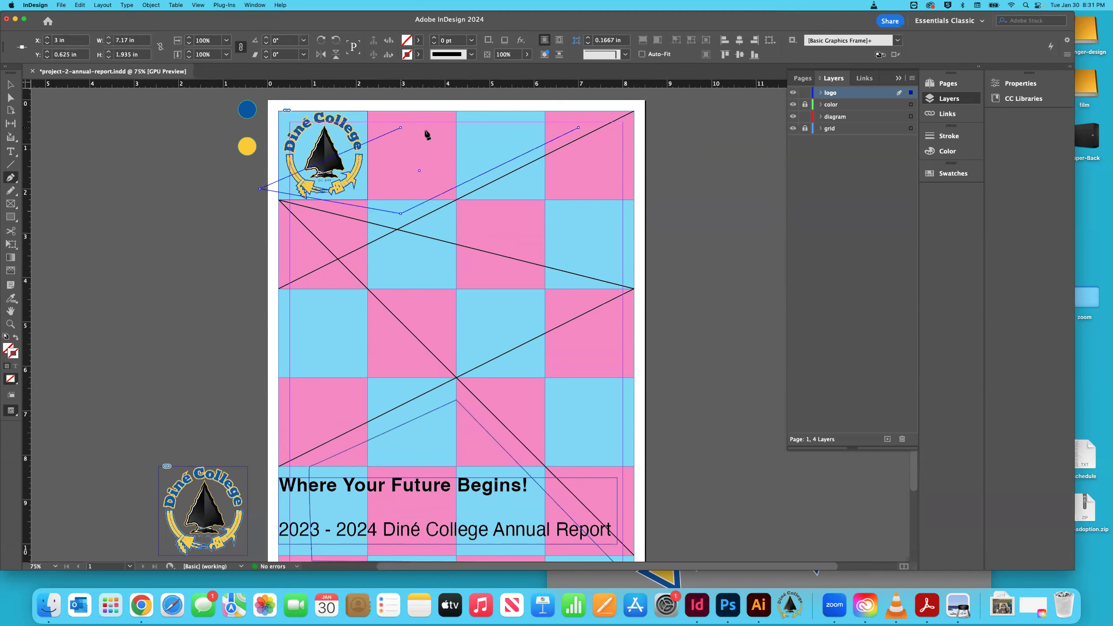
pyautogui.click(579, 128)
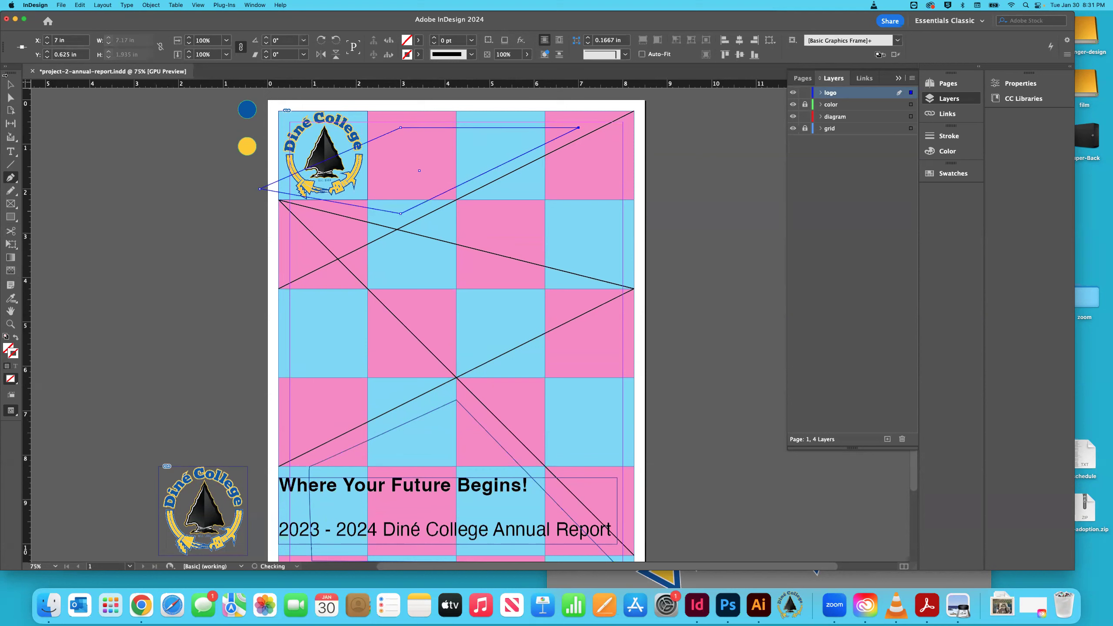
pyautogui.click(11, 84)
pyautogui.click(78, 160)
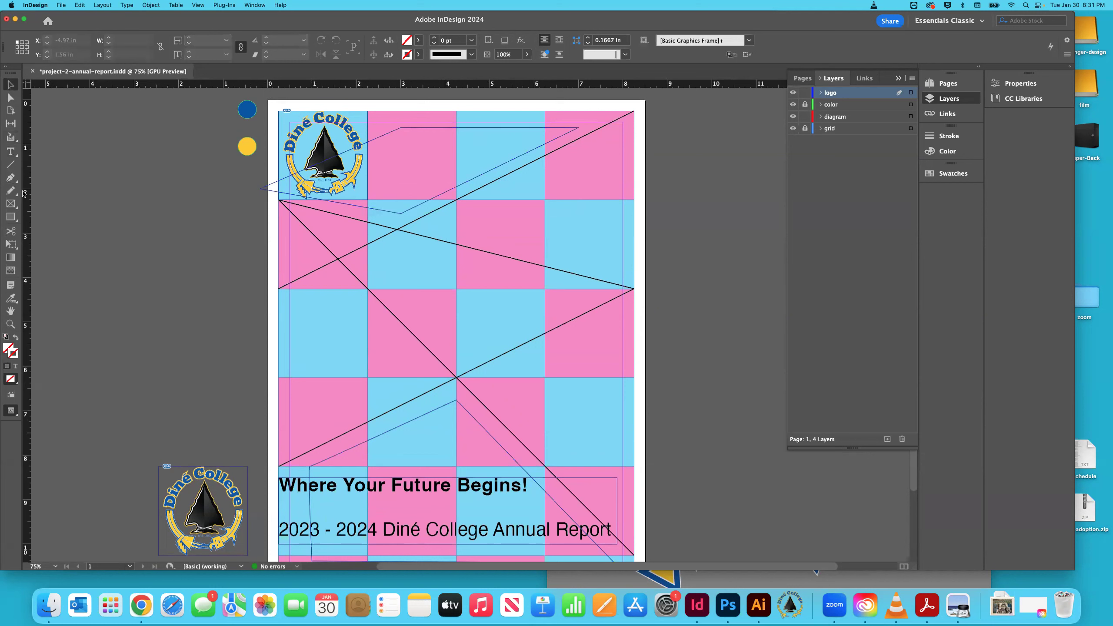
# Step: Draw a closed triangular Pen frame about 3.7 by 3 in between the upper diagonals near the page's right edge, and deselect it
pyautogui.click(10, 177)
pyautogui.click(451, 216)
pyautogui.click(614, 133)
pyautogui.click(610, 266)
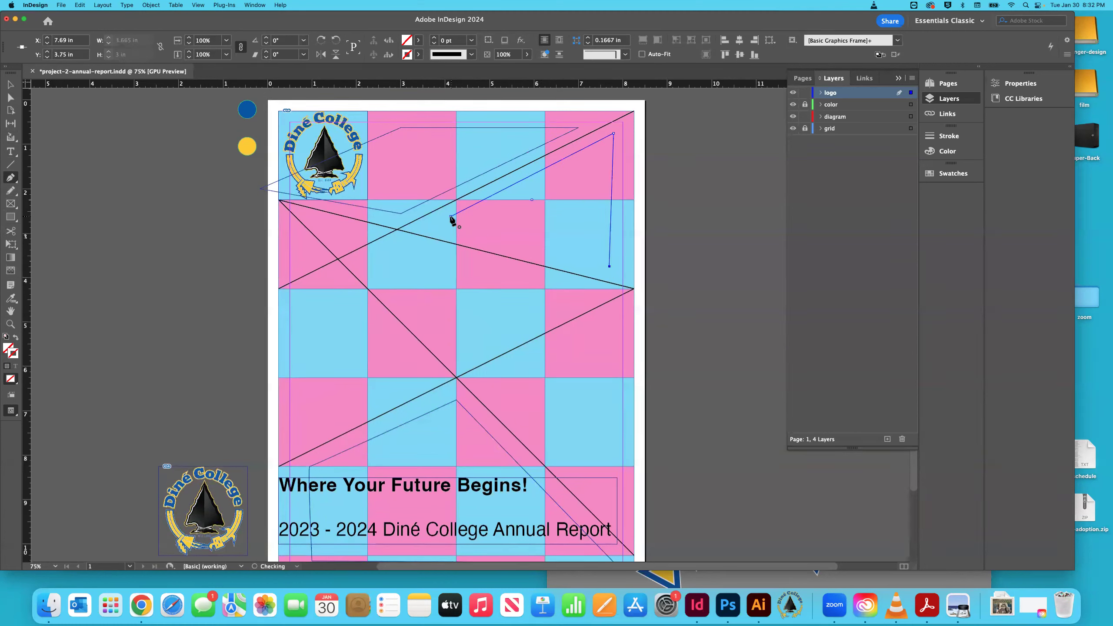
pyautogui.click(451, 217)
pyautogui.click(10, 84)
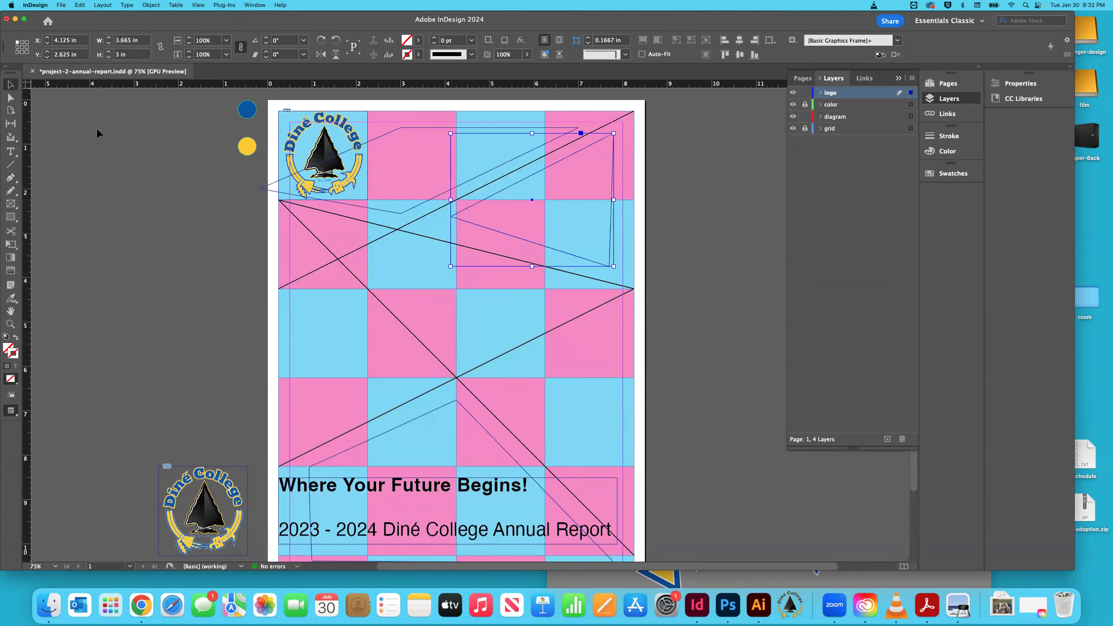
pyautogui.press('super+shift+a')
# Step: Draw a closed five-sided Pen frame about 7 by 6.3 in through the page's middle, beneath the upper diagonals, and deselect it
pyautogui.click(11, 179)
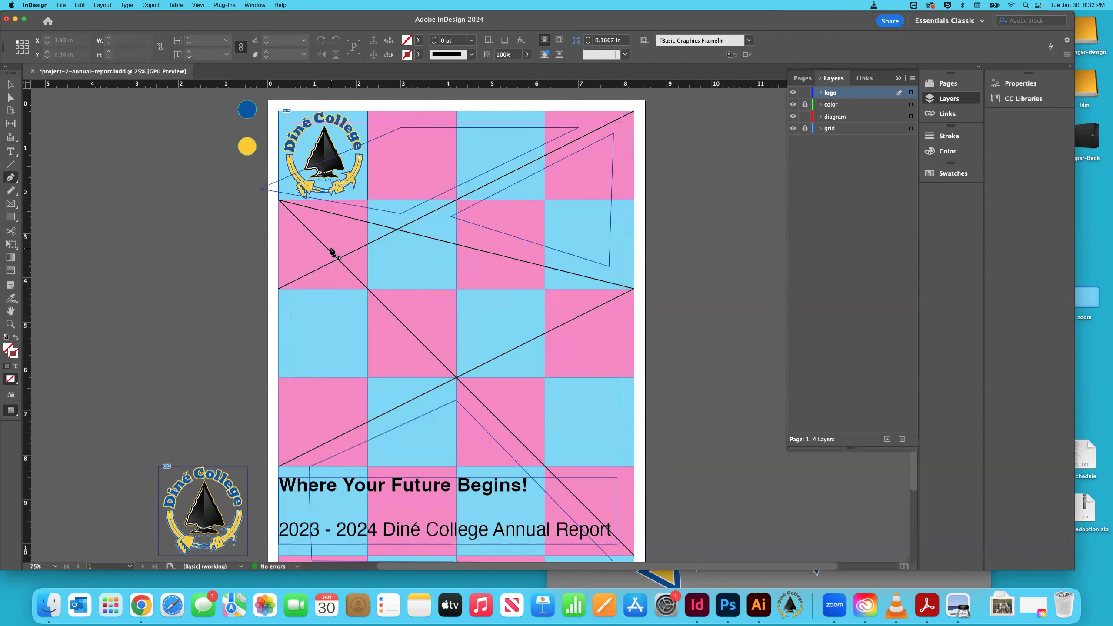
pyautogui.click(300, 214)
pyautogui.click(612, 311)
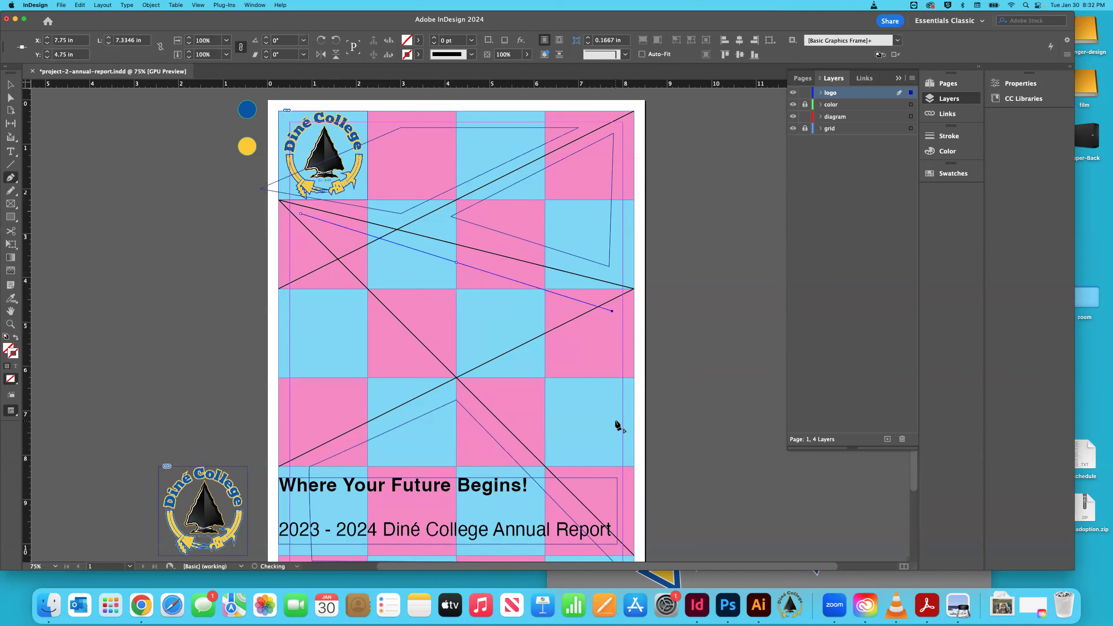
pyautogui.click(607, 494)
pyautogui.click(468, 355)
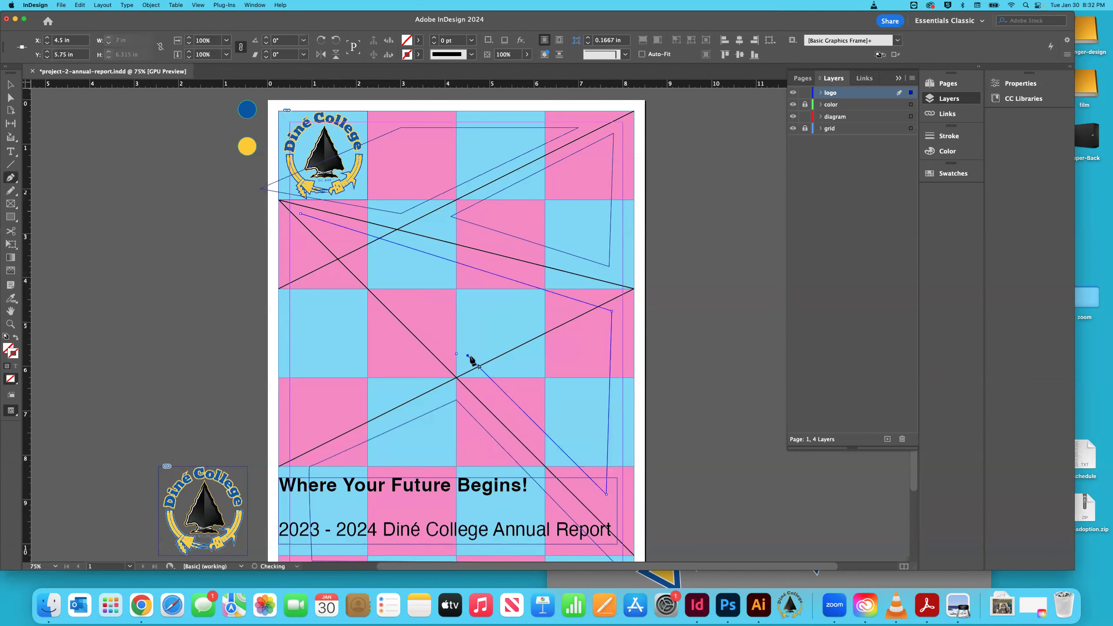
pyautogui.click(306, 438)
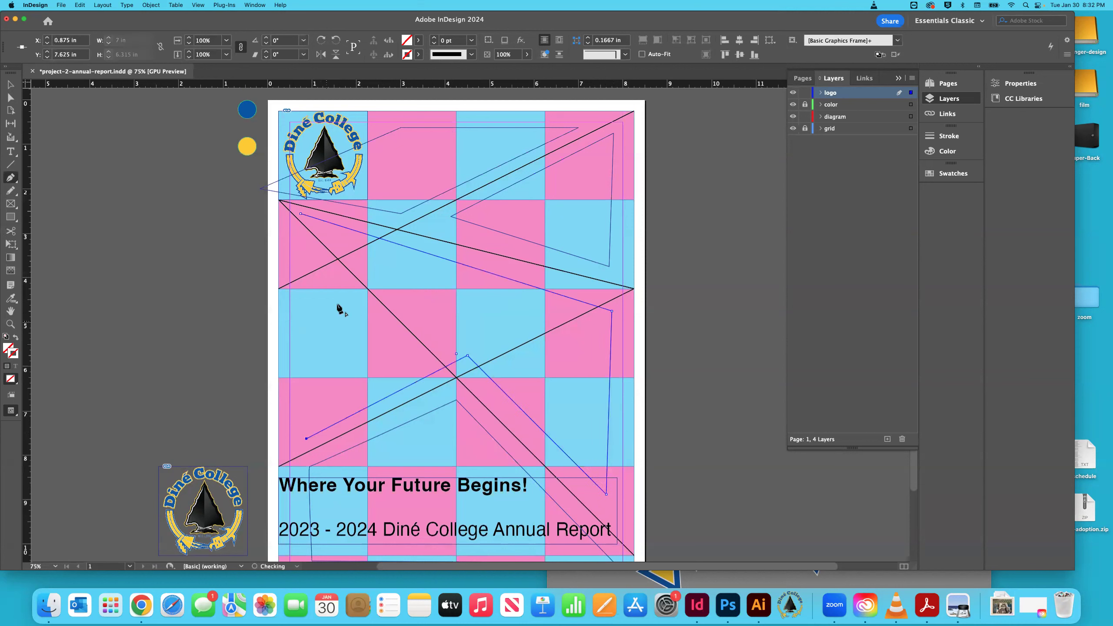
pyautogui.click(301, 214)
pyautogui.press('v')
pyautogui.click(99, 131)
# Step: Move the triangular frame's two outer corners onto the diagonal ends at X 8.25 in, and shift its inner corner toward the upper diagonals' crossing
pyautogui.press('super+equal')
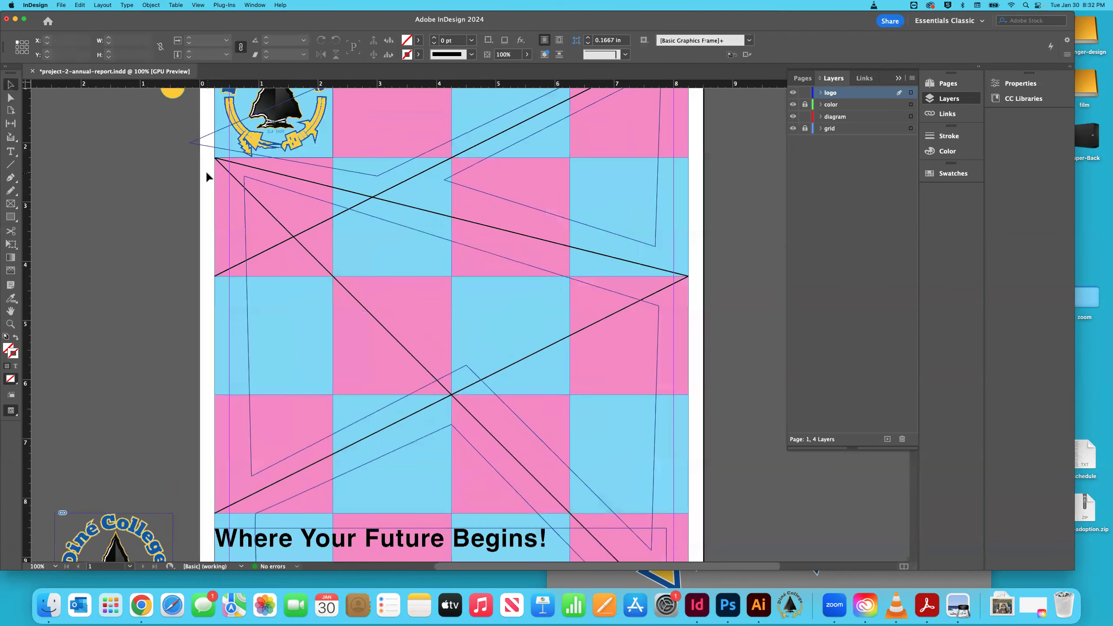
pyautogui.press('super+equal')
pyautogui.scroll(5, 205, 171)
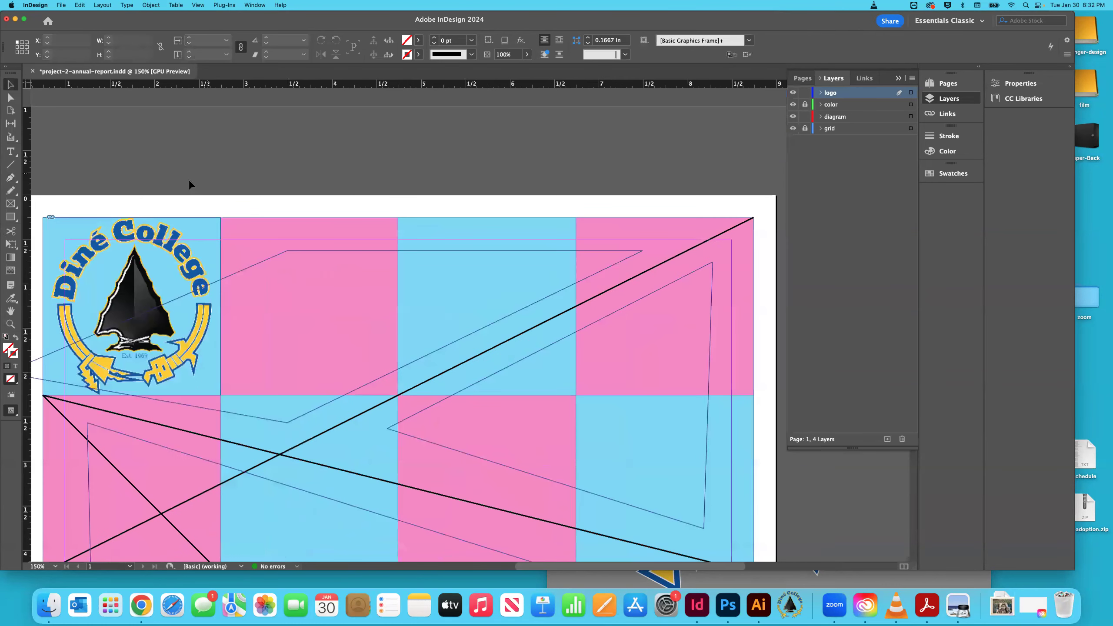
pyautogui.hscroll(5, 189, 179)
pyautogui.hscroll(-1, 141, 151)
pyautogui.press('a')
pyautogui.click(474, 263)
pyautogui.moveTo(474, 263); pyautogui.dragTo(515, 254)
pyautogui.scroll(-10, 505, 242)
pyautogui.hscroll(-4, 516, 264)
pyautogui.scroll(6, 348, 294)
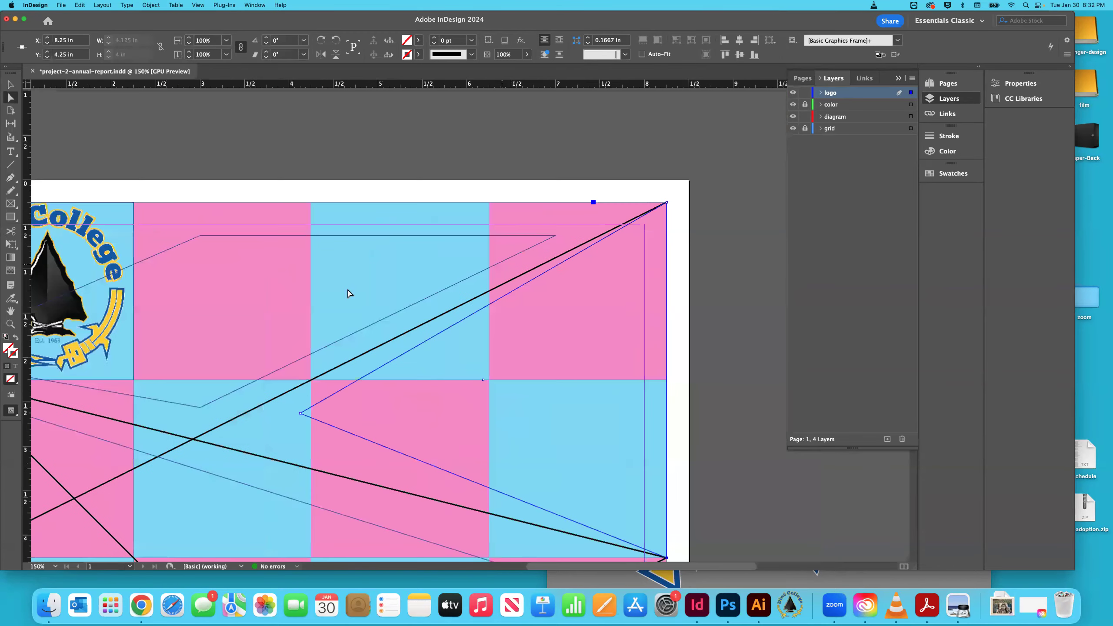
pyautogui.moveTo(299, 387); pyautogui.dragTo(278, 412)
pyautogui.press('v')
pyautogui.click(66, 104)
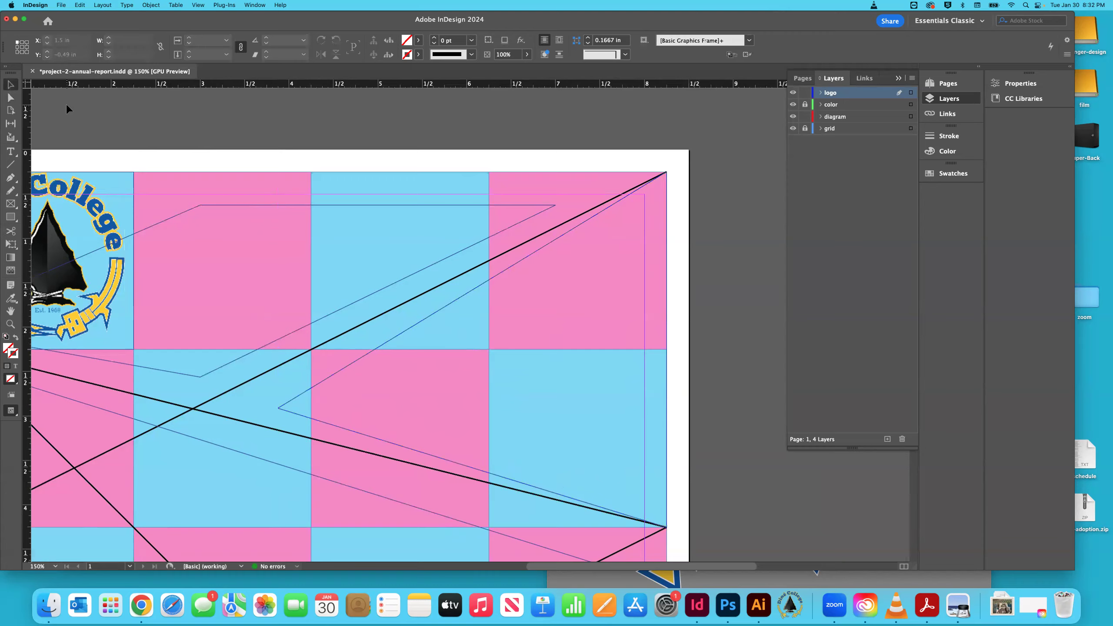
# Step: Create a new layer named photos and place it between the diagram and grid layers
pyautogui.press('super+1')
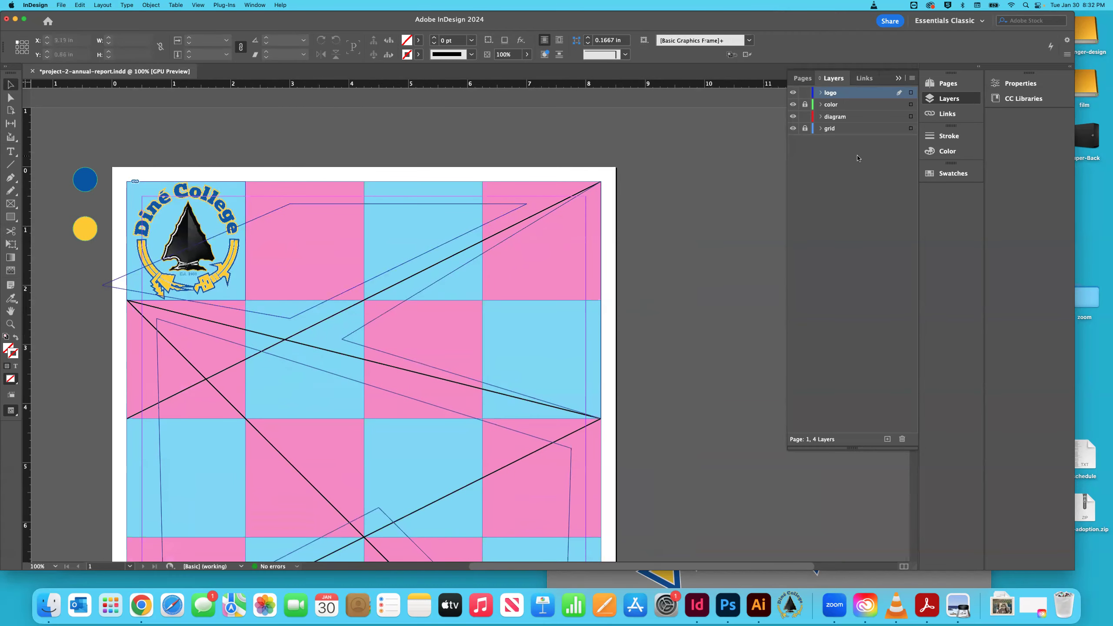
pyautogui.click(836, 117)
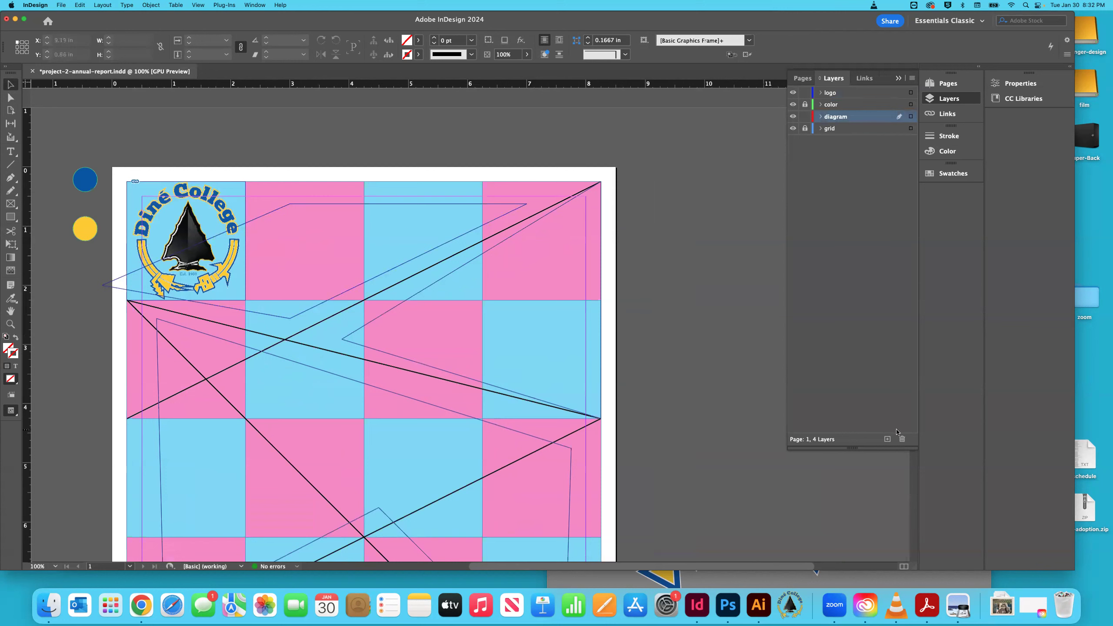
pyautogui.click(887, 439)
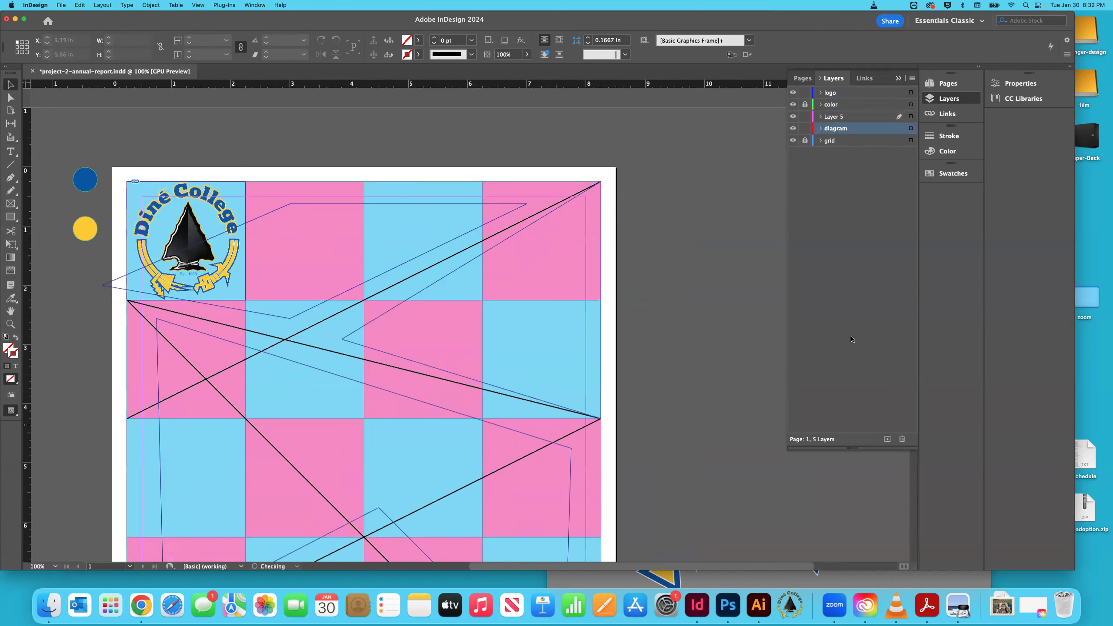
pyautogui.doubleClick(832, 117)
pyautogui.write('photos')
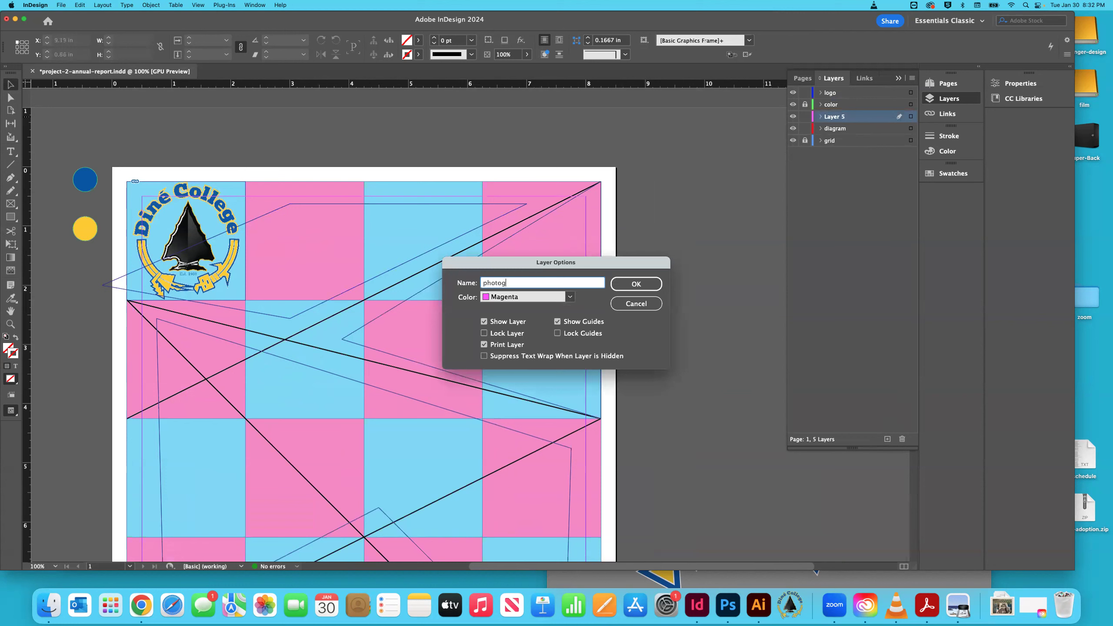
pyautogui.press('Return')
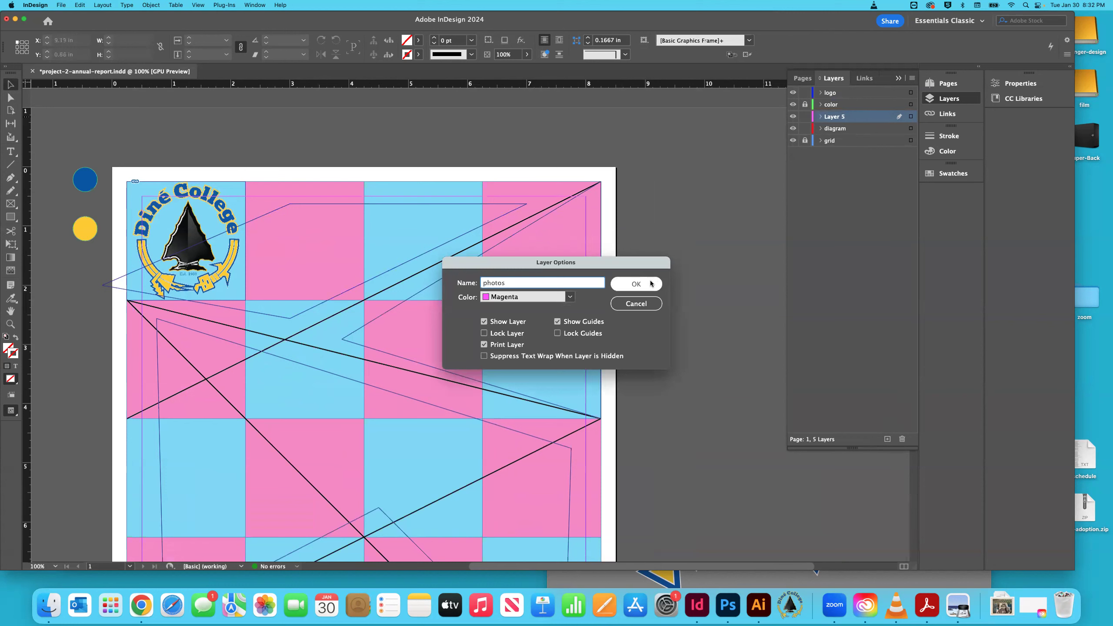
pyautogui.moveTo(836, 123)
pyautogui.mouseDown()
pyautogui.moveTo(830, 117)
pyautogui.moveTo(835, 140)
pyautogui.moveTo(837, 124)
pyautogui.mouseUp()
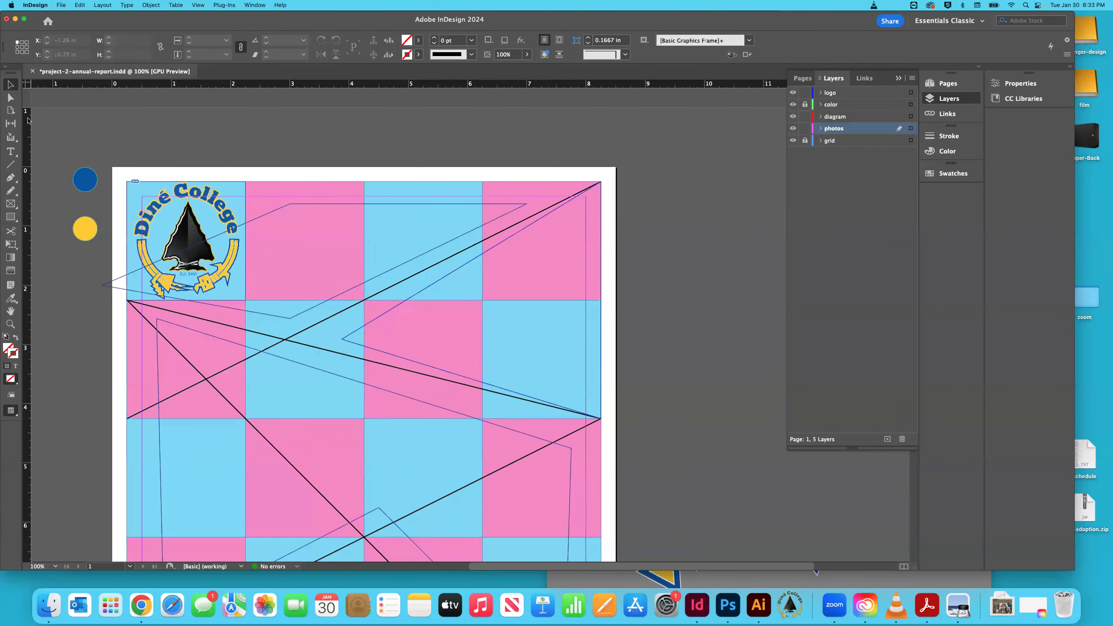
# Step: Move the triangular frame's inner corner to the crossing of the upper diagonals, about X 2.93 in, Y 2.91 in
pyautogui.click(11, 98)
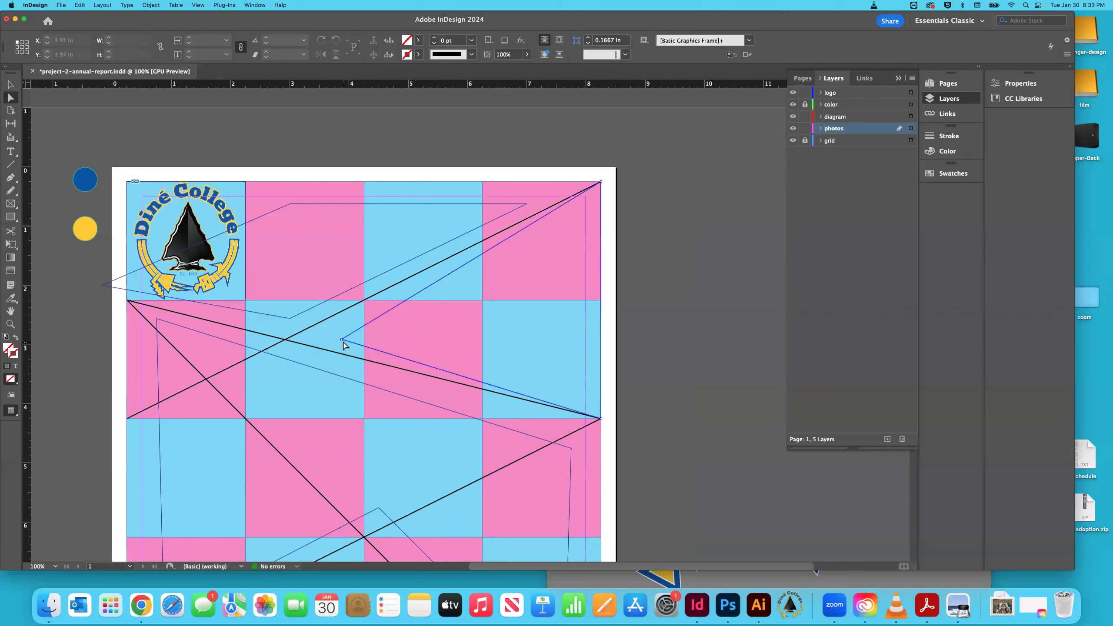
pyautogui.moveTo(342, 340); pyautogui.dragTo(285, 340)
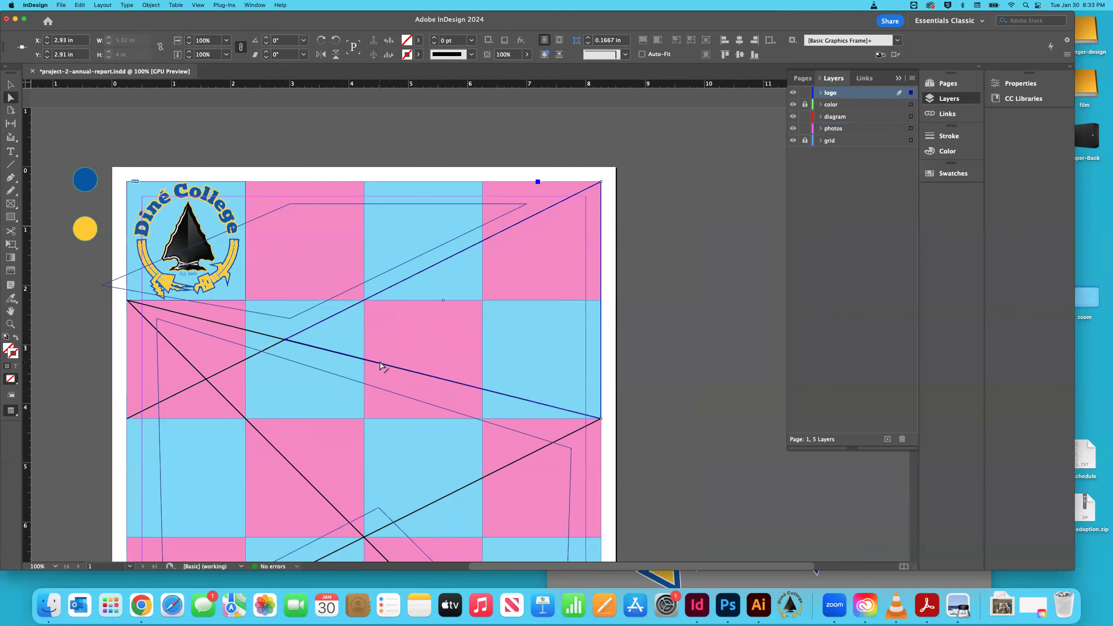
pyautogui.press('z')
pyautogui.click(286, 343)
pyautogui.click(410, 350)
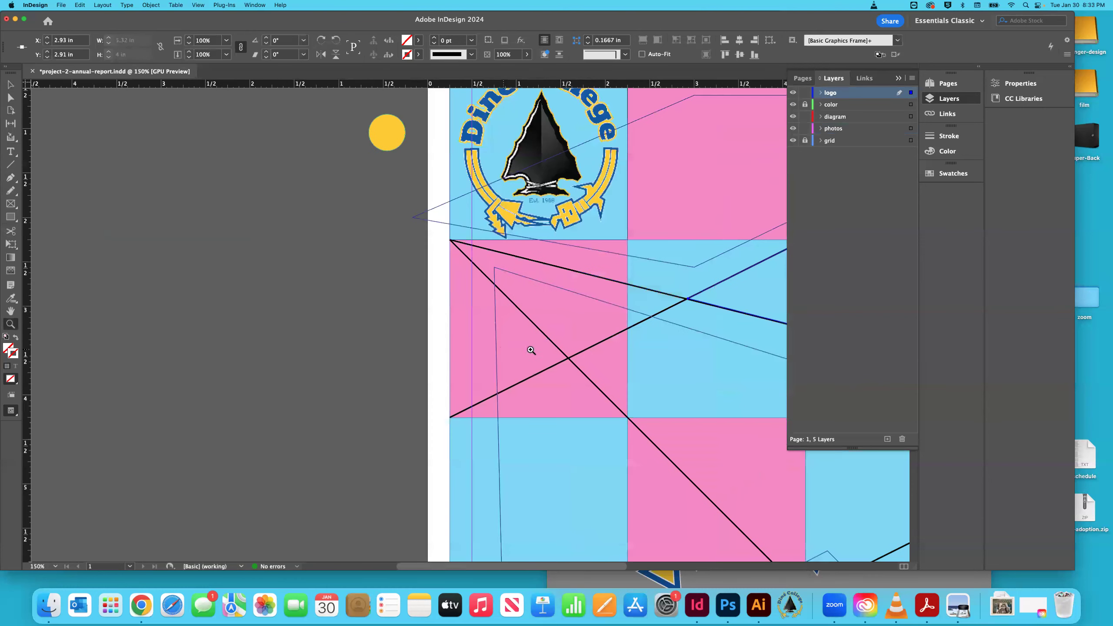
pyautogui.click(708, 304)
pyautogui.click(456, 321)
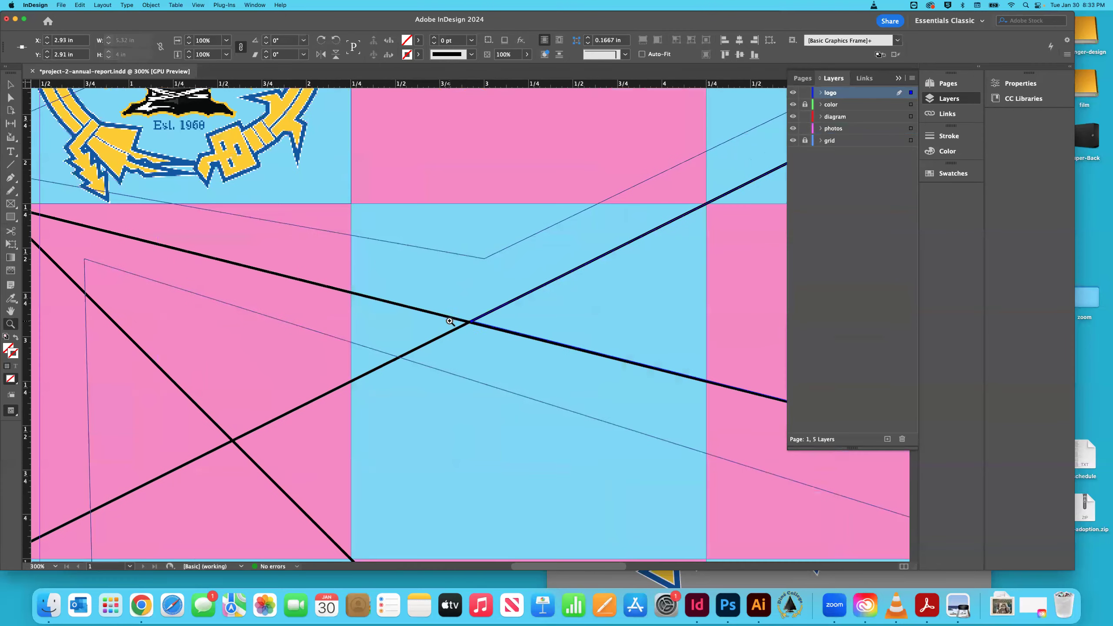
pyautogui.click(468, 323)
pyautogui.click(471, 324)
pyautogui.click(476, 327)
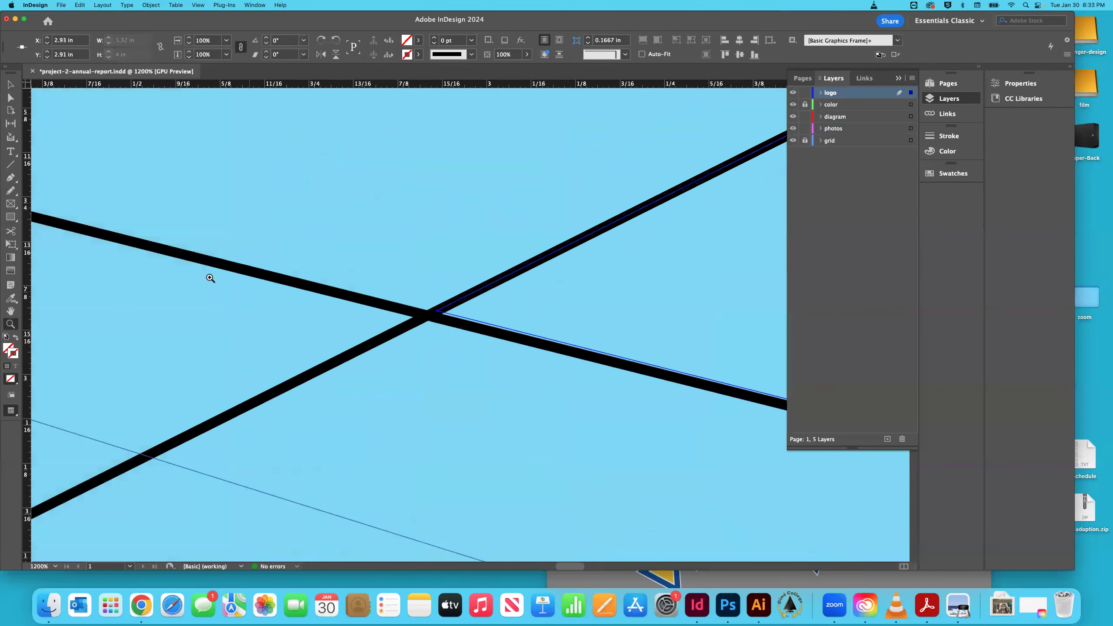
# Step: Turn off snapping to the document grid and place the triangle's inner corner exactly on the crossing, at X 2.92 in, Y 2.917 in
pyautogui.click(197, 5)
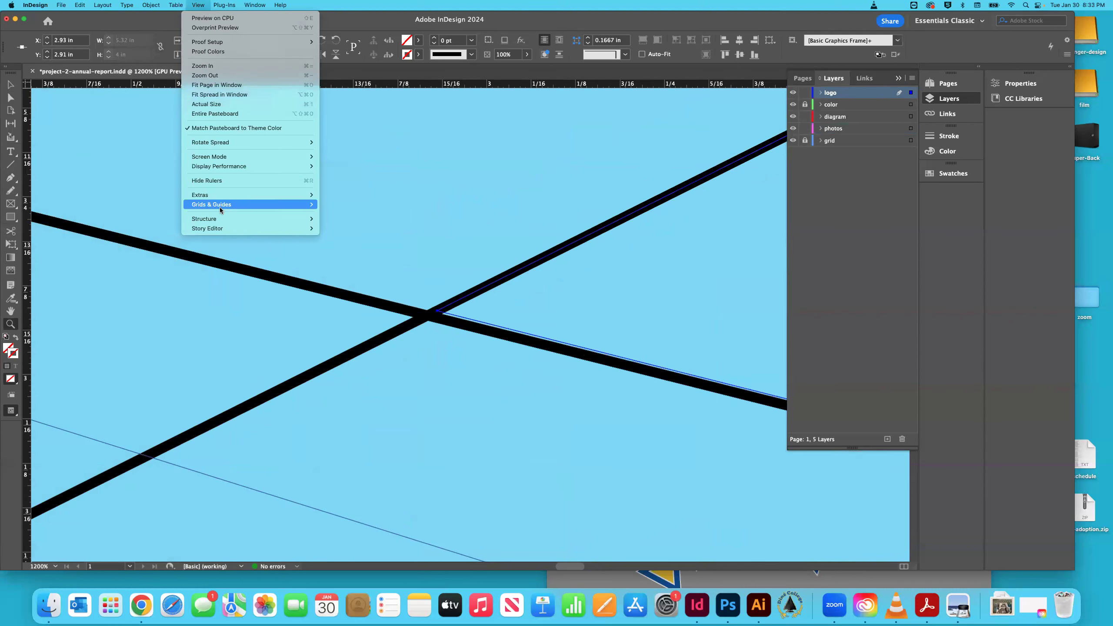
pyautogui.moveTo(220, 209)
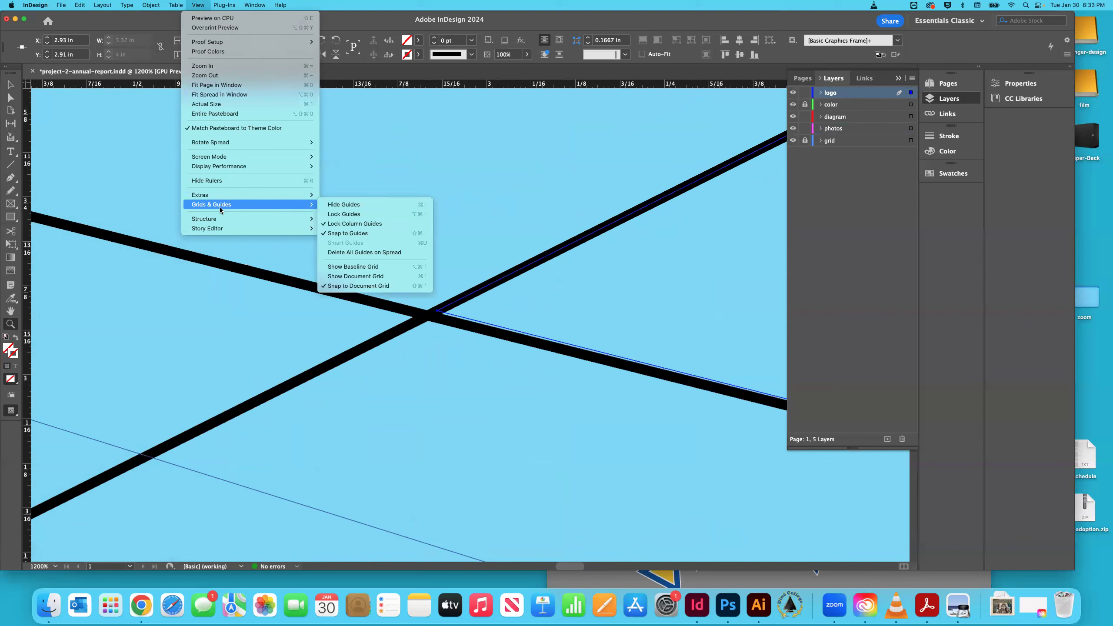
pyautogui.click(358, 285)
pyautogui.click(10, 97)
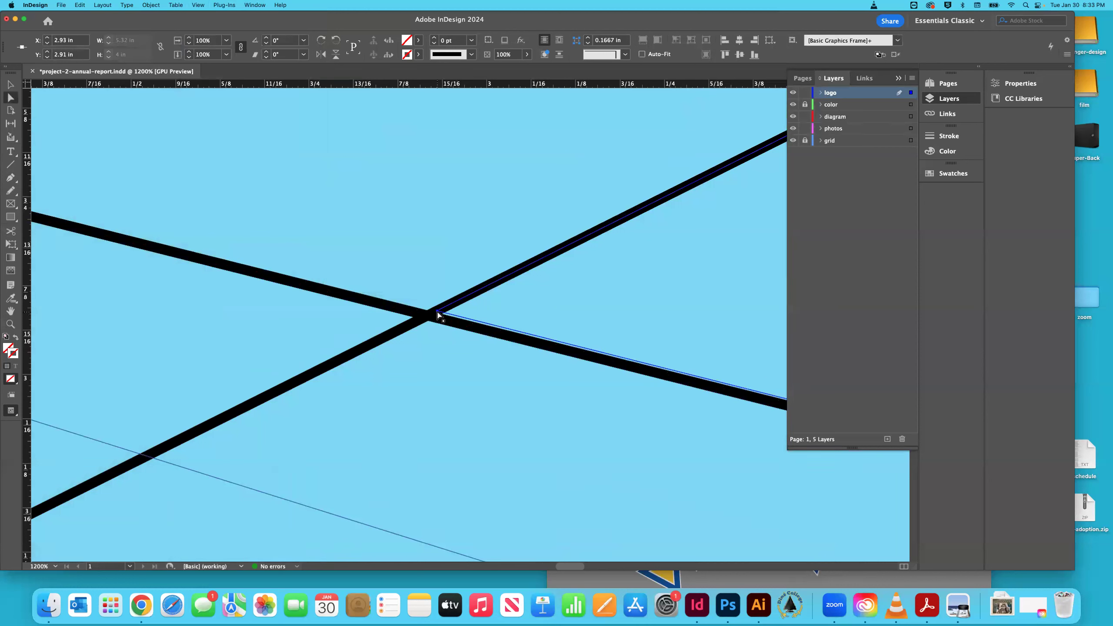
pyautogui.moveTo(439, 315); pyautogui.dragTo(430, 319)
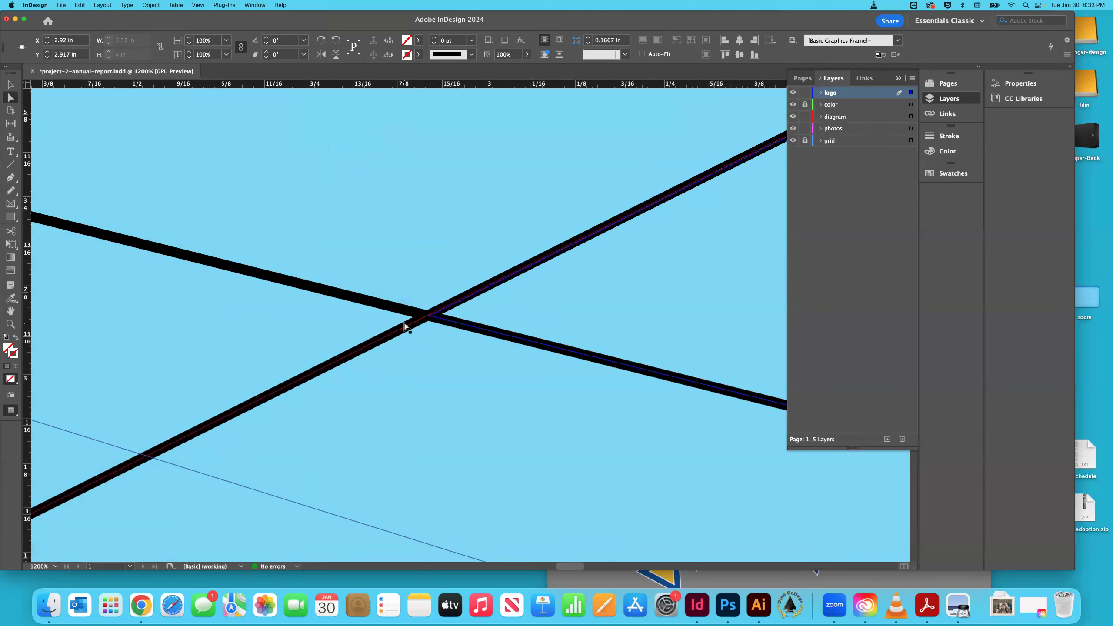
# Step: Select the four-sided frame across the page top together with the triangular frame, and move both to the photos layer
pyautogui.press('super+minus')
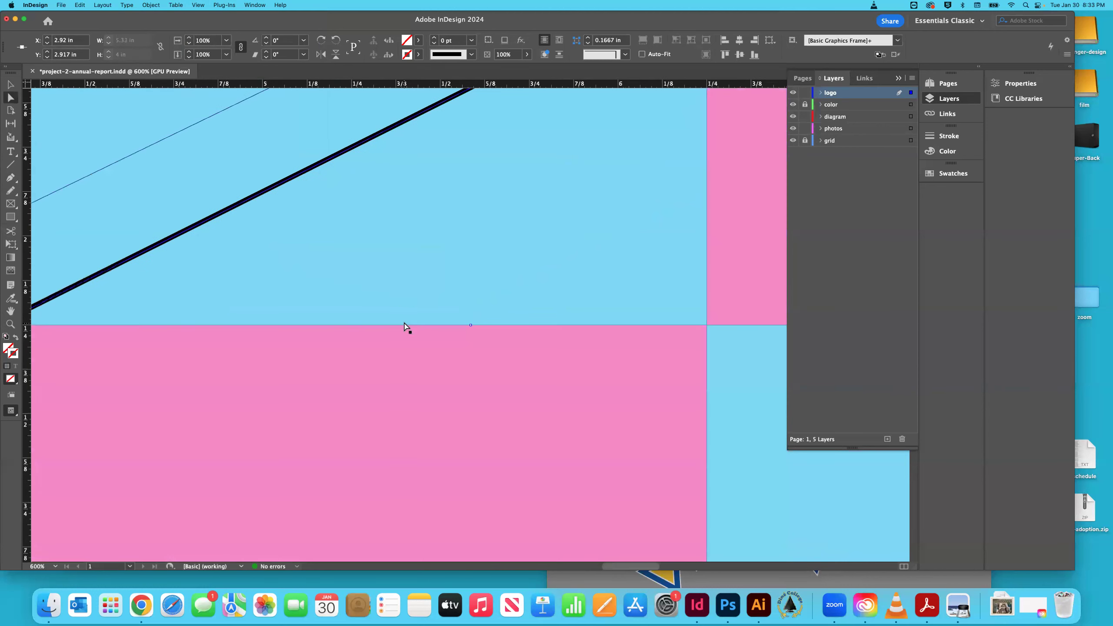
pyautogui.press('super+minus')
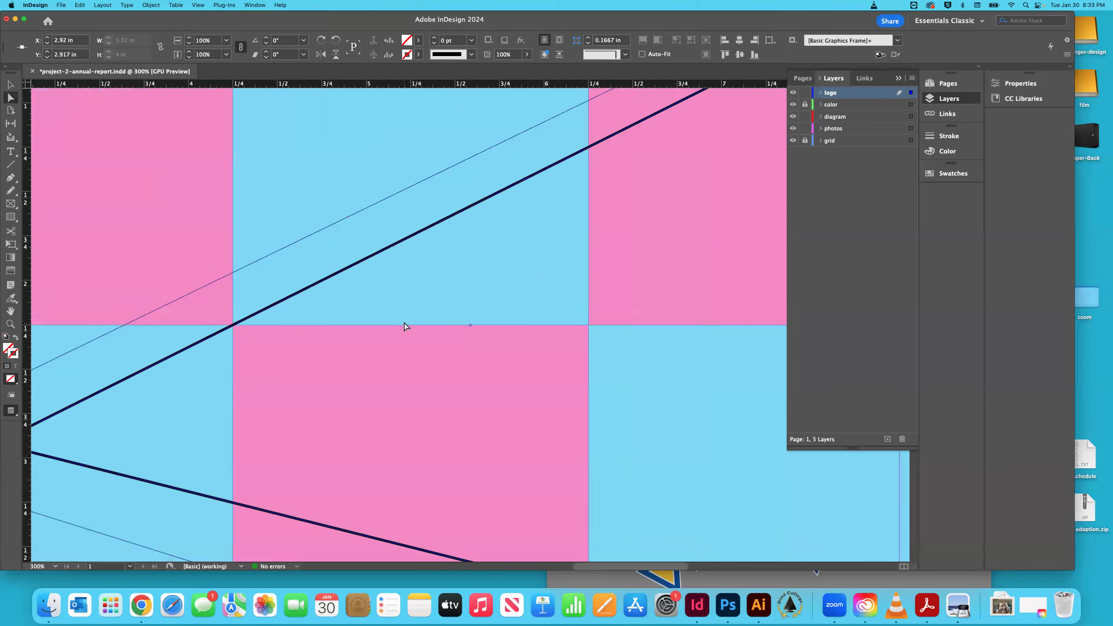
pyautogui.press('super+minus')
pyautogui.press('super+minus')
pyautogui.press('super+minus')
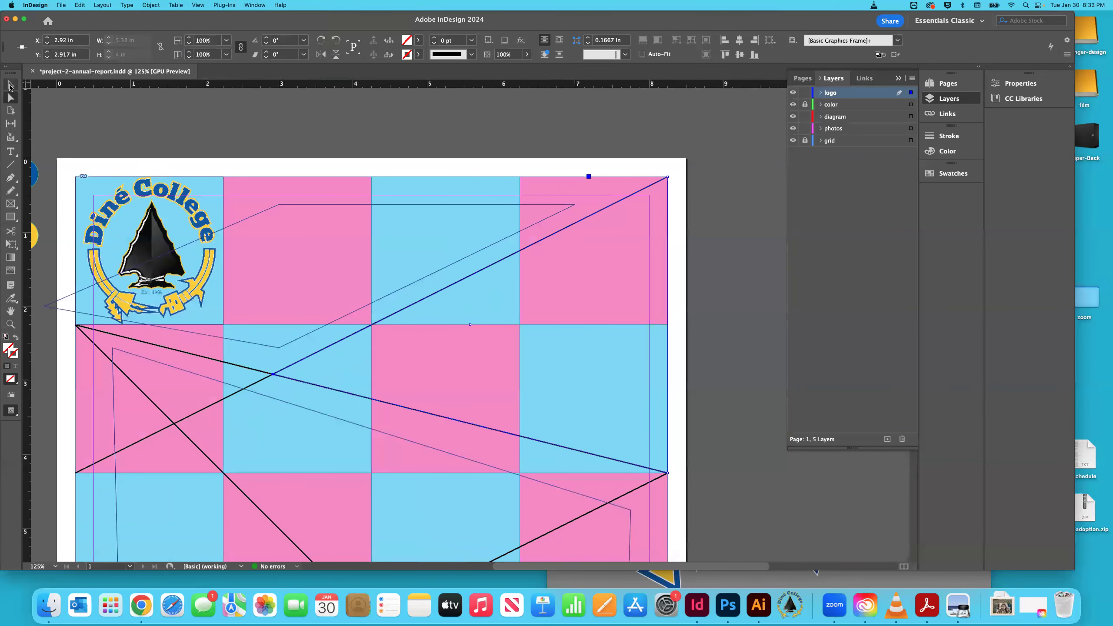
pyautogui.click(9, 85)
pyautogui.click(322, 205)
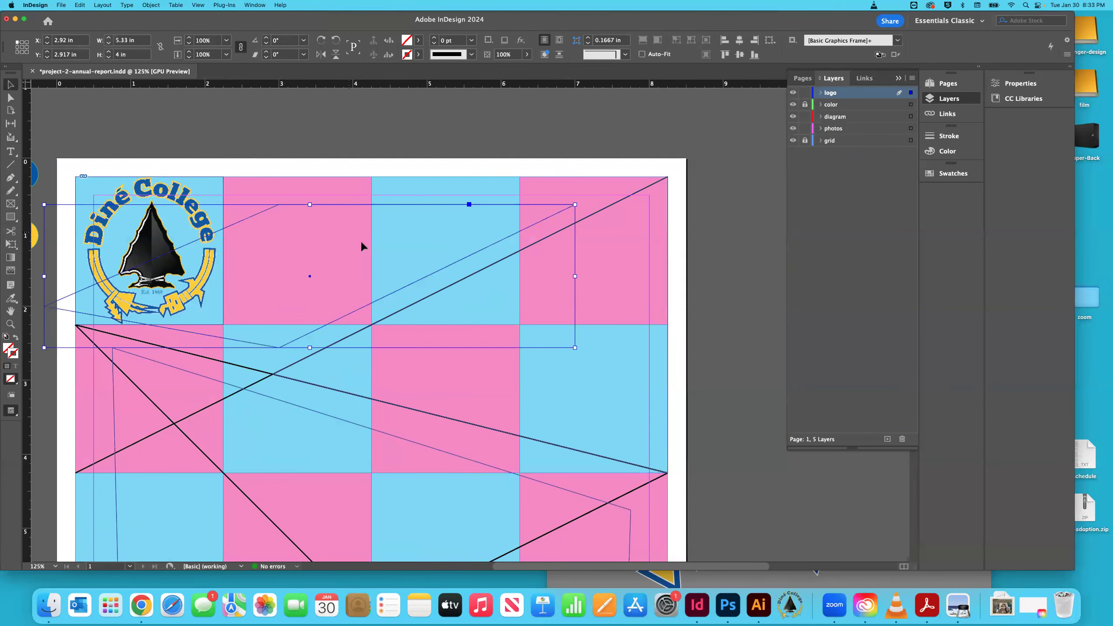
pyautogui.keyDown('shift'); pyautogui.click(664, 285); pyautogui.keyUp('shift')
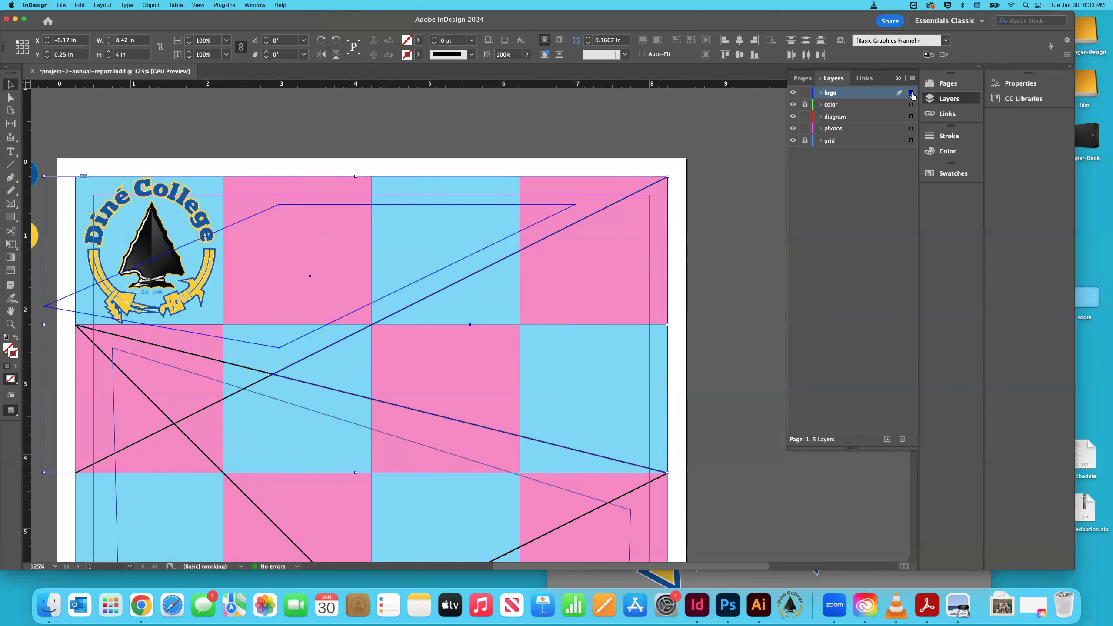
pyautogui.moveTo(916, 127); pyautogui.dragTo(914, 128)
# Step: Select only the large five-sided frame in the page's middle and move it to the photos layer
pyautogui.scroll(-5, 635, 135)
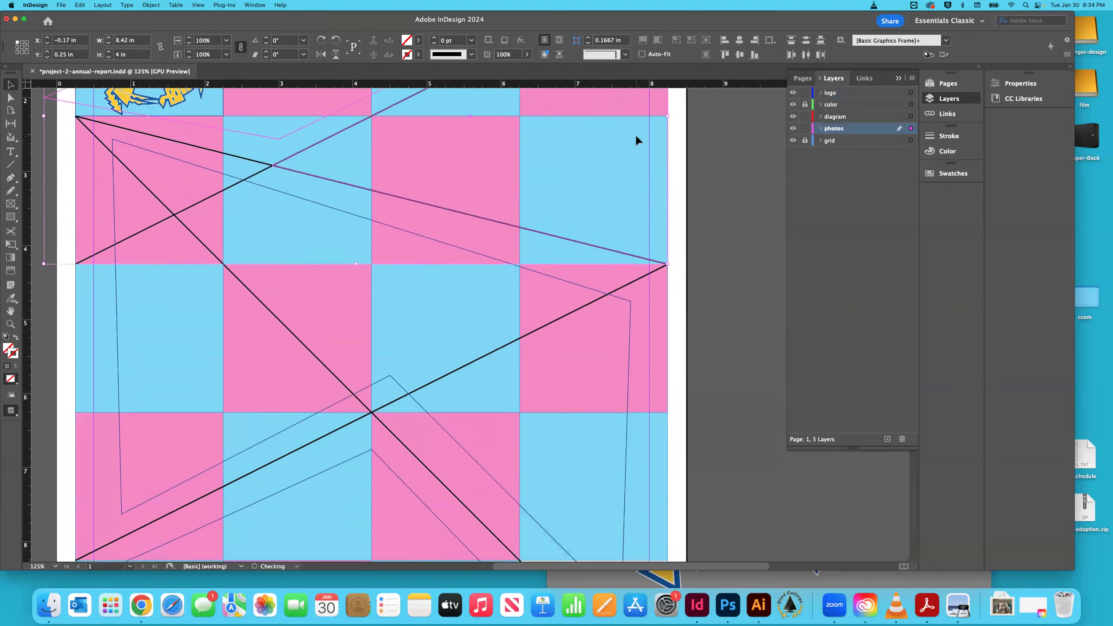
pyautogui.hscroll(-2, 630, 135)
pyautogui.hscroll(-2, 630, 135)
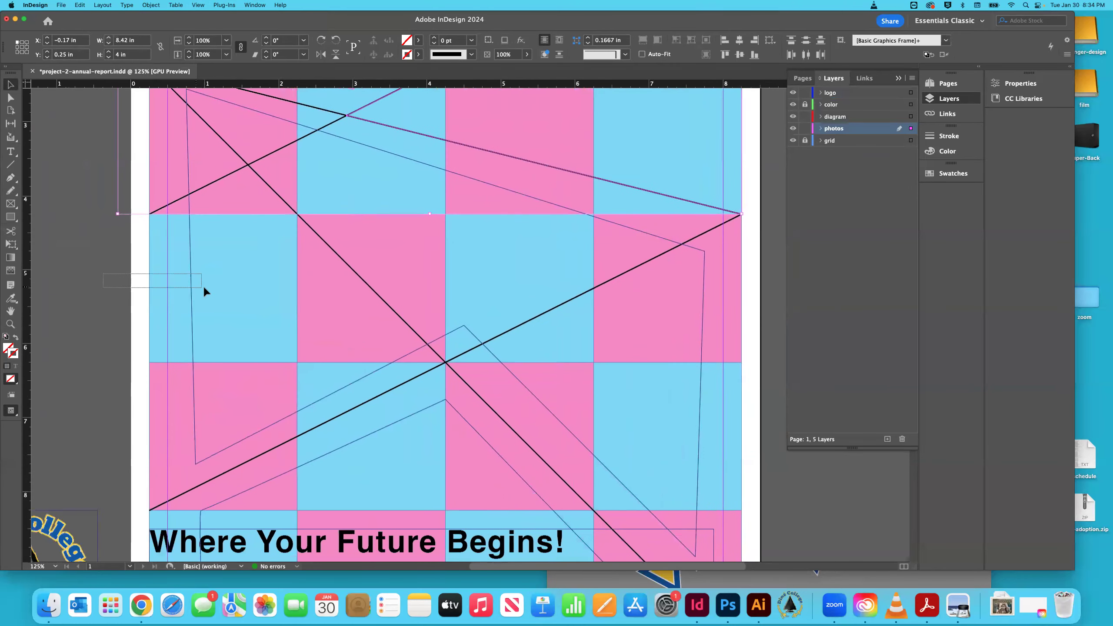
pyautogui.moveTo(203, 288); pyautogui.dragTo(204, 289)
pyautogui.click(703, 381)
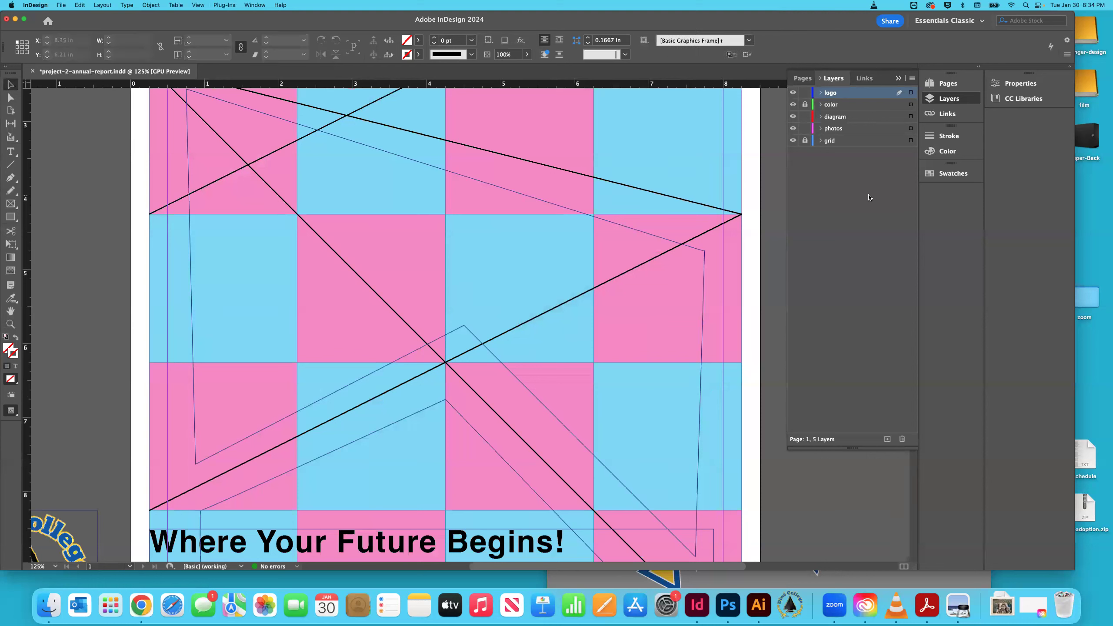
pyautogui.click(188, 282)
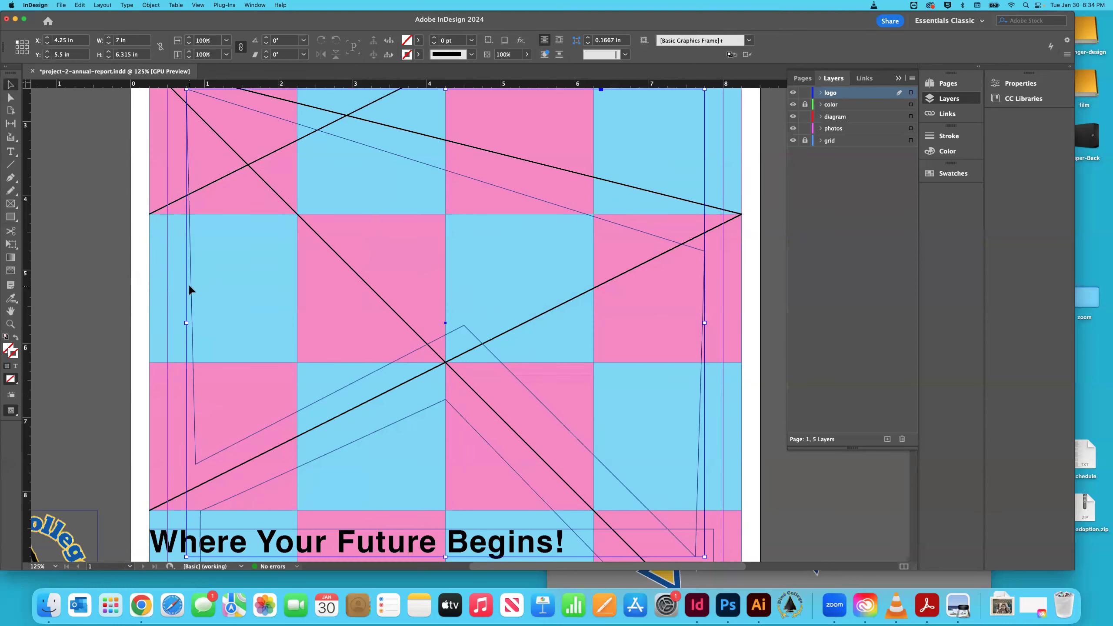
pyautogui.moveTo(911, 93); pyautogui.dragTo(910, 128)
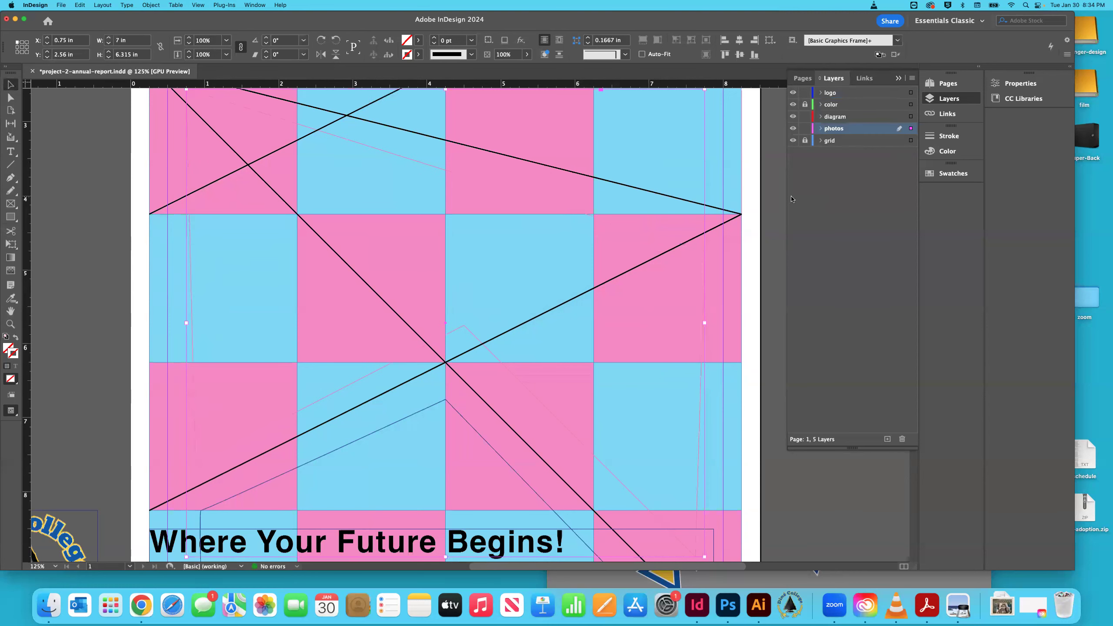
# Step: Move the four-sided frame around the title text to the photos layer, and deselect it
pyautogui.click(459, 415)
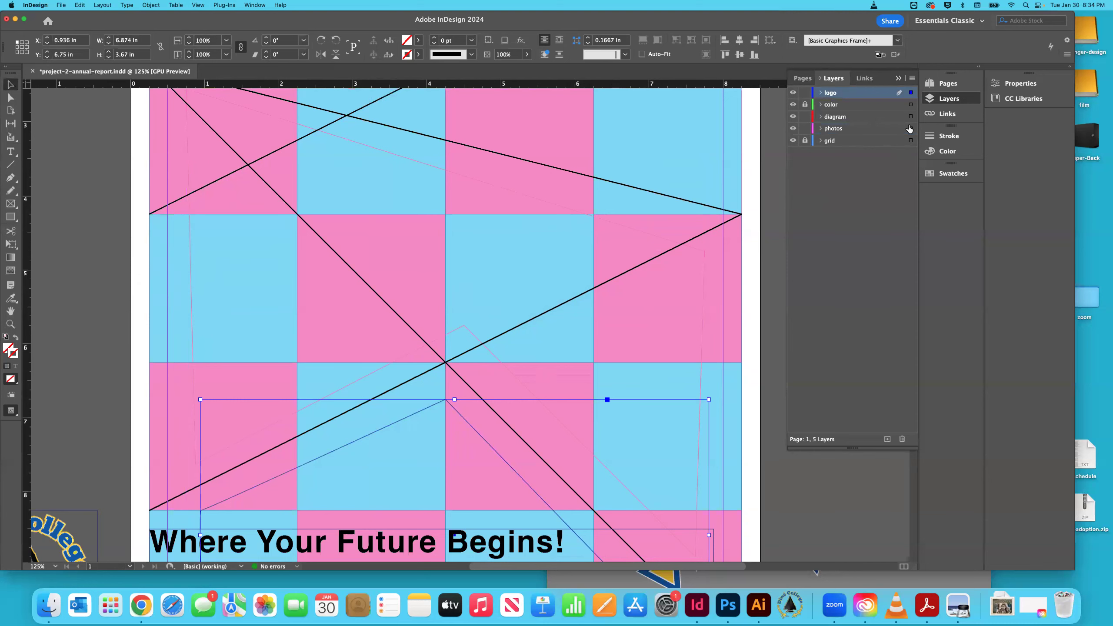
pyautogui.moveTo(911, 93); pyautogui.dragTo(911, 128)
pyautogui.click(115, 159)
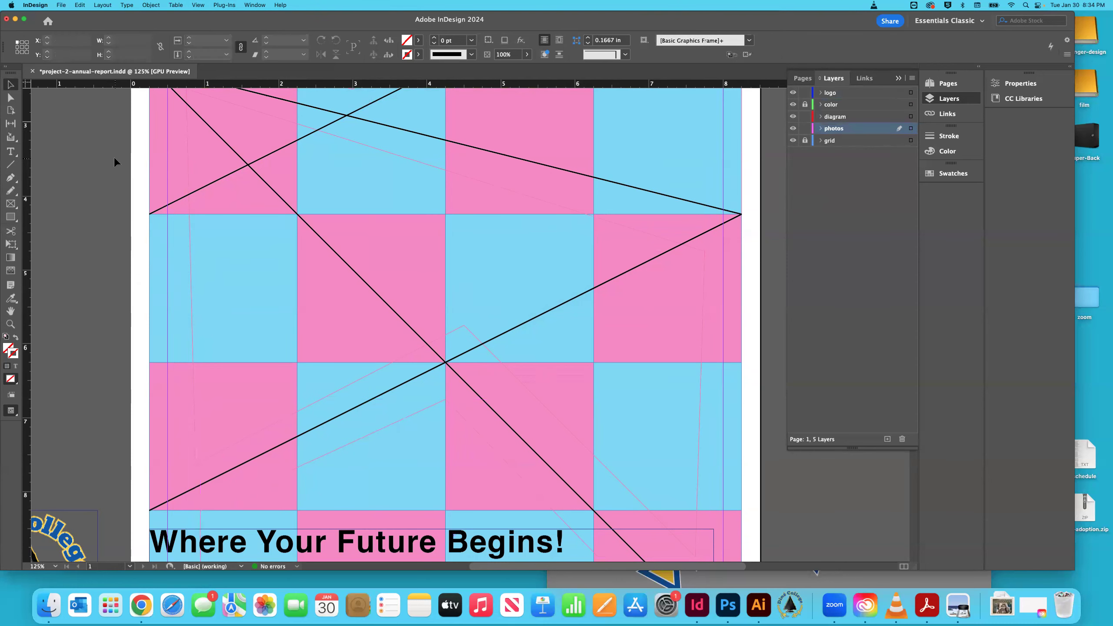
# Step: Save the document and move the top four-sided frame's upper-right corner to about X 7.86 in, Y 0.035 in
pyautogui.press('super+0')
pyautogui.press('super+s')
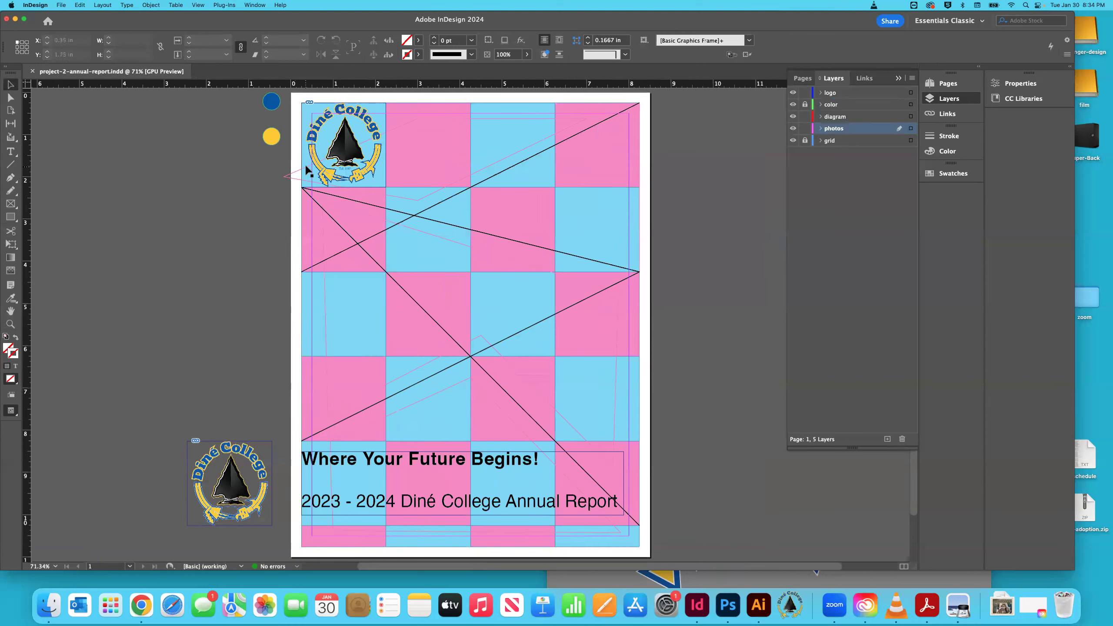
pyautogui.click(11, 98)
pyautogui.press('z')
pyautogui.click(587, 123)
pyautogui.click(497, 173)
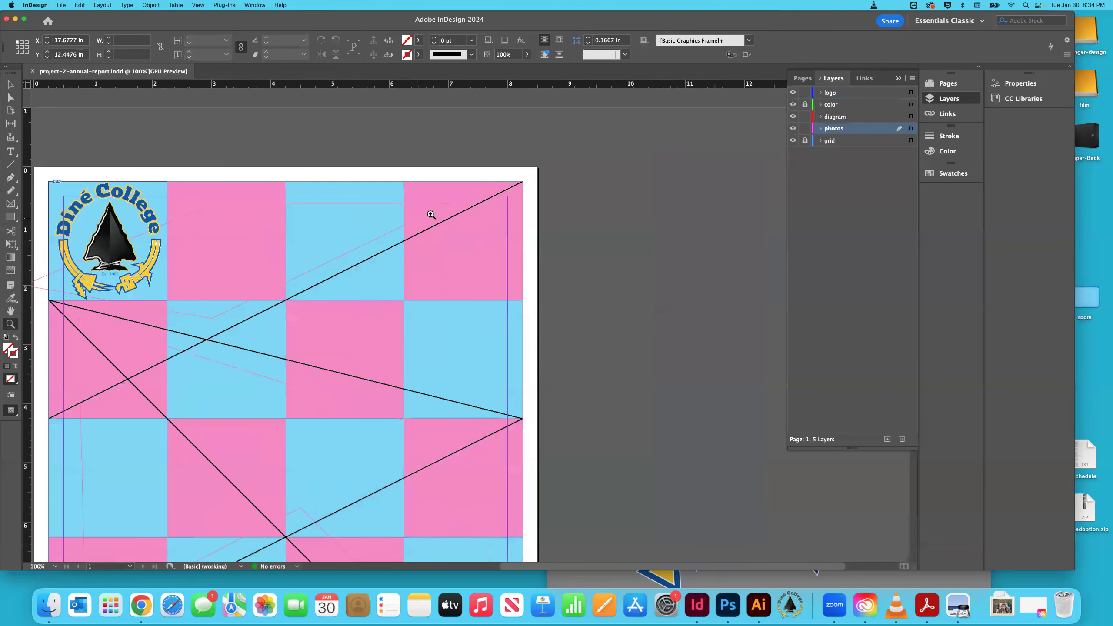
pyautogui.click(504, 208)
pyautogui.click(519, 226)
pyautogui.click(519, 226)
pyautogui.press('a')
pyautogui.moveTo(385, 301); pyautogui.dragTo(487, 231)
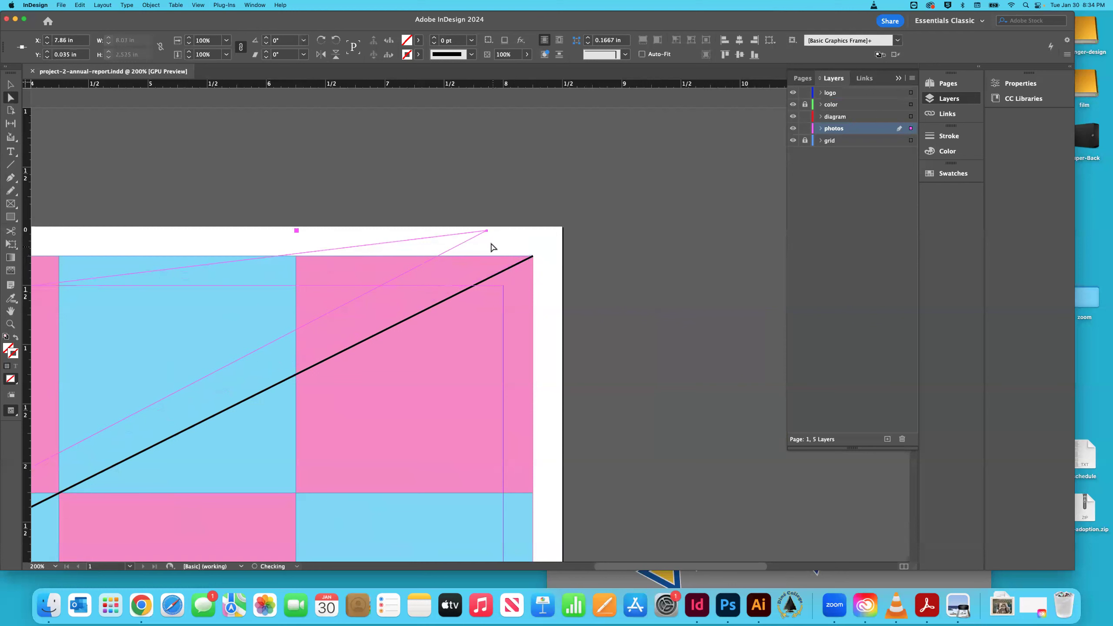
# Step: Turn on snapping to the document grid and place the top frame's upper-right corner at X 8.25 in, Y 0.25 in
pyautogui.click(199, 5)
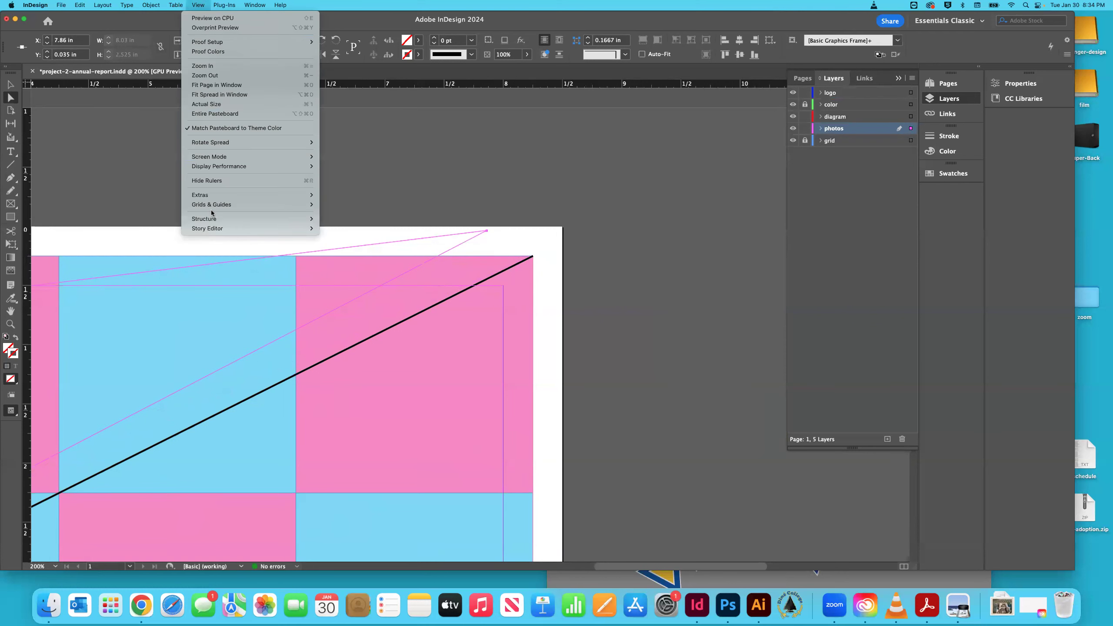
pyautogui.moveTo(215, 202)
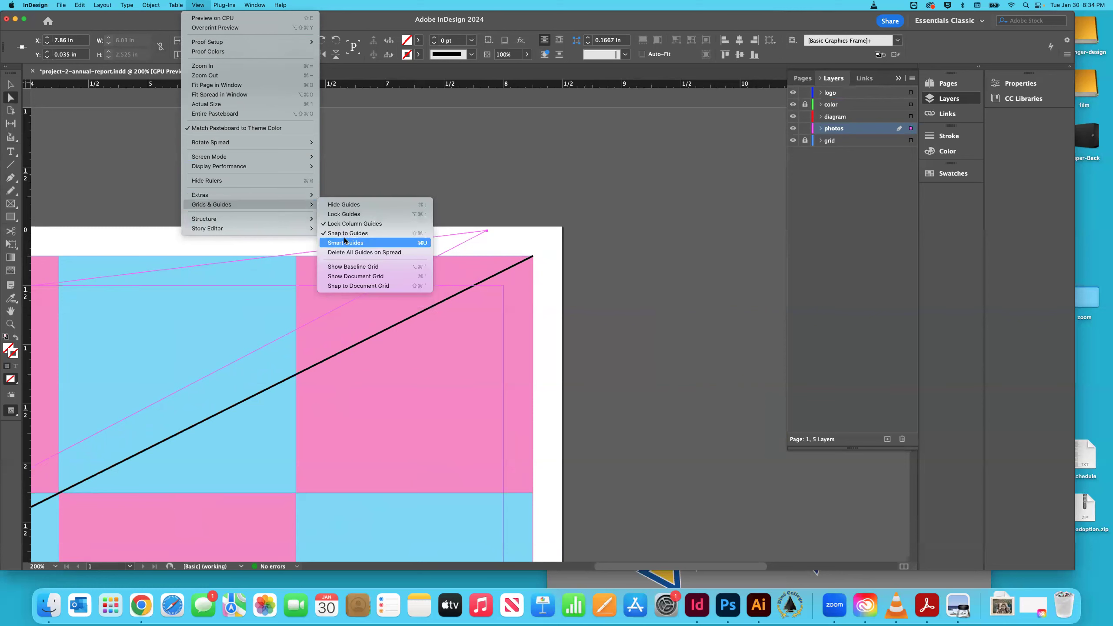
pyautogui.click(348, 285)
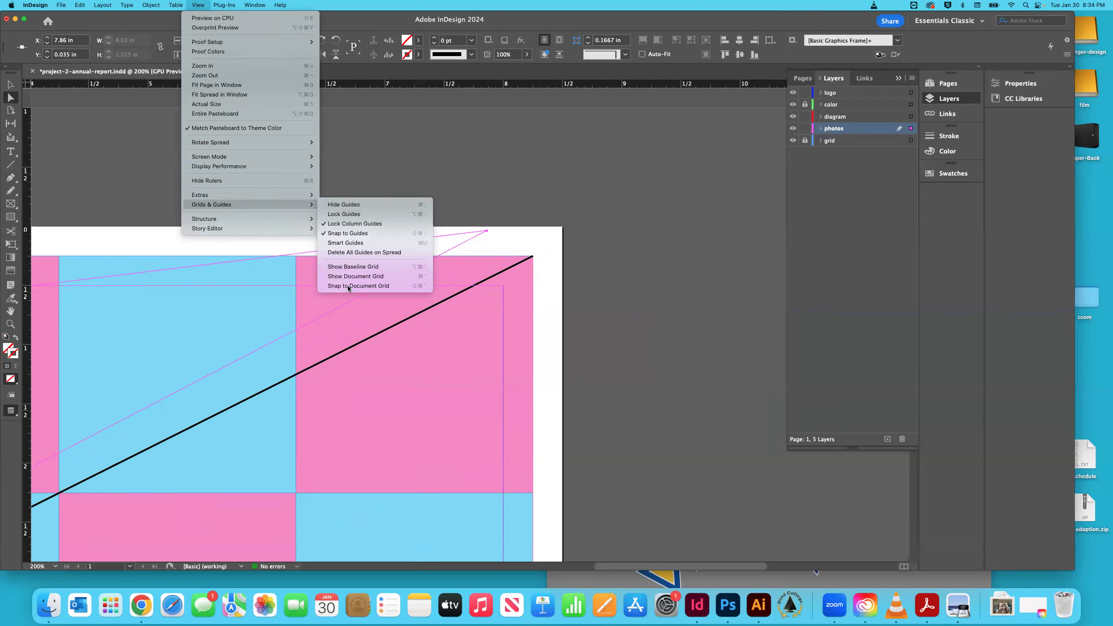
pyautogui.moveTo(489, 231); pyautogui.dragTo(532, 259)
# Step: Place the top frame's upper-left corner at X 0.25 in, Y 0.25 in and its lower-left corner at X 0.25 in, Y 2.25 in
pyautogui.hscroll(-15, 512, 248)
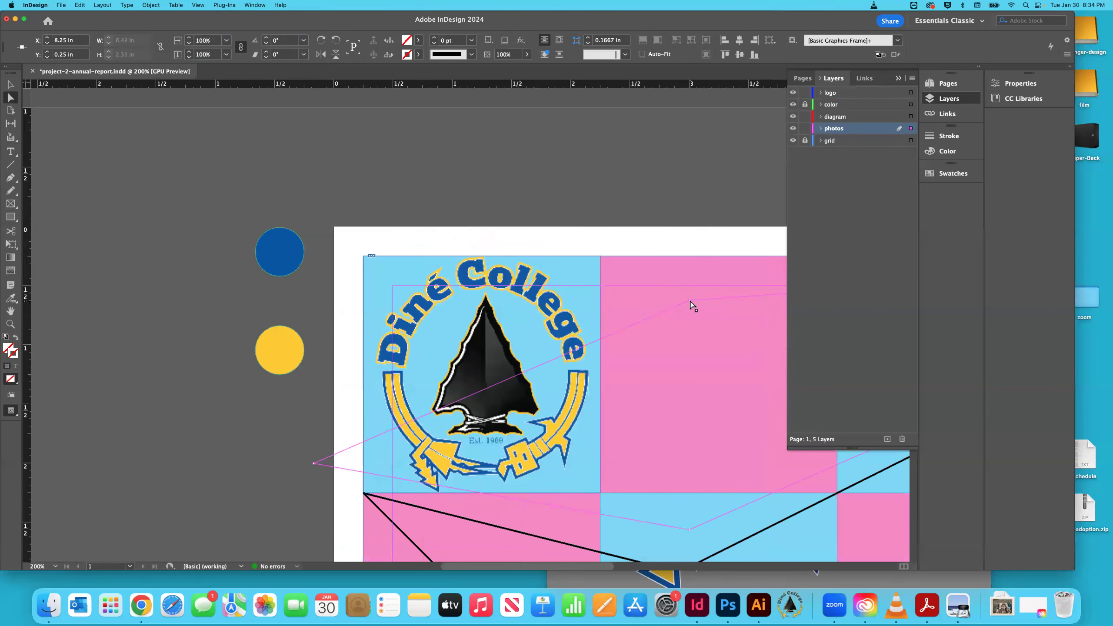
pyautogui.moveTo(692, 306); pyautogui.dragTo(364, 259)
pyautogui.scroll(-10, 355, 276)
pyautogui.scroll(4, 354, 280)
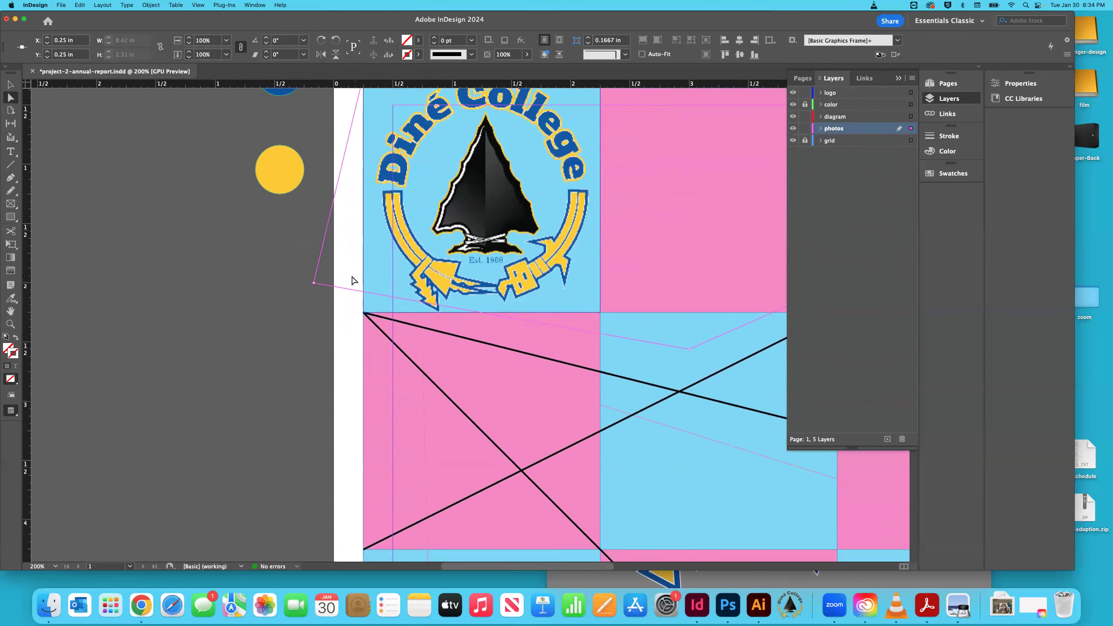
pyautogui.moveTo(314, 284); pyautogui.dragTo(365, 313)
# Step: Move the top frame's inner corner onto the crossing of the two diagonals, at about X 2.915 in, Y 2.92 in
pyautogui.hscroll(6, 366, 314)
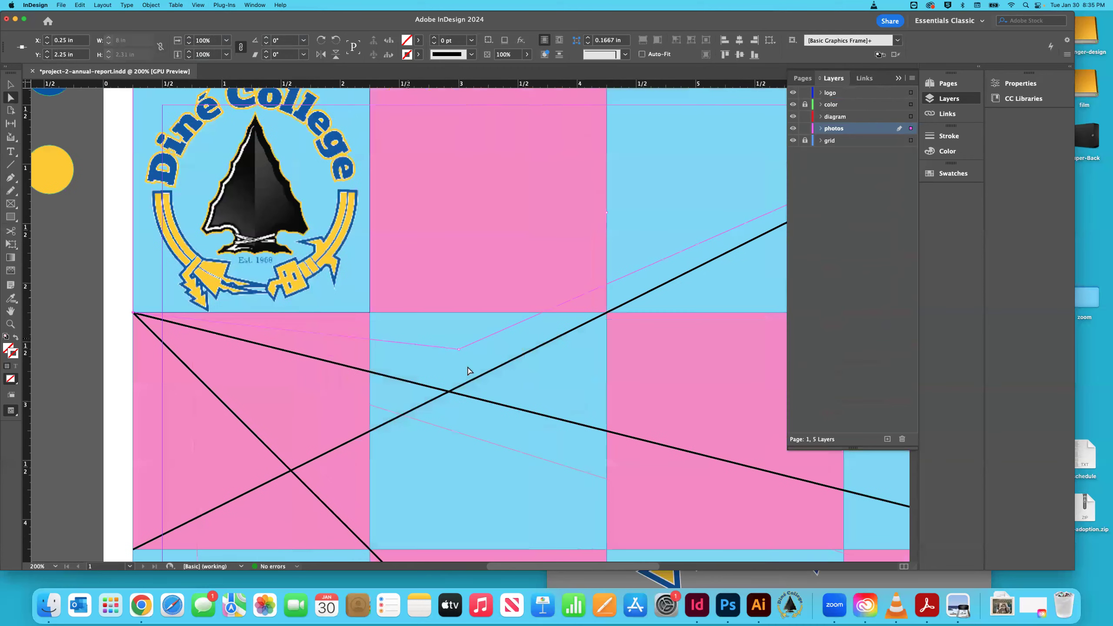
pyautogui.moveTo(458, 352); pyautogui.dragTo(449, 393)
pyautogui.press('z')
pyautogui.click(448, 393)
pyautogui.click(482, 318)
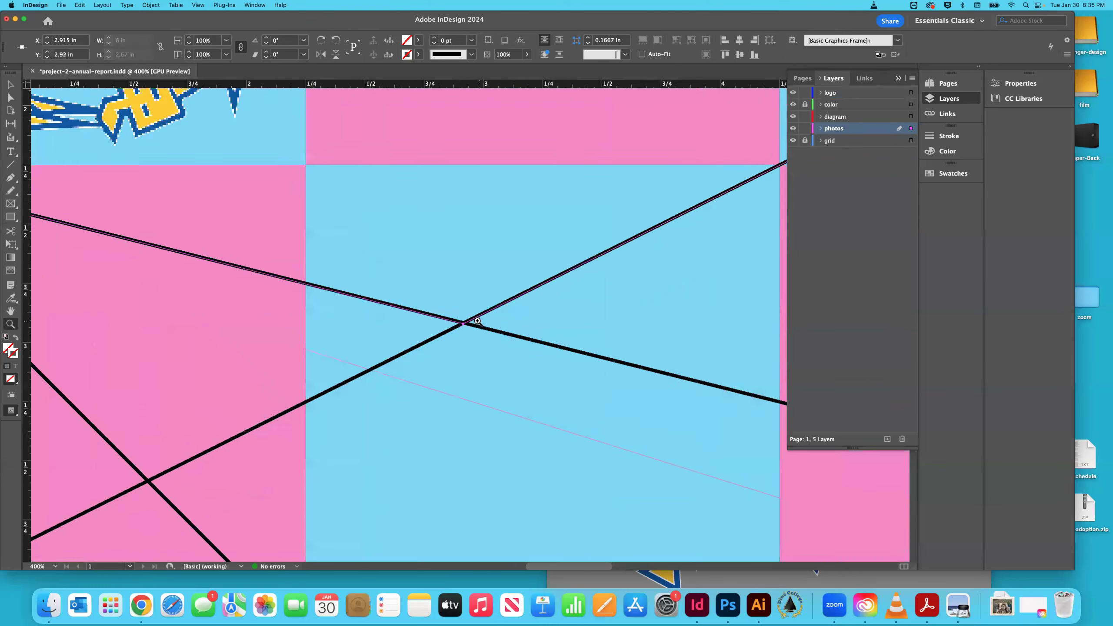
pyautogui.click(486, 322)
pyautogui.click(496, 328)
pyautogui.click(499, 330)
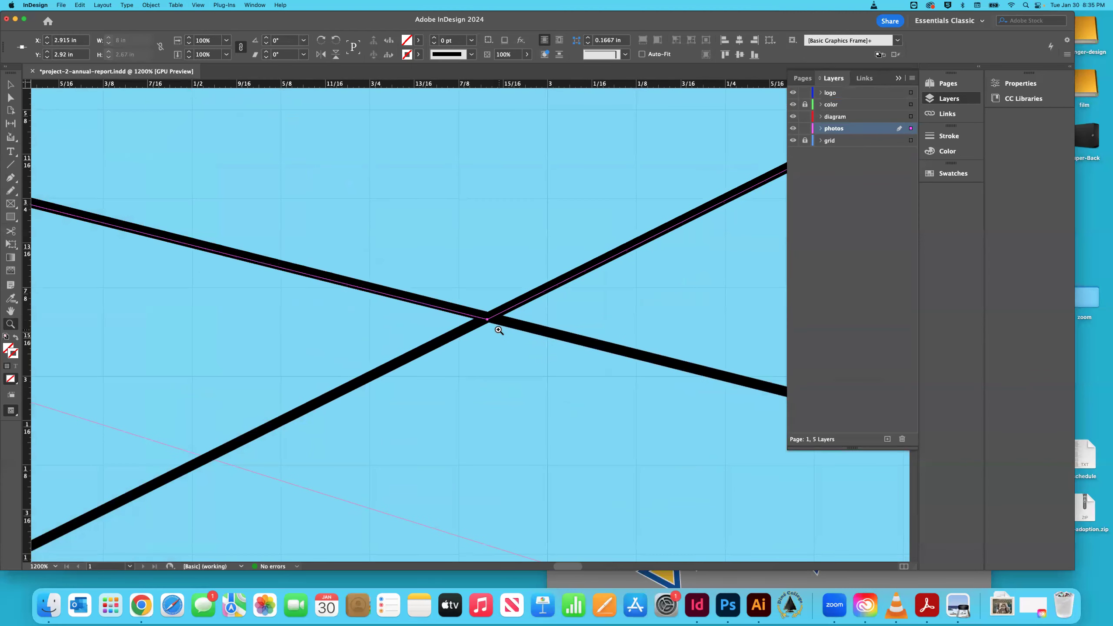
pyautogui.click(498, 331)
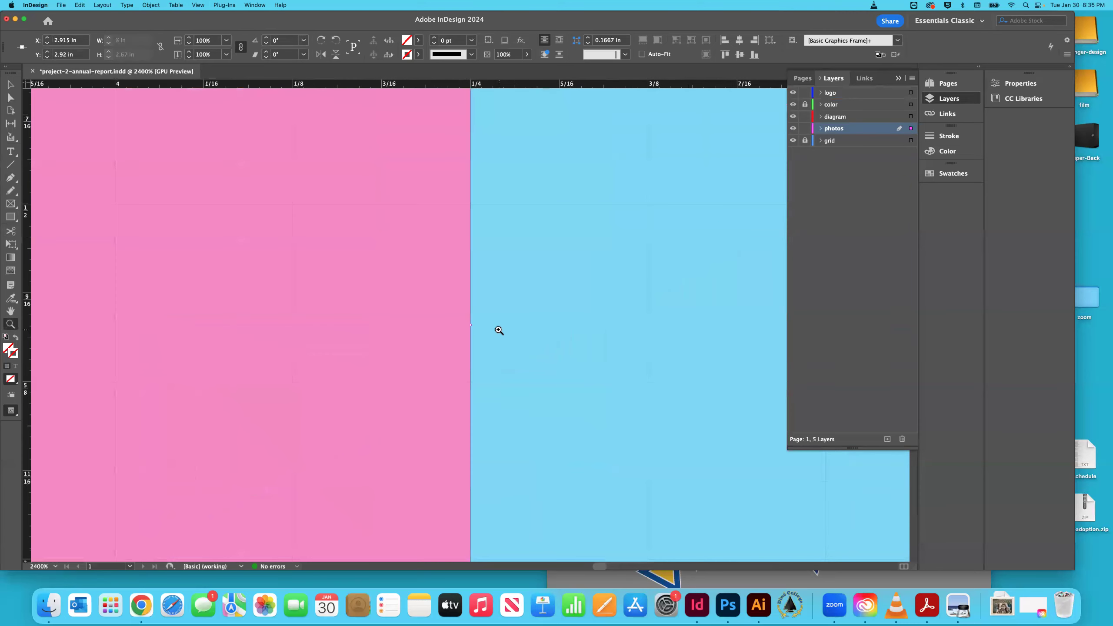
# Step: Pull the top frame's inner corner clear of the crossing, to about X 2.901 in, Y 2.8984 in, and lock the diagram layer
pyautogui.press('super+0')
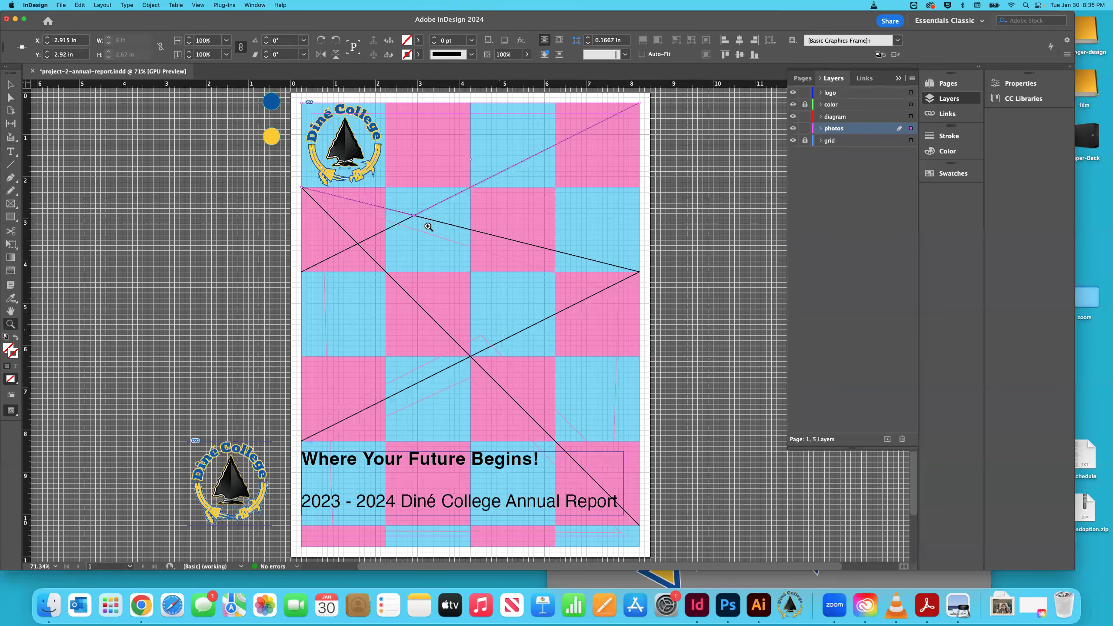
pyautogui.click(415, 219)
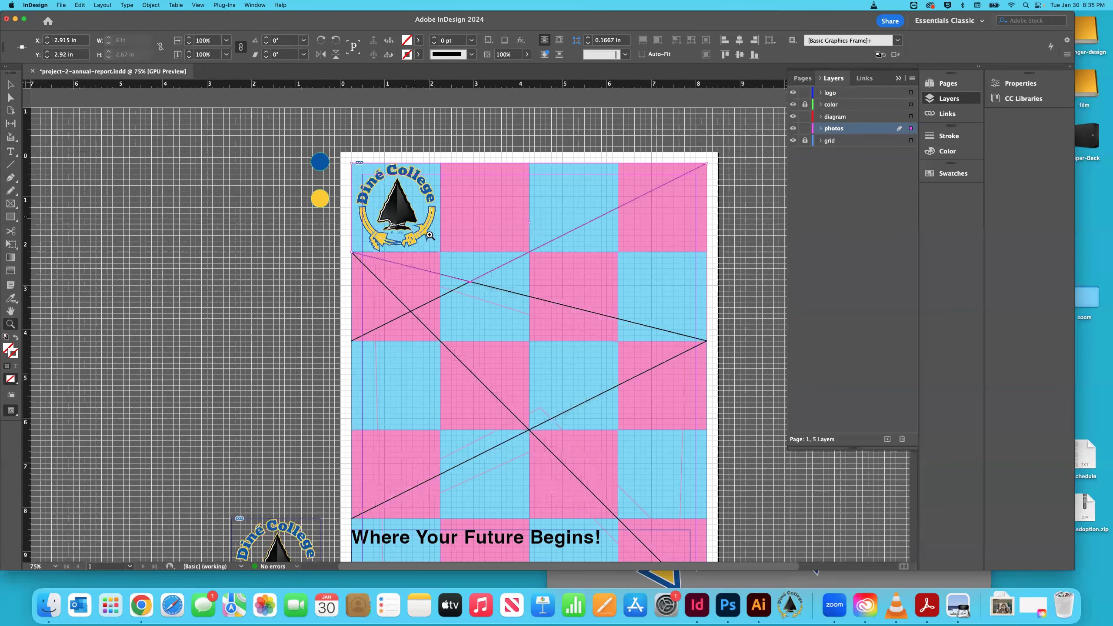
pyautogui.click(473, 321)
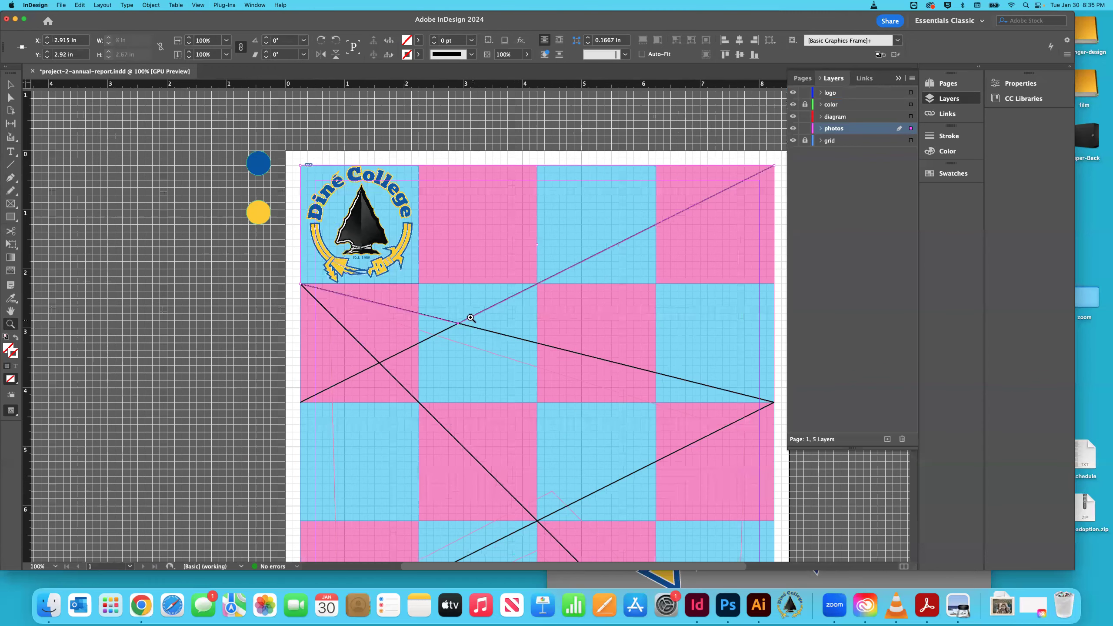
pyautogui.click(459, 327)
pyautogui.click(461, 327)
pyautogui.click(462, 327)
pyautogui.click(462, 327)
pyautogui.click(463, 325)
pyautogui.click(463, 323)
pyautogui.click(463, 320)
pyautogui.click(11, 98)
pyautogui.moveTo(455, 323); pyautogui.dragTo(460, 315)
pyautogui.moveTo(461, 316); pyautogui.dragTo(430, 278)
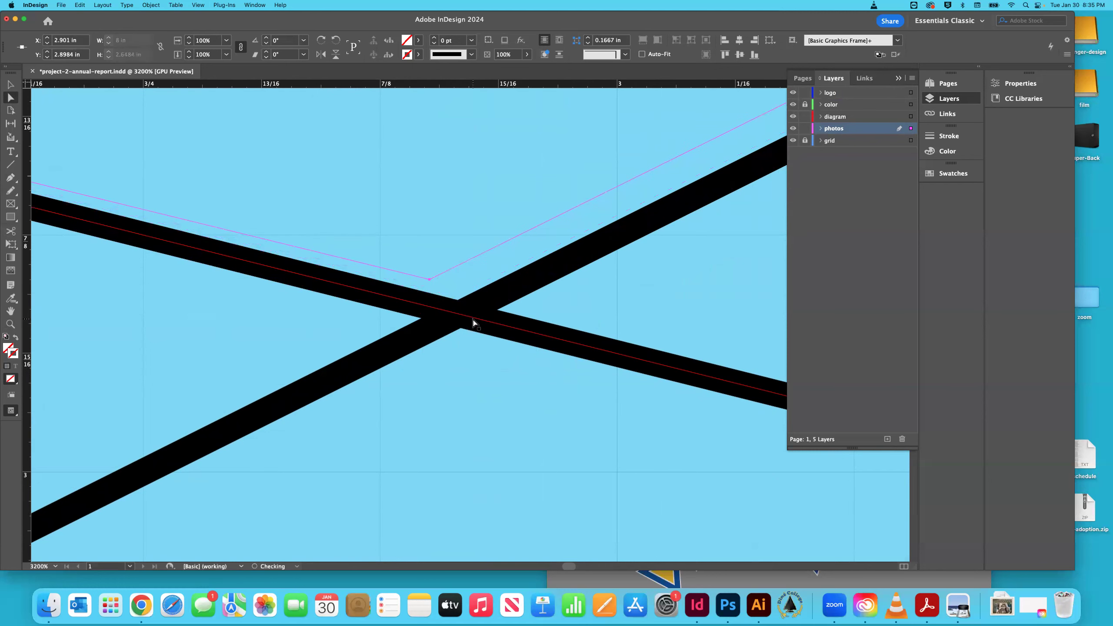
pyautogui.click(509, 298)
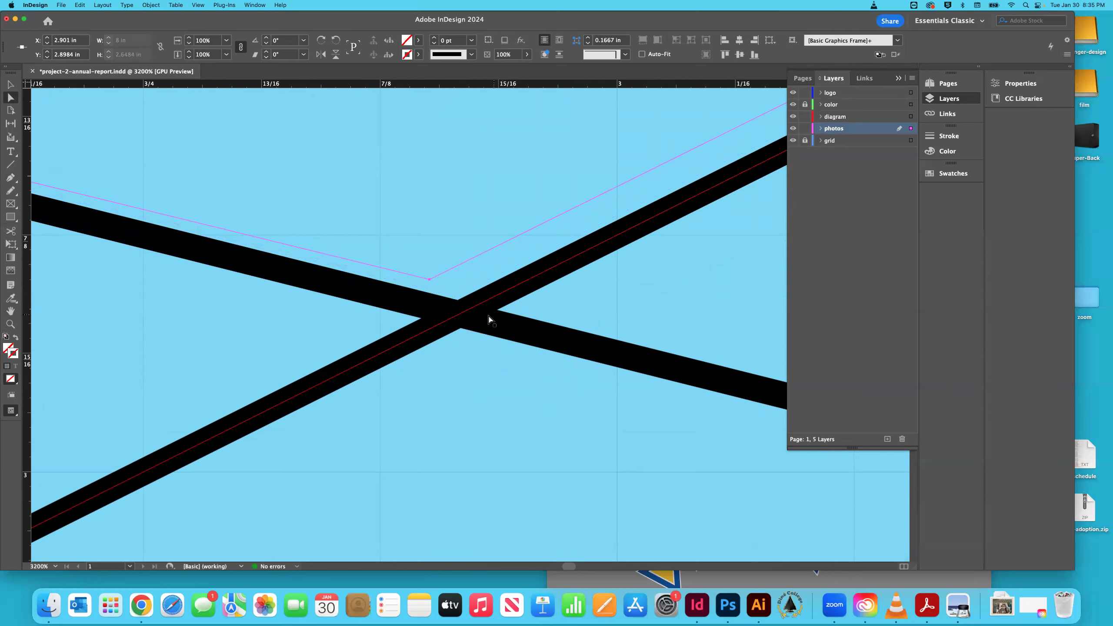
pyautogui.click(806, 117)
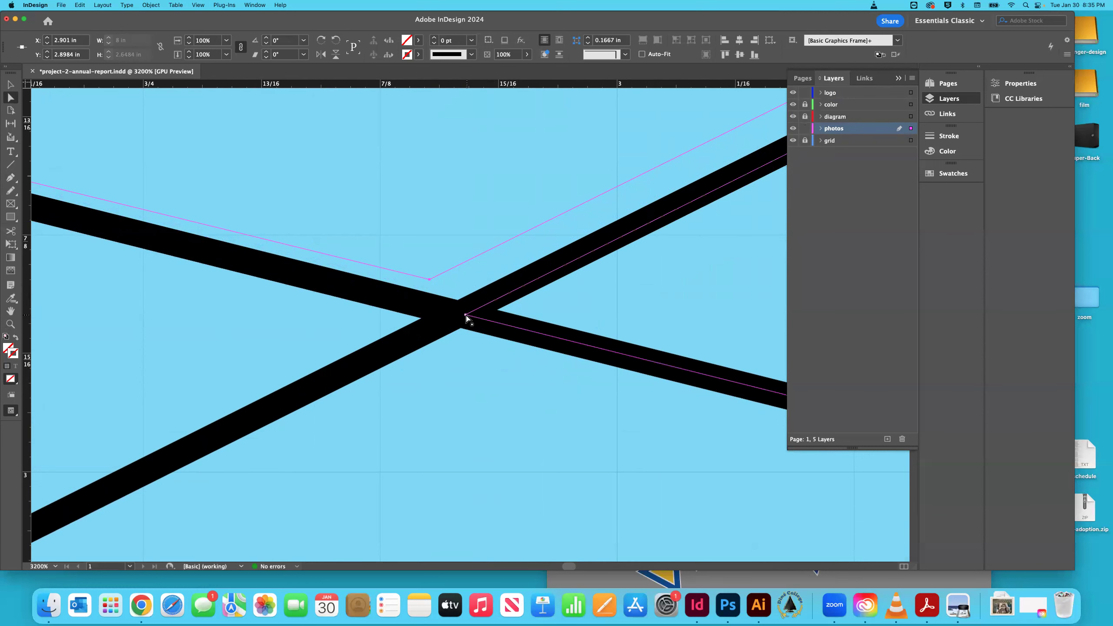
# Step: Place the triangle's inner corner at X 2.917 in, Y 2.917 in, and the top frame's inner corner on the same crossing
pyautogui.moveTo(466, 318); pyautogui.dragTo(459, 317)
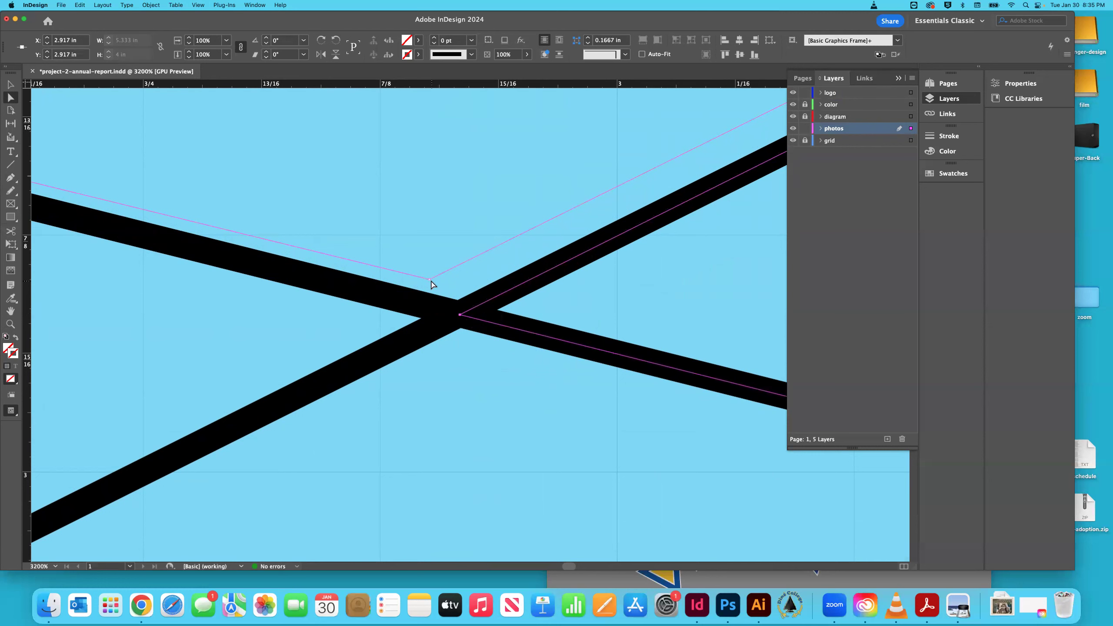
pyautogui.click(426, 263)
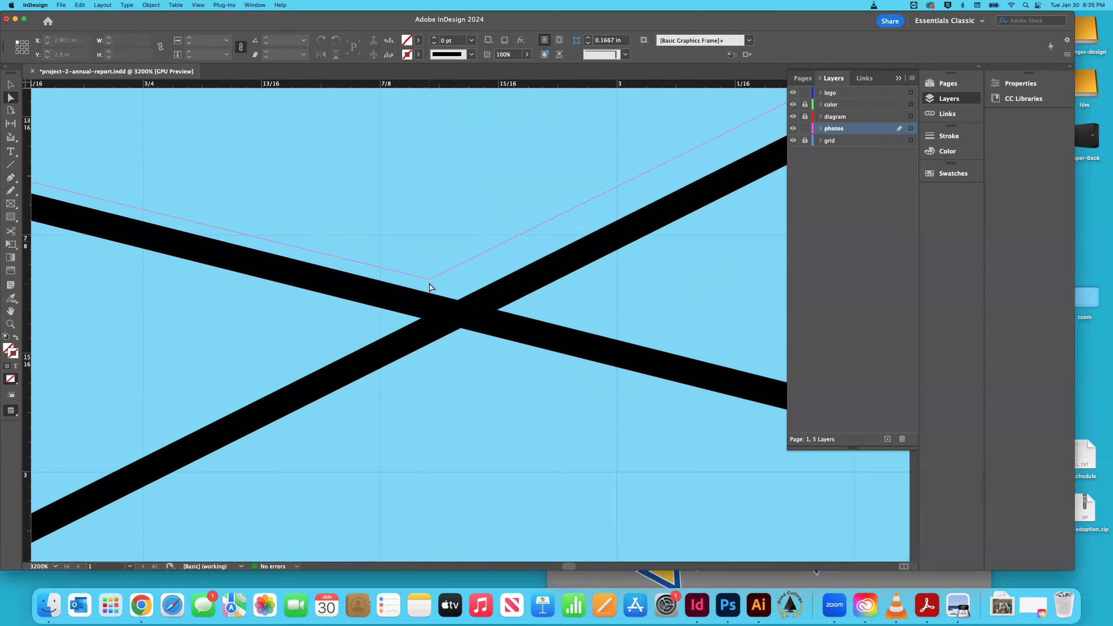
pyautogui.moveTo(459, 316)
pyautogui.mouseDown()
pyautogui.moveTo(472, 315)
pyautogui.moveTo(460, 316)
pyautogui.mouseUp()
pyautogui.click(428, 266)
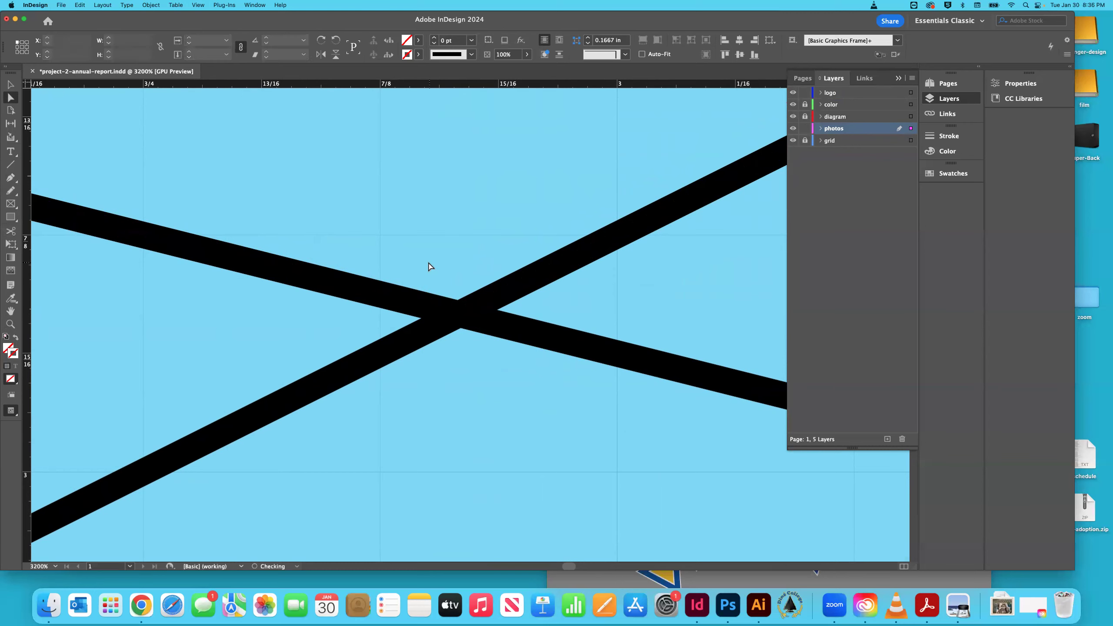
# Step: Select the top four-sided frame to check its fit against the diagonals, and deselect it
pyautogui.press('super+minus')
pyautogui.press('super+minus')
pyautogui.press('super+minus')
pyautogui.press('super+minus')
pyautogui.press('super+minus')
pyautogui.press('super+minus')
pyautogui.press('super+minus')
pyautogui.press('super+minus')
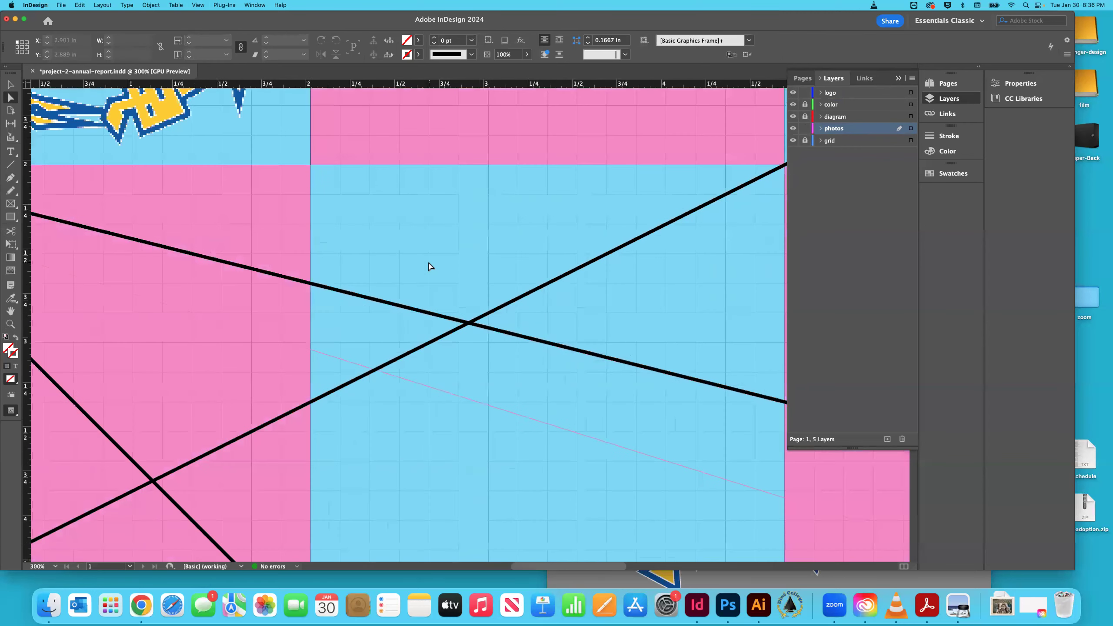
pyautogui.press('super+minus')
pyautogui.press('super+minus')
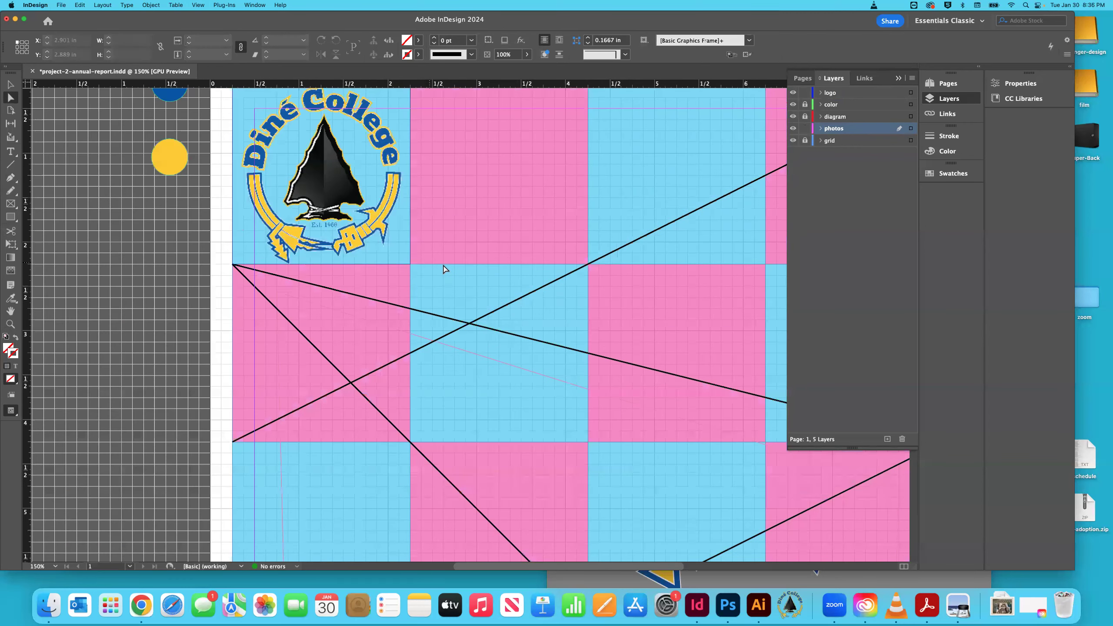
pyautogui.press('super+minus')
pyautogui.hscroll(5, 446, 270)
pyautogui.scroll(2, 446, 270)
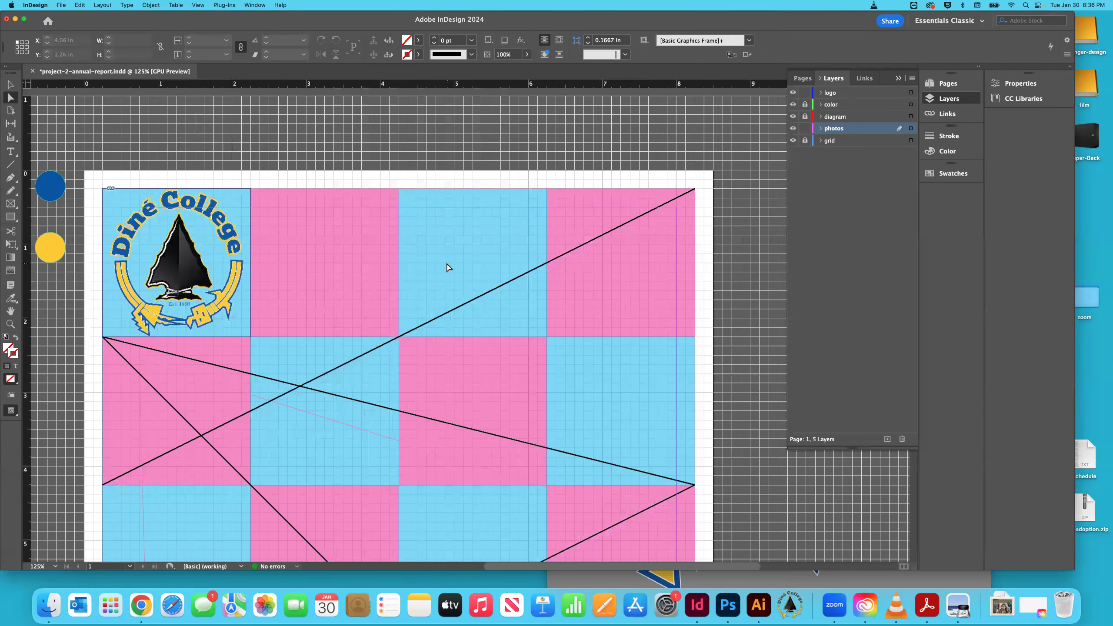
pyautogui.hscroll(-2, 446, 265)
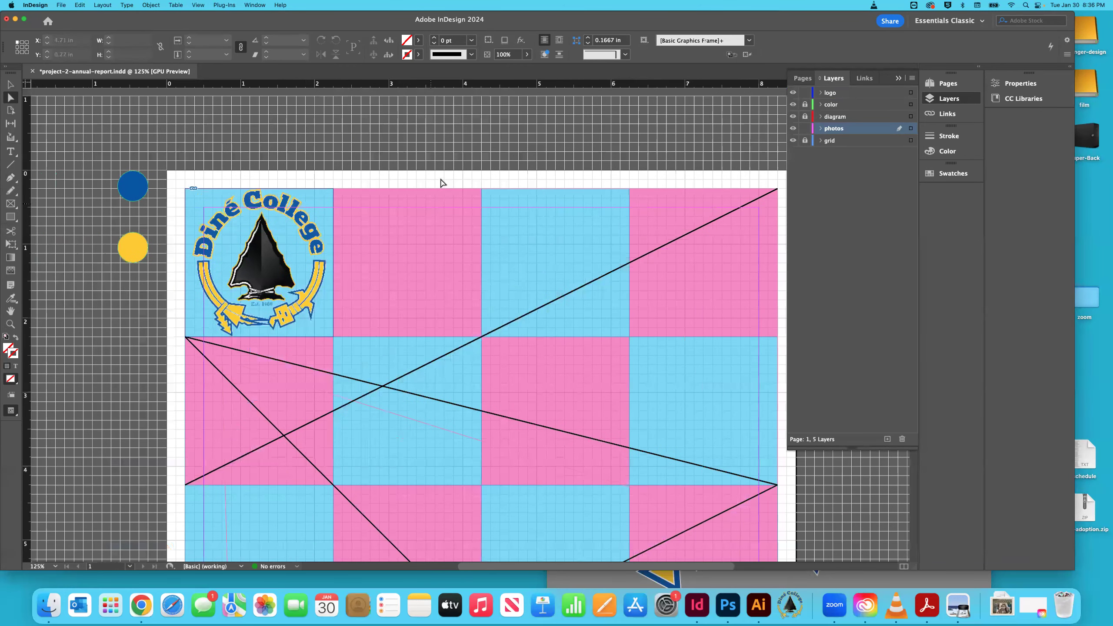
pyautogui.click(452, 198)
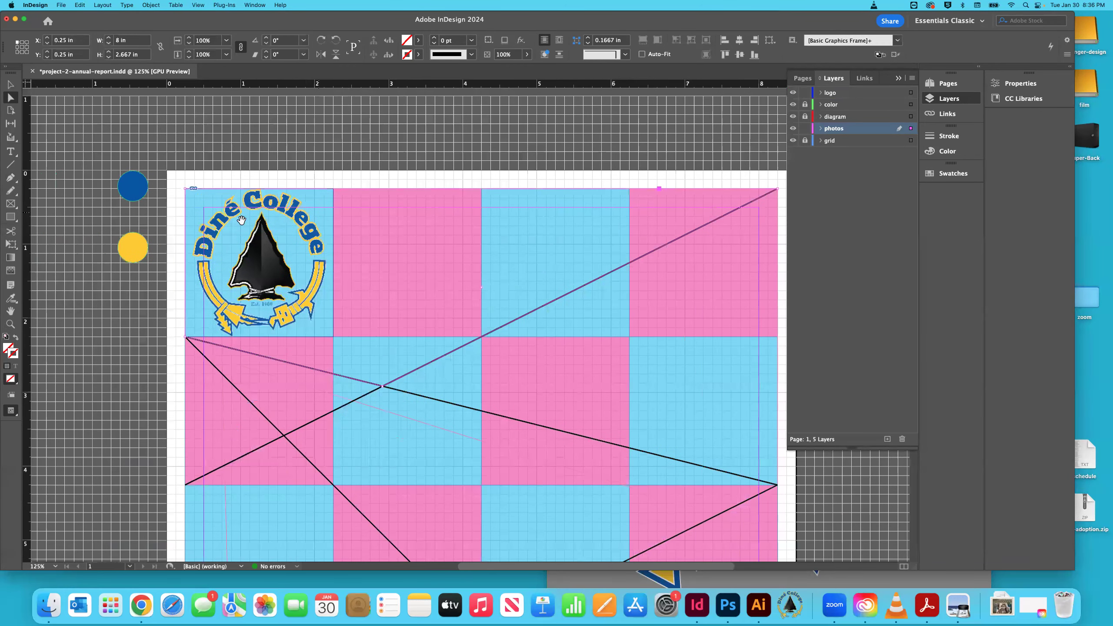
pyautogui.click(86, 207)
pyautogui.scroll(-2, 92, 207)
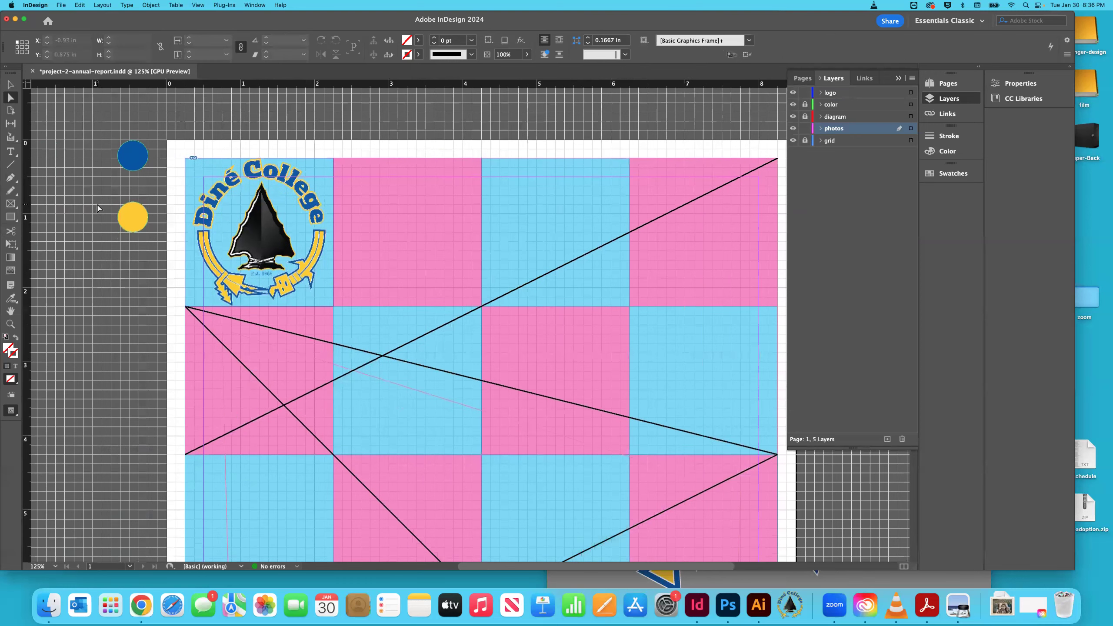
# Step: Select the triangular frame and place IMG_0390 copy.jpg from the campus-student-images folder into it
pyautogui.hscroll(3, 97, 208)
pyautogui.click(654, 293)
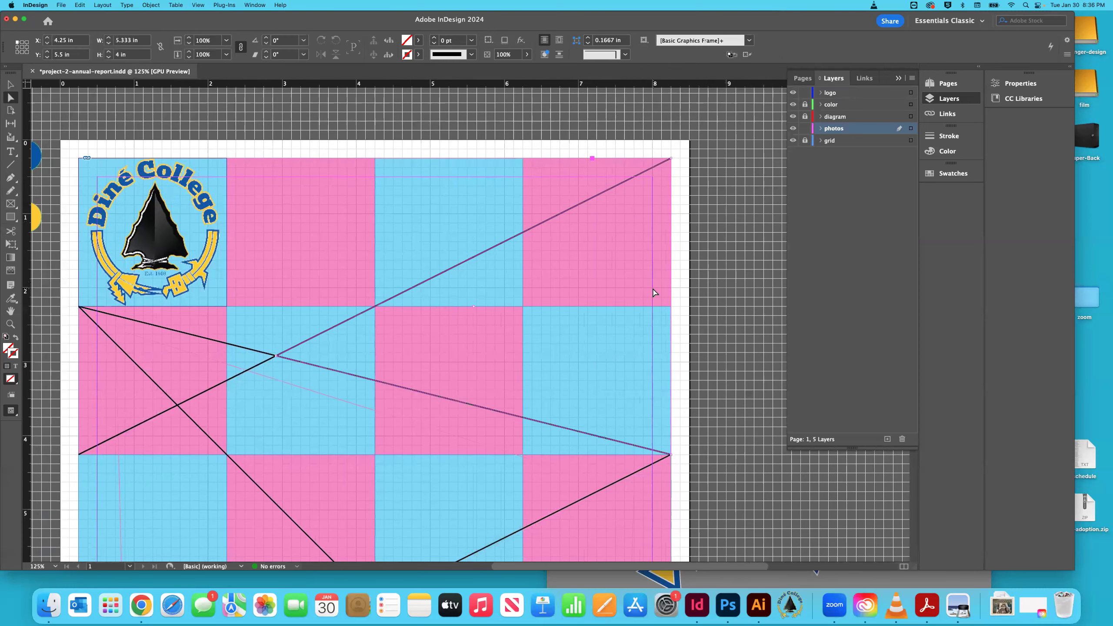
pyautogui.click(654, 293)
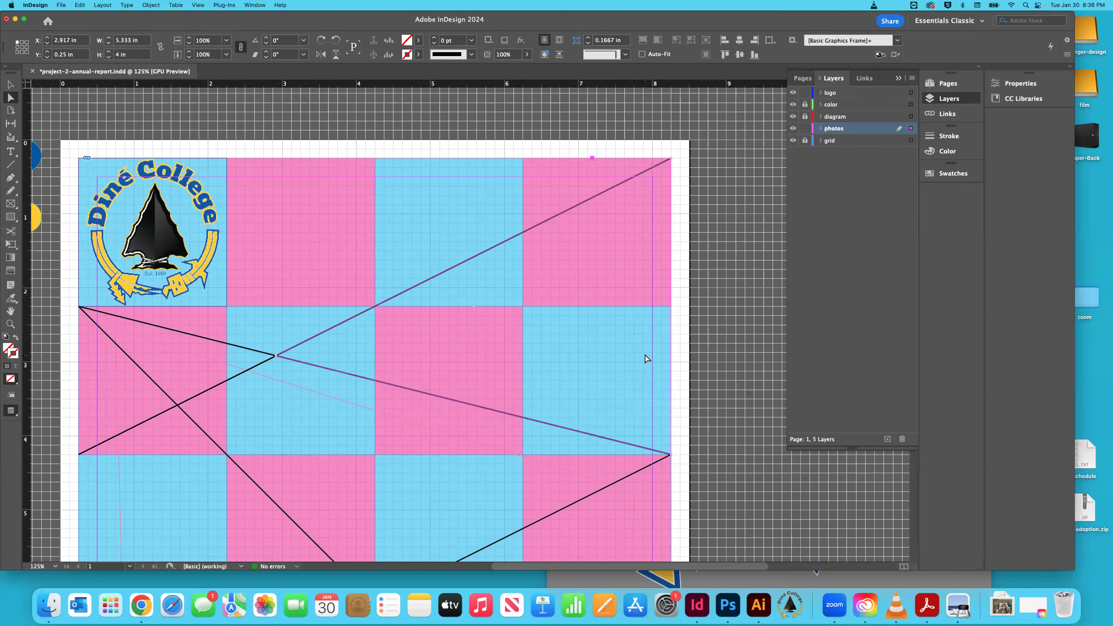
pyautogui.press('super+d')
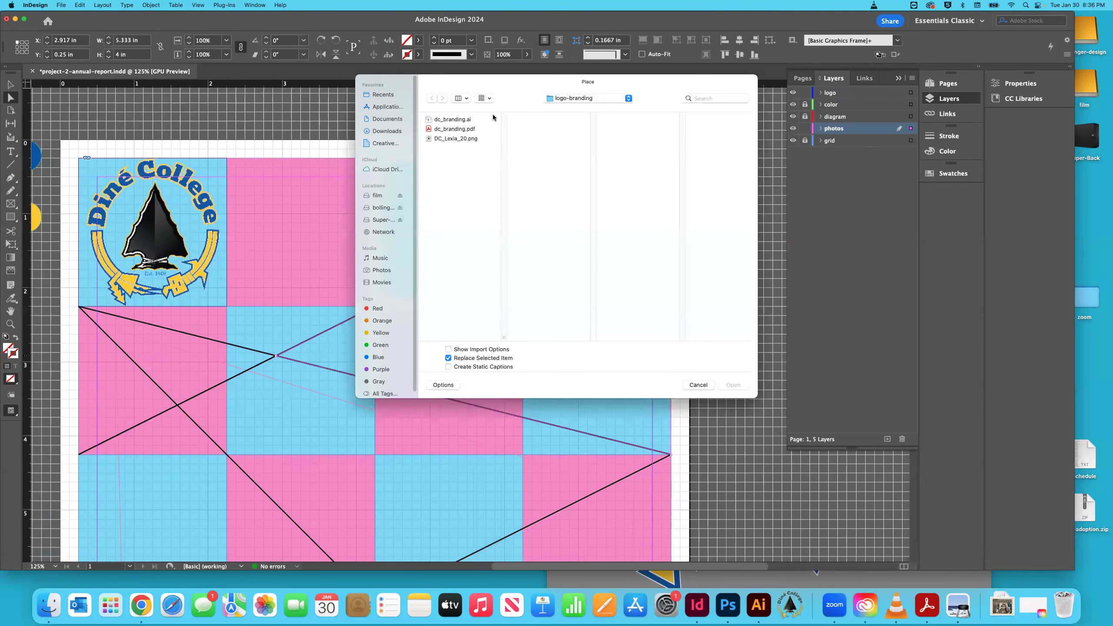
pyautogui.click(568, 100)
pyautogui.click(569, 113)
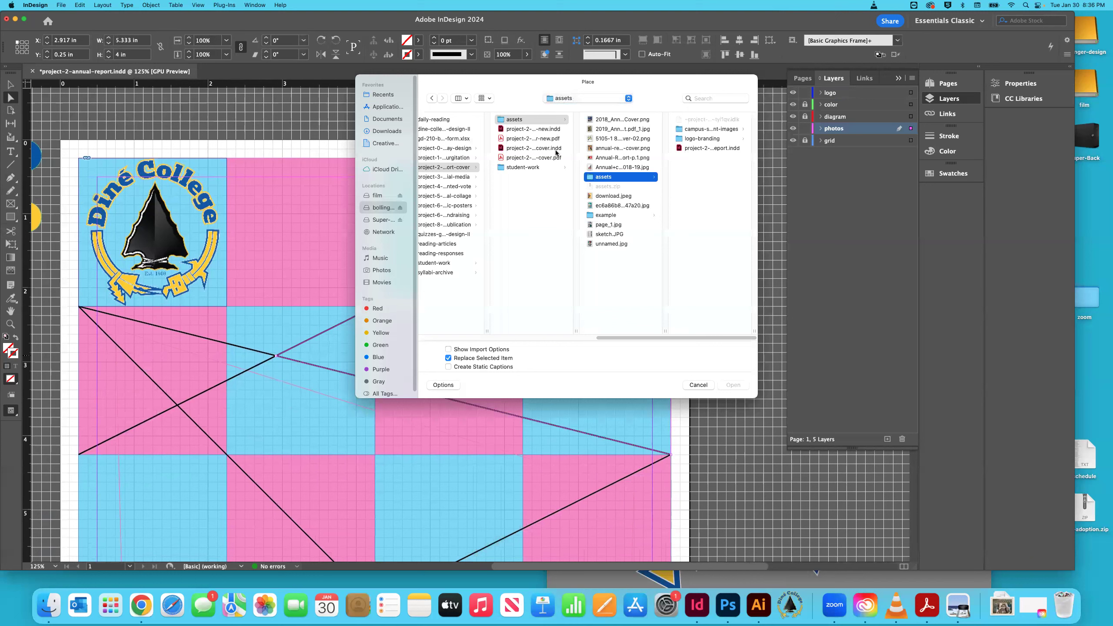
pyautogui.click(702, 129)
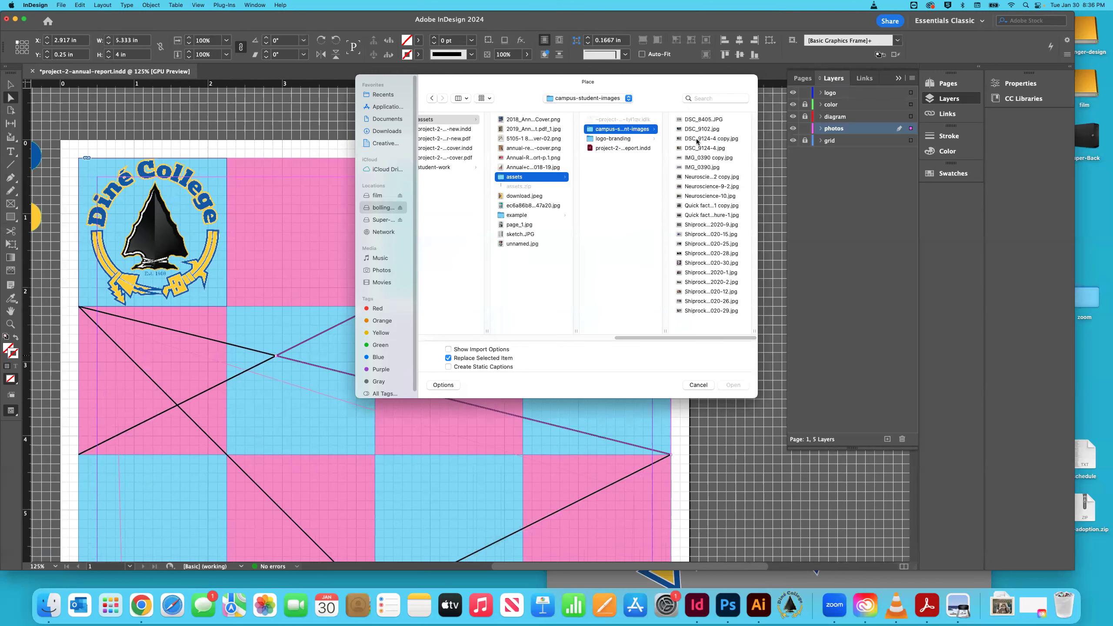
pyautogui.click(706, 139)
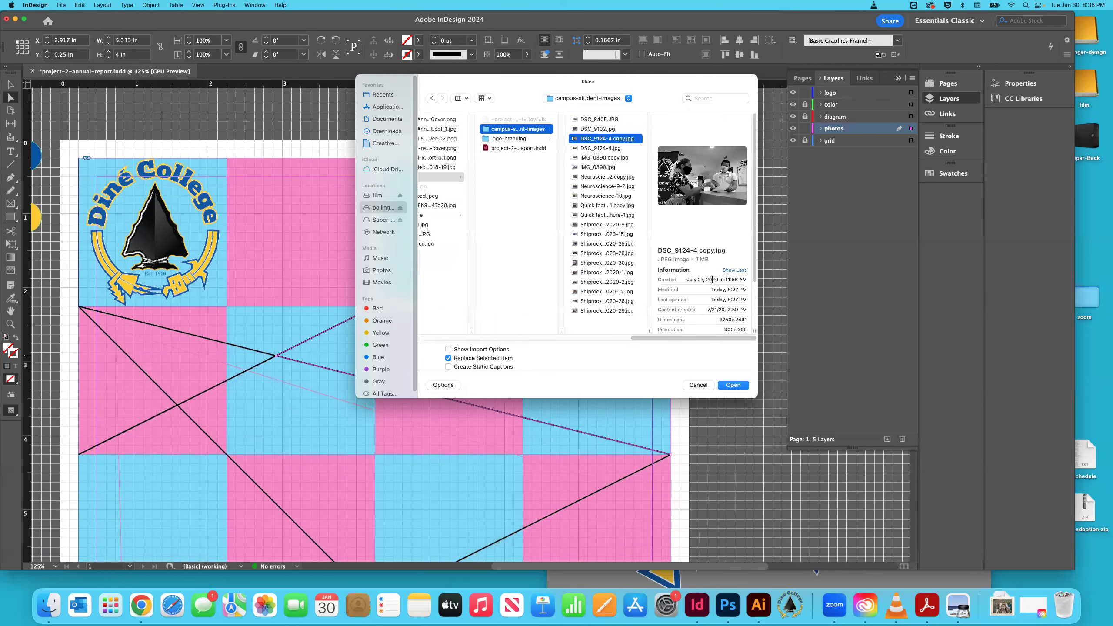
pyautogui.click(597, 158)
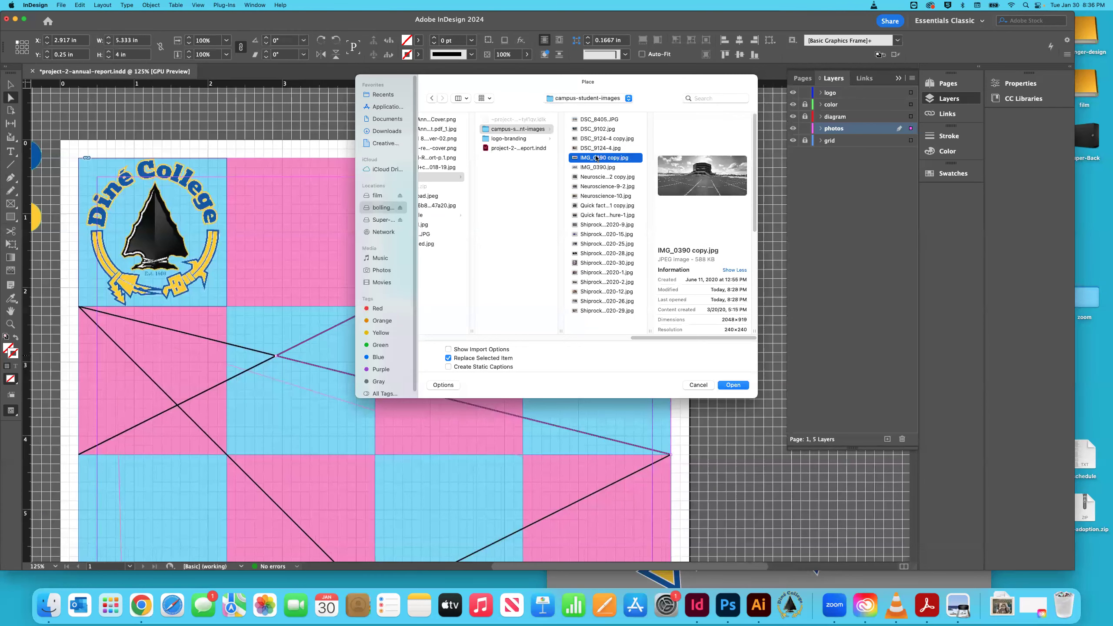
pyautogui.click(732, 385)
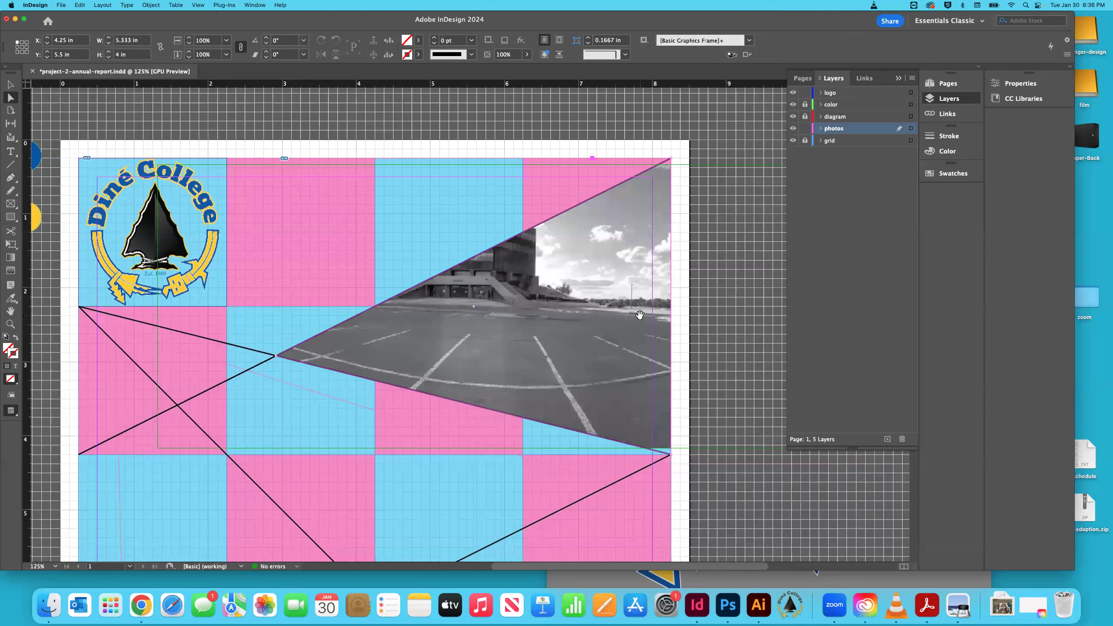
# Step: Try fitting the campus building photo proportionally inside the triangular frame
pyautogui.click(150, 6)
pyautogui.moveTo(192, 185)
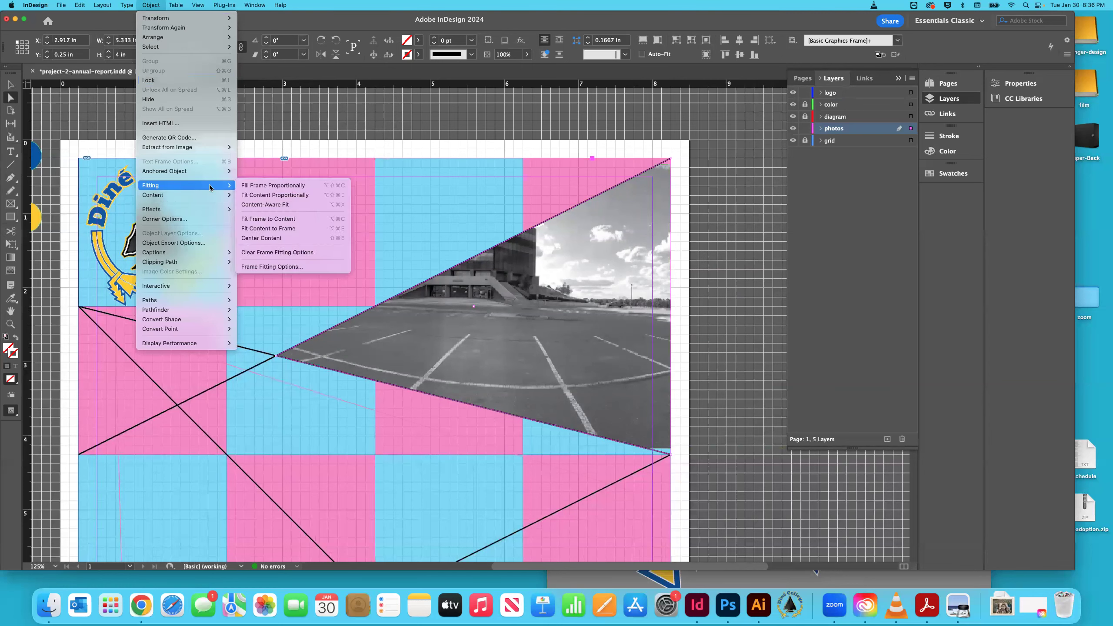
pyautogui.click(252, 196)
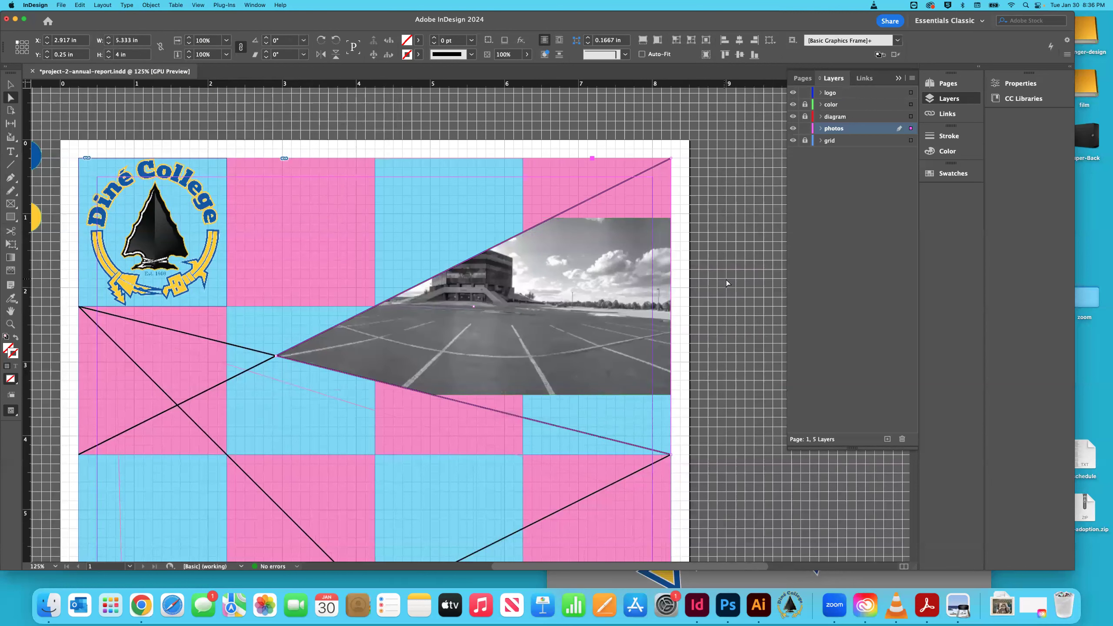
pyautogui.click(598, 256)
pyautogui.press('Escape')
pyautogui.click(151, 5)
pyautogui.moveTo(231, 191)
pyautogui.click(272, 194)
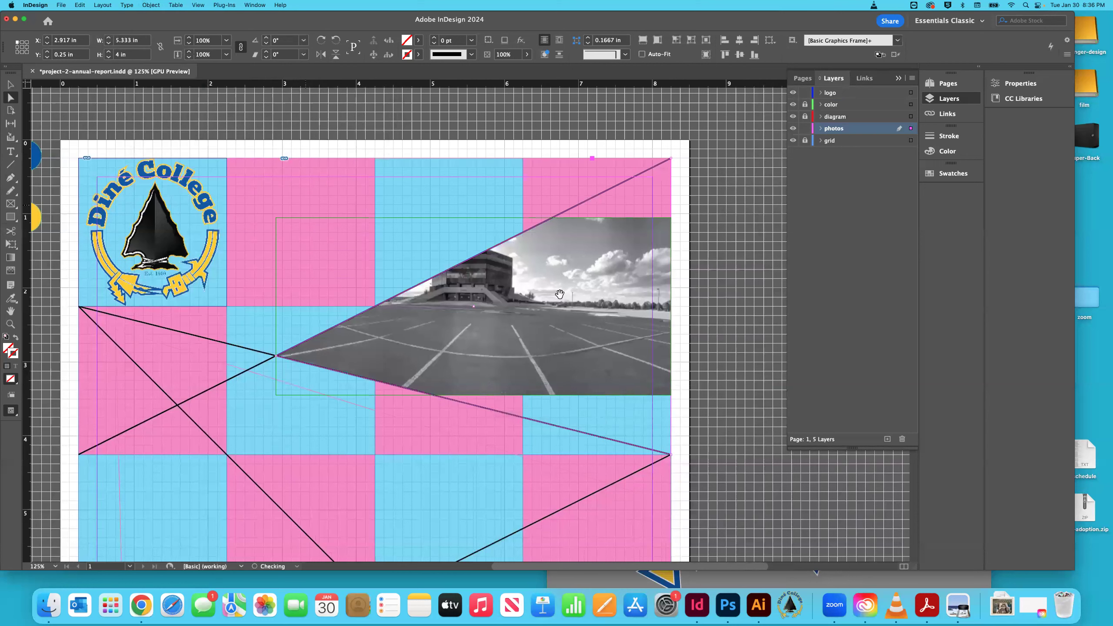
# Step: Fill the triangular frame proportionally with the building photo and shift the photo slightly left within it
pyautogui.click(652, 296)
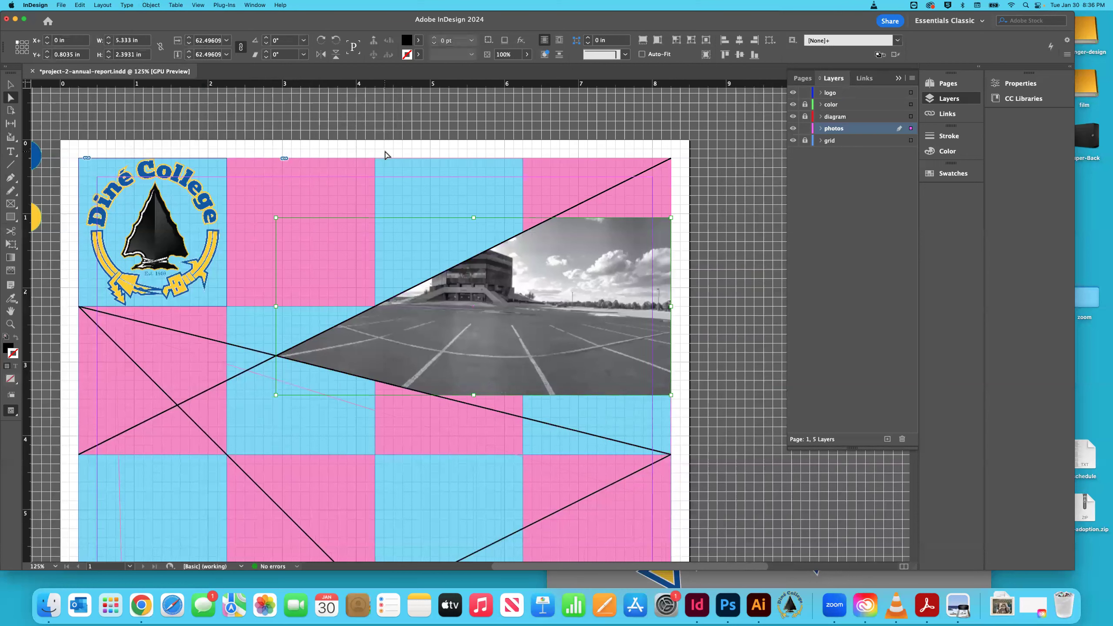
pyautogui.click(151, 5)
pyautogui.moveTo(210, 186)
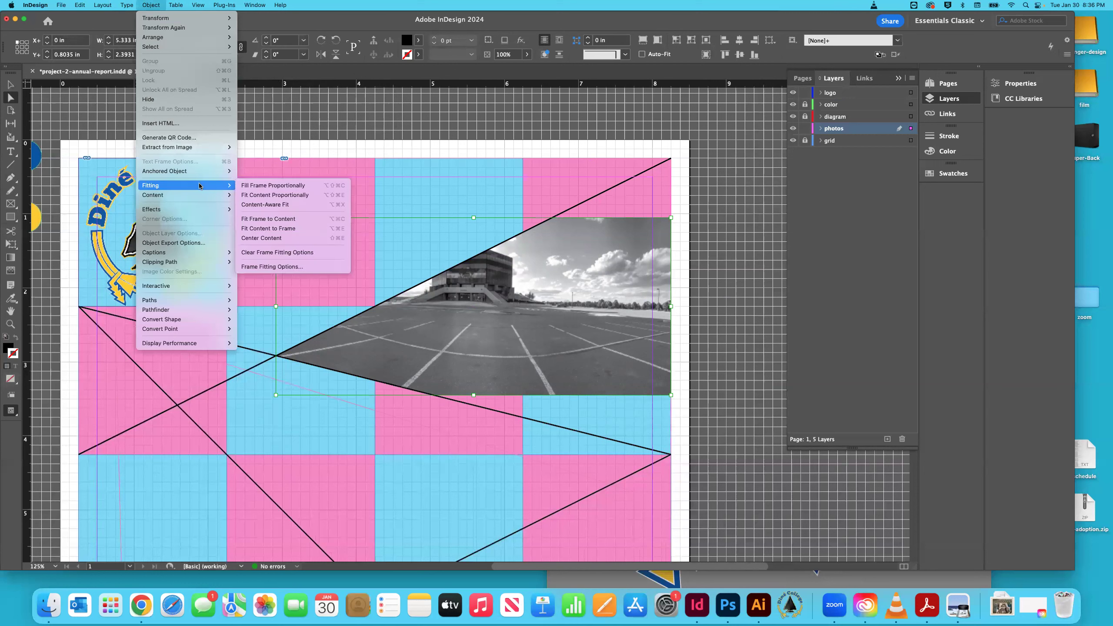
pyautogui.click(258, 185)
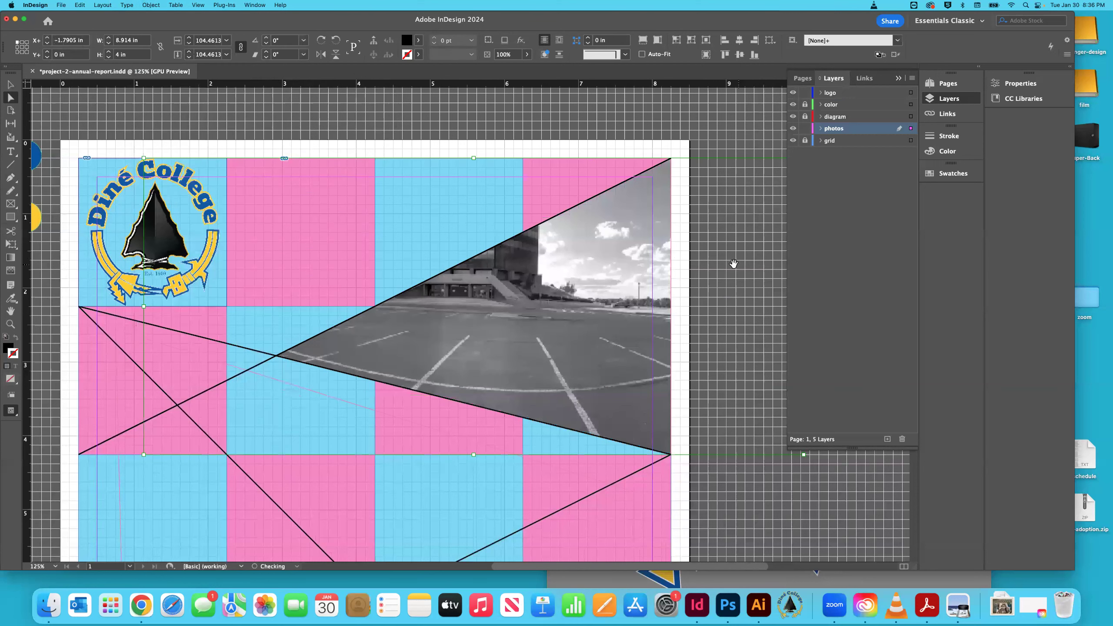
pyautogui.moveTo(738, 264); pyautogui.dragTo(594, 275)
pyautogui.press('Escape')
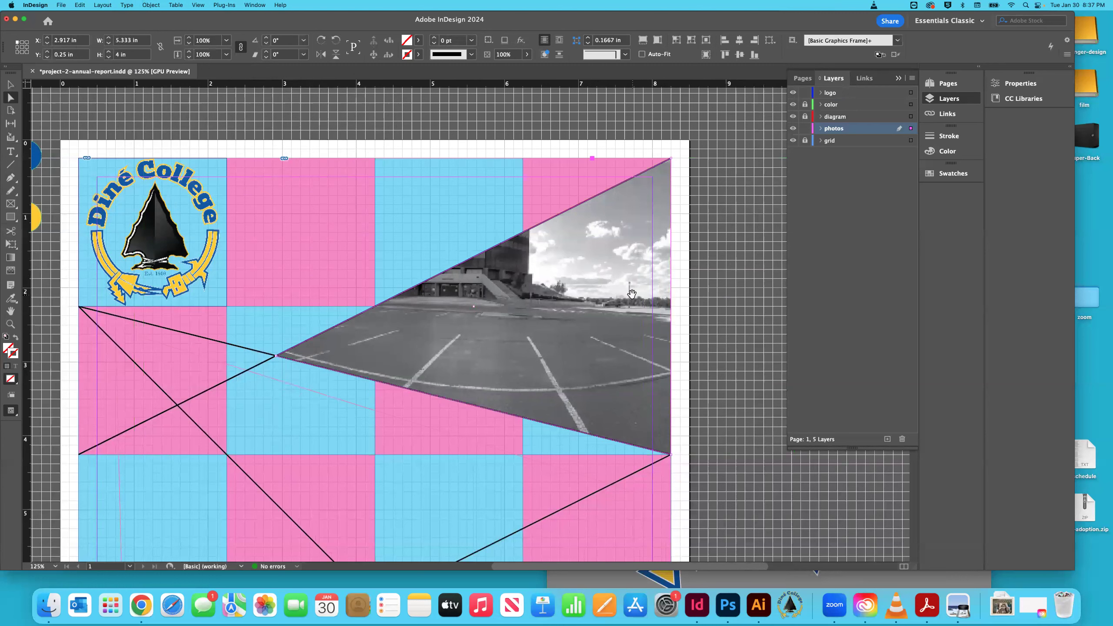
pyautogui.hotkey('shift', 'Down')
pyautogui.hotkey('shift', 'Down')
pyautogui.hotkey('shift', 'Down')
pyautogui.hotkey('shift', 'Up')
pyautogui.hotkey('shift', 'Up')
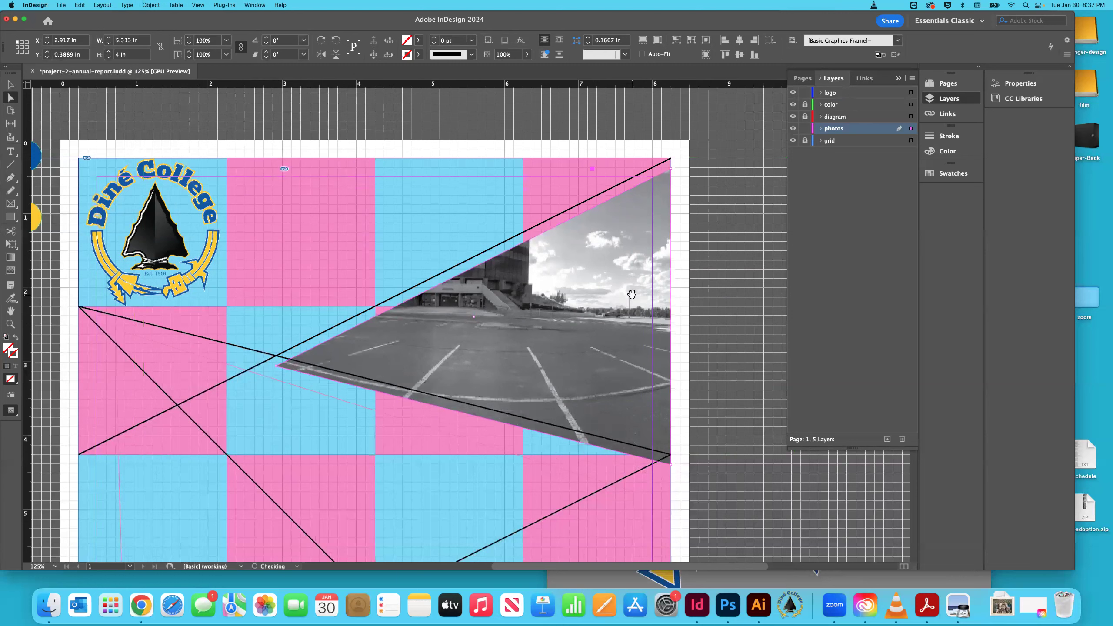
pyautogui.hotkey('shift', 'Up')
# Step: Reposition the photo inside the triangular frame to X+ -0.8059 in, Y+ -0.1489 in, keeping the frame in place, and deselect it
pyautogui.click(10, 84)
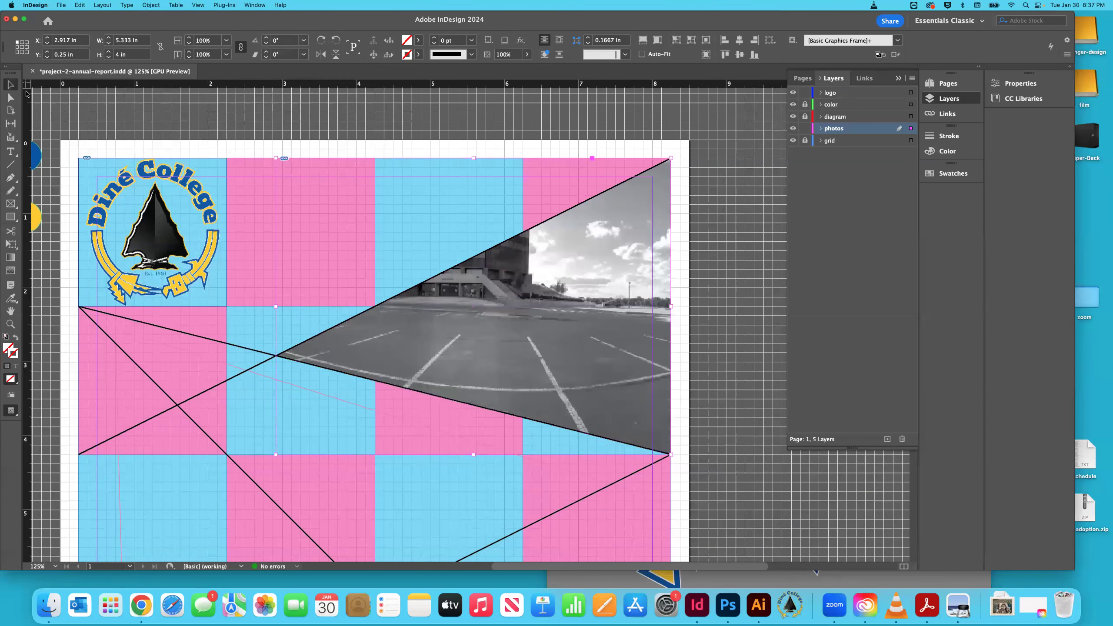
pyautogui.click(474, 306)
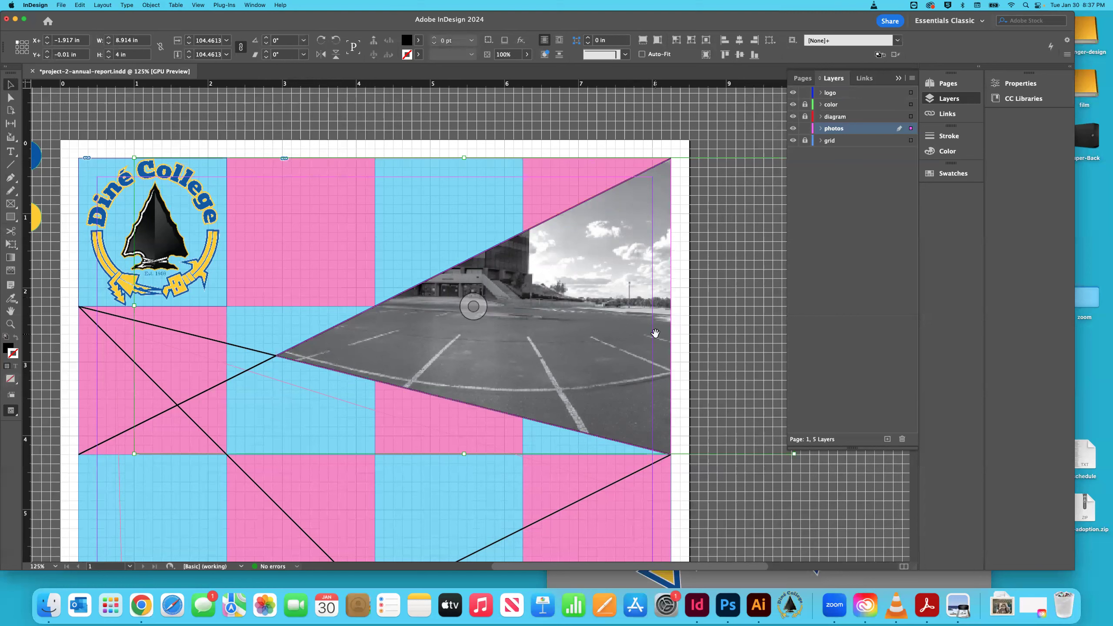
pyautogui.hotkey('shift', 'Right')
pyautogui.hotkey('shift', 'Right')
pyautogui.hotkey('shift', 'Right')
pyautogui.hotkey('shift', 'Right')
pyautogui.hotkey('shift', 'Right')
pyautogui.hotkey('shift', 'Right')
pyautogui.hotkey('shift', 'Down')
pyautogui.hotkey('shift', 'Down')
pyautogui.hotkey('shift', 'Down')
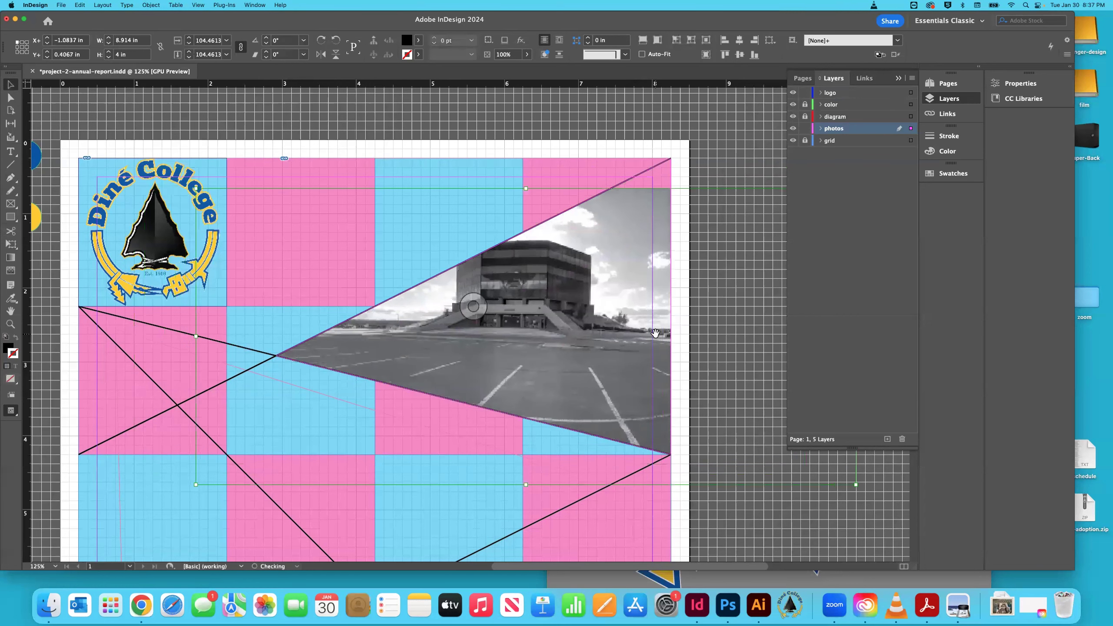
pyautogui.hotkey('shift', 'Right')
pyautogui.hotkey('shift', 'Right')
pyautogui.hotkey('shift', 'Up')
pyautogui.hotkey('shift', 'Up')
pyautogui.hotkey('shift', 'Up')
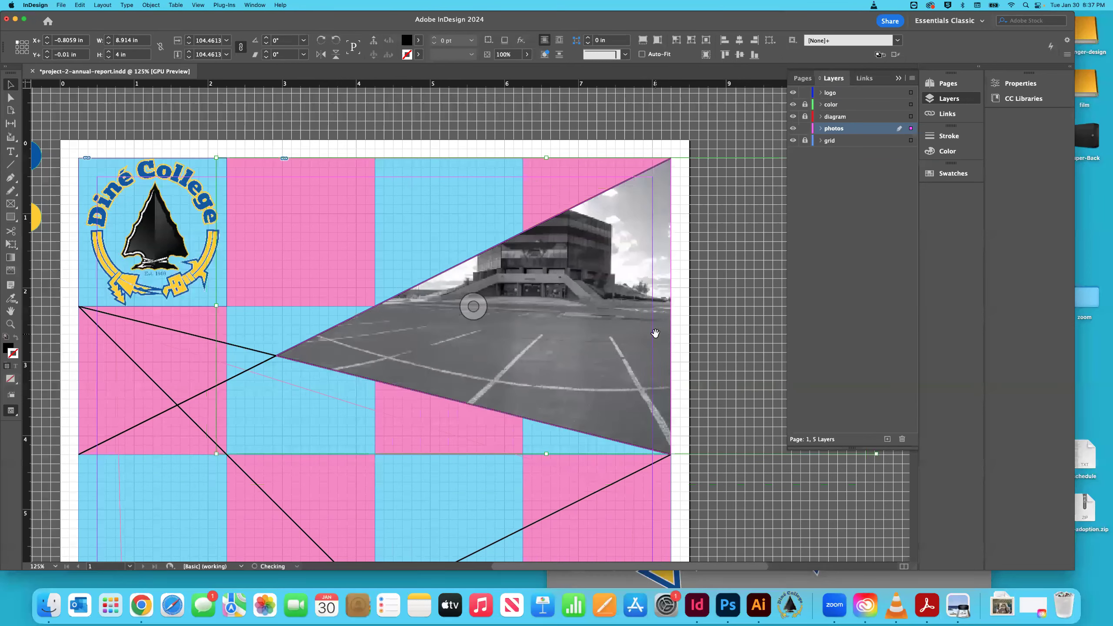
pyautogui.hotkey('shift', 'Up')
pyautogui.click(698, 327)
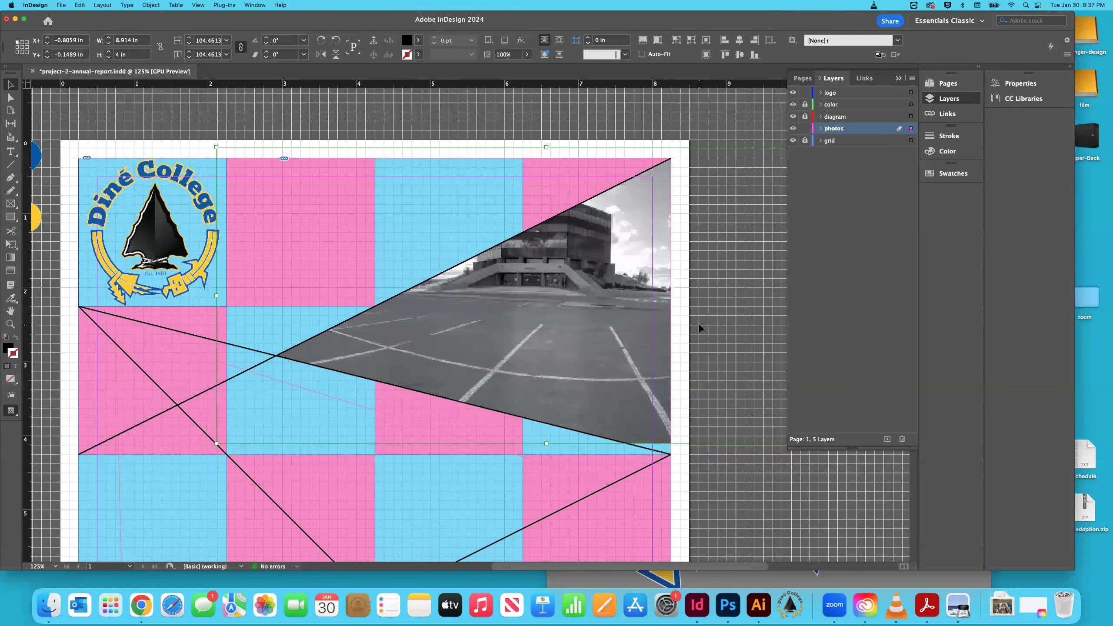
# Step: Move the large lower frame's upper-left, upper-right and lower-right corners onto the diagonals' ends, the lower-right one at X 8.25 in, Y 10.25 in
pyautogui.scroll(-5, 553, 266)
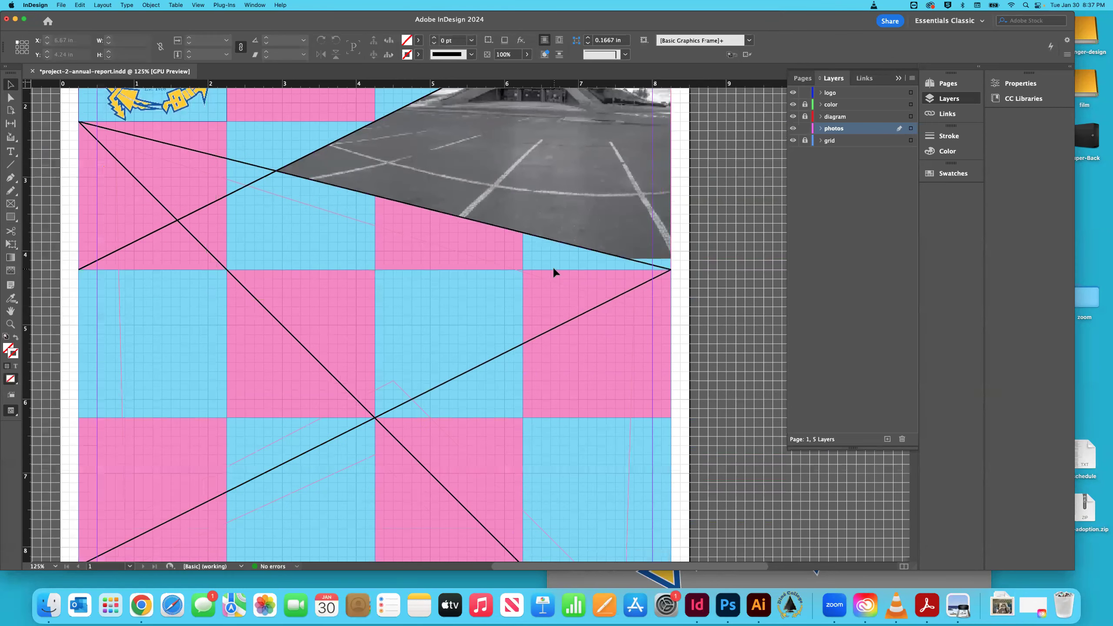
pyautogui.hscroll(-2, 561, 265)
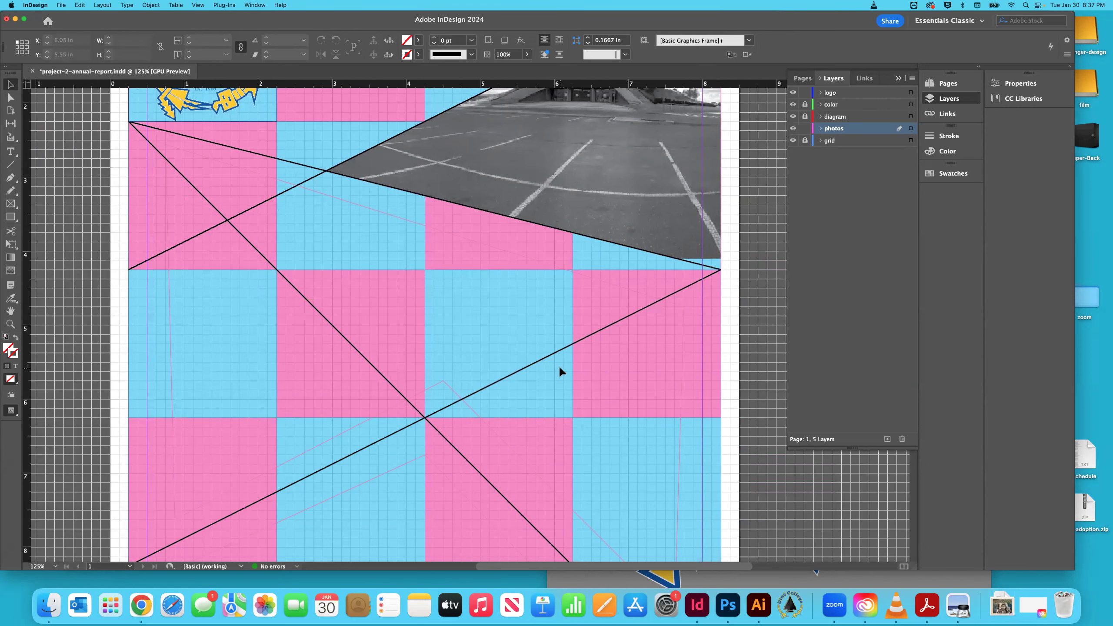
pyautogui.scroll(-1, 561, 370)
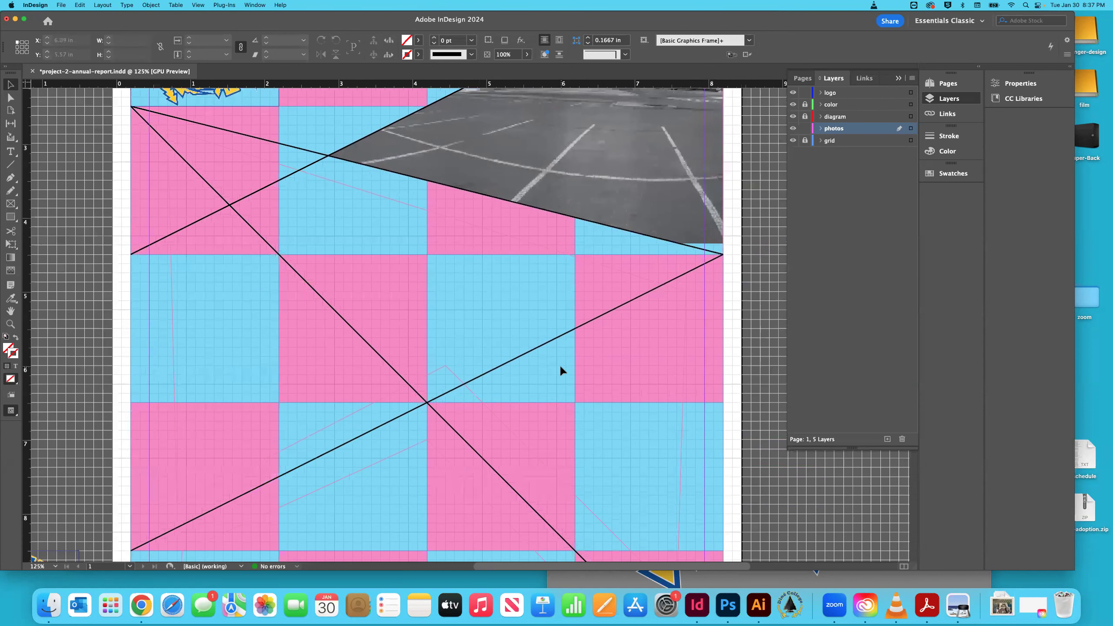
pyautogui.scroll(-2, 438, 345)
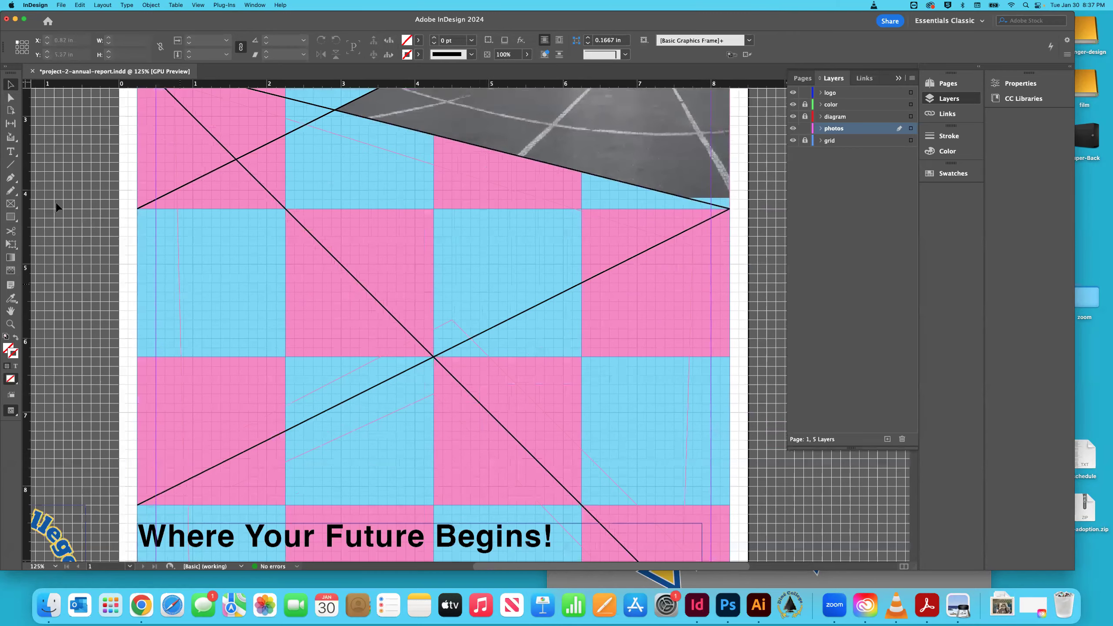
pyautogui.scroll(3, 56, 207)
pyautogui.click(11, 97)
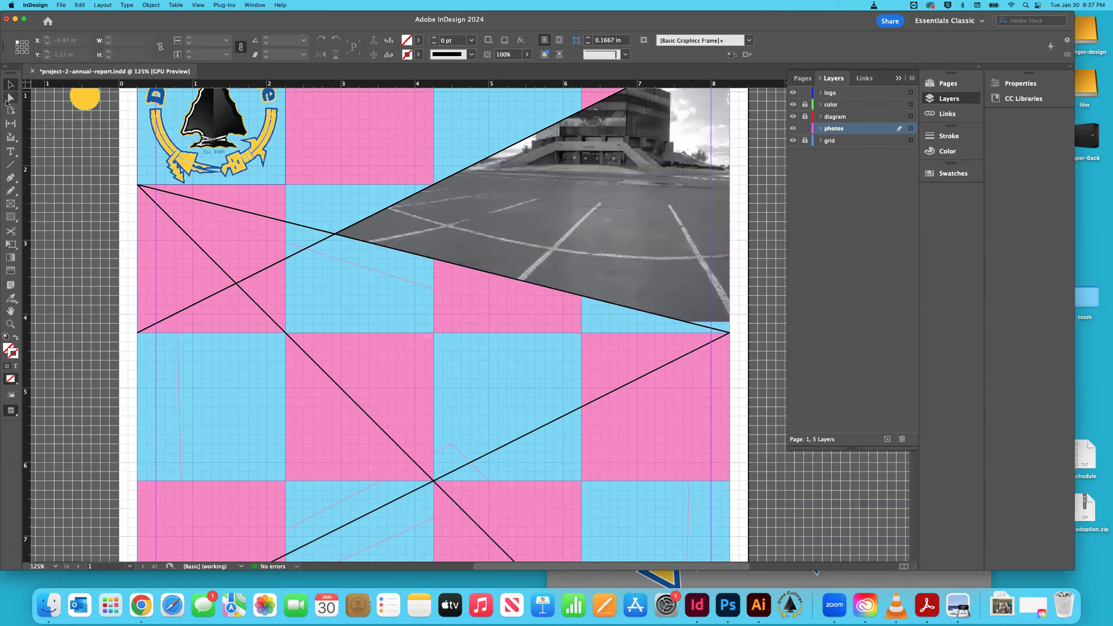
pyautogui.click(215, 220)
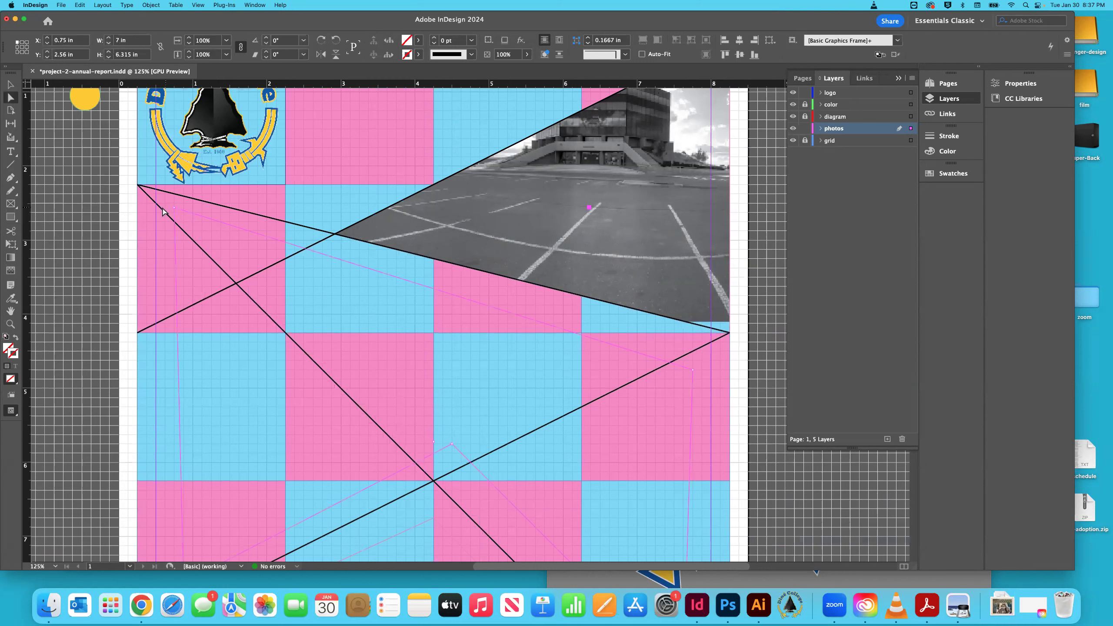
pyautogui.moveTo(174, 208); pyautogui.dragTo(138, 185)
pyautogui.moveTo(694, 371); pyautogui.dragTo(729, 437)
pyautogui.scroll(-10, 689, 351)
pyautogui.scroll(2, 594, 375)
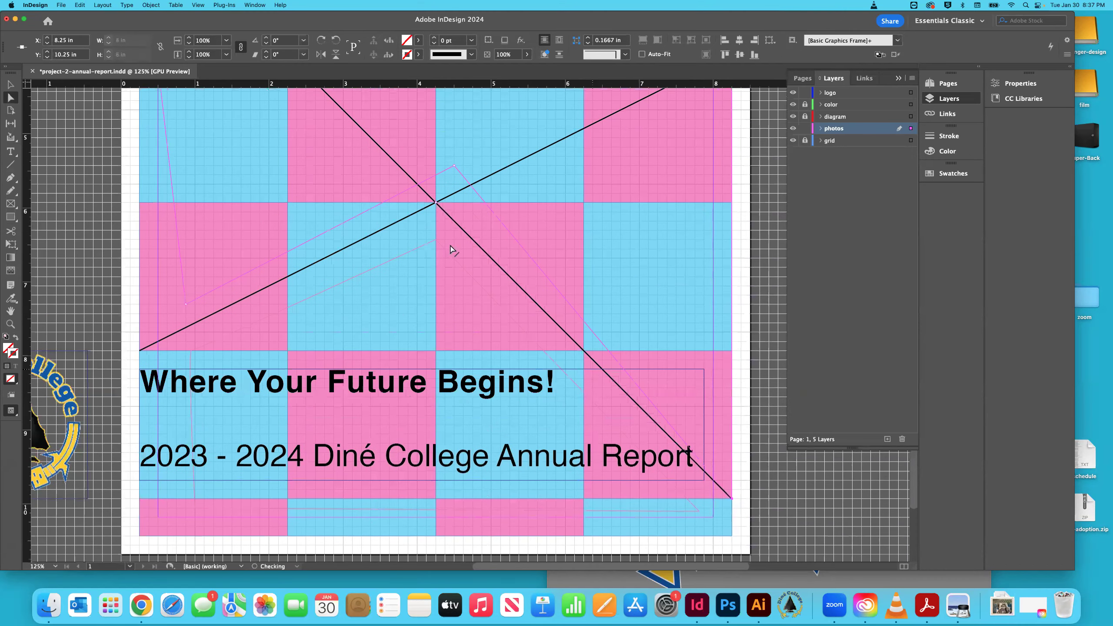
# Step: Place the large frame's inner corner on the crossing at X 4.25 in, Y 6.25 in, and its lower-left corner on the diagonal's left end
pyautogui.scroll(2, 454, 249)
pyautogui.click(436, 282)
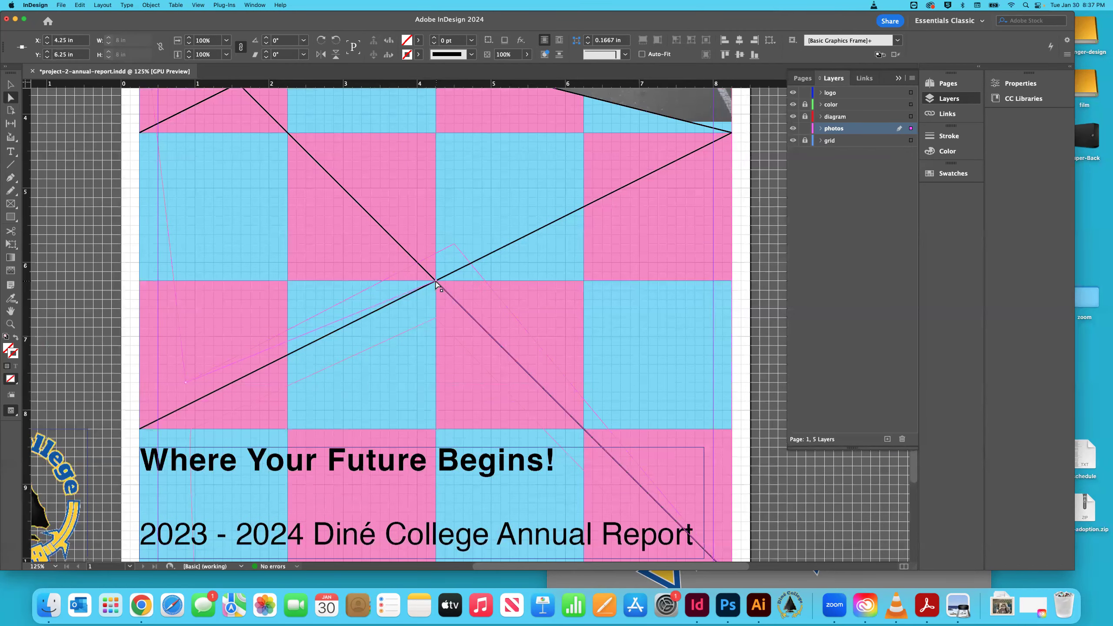
pyautogui.hscroll(-3, 436, 282)
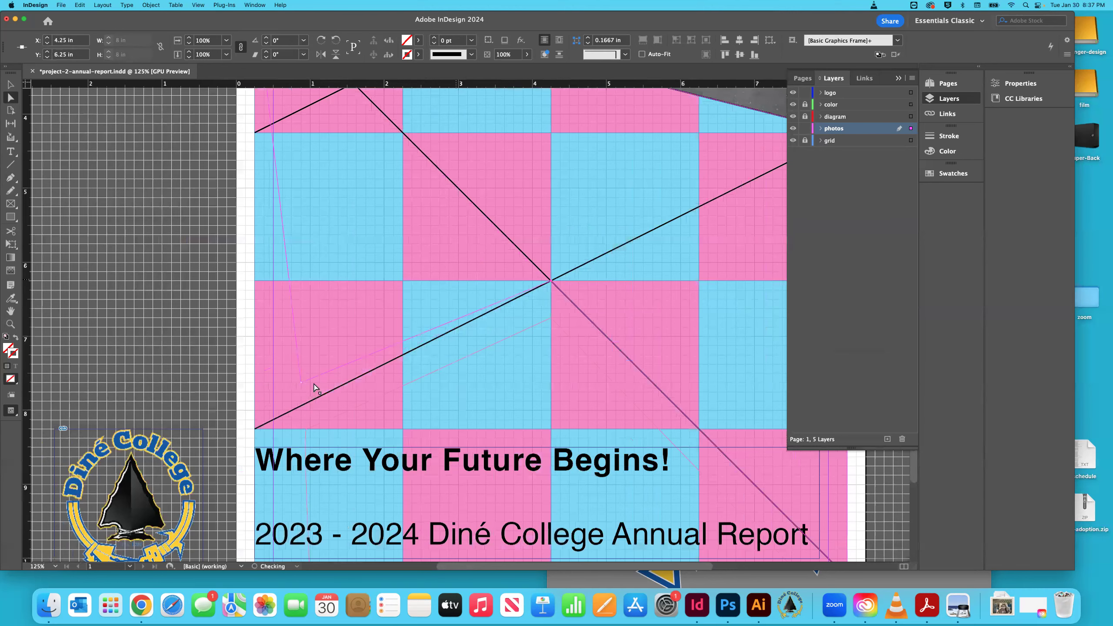
pyautogui.hscroll(-1, 314, 387)
pyautogui.click(215, 392)
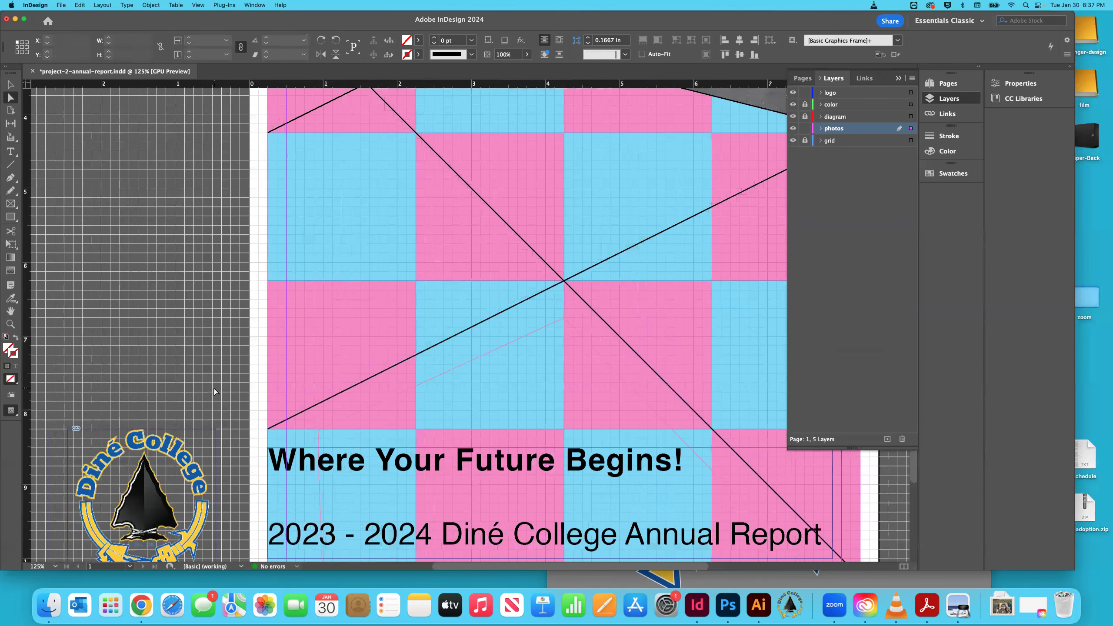
# Step: Select the large lower frame and place IMG_0390 copy.jpg from the campus-student-images folder into it
pyautogui.press('v')
pyautogui.scroll(3, 289, 388)
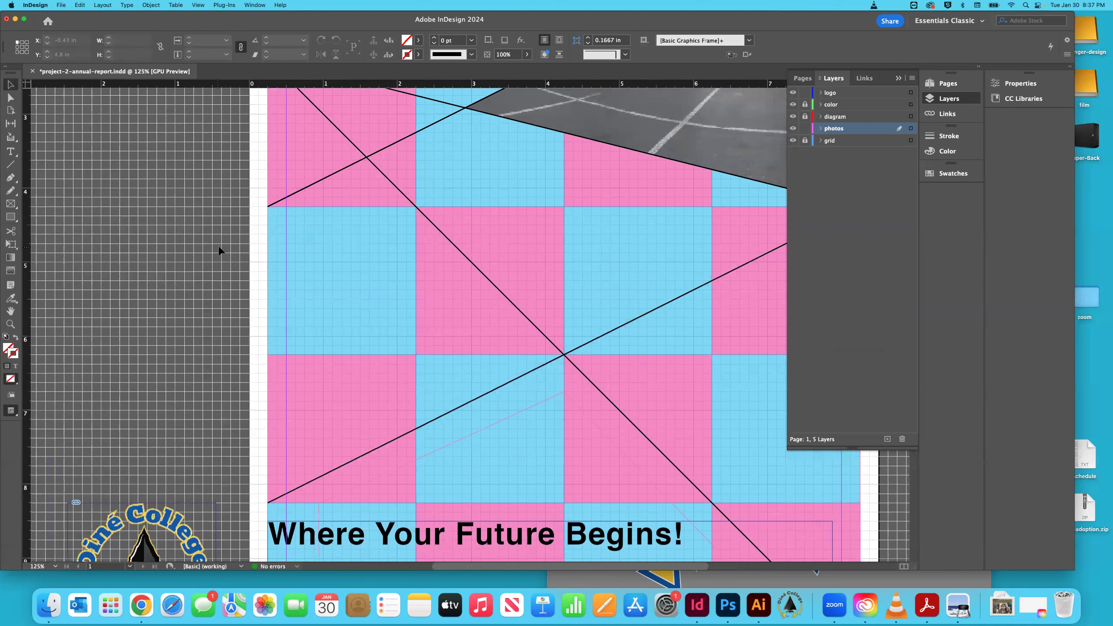
pyautogui.click(278, 265)
pyautogui.press('super+d')
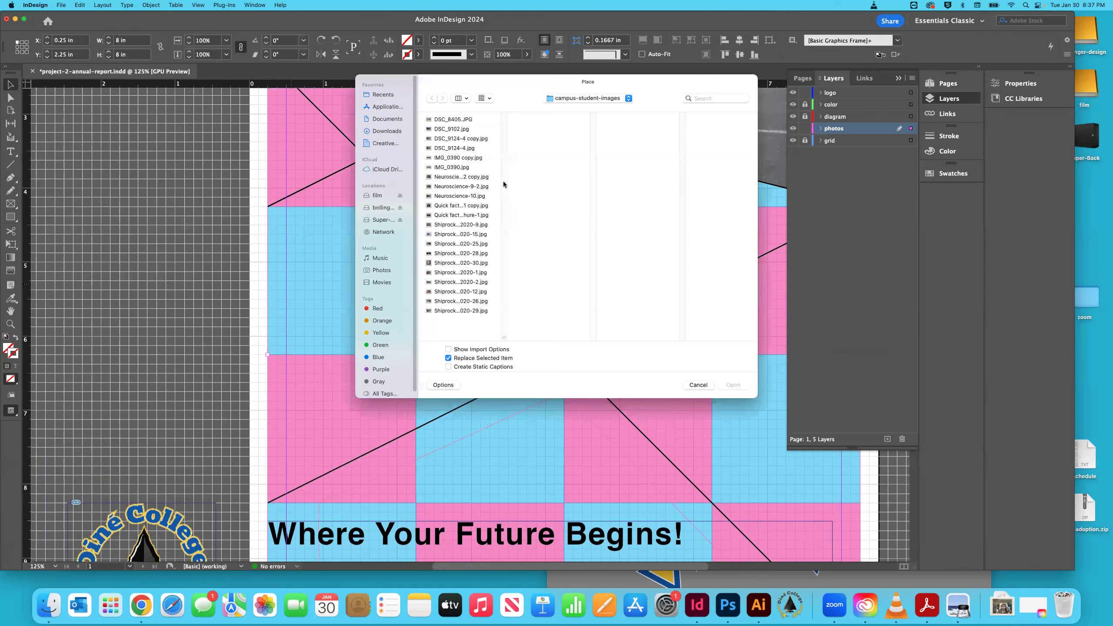
pyautogui.click(454, 139)
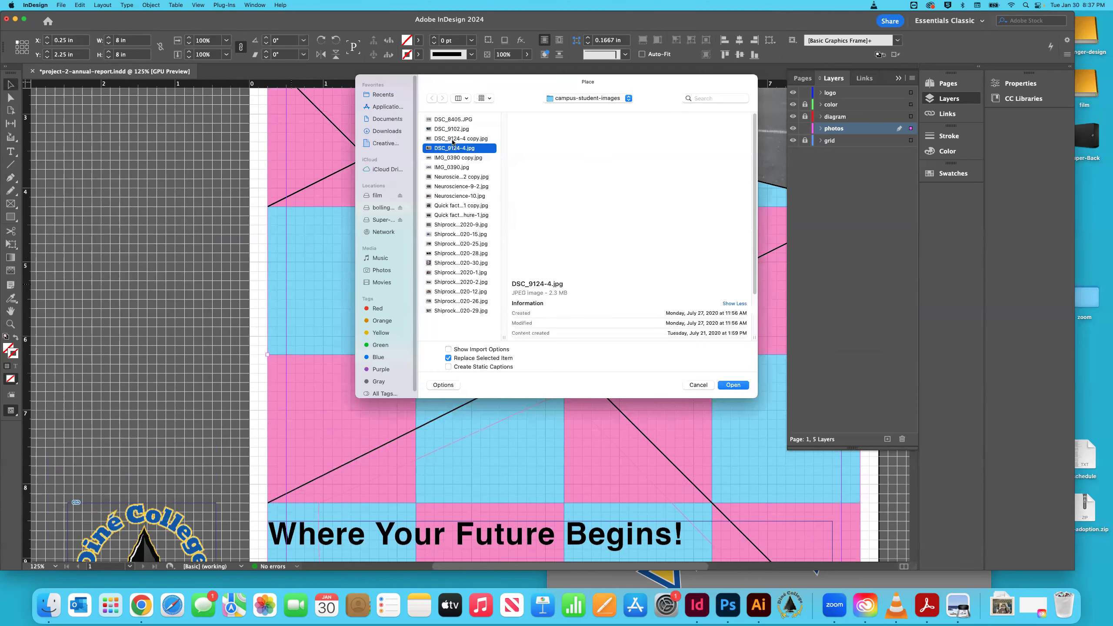
pyautogui.click(444, 158)
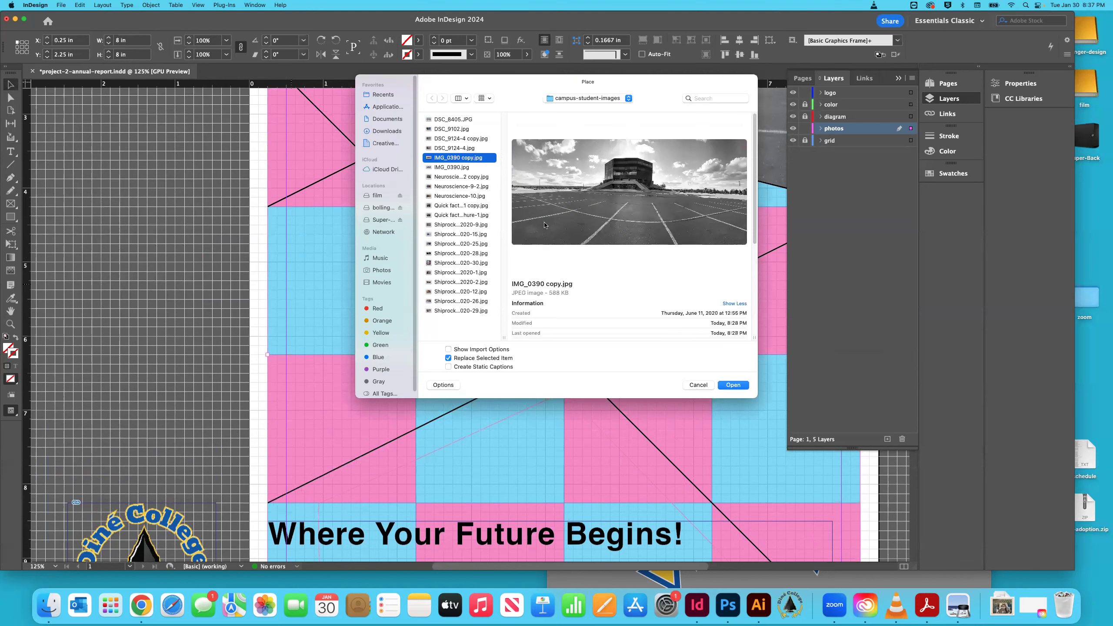
pyautogui.click(742, 387)
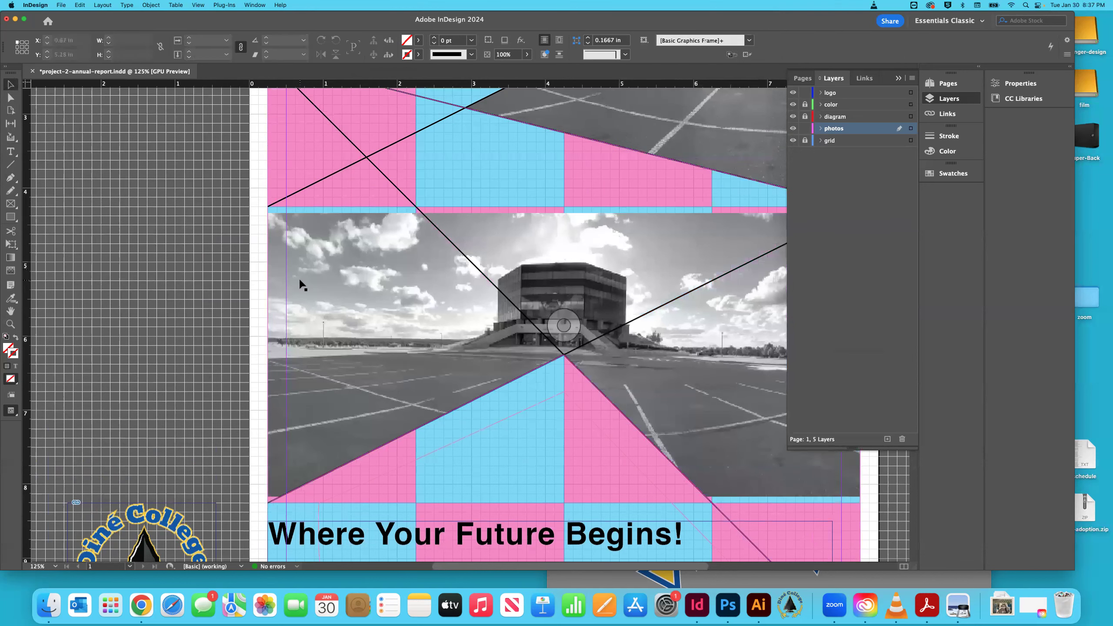
# Step: Fill the large lower frame proportionally with its photo and deselect it
pyautogui.click(151, 5)
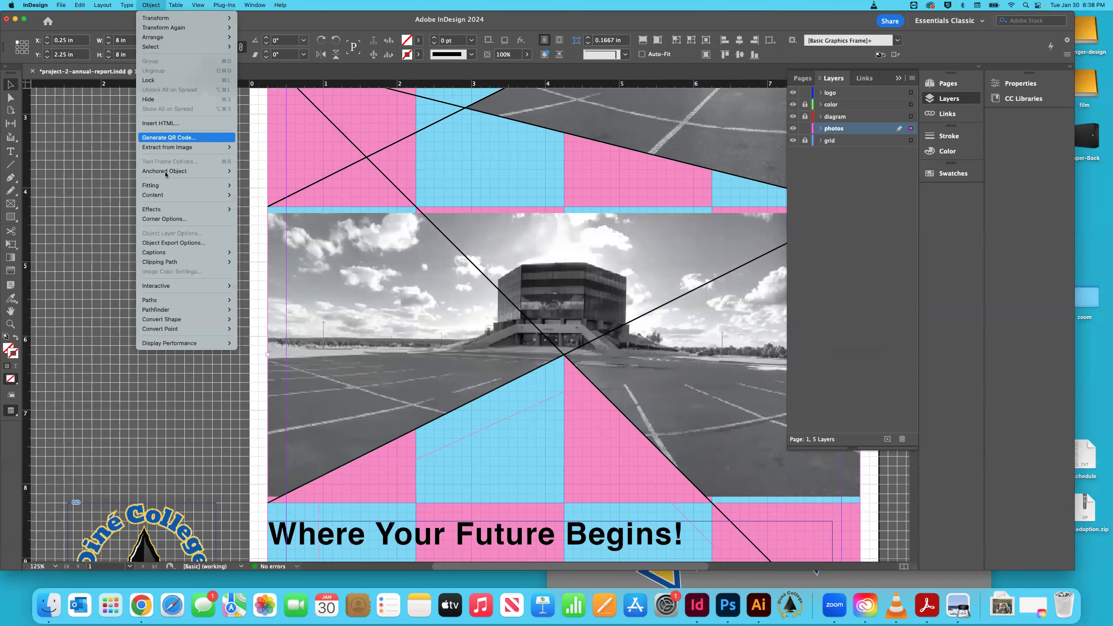
pyautogui.moveTo(162, 186)
pyautogui.click(268, 184)
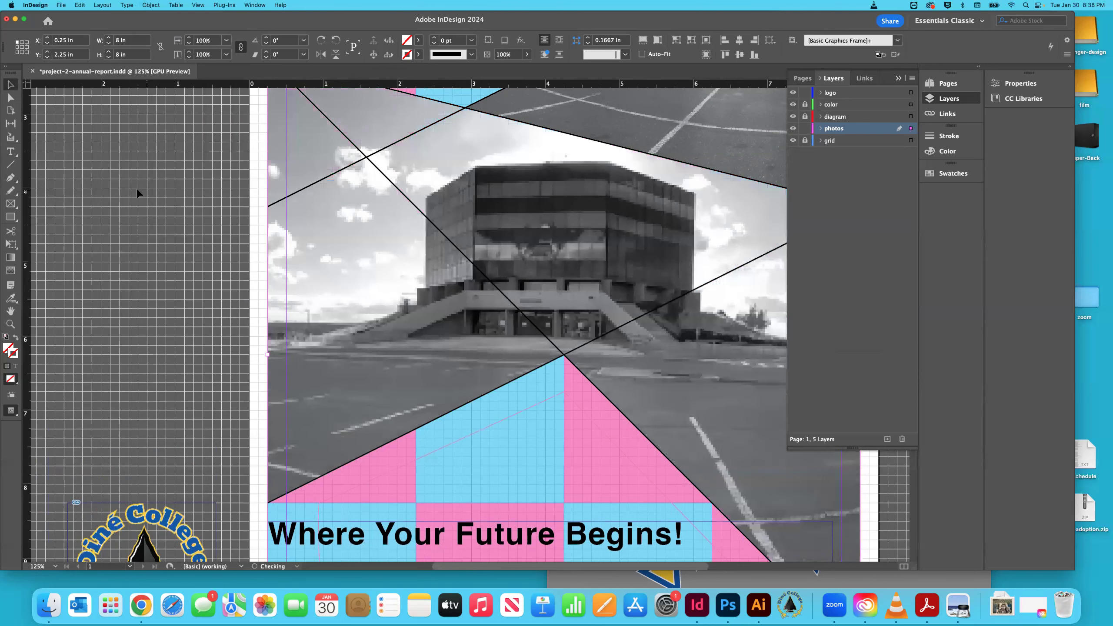
pyautogui.click(137, 194)
# Step: Examine the overall cover composition and how the photos sit in the large and triangular frames
pyautogui.press('super+minus')
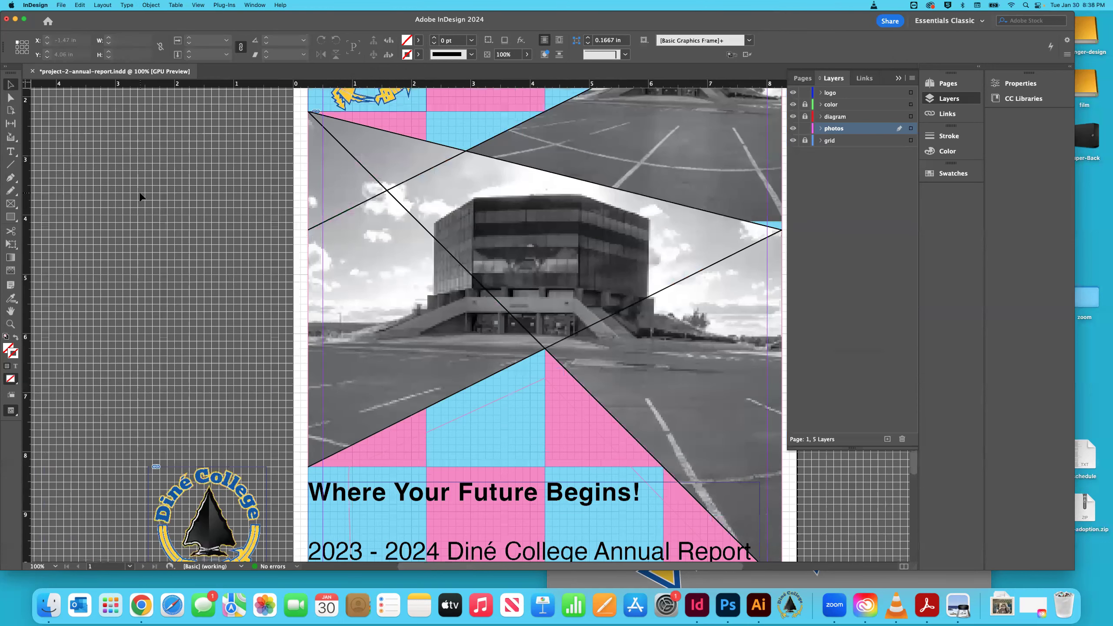
pyautogui.press('super+minus')
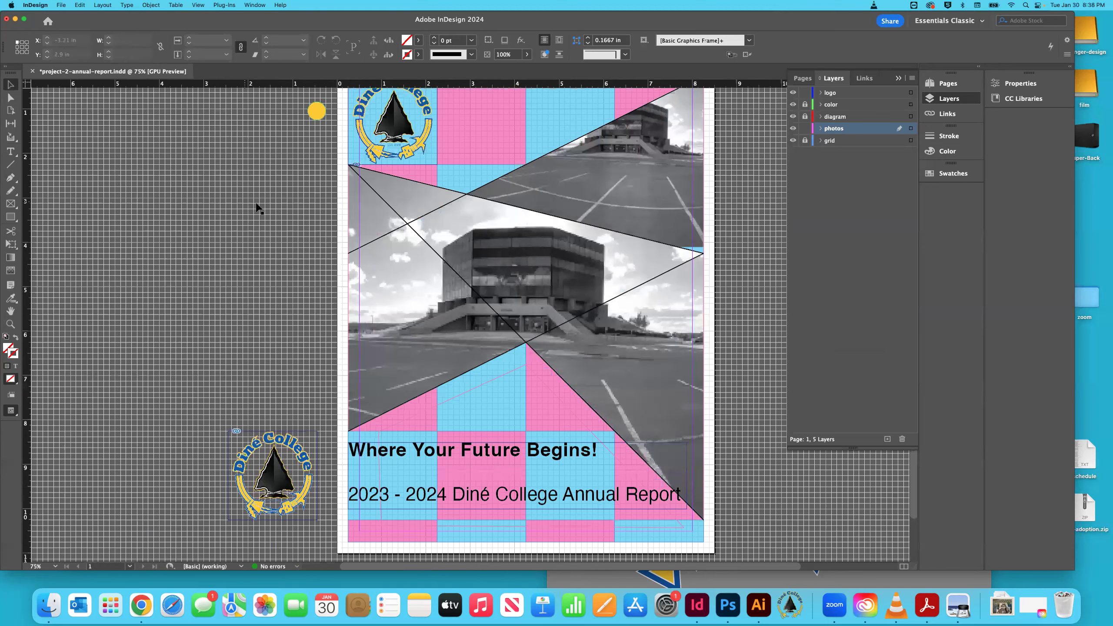
pyautogui.hscroll(5, 259, 207)
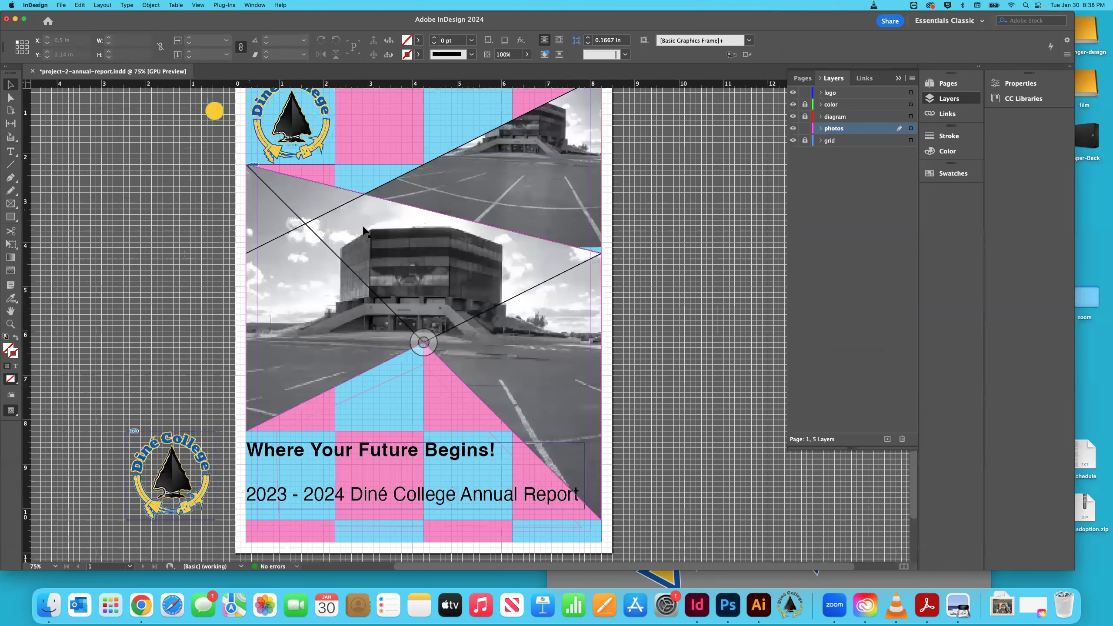
pyautogui.press('super+equal')
pyautogui.press('super+equal')
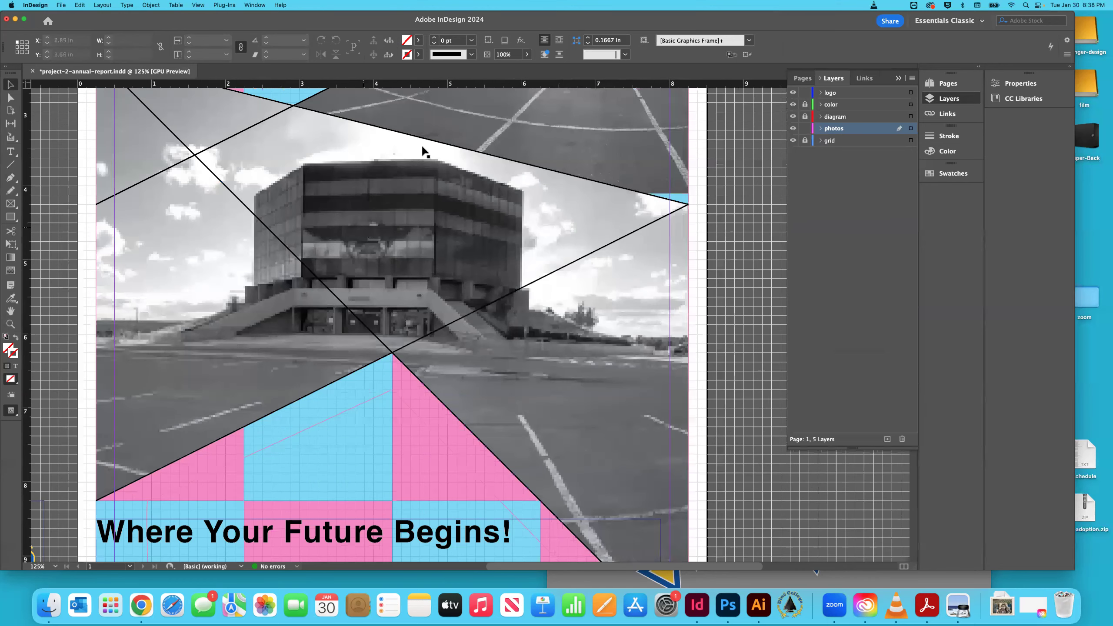
pyautogui.scroll(10, 382, 202)
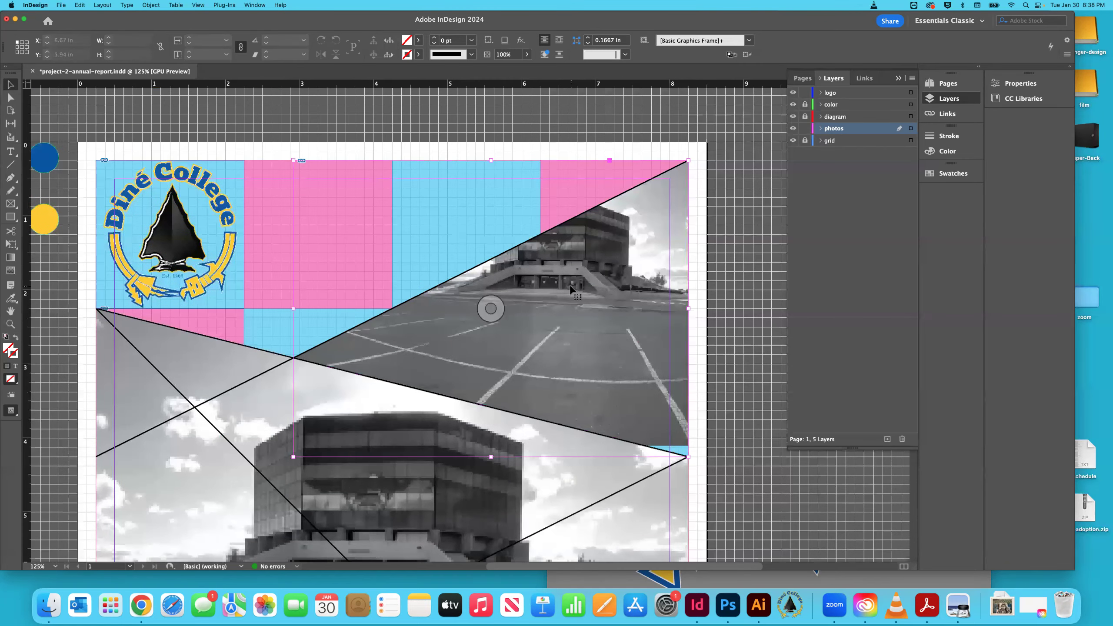
# Step: Replace the photo in the upper triangular frame with the Neuroscie...2 copy.jpg image from the campus-student-images folder
pyautogui.click(570, 290)
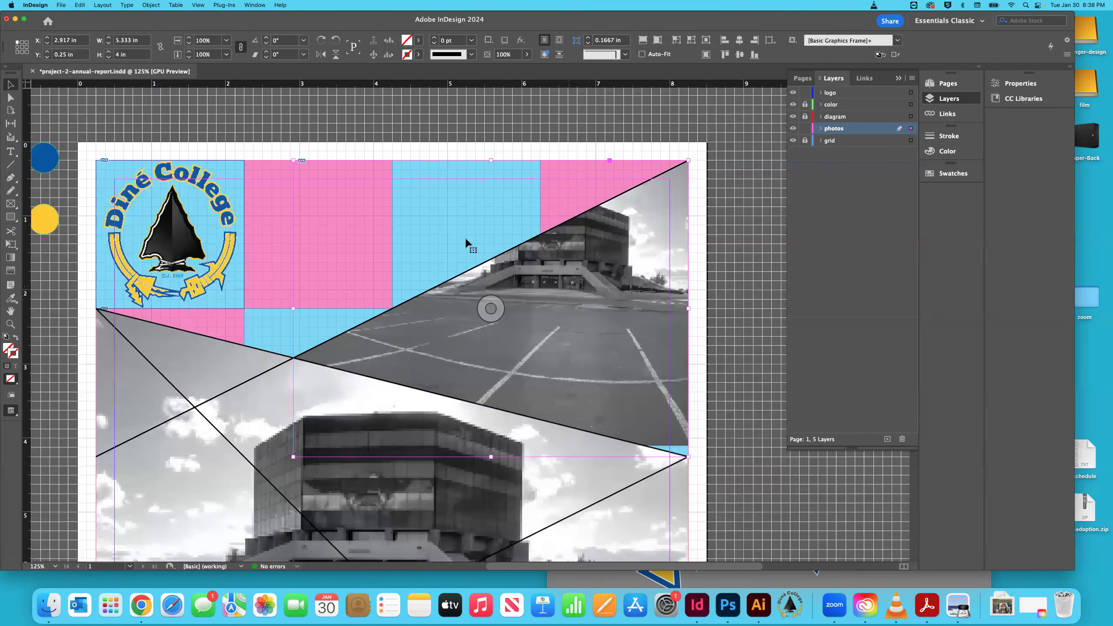
pyautogui.press('super+d')
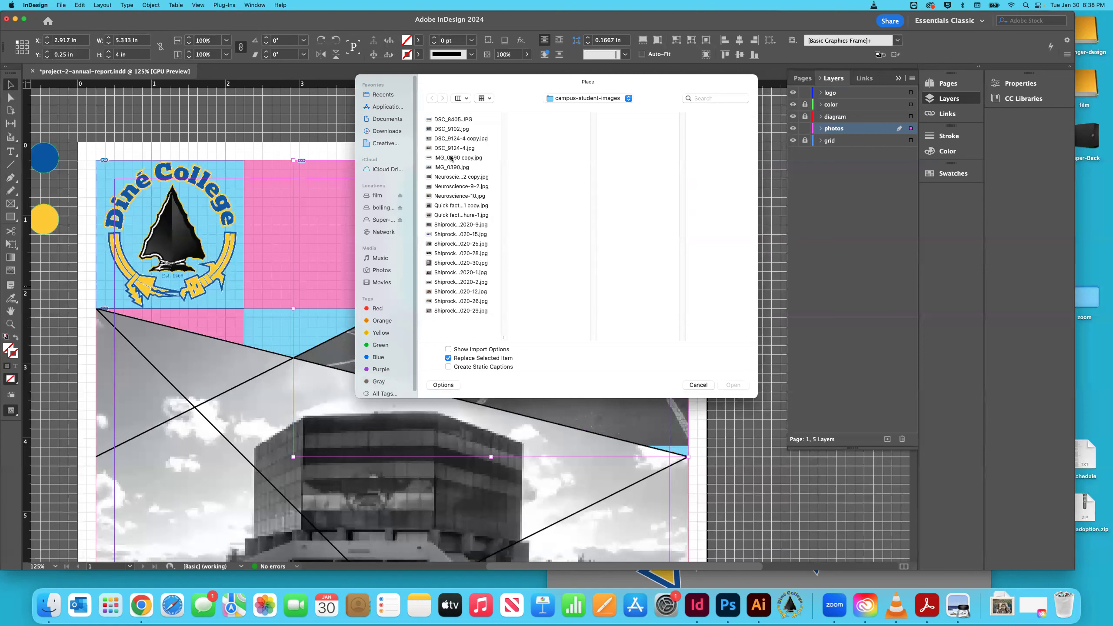
pyautogui.click(453, 139)
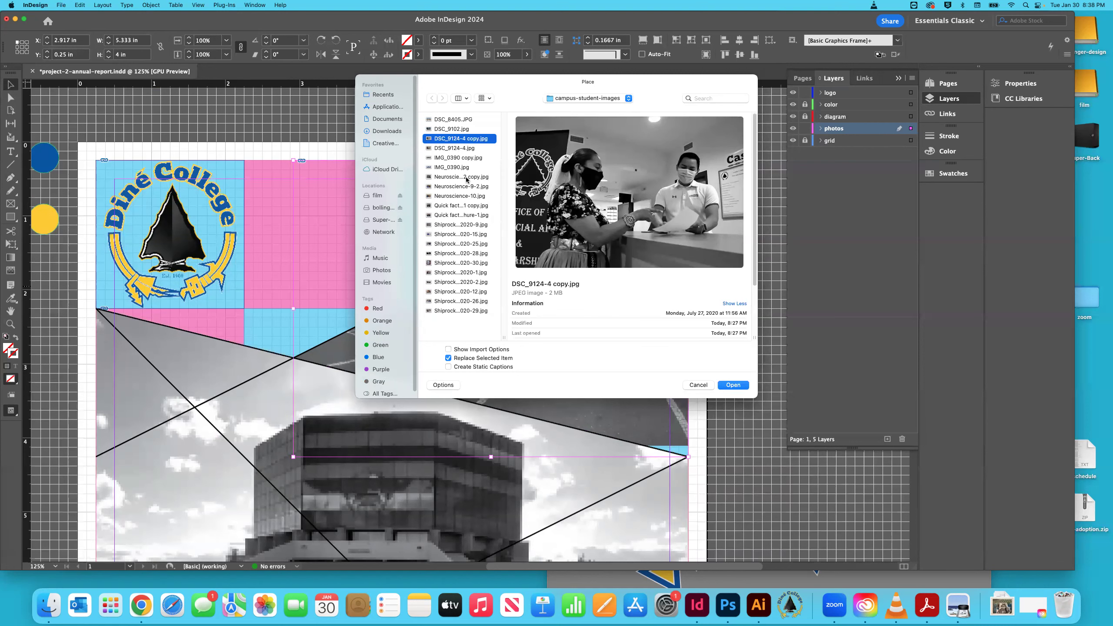
pyautogui.click(467, 177)
pyautogui.click(734, 383)
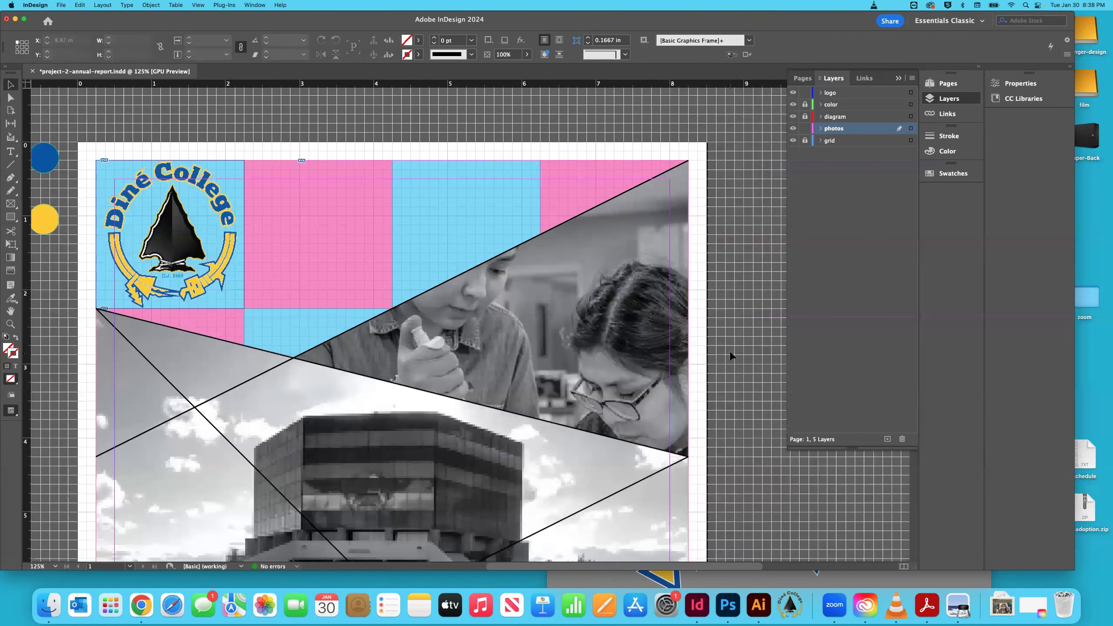
# Step: Fill the upper triangular frame proportionally with its new student photo
pyautogui.click(159, 6)
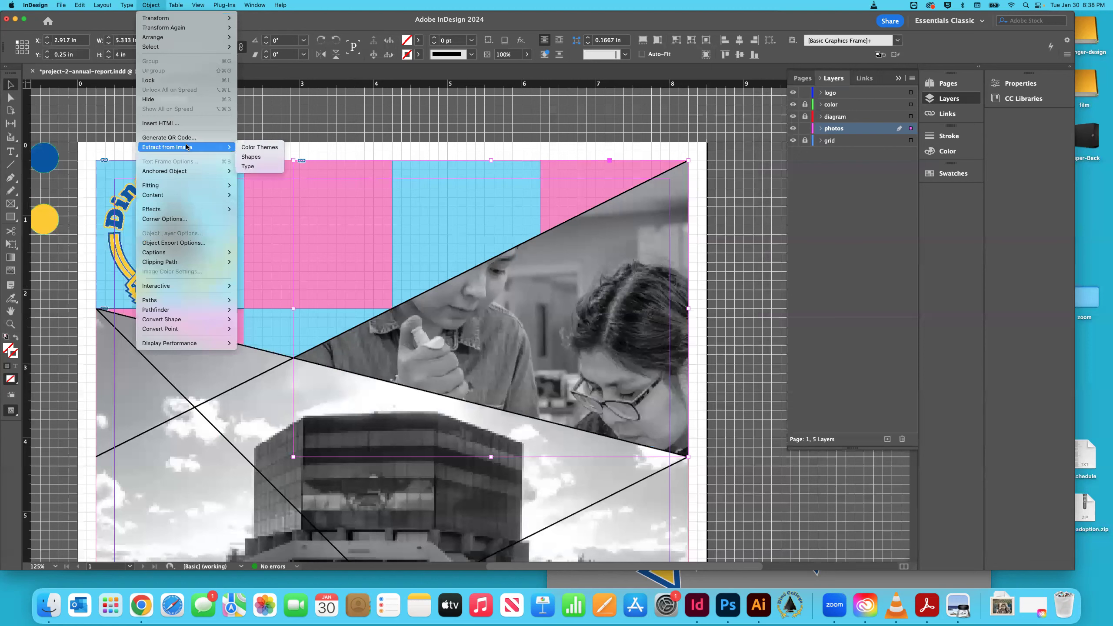
pyautogui.moveTo(189, 185)
pyautogui.click(252, 194)
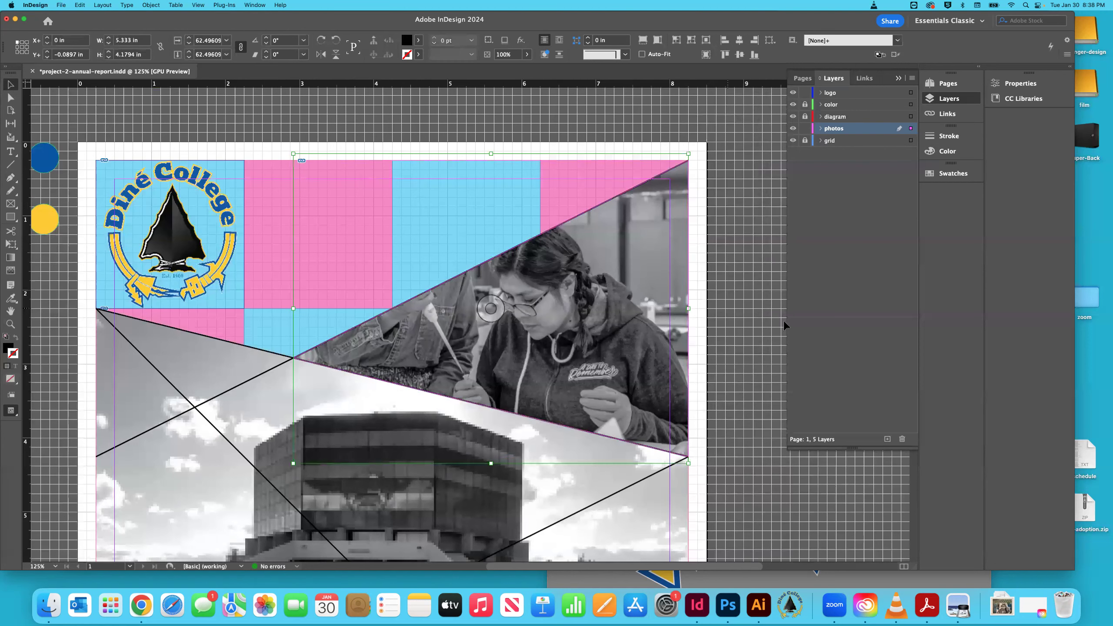
# Step: Shift the student photo down inside the upper triangular frame to a vertical content offset of about 0.6 in
pyautogui.doubleClick(621, 297)
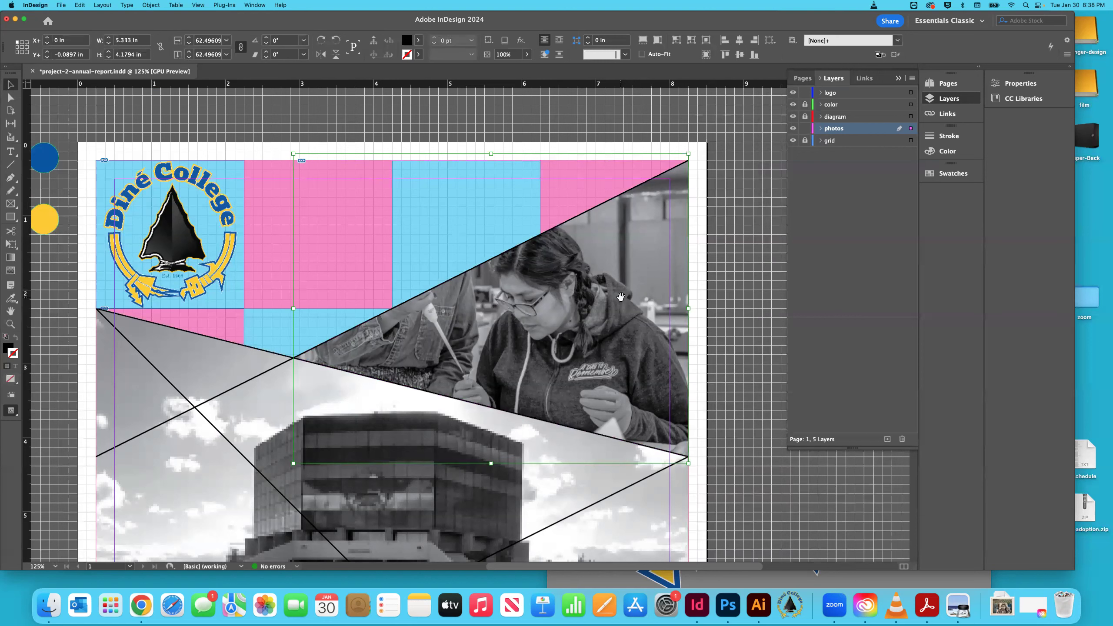
pyautogui.hotkey('shift', 'Down')
pyautogui.hotkey('shift', 'Down')
pyautogui.hotkey('shift', 'Down')
pyautogui.hotkey('shift', 'Down')
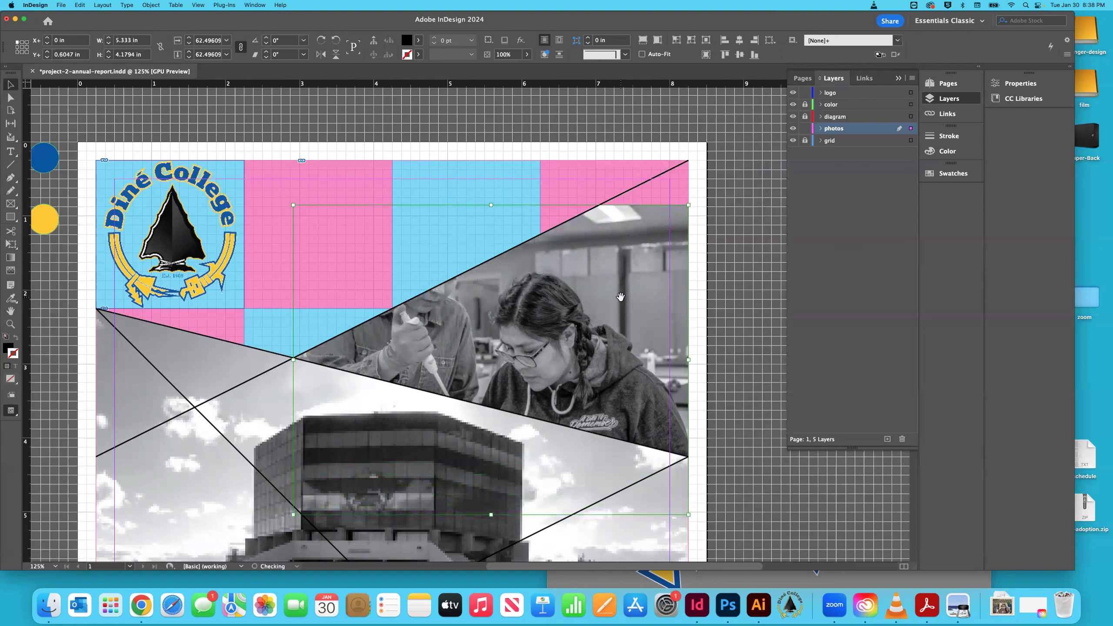
# Step: Shift the student photo vertically inside its triangular frame until its Y offset is 0.327 in
pyautogui.hotkey('shift', 'Up')
pyautogui.hotkey('shift', 'Up')
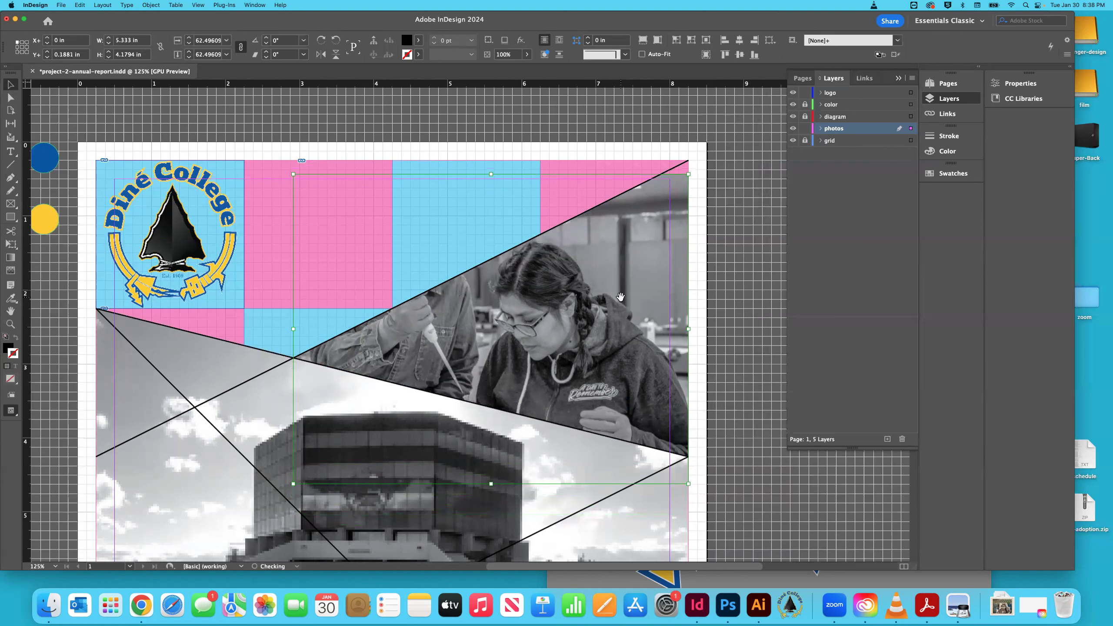
pyautogui.hotkey('shift', 'Down')
pyautogui.hotkey('shift', 'Down')
pyautogui.hotkey('shift', 'Down')
pyautogui.hotkey('shift', 'Down')
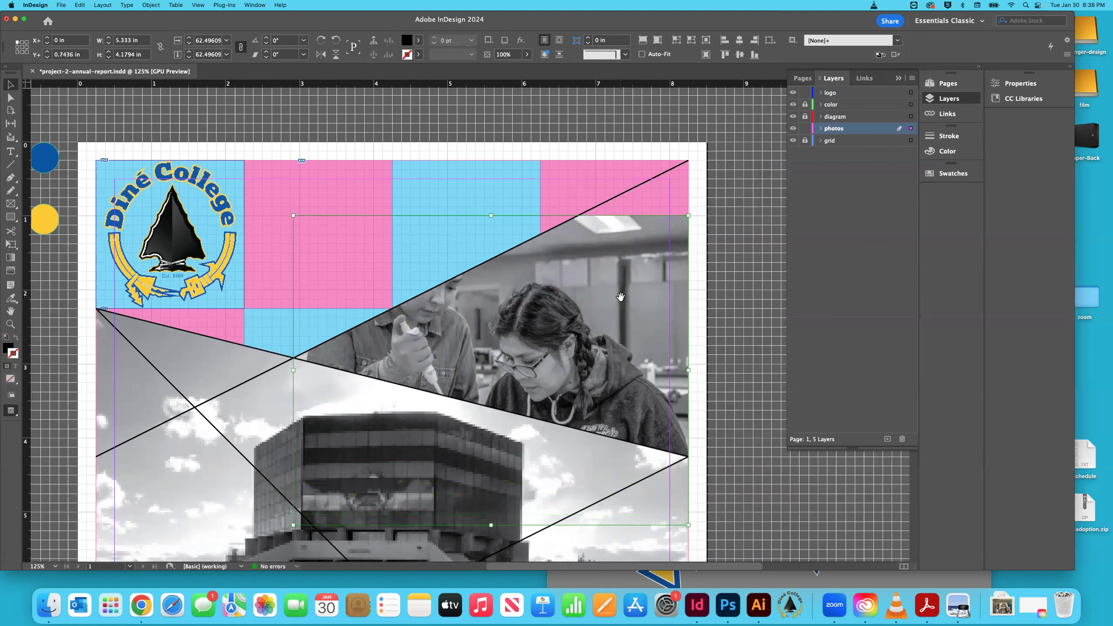
pyautogui.hotkey('shift', 'Up')
pyautogui.hotkey('shift', 'Up')
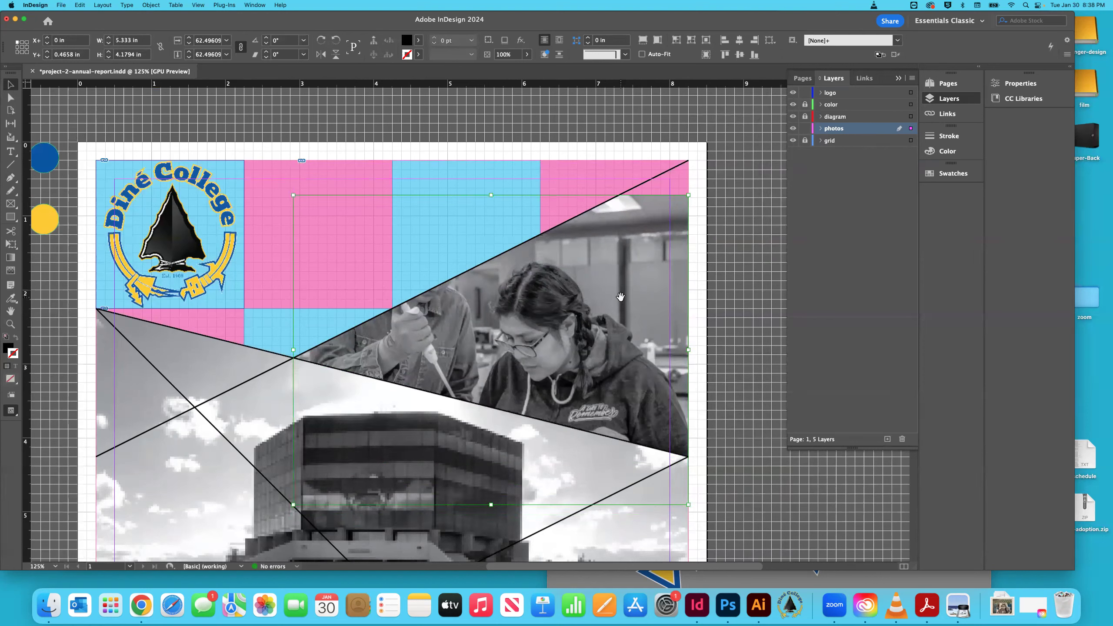
pyautogui.hotkey('shift', 'Up')
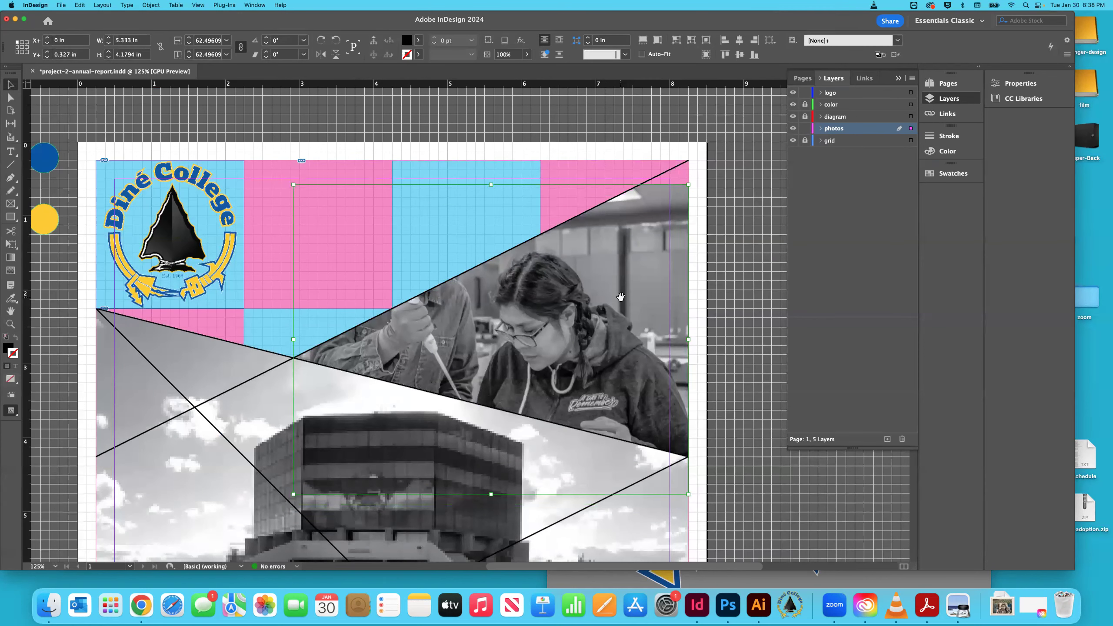
pyautogui.click(531, 208)
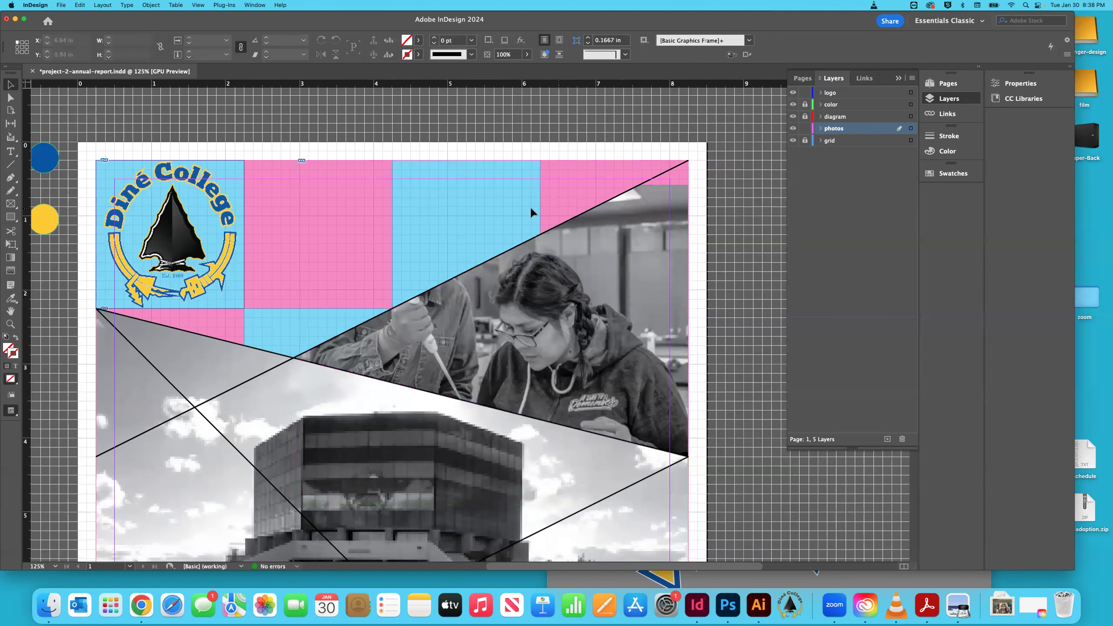
# Step: Delete the empty frame and the triangular student photo frame from the upper part of the cover
pyautogui.click(475, 160)
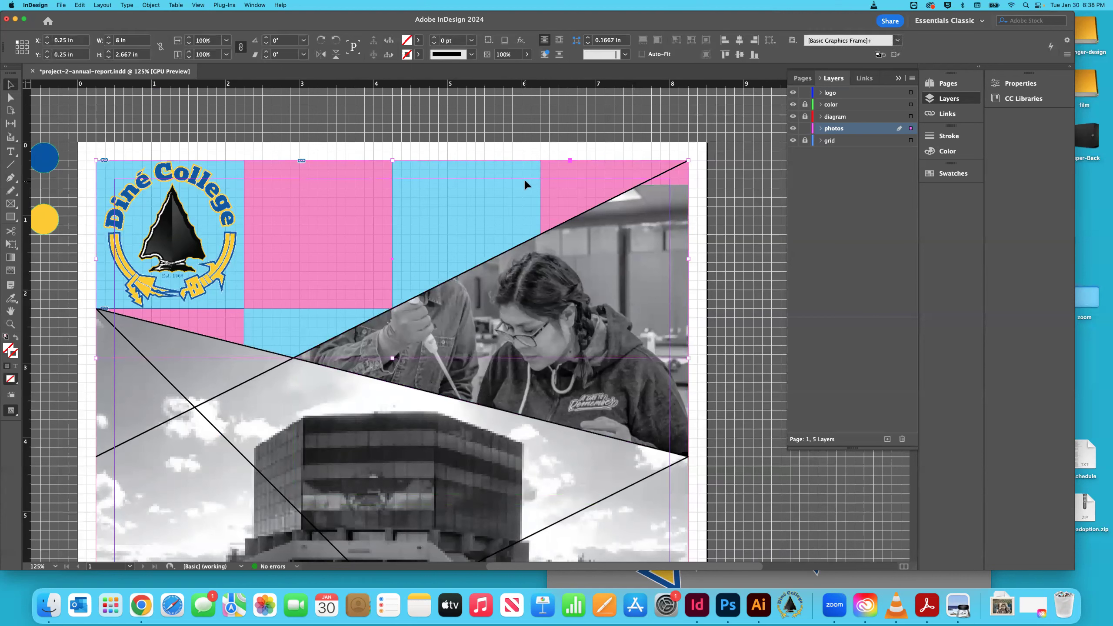
pyautogui.click(603, 208)
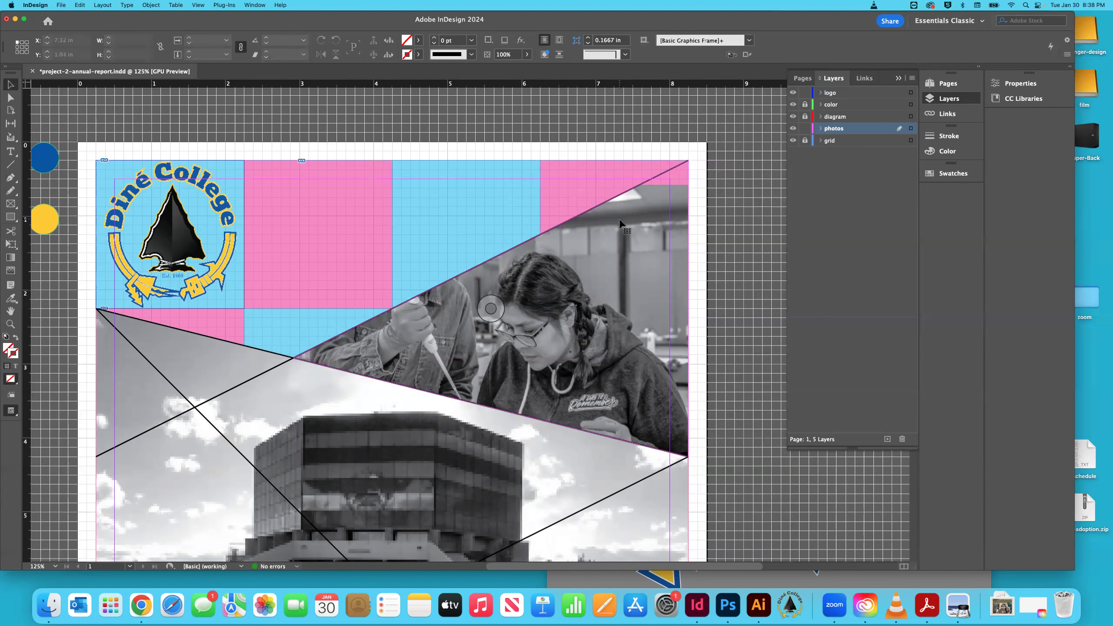
pyautogui.press('BackSpace')
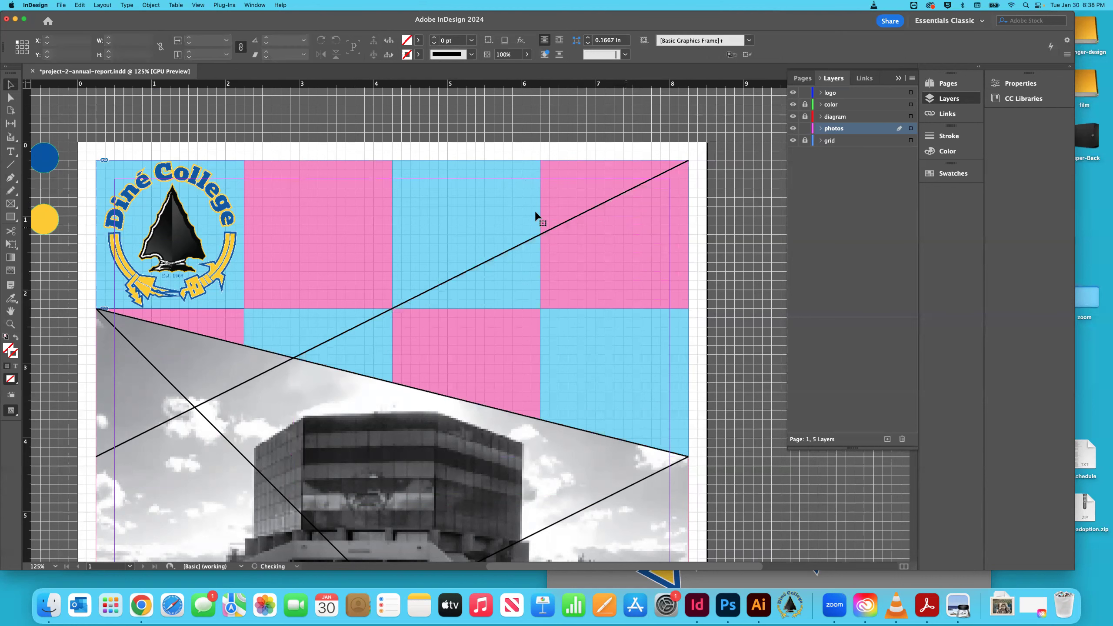
# Step: Draw a rough closed four-sided frame with the Pen tool around the area above the building photo
pyautogui.click(10, 181)
pyautogui.click(105, 151)
pyautogui.click(673, 148)
pyautogui.click(652, 420)
pyautogui.click(74, 281)
pyautogui.click(105, 151)
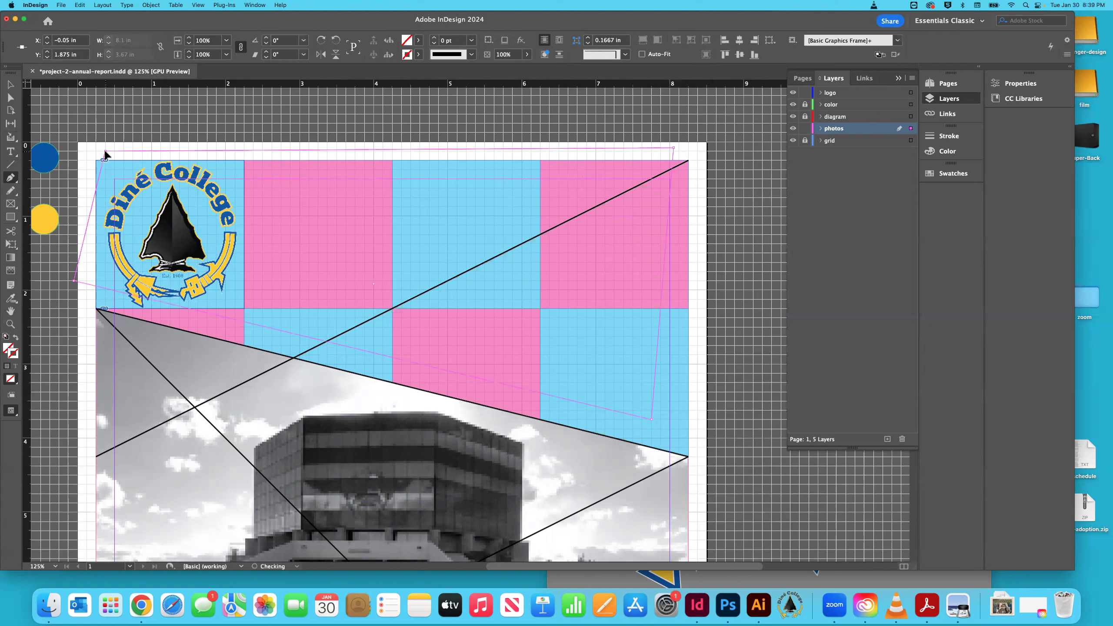
# Step: Snap the new frame's corner points to (0.25, 0.25), (0.25, 2.25), (8.25, 4.25) and (8.25, 0.25) in
pyautogui.click(11, 97)
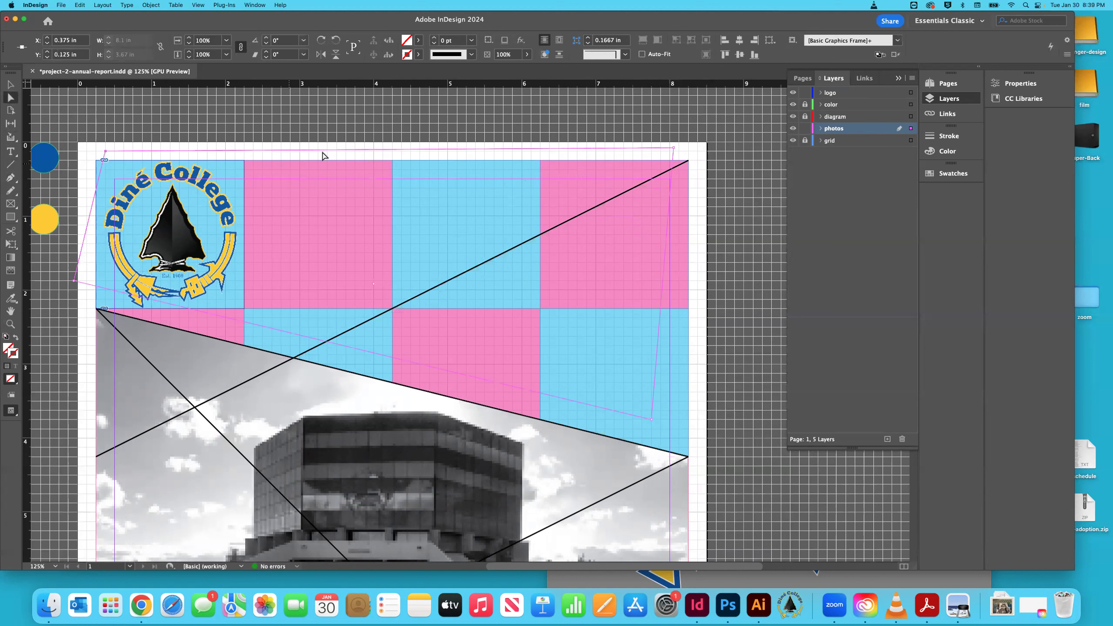
pyautogui.click(547, 181)
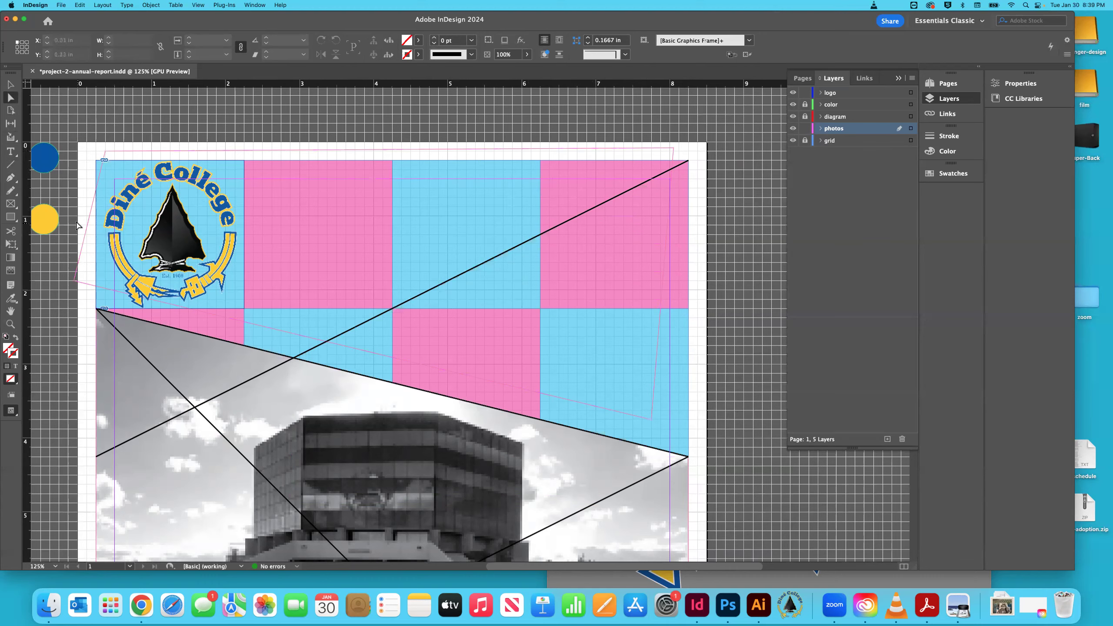
pyautogui.scroll(1, 96, 197)
pyautogui.click(103, 188)
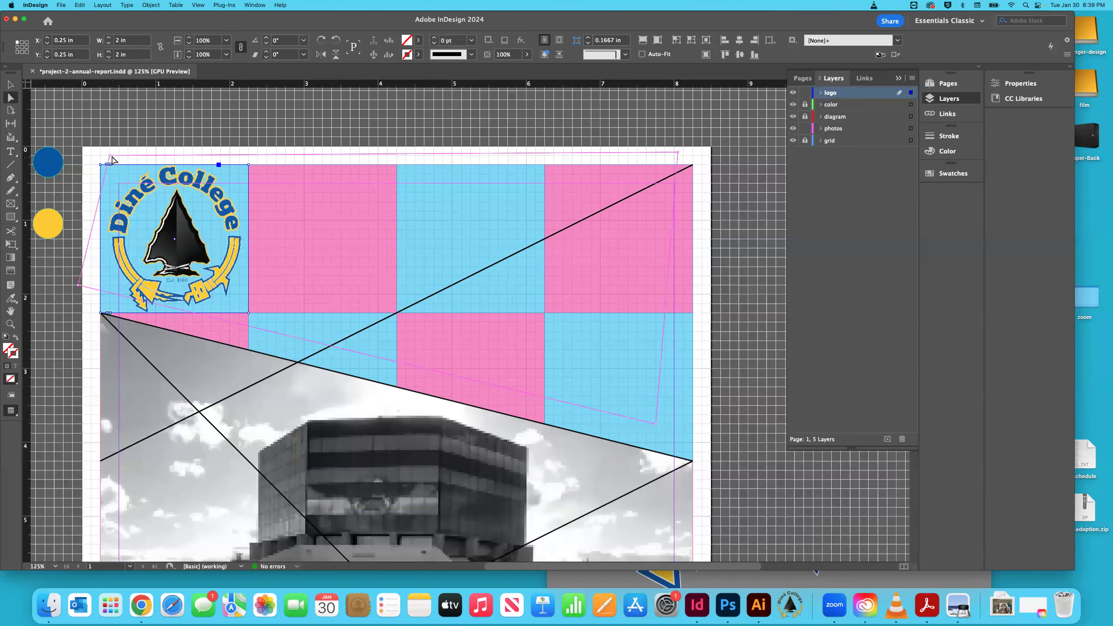
pyautogui.click(110, 157)
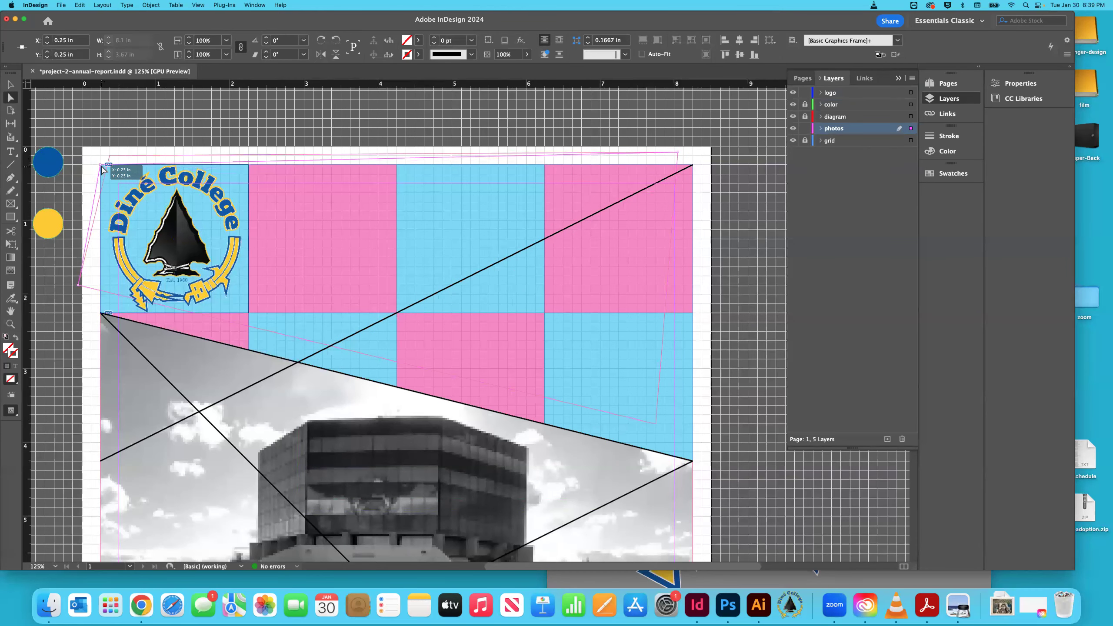
pyautogui.moveTo(78, 285); pyautogui.dragTo(101, 313)
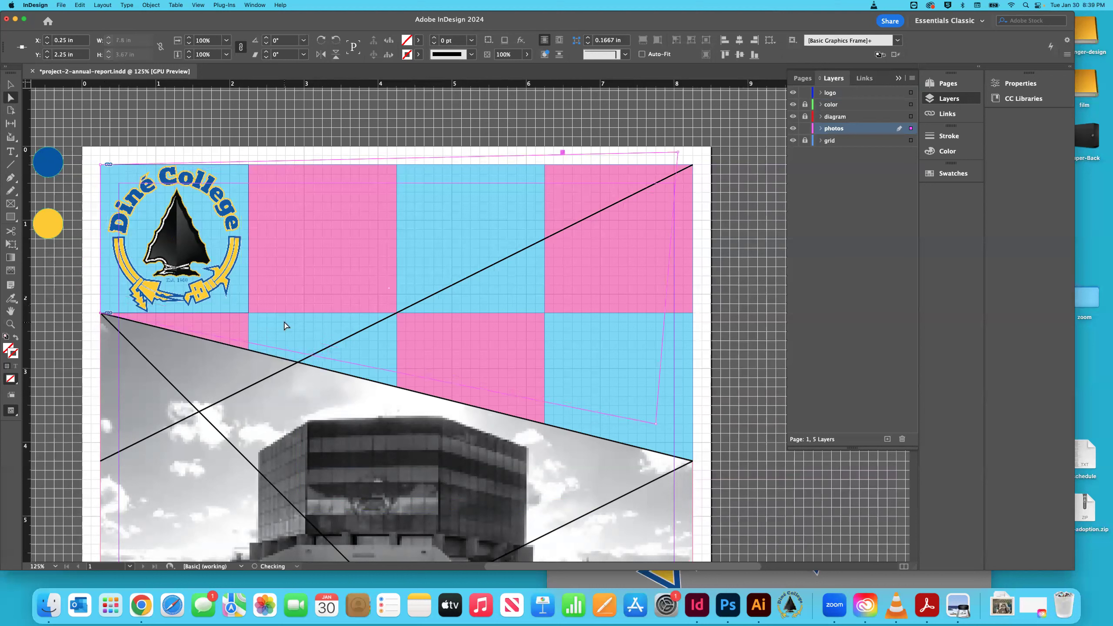
pyautogui.moveTo(656, 425); pyautogui.dragTo(692, 462)
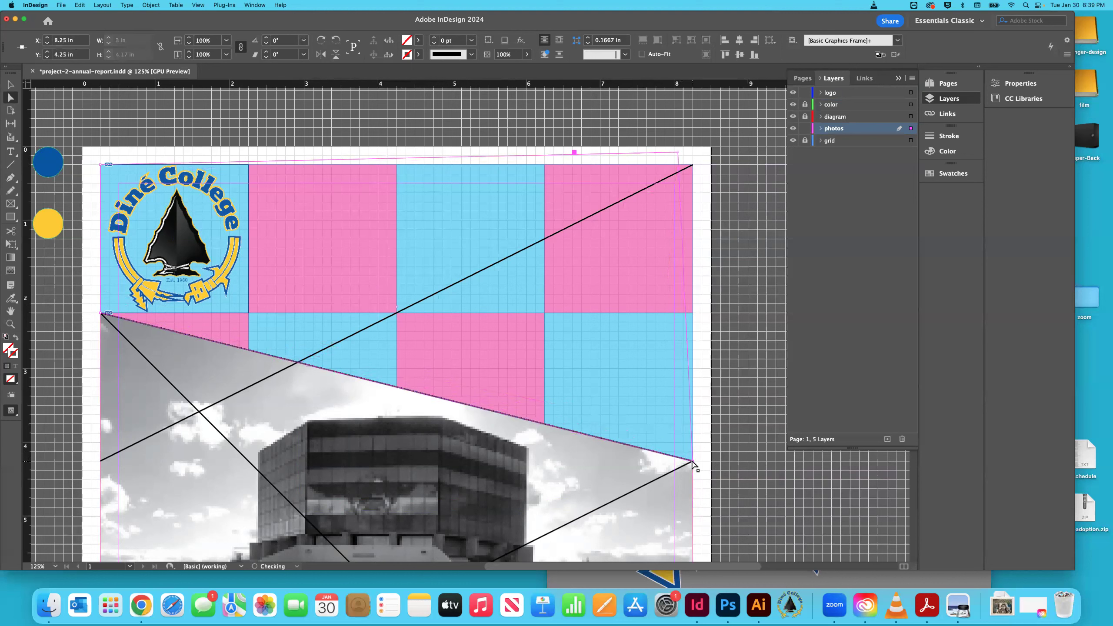
pyautogui.moveTo(678, 152); pyautogui.dragTo(694, 169)
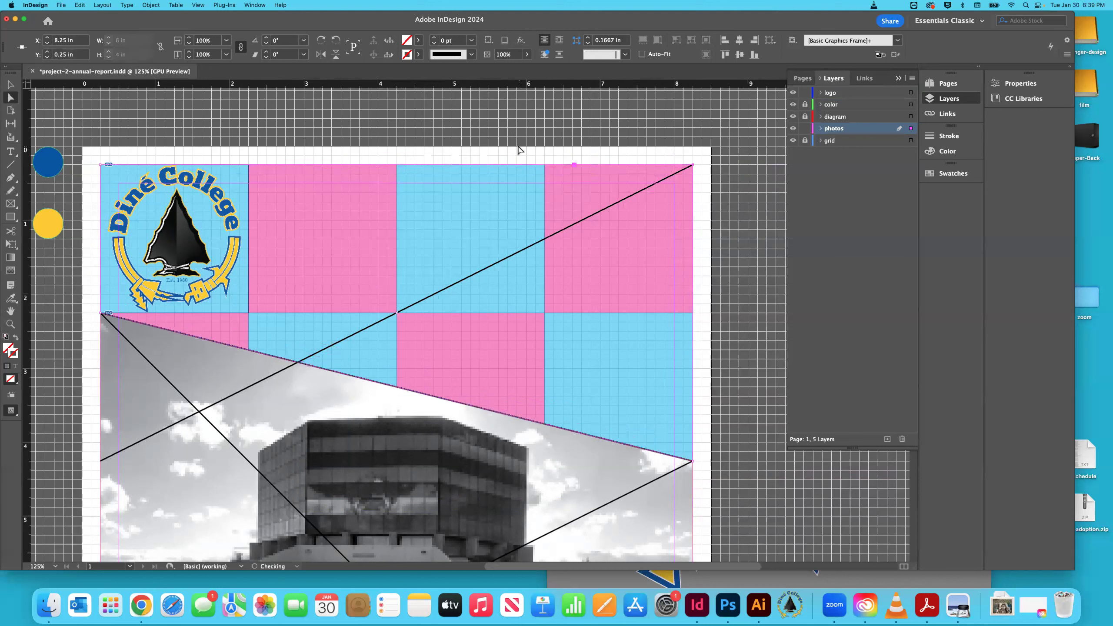
pyautogui.click(305, 146)
pyautogui.click(10, 84)
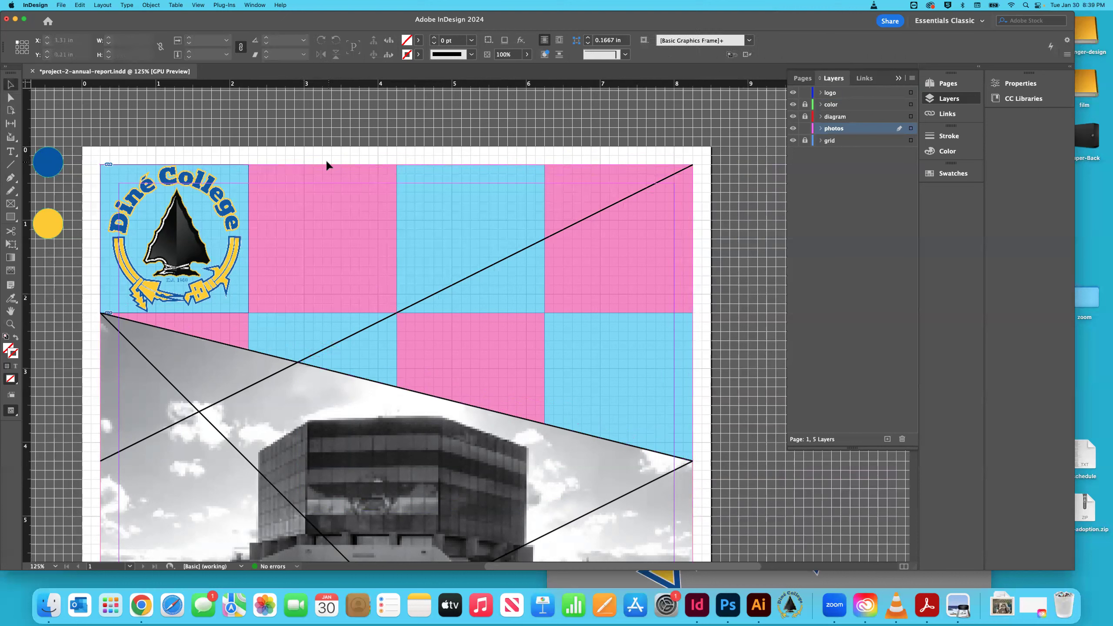
# Step: Check the new four-sided frame's outline against the diagram lines with the grid layer hidden, and show the grid again
pyautogui.click(410, 197)
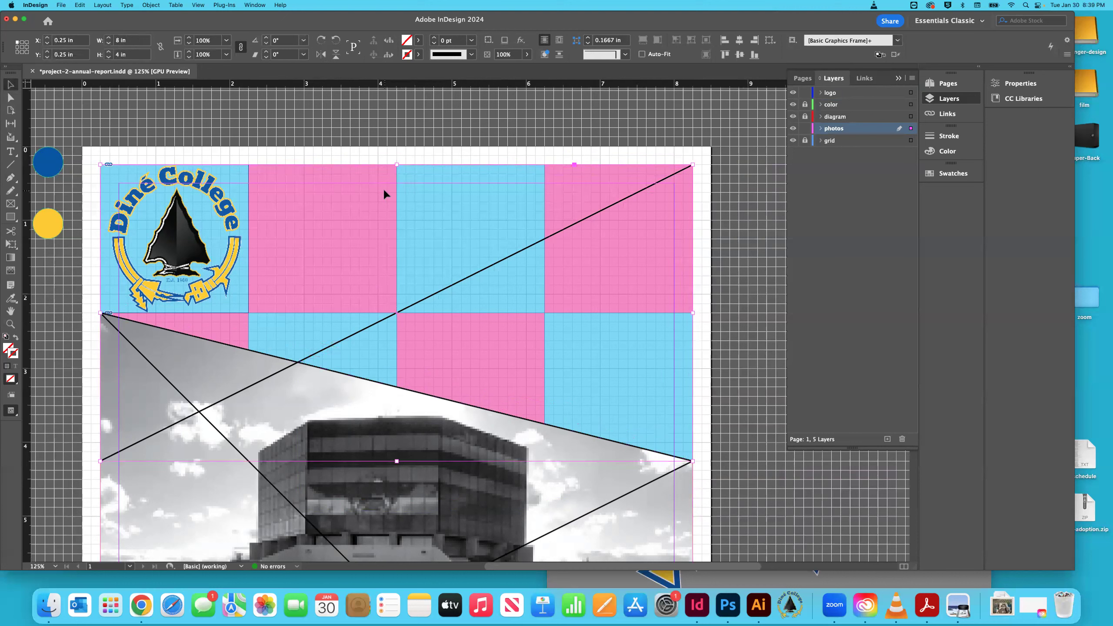
pyautogui.click(391, 138)
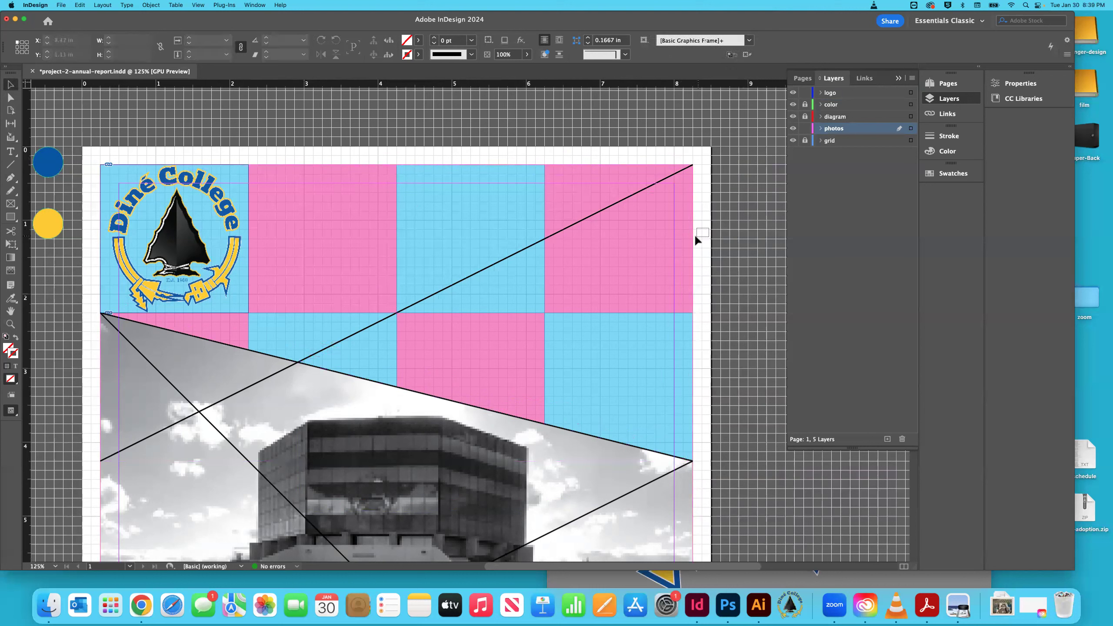
pyautogui.click(793, 140)
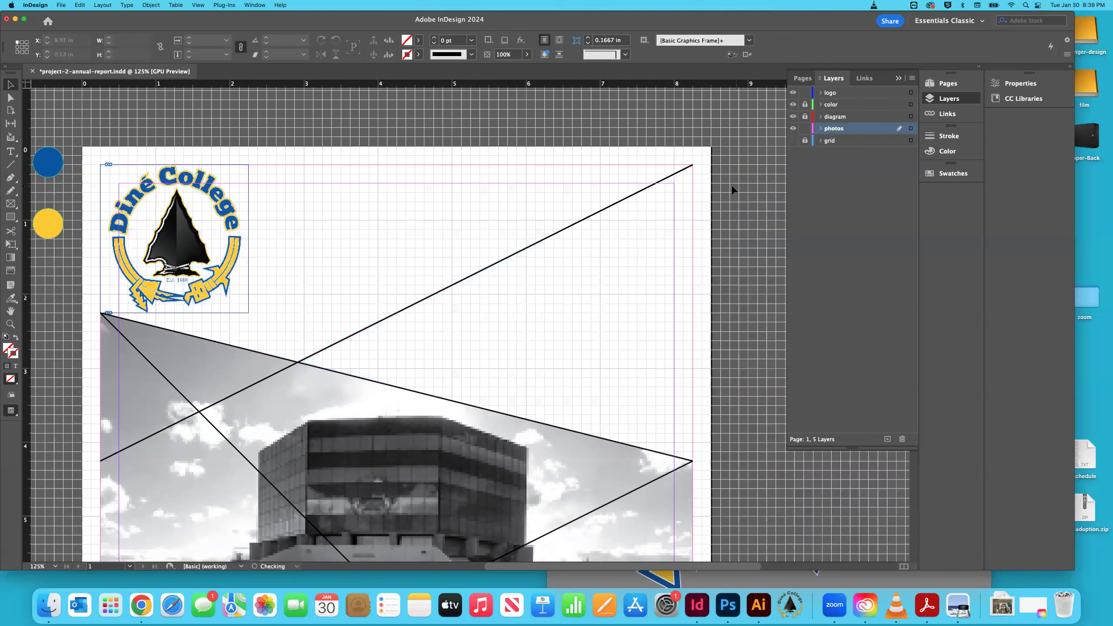
pyautogui.click(675, 194)
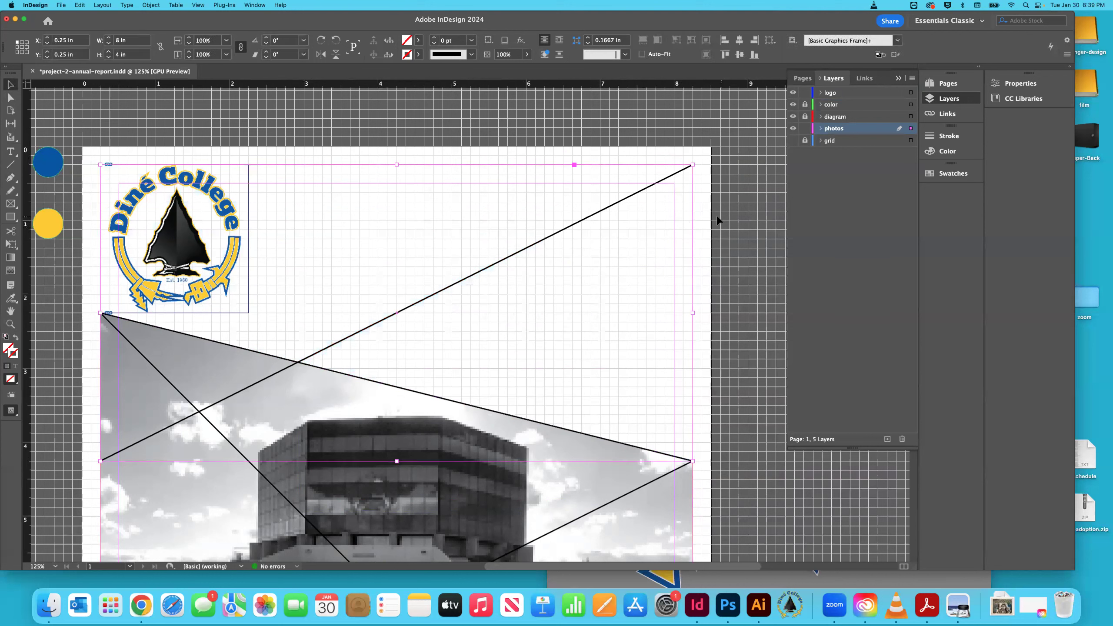
pyautogui.click(793, 140)
pyautogui.click(707, 152)
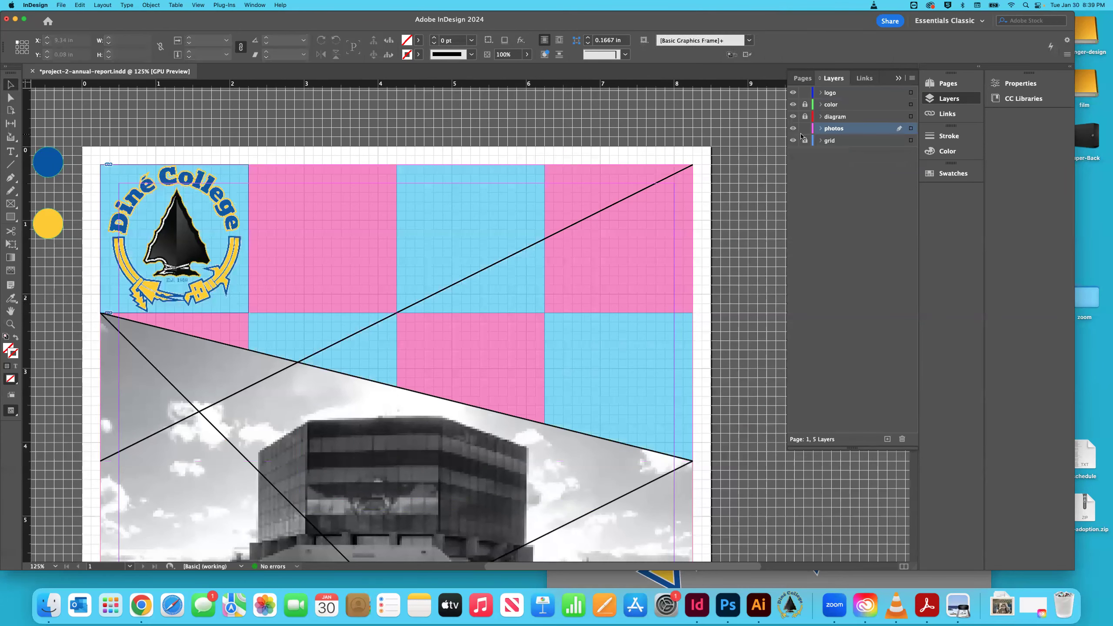
# Step: Place the image "Neuroscience-9-2 copy.jpg" from the campus-student-images folder into the upper four-sided frame
pyautogui.click(628, 168)
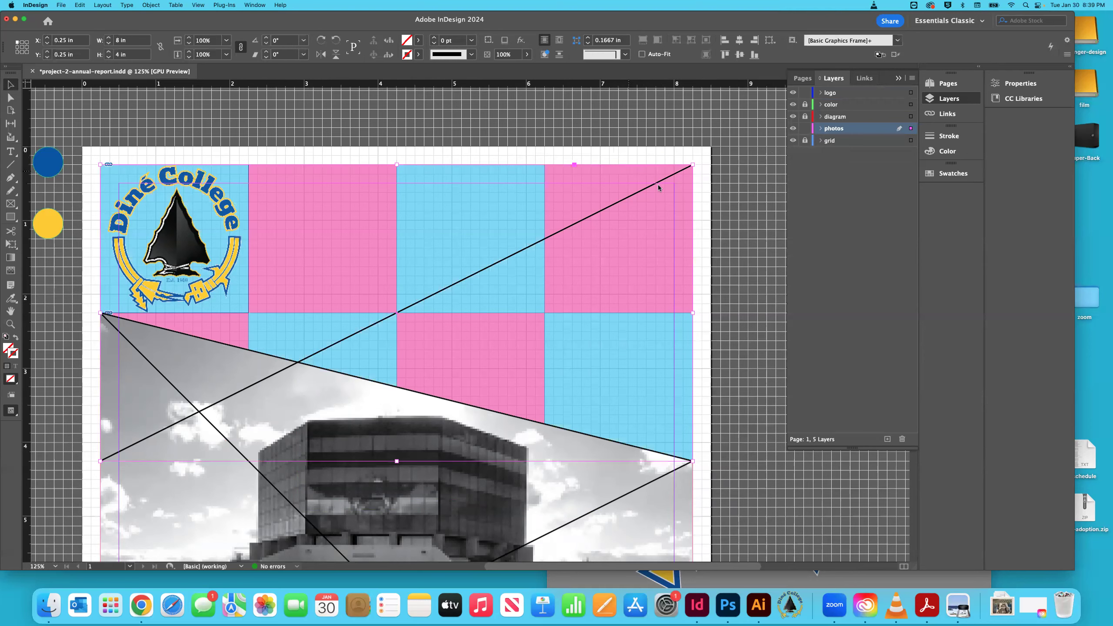
pyautogui.press('super+d')
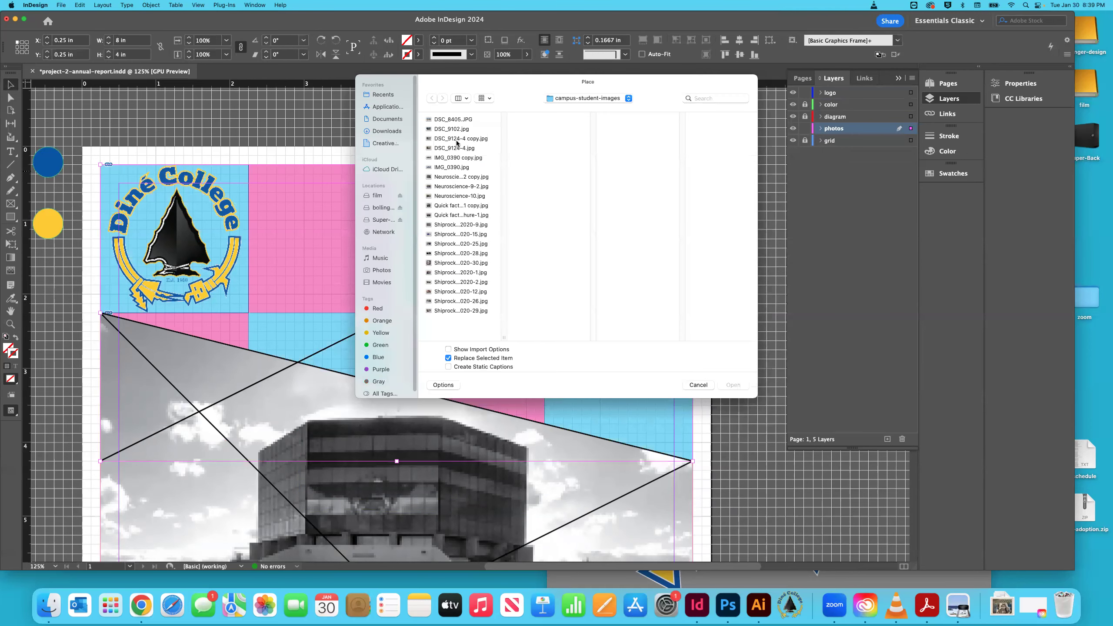
pyautogui.click(457, 141)
pyautogui.click(456, 150)
pyautogui.click(455, 159)
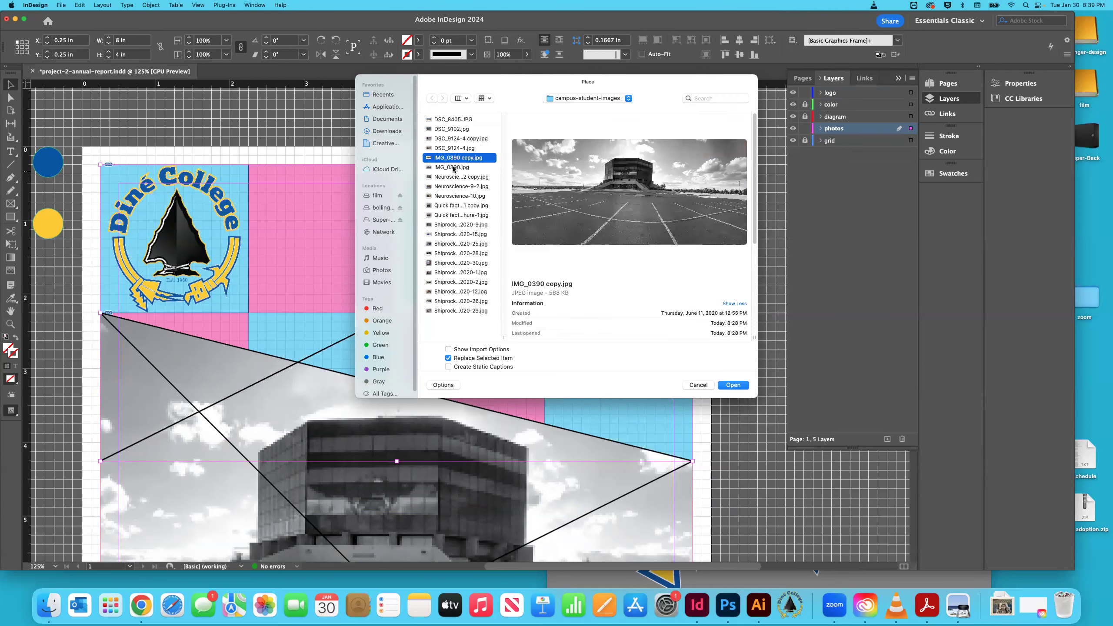
pyautogui.click(454, 169)
pyautogui.click(454, 177)
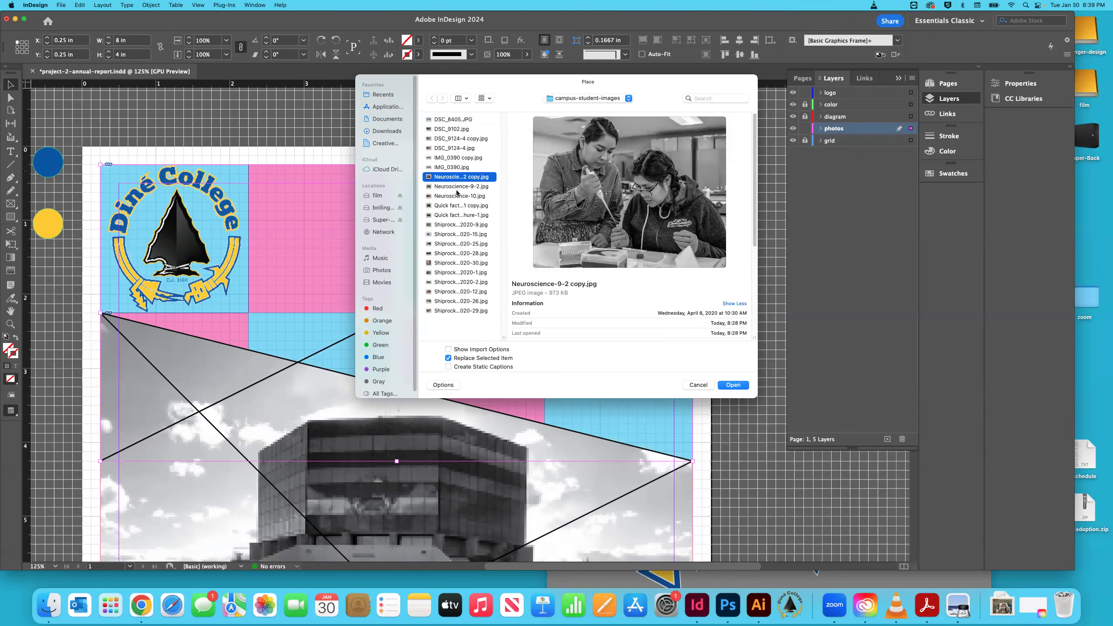
pyautogui.click(733, 385)
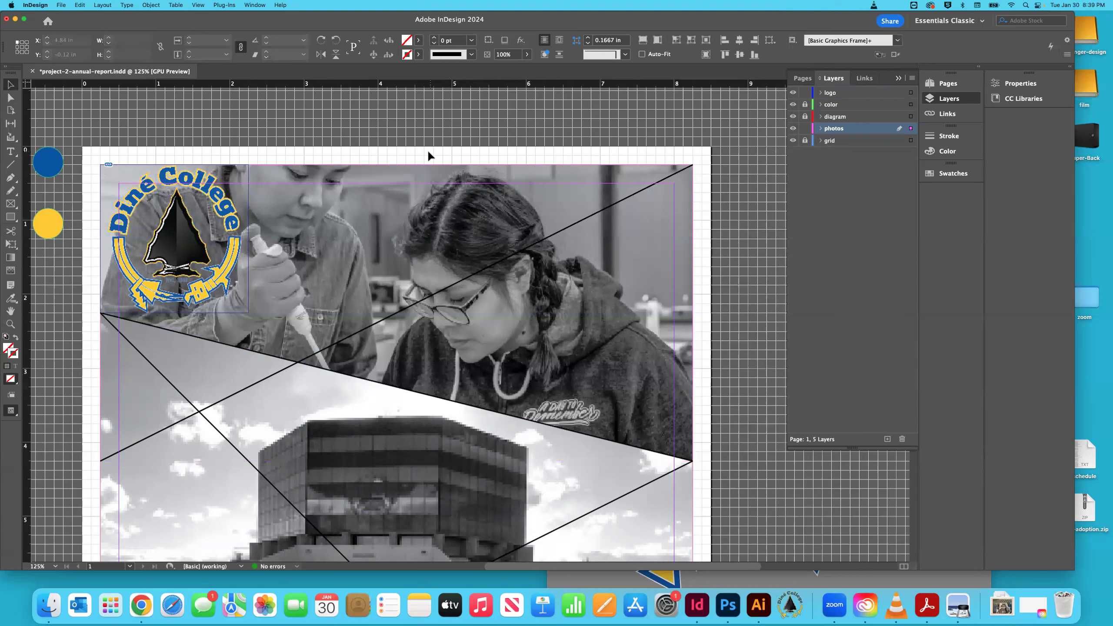
# Step: Fit the placed student photo so it fills its frame proportionally, and deselect the frame
pyautogui.click(445, 167)
pyautogui.click(151, 5)
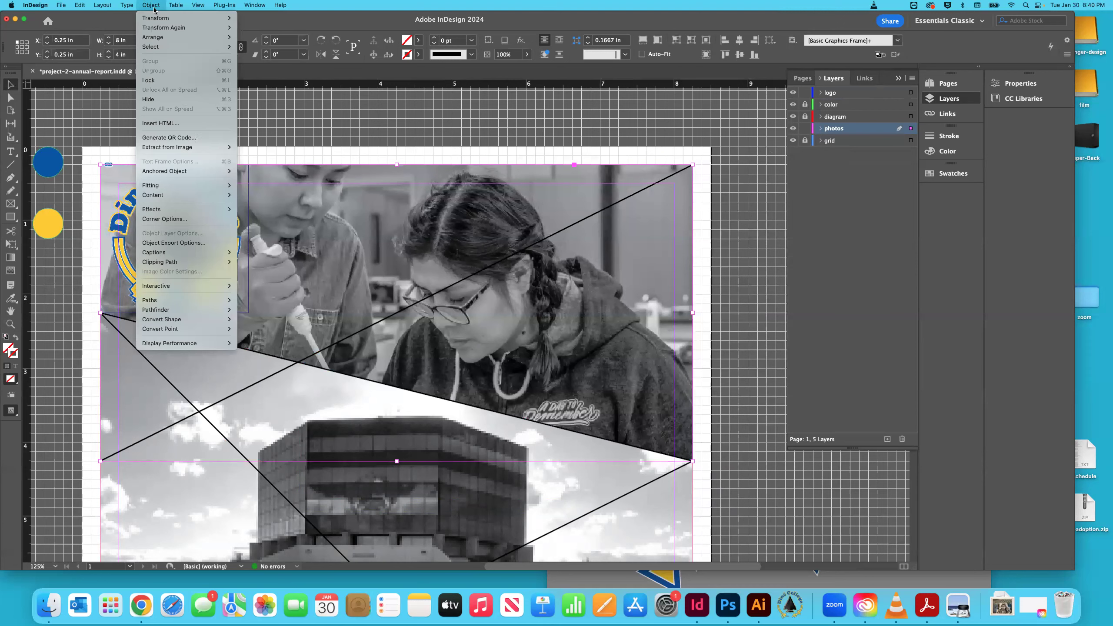
pyautogui.moveTo(236, 187)
pyautogui.click(272, 185)
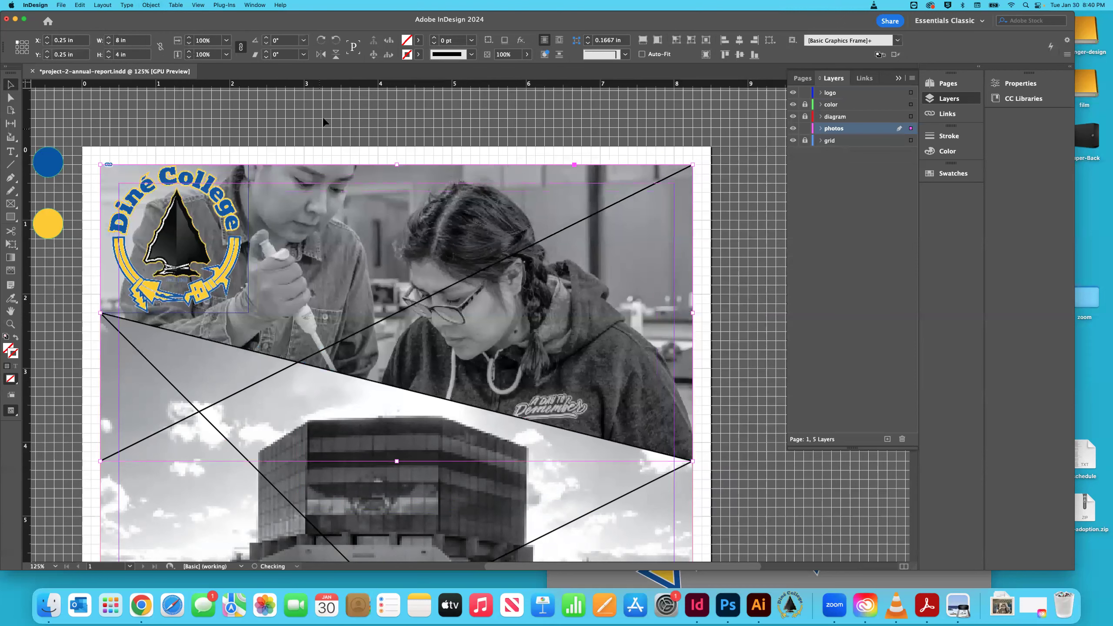
pyautogui.press('super+shift+a')
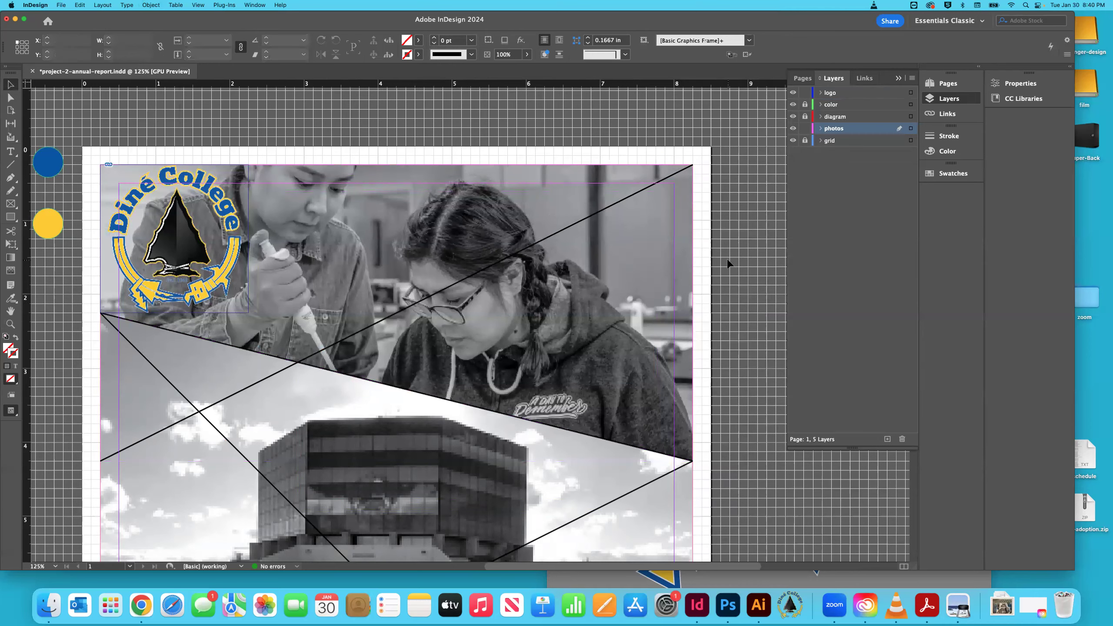
# Step: Review the whole cover layout and examine the triangular area above the "Where Your Future Begins!" heading
pyautogui.press('super+minus')
pyautogui.press('super+minus')
pyautogui.press('super+minus')
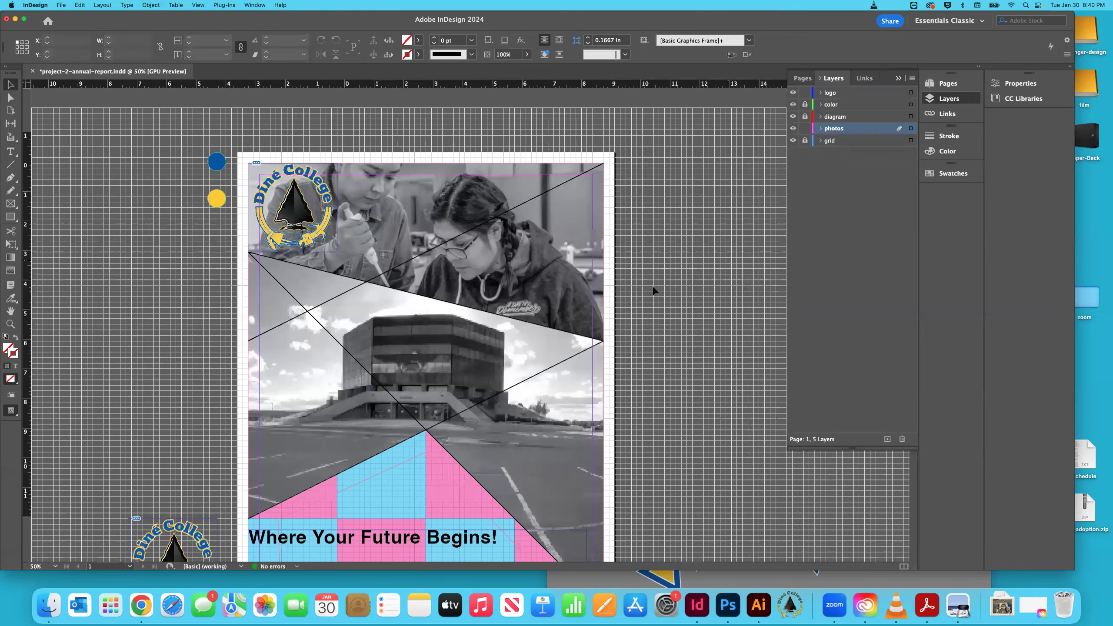
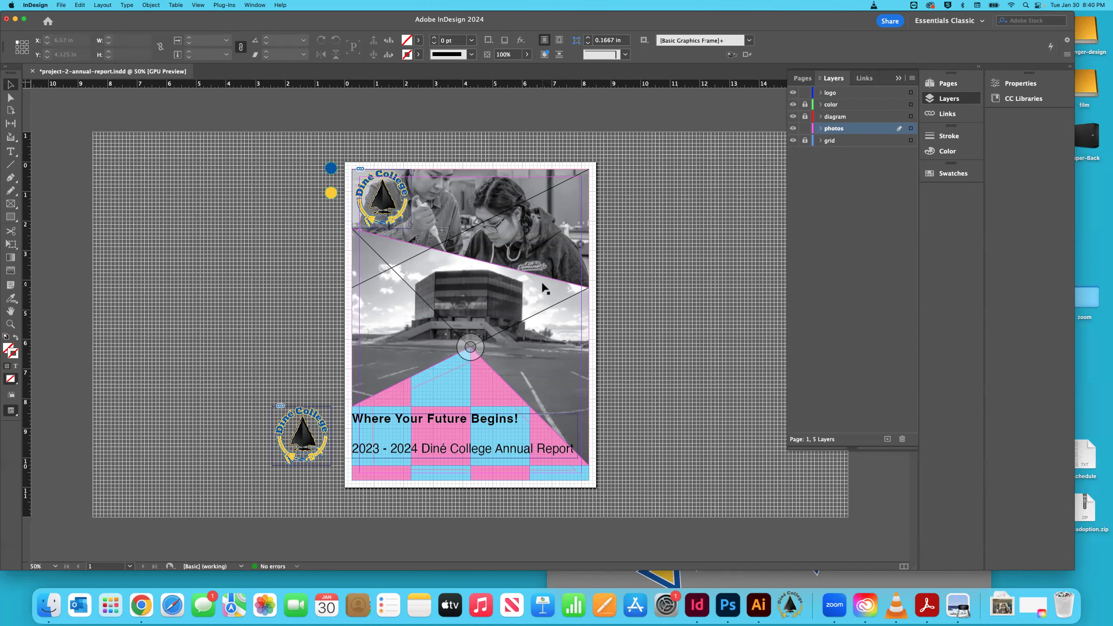
pyautogui.click(456, 382)
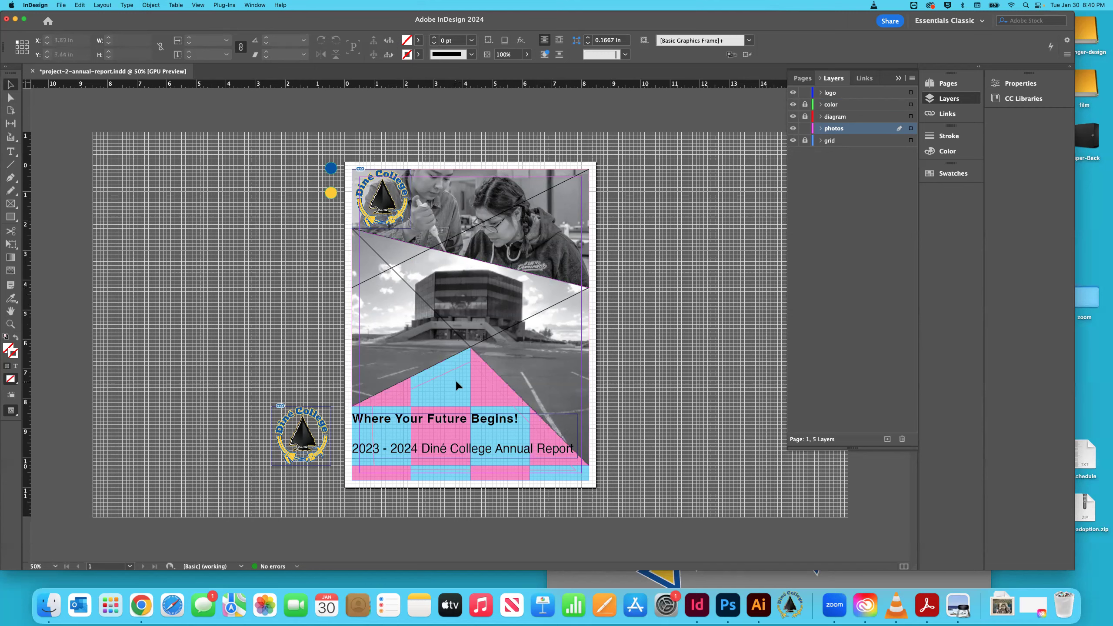
pyautogui.press('z')
pyautogui.click(456, 378)
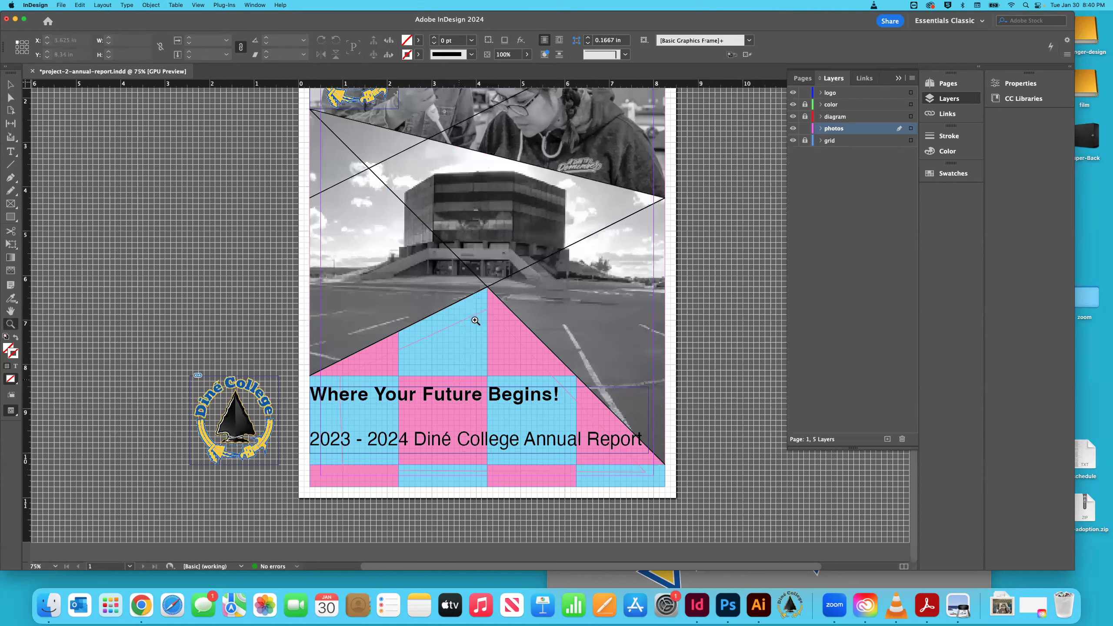
pyautogui.click(476, 320)
pyautogui.press('v')
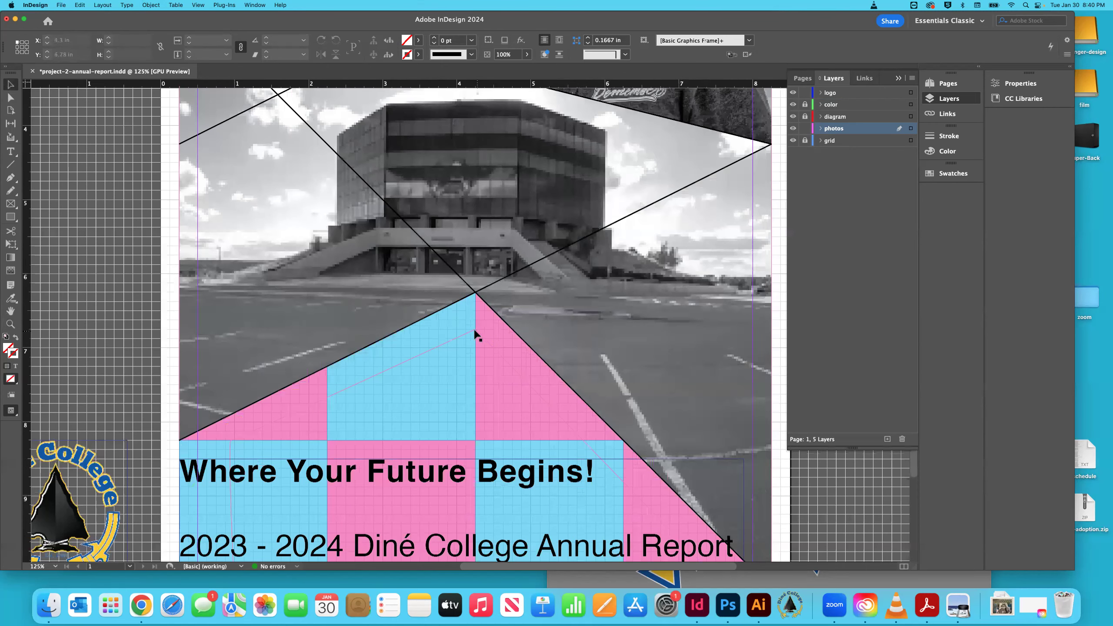
# Step: Move the lower frame's apex to the diagram lines' crossing at X 4.25 in, Y 6.25 in, and its upper-left corner to X 0.25 in, Y 8.25 in
pyautogui.click(473, 348)
pyautogui.moveTo(473, 344); pyautogui.dragTo(475, 298)
pyautogui.press('a')
pyautogui.scroll(-5, 354, 373)
pyautogui.hscroll(-5, 354, 373)
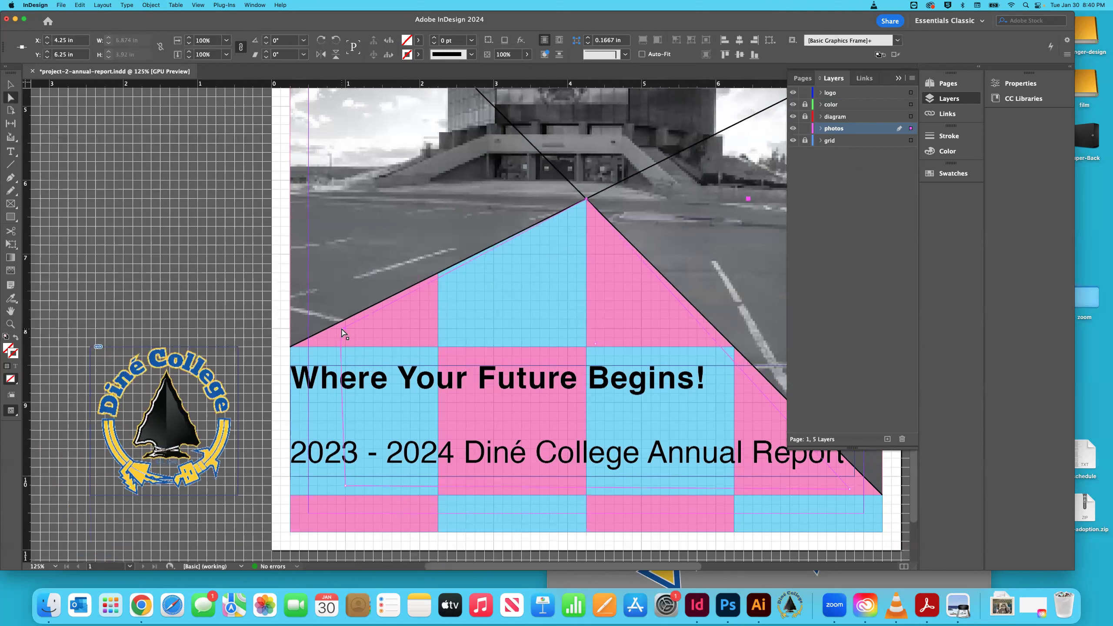
pyautogui.moveTo(345, 333); pyautogui.dragTo(287, 347)
# Step: Examine at 800% how the lower frame's upper-left corner meets the diagram line, and deselect the frame
pyautogui.press('z')
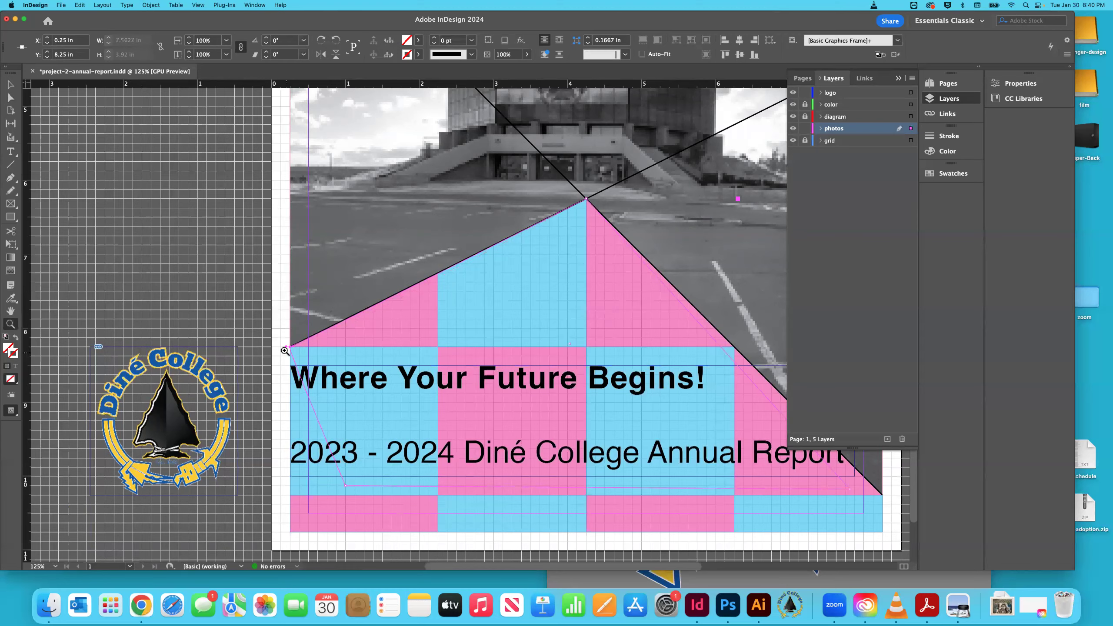
pyautogui.click(287, 350)
pyautogui.click(476, 326)
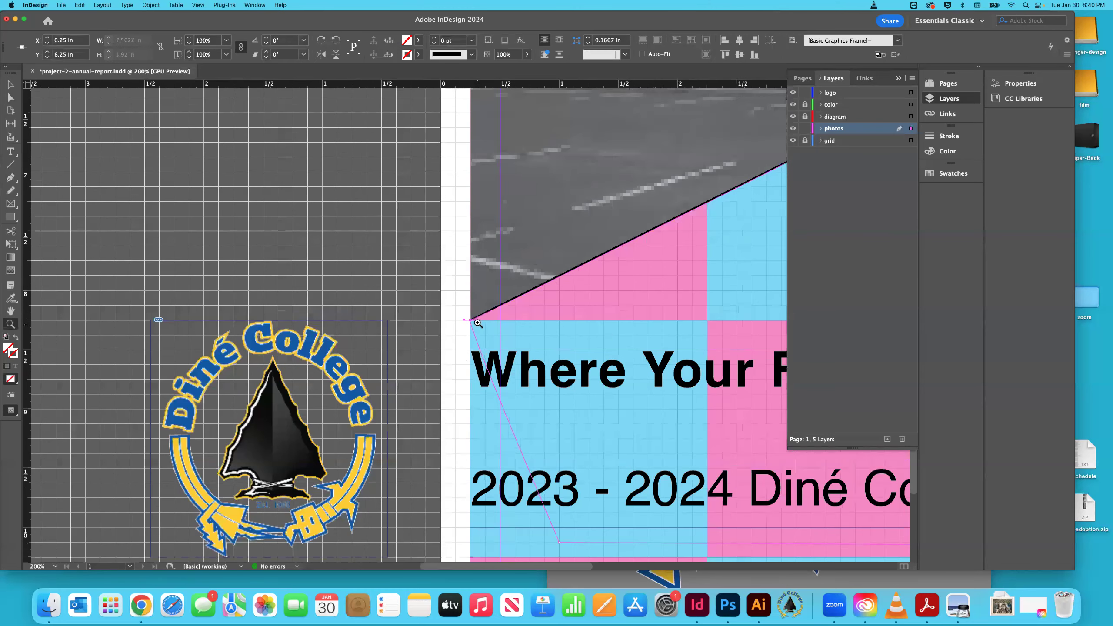
pyautogui.click(472, 321)
pyautogui.click(471, 323)
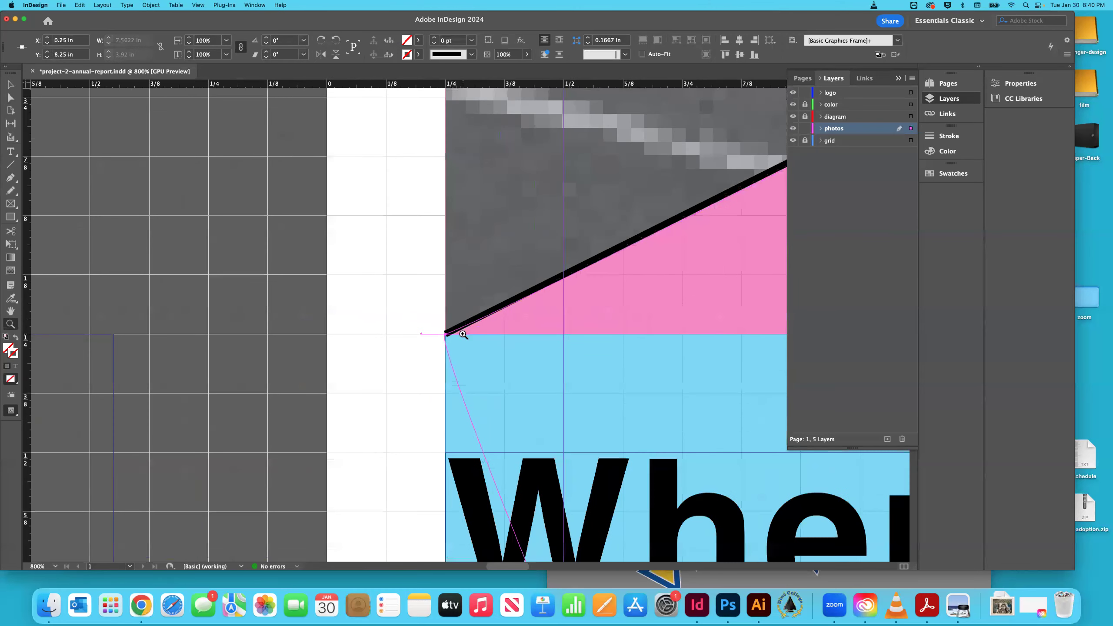
pyautogui.click(12, 86)
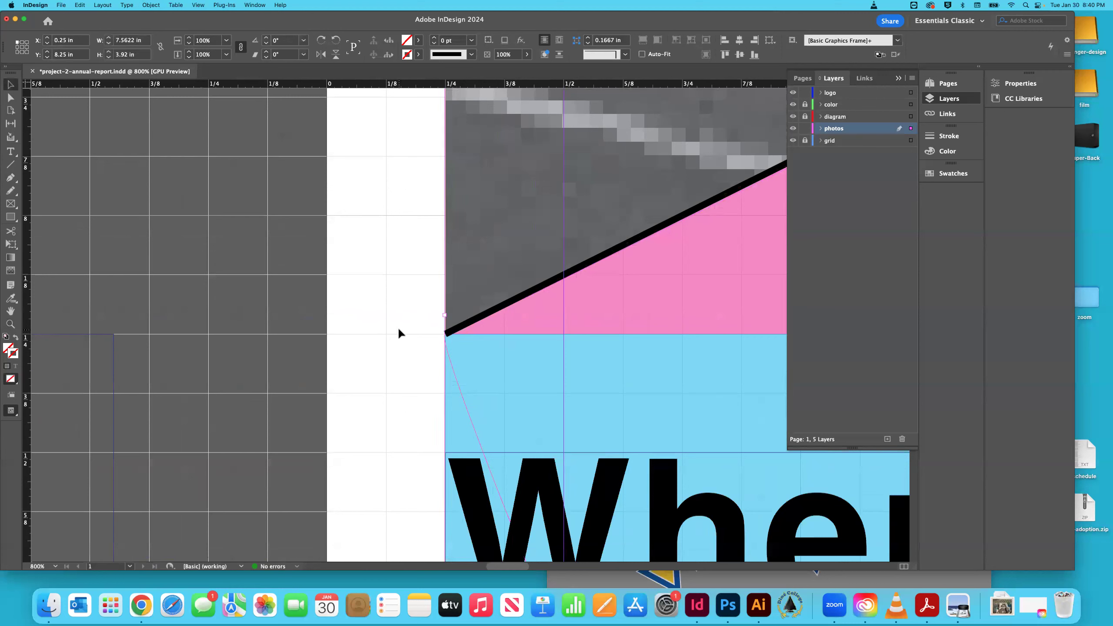
pyautogui.click(421, 355)
pyautogui.click(455, 365)
pyautogui.click(412, 359)
pyautogui.click(458, 378)
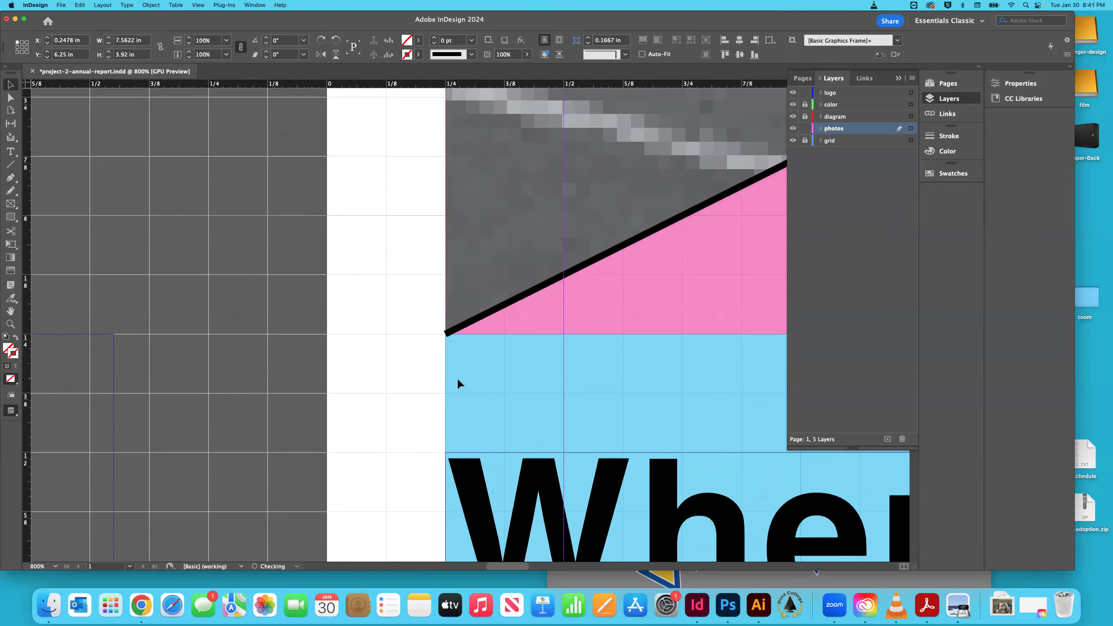
pyautogui.click(457, 378)
pyautogui.press('super+minus')
pyautogui.press('super+minus')
pyautogui.press('super+minus')
pyautogui.press('super+minus')
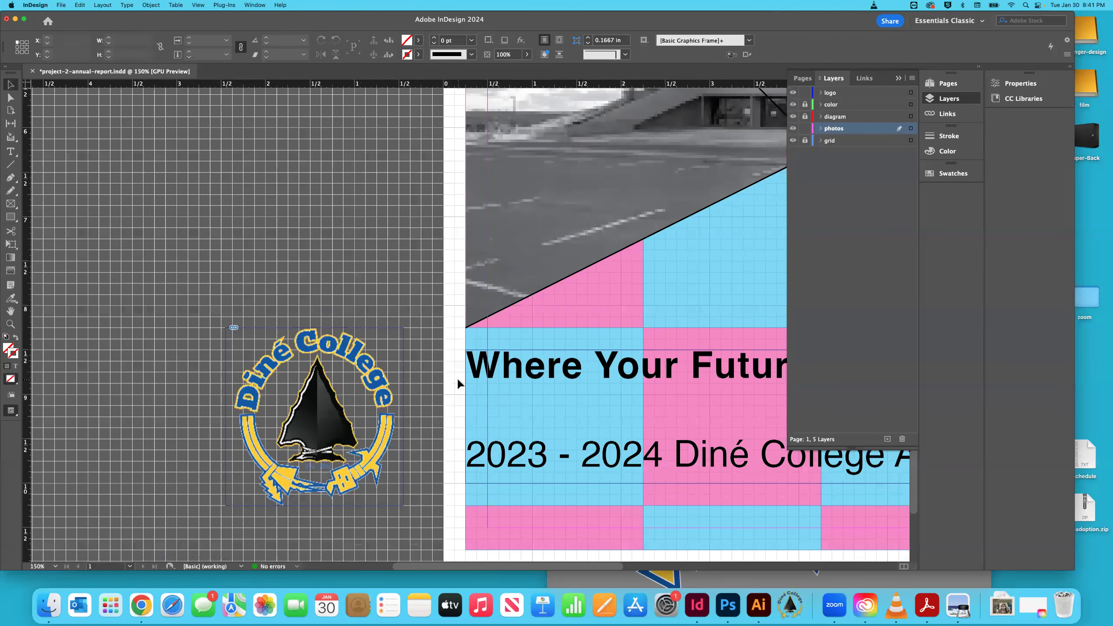
# Step: Draw a closed five-point frame with the Pen tool around the heading area, about 7.54 in wide, with its apex near the diagram lines' crossing
pyautogui.hscroll(6, 457, 378)
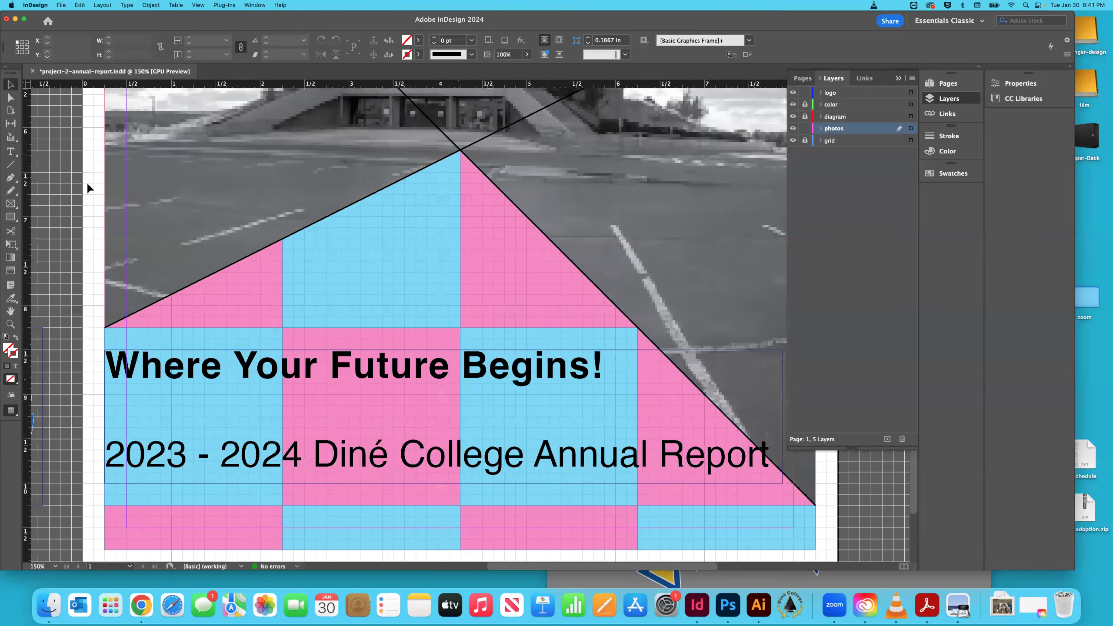
pyautogui.click(13, 180)
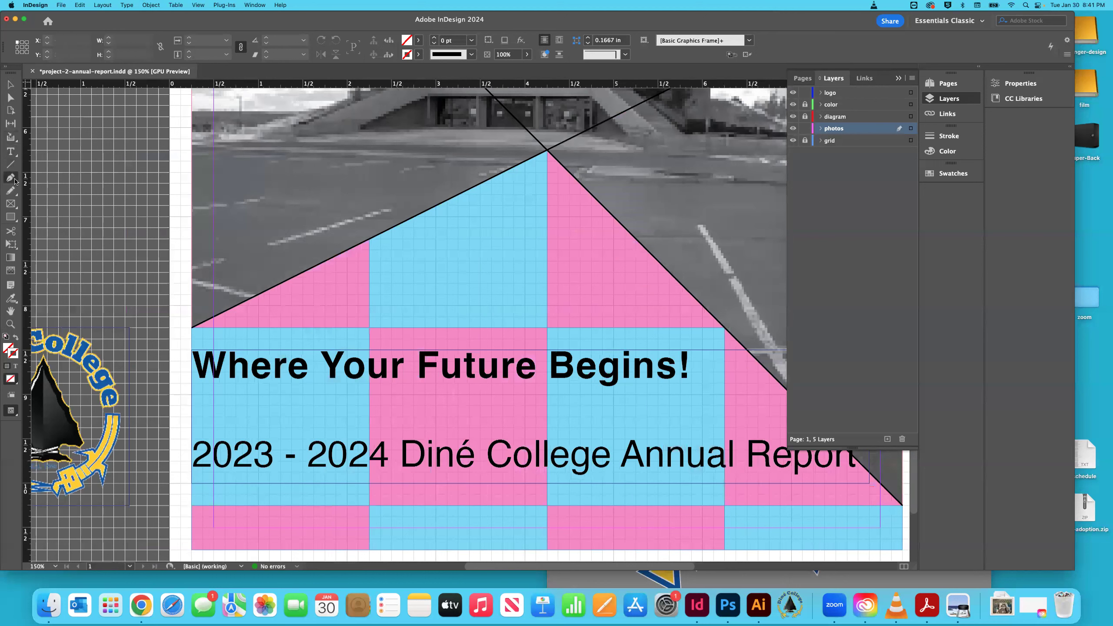
pyautogui.click(547, 165)
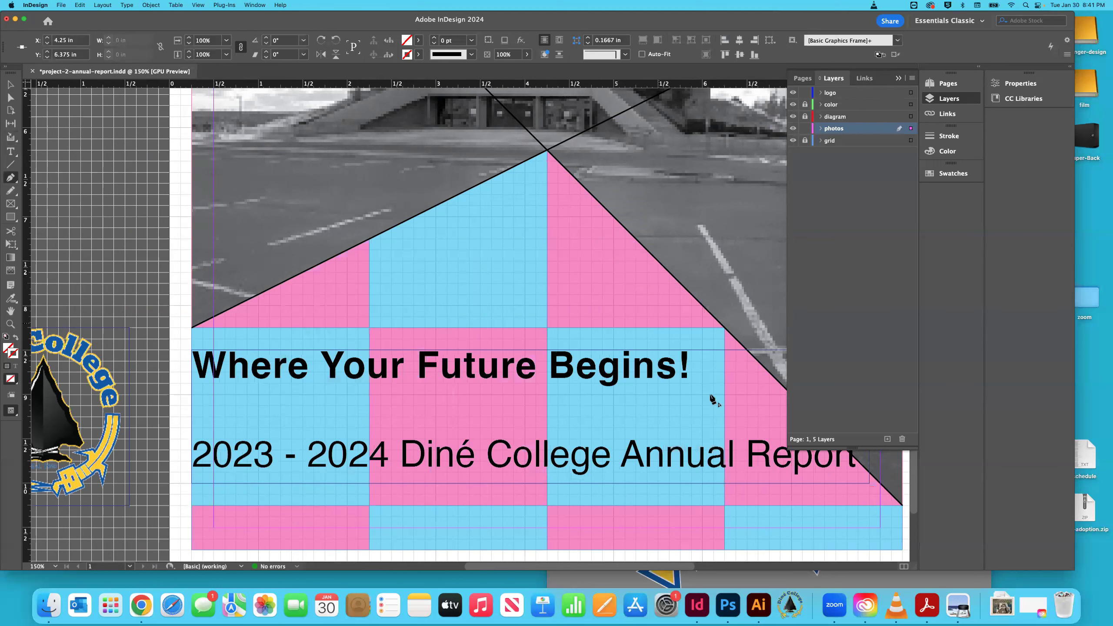
pyautogui.click(880, 532)
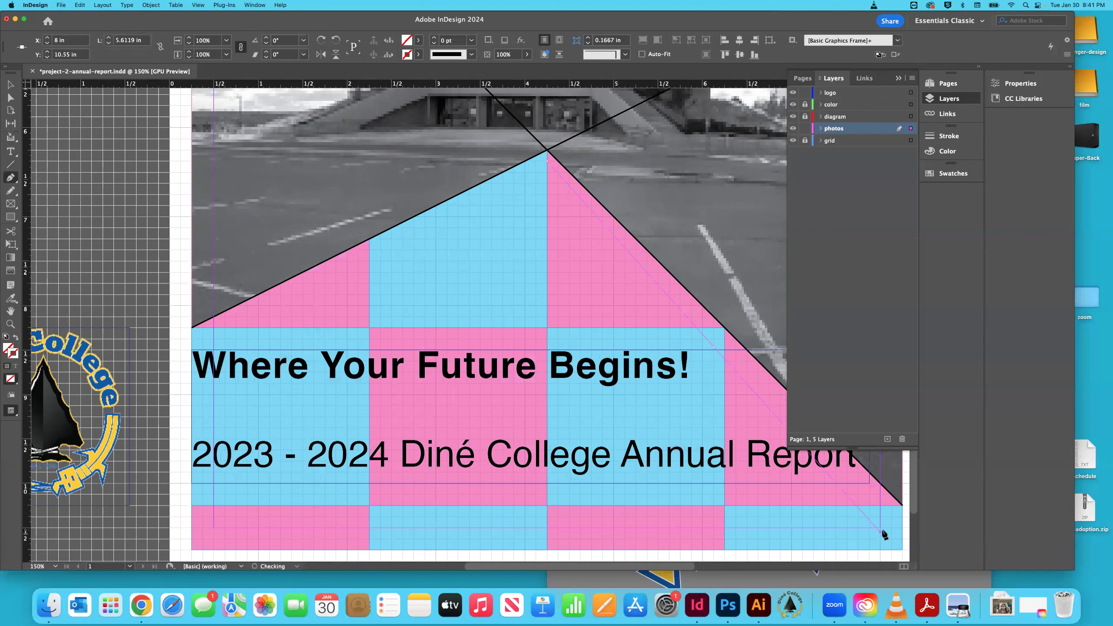
pyautogui.click(881, 544)
pyautogui.click(210, 539)
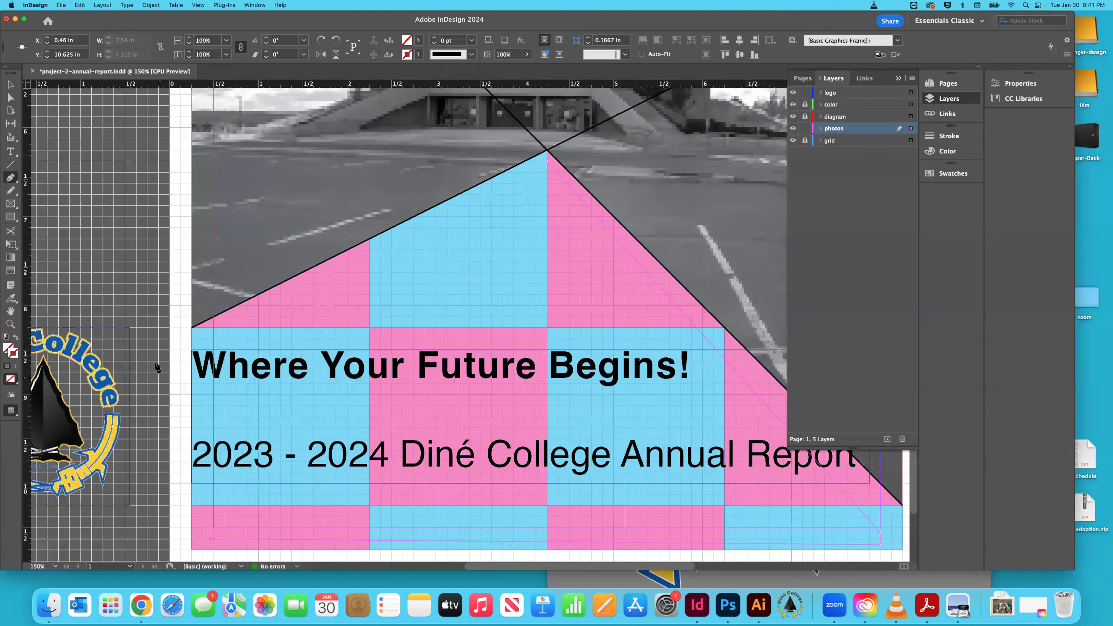
pyautogui.click(217, 329)
pyautogui.click(547, 162)
# Step: Try to align the new frame's apex with the diagram lines' crossing, then undo the move and the frame drawing
pyautogui.press('a')
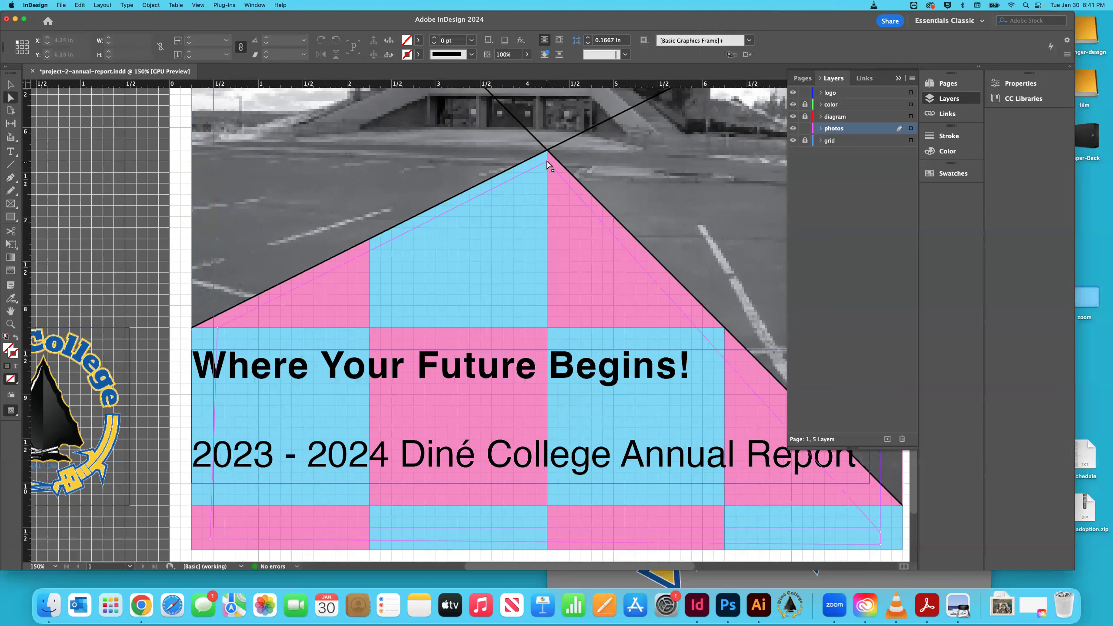
pyautogui.moveTo(547, 161); pyautogui.dragTo(548, 152)
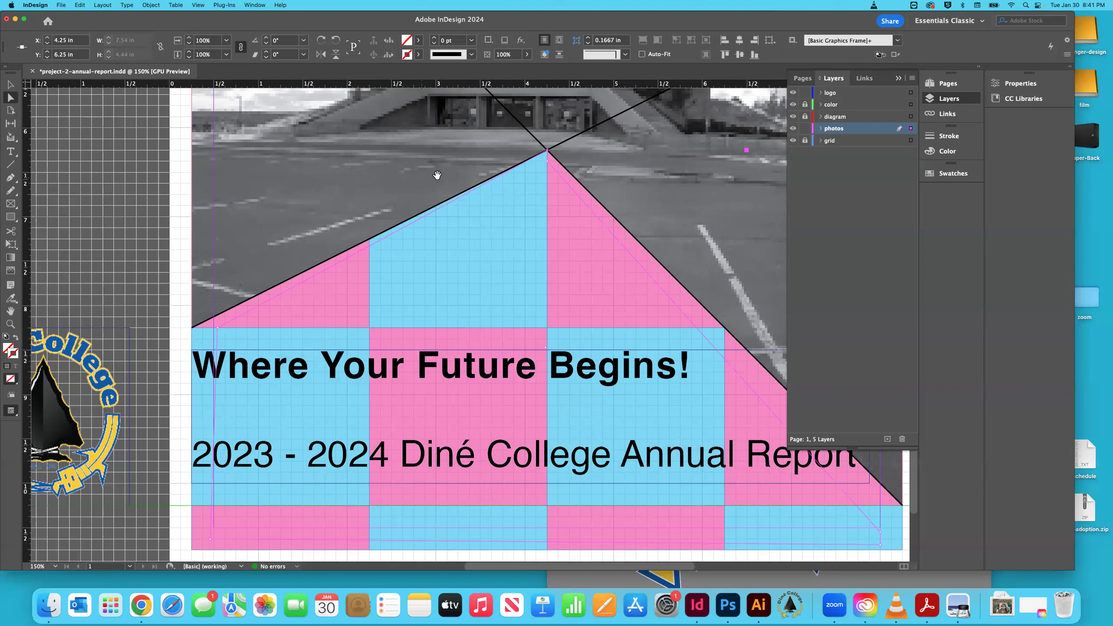
pyautogui.moveTo(548, 166); pyautogui.dragTo(537, 184)
pyautogui.press('super+z')
pyautogui.press('super+z')
pyautogui.press('super+z')
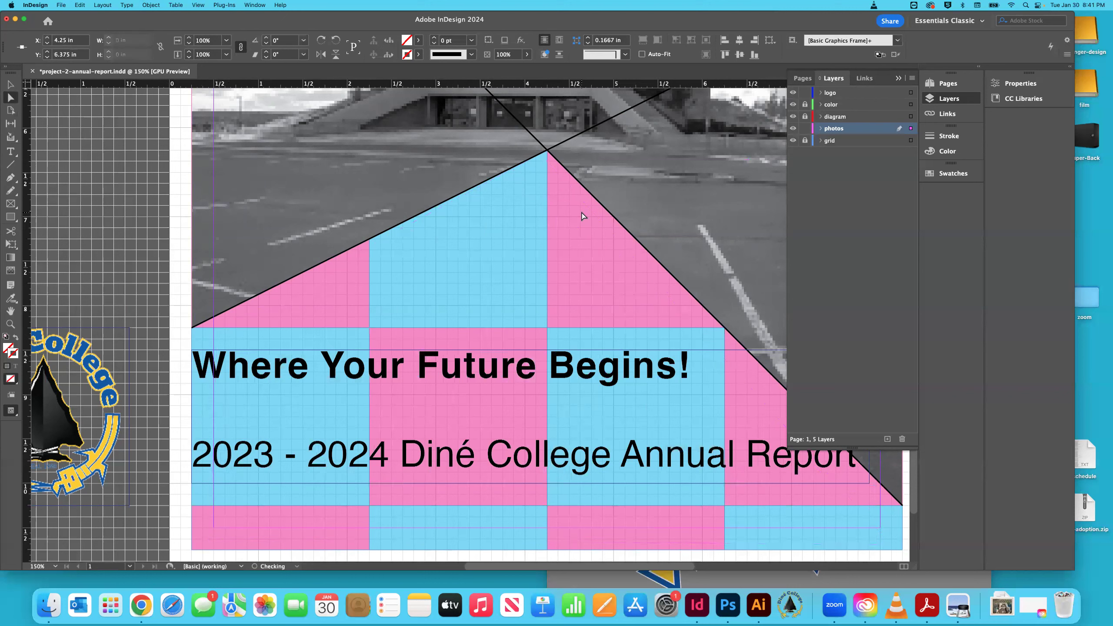
pyautogui.press('super+shift+a')
# Step: Draw a closed five-point frame with the Pen tool around the heading area below the campus photo, about 7.68 in wide and 4.3 in high
pyautogui.press('p')
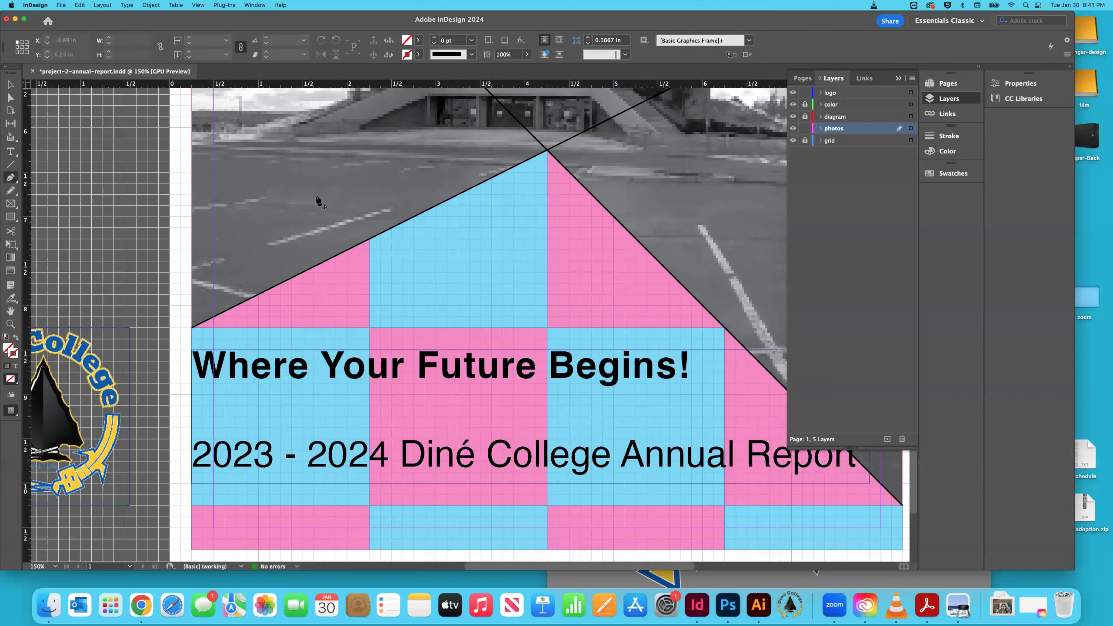
pyautogui.click(546, 166)
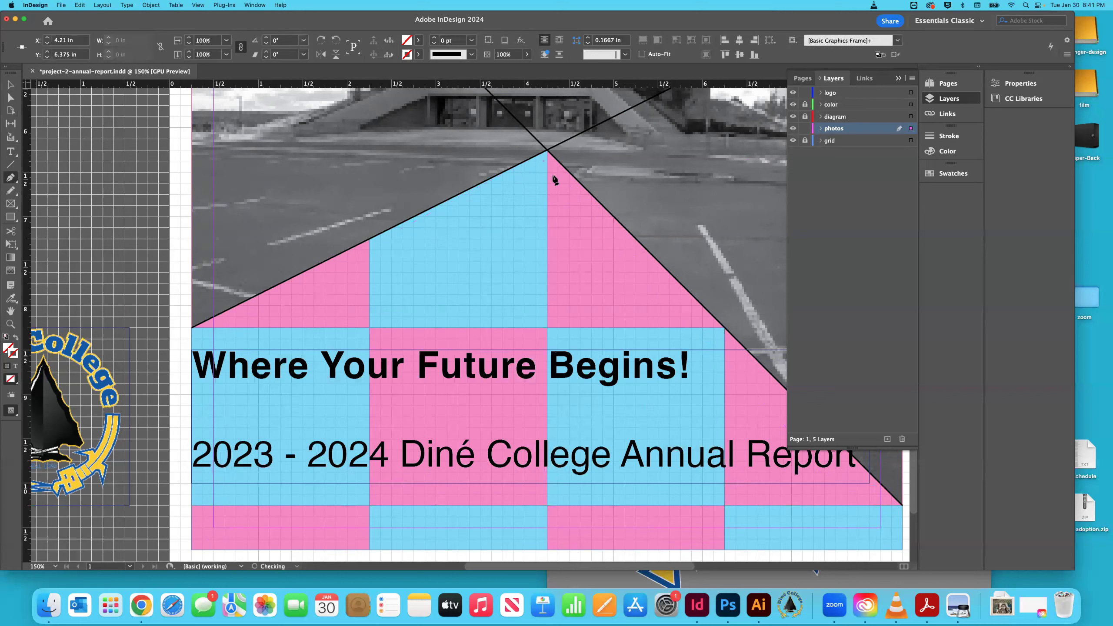
pyautogui.click(890, 543)
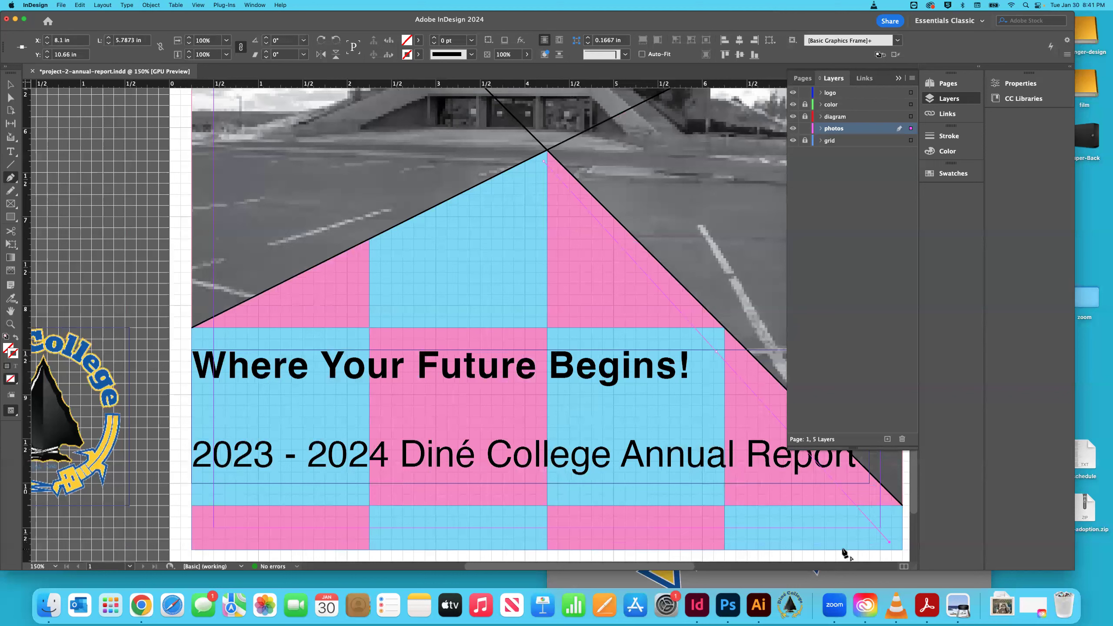
pyautogui.click(874, 544)
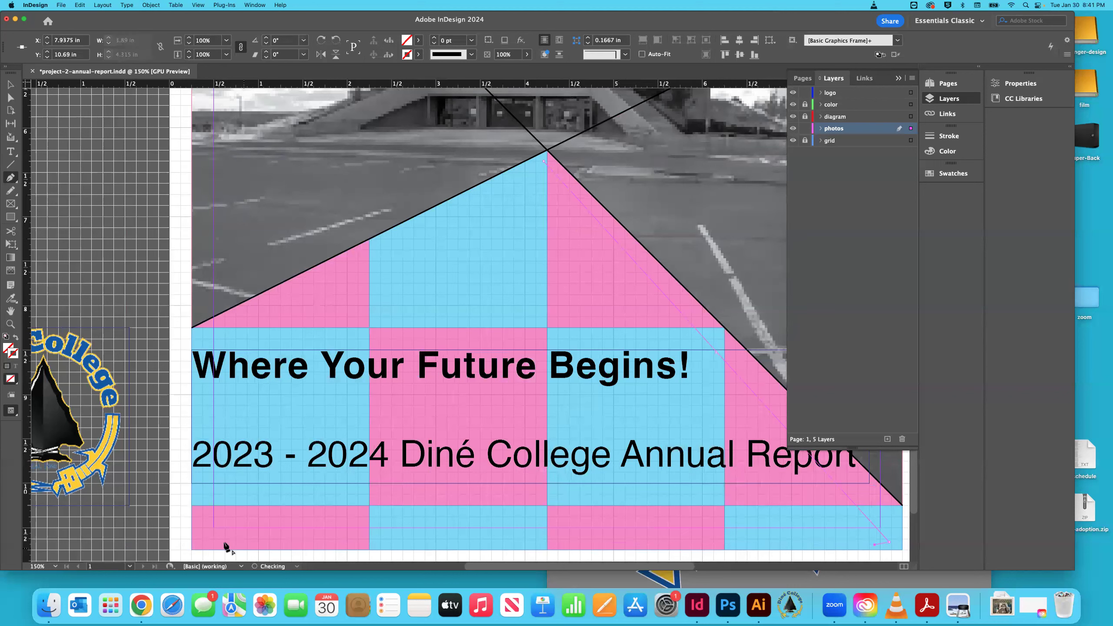
pyautogui.click(207, 539)
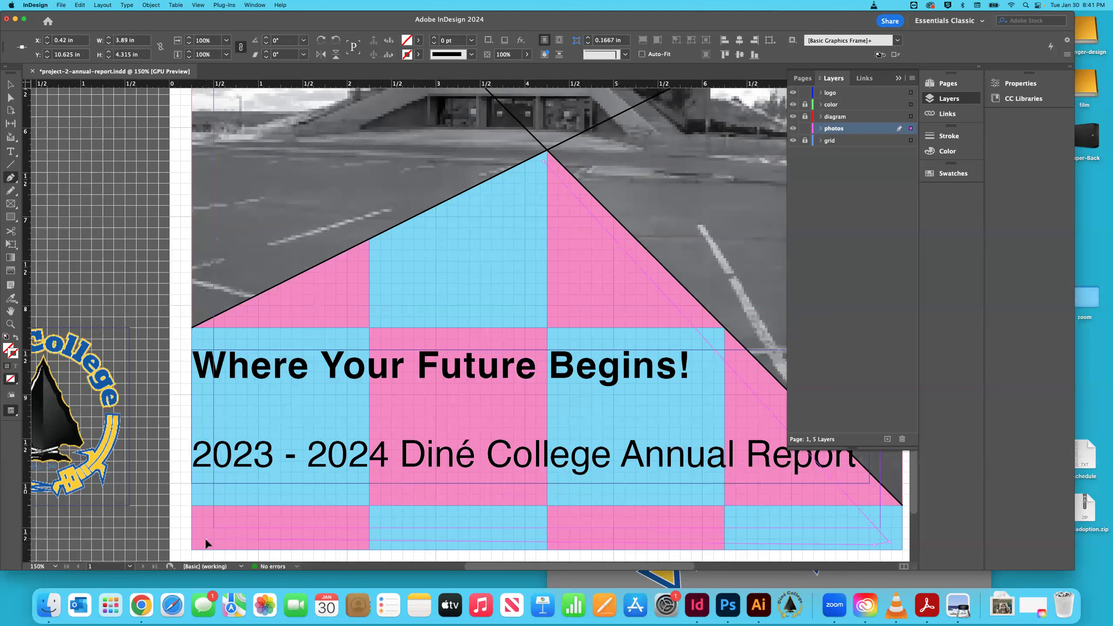
pyautogui.click(226, 336)
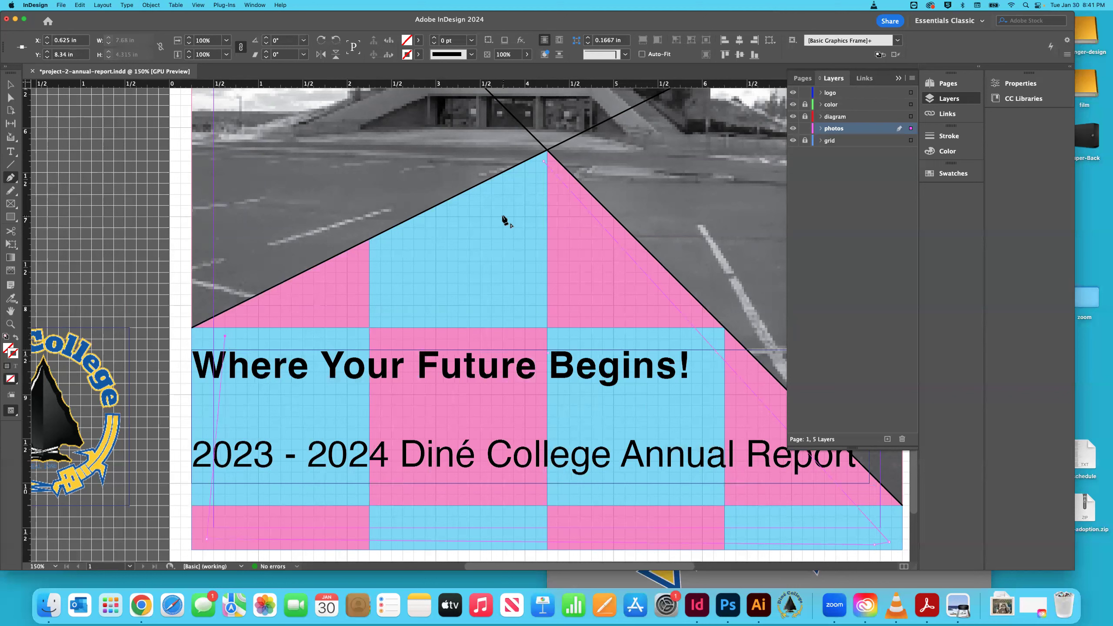
pyautogui.click(544, 163)
# Step: Move the frame's apex to the diagram lines' crossing at X 4.25 in, Y 6.25 in, and its two right corners to the layout's right edge
pyautogui.click(10, 99)
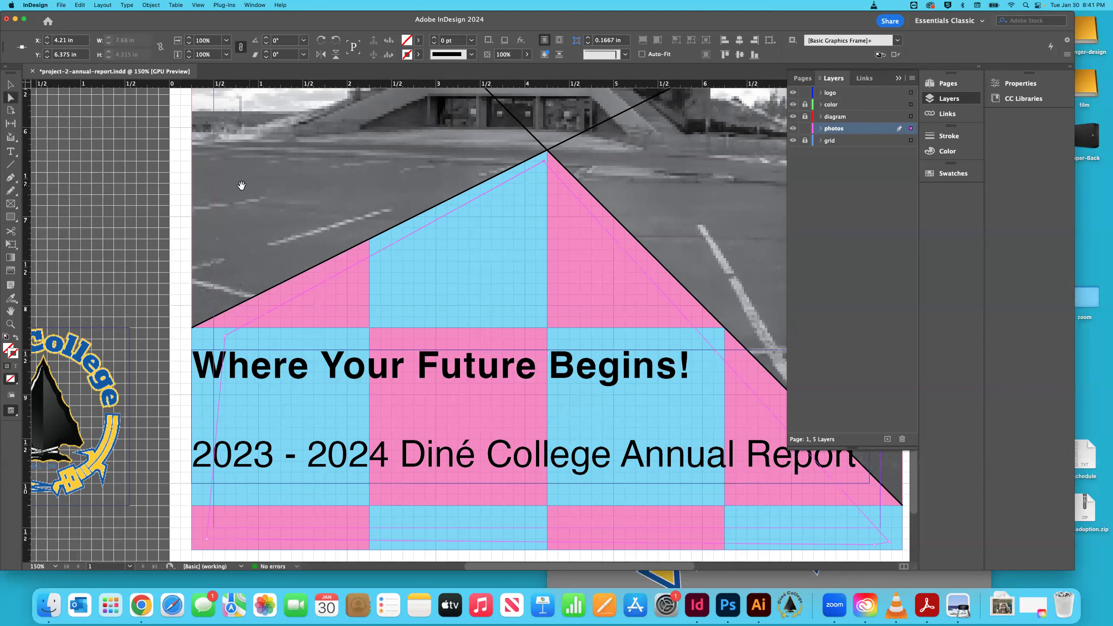
pyautogui.click(545, 164)
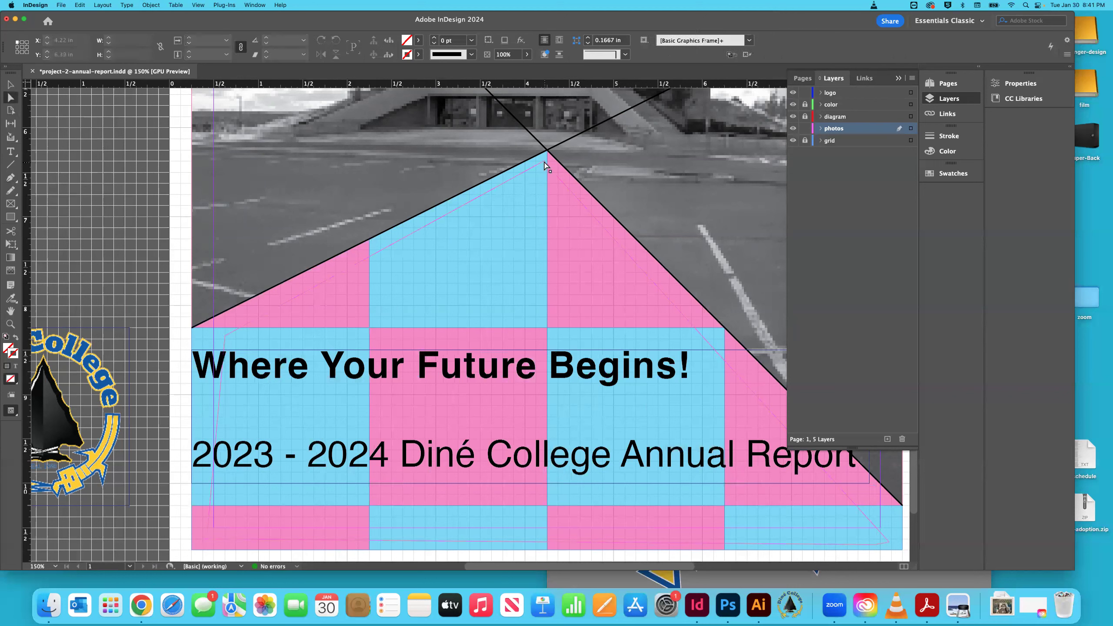
pyautogui.moveTo(547, 165); pyautogui.dragTo(548, 153)
pyautogui.scroll(-5, 535, 285)
pyautogui.hscroll(7, 535, 285)
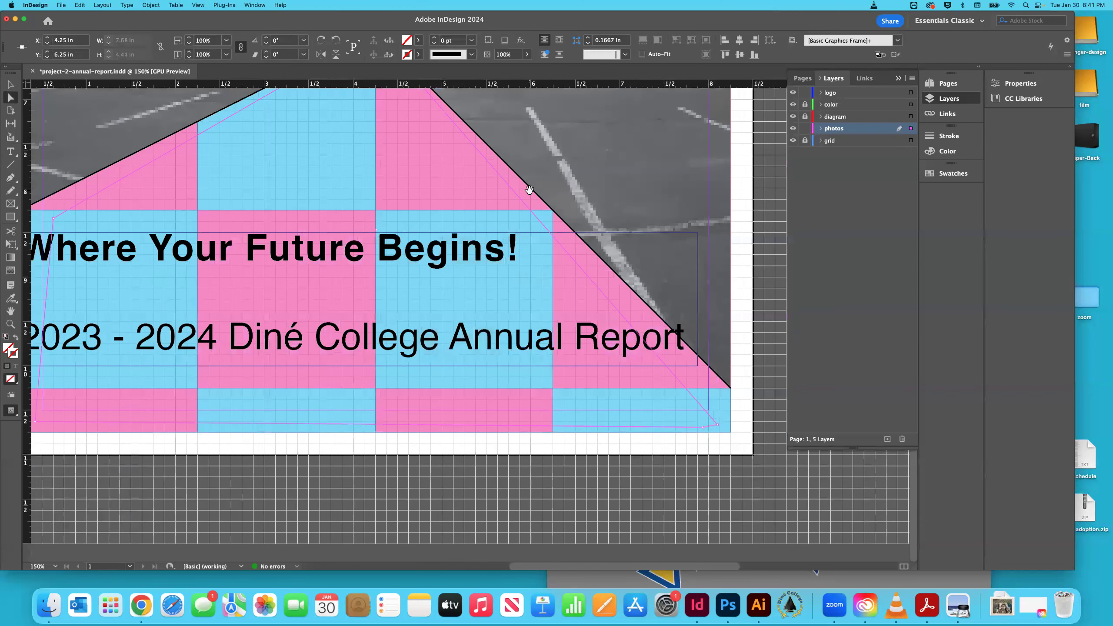
pyautogui.hscroll(5, 518, 420)
pyautogui.moveTo(507, 425); pyautogui.dragTo(518, 395)
pyautogui.moveTo(520, 390); pyautogui.dragTo(521, 434)
# Step: Align the frame's left corners with the layout's left edge, bringing the bottom one to X 0.25 in, Y 10.75 in, and deselect the frame
pyautogui.hscroll(-10, 485, 416)
pyautogui.moveTo(370, 421); pyautogui.dragTo(356, 398)
pyautogui.scroll(5, 373, 423)
pyautogui.click(493, 392)
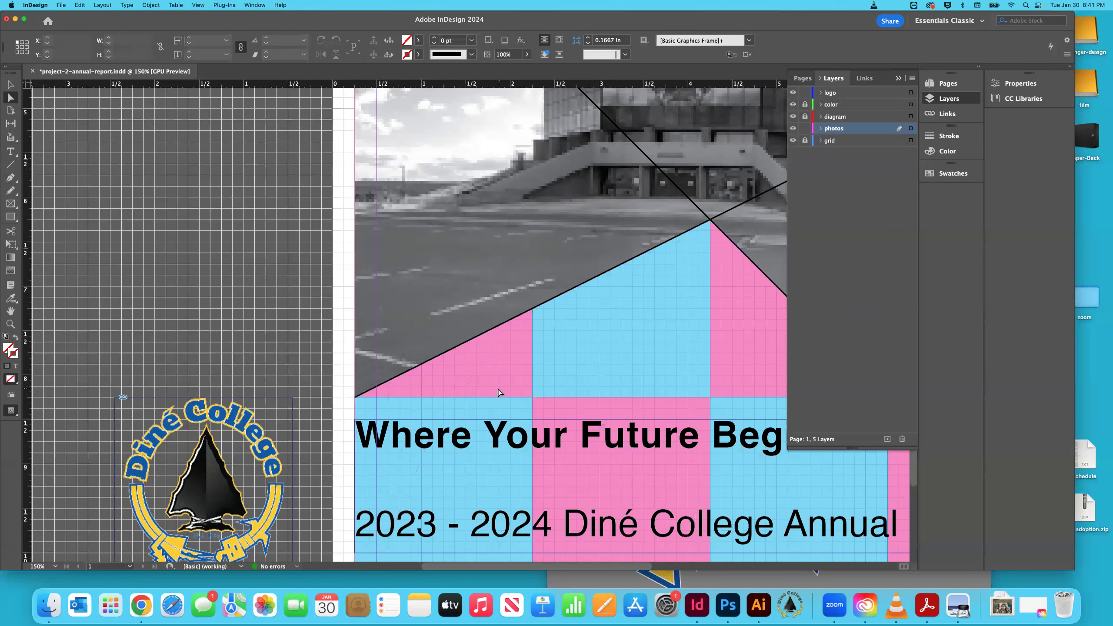
# Step: Place the image "Quick fact brochure-1 copy.jpg" from the campus-student-images folder into the lower five-sided frame, and view the whole cover
pyautogui.scroll(-3, 492, 384)
pyautogui.hscroll(4, 492, 382)
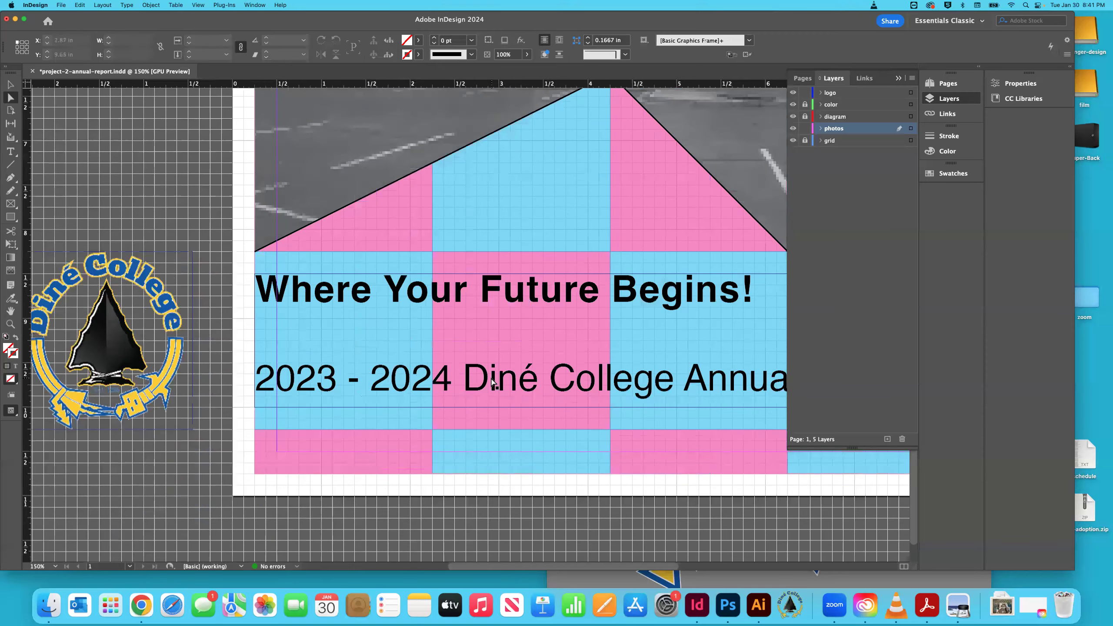
pyautogui.press('super+minus')
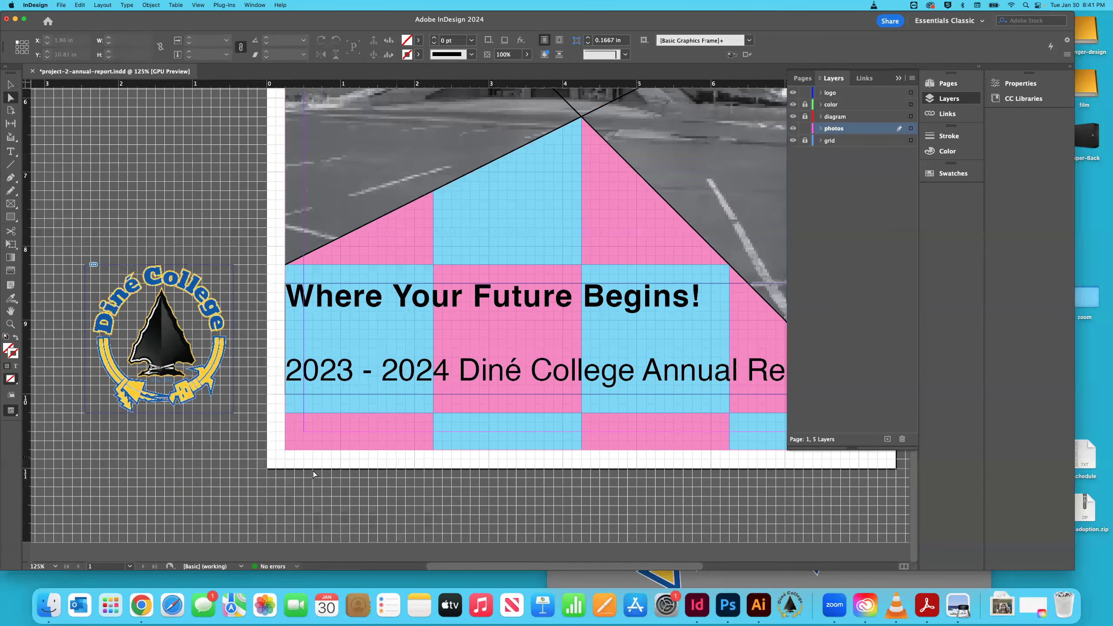
pyautogui.click(298, 447)
pyautogui.press('super+d')
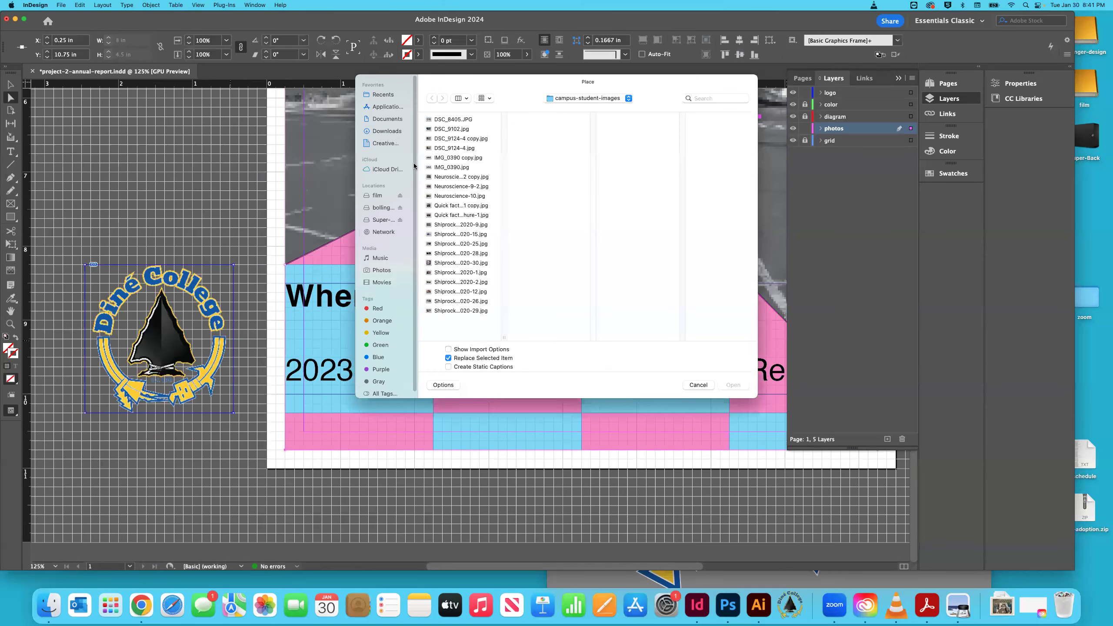
pyautogui.click(445, 139)
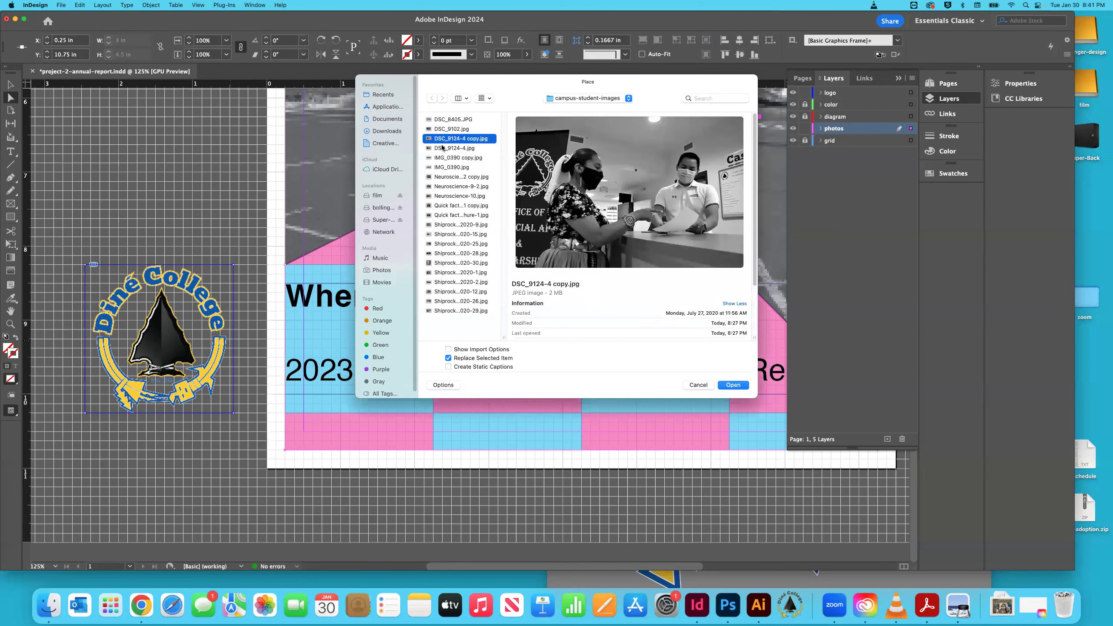
pyautogui.click(442, 149)
pyautogui.click(452, 176)
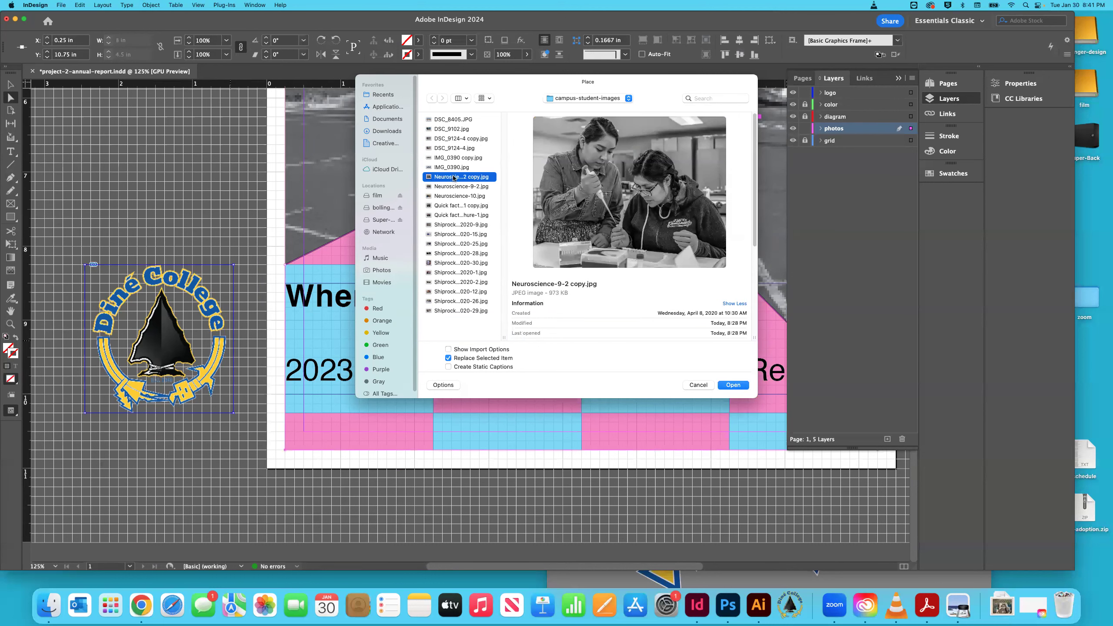
pyautogui.press('Down')
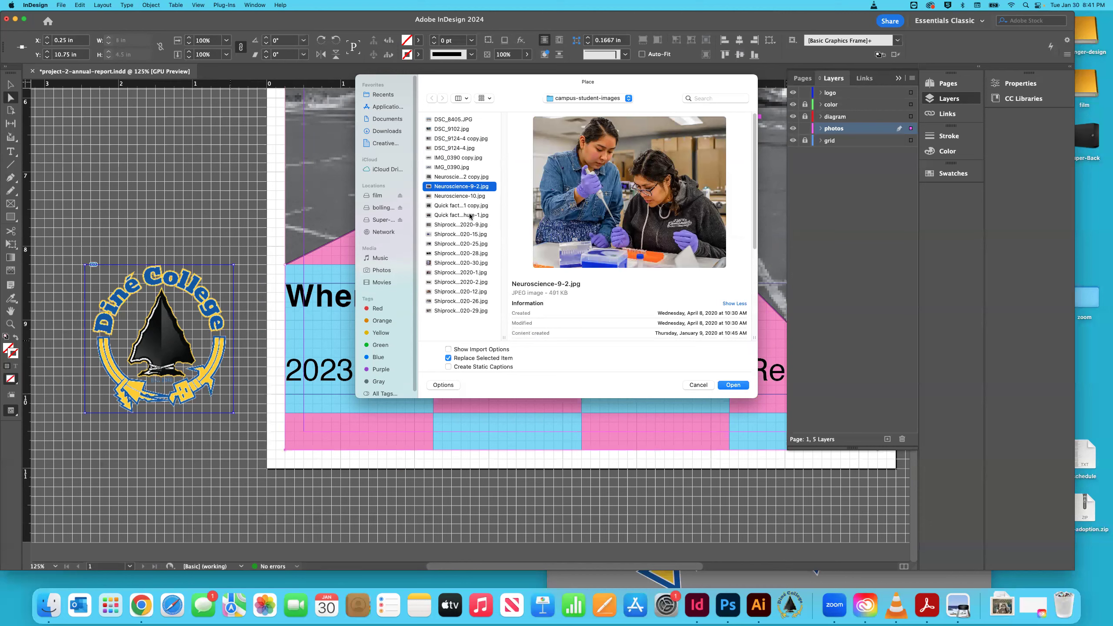
pyautogui.click(469, 208)
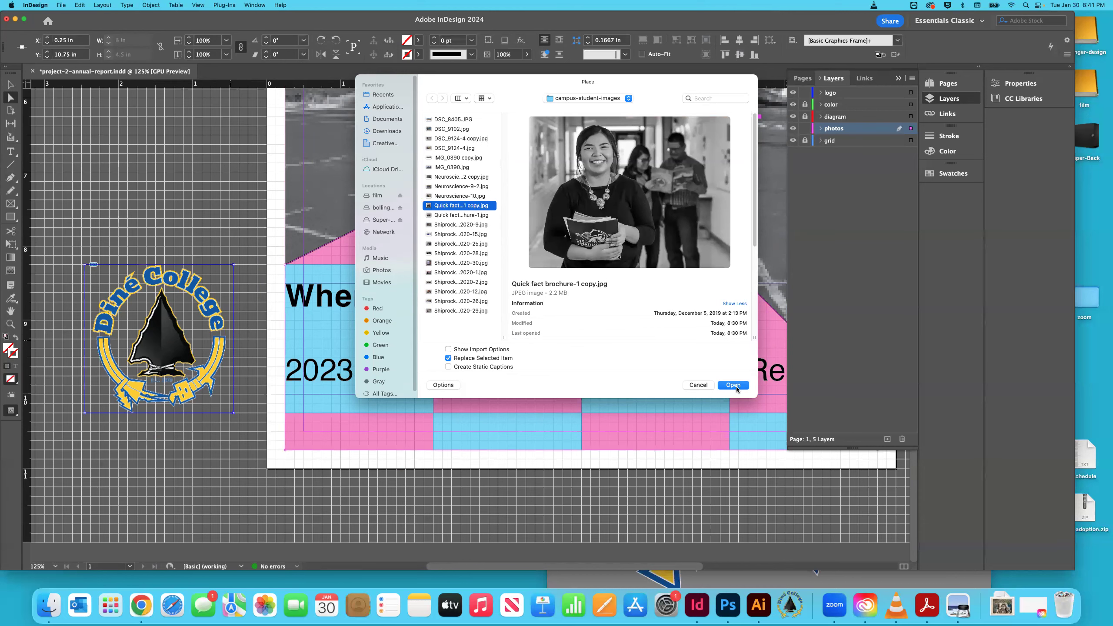
pyautogui.click(733, 385)
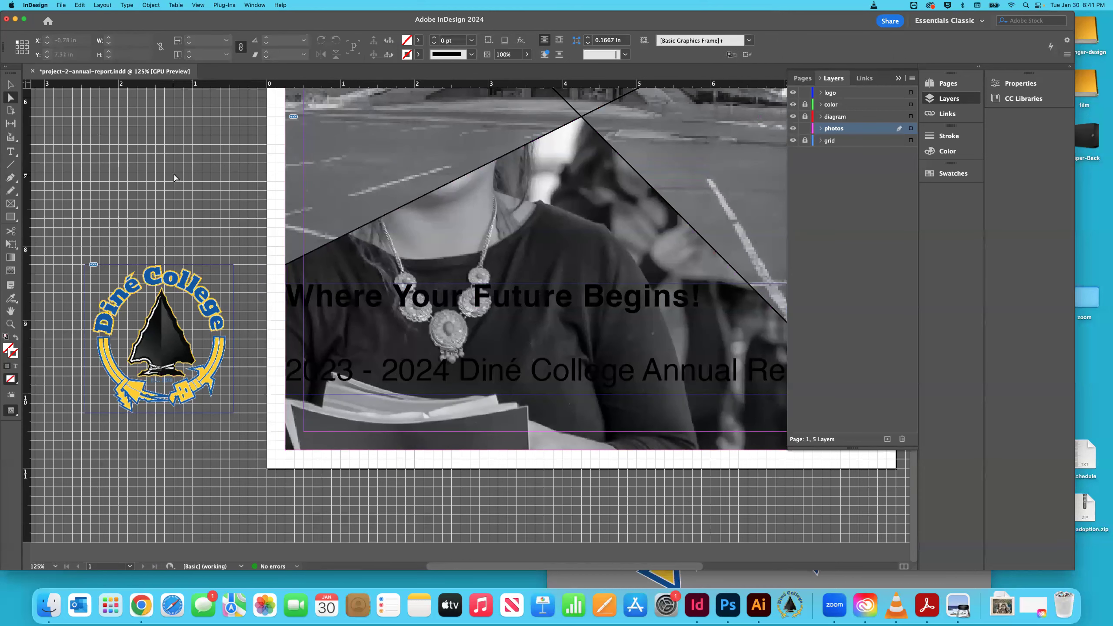
pyautogui.press('super+minus')
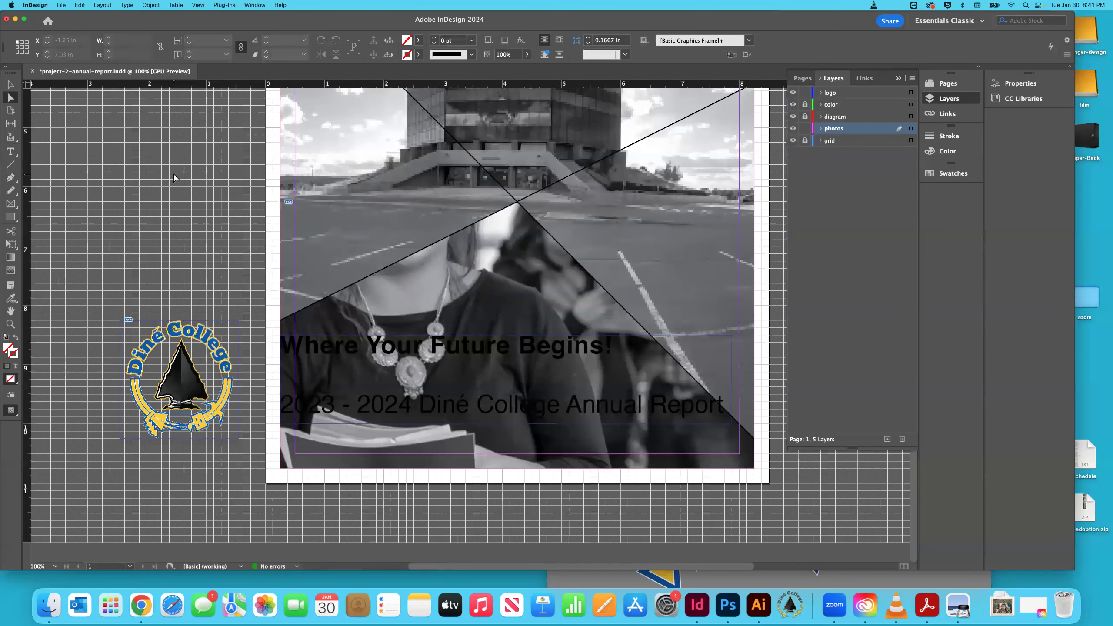
pyautogui.press('super+minus')
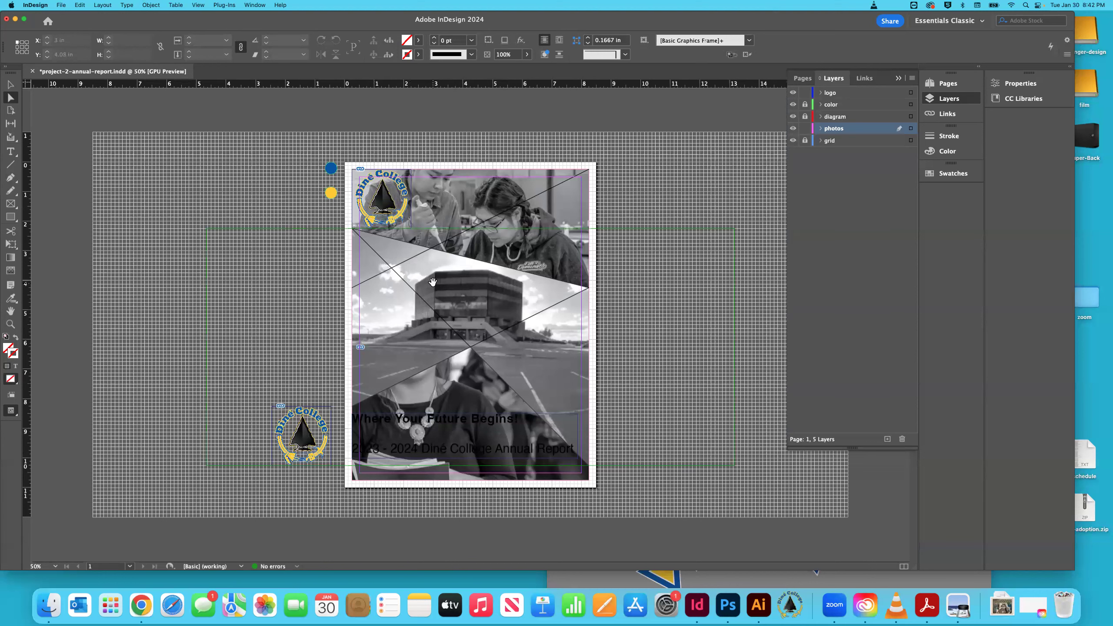
# Step: Undo placing the photo in the lower five-sided frame and deselect the frame
pyautogui.press('super+z')
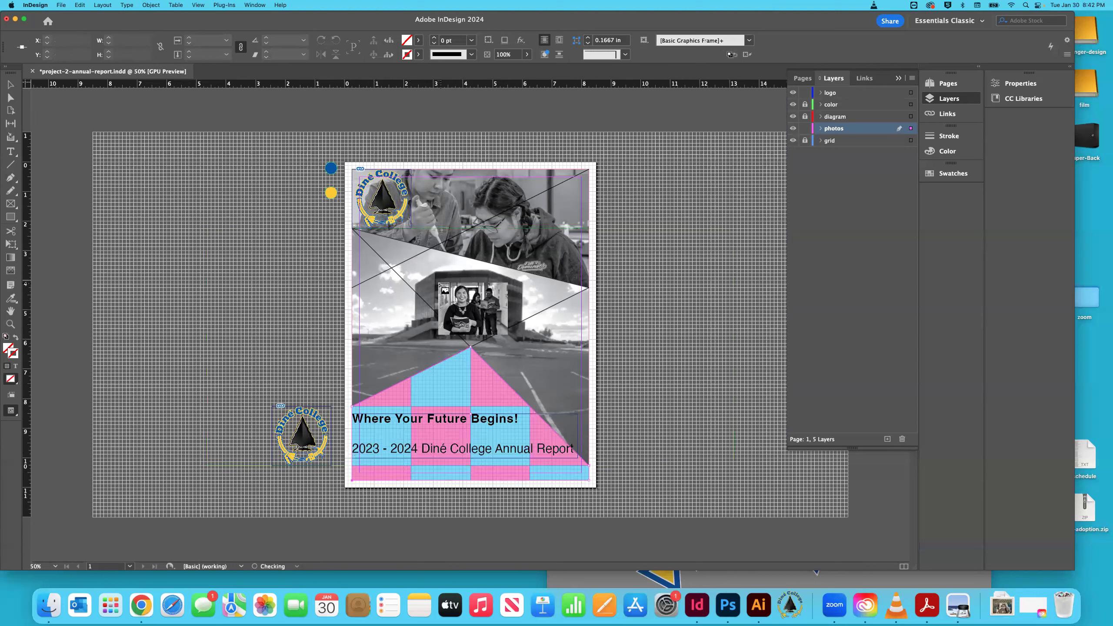
pyautogui.press('Escape')
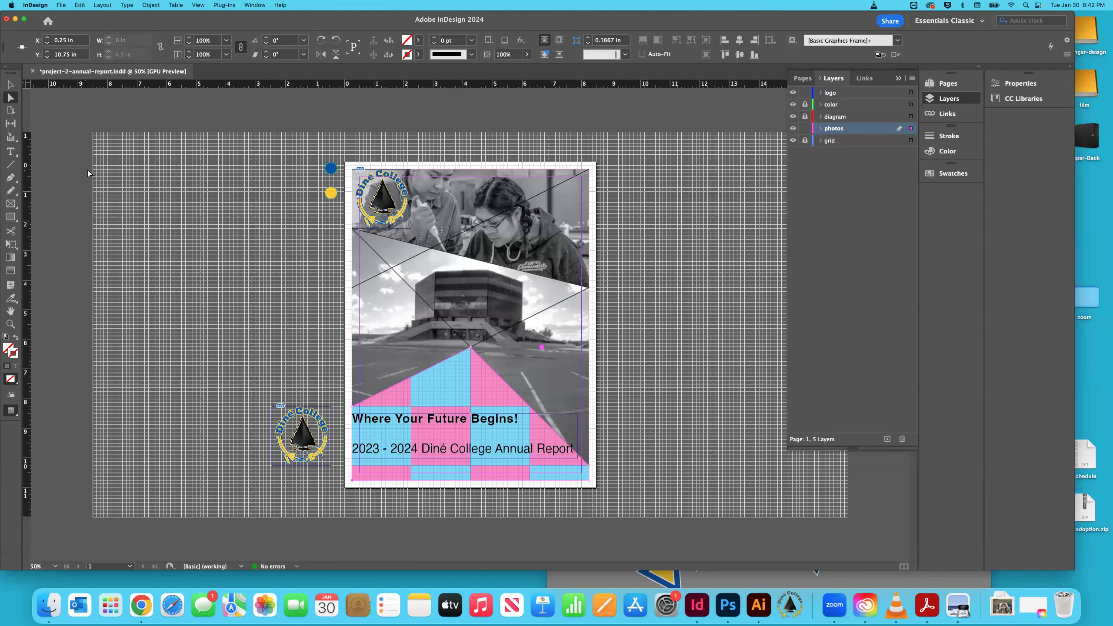
pyautogui.click(10, 85)
pyautogui.click(172, 201)
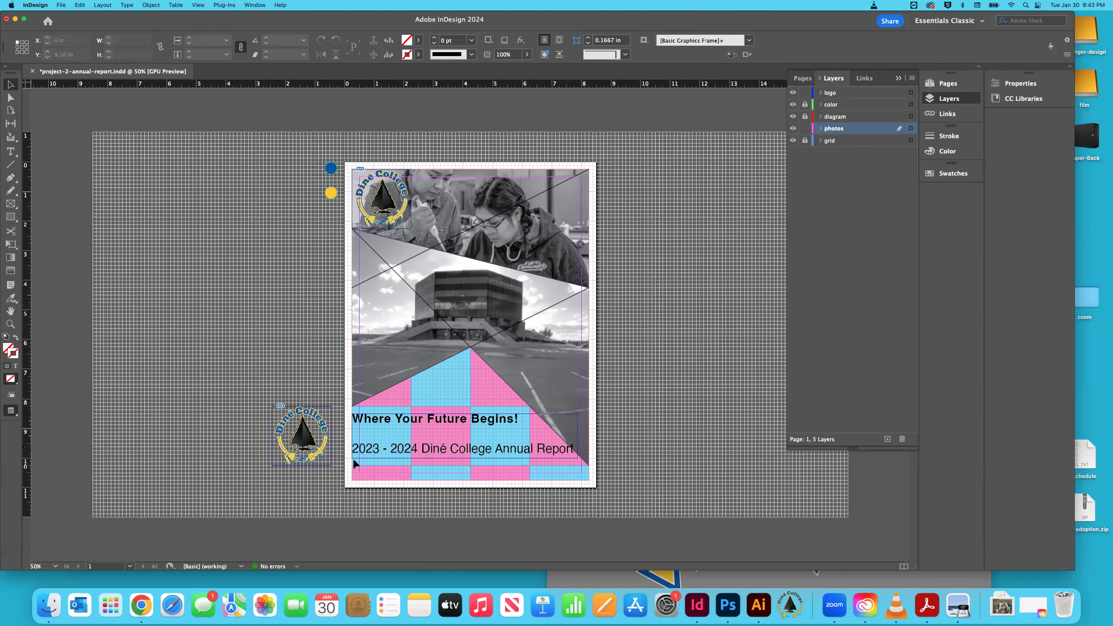
# Step: Fill the lower five-sided frame with the yellow sampled from the circle beside the page, and deselect the frame
pyautogui.click(355, 477)
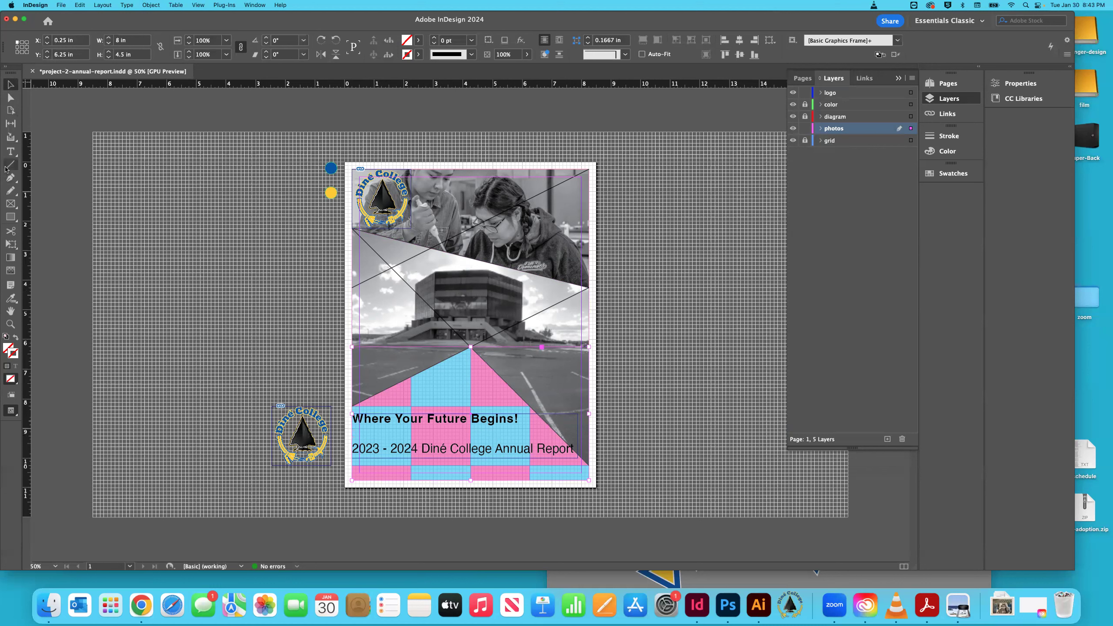
pyautogui.press('i')
pyautogui.click(332, 194)
pyautogui.click(10, 85)
pyautogui.click(147, 163)
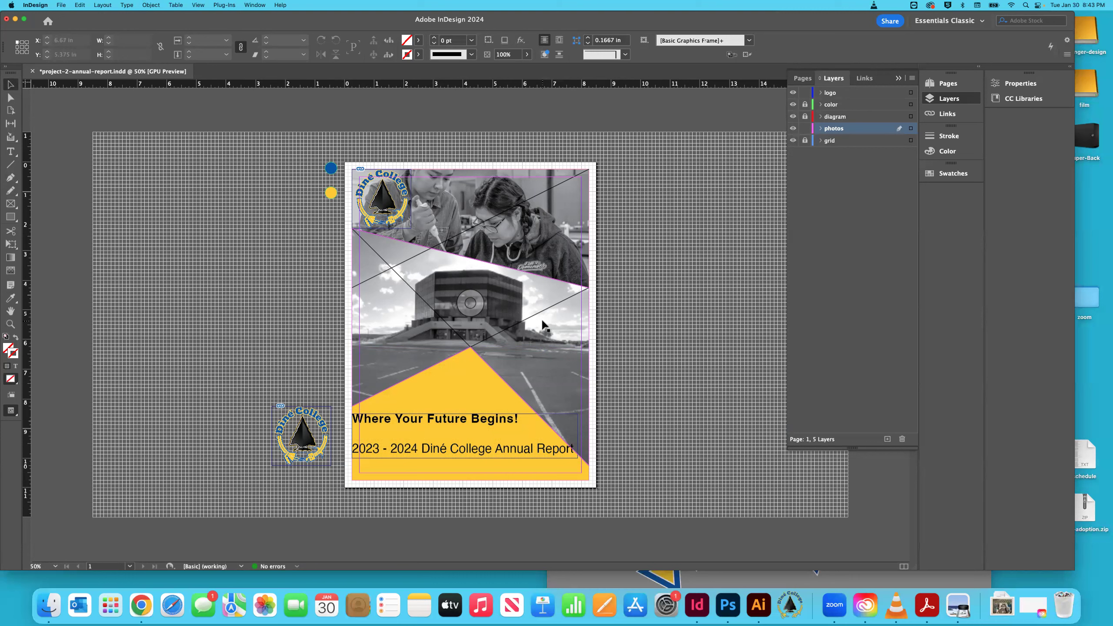
# Step: With the lower frame unfilled, place the image "Quick fact brochure-1 copy.jpg" from the campus-student-images folder into it
pyautogui.click(504, 417)
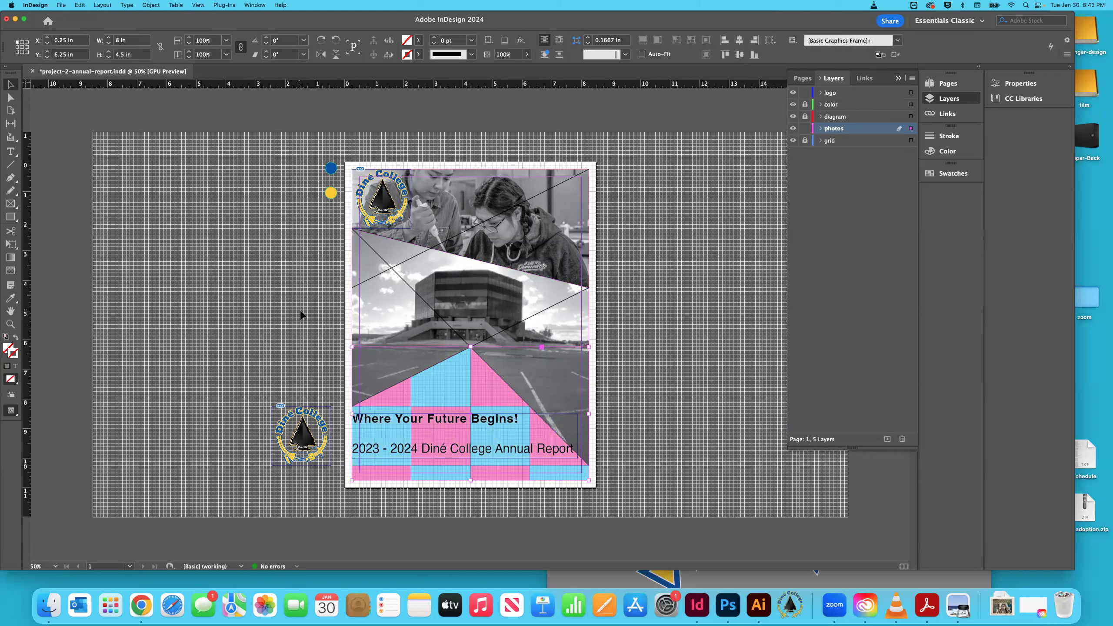
pyautogui.press('super+d')
pyautogui.click(450, 139)
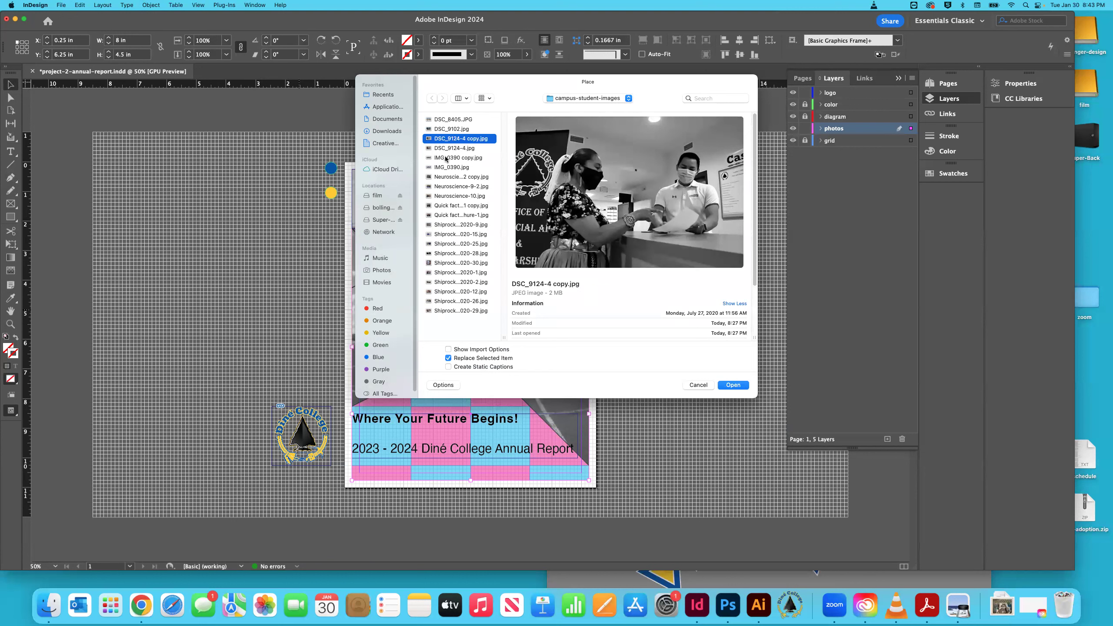
pyautogui.click(447, 158)
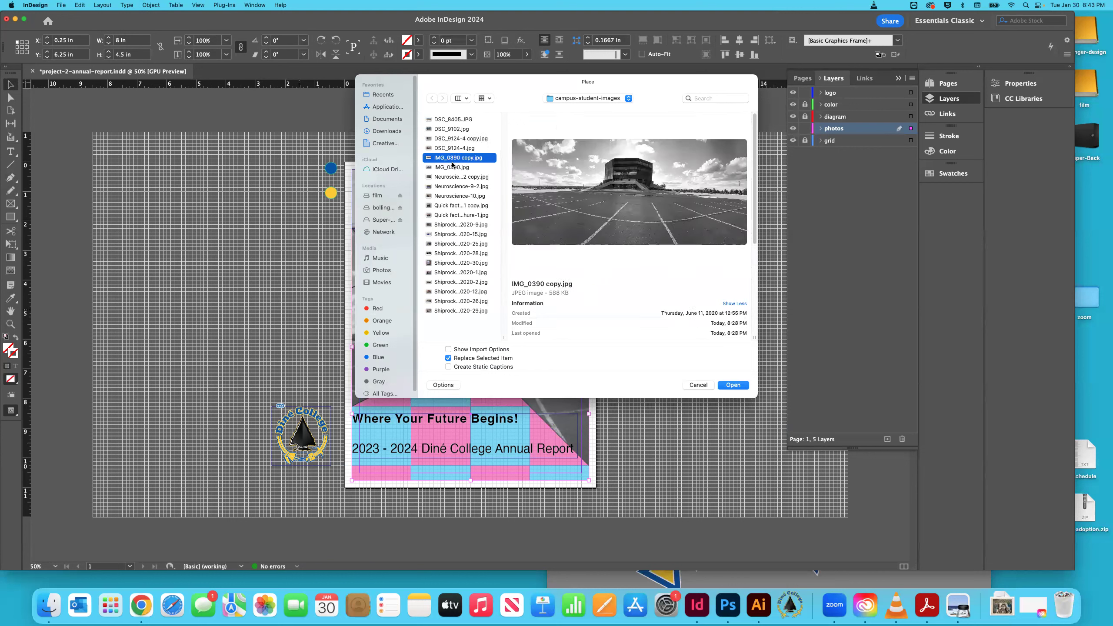
pyautogui.click(464, 205)
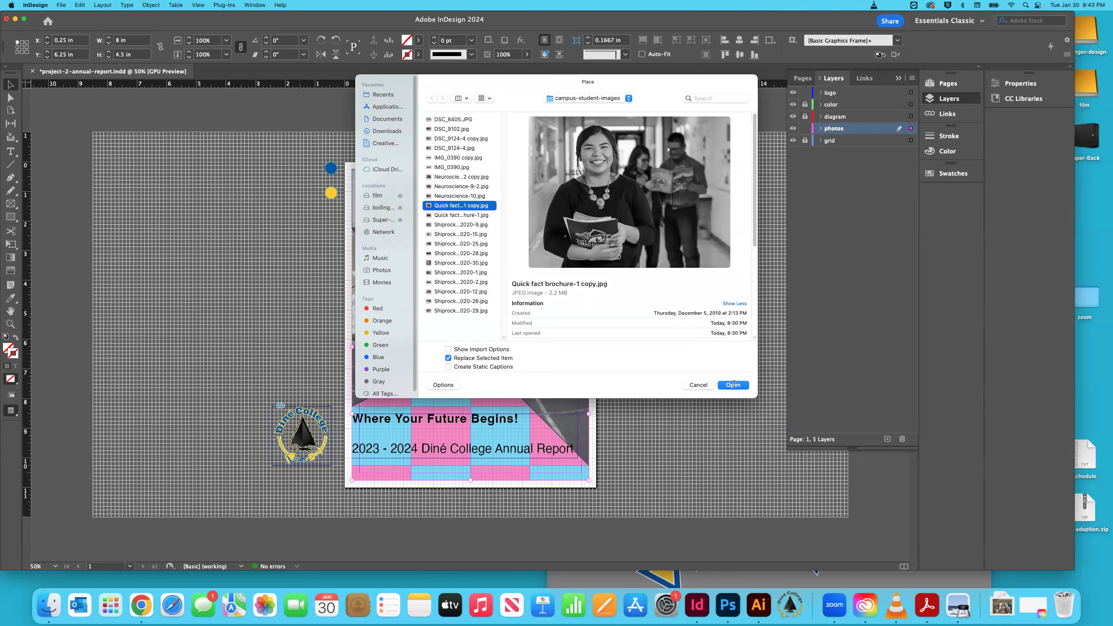
pyautogui.click(734, 384)
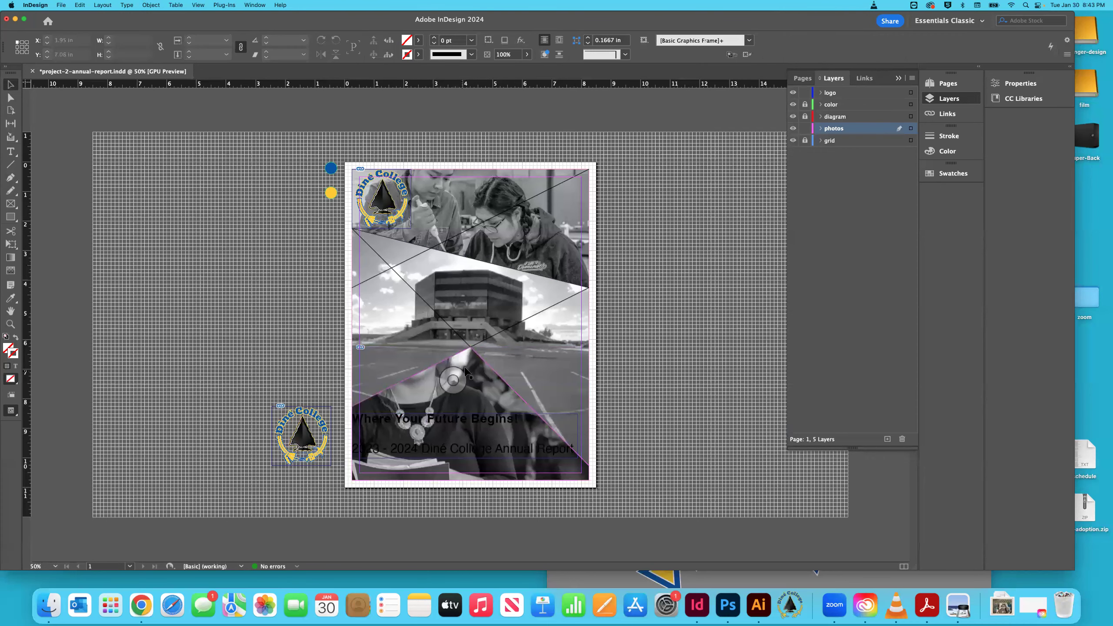
# Step: Apply Fill Frame Proportionally to the student photo in the lower five-sided frame
pyautogui.click(472, 415)
pyautogui.click(174, 199)
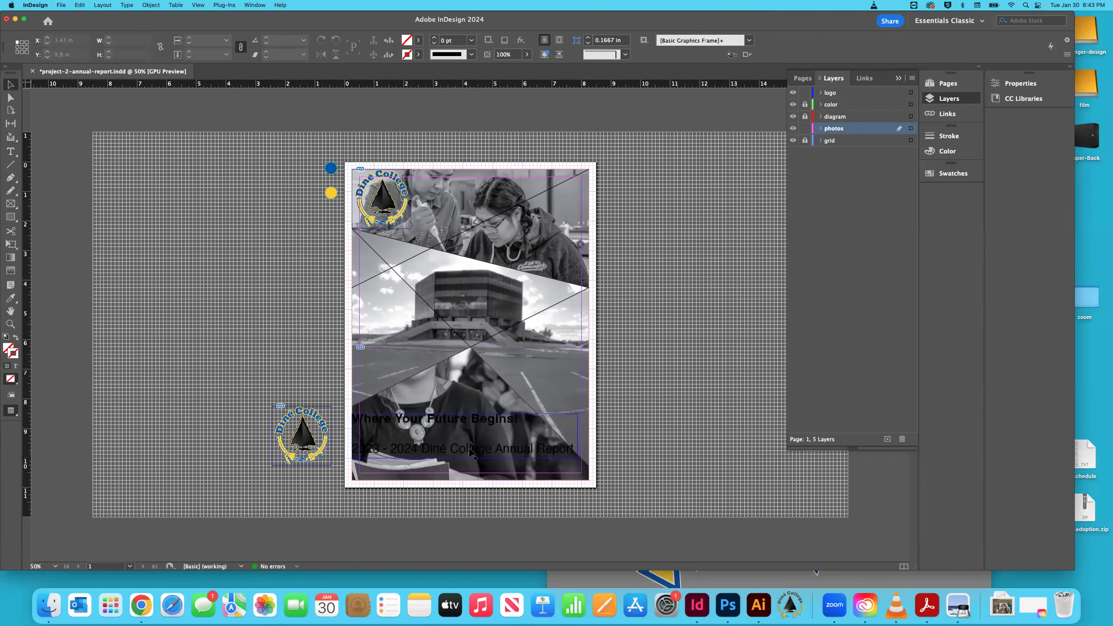
pyautogui.click(508, 478)
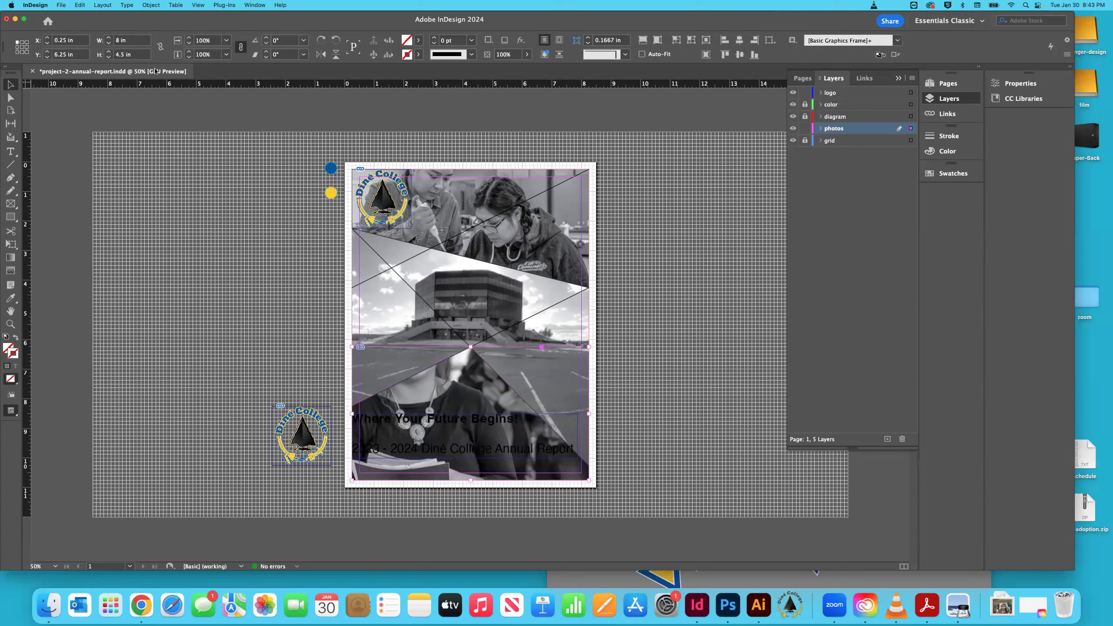
pyautogui.click(150, 6)
pyautogui.moveTo(181, 186)
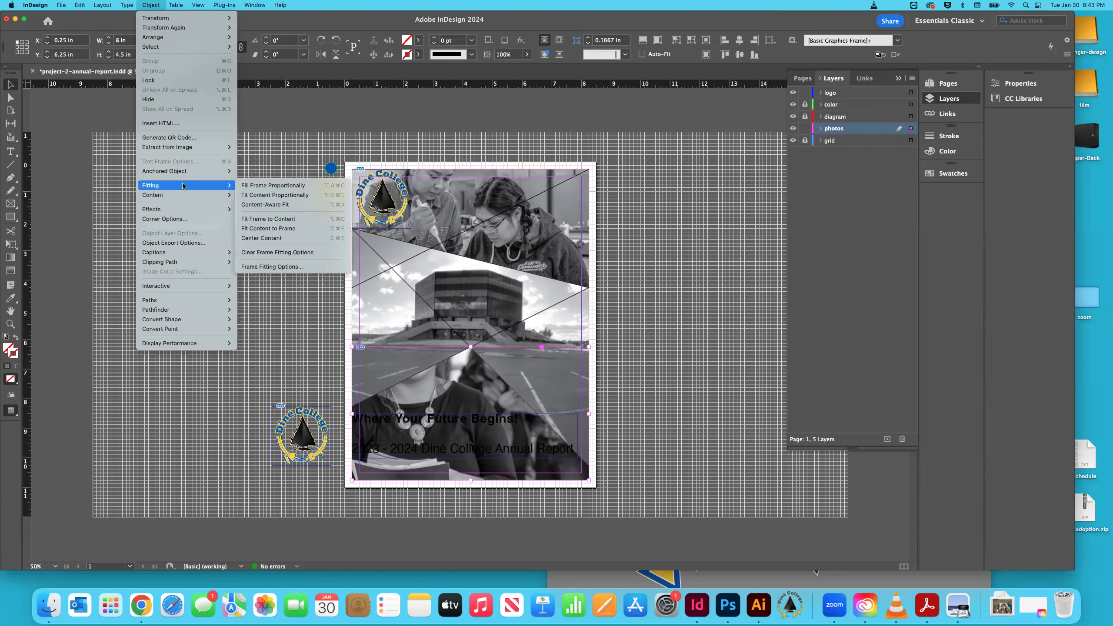
pyautogui.click(255, 194)
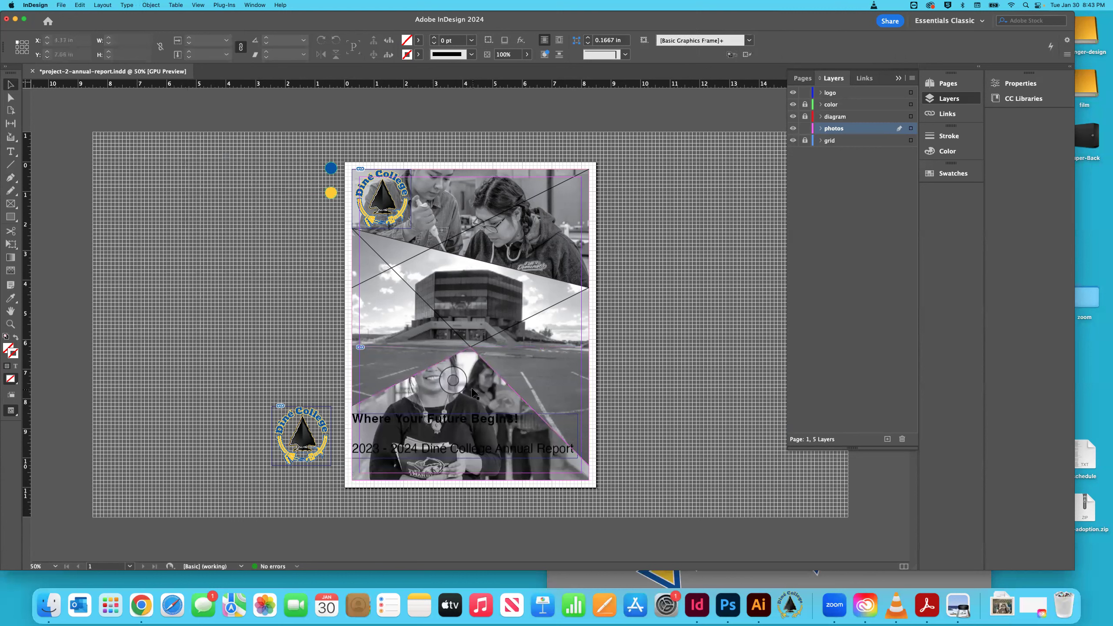
# Step: Move the student photo within its frame to X+ 1.1111 in, and enlarge it proportionally from its lower-left corner to about 10.11 in wide
pyautogui.doubleClick(486, 399)
pyautogui.hotkey('shift', 'Right')
pyautogui.hotkey('shift', 'Right')
pyautogui.hotkey('shift', 'Right')
pyautogui.hotkey('shift', 'Right')
pyautogui.hotkey('shift', 'Right')
pyautogui.hotkey('shift', 'Right')
pyautogui.hotkey('shift', 'Right')
pyautogui.hotkey('shift', 'Right')
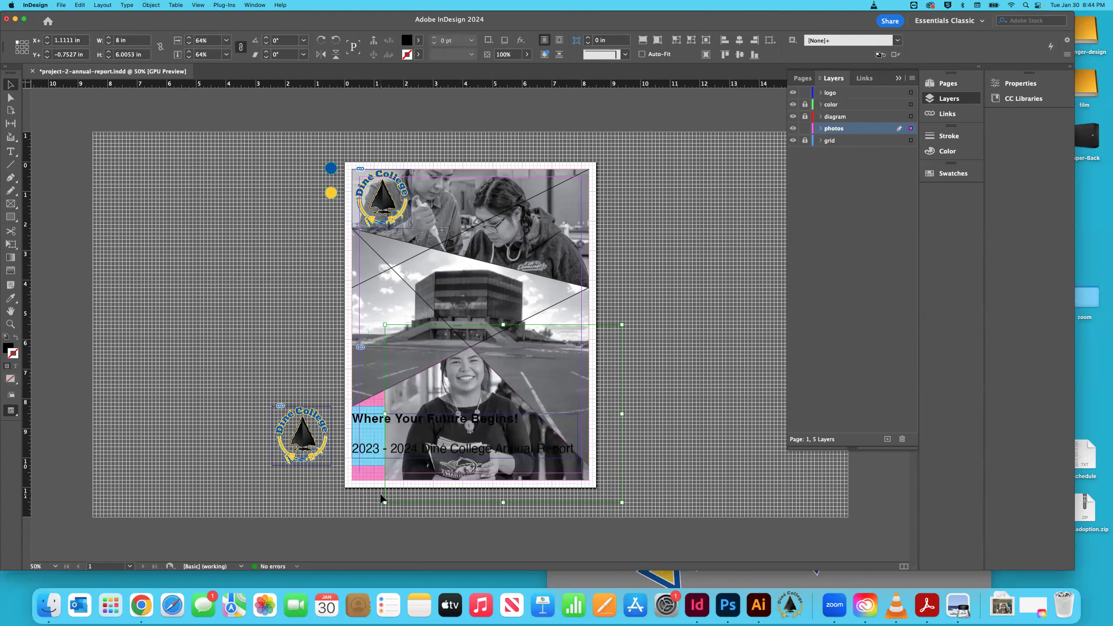
pyautogui.moveTo(385, 503); pyautogui.dragTo(322, 549)
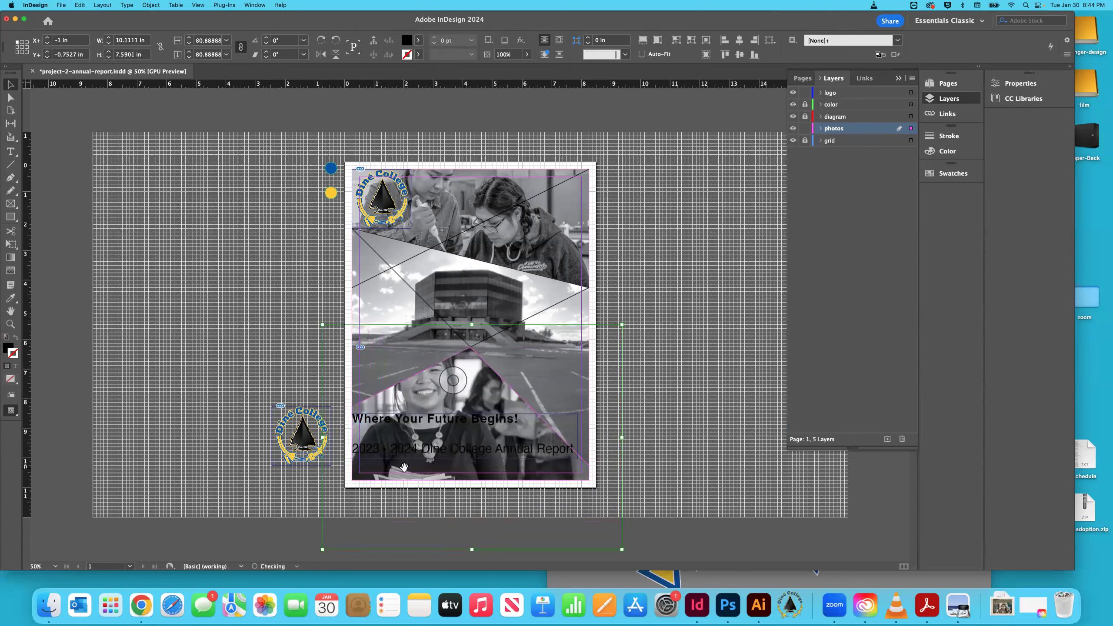
# Step: Nudge the enlarged student photo within its frame to X+ -0.7222 in and Y+ -0.1971 in, and deselect it
pyautogui.hotkey('shift', 'Right')
pyautogui.hotkey('shift', 'Right')
pyautogui.hotkey('shift', 'Right')
pyautogui.hotkey('shift', 'Right')
pyautogui.hotkey('shift', 'Down')
pyautogui.hotkey('shift', 'Down')
pyautogui.hotkey('shift', 'Down')
pyautogui.hotkey('shift', 'Down')
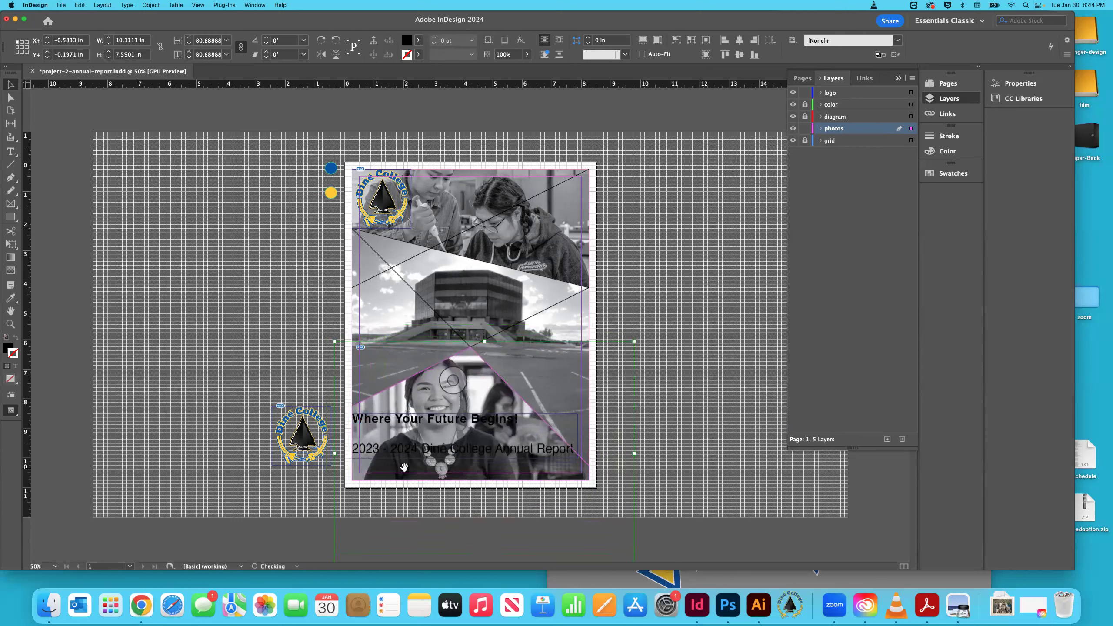
pyautogui.hotkey('shift', 'Right')
pyautogui.hotkey('shift', 'Right')
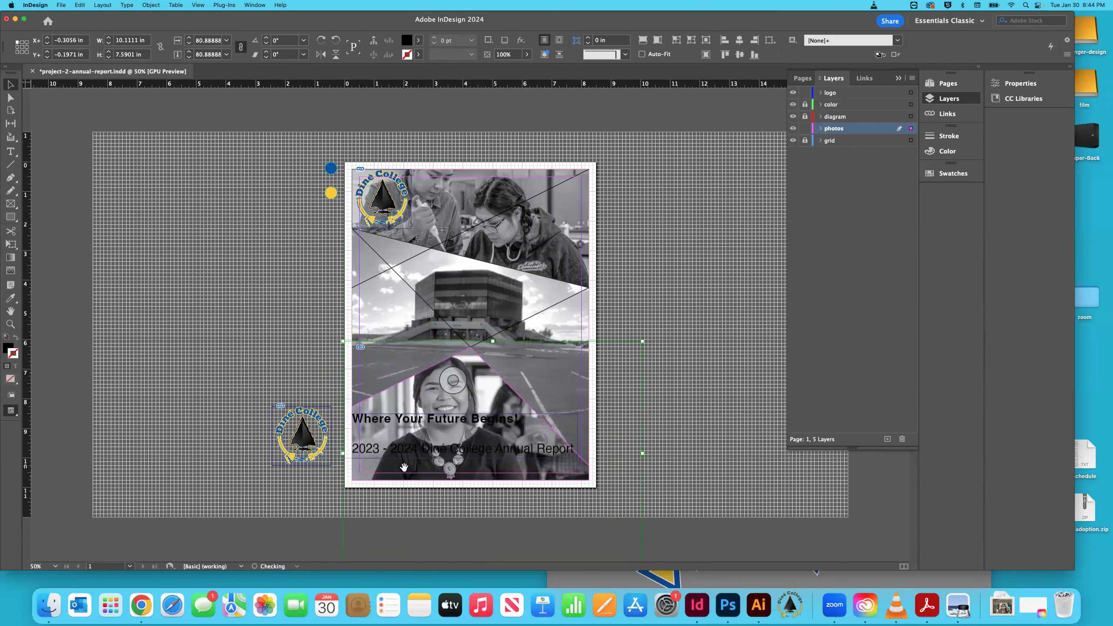
pyautogui.hotkey('shift', 'Left')
pyautogui.hotkey('shift', 'Left')
pyautogui.hotkey('shift', 'Left')
pyautogui.hotkey('shift', 'Left')
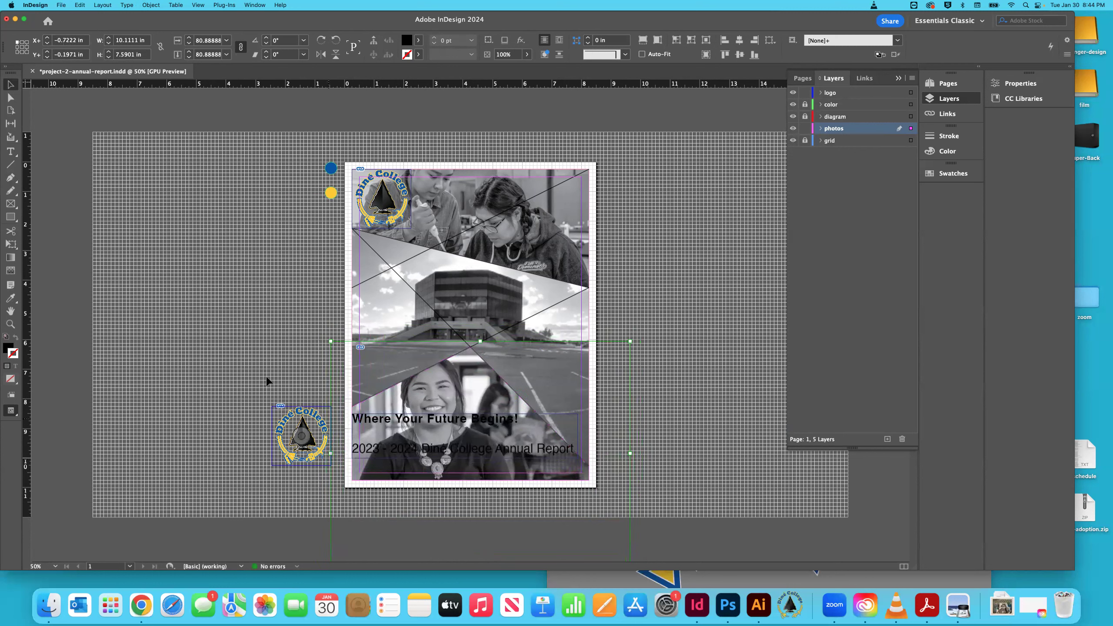
pyautogui.click(245, 337)
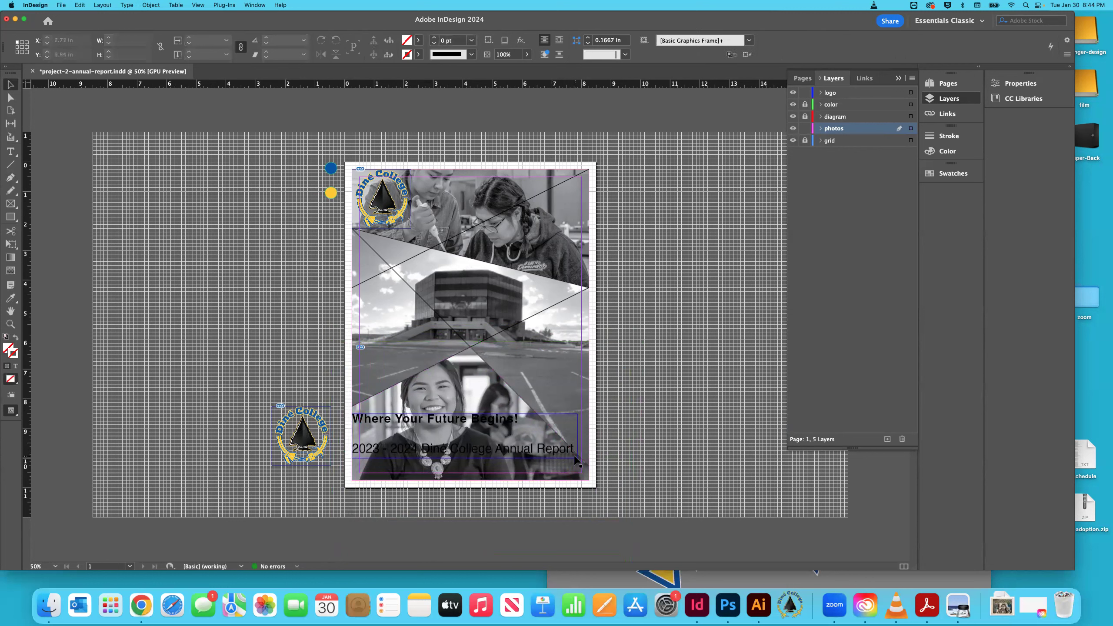
# Step: Set the line "2023 - 2024 Diné College Annual Report" to 30 pt size with 30 pt leading, and deselect the text frame
pyautogui.doubleClick(543, 452)
pyautogui.moveTo(355, 448); pyautogui.dragTo(578, 449)
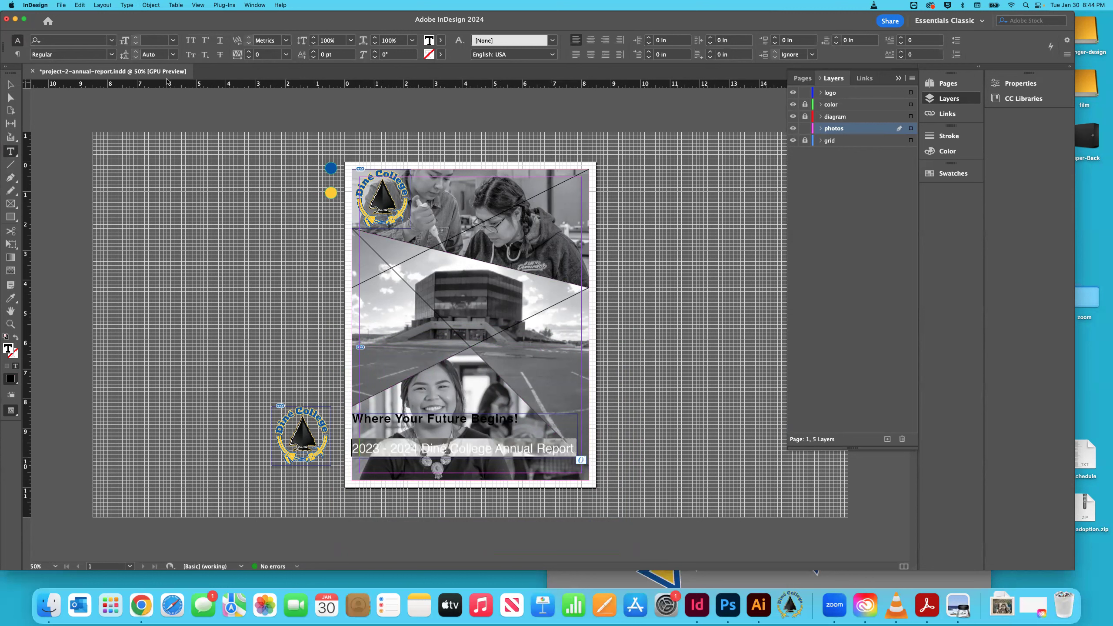
pyautogui.click(173, 40)
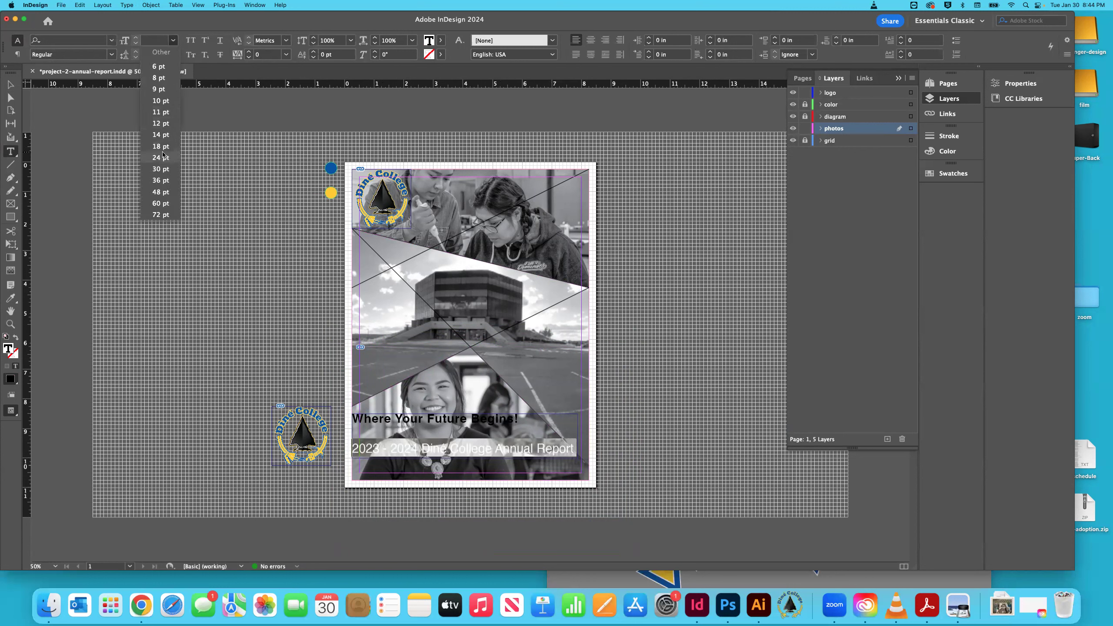
pyautogui.click(159, 170)
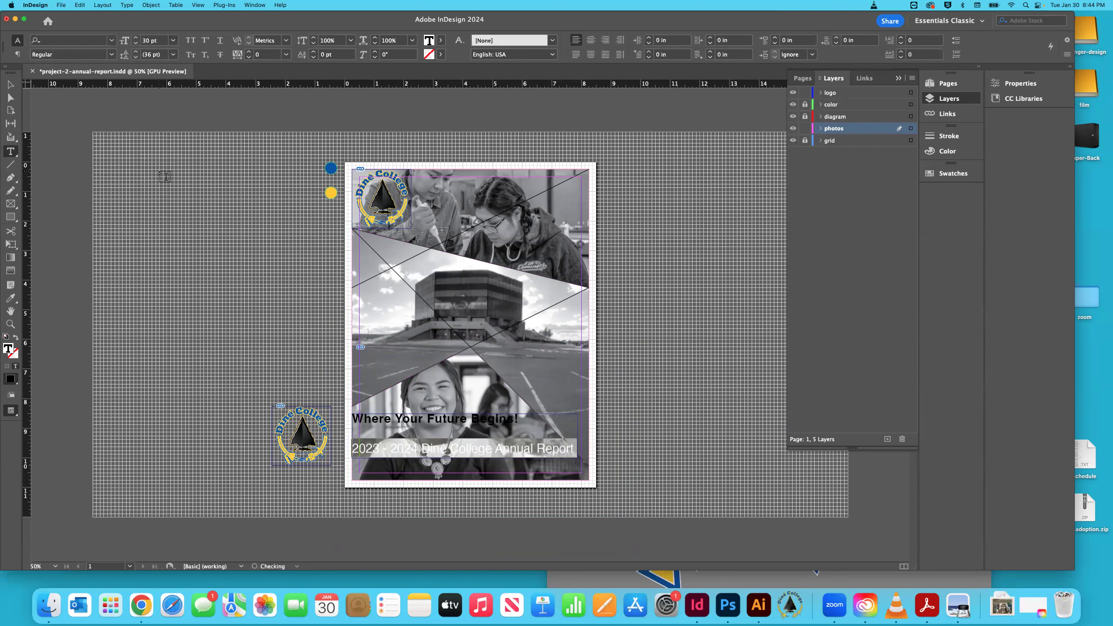
pyautogui.click(173, 53)
pyautogui.click(159, 184)
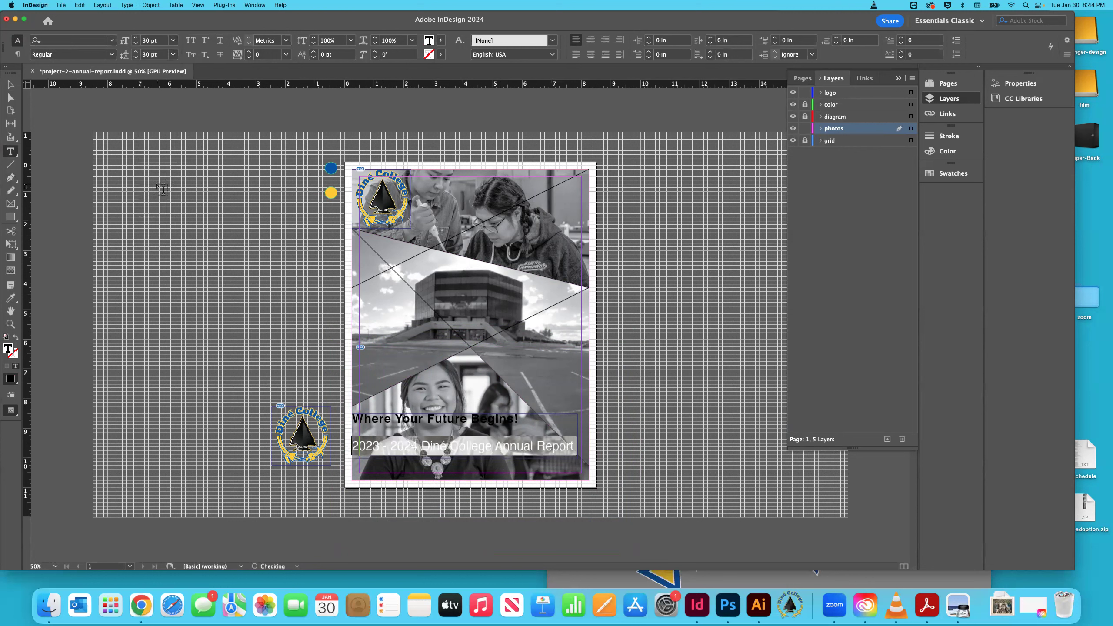
pyautogui.press('Escape')
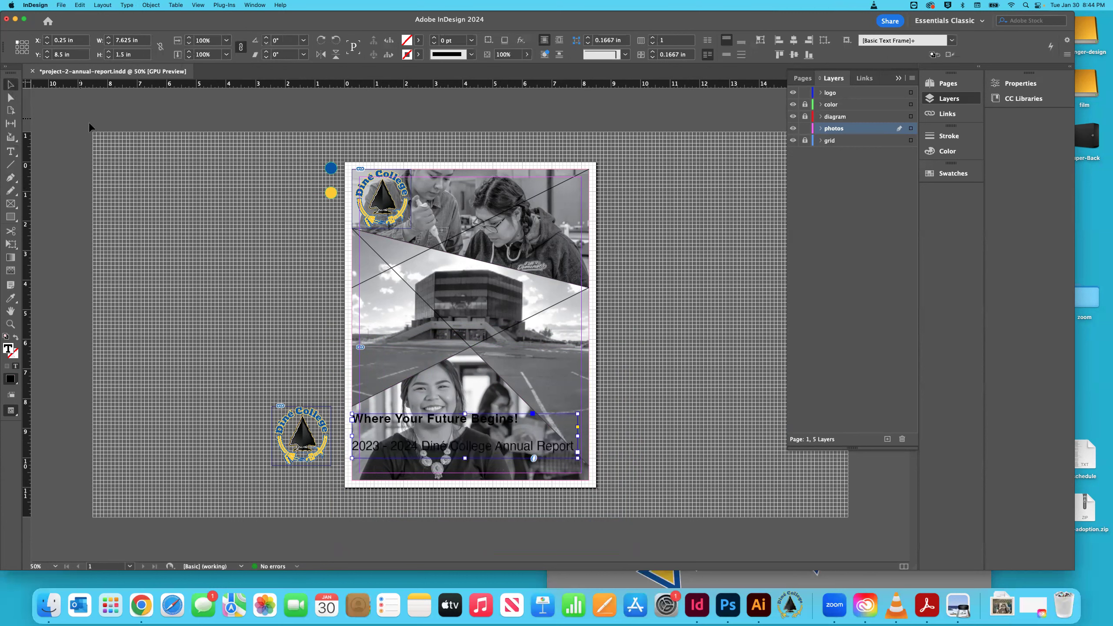
pyautogui.click(90, 127)
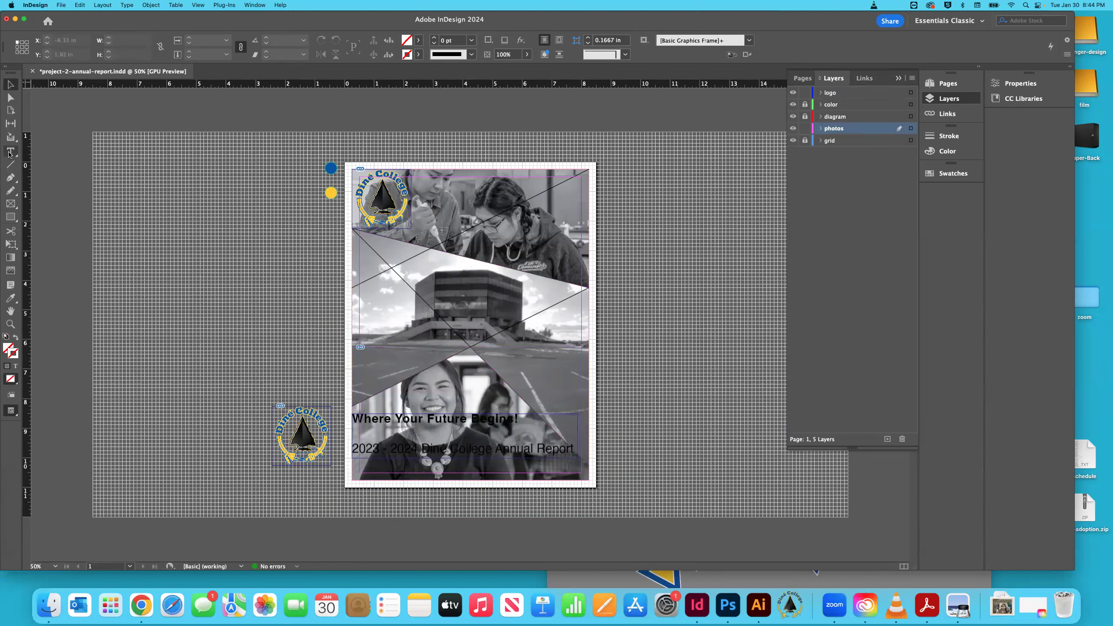
# Step: Draw a closed triangle with the Pen tool over the campus photo, about 5.375 in wide and 2.625 in high
pyautogui.click(10, 178)
pyautogui.click(388, 249)
pyautogui.click(548, 291)
pyautogui.click(470, 325)
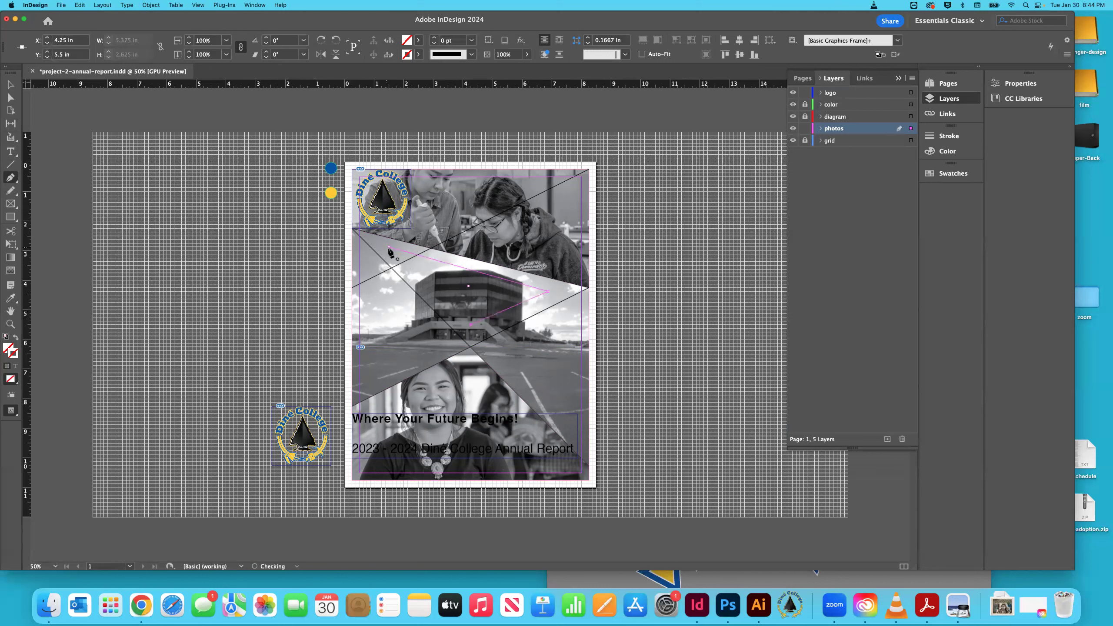
pyautogui.click(389, 248)
pyautogui.click(10, 85)
pyautogui.click(306, 240)
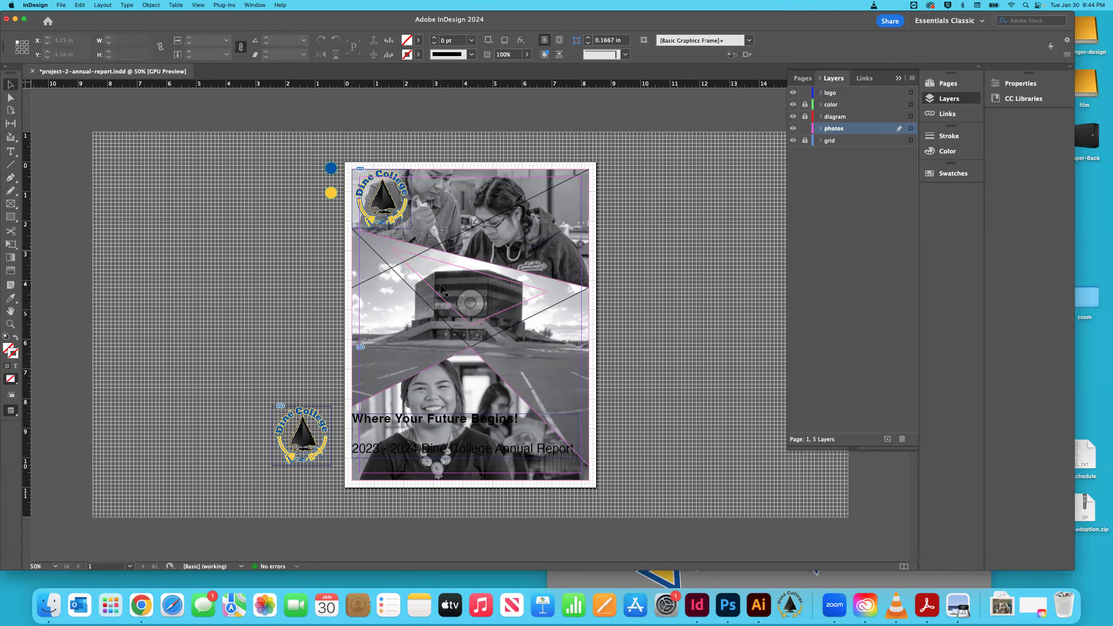
# Step: Fill the triangle with the blue sampled from the circle beside the page, and deselect it
pyautogui.click(427, 285)
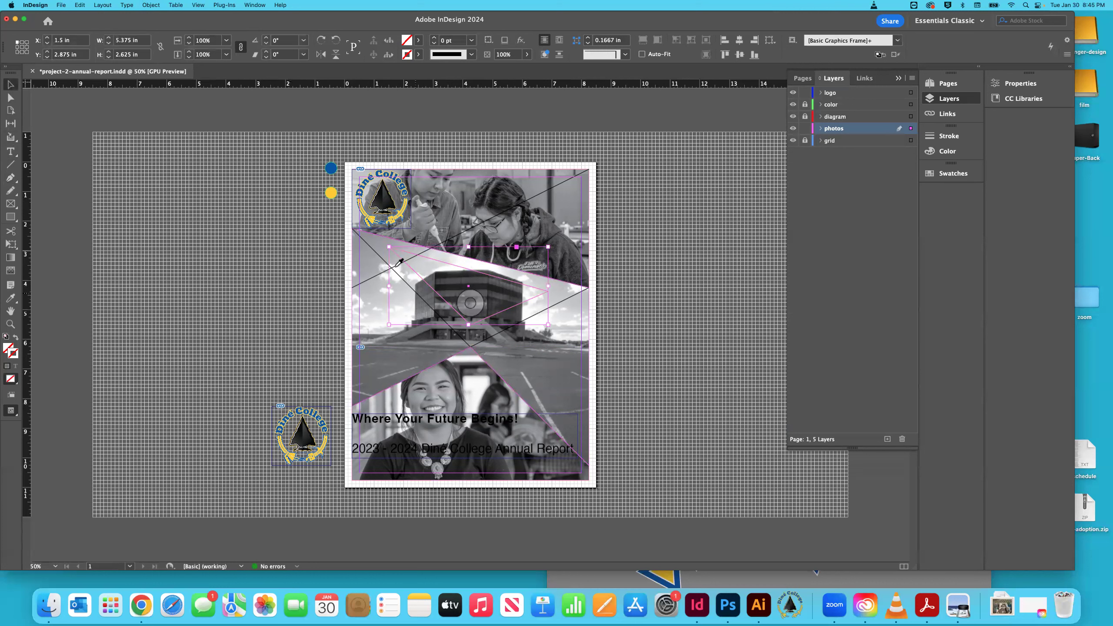
pyautogui.click(331, 168)
pyautogui.click(11, 85)
pyautogui.click(130, 139)
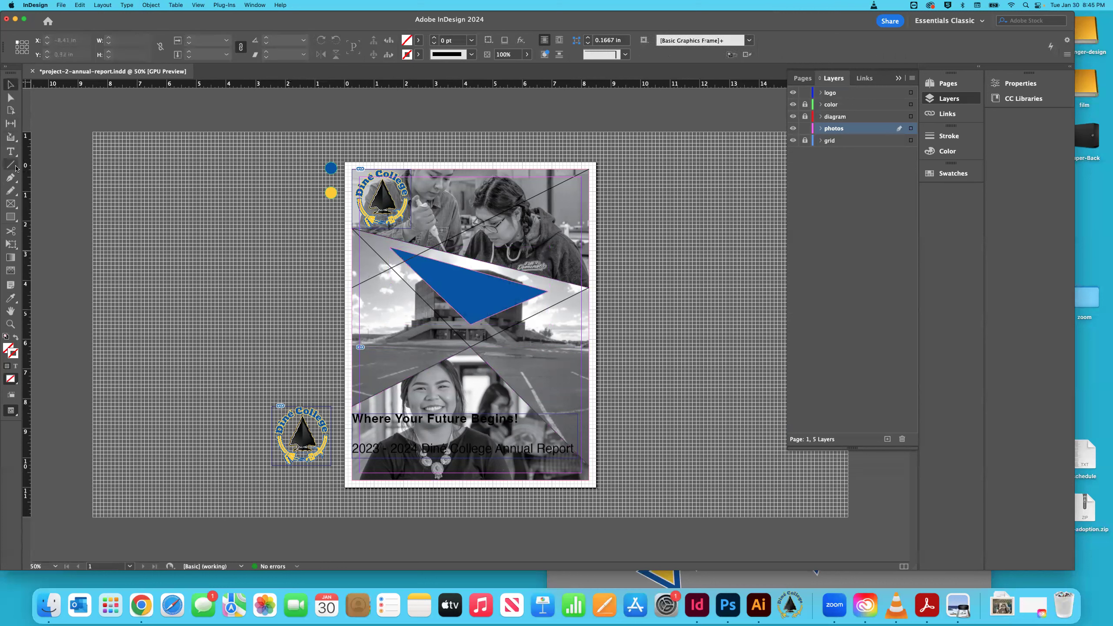
# Step: Move the triangle's right corner to X 8.25 in, Y 4.25 in, its left corner to the diagonals' left-edge meeting point, and its bottom corner to X 4.25 in, Y 6.25 in
pyautogui.click(10, 98)
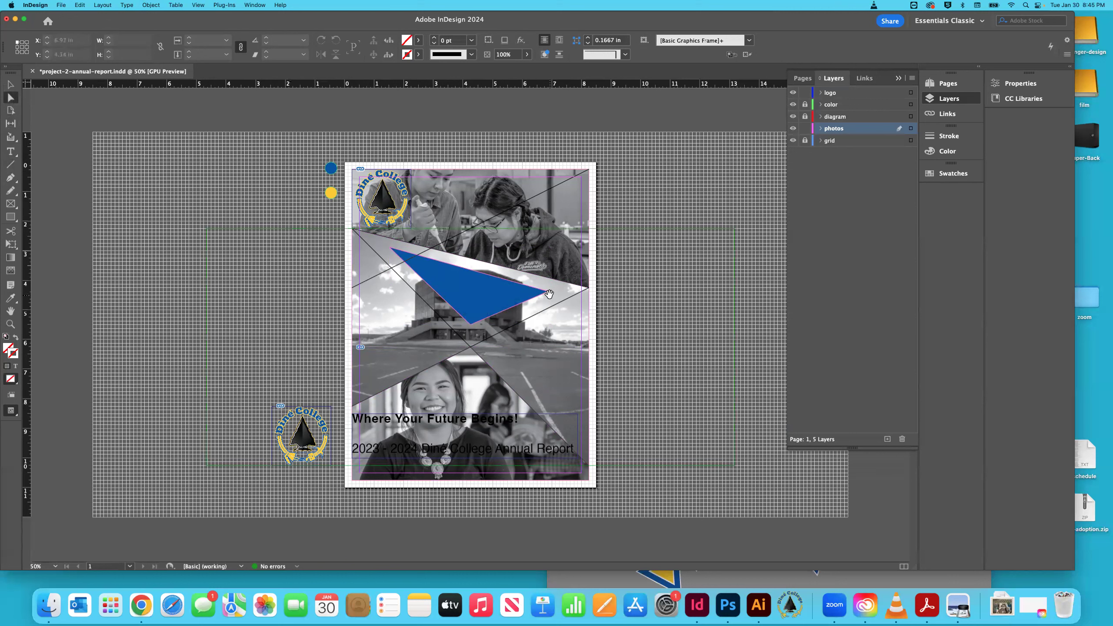
pyautogui.moveTo(548, 291); pyautogui.dragTo(589, 288)
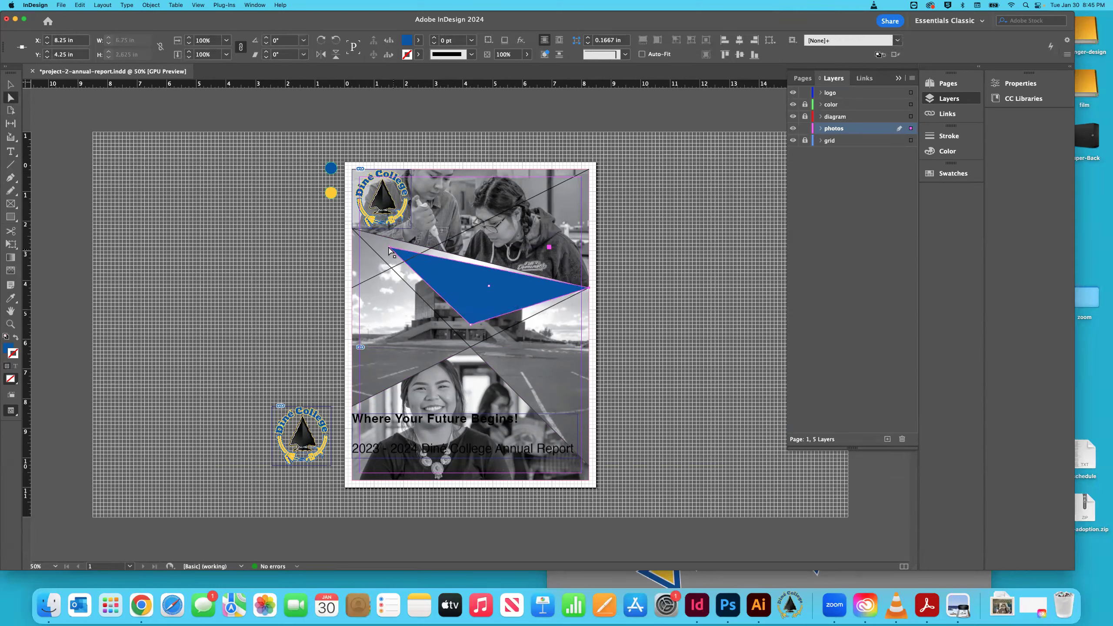
pyautogui.moveTo(390, 248); pyautogui.dragTo(353, 229)
pyautogui.click(474, 338)
pyautogui.moveTo(475, 339); pyautogui.dragTo(471, 347)
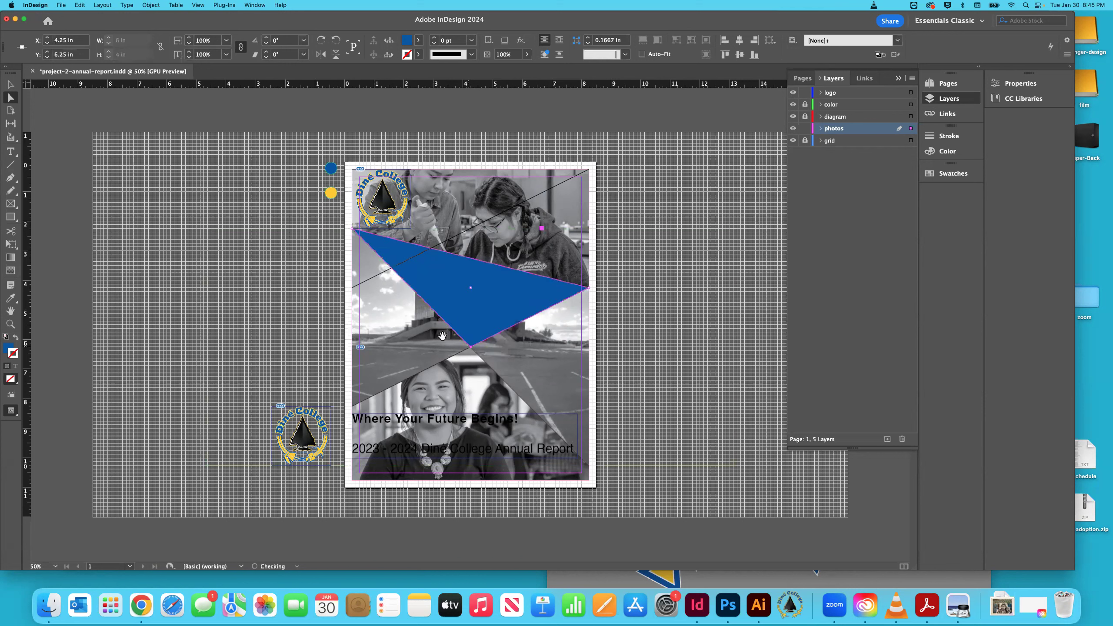
pyautogui.click(269, 288)
# Step: Create a new layer directly above the photos layer and name it "shapes"
pyautogui.click(10, 84)
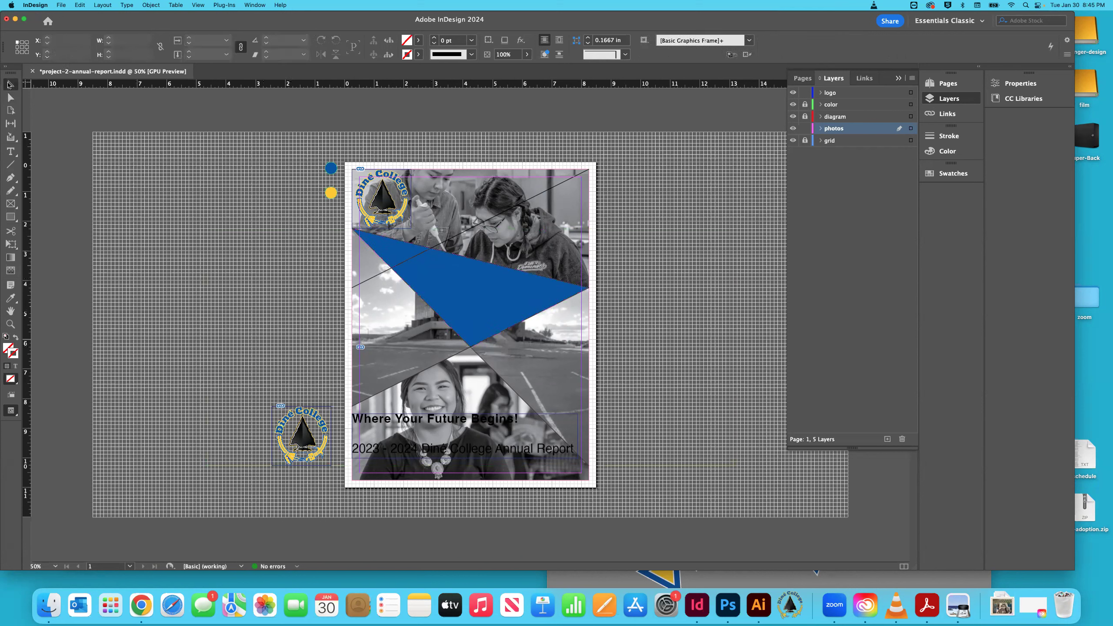
pyautogui.click(888, 439)
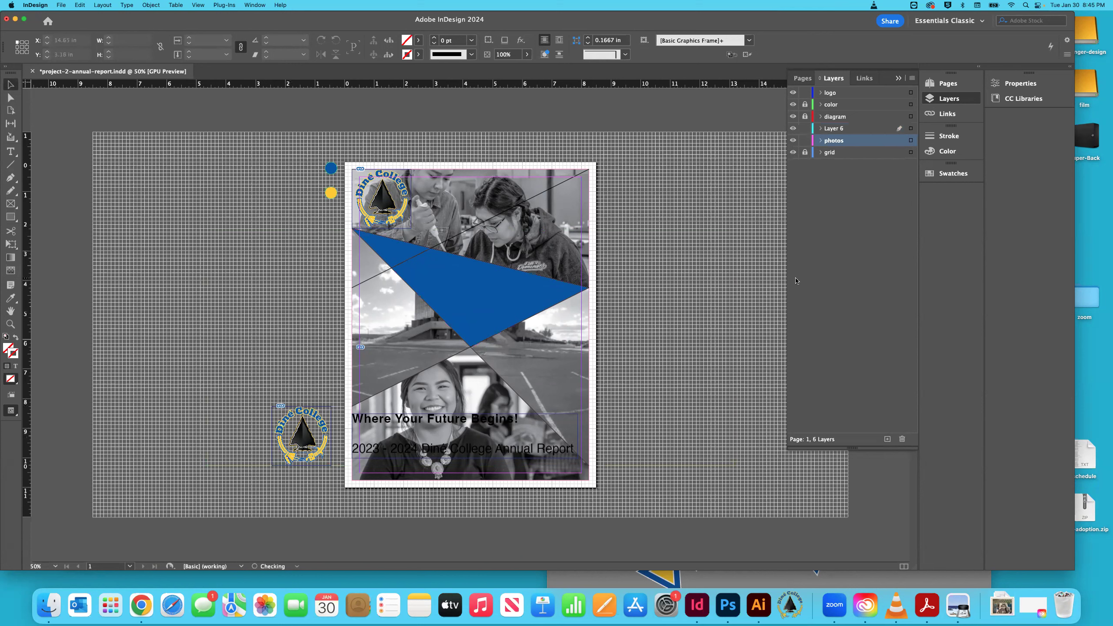
pyautogui.doubleClick(834, 128)
pyautogui.write('shapes')
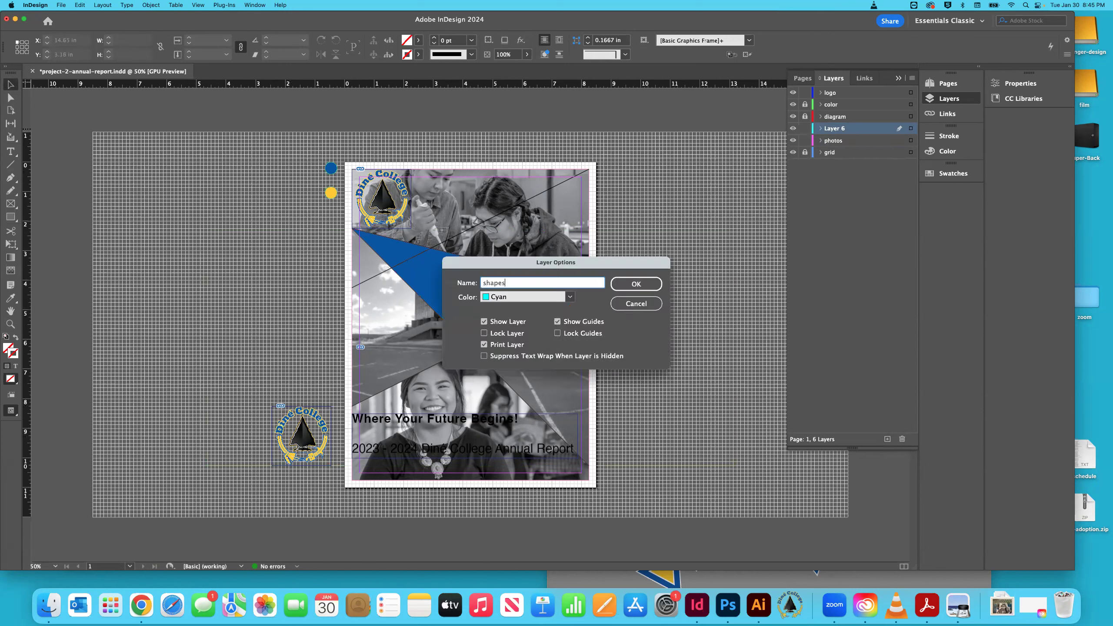
pyautogui.press('Return')
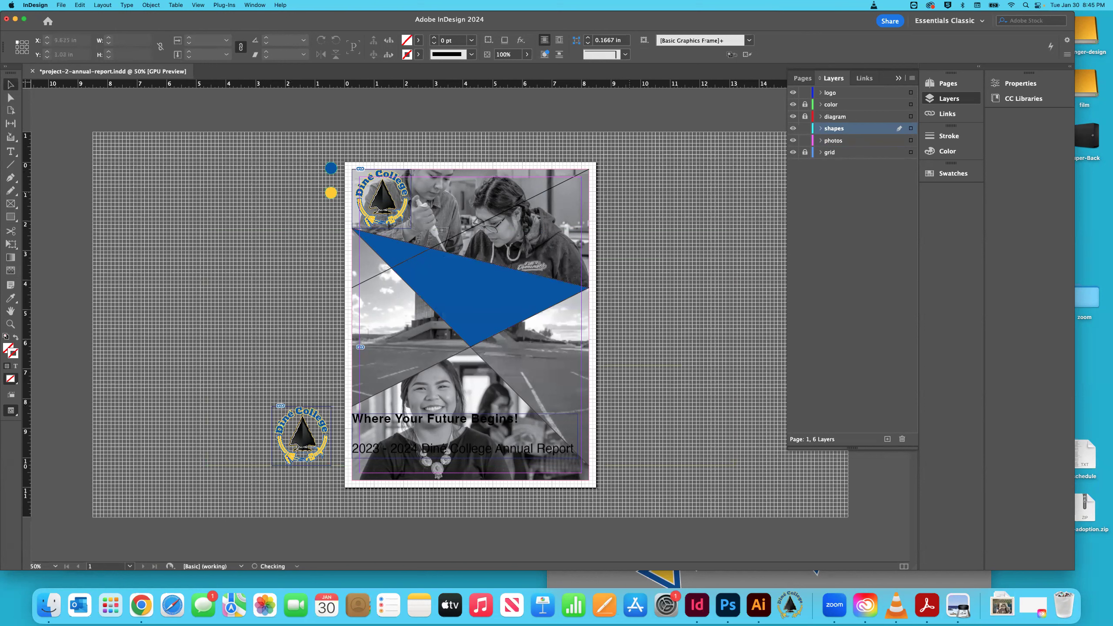
# Step: Move the blue triangle from the photos layer to the shapes layer and deselect it
pyautogui.click(469, 285)
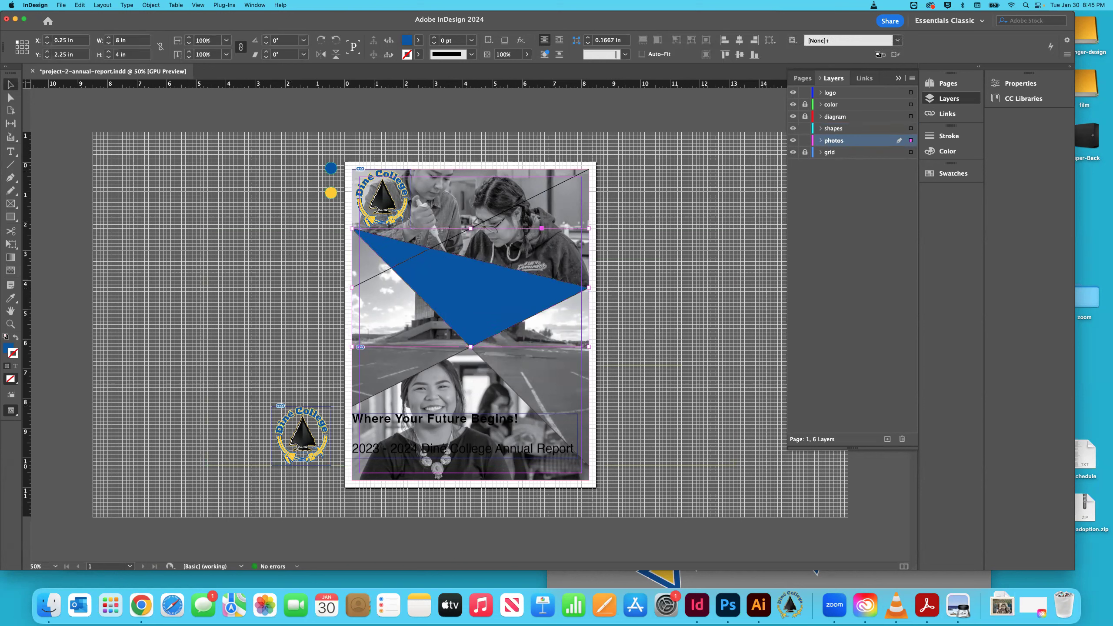
pyautogui.moveTo(911, 140); pyautogui.dragTo(911, 128)
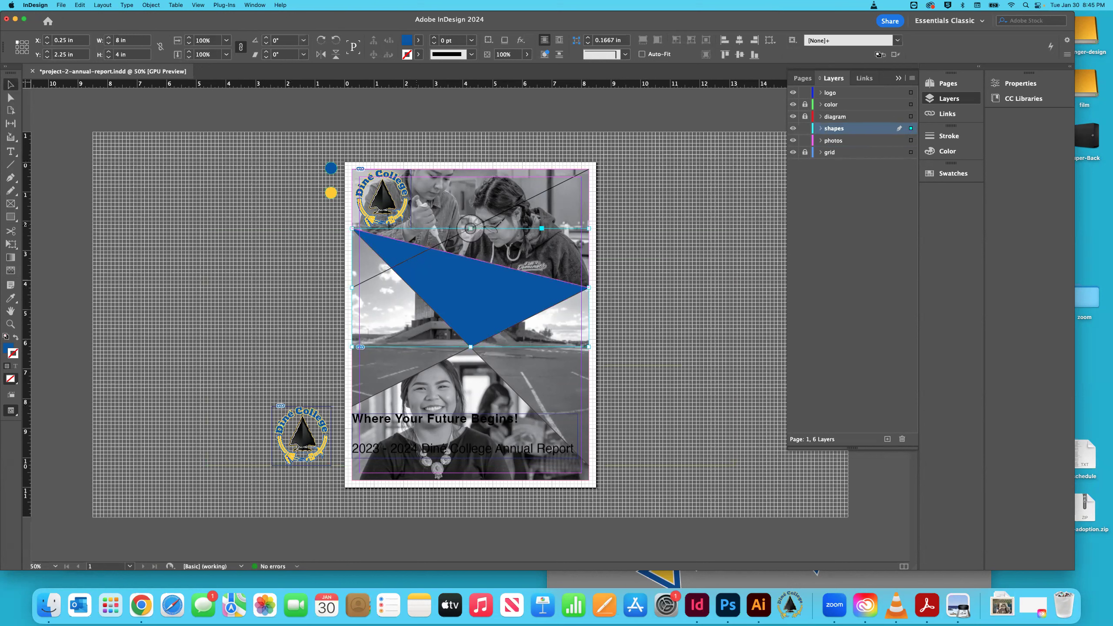
pyautogui.press('super+shift+a')
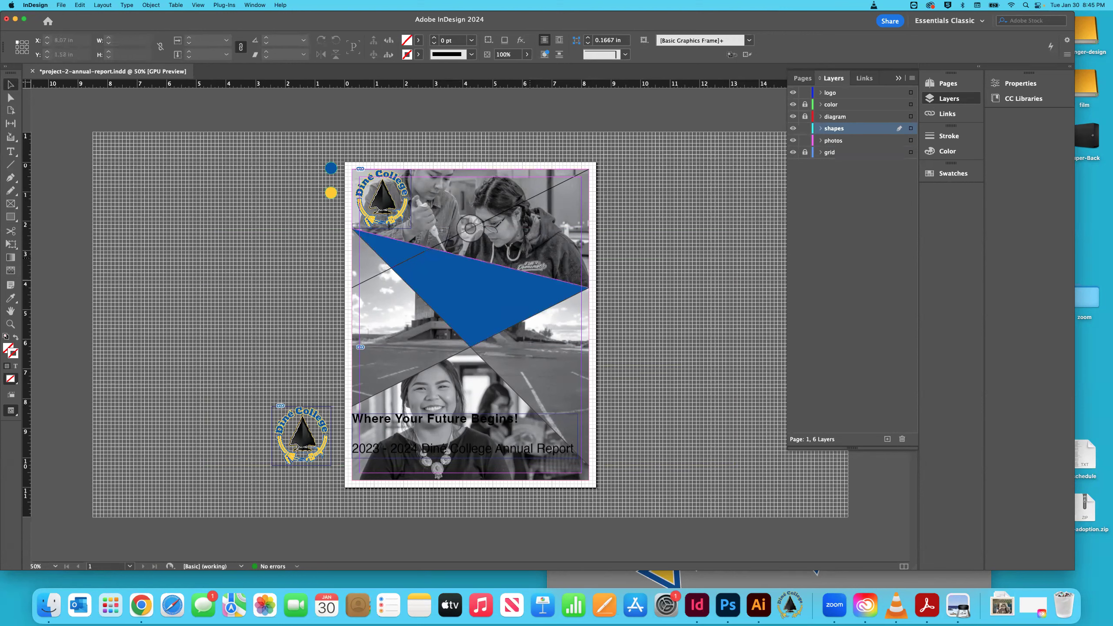
# Step: Set the blue triangle's opacity to 50% and deselect it
pyautogui.click(470, 272)
pyautogui.click(508, 54)
pyautogui.write('5')
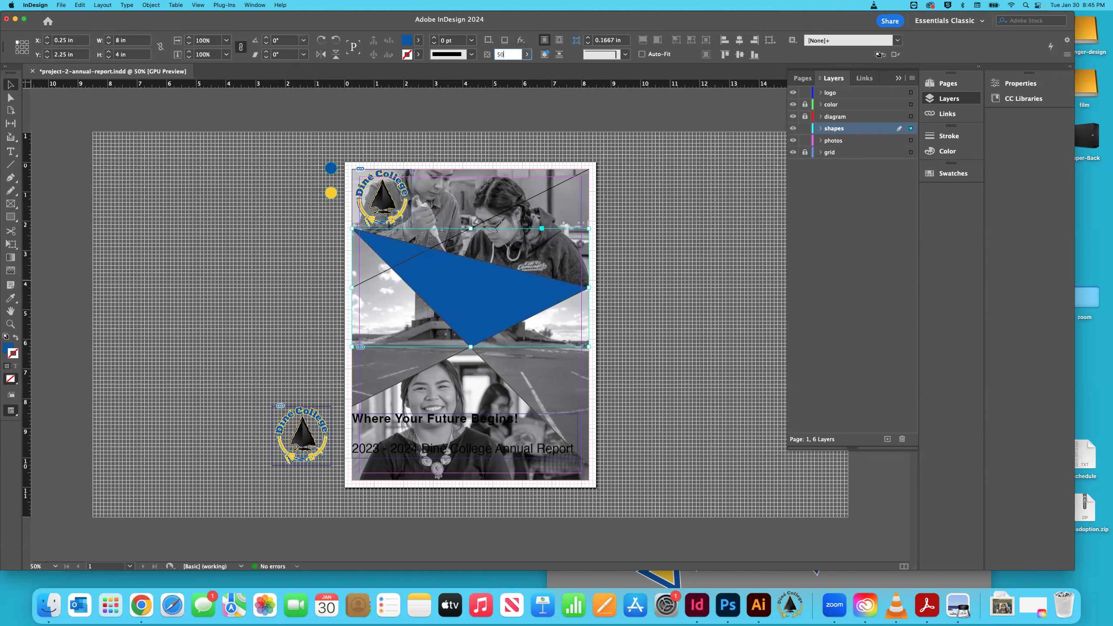
pyautogui.write('0')
pyautogui.press('Return')
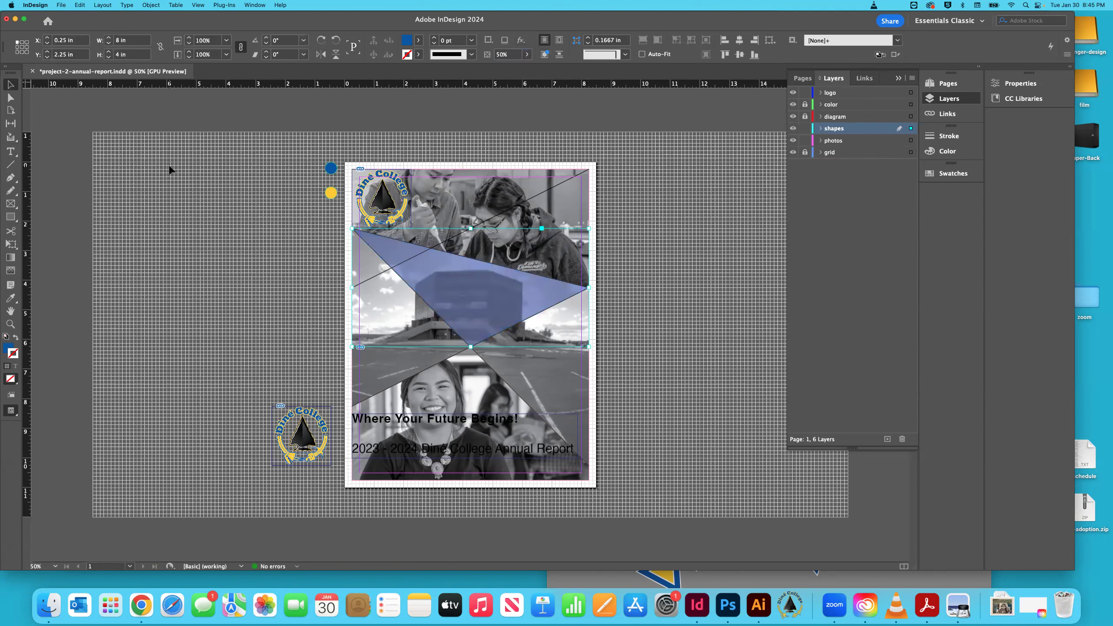
pyautogui.click(174, 160)
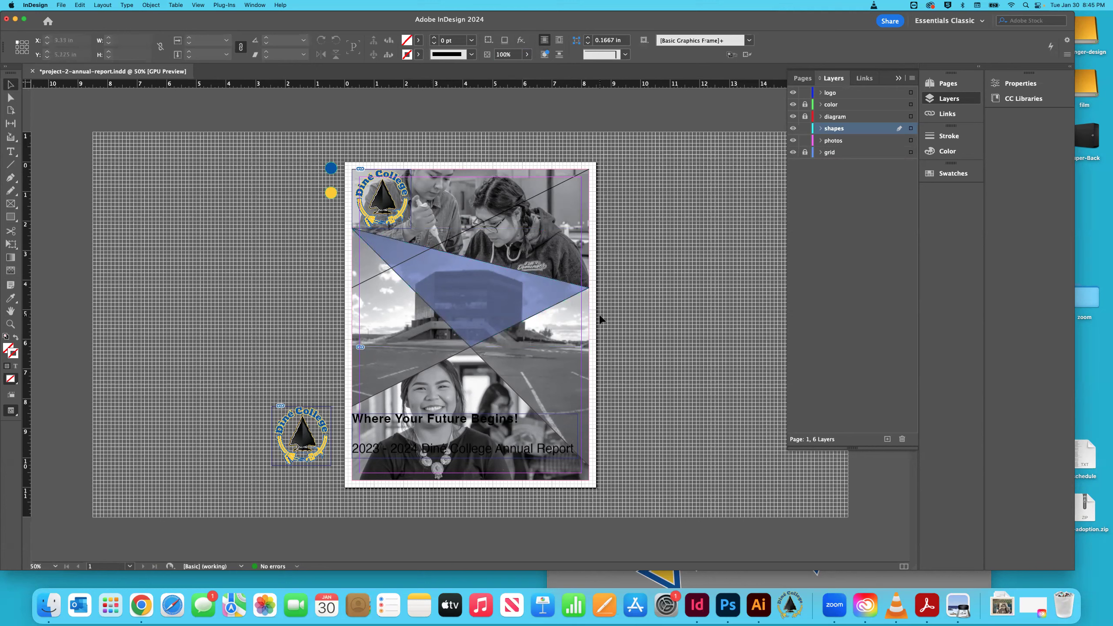
# Step: Move the blue triangle off the campus photo onto the pasteboard, to about X 7.75 in, Y 3.75 in
pyautogui.press('super+equal')
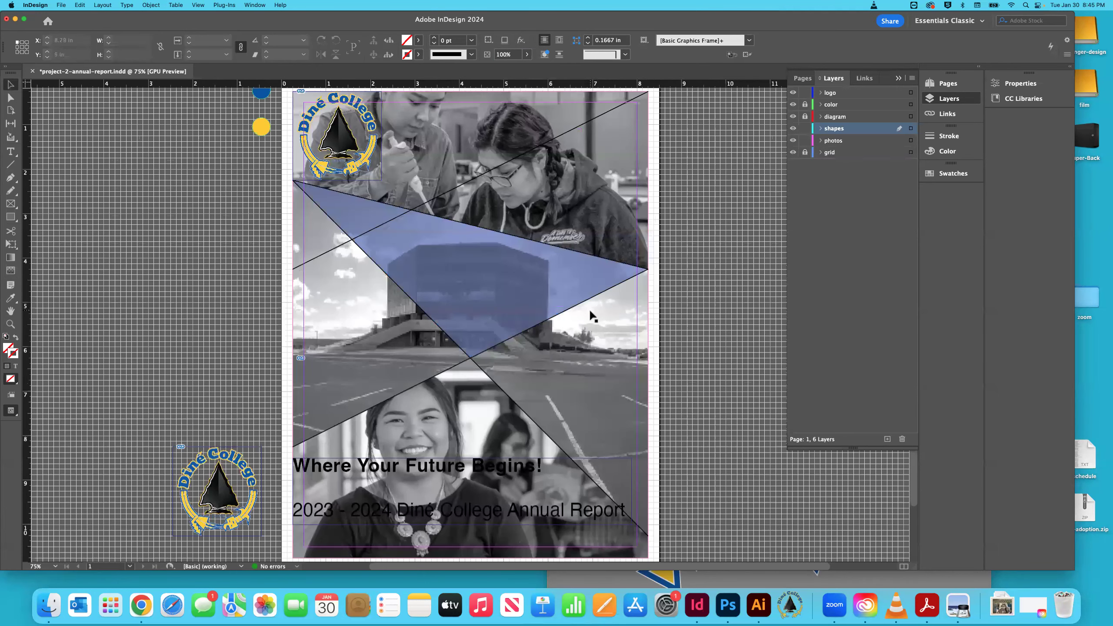
pyautogui.press('super+equal')
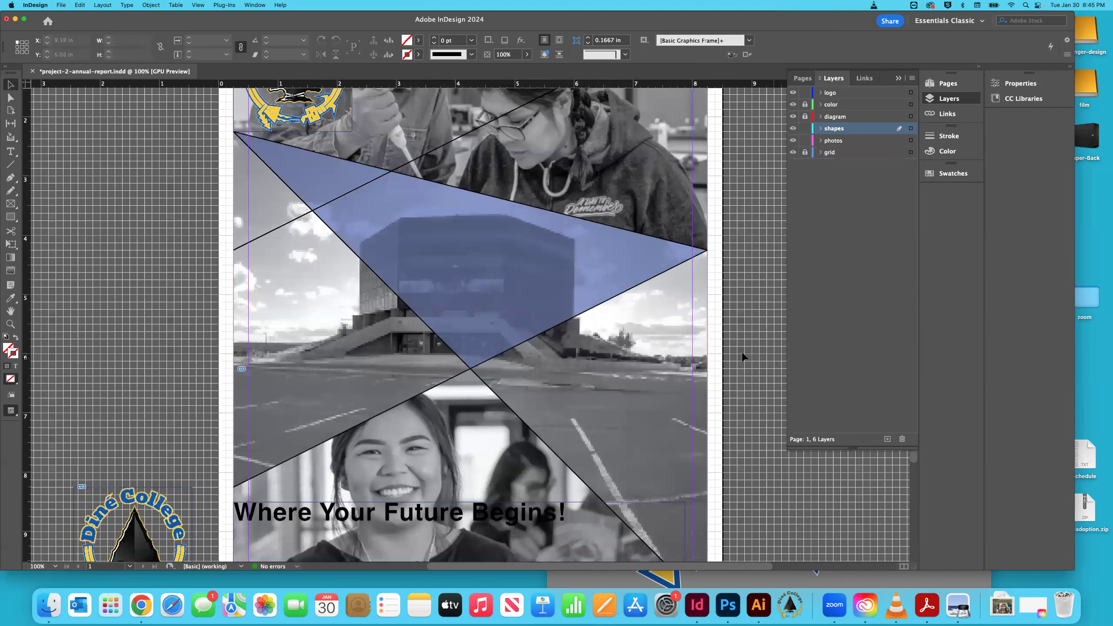
pyautogui.press('super+minus')
pyautogui.press('super+minus')
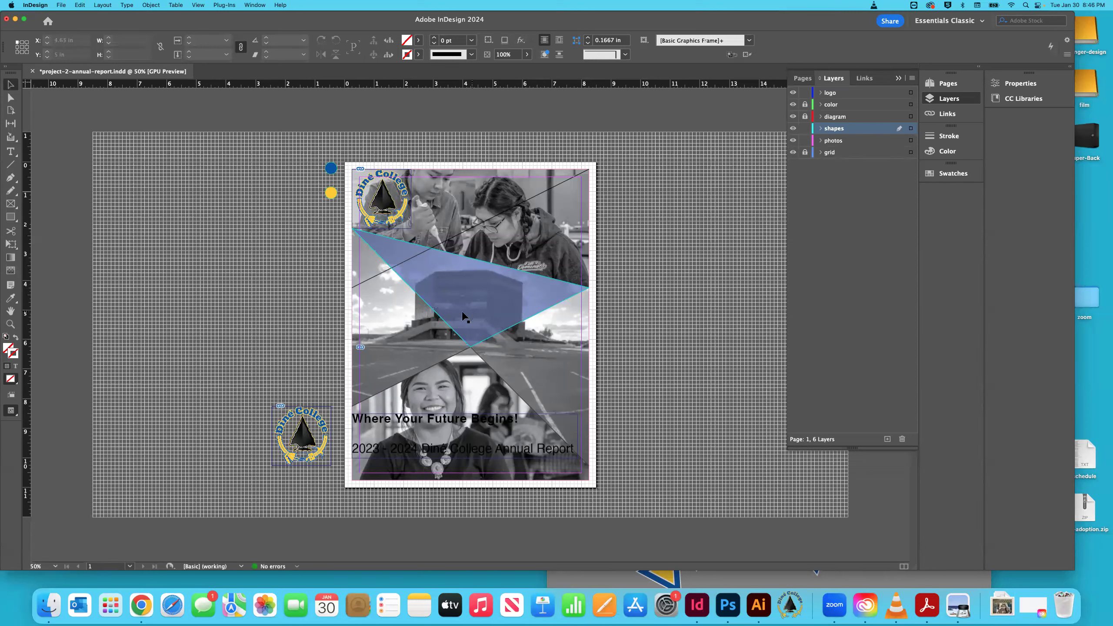
pyautogui.moveTo(513, 313); pyautogui.dragTo(693, 345)
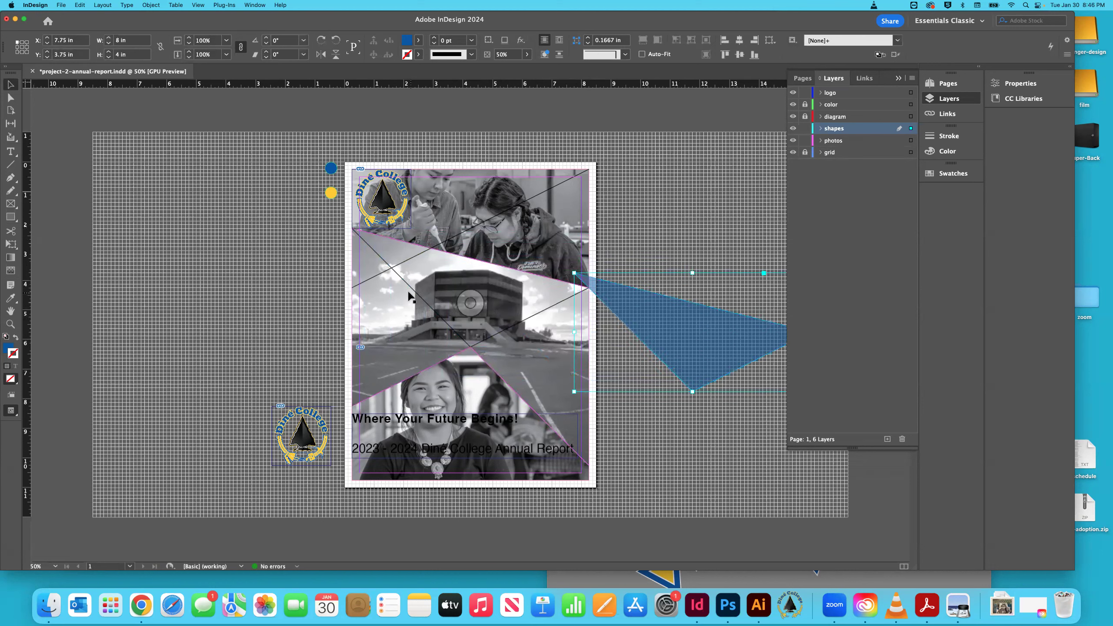
# Step: Enlarge the campus photo within its frame to about 20.61 in wide and 9.25 in high, and deselect it
pyautogui.click(503, 309)
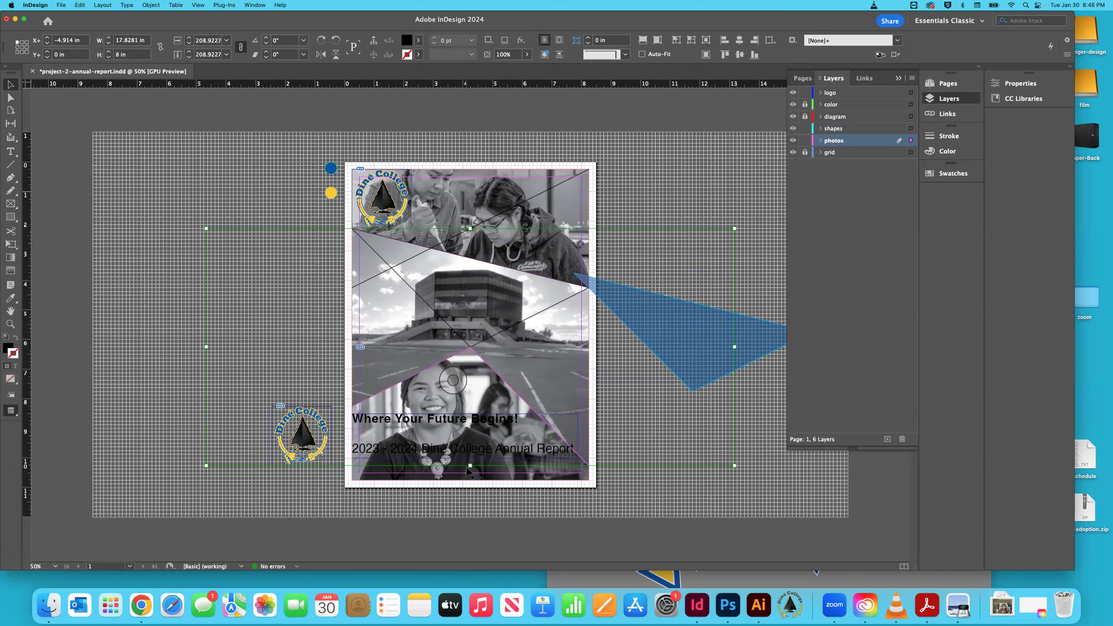
pyautogui.moveTo(468, 471); pyautogui.dragTo(470, 503)
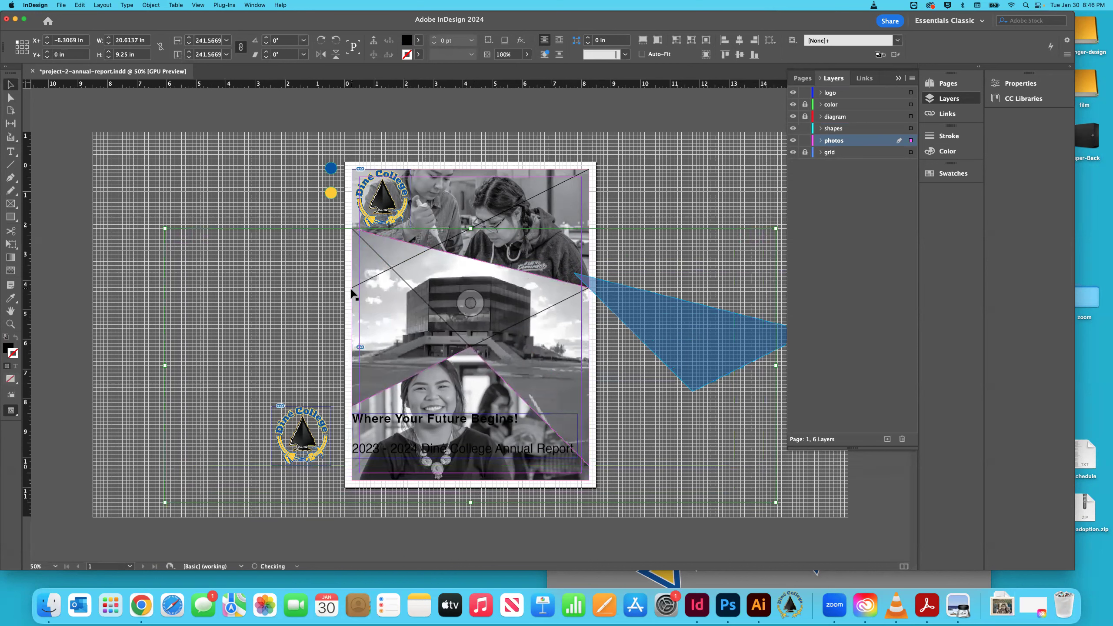
pyautogui.click(216, 181)
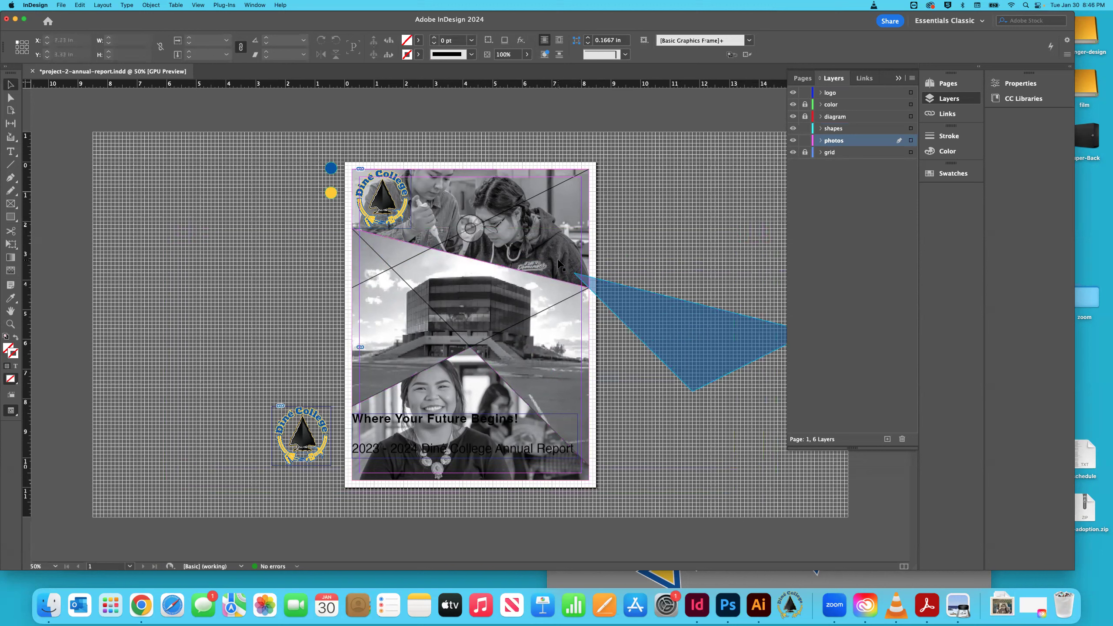
# Step: Move the blue triangle's left corner to X 4.25 in, Y 6.25 in, its right corner to X 8.25, Y 4.25, and its bottom corner to X 8.25, Y 10.25
pyautogui.click(12, 98)
pyautogui.moveTo(641, 305); pyautogui.dragTo(470, 348)
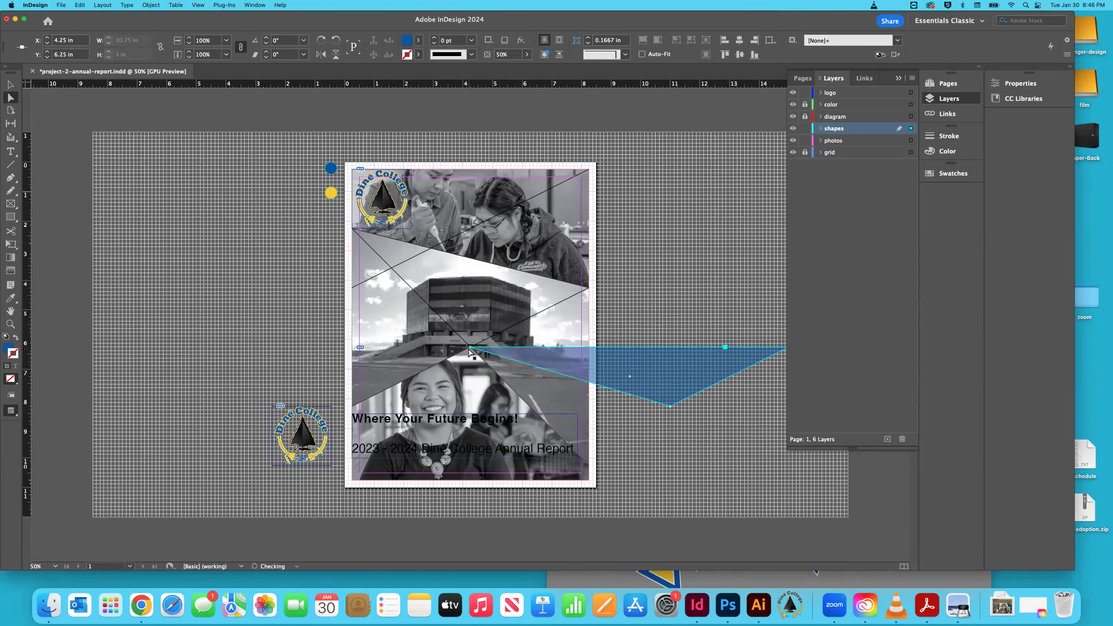
pyautogui.press('super+equal')
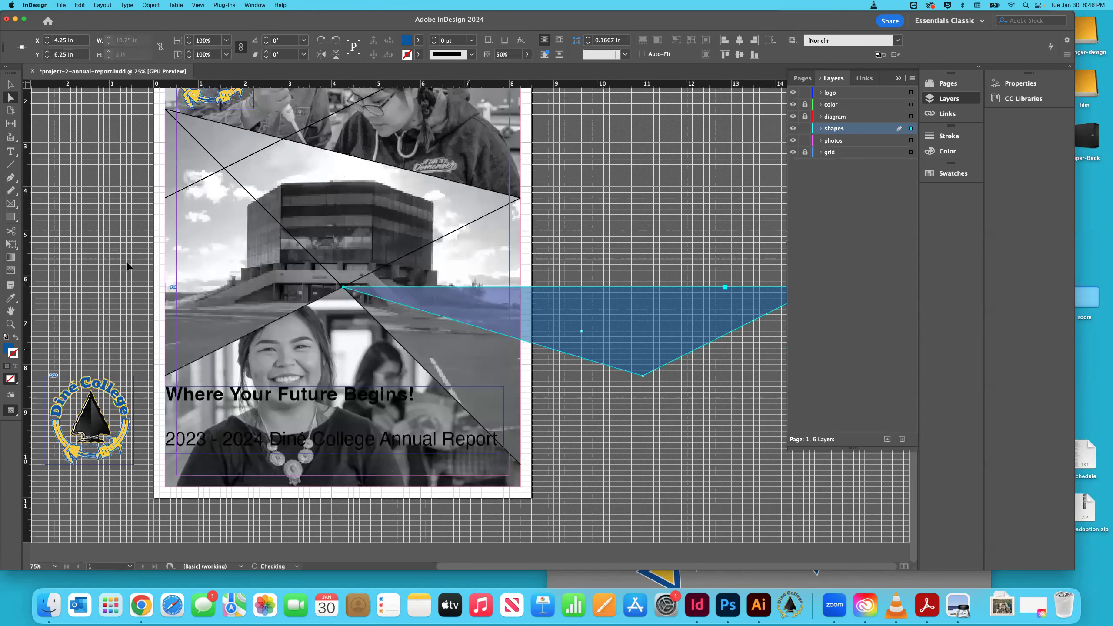
pyautogui.press('super+equal')
pyautogui.press('super+equal')
pyautogui.hscroll(5, 604, 283)
pyautogui.scroll(2, 604, 283)
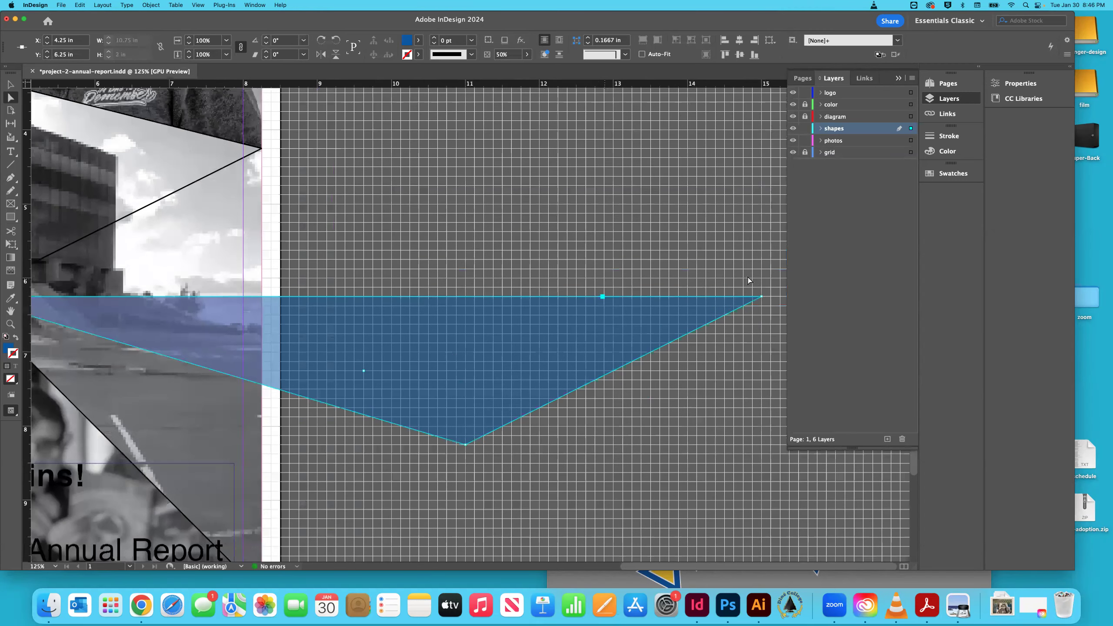
pyautogui.moveTo(763, 299); pyautogui.dragTo(262, 150)
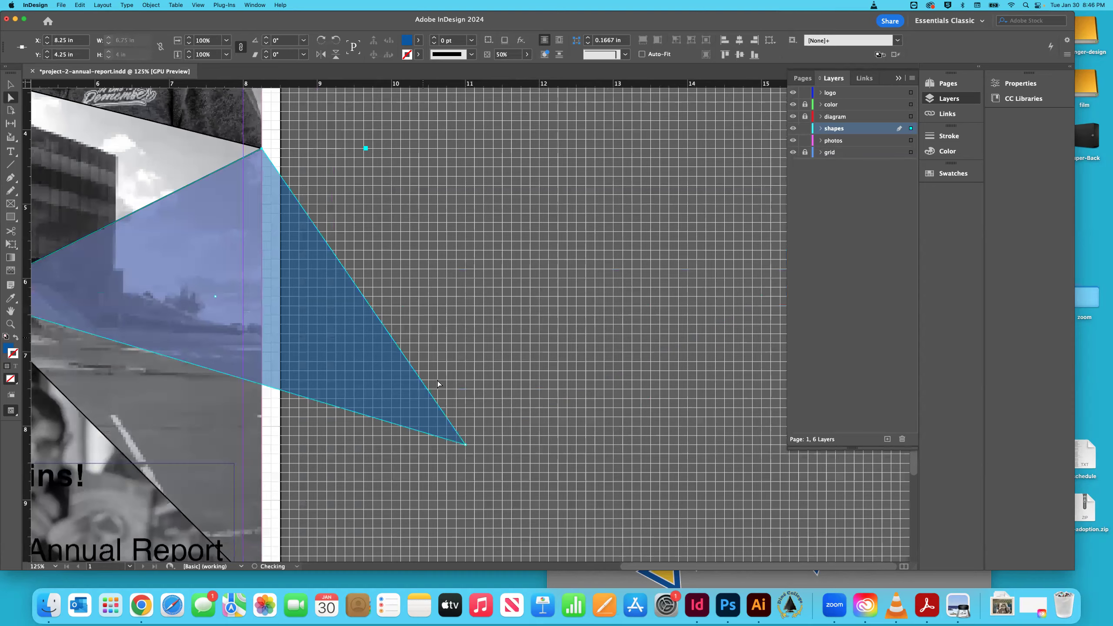
pyautogui.scroll(-5, 440, 382)
pyautogui.moveTo(466, 267); pyautogui.dragTo(263, 415)
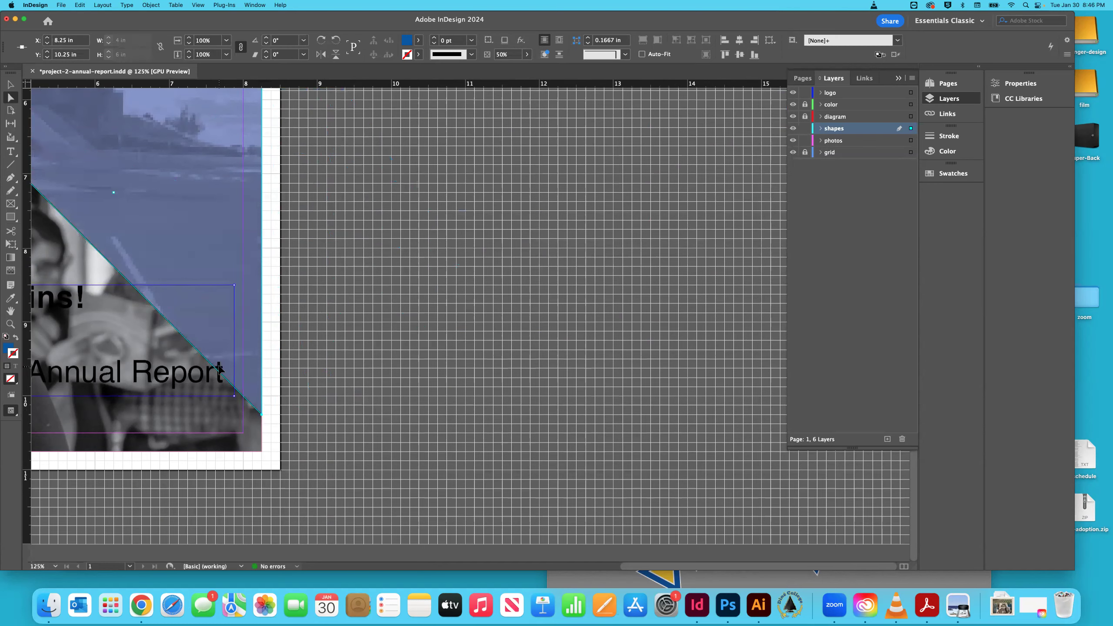
# Step: Draw a small closed triangle with the Pen tool over the sky near the campus photo's left edge, about 1.2 in wide and 1.1 in high
pyautogui.hscroll(-10, 219, 366)
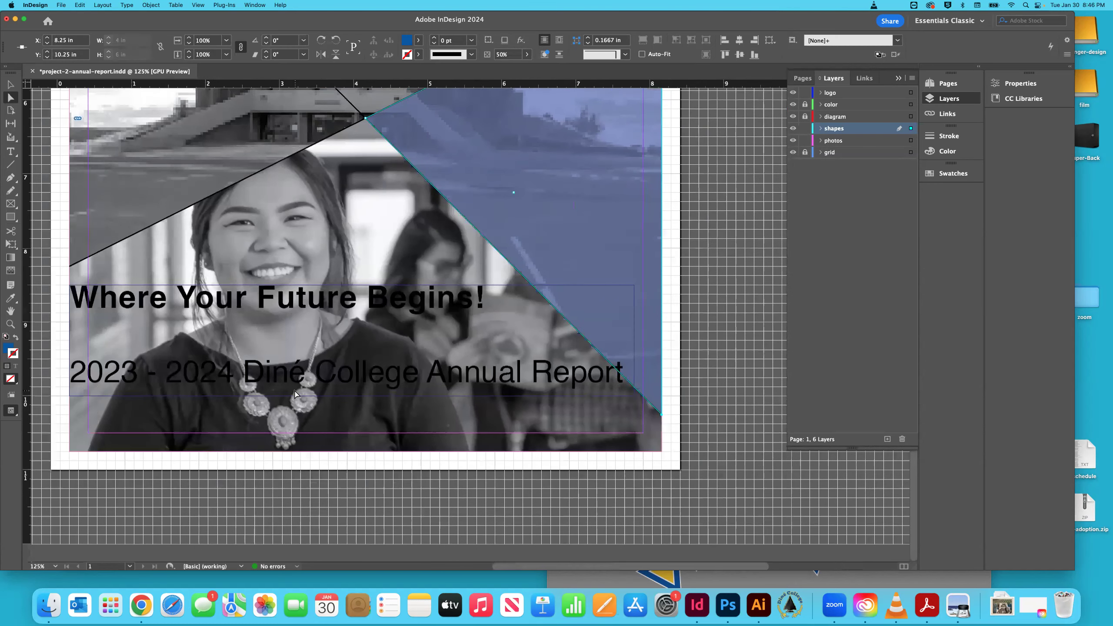
pyautogui.hscroll(-2, 294, 393)
pyautogui.press('super+minus')
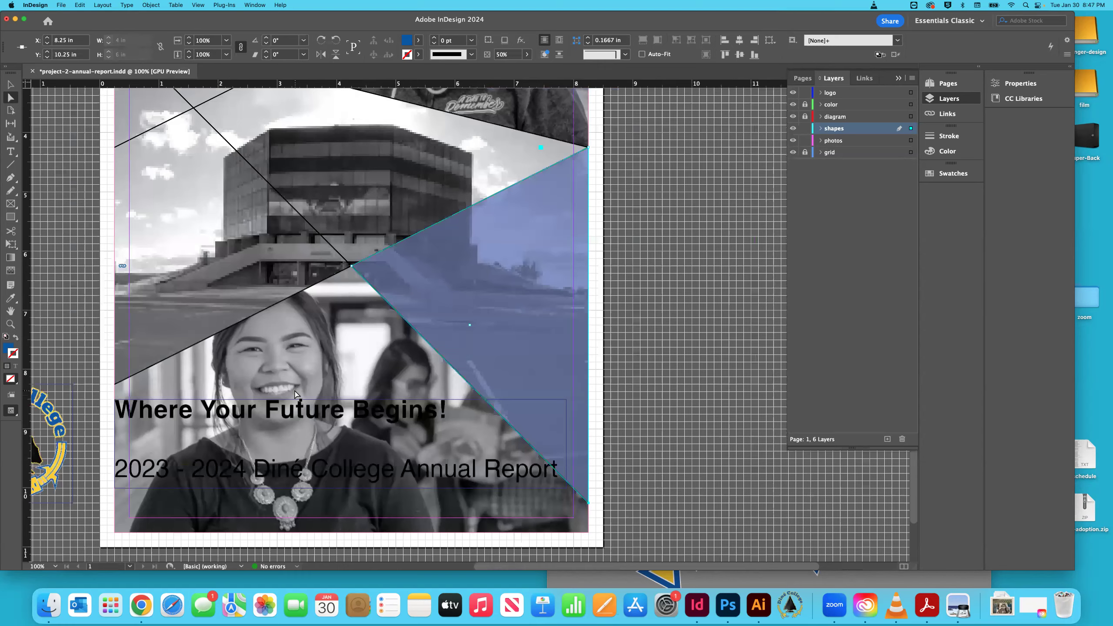
pyautogui.press('super+minus')
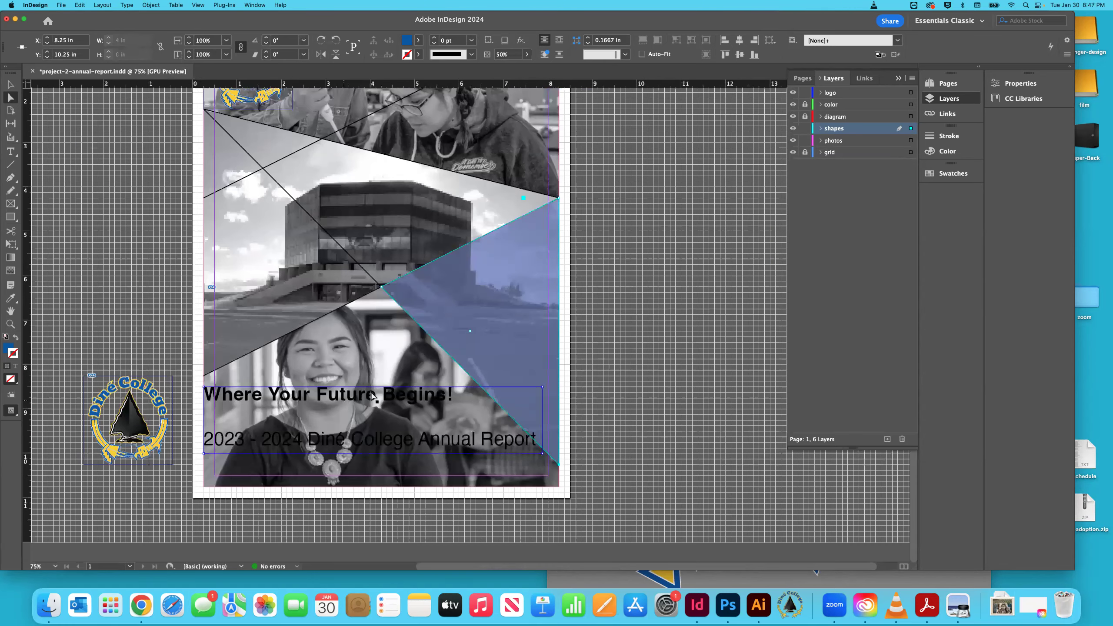
pyautogui.hscroll(1, 361, 381)
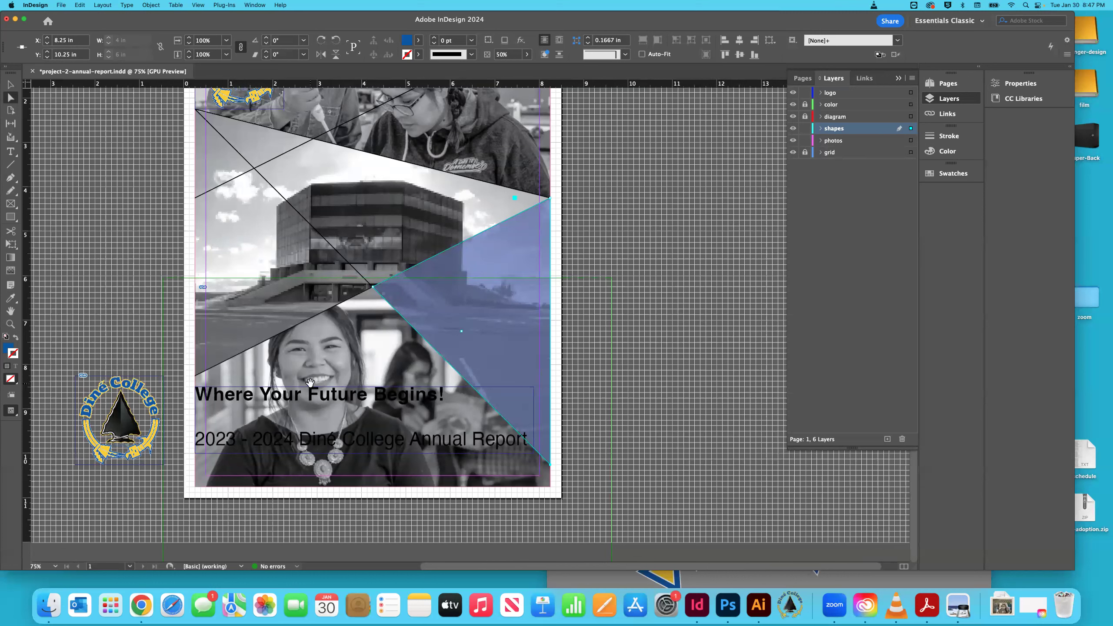
pyautogui.click(285, 401)
pyautogui.scroll(5, 241, 230)
pyautogui.click(284, 248)
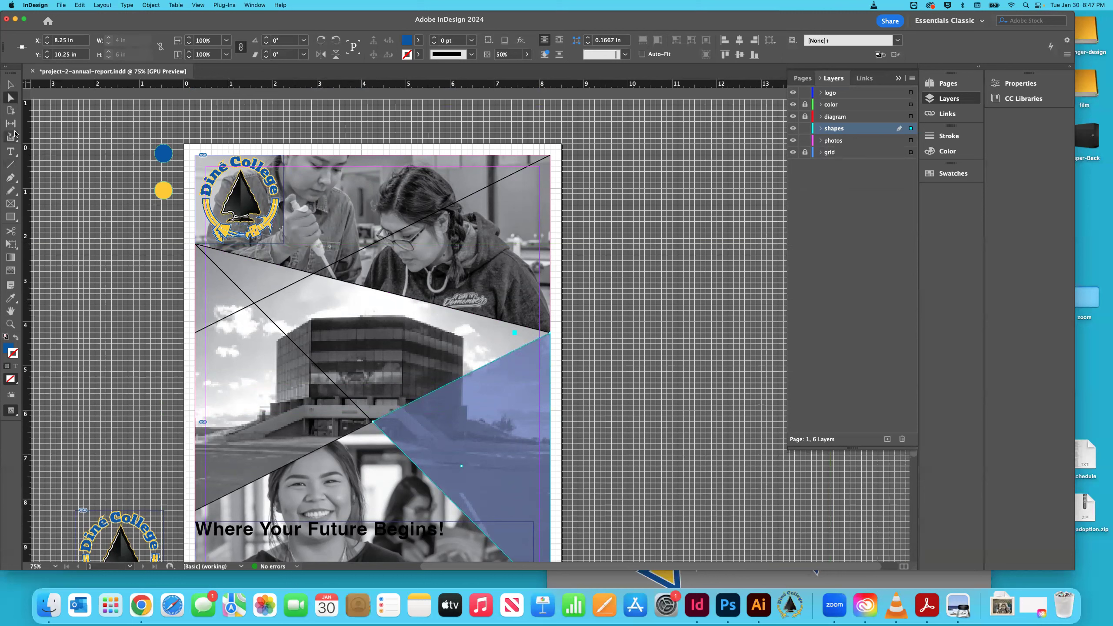
pyautogui.click(10, 178)
pyautogui.click(219, 258)
pyautogui.click(274, 277)
pyautogui.click(219, 304)
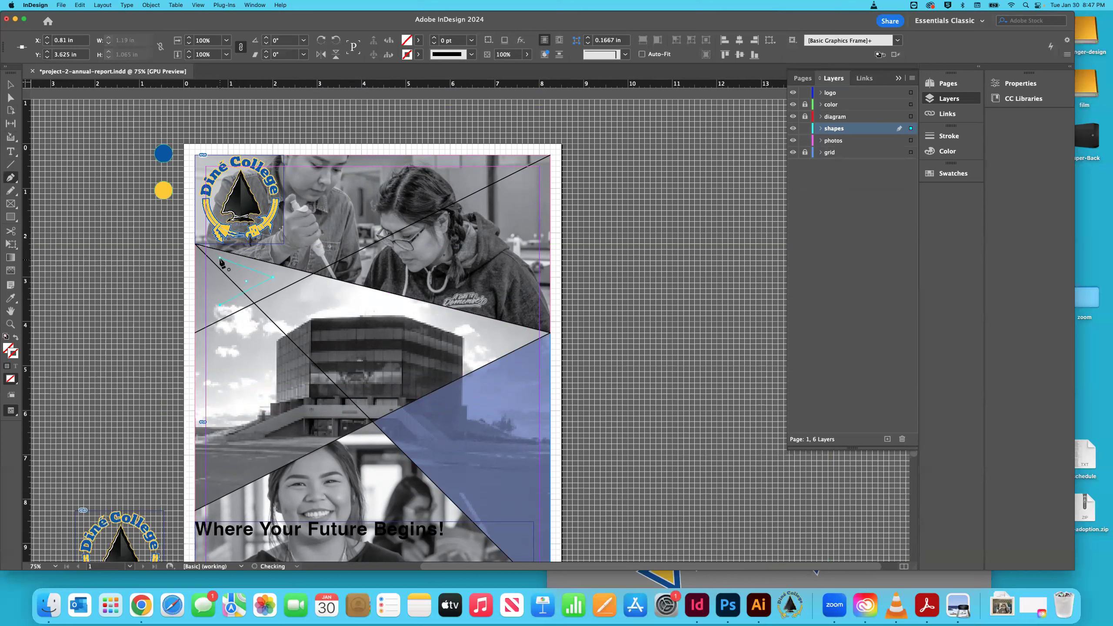
pyautogui.click(220, 258)
# Step: Move the small triangle's right corner to X 2.875 in, Y 2.94 in, its lower corner to X 0.25, Y 4.25, and its upper-left corner to the diagonals' left-edge meeting point
pyautogui.click(11, 97)
pyautogui.moveTo(273, 281); pyautogui.dragTo(312, 277)
pyautogui.press('super+1')
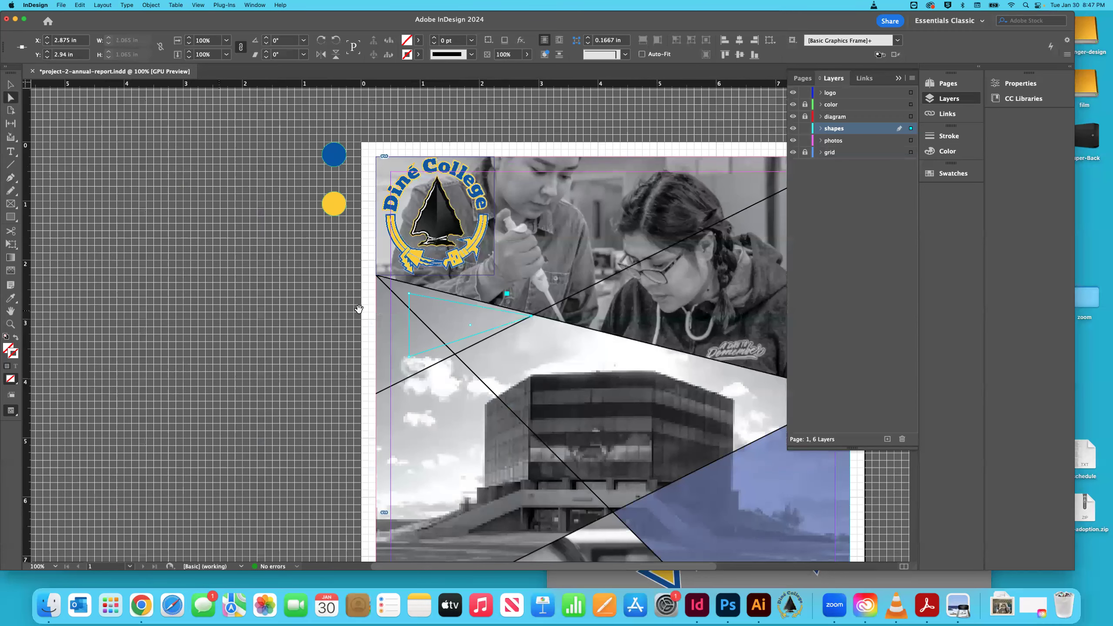
pyautogui.press('super+equal')
pyautogui.press('super+equal')
pyautogui.press('super+equal')
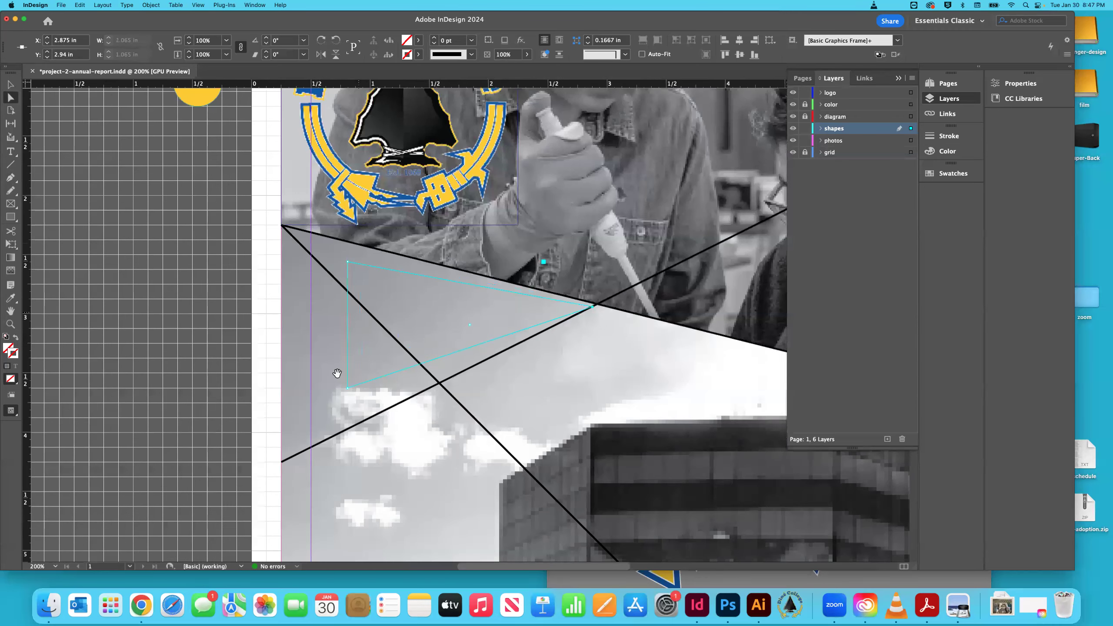
pyautogui.moveTo(348, 388); pyautogui.dragTo(283, 462)
pyautogui.scroll(1, 313, 366)
pyautogui.scroll(3, 313, 365)
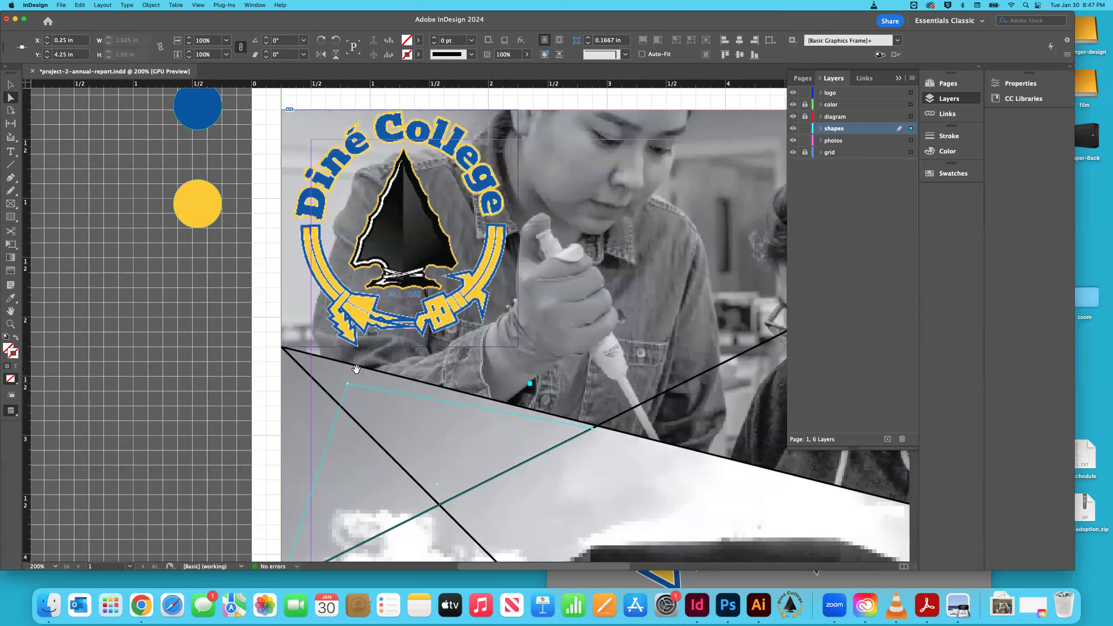
pyautogui.moveTo(347, 386); pyautogui.dragTo(282, 347)
pyautogui.click(253, 350)
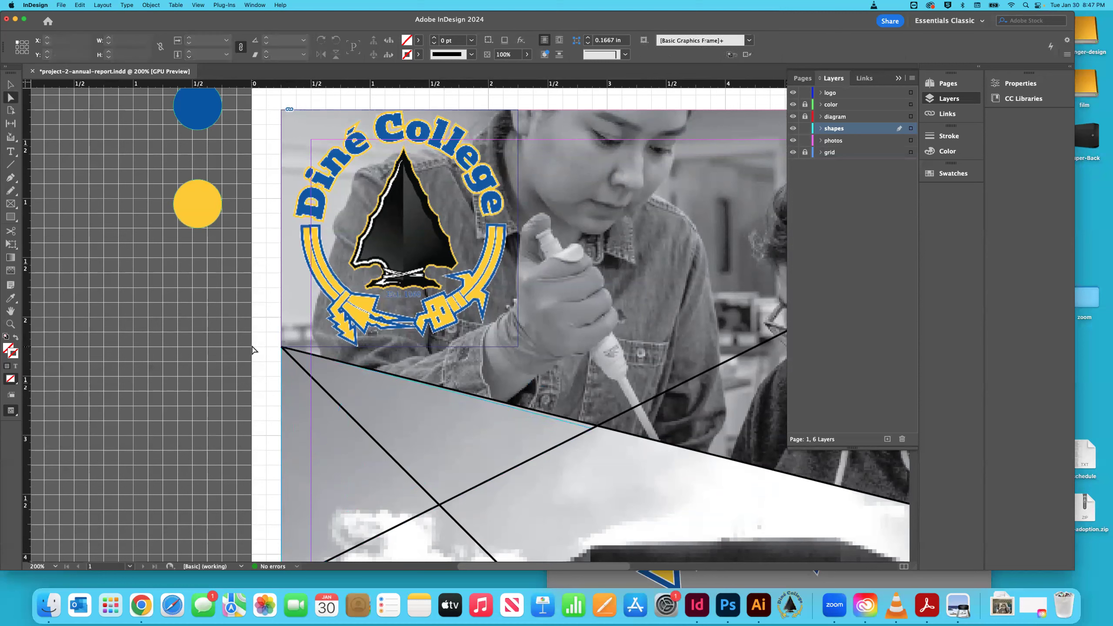
# Step: Align the small triangle's right corner with the diagonals' crossing at X 2.917 in, Y 2.917 in, and deselect the triangle
pyautogui.click(593, 428)
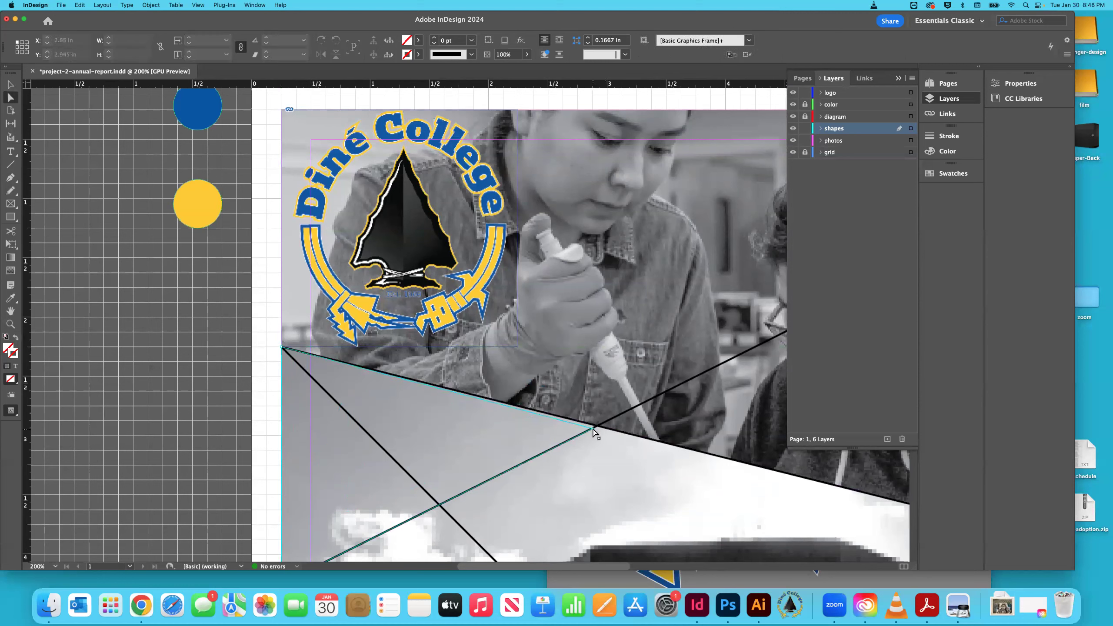
pyautogui.click(594, 429)
pyautogui.press('z')
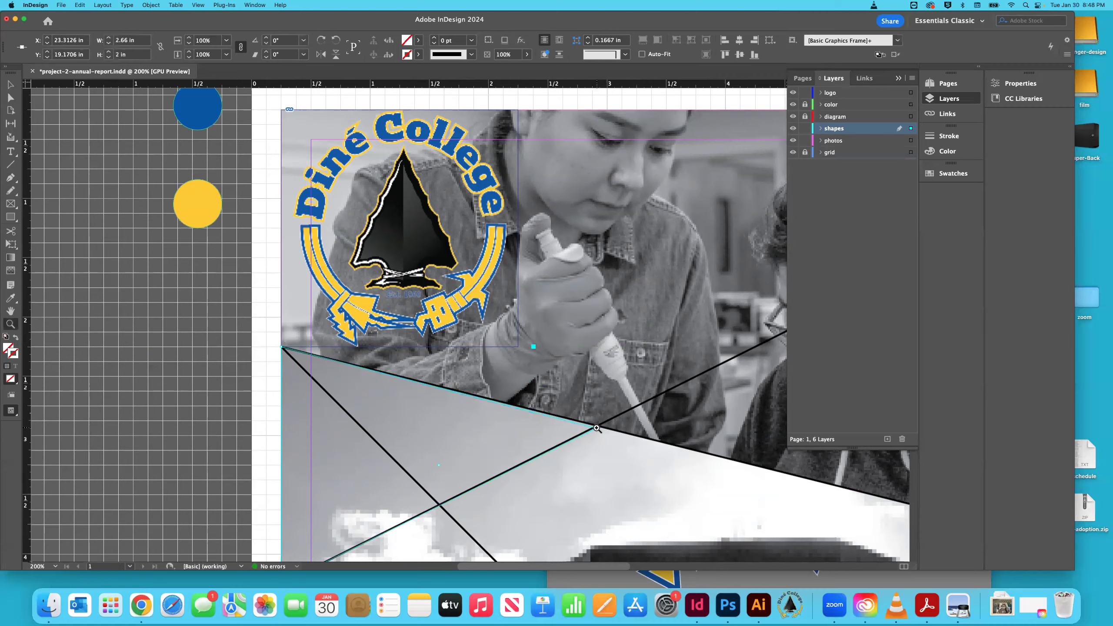
pyautogui.click(597, 428)
pyautogui.click(468, 323)
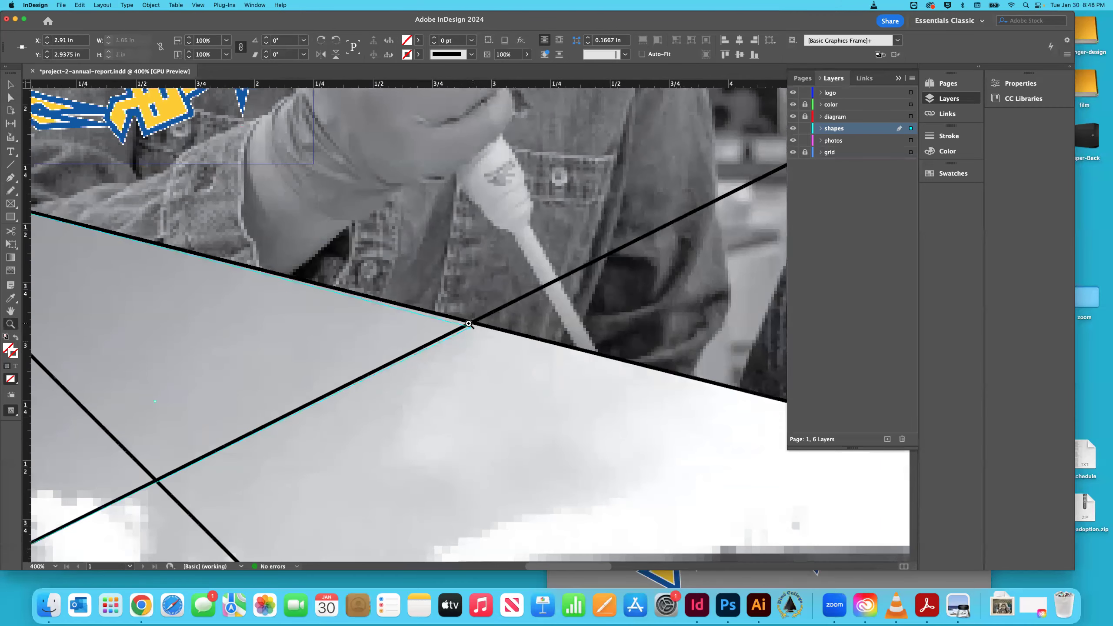
pyautogui.click(468, 323)
pyautogui.click(468, 323)
pyautogui.click(468, 323)
pyautogui.click(11, 98)
pyautogui.moveTo(470, 355); pyautogui.dragTo(479, 326)
pyautogui.scroll(-10, 499, 334)
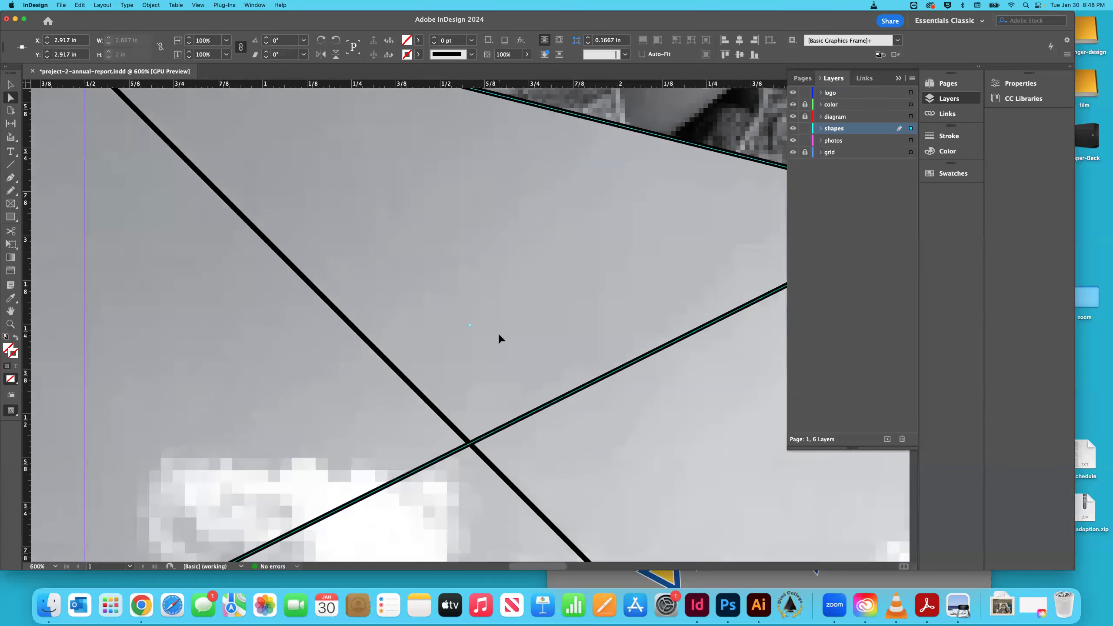
pyautogui.click(265, 293)
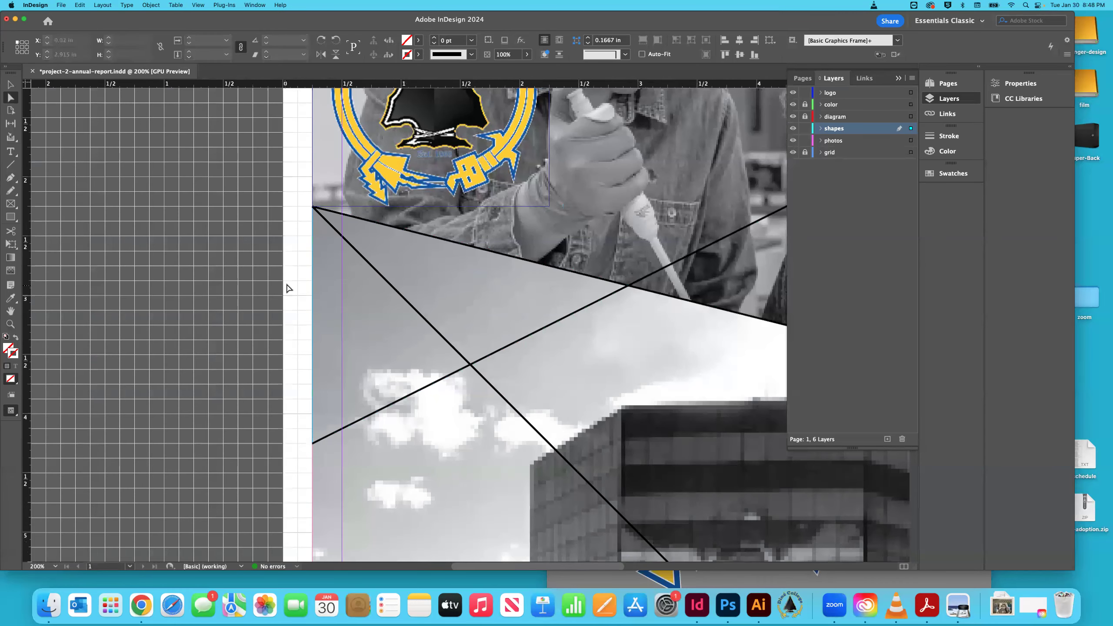
pyautogui.click(318, 297)
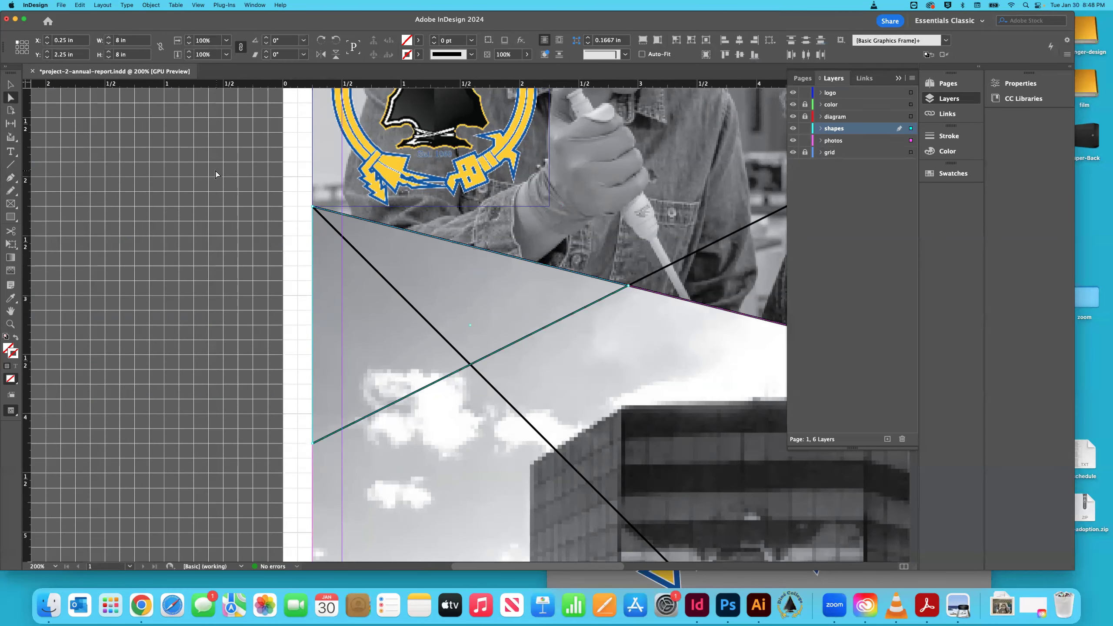
pyautogui.scroll(-2, 215, 170)
pyautogui.scroll(5, 261, 219)
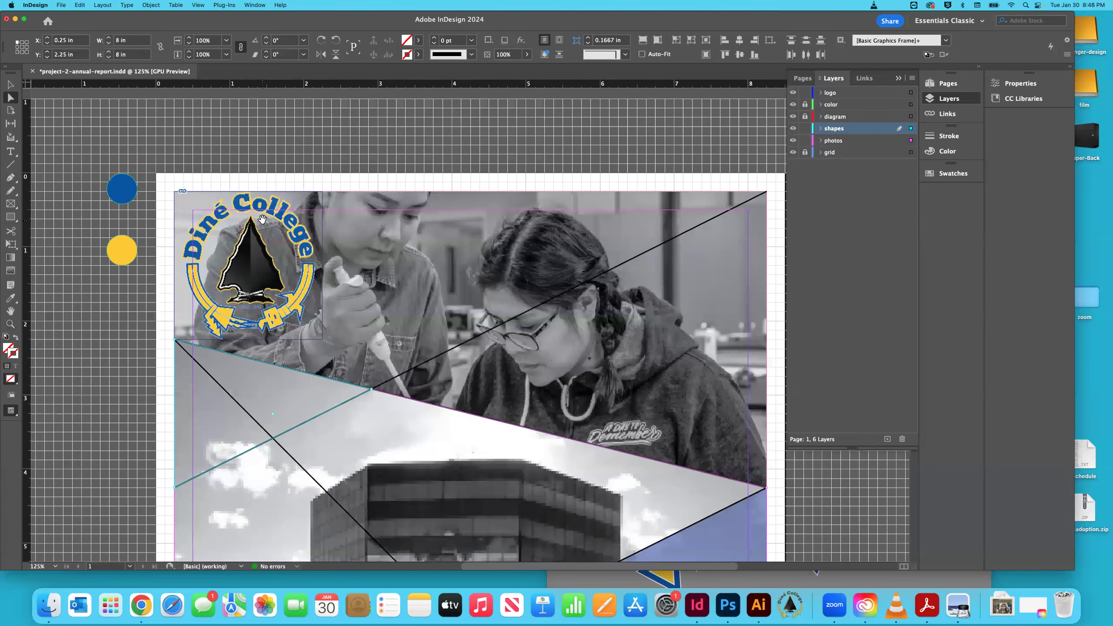
pyautogui.scroll(1, 248, 217)
pyautogui.press('i')
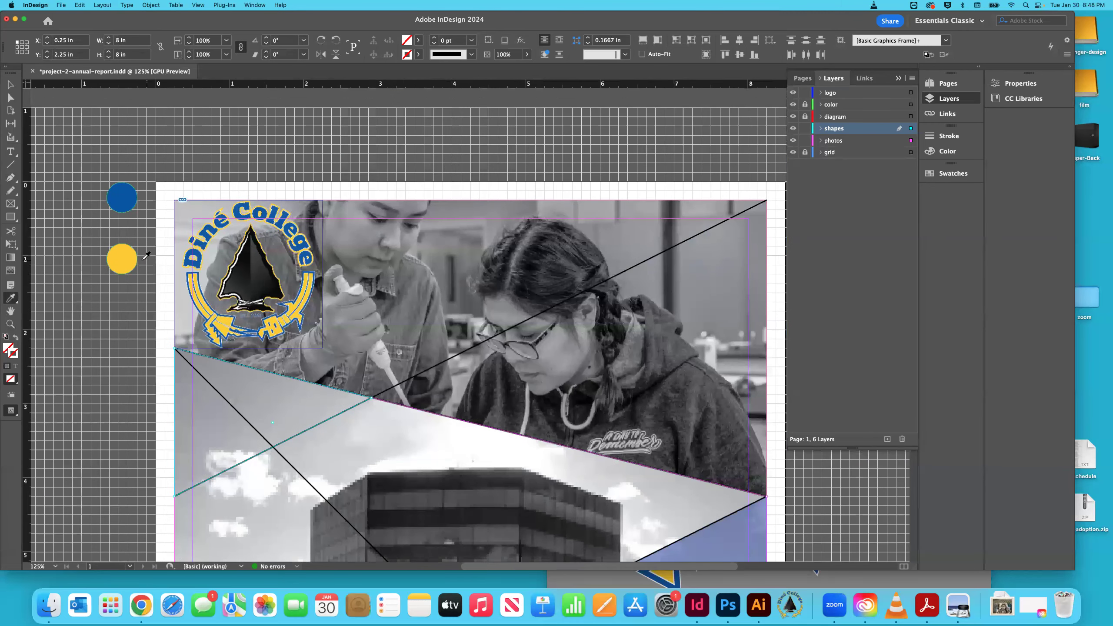
pyautogui.click(133, 258)
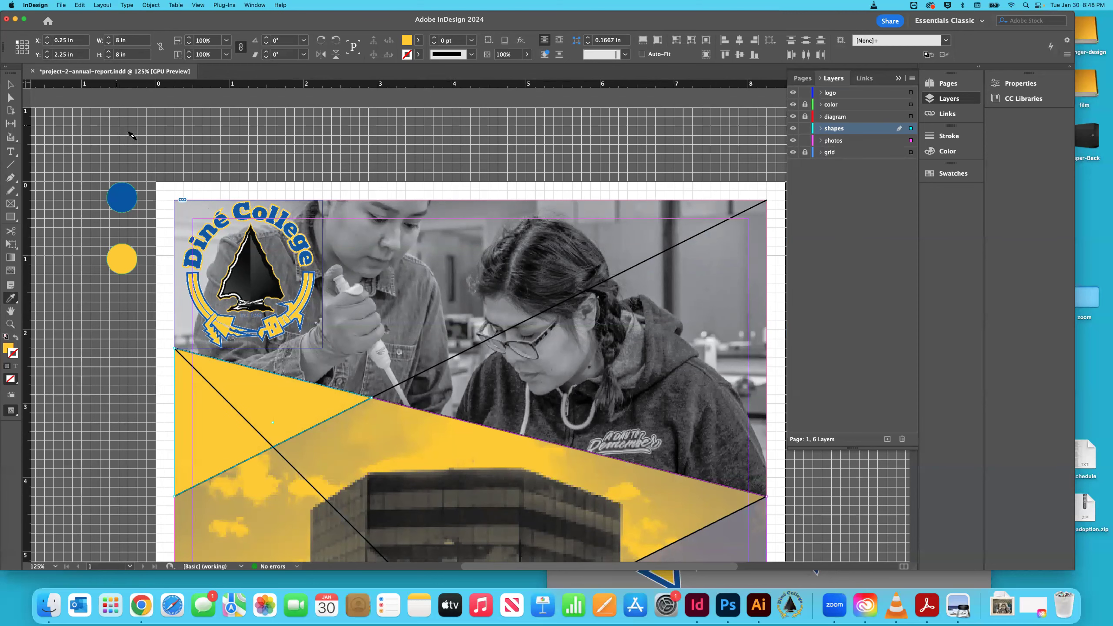
pyautogui.press('super+z')
pyautogui.press('v')
pyautogui.click(96, 119)
# Step: Fill only the small triangle at the campus photo's left edge with the yellow of the sample circle, and deselect it
pyautogui.scroll(-5, 249, 249)
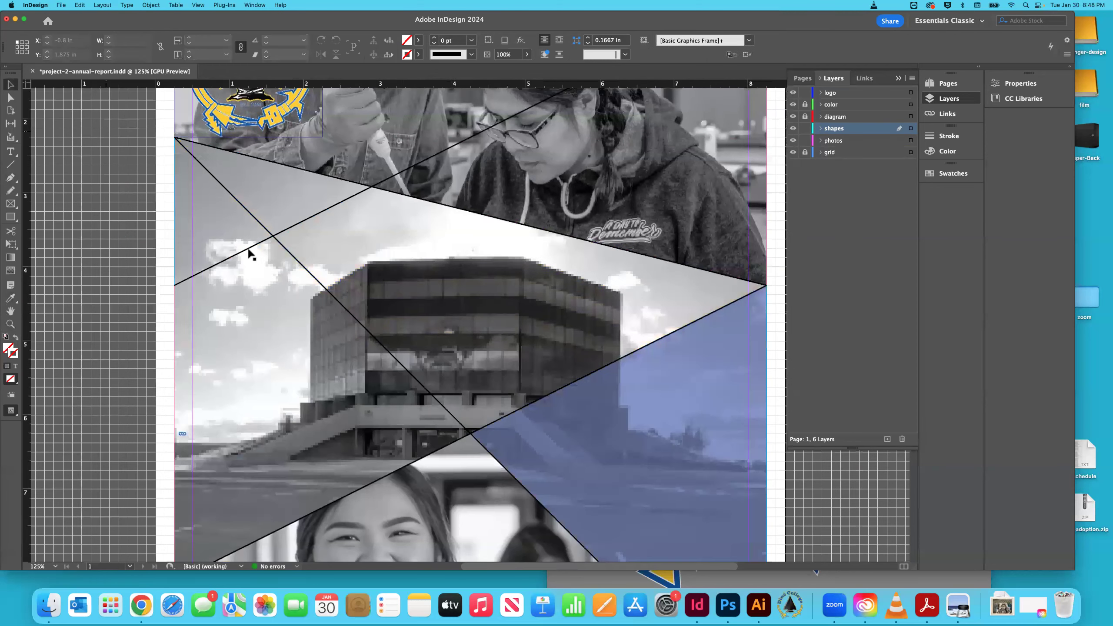
pyautogui.click(256, 249)
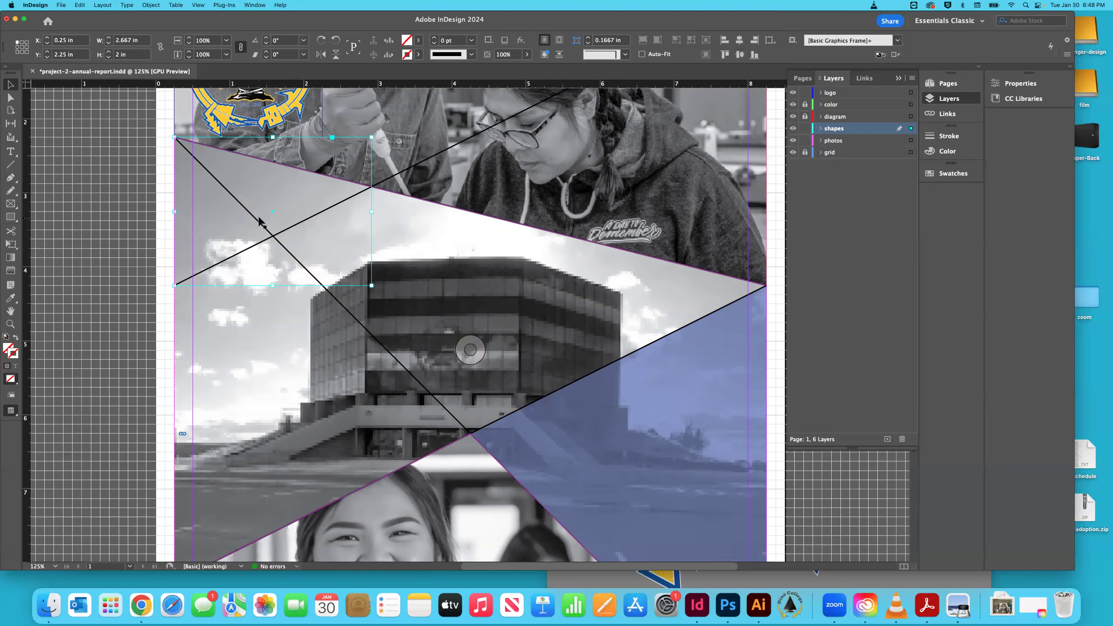
pyautogui.scroll(2, 263, 228)
pyautogui.press('i')
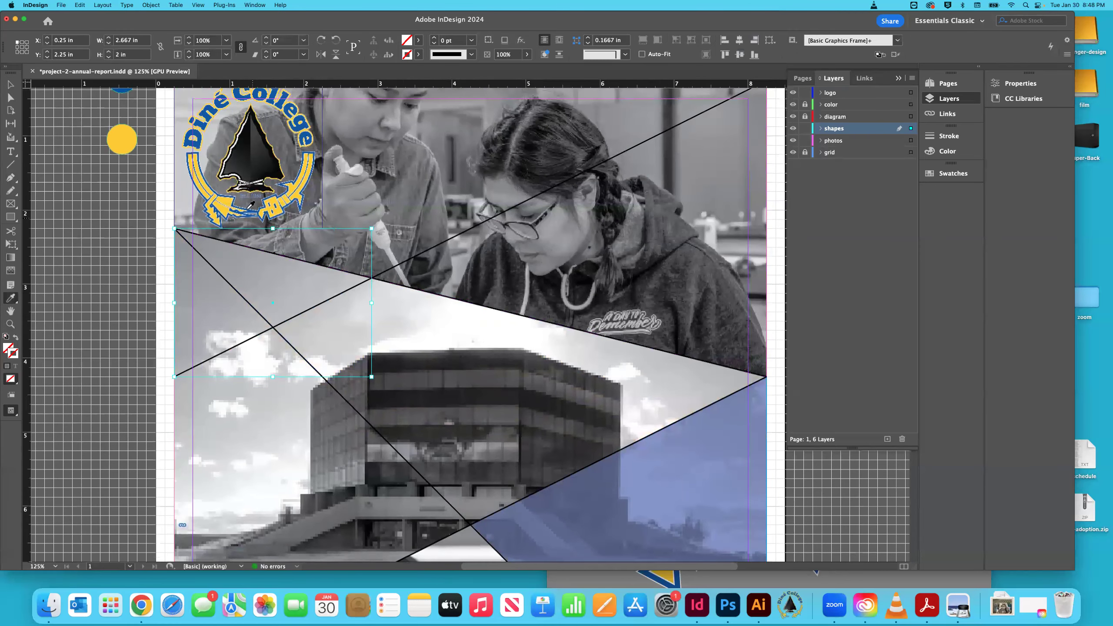
pyautogui.click(121, 145)
pyautogui.click(5, 81)
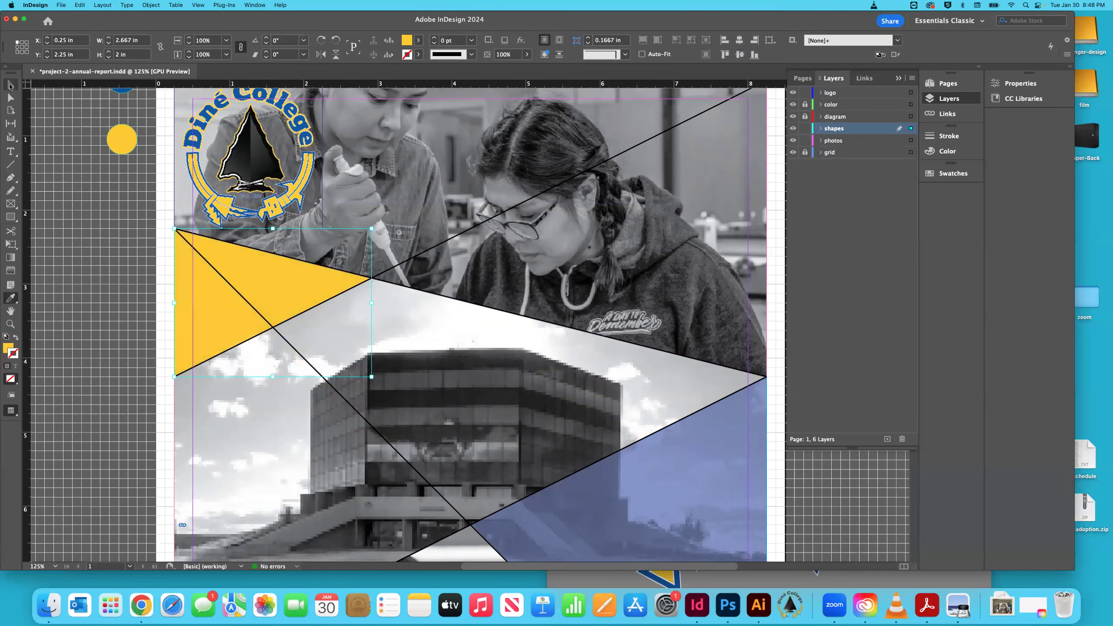
pyautogui.click(61, 142)
# Step: Set the blue triangle's opacity to 100% and deselect it
pyautogui.press('super+minus')
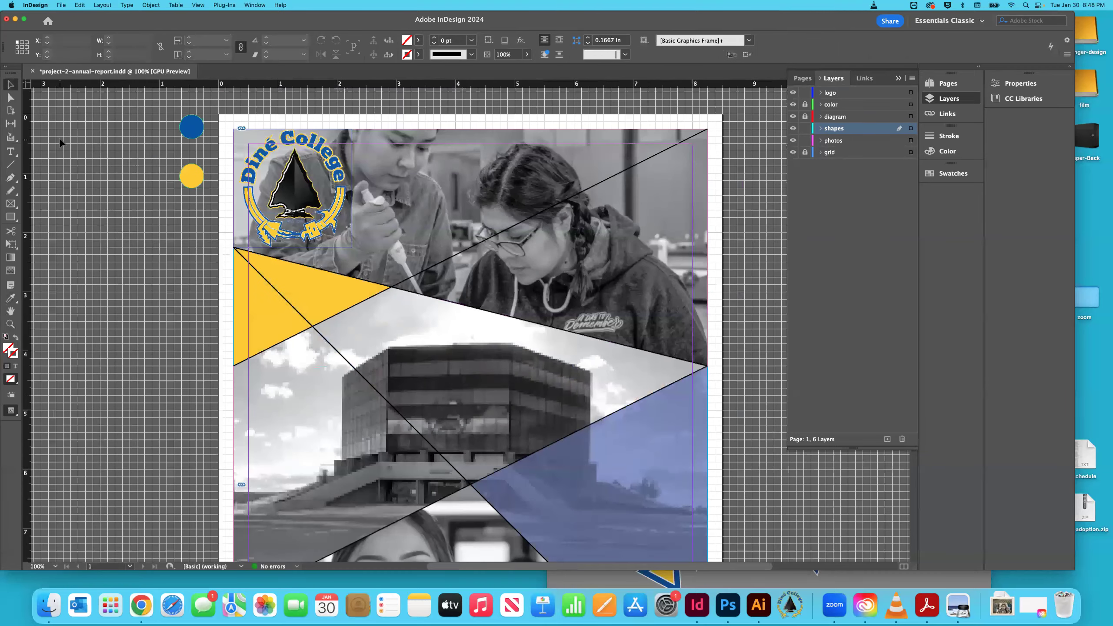
pyautogui.press('super+minus')
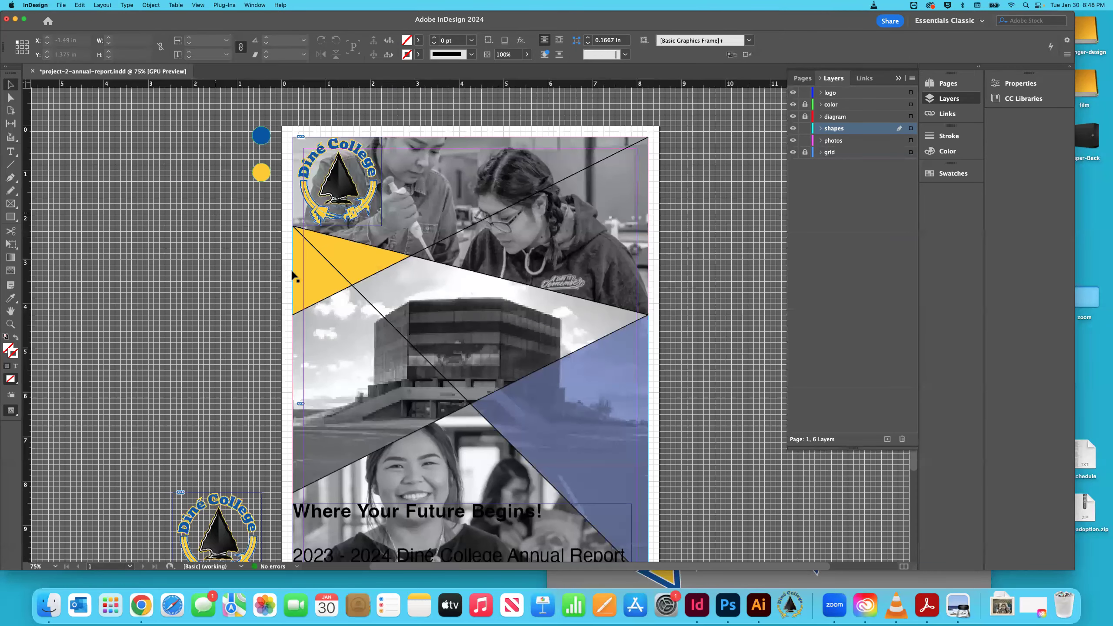
pyautogui.hscroll(3, 408, 357)
pyautogui.scroll(-1, 407, 357)
pyautogui.scroll(-1, 518, 375)
pyautogui.click(519, 376)
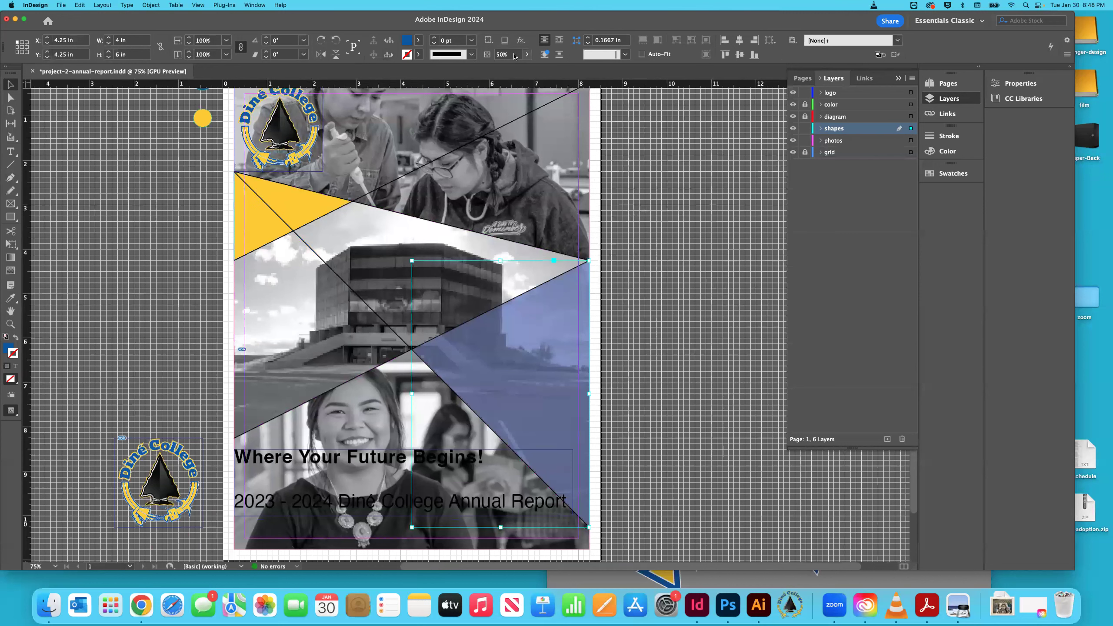
pyautogui.click(487, 56)
pyautogui.press('Return')
pyautogui.scroll(-2, 578, 200)
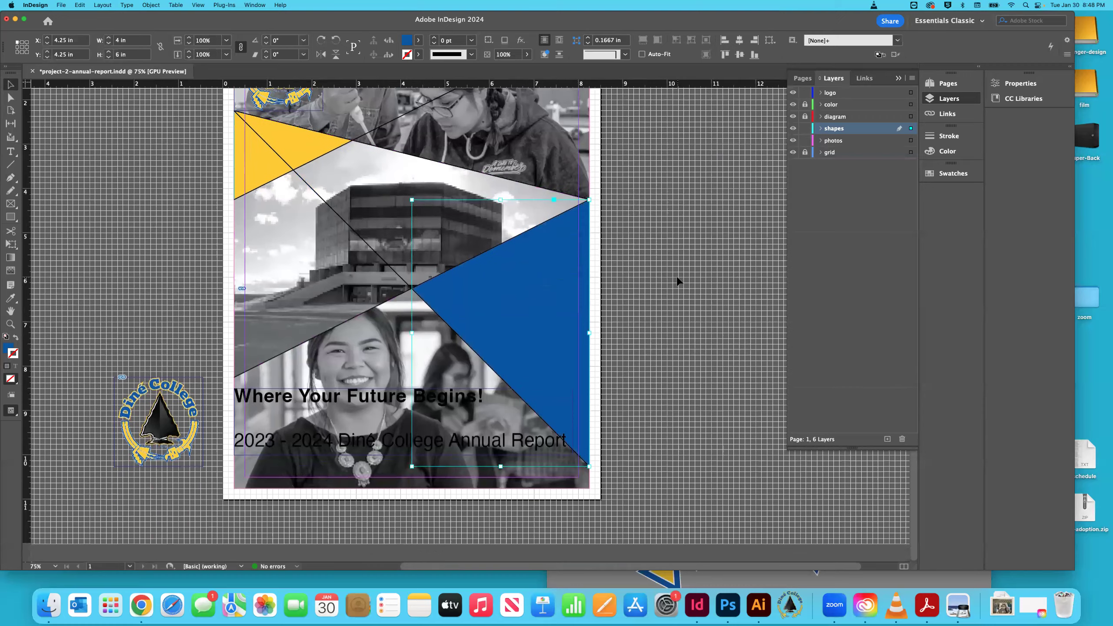
pyautogui.click(631, 281)
# Step: Examine the whole cover composition with its photos, logo, text and solid coloured triangles
pyautogui.scroll(2, 630, 282)
pyautogui.scroll(2, 630, 282)
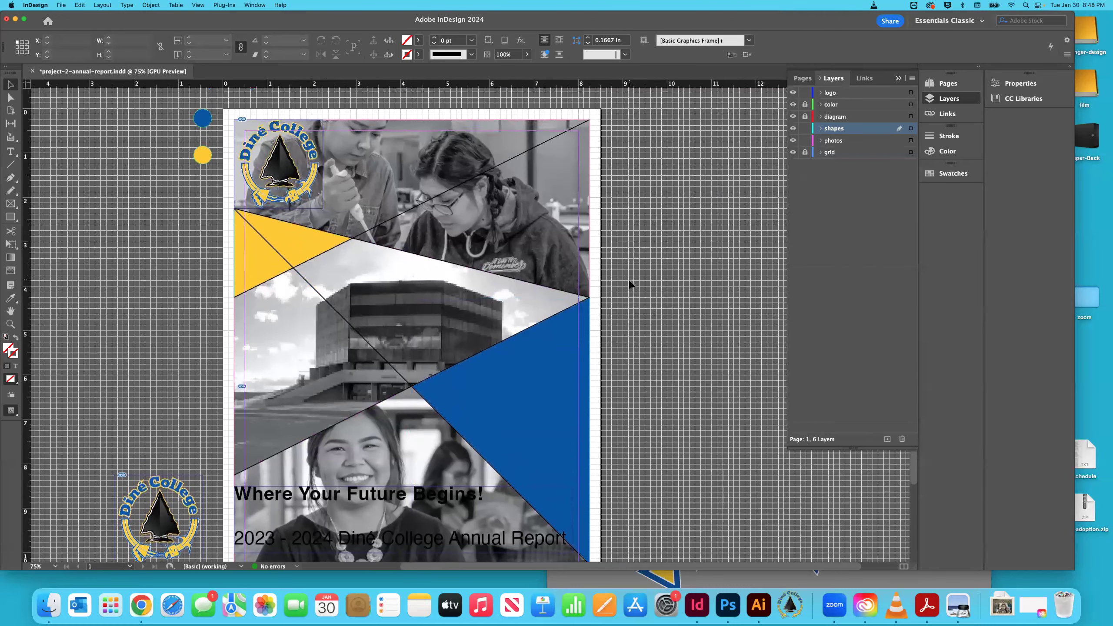
pyautogui.scroll(-3, 629, 284)
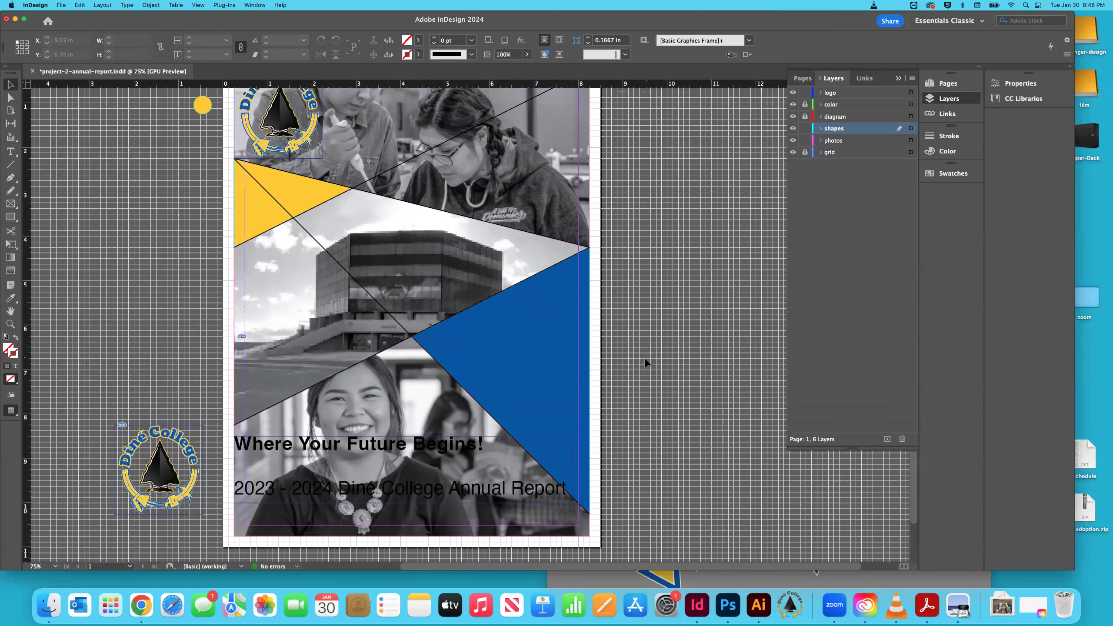
pyautogui.scroll(-3, 645, 363)
pyautogui.scroll(6, 646, 363)
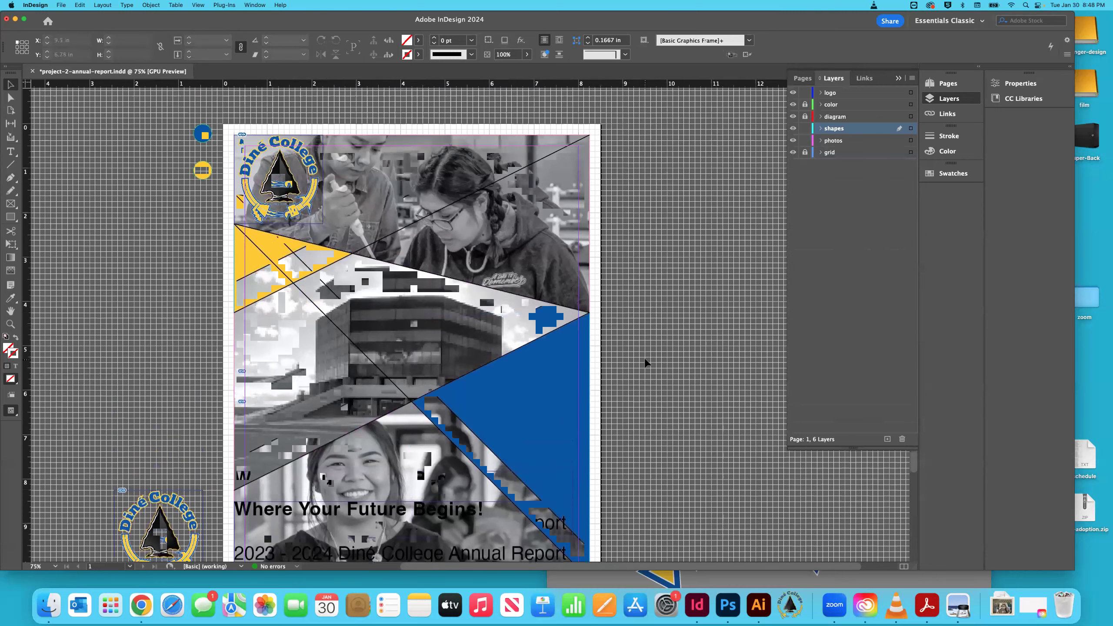
pyautogui.scroll(1, 645, 363)
pyautogui.scroll(-4, 645, 364)
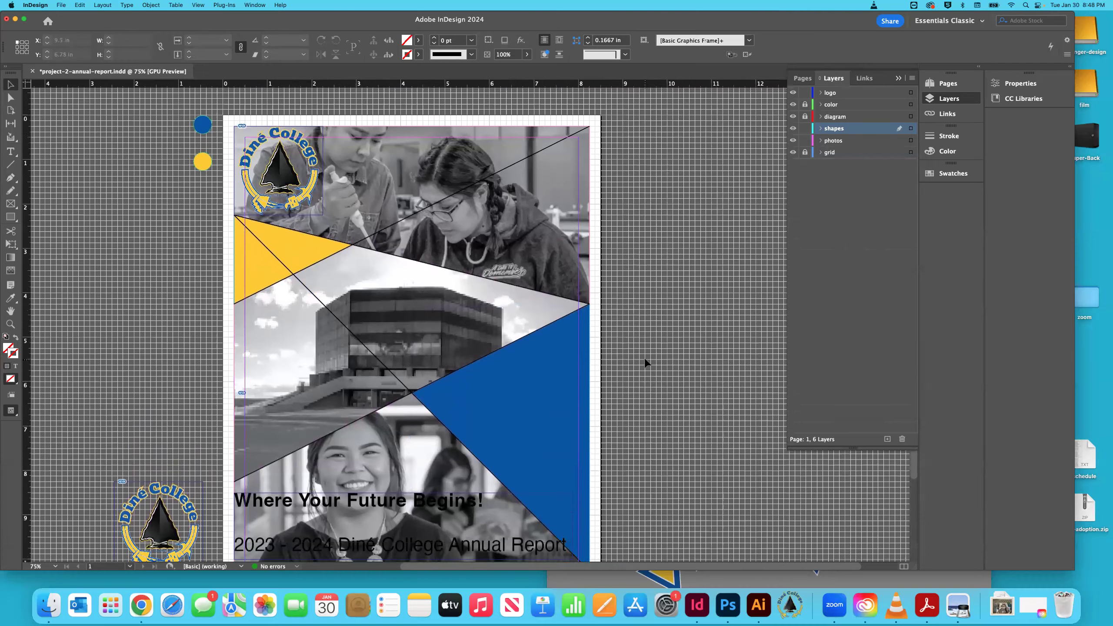
pyautogui.scroll(1, 645, 364)
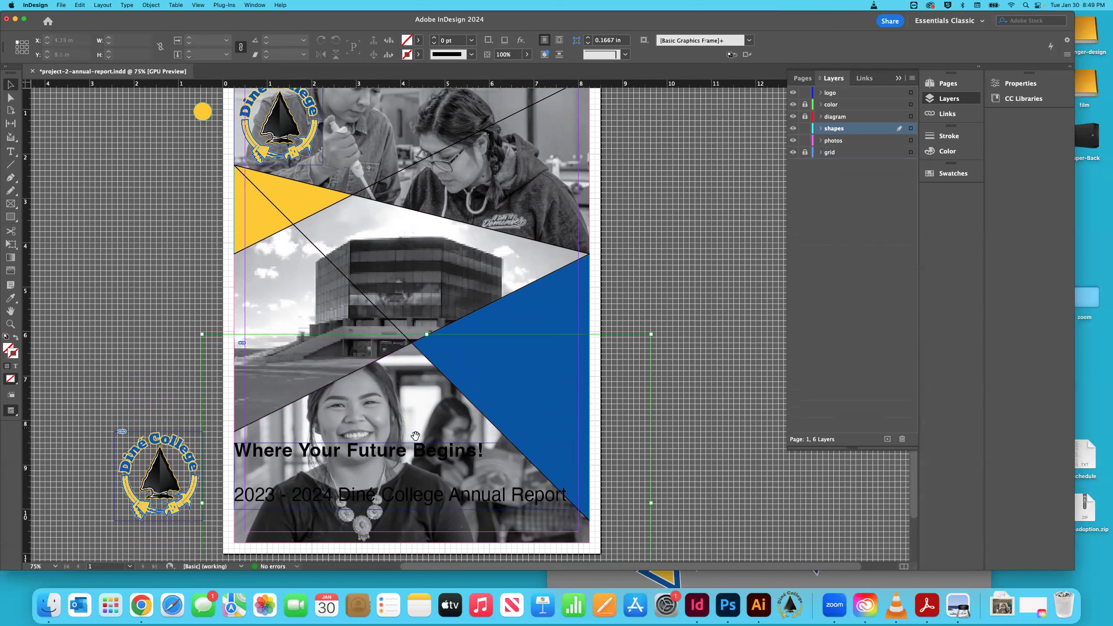
# Step: Shift the smiling student's photo up and right within its frame to an offset of X -0.1667 in, Y -0.6138 in
pyautogui.click(427, 456)
pyautogui.hotkey('shift', 'Up')
pyautogui.hotkey('shift', 'Up')
pyautogui.hotkey('shift', 'Up')
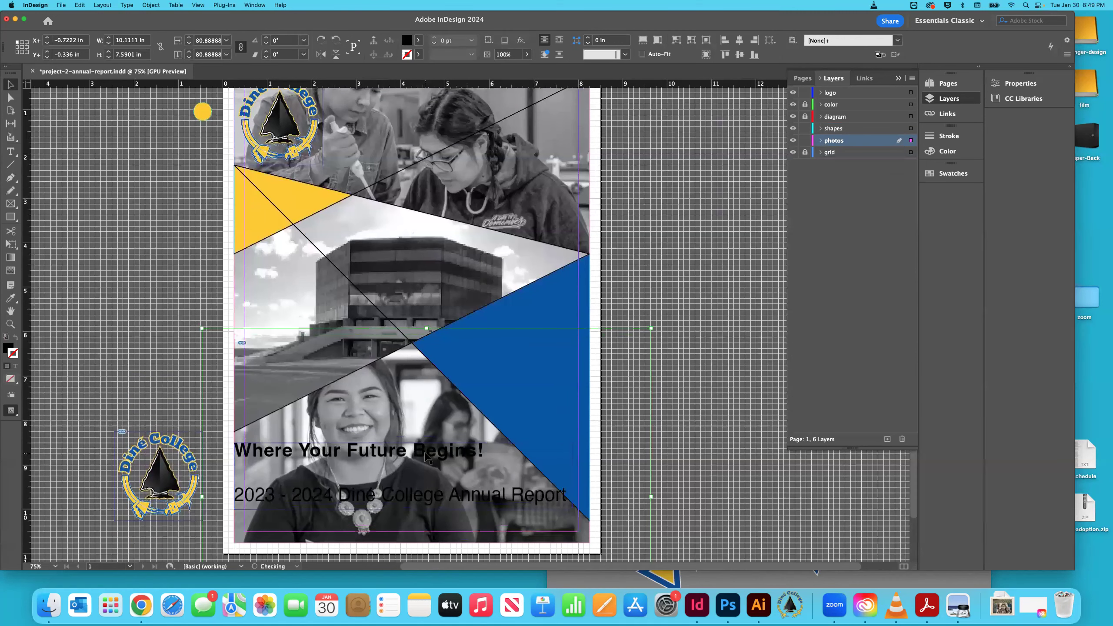
pyautogui.hotkey('shift', 'Right')
pyautogui.hotkey('shift', 'Right')
pyautogui.hotkey('shift', 'Right')
pyautogui.hotkey('shift', 'Right')
pyautogui.hotkey('shift', 'Right')
pyautogui.hotkey('shift', 'Right')
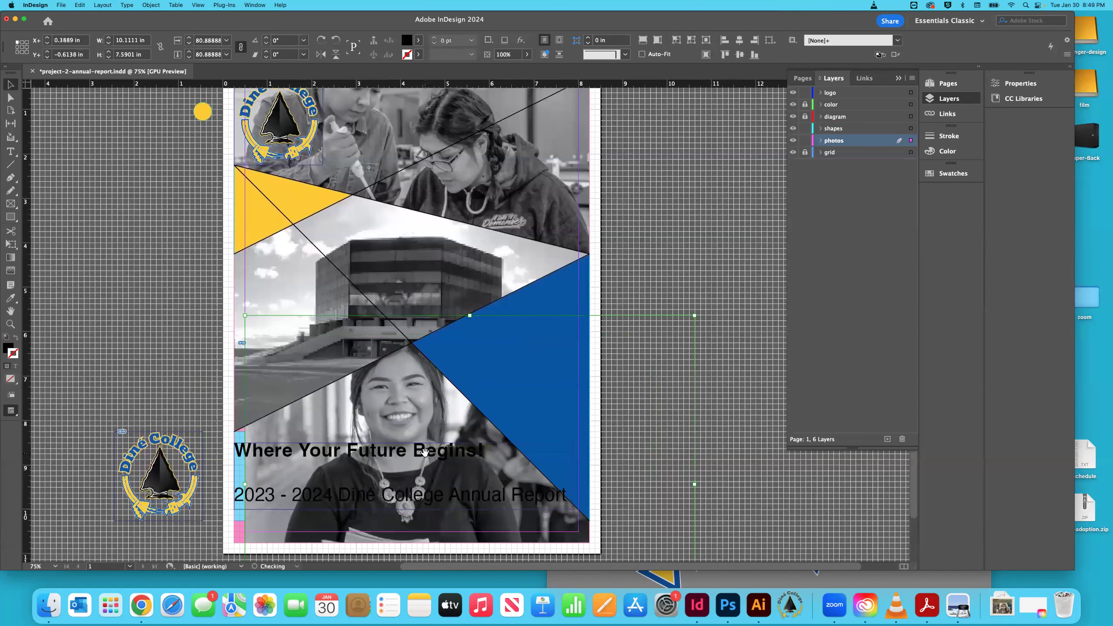
pyautogui.hotkey('shift', 'Left')
pyautogui.hotkey('shift', 'Left')
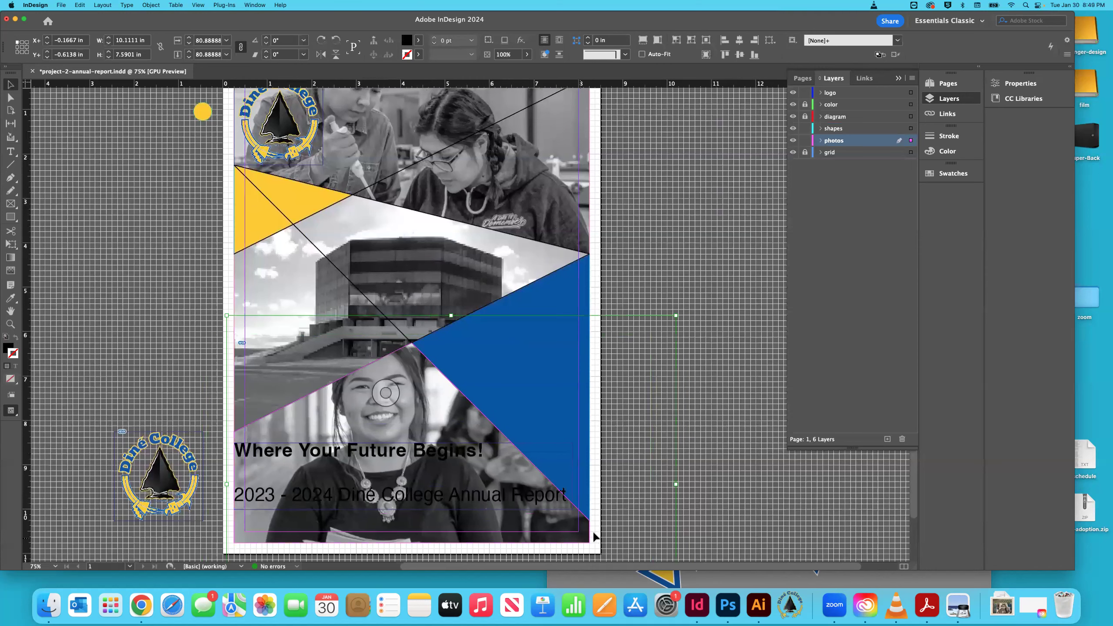
# Step: Enlarge the smiling student's photo within its frame to about 10.54 in wide and 7.91 in high, and deselect it
pyautogui.press('super+minus')
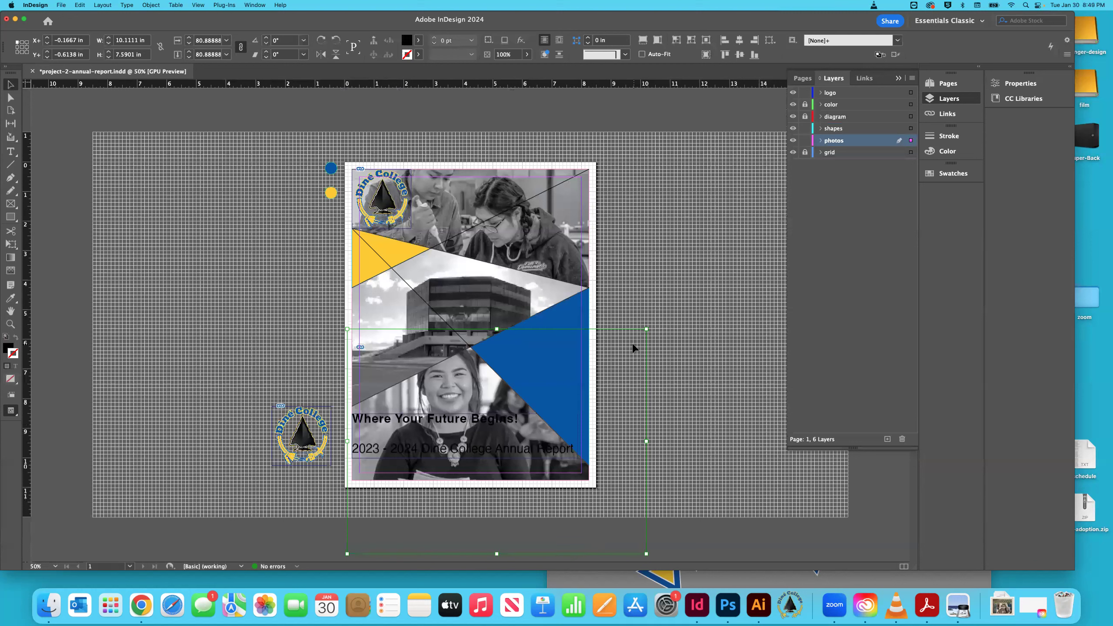
pyautogui.moveTo(646, 327); pyautogui.dragTo(658, 319)
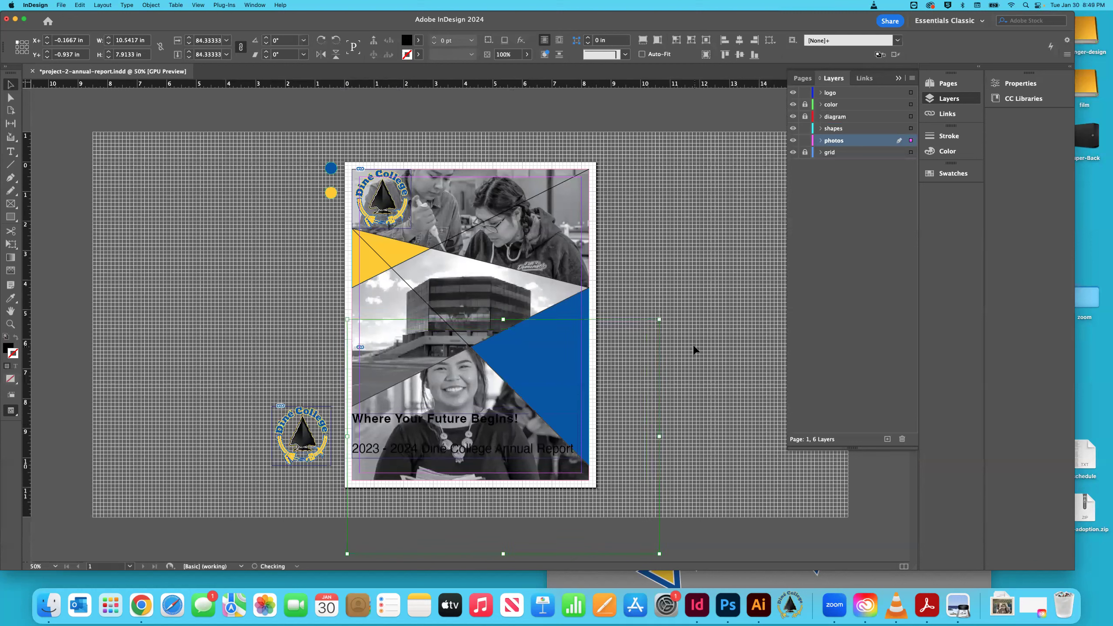
pyautogui.click(694, 349)
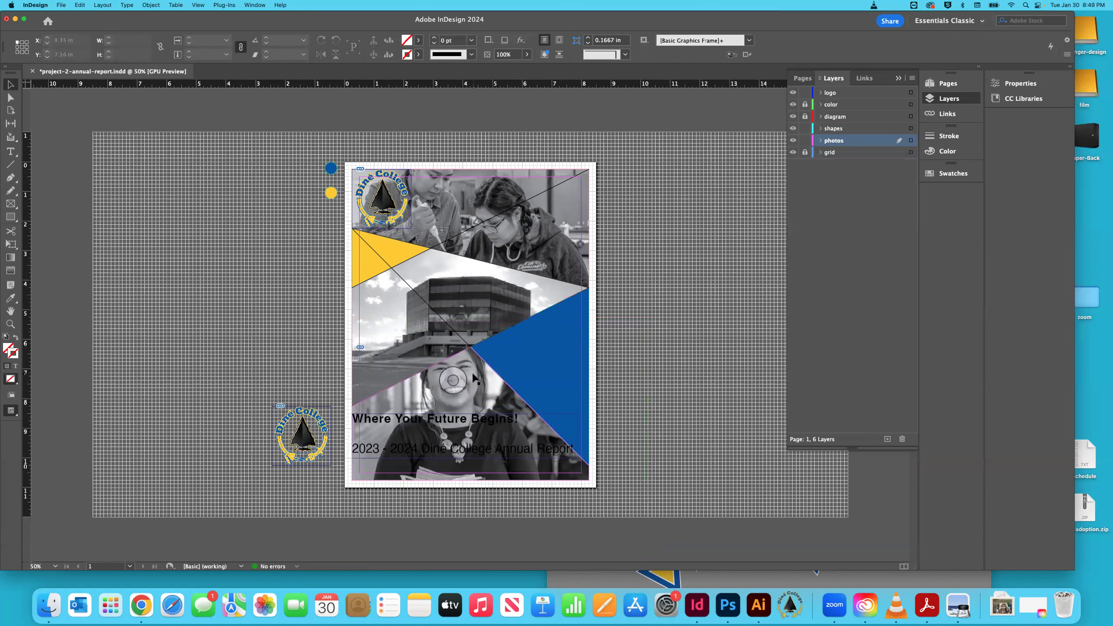
# Step: Nudge the smiling student's photo slightly right and down within its frame so her head sits below the diagonals' crossing, and deselect it
pyautogui.click(506, 388)
pyautogui.press('Right')
pyautogui.press('Right')
pyautogui.press('Right')
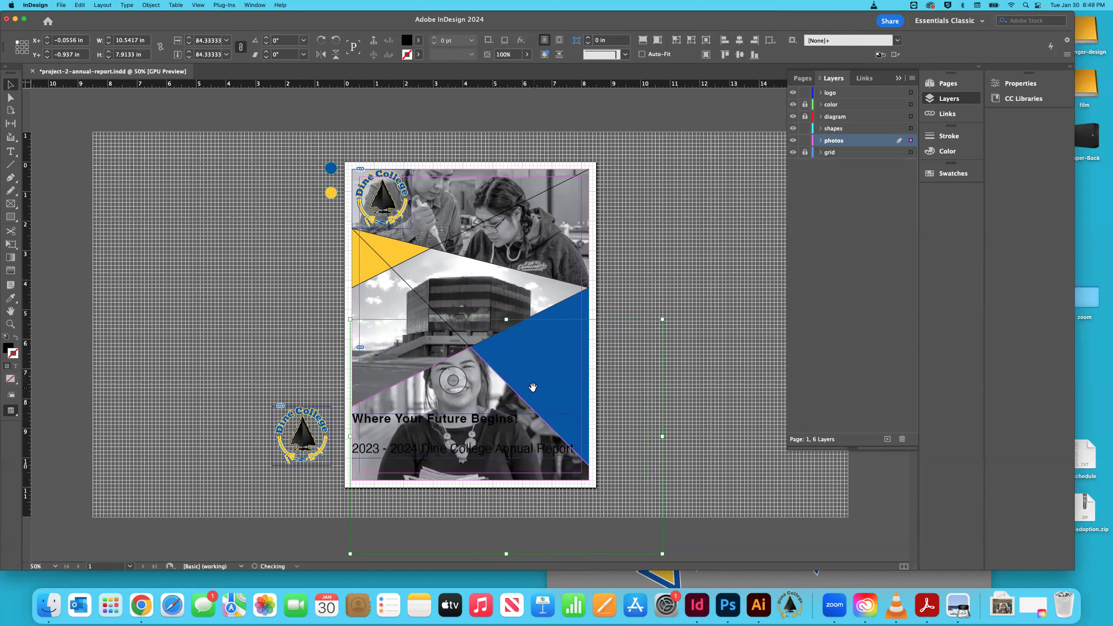
pyautogui.hotkey('shift', 'Down')
pyautogui.press('Down')
pyautogui.hotkey('shift', 'Down')
pyautogui.press('Down')
pyautogui.press('Down')
pyautogui.press('Down')
pyautogui.press('Down')
pyautogui.click(617, 442)
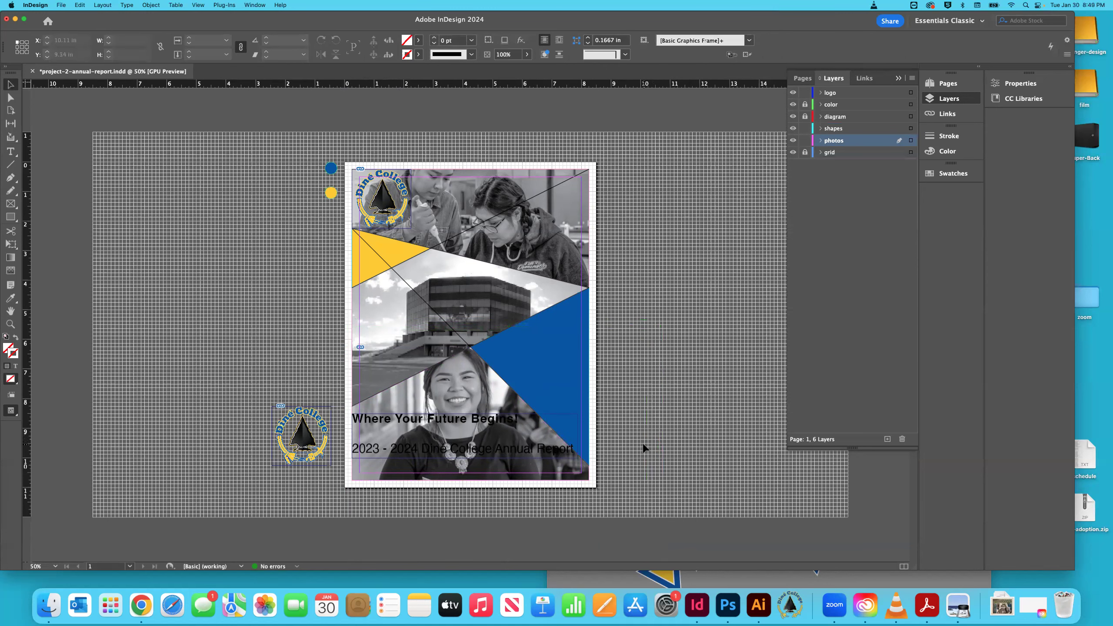
# Step: Add a new layer directly above the photos layer and name it mask
pyautogui.press('super+equal')
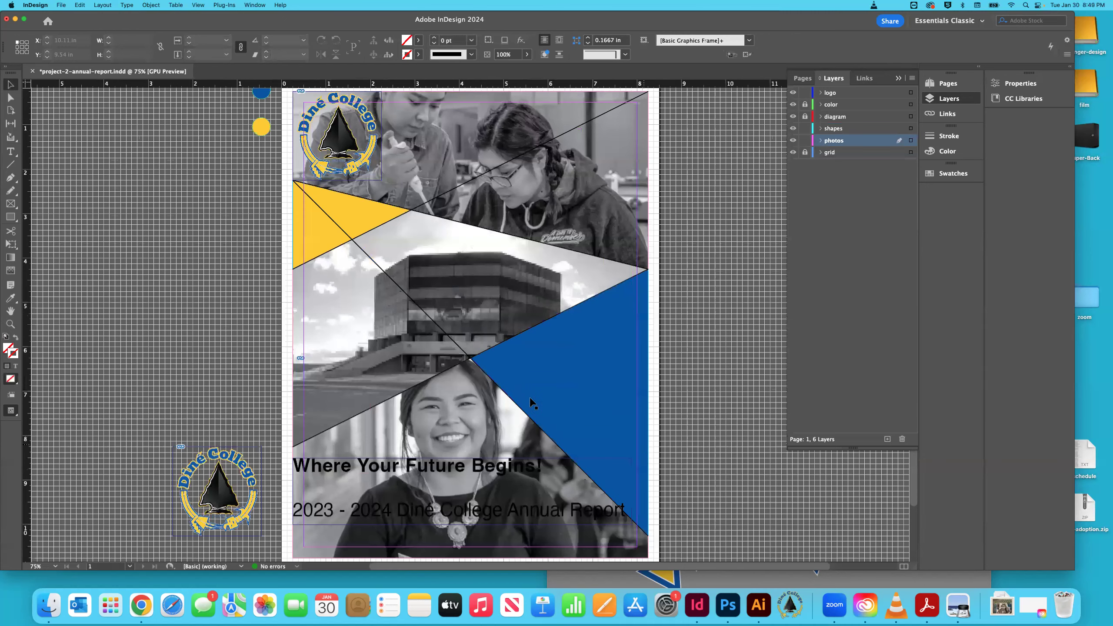
pyautogui.press('super+equal')
pyautogui.scroll(5, 531, 404)
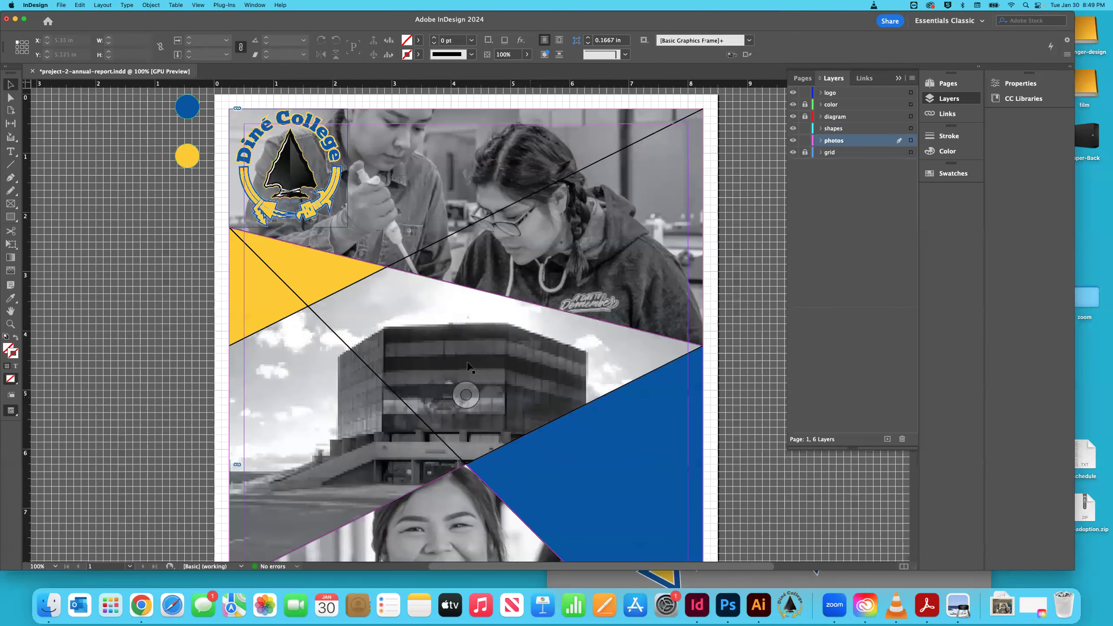
pyautogui.scroll(-9, 502, 277)
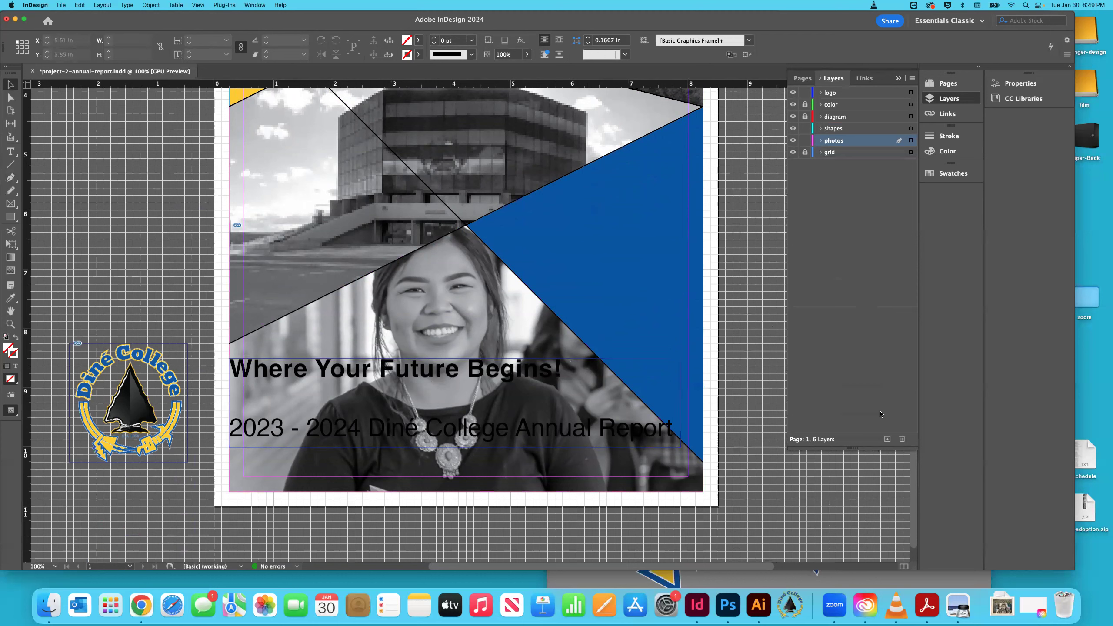
pyautogui.click(887, 439)
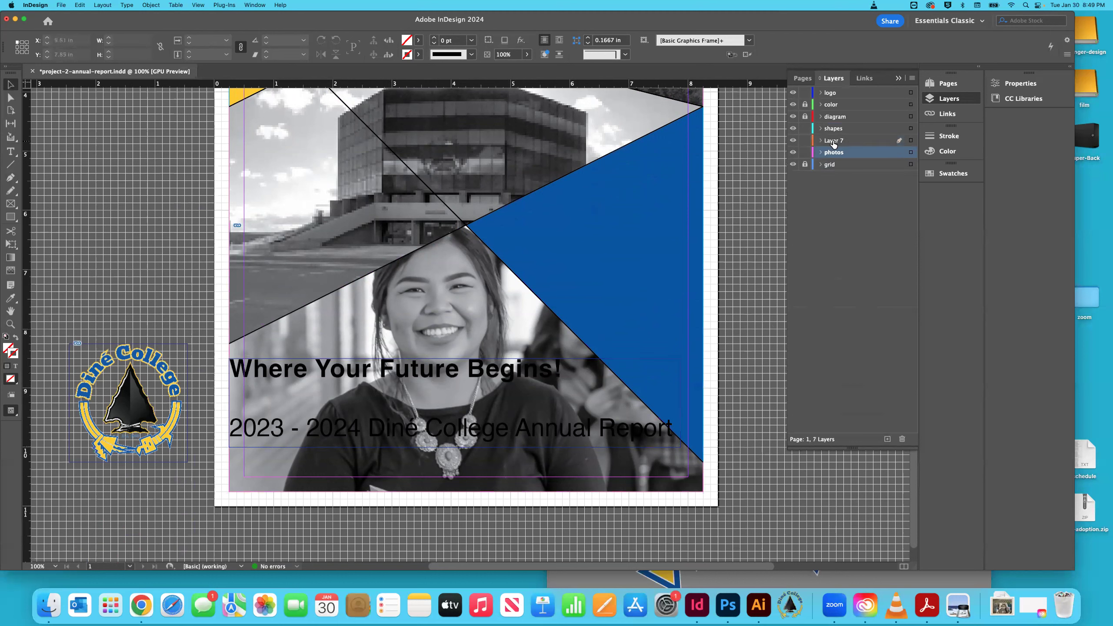
pyautogui.doubleClick(835, 141)
pyautogui.write('ma')
pyautogui.press('Return')
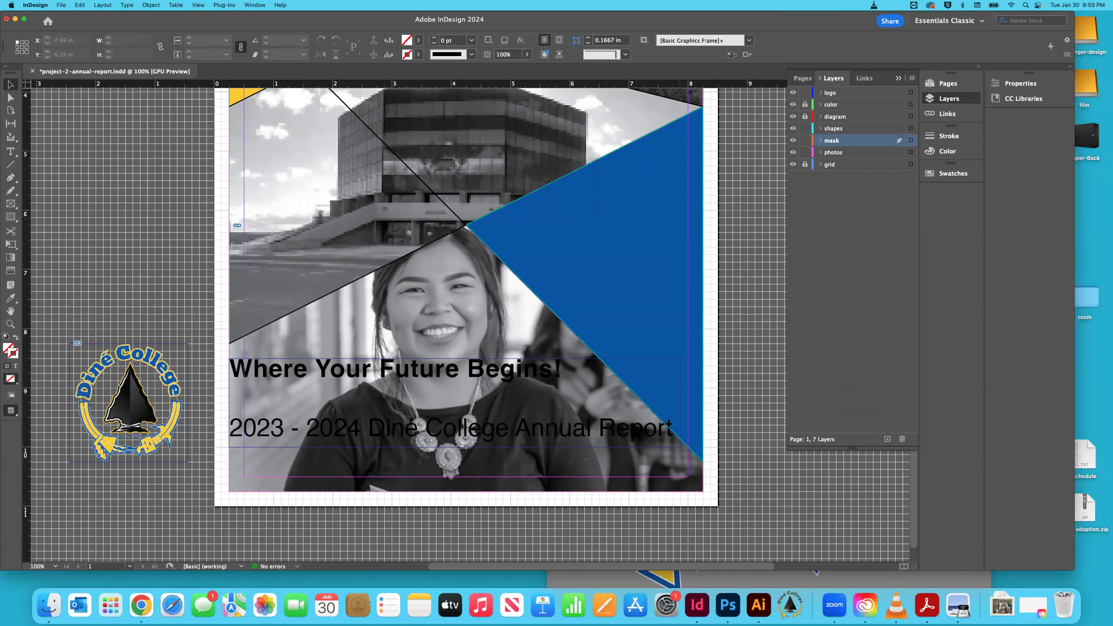
# Step: Draw a rectangle about 1.01 in wide and 0.785 in high over the word "Where" and fill it with Paper
pyautogui.click(11, 216)
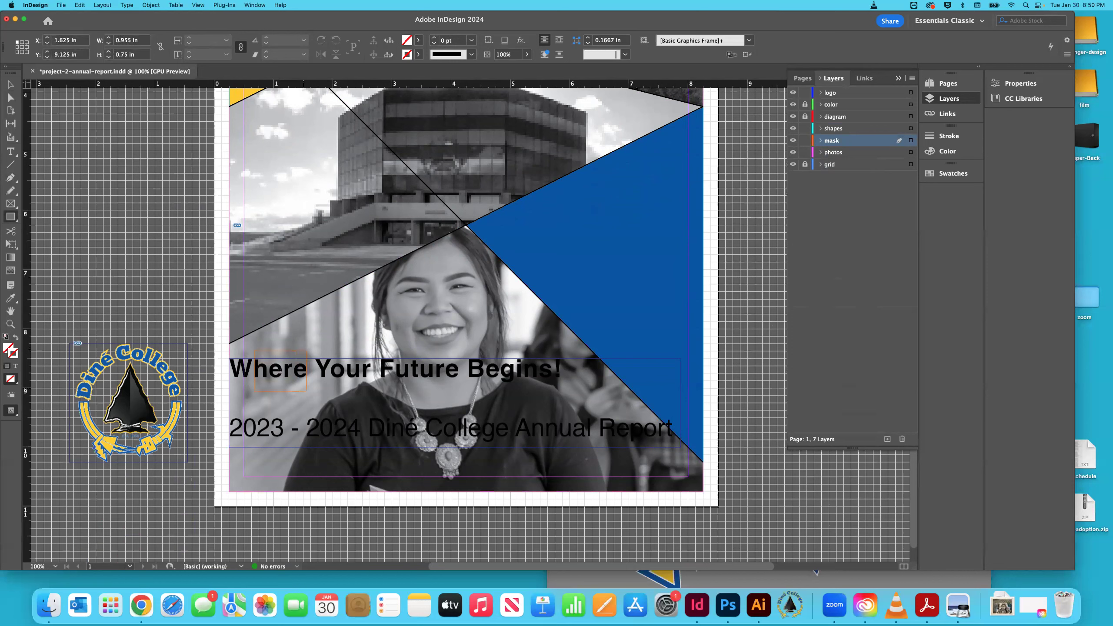
pyautogui.moveTo(254, 352); pyautogui.dragTo(314, 398)
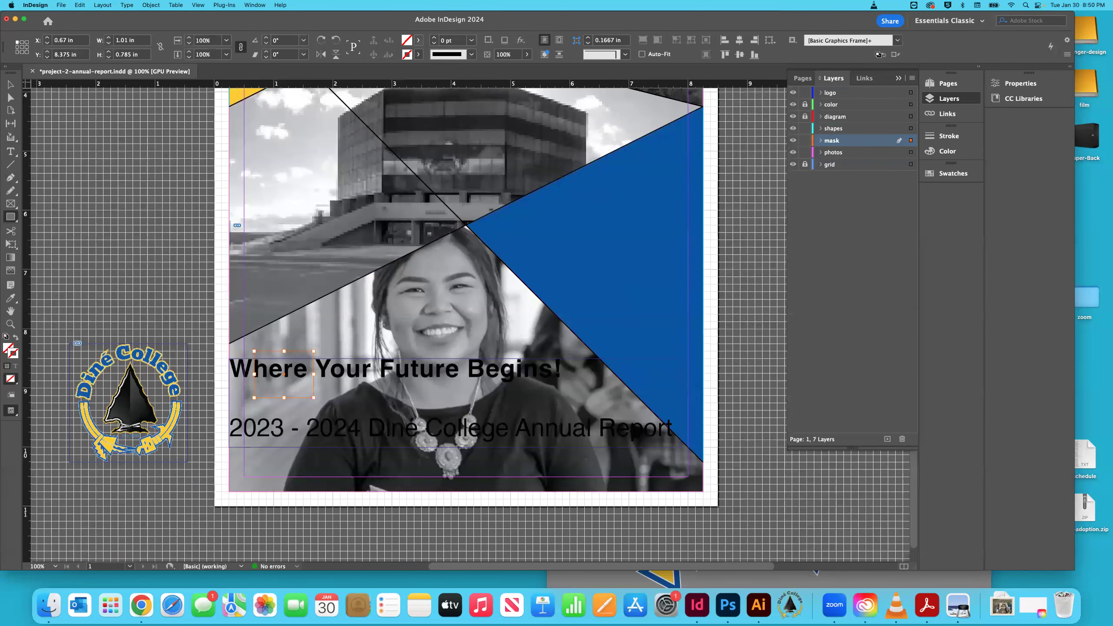
pyautogui.click(419, 40)
pyautogui.click(323, 97)
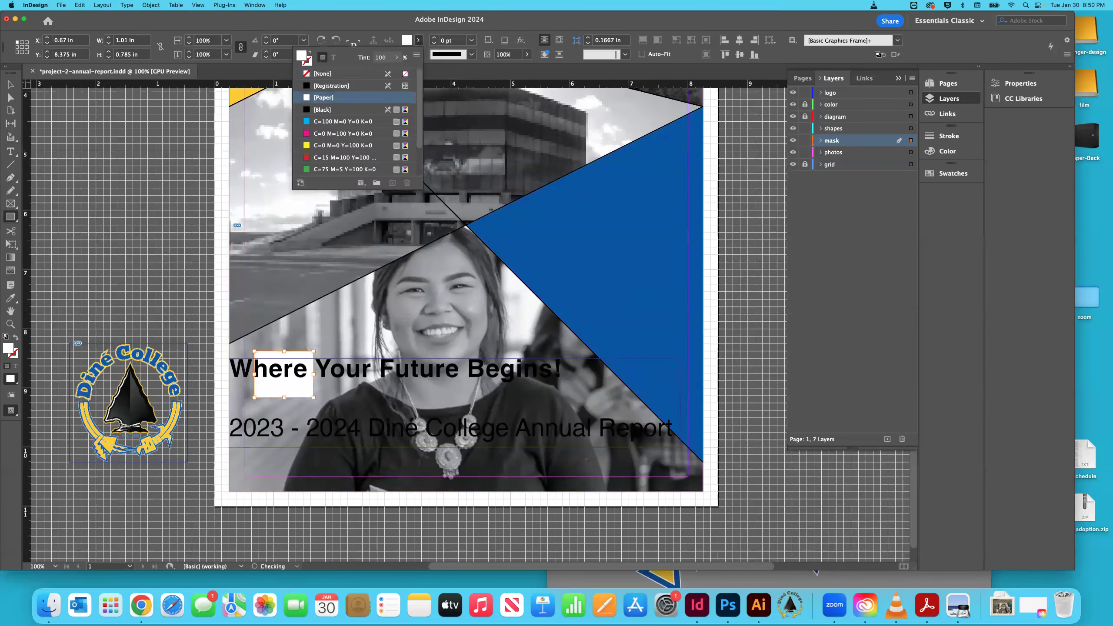
# Step: Stretch the white rectangle behind both title lines to 7.94 in wide and 1.625 in high, deselect it, and hide the shapes layer
pyautogui.click(10, 85)
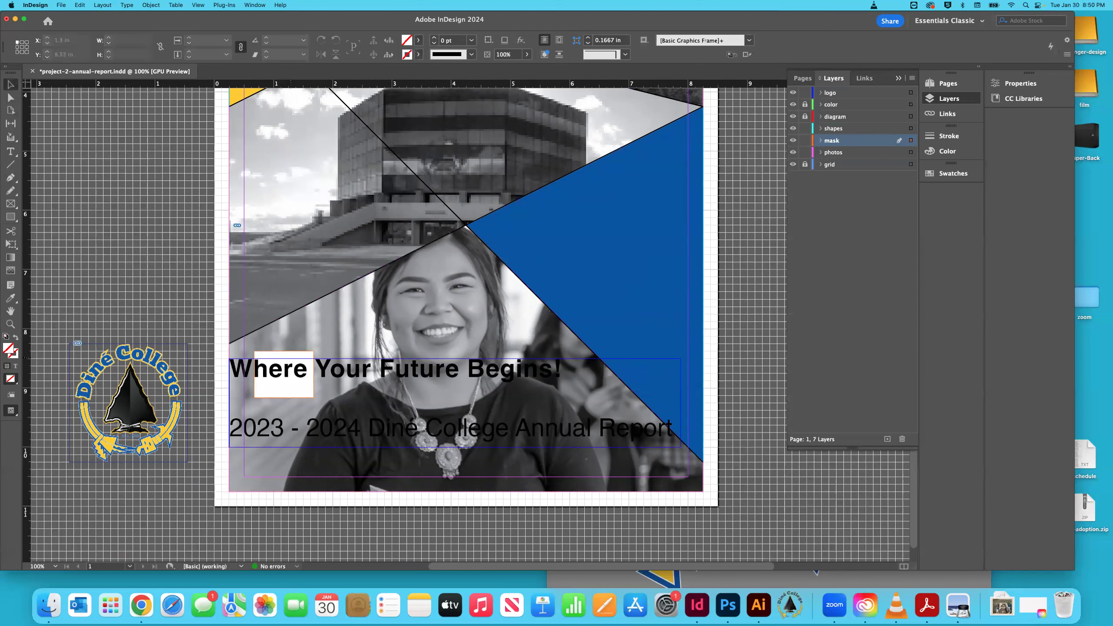
pyautogui.moveTo(254, 374); pyautogui.dragTo(228, 374)
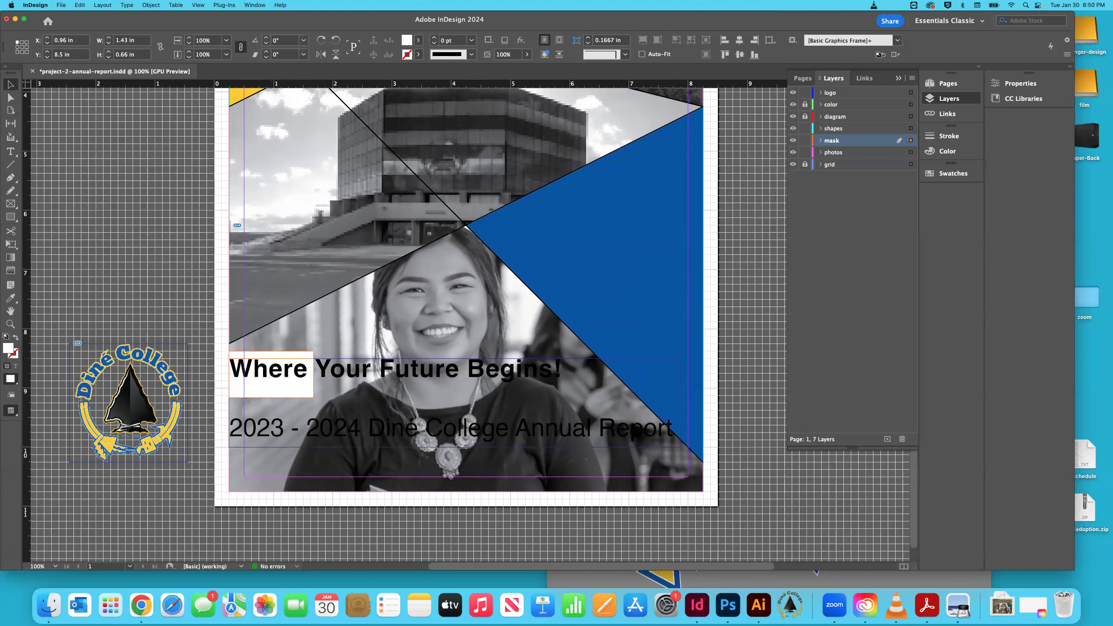
pyautogui.moveTo(271, 398); pyautogui.dragTo(272, 447)
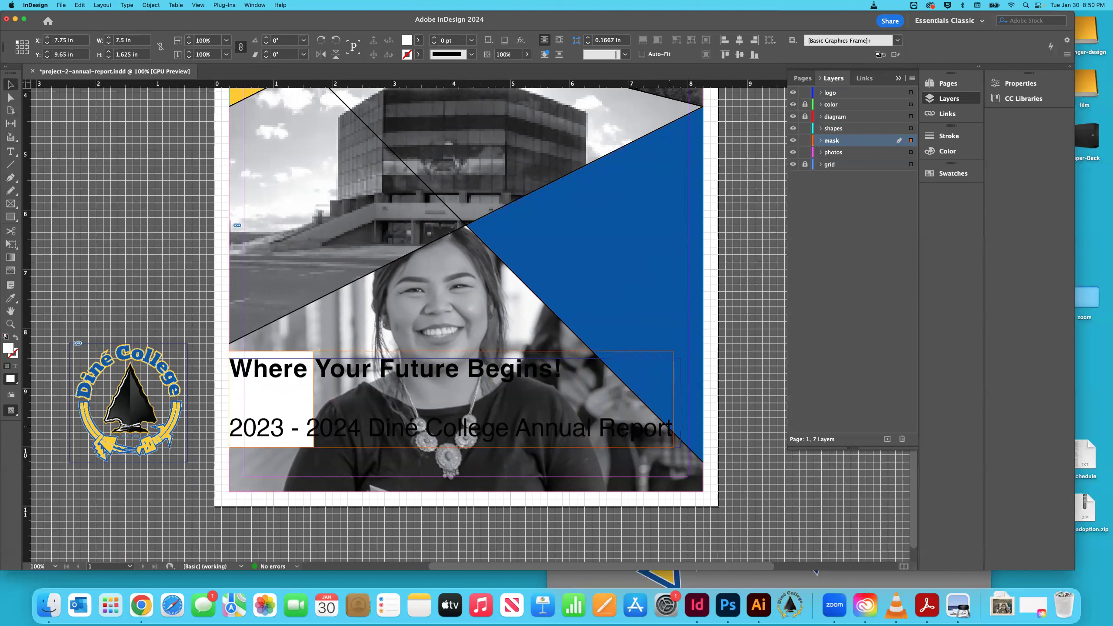
pyautogui.hscroll(5, 470, 325)
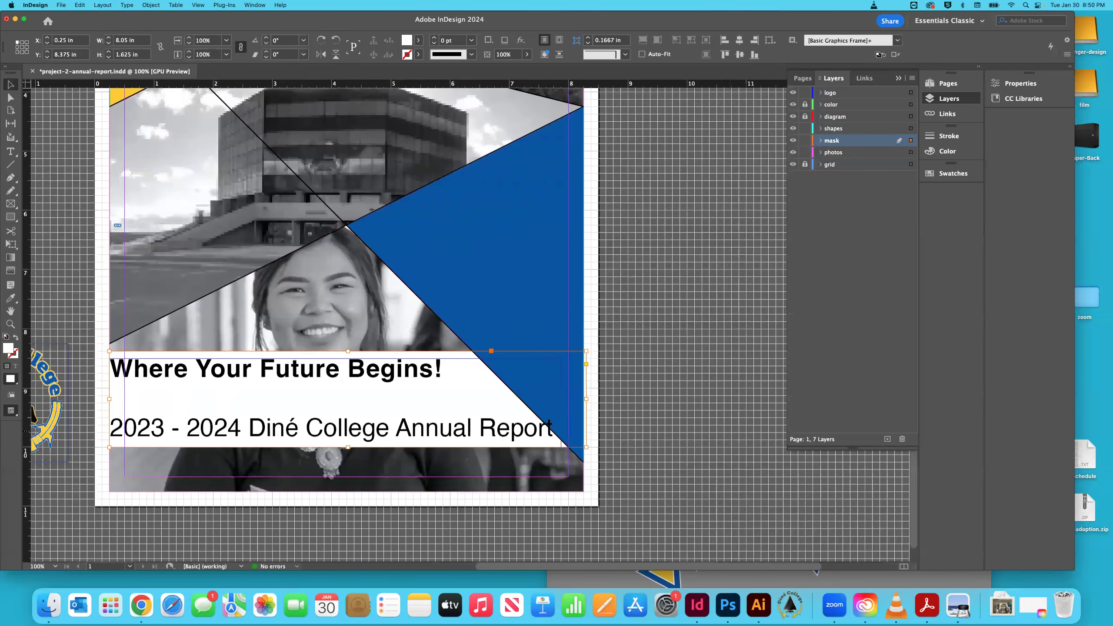
pyautogui.hscroll(2, 470, 325)
pyautogui.moveTo(547, 399); pyautogui.dragTo(540, 399)
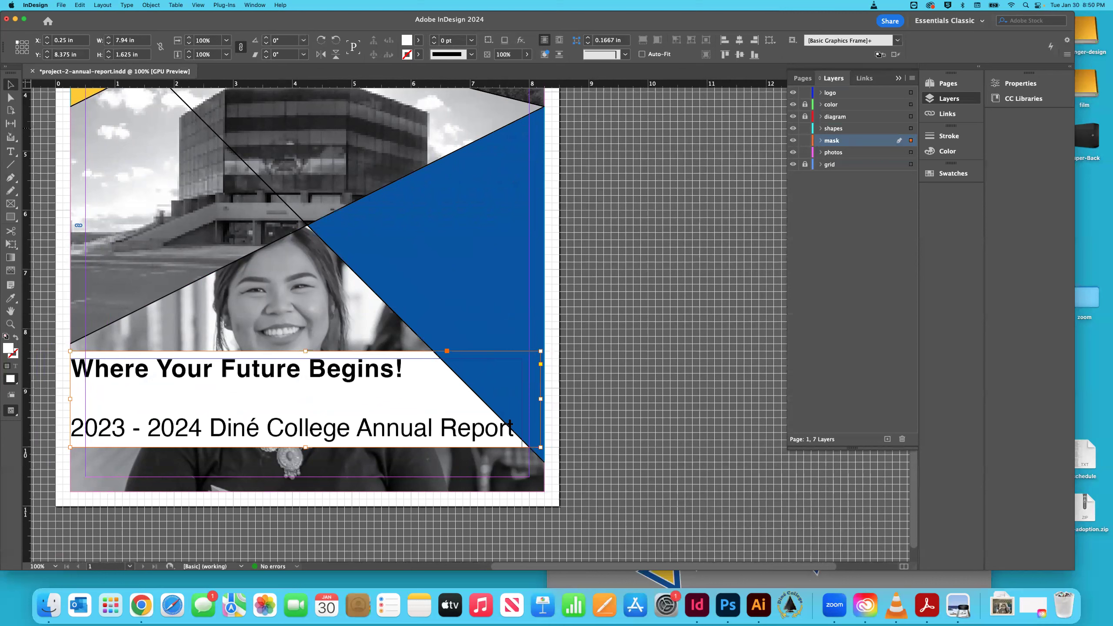
pyautogui.click(793, 128)
pyautogui.press('super+shift+a')
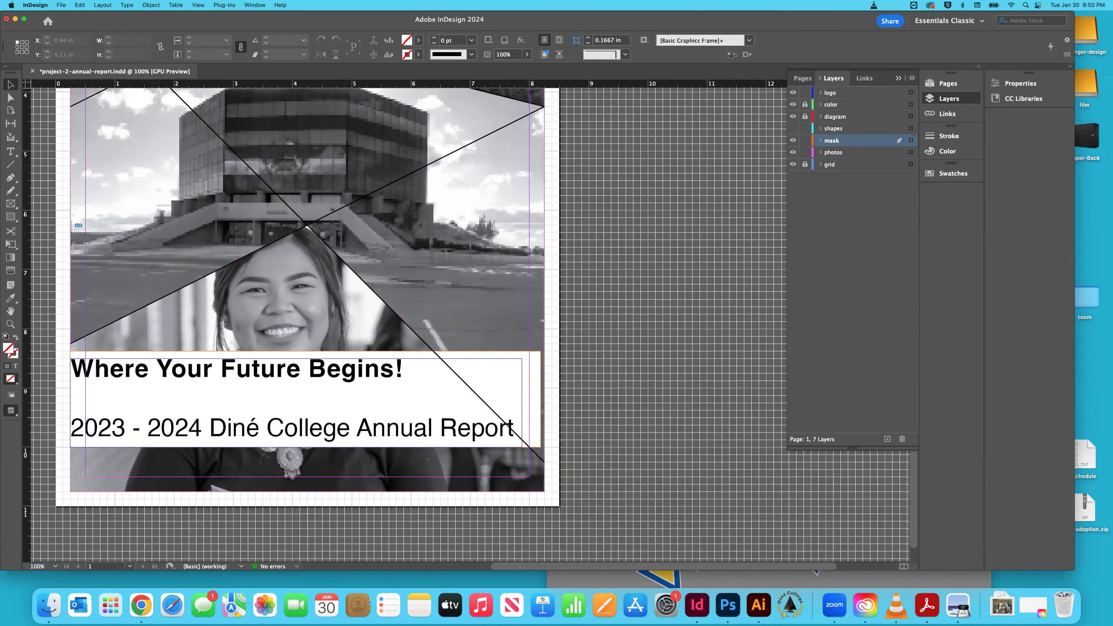
# Step: With the Pen tool, draw a closed polygon along the long descending diagonal, extending past the page's top and right edges, about 9.165 by 10.675 in
pyautogui.click(10, 178)
pyautogui.scroll(4, 321, 237)
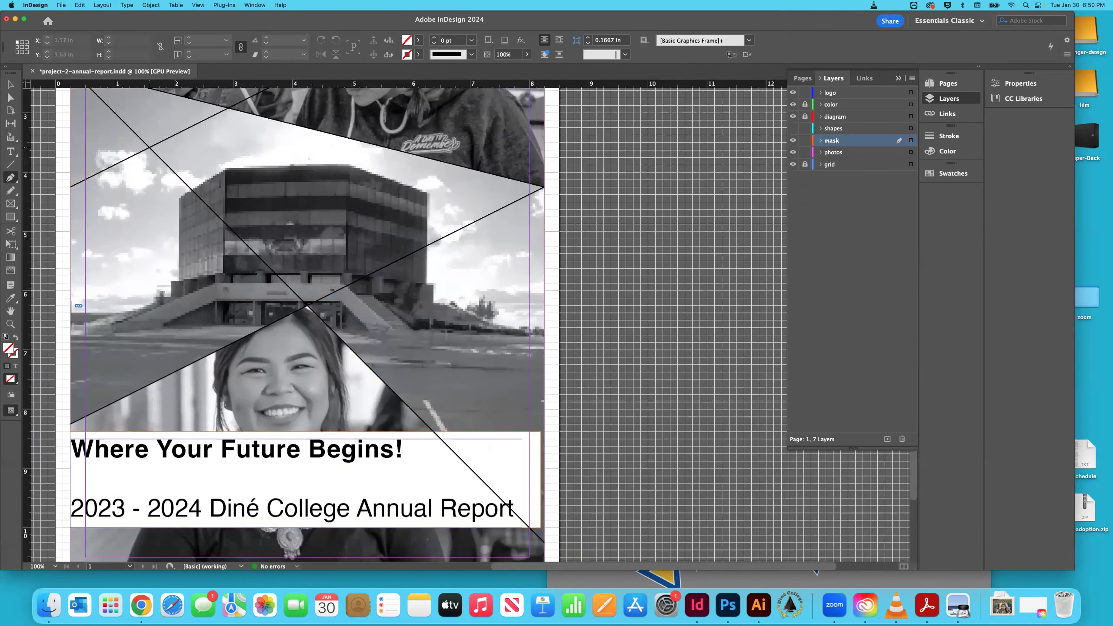
pyautogui.scroll(9, 152, 150)
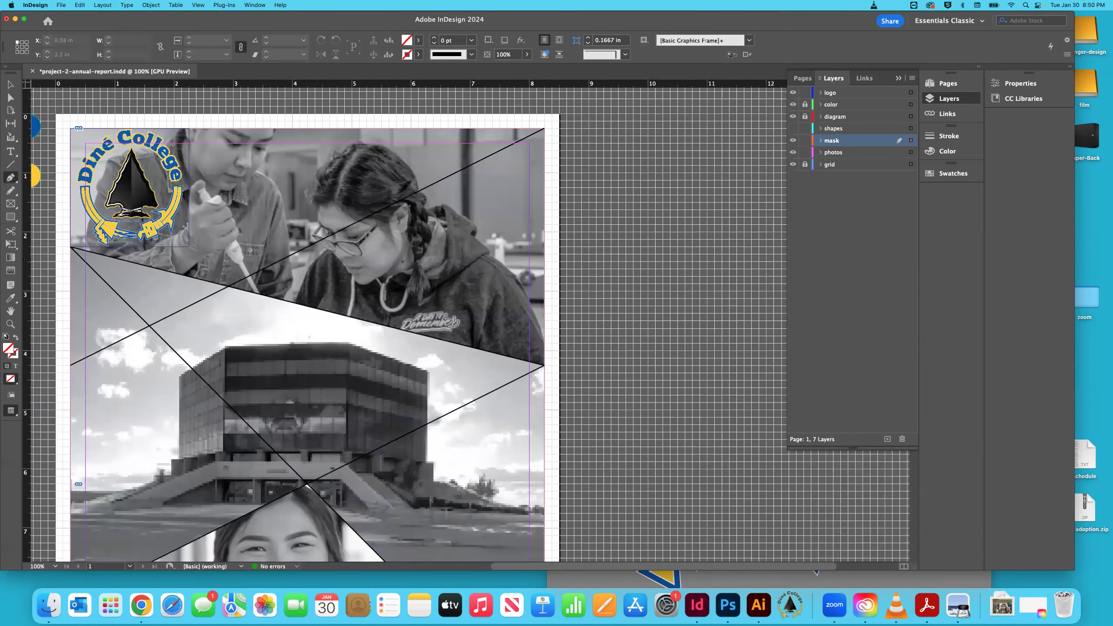
pyautogui.click(11, 164)
pyautogui.scroll(-3, 307, 320)
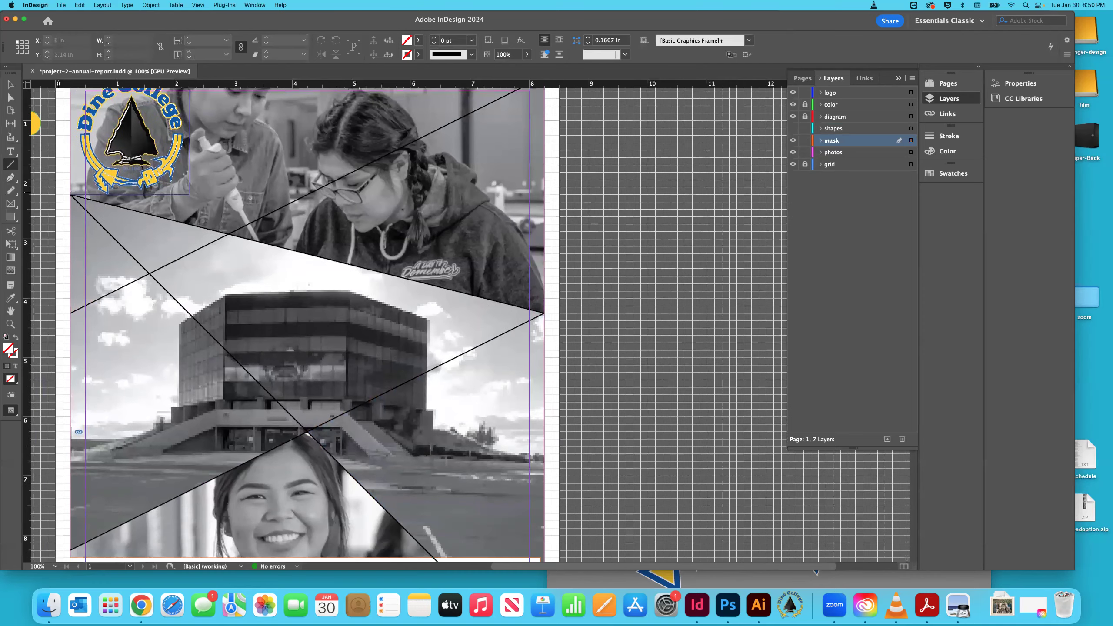
pyautogui.hscroll(1, 307, 321)
pyautogui.press('p')
pyautogui.click(63, 198)
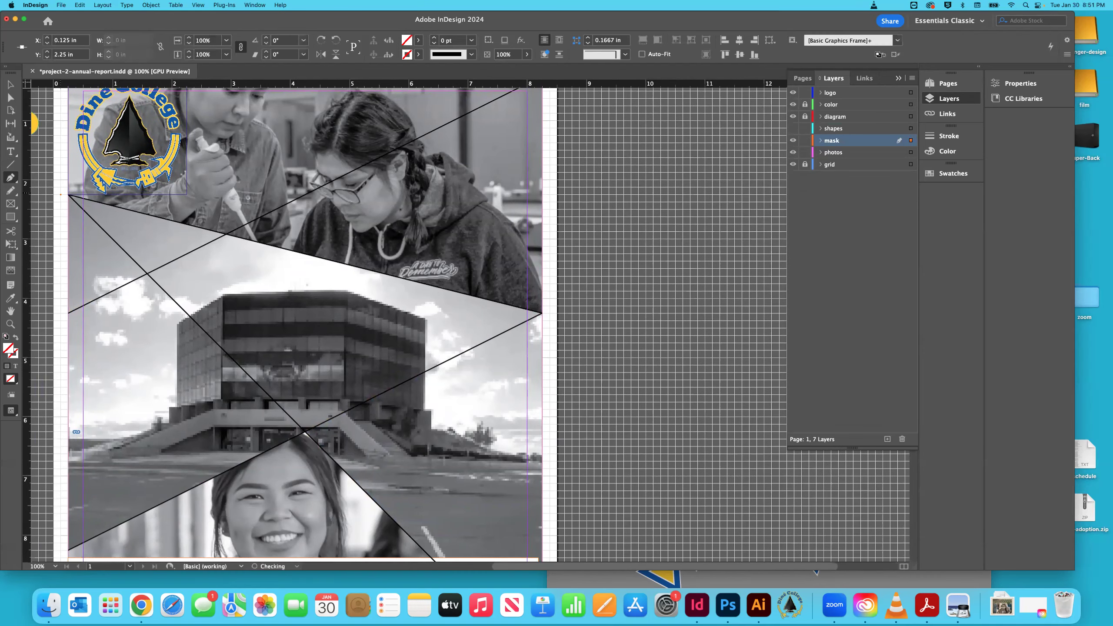
pyautogui.scroll(-6, 307, 320)
pyautogui.scroll(-6, 307, 320)
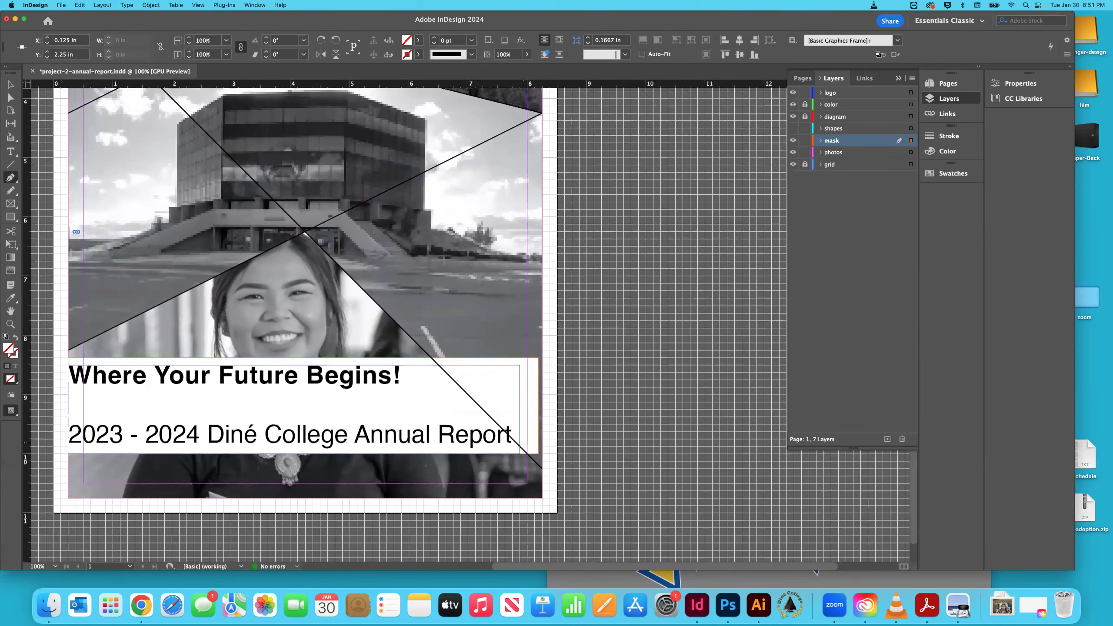
pyautogui.scroll(10, 307, 320)
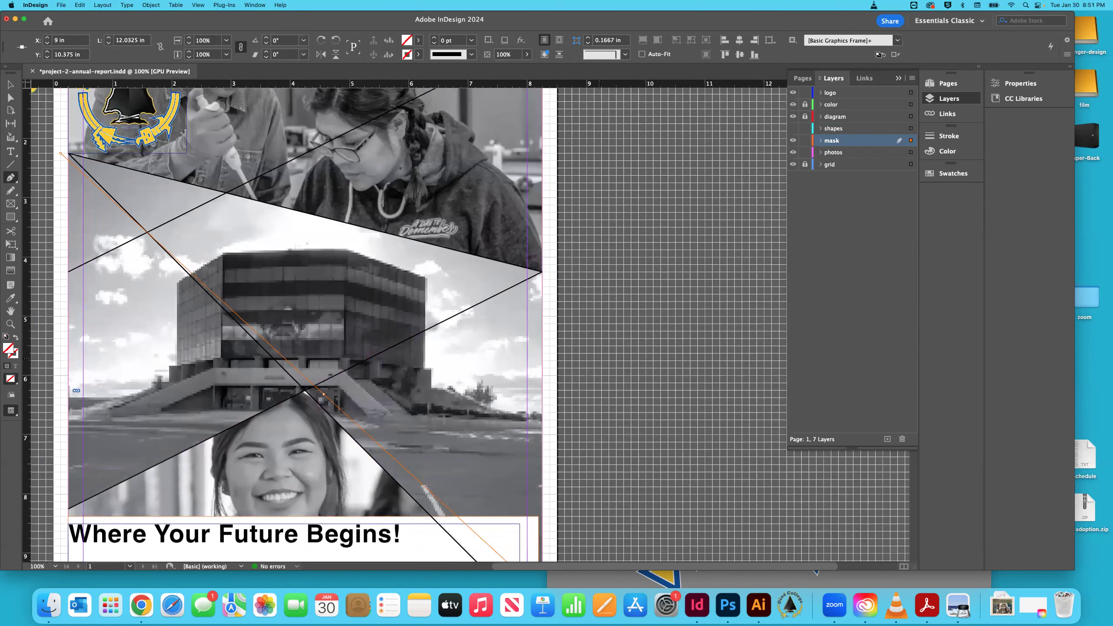
pyautogui.scroll(9, 307, 320)
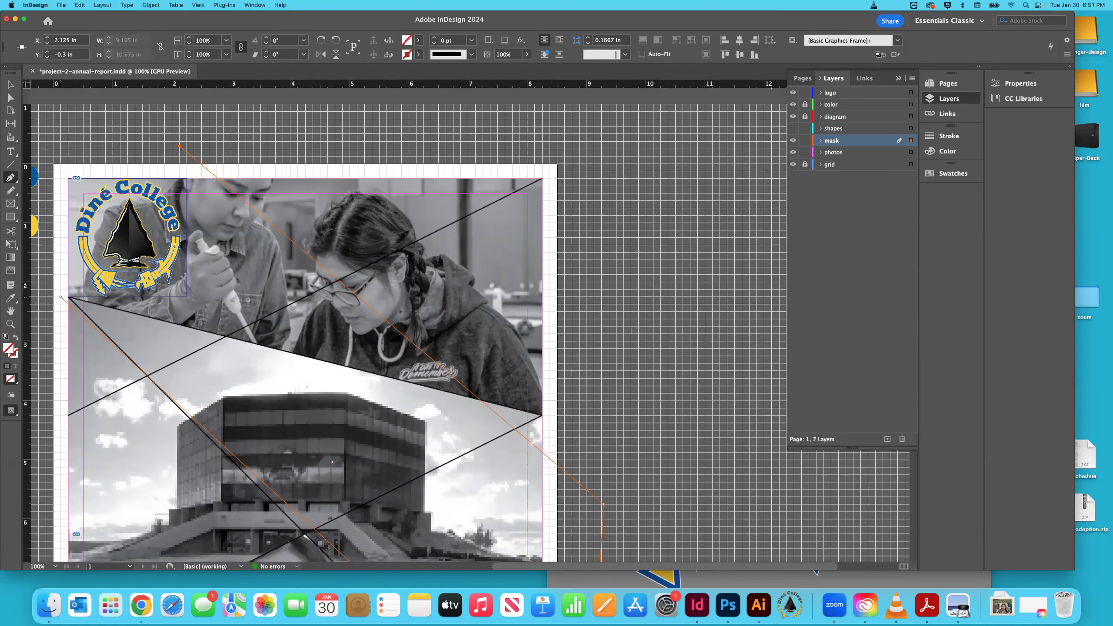
pyautogui.scroll(-4, 307, 321)
# Step: Fill the pen-drawn polygon on the mask layer with Paper and no stroke
pyautogui.click(10, 84)
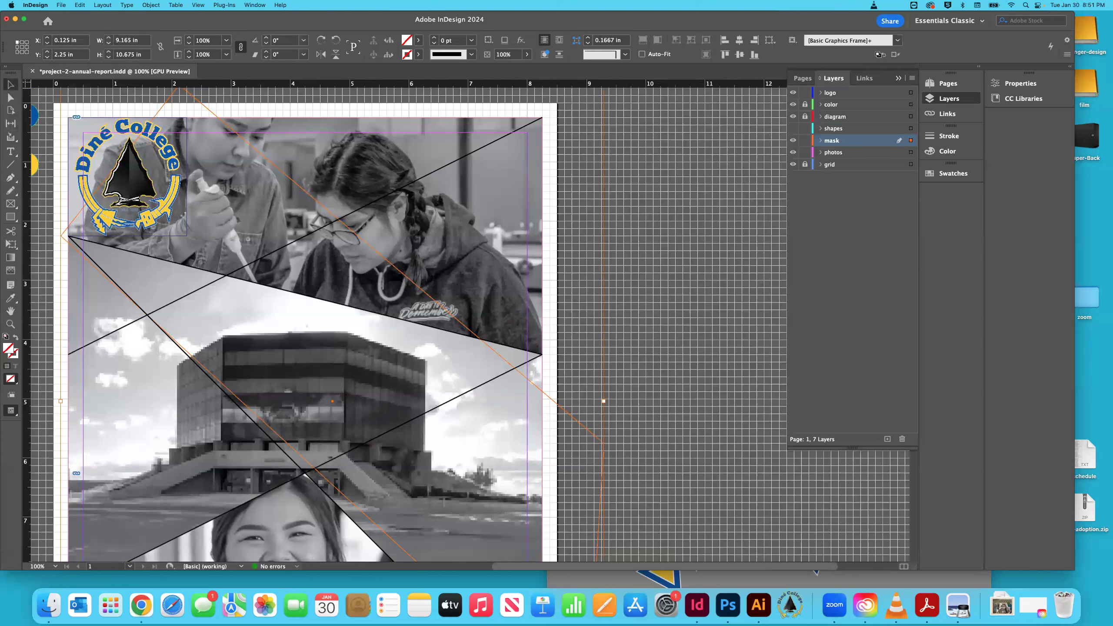
pyautogui.press('super+shift+a')
pyautogui.click(419, 40)
pyautogui.click(329, 97)
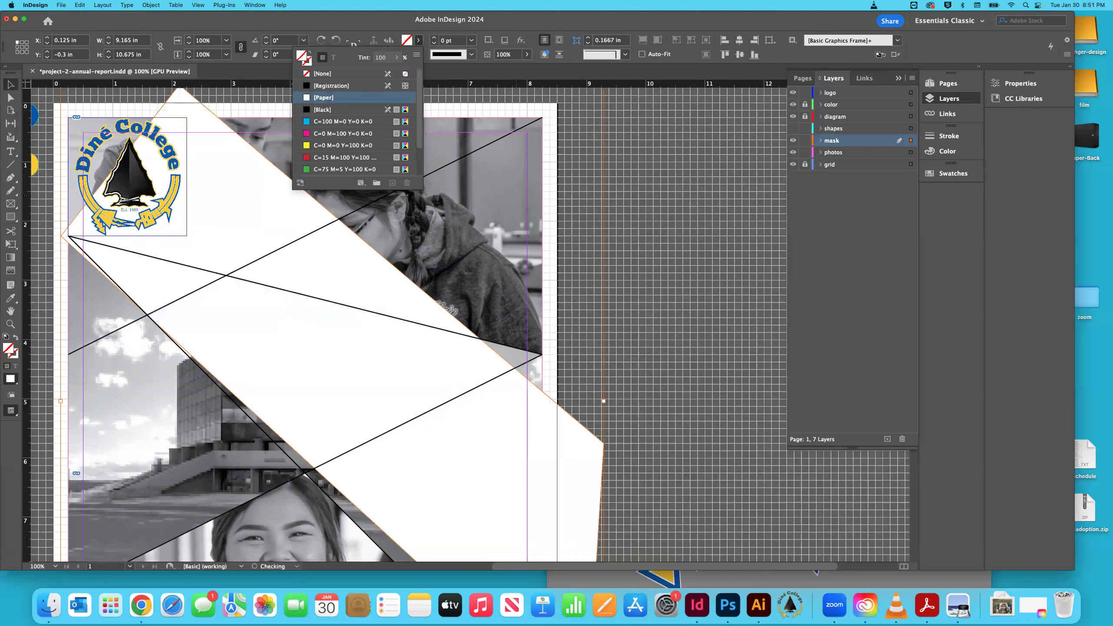
# Step: Align the white polygon's long edge with the diagonal by moving its lower corner to X 8.25, Y 10.25 in and its left corner to the diagonal's start
pyautogui.scroll(-10, 128, 264)
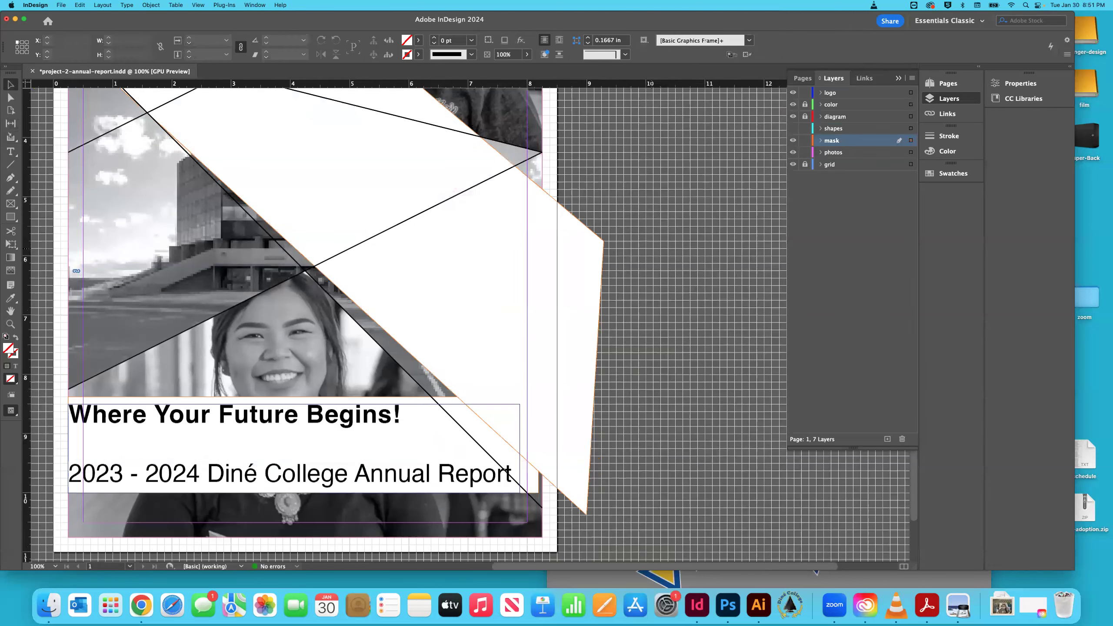
pyautogui.press('a')
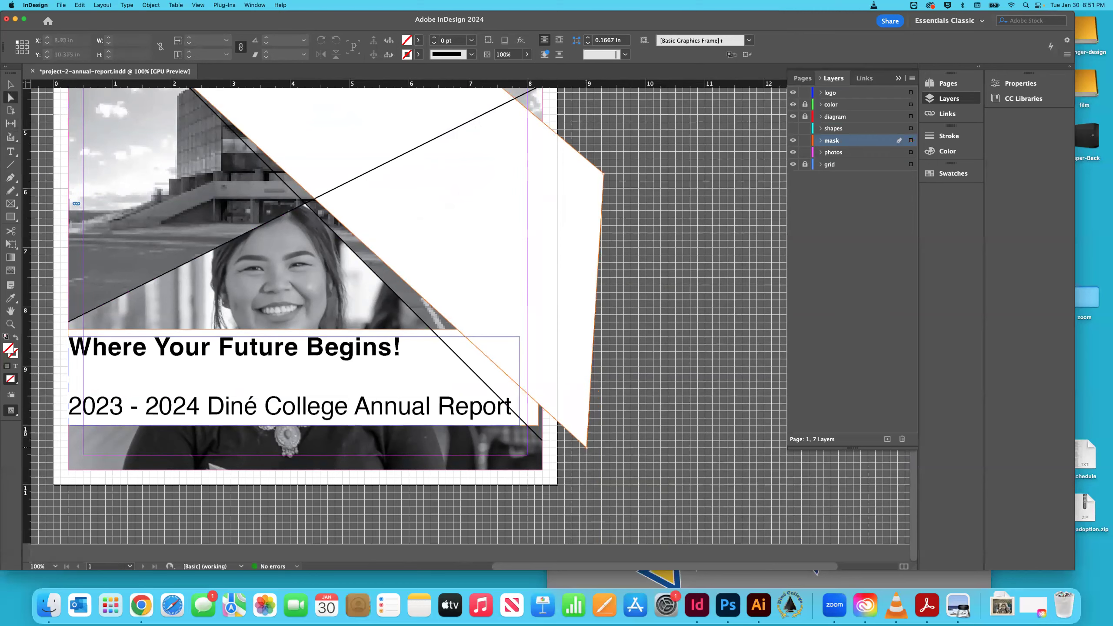
pyautogui.click(584, 450)
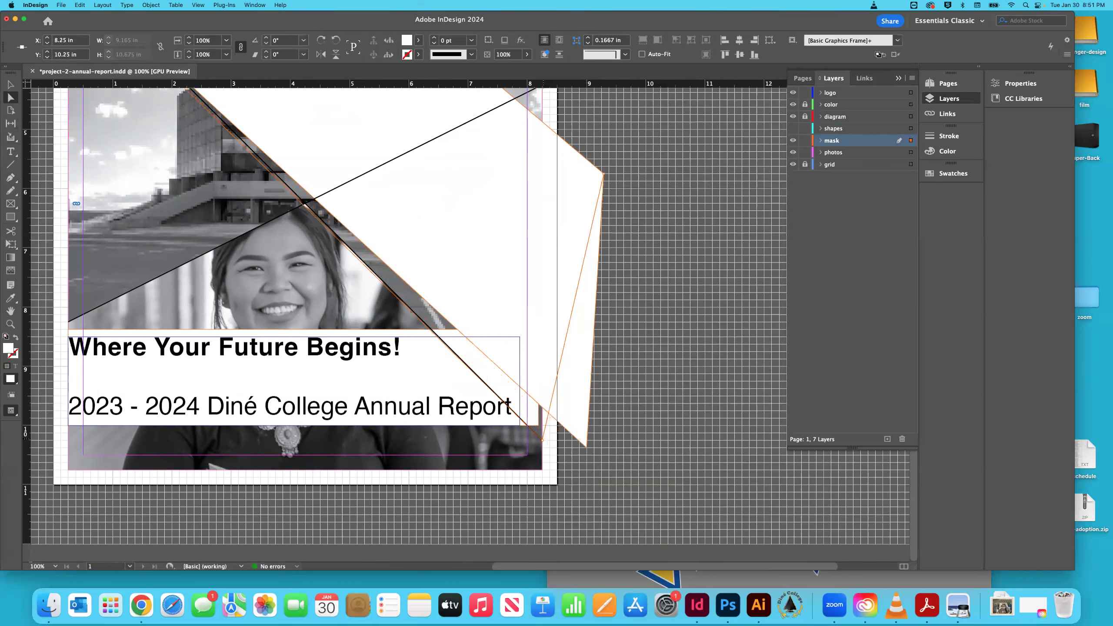
pyautogui.scroll(10, 408, 324)
pyautogui.hscroll(-3, 407, 324)
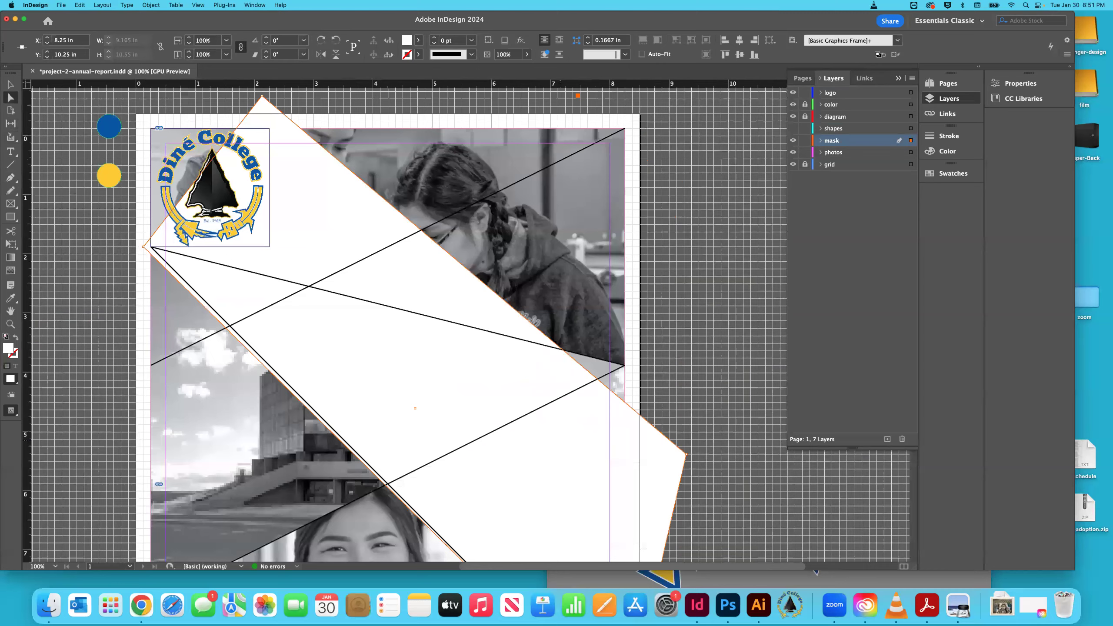
pyautogui.scroll(3, 408, 324)
pyautogui.moveTo(144, 298); pyautogui.dragTo(152, 300)
# Step: Show the whole page and bring up the Pathfinder shape operations
pyautogui.press('super+minus')
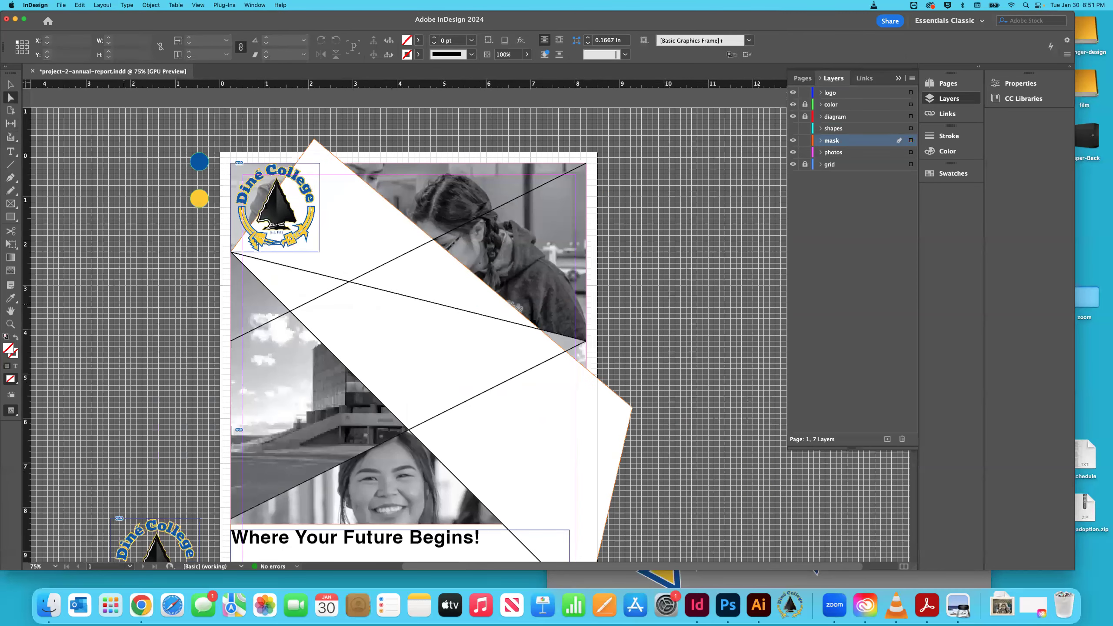
pyautogui.press('super+minus')
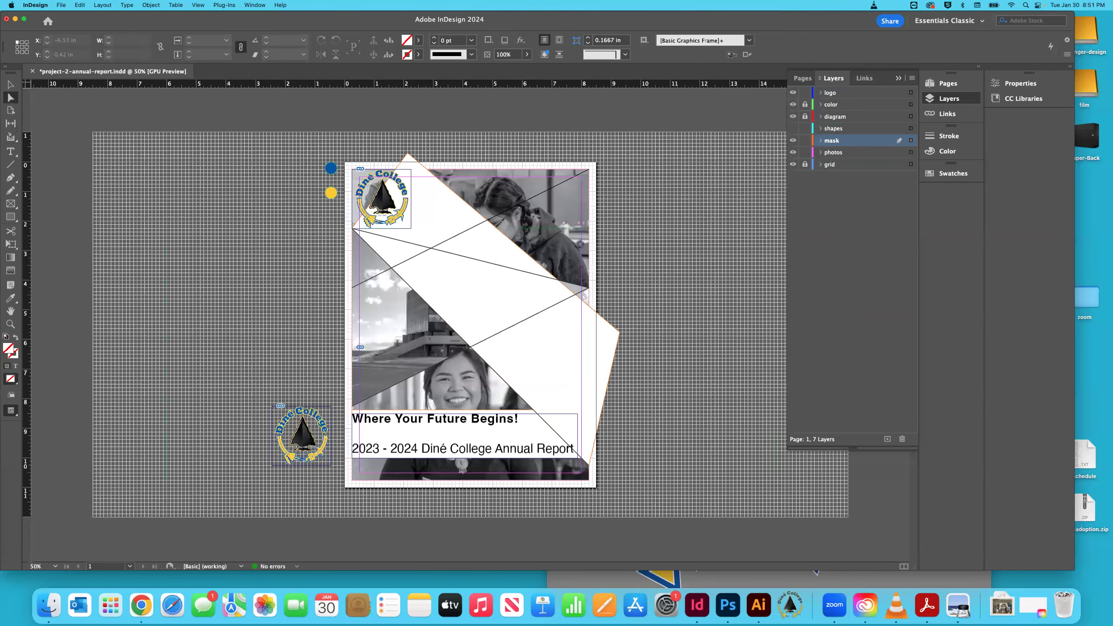
pyautogui.click(255, 5)
pyautogui.moveTo(255, 71)
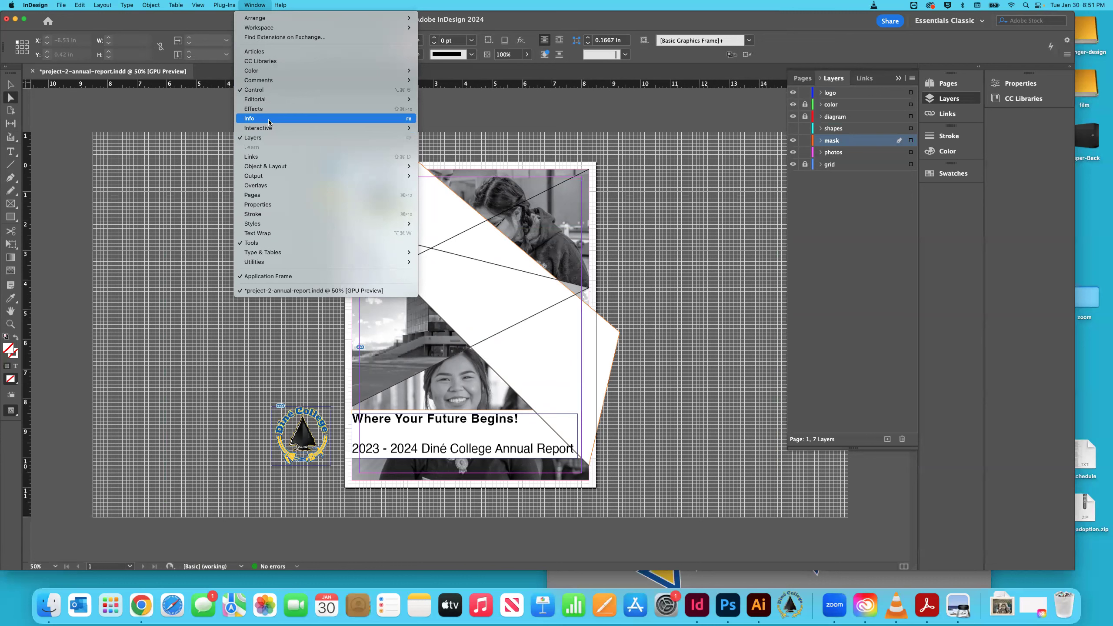
pyautogui.moveTo(286, 167)
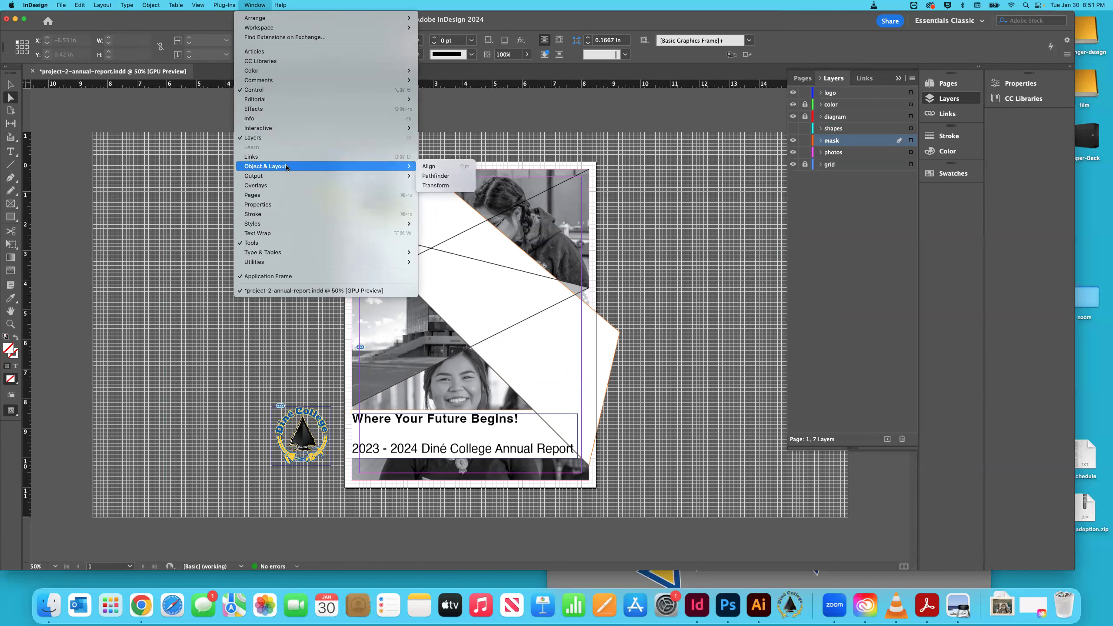
pyautogui.click(435, 175)
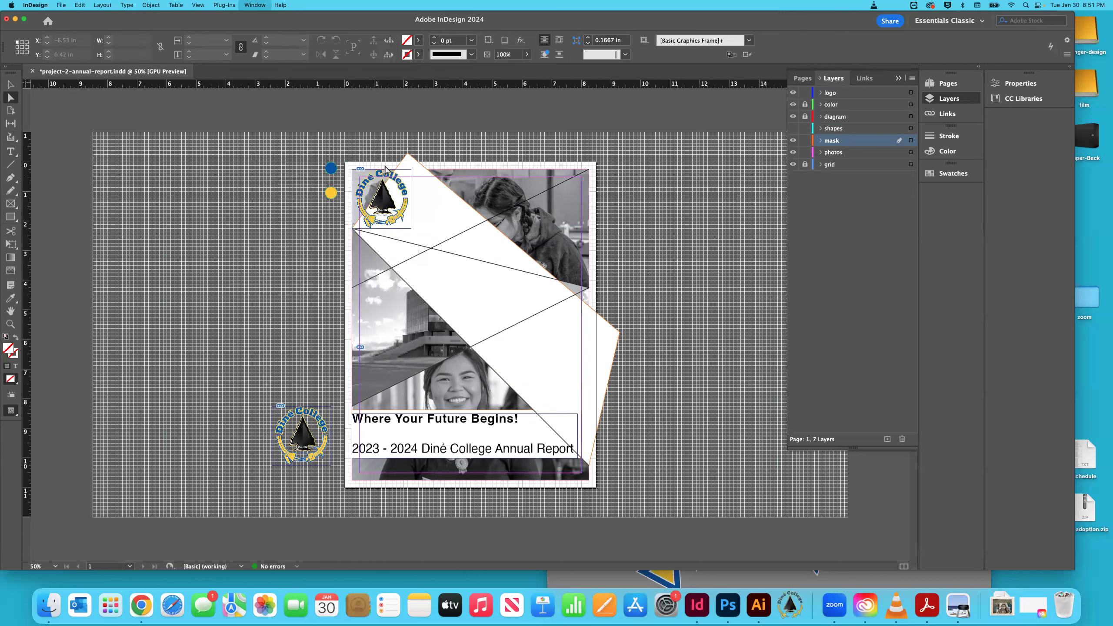
# Step: Try to subtract the title text frame and the white polygon from each other with Pathfinder, and undo the subtraction
pyautogui.click(11, 85)
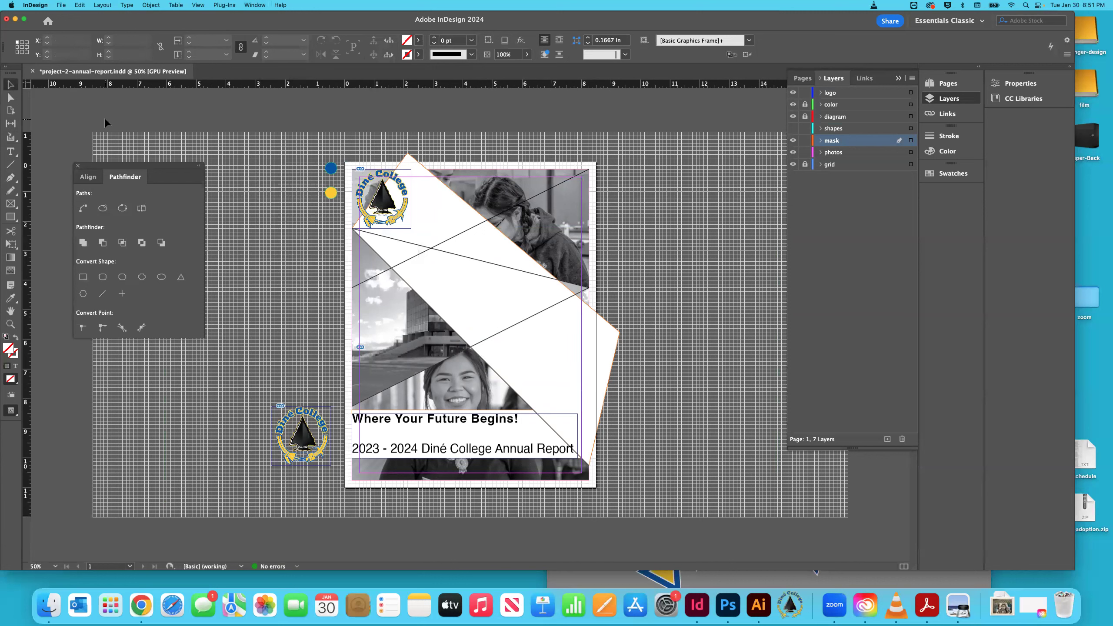
pyautogui.click(542, 427)
pyautogui.click(568, 387)
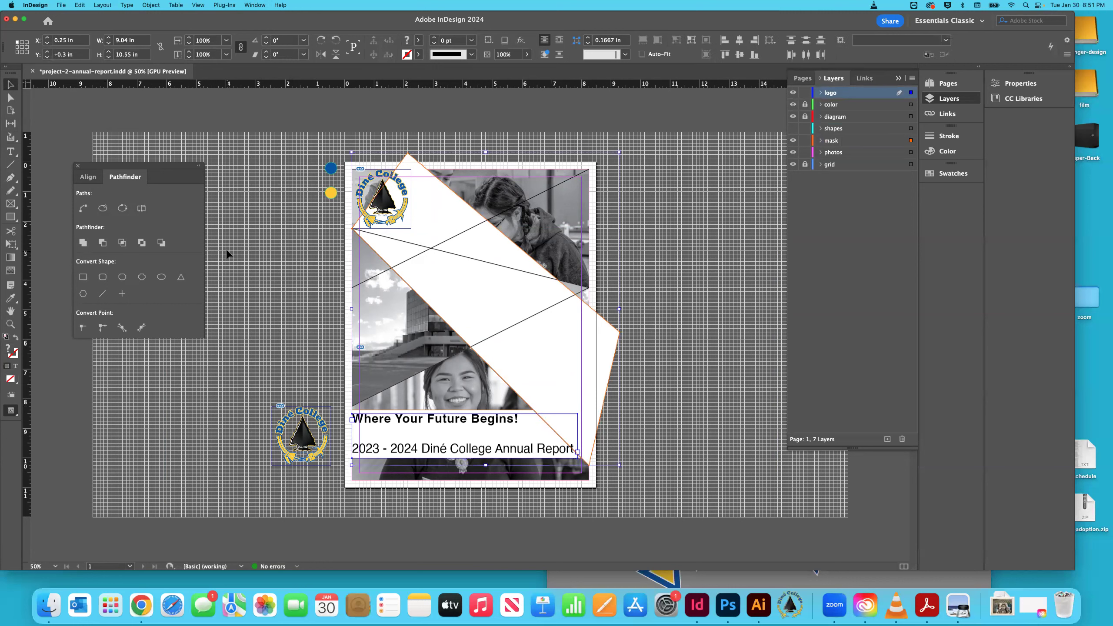
pyautogui.click(102, 243)
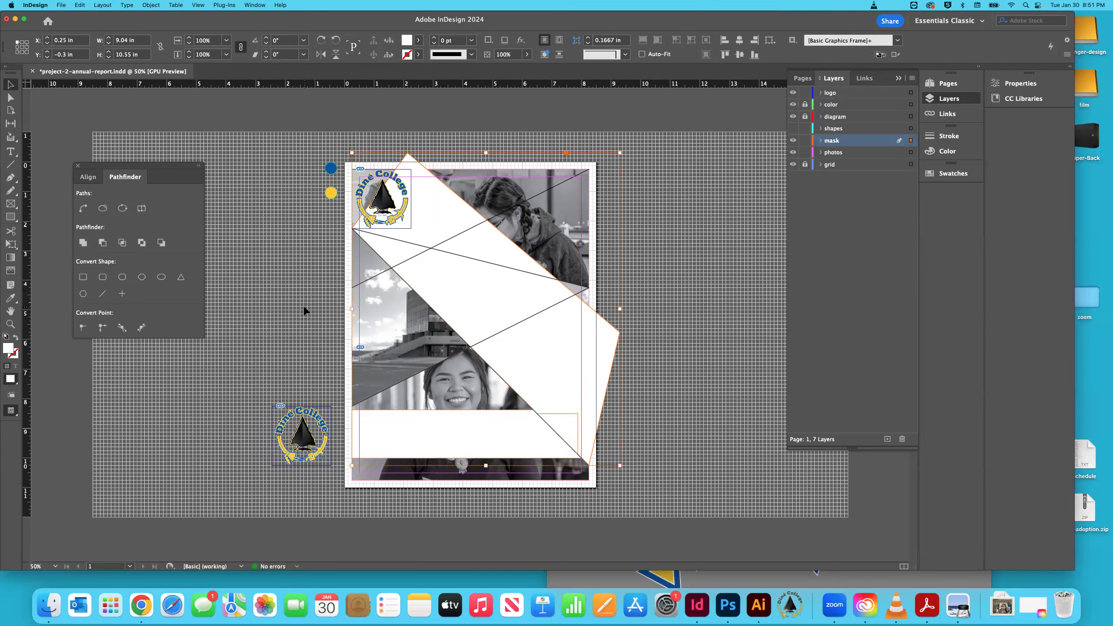
pyautogui.moveTo(467, 318); pyautogui.dragTo(510, 315)
pyautogui.press('super+z')
pyautogui.press('super+z')
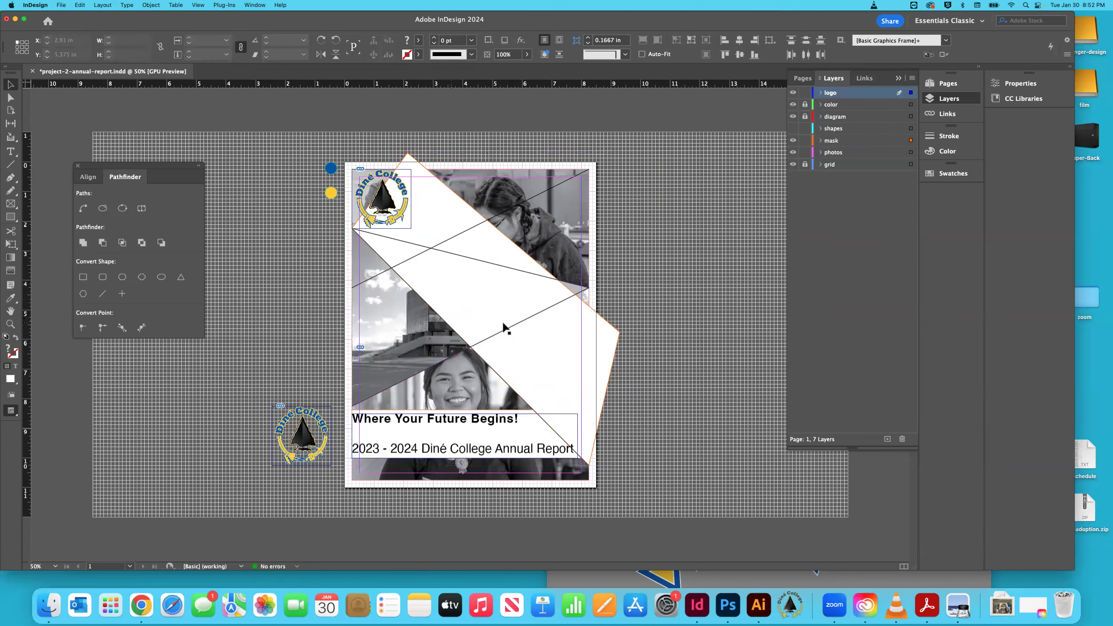
# Step: Send the large white polygon on the mask layer to the back of its stacking order
pyautogui.click(479, 314)
pyautogui.rightClick(479, 314)
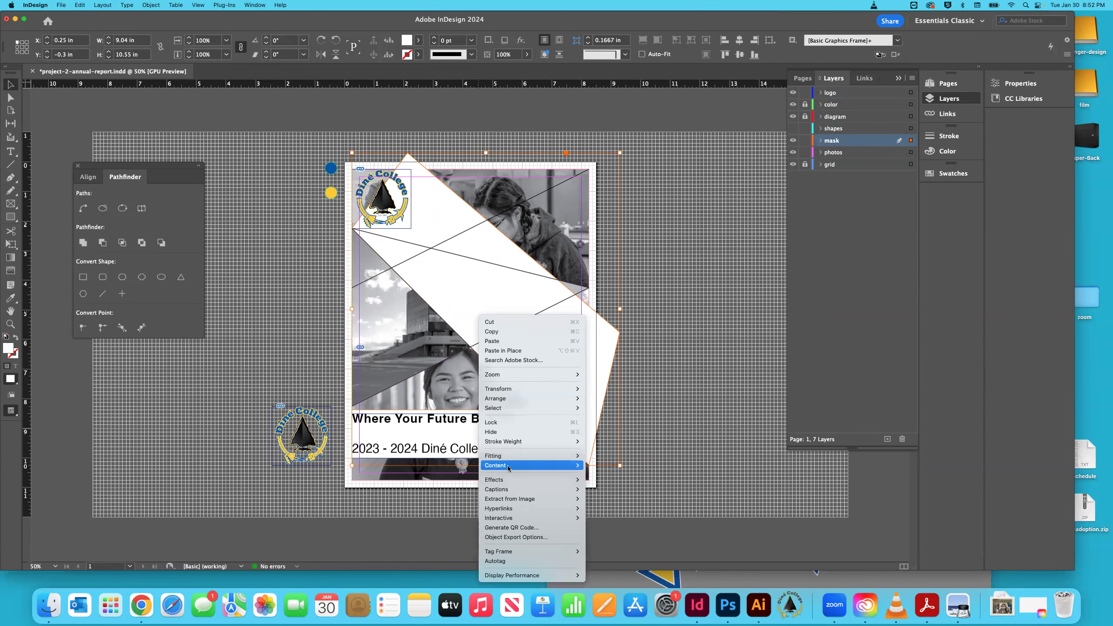
pyautogui.moveTo(499, 490)
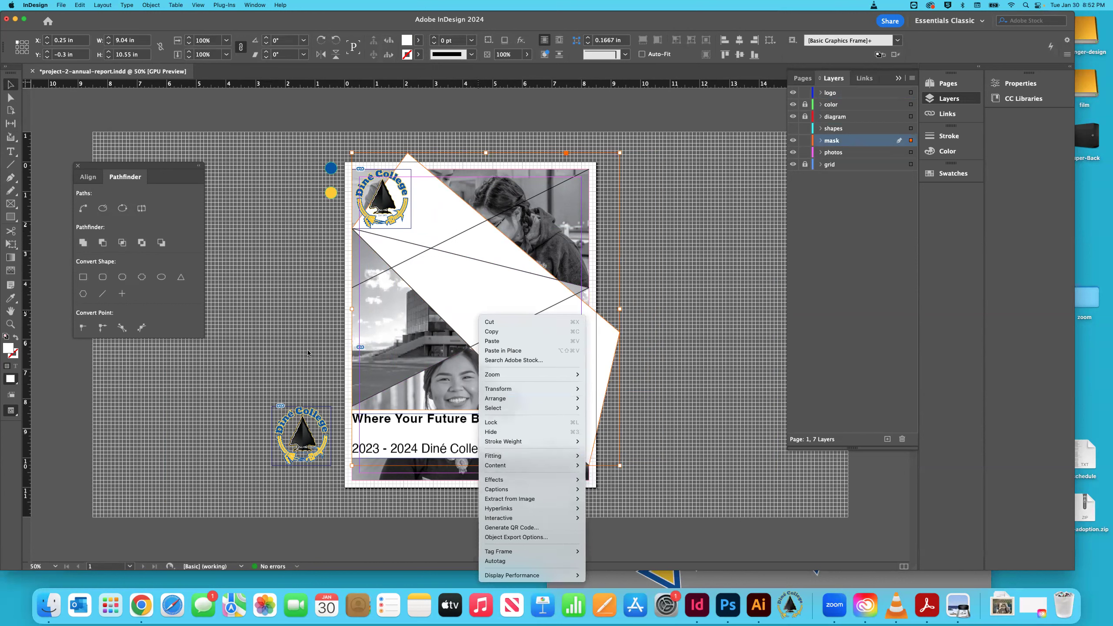
pyautogui.click(460, 292)
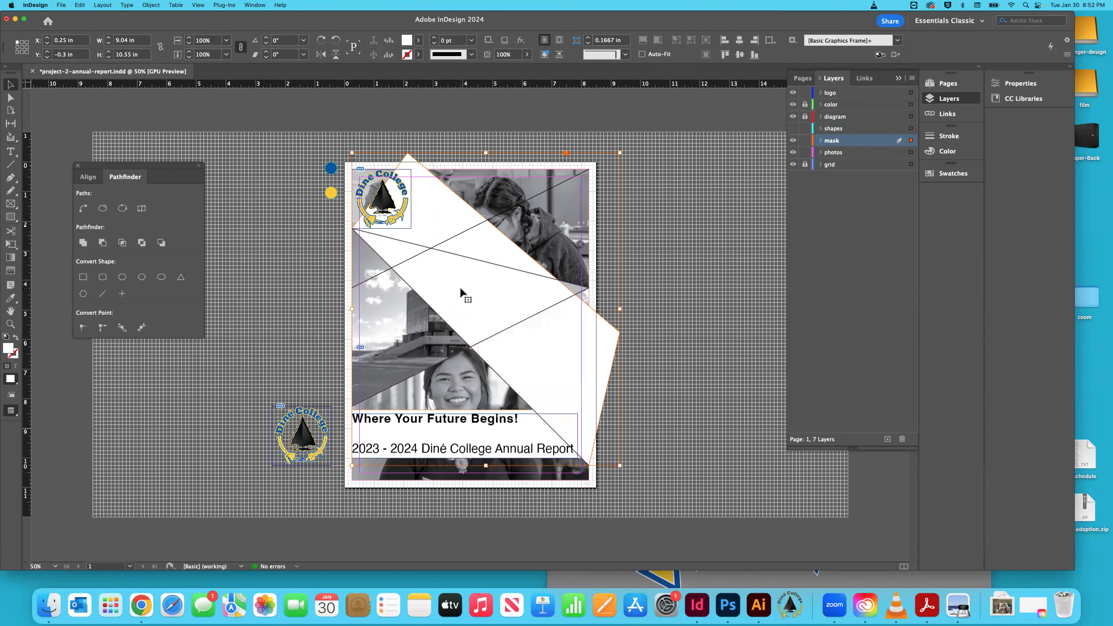
pyautogui.rightClick(471, 309)
pyautogui.moveTo(513, 396)
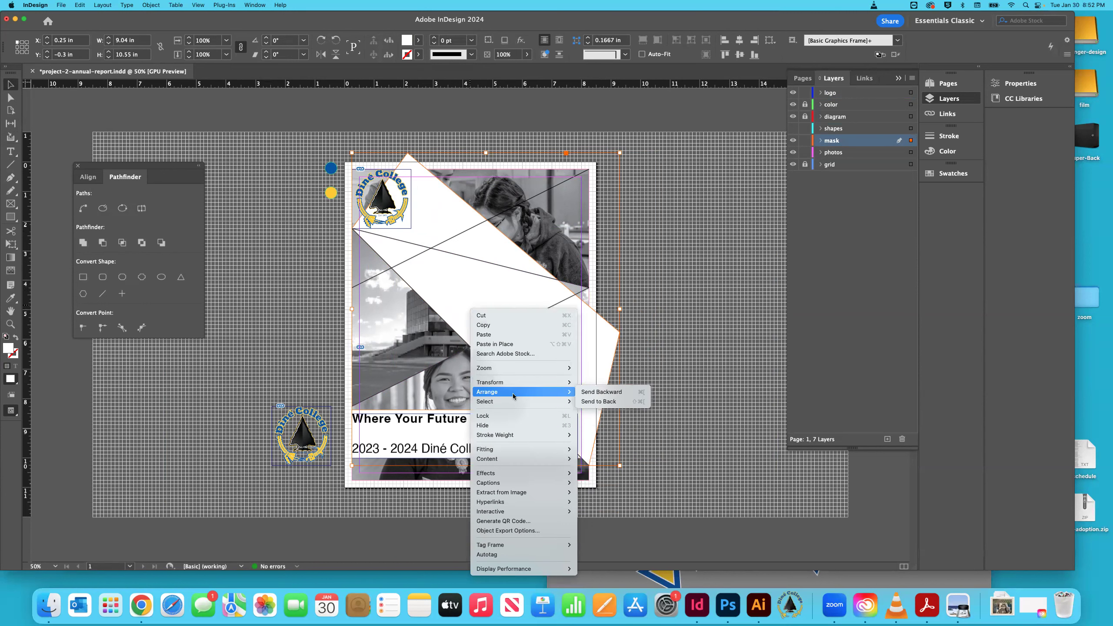
pyautogui.click(599, 401)
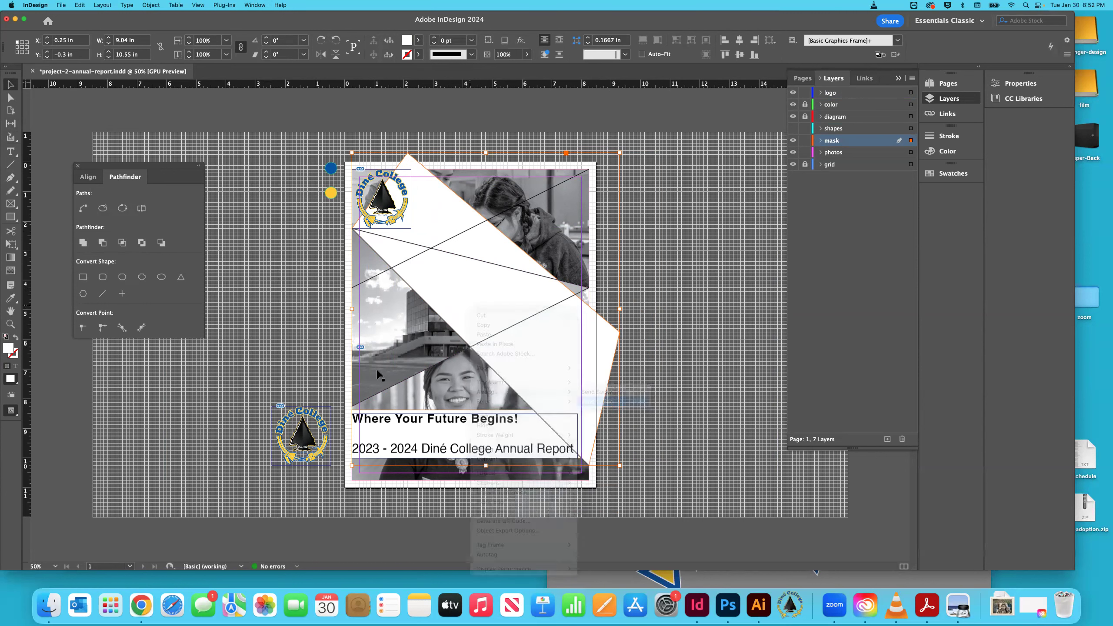
# Step: Try to subtract the title frame area from the white polygon with Pathfinder Subtract, and undo moving the cut polygon aside
pyautogui.keyDown('shift'); pyautogui.click(553, 417); pyautogui.keyUp('shift')
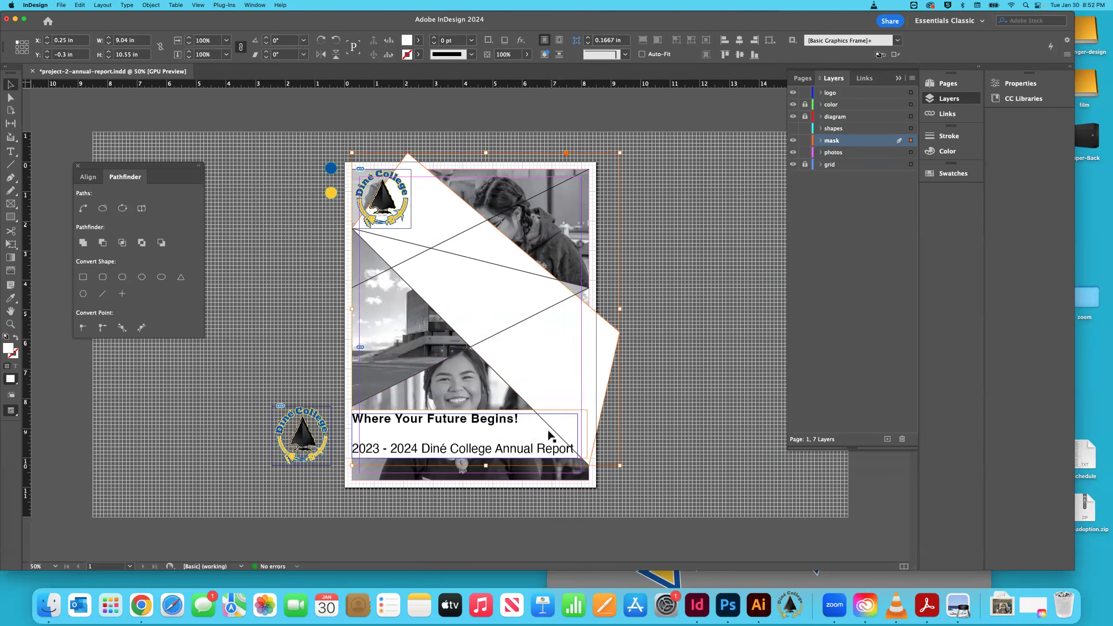
pyautogui.click(103, 242)
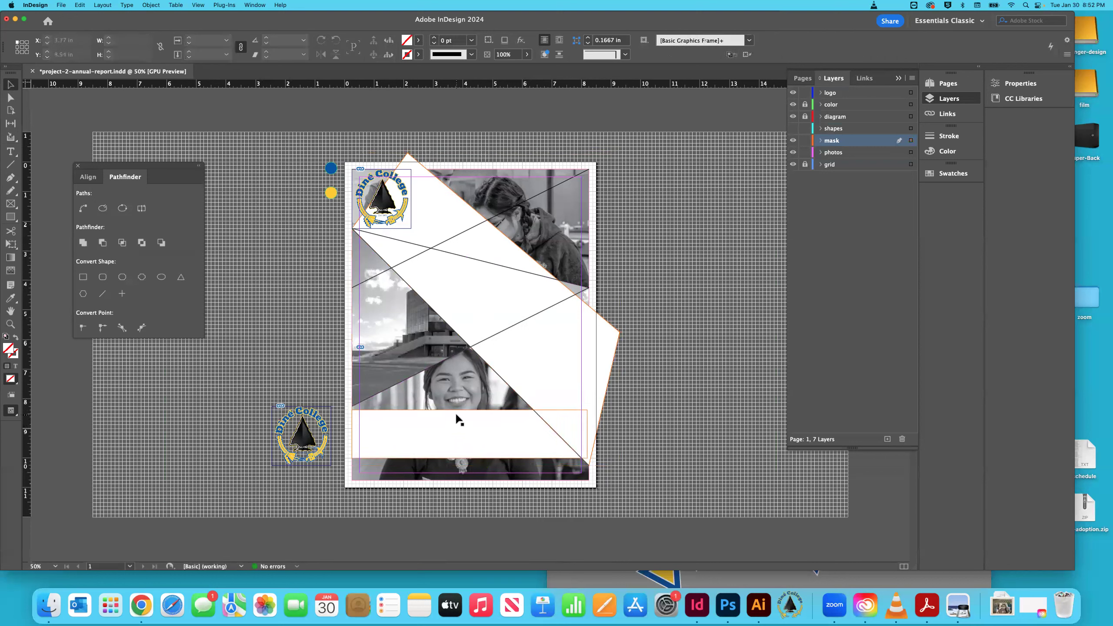
pyautogui.moveTo(547, 387); pyautogui.dragTo(574, 372)
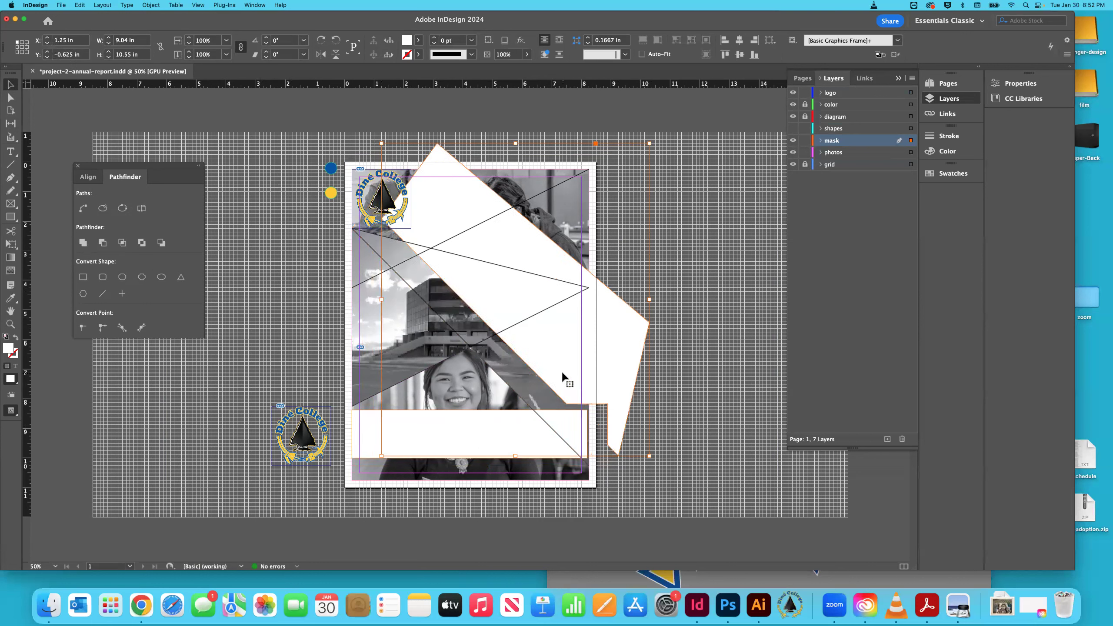
pyautogui.press('super+z')
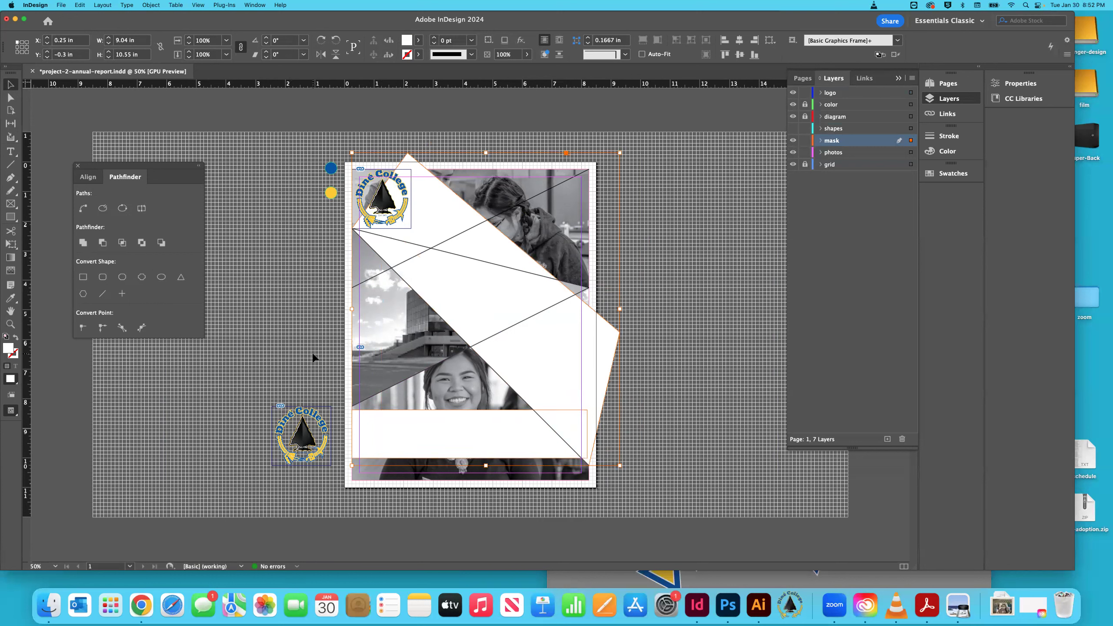
# Step: Check the shapes behind the title by hiding and reshowing the mask layer, and undo the Pathfinder subtraction
pyautogui.click(504, 423)
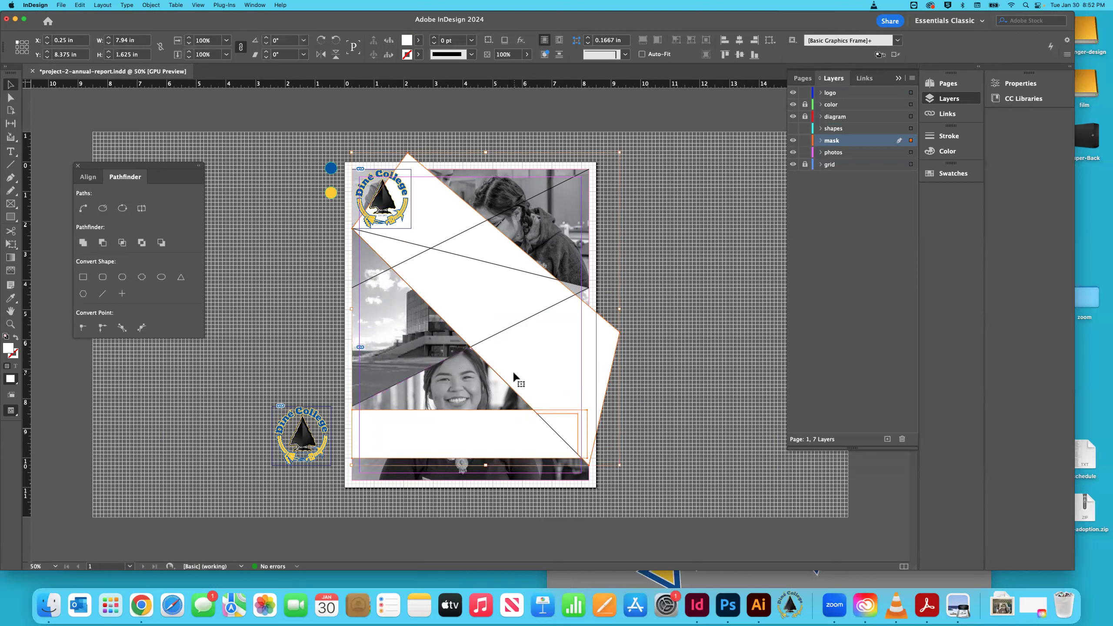
pyautogui.keyDown('shift'); pyautogui.click(453, 380); pyautogui.keyUp('shift')
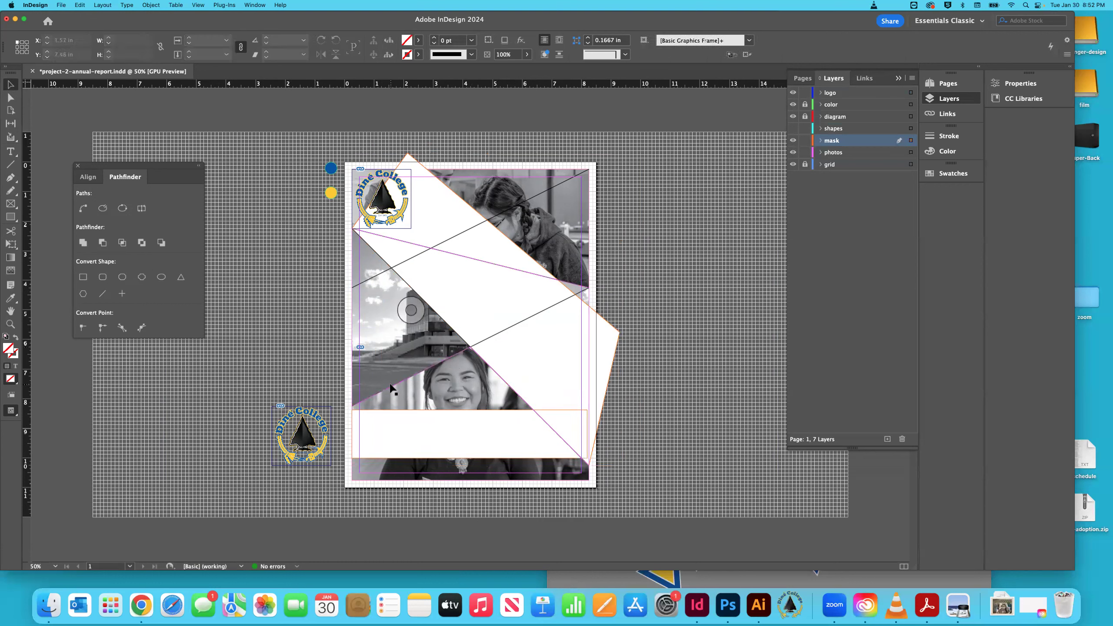
pyautogui.click(704, 368)
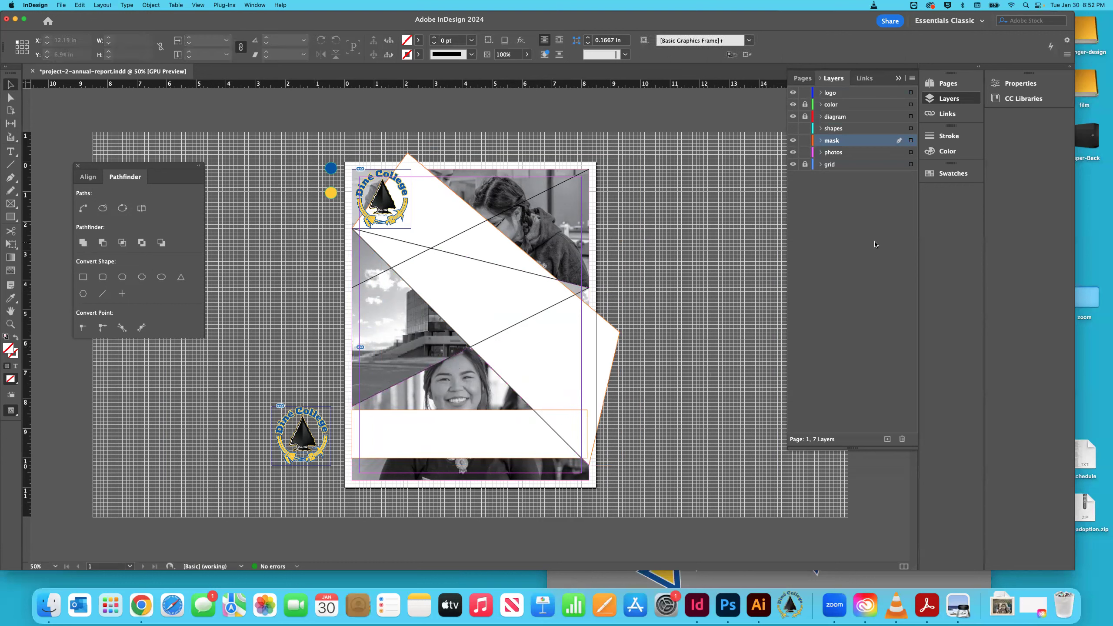
pyautogui.click(794, 141)
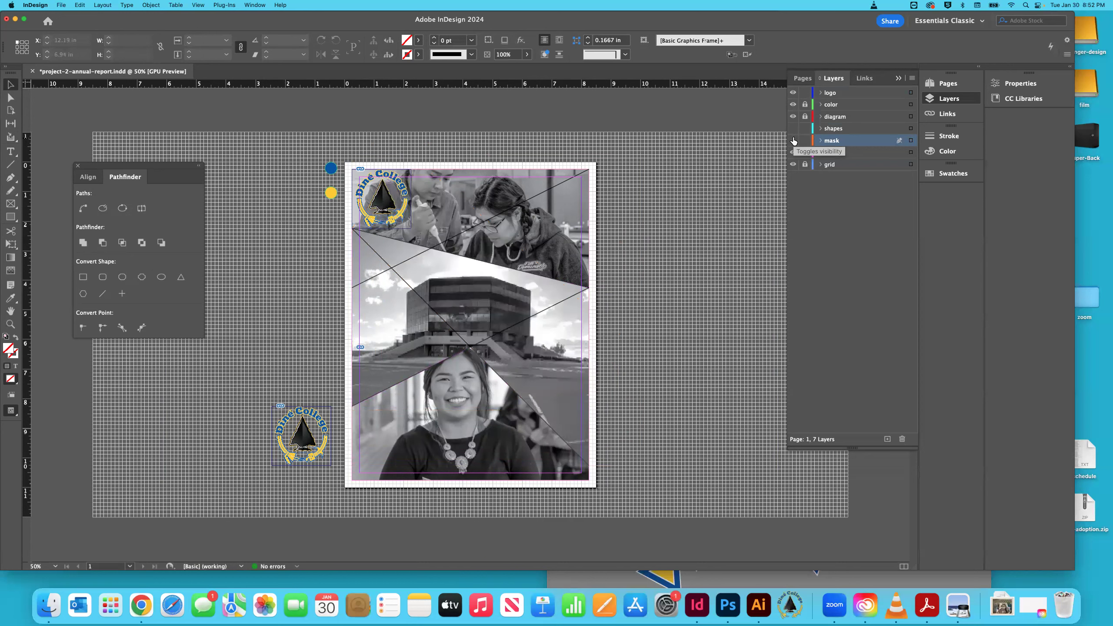
pyautogui.click(794, 141)
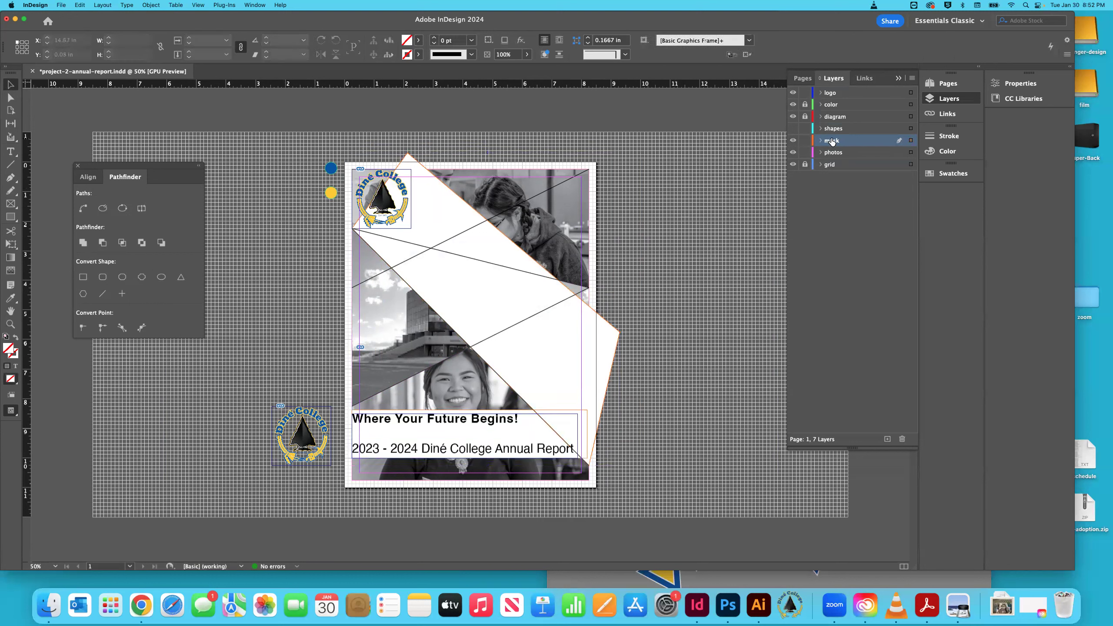
# Step: Create a new layer named typography and move it above the logo layer
pyautogui.click(887, 438)
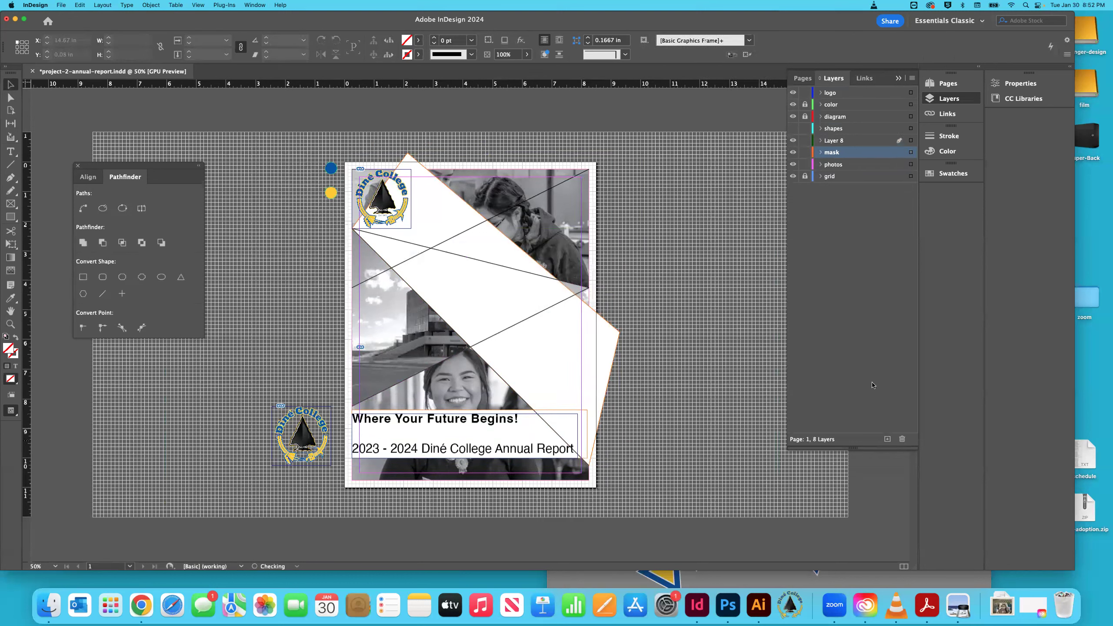
pyautogui.doubleClick(835, 141)
pyautogui.write('typography')
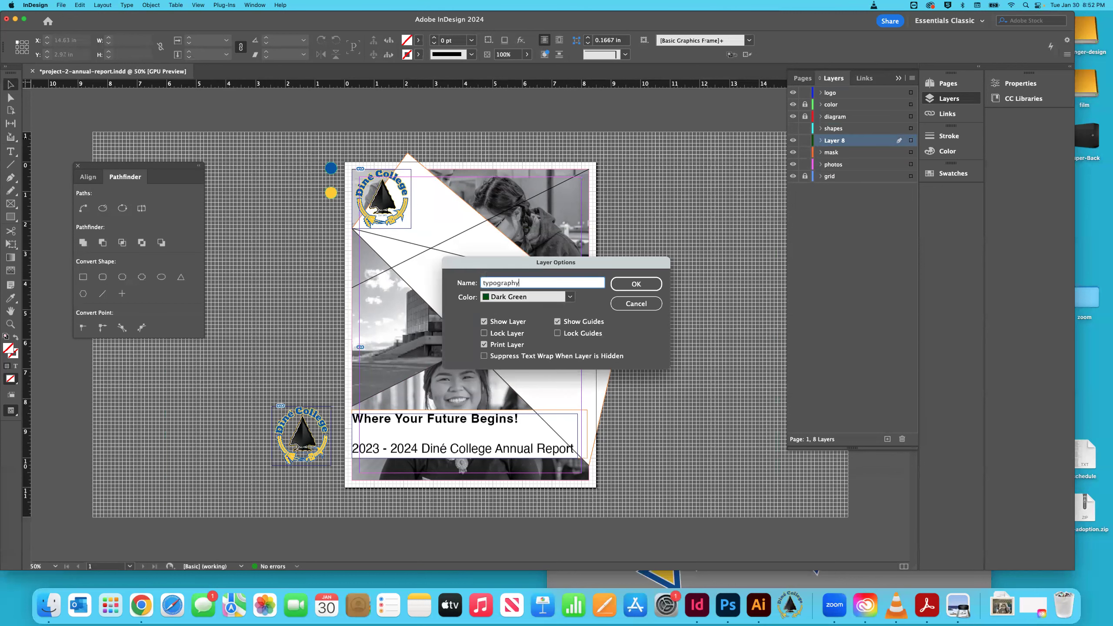
pyautogui.press('Return')
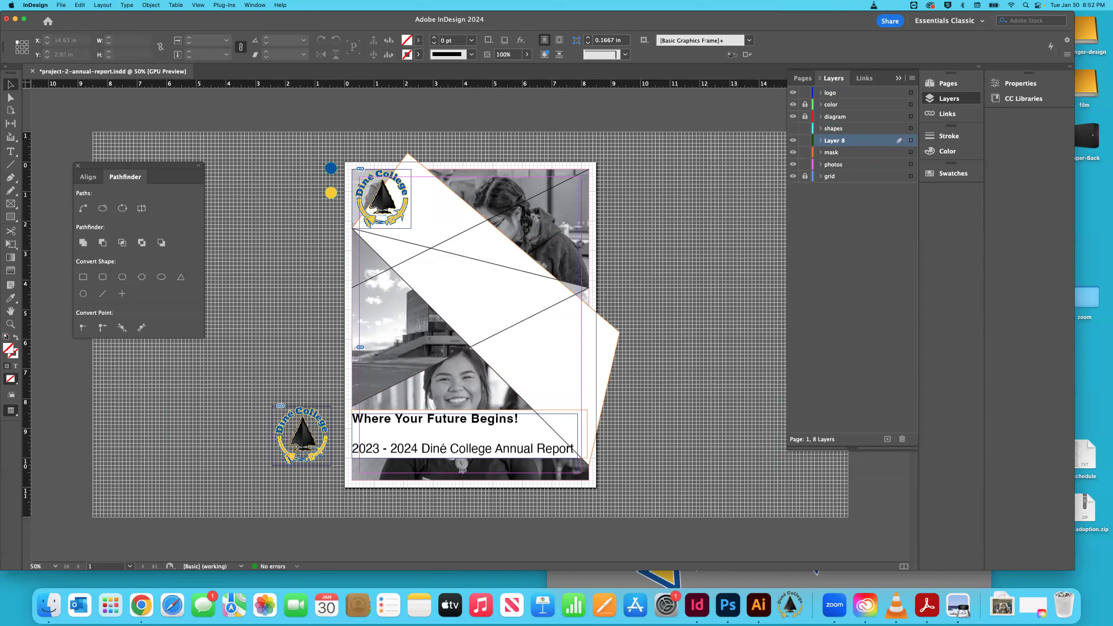
pyautogui.moveTo(840, 140); pyautogui.dragTo(840, 89)
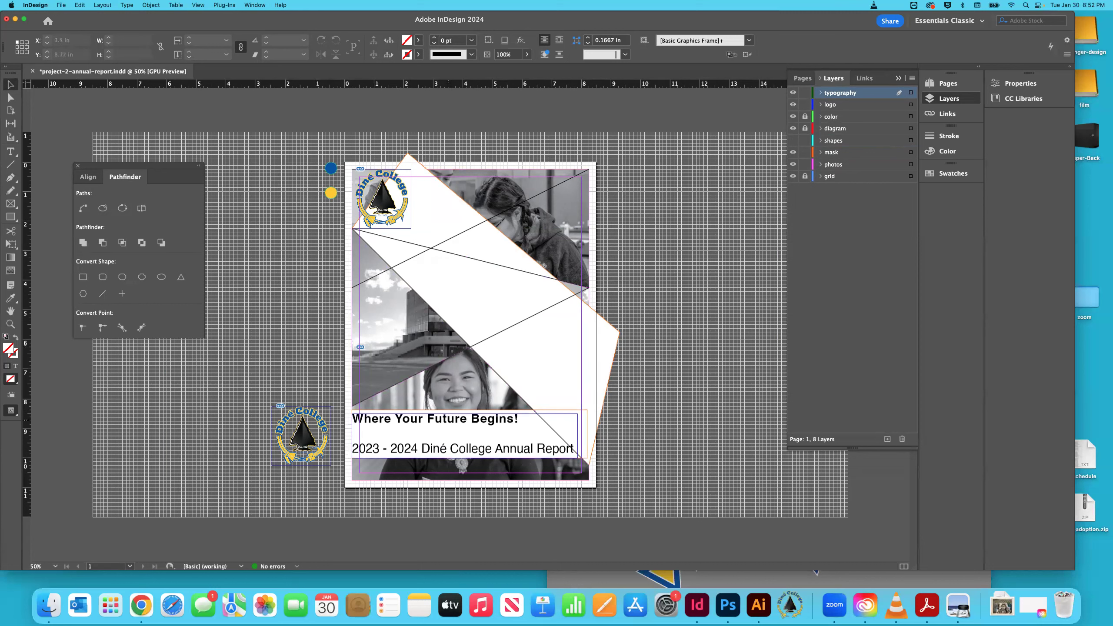
# Step: Move the title text frame from the logo layer to the typography layer, and lock both layers
pyautogui.click(534, 459)
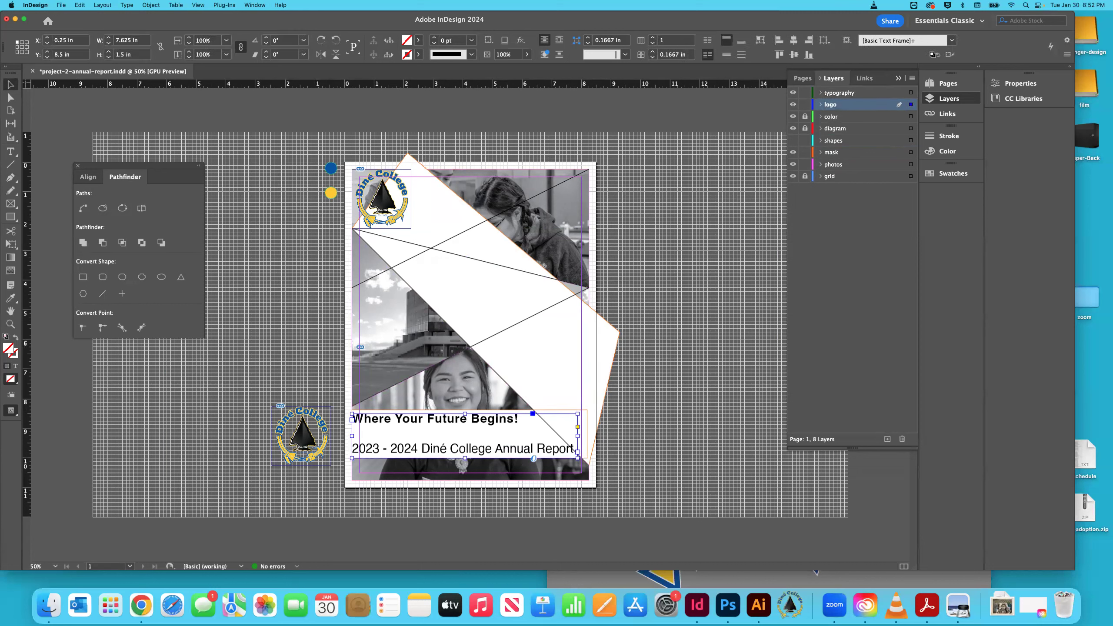
pyautogui.moveTo(911, 105); pyautogui.dragTo(911, 93)
pyautogui.click(805, 93)
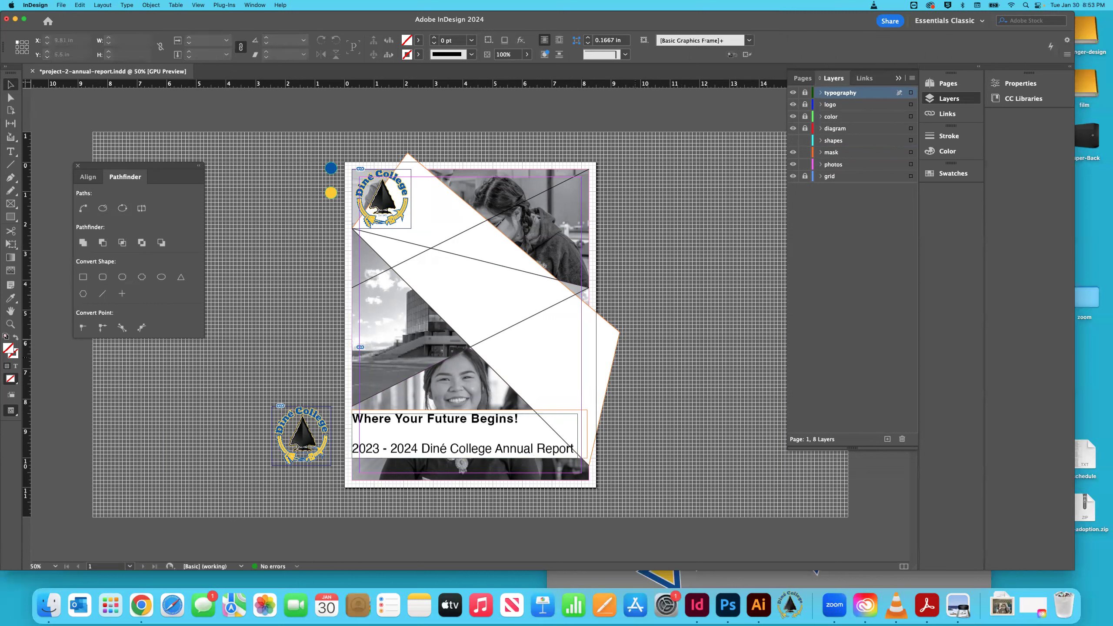
# Step: Cut the white title rectangle along the diagonal by applying Pathfinder Minus Back with the white polygon
pyautogui.click(548, 325)
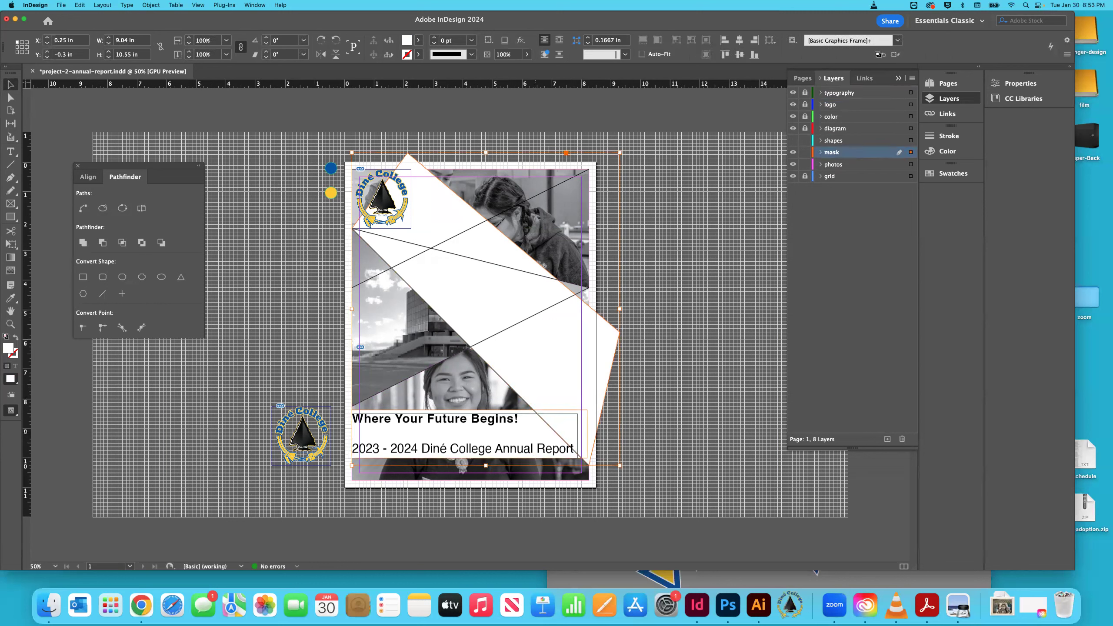
pyautogui.click(162, 243)
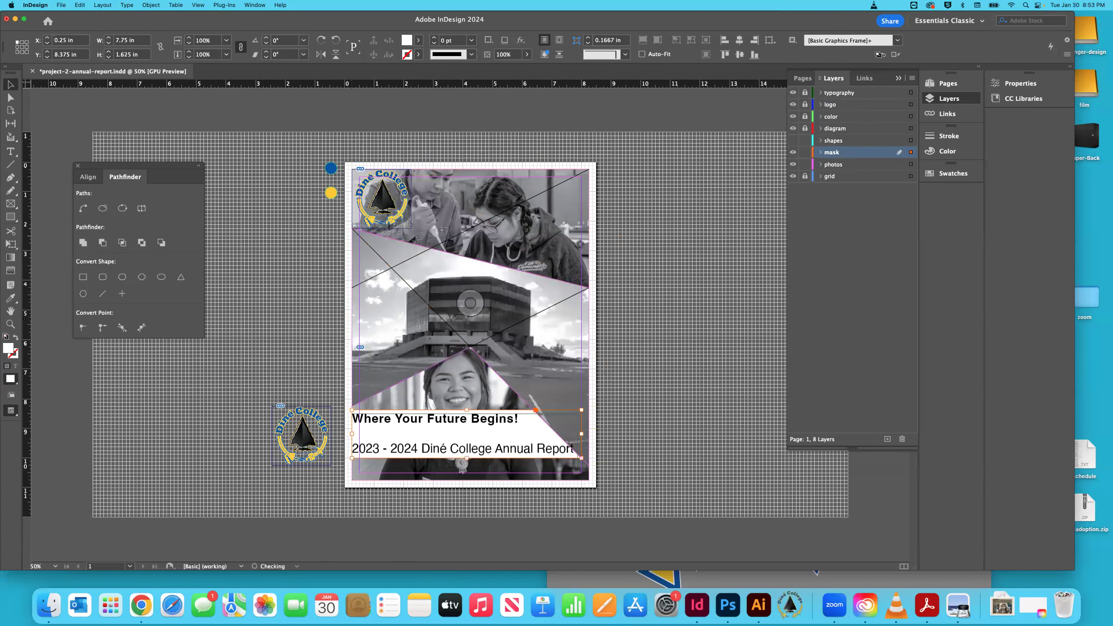
# Step: Lower the opacity of the angled white shape behind the title, trying 80% and settling on 60%
pyautogui.press('super+equal')
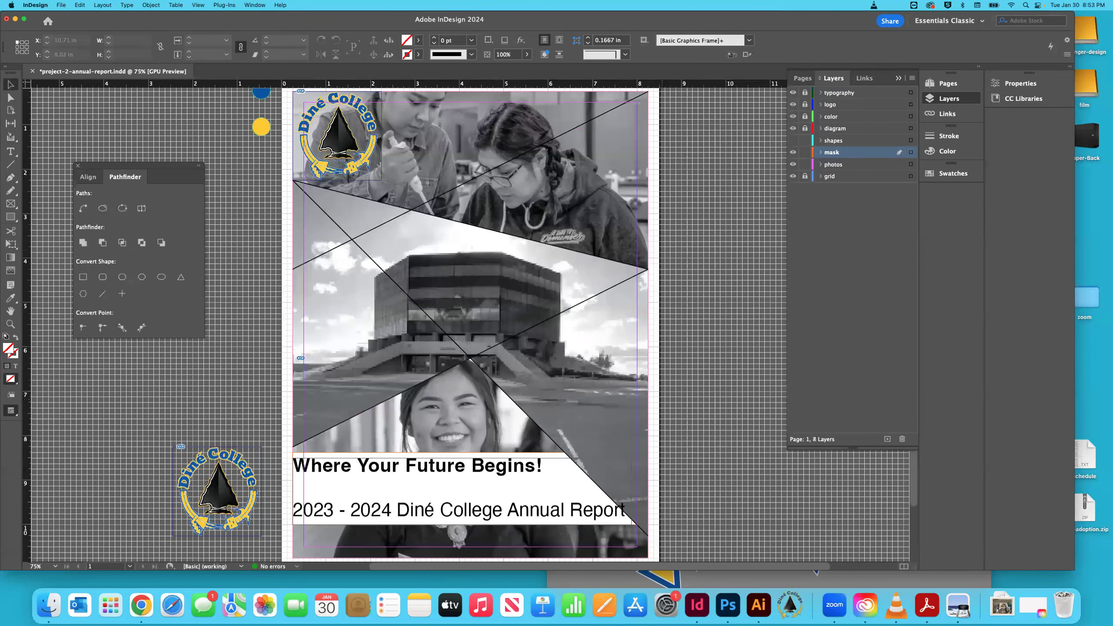
pyautogui.press('super+equal')
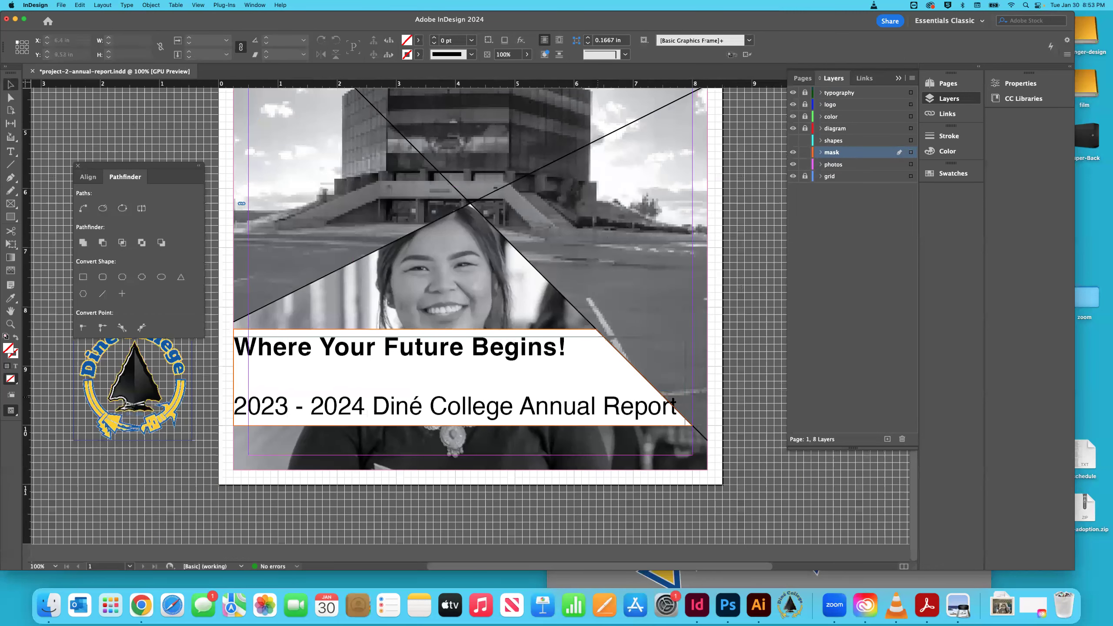
pyautogui.click(598, 397)
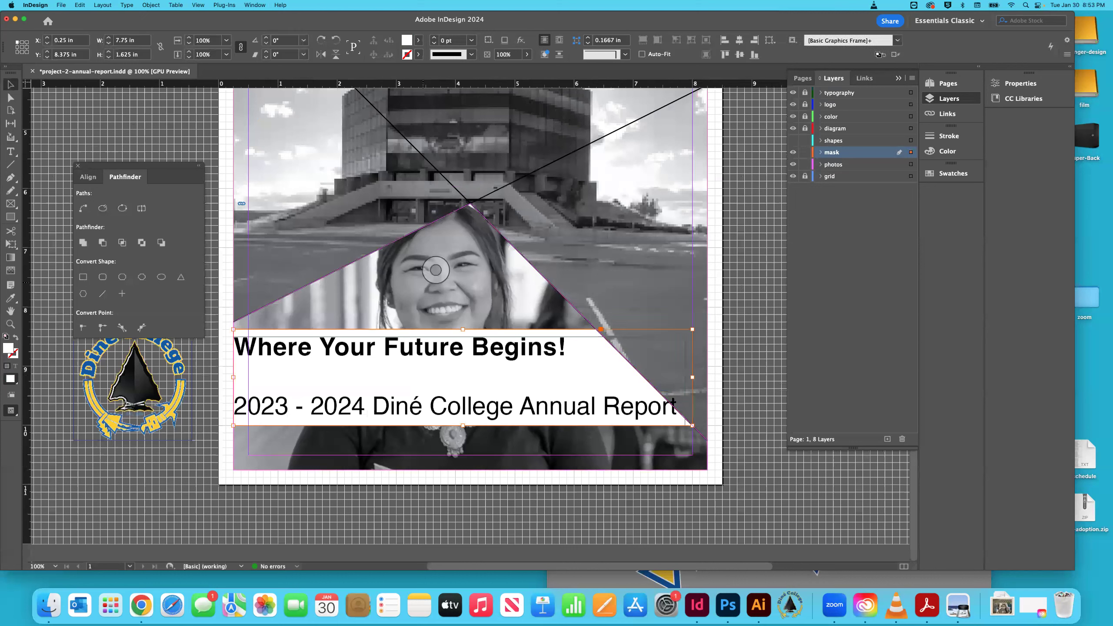
pyautogui.click(507, 54)
pyautogui.write('80')
pyautogui.press('Return')
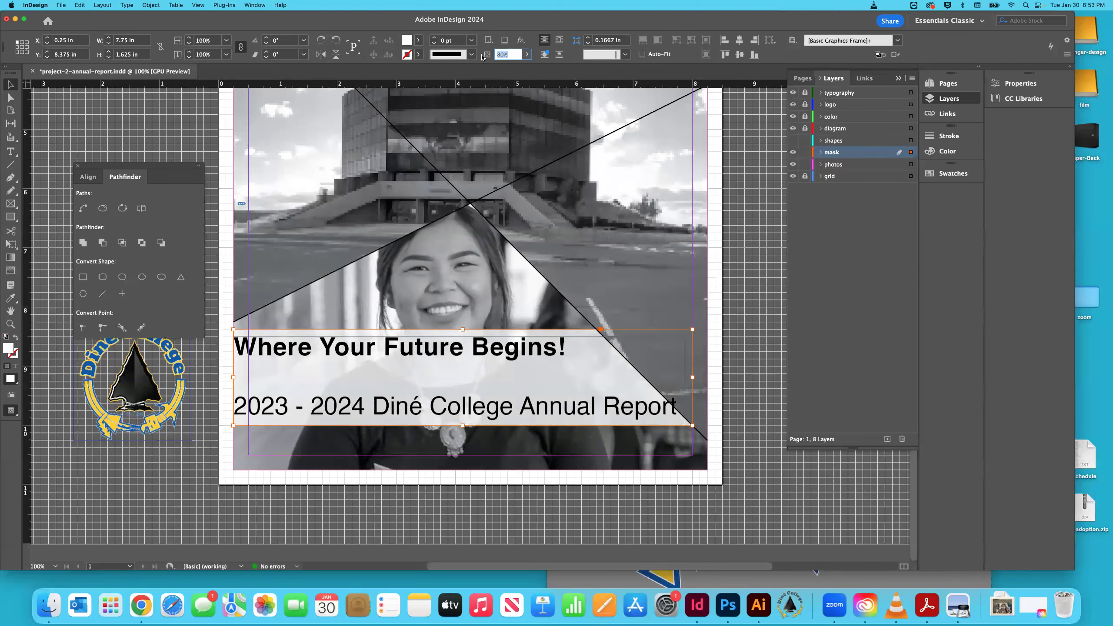
pyautogui.write('60')
pyautogui.press('Return')
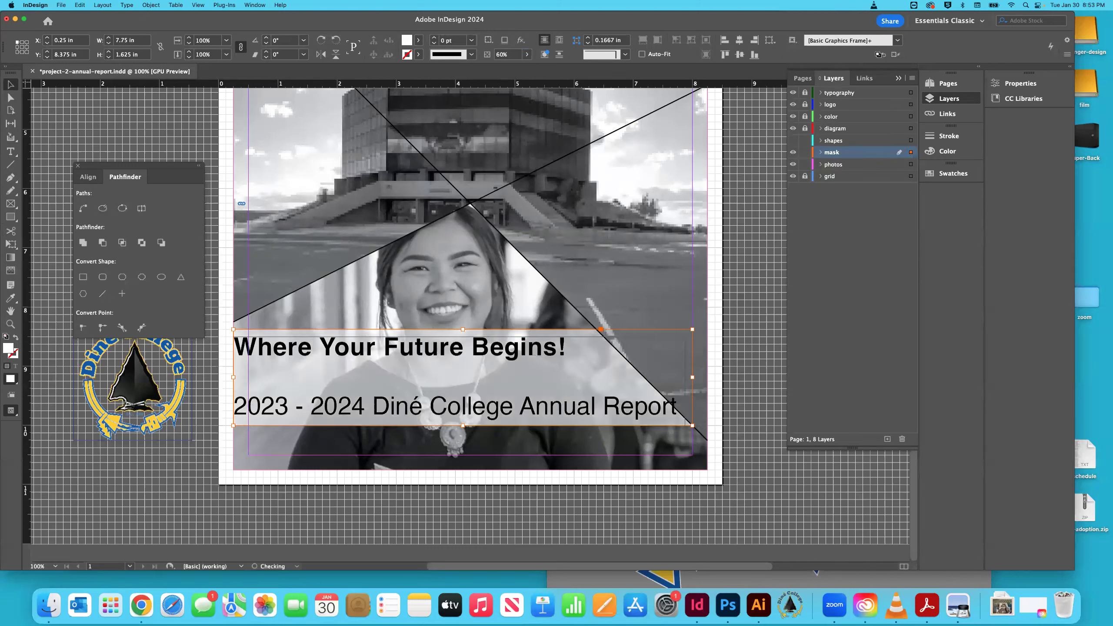
pyautogui.click(745, 254)
# Step: Unlock the typography layer and set the "2023 - 2024 Diné College Annual Report" line to 24 pt
pyautogui.press('super+minus')
pyautogui.click(805, 92)
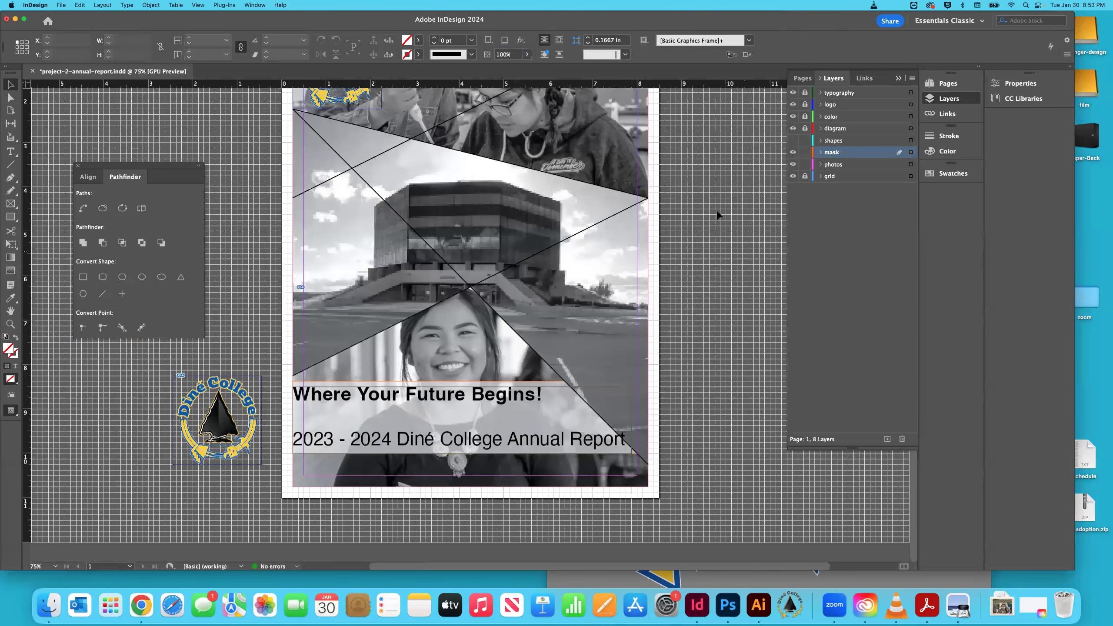
pyautogui.click(576, 444)
pyautogui.doubleClick(576, 444)
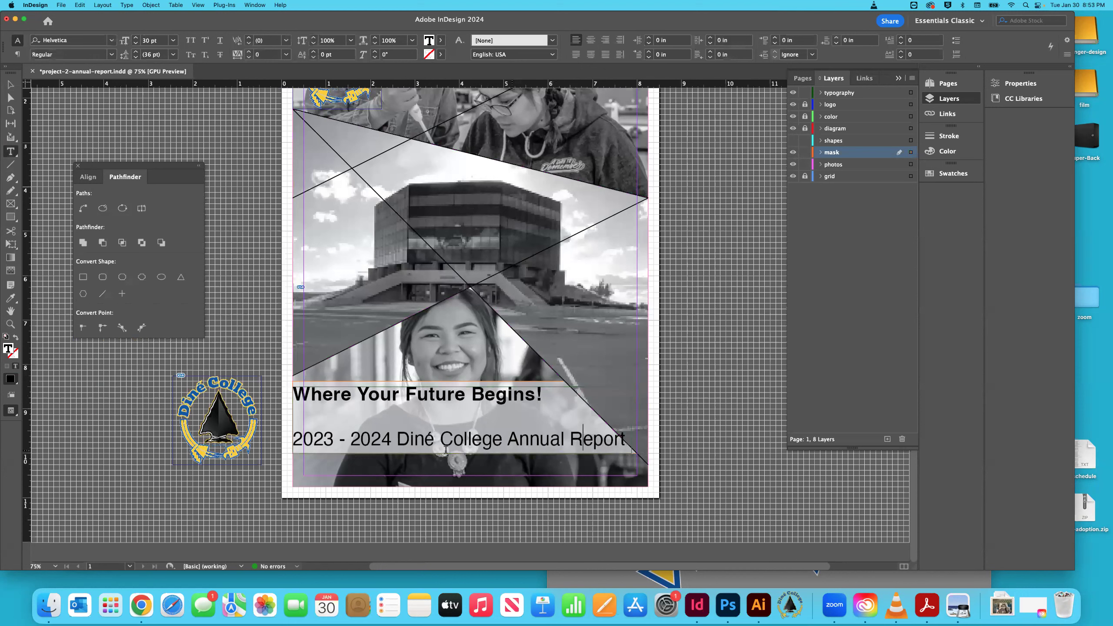
pyautogui.moveTo(294, 438); pyautogui.dragTo(636, 454)
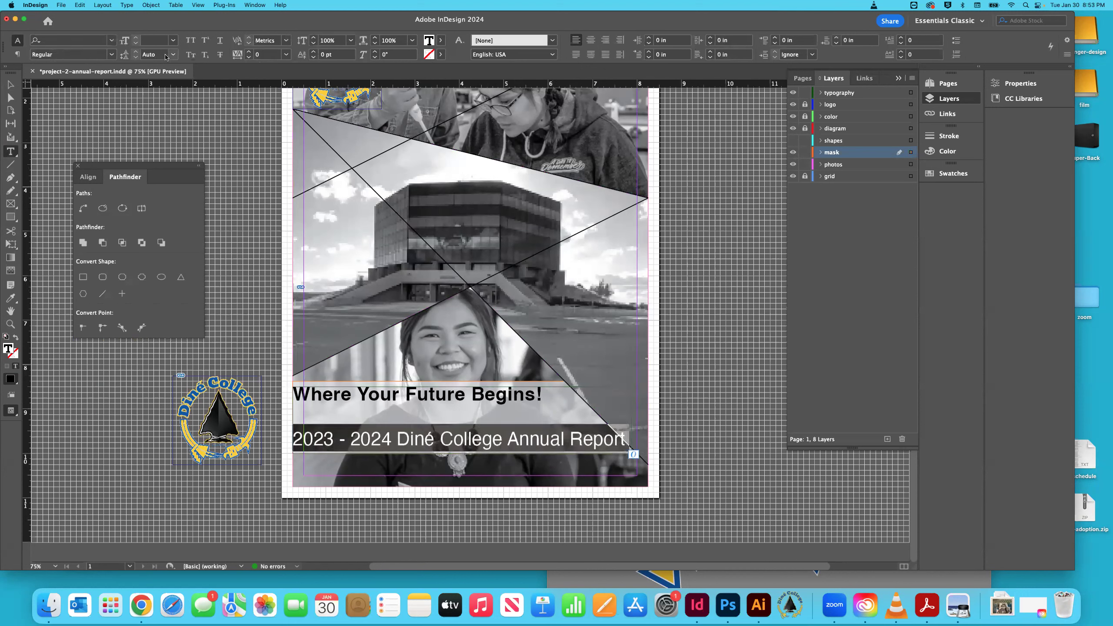
pyautogui.press('Escape')
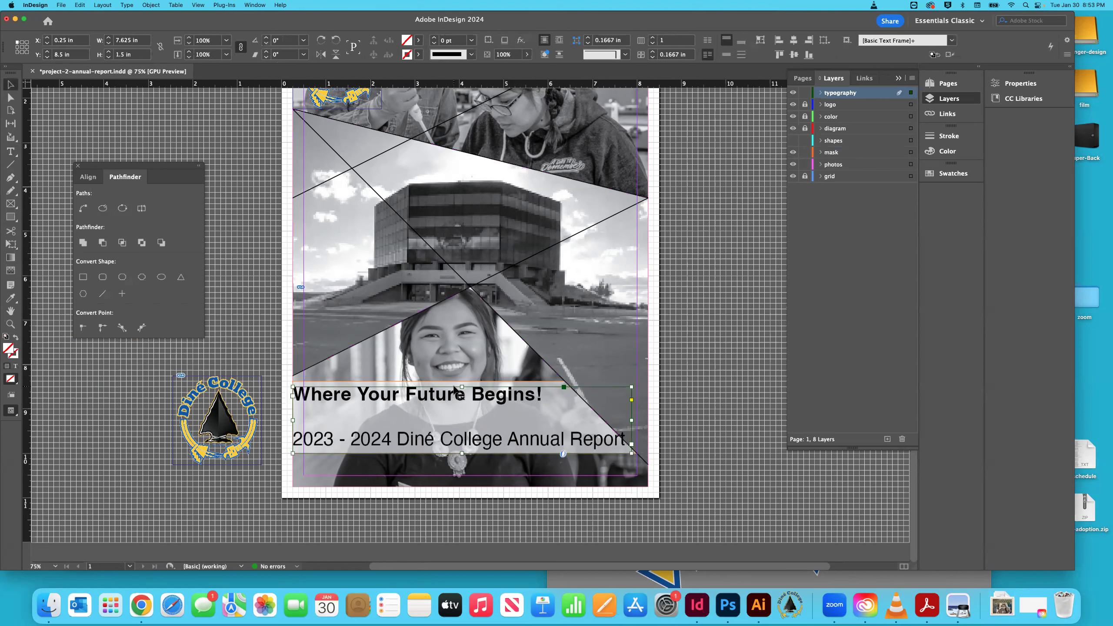
pyautogui.doubleClick(471, 444)
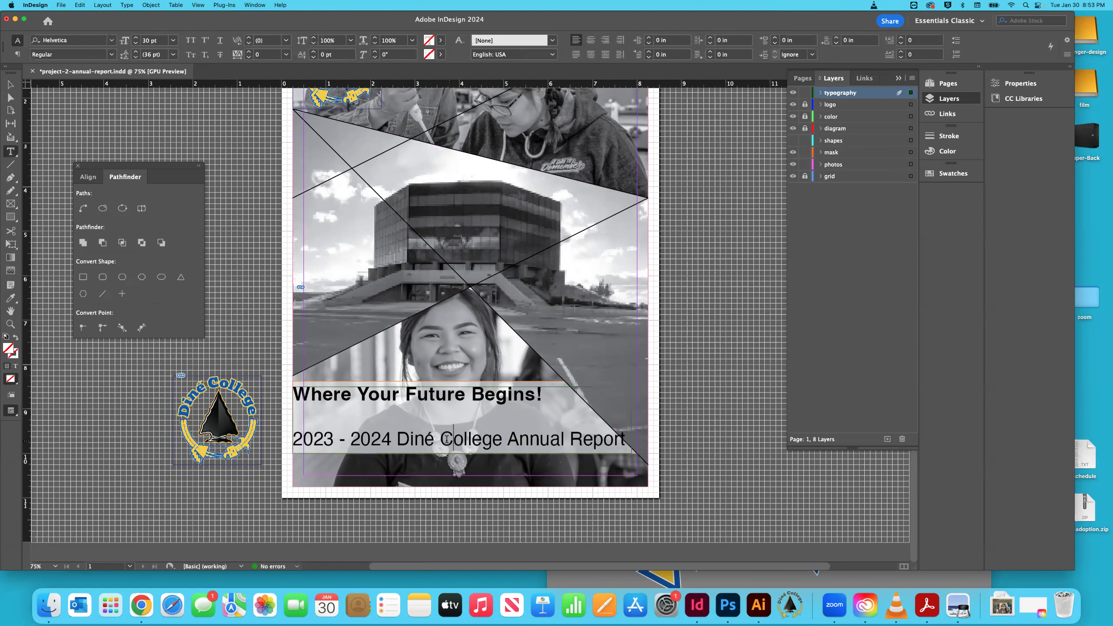
pyautogui.tripleClick(302, 440)
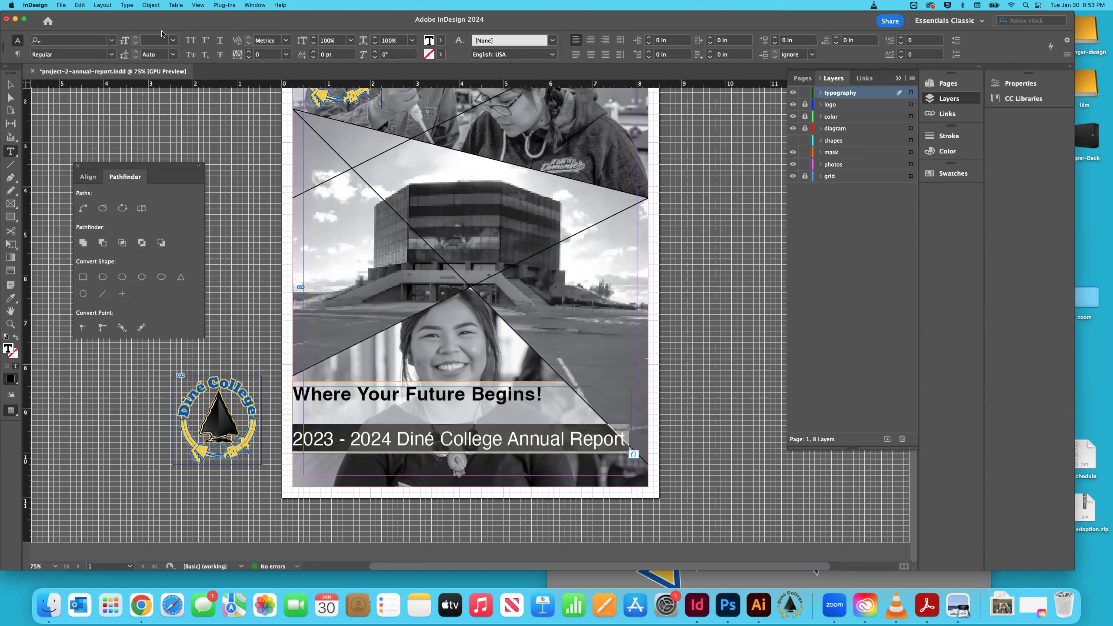
pyautogui.click(173, 40)
pyautogui.click(167, 170)
pyautogui.click(173, 40)
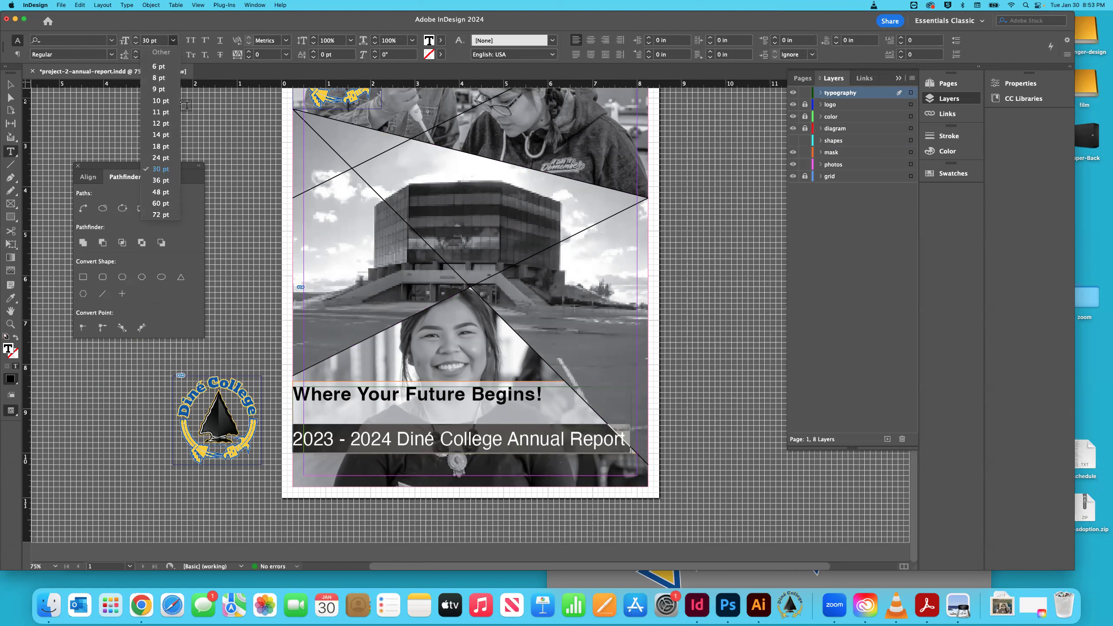
pyautogui.click(168, 158)
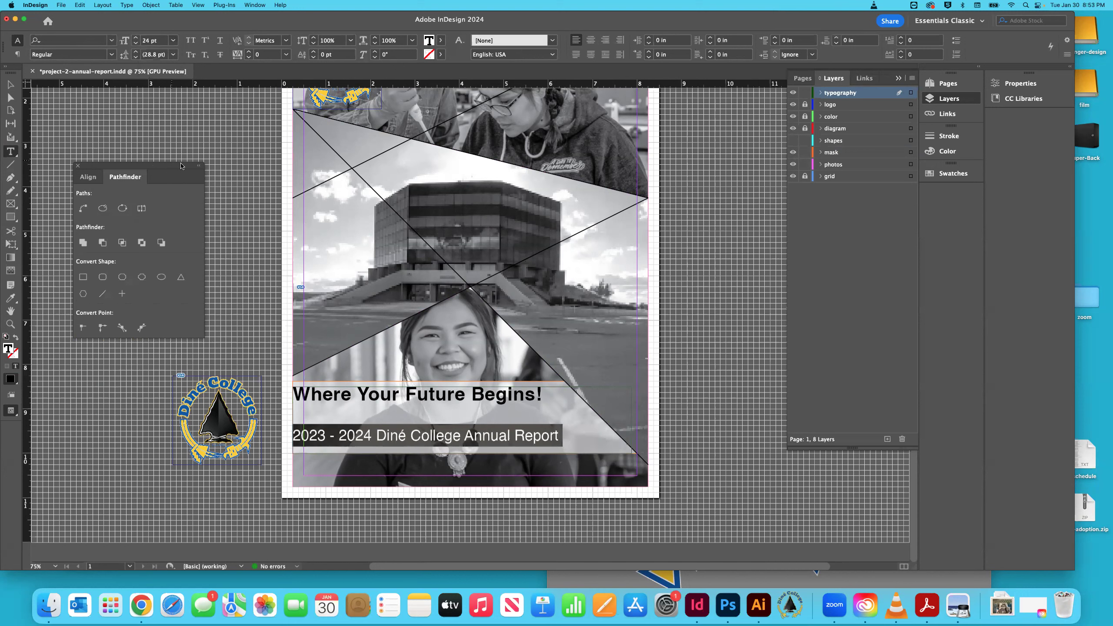
# Step: Try tracking values of 25 and 30 on the "2023 - 2024 Diné College Annual Report" line
pyautogui.click(10, 84)
pyautogui.click(424, 279)
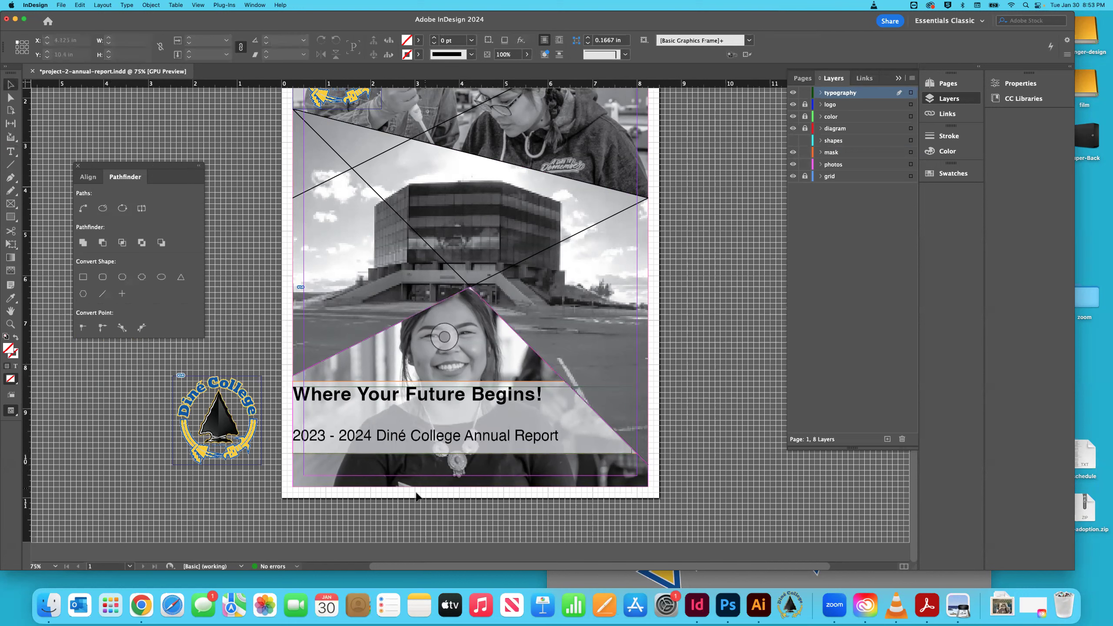
pyautogui.doubleClick(454, 438)
pyautogui.moveTo(559, 436); pyautogui.dragTo(287, 436)
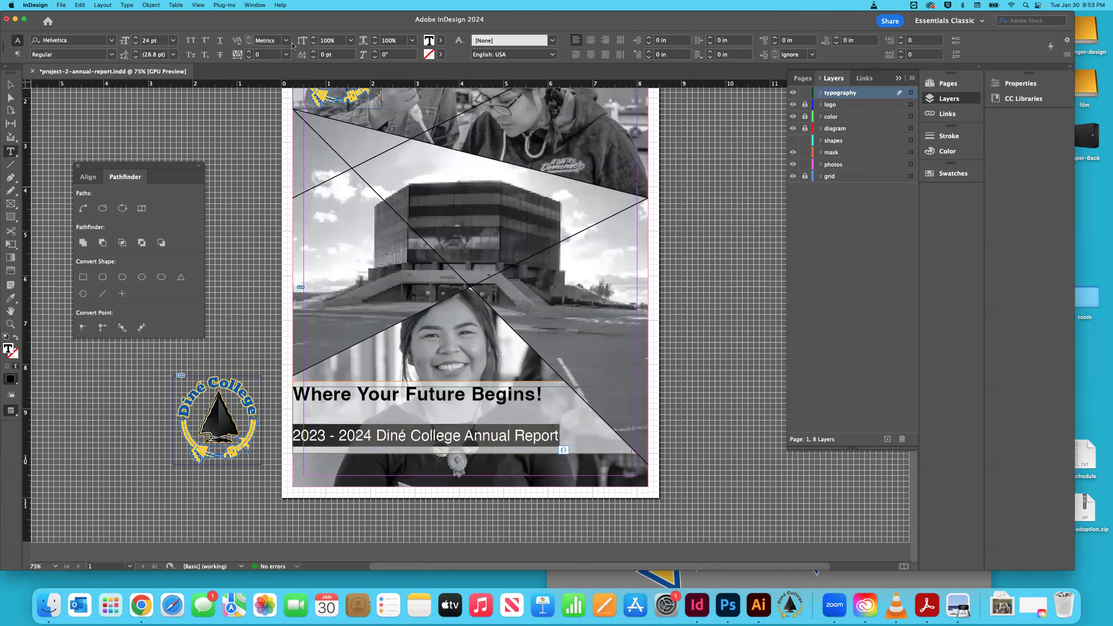
pyautogui.click(263, 55)
pyautogui.write('25')
pyautogui.press('Return')
pyautogui.click(244, 54)
pyautogui.write('3')
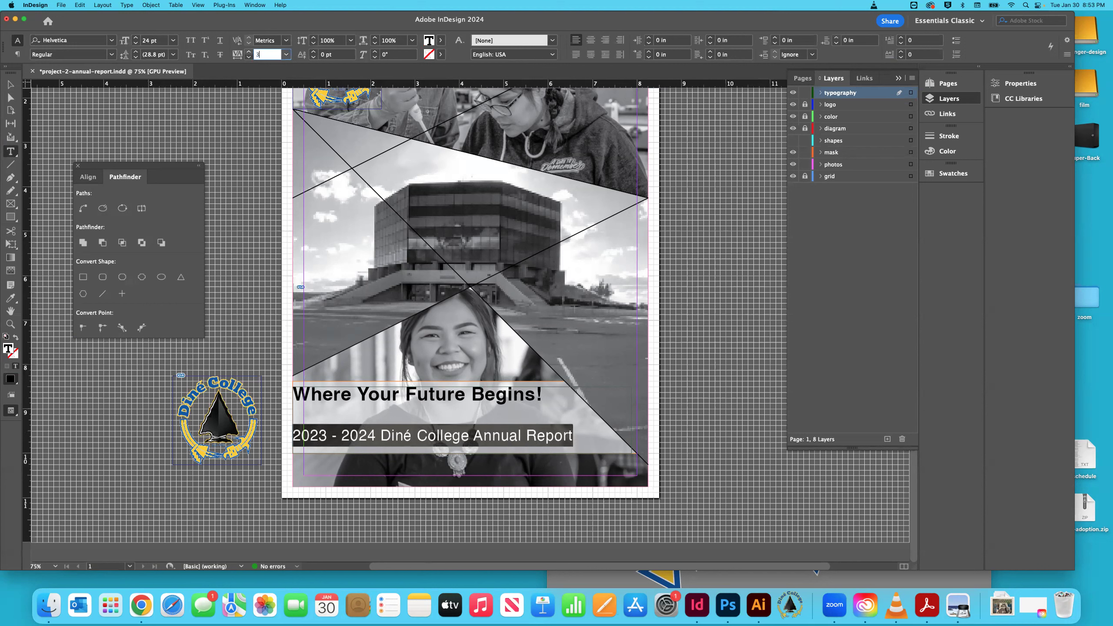
pyautogui.write('0')
pyautogui.press('Return')
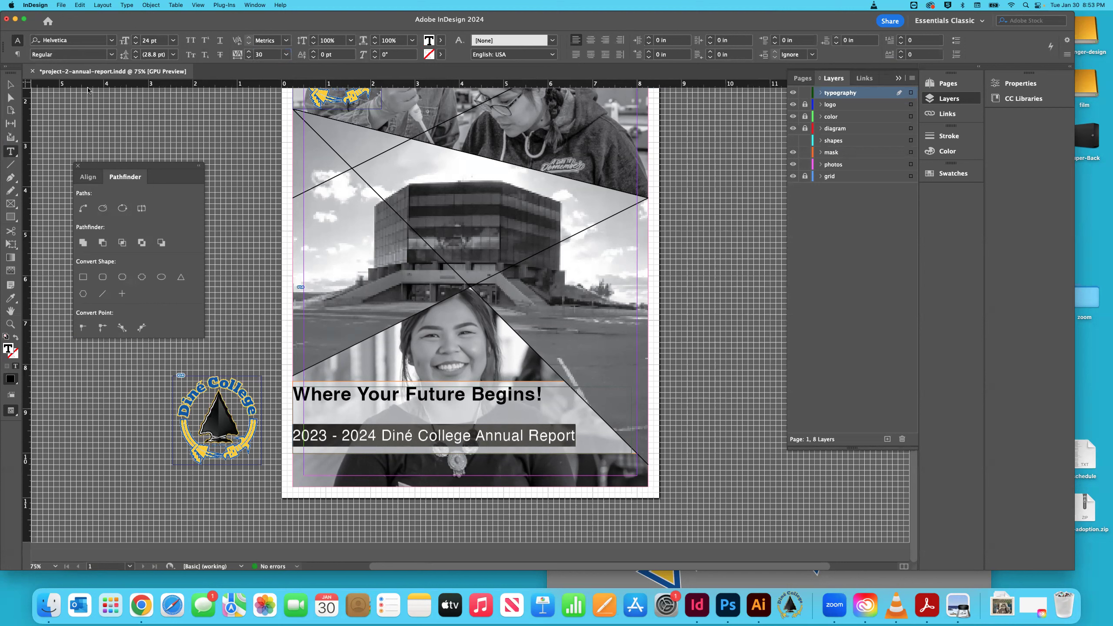
# Step: Undo the tracking changes and the last font size change on the annual report line
pyautogui.click(12, 83)
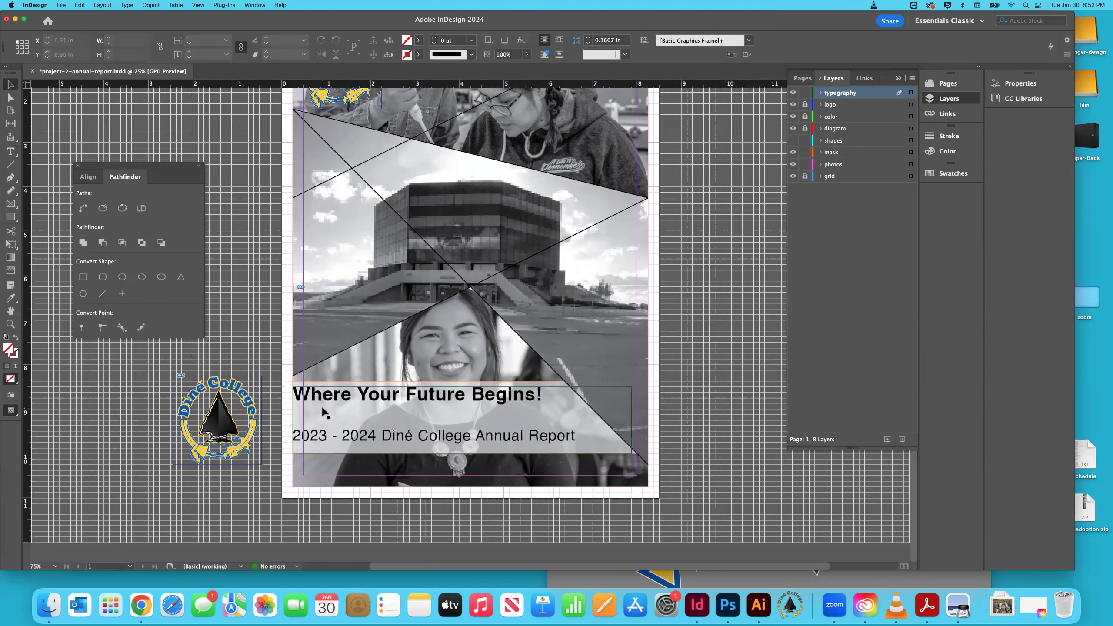
pyautogui.doubleClick(346, 444)
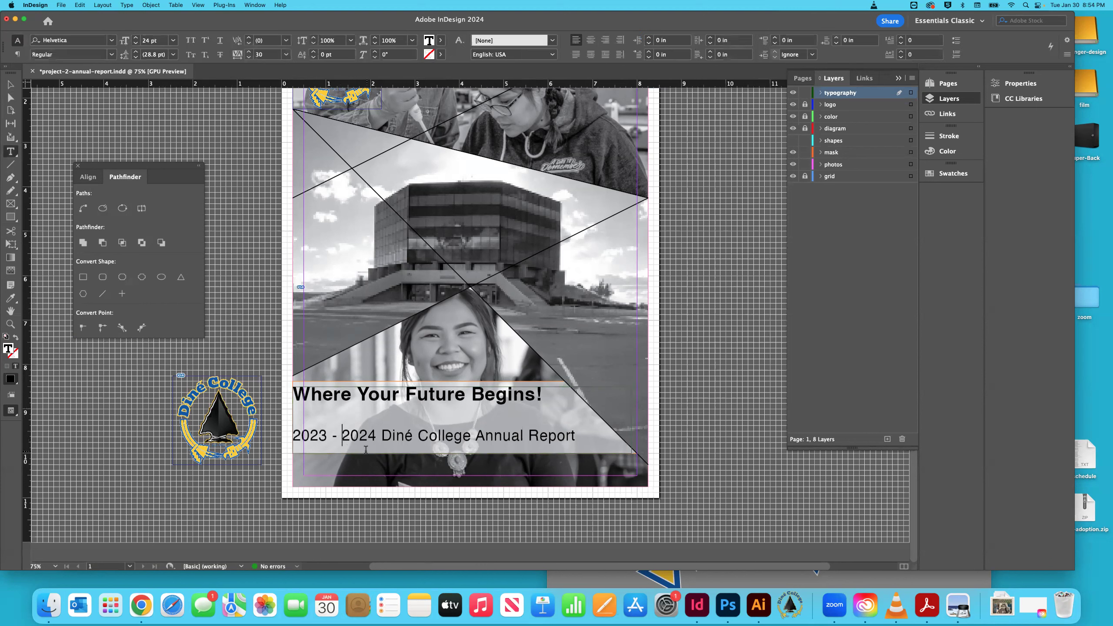
pyautogui.press('super+z')
pyautogui.press('super+z')
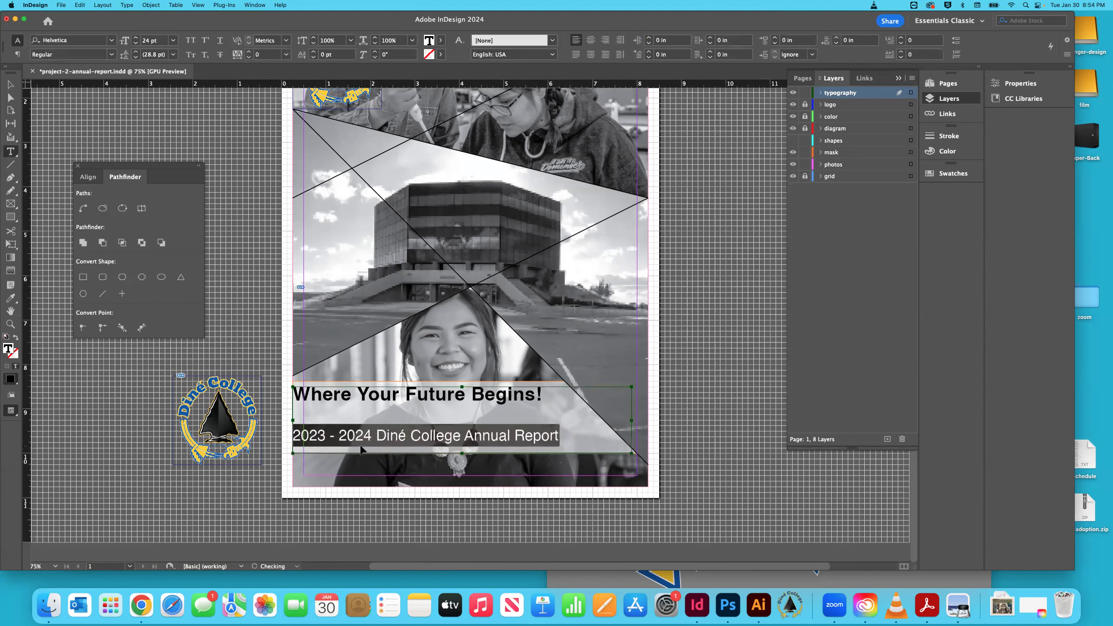
# Step: Remove the spaces around the hyphen in the year range so the line begins with "2023-2024"
pyautogui.click(359, 449)
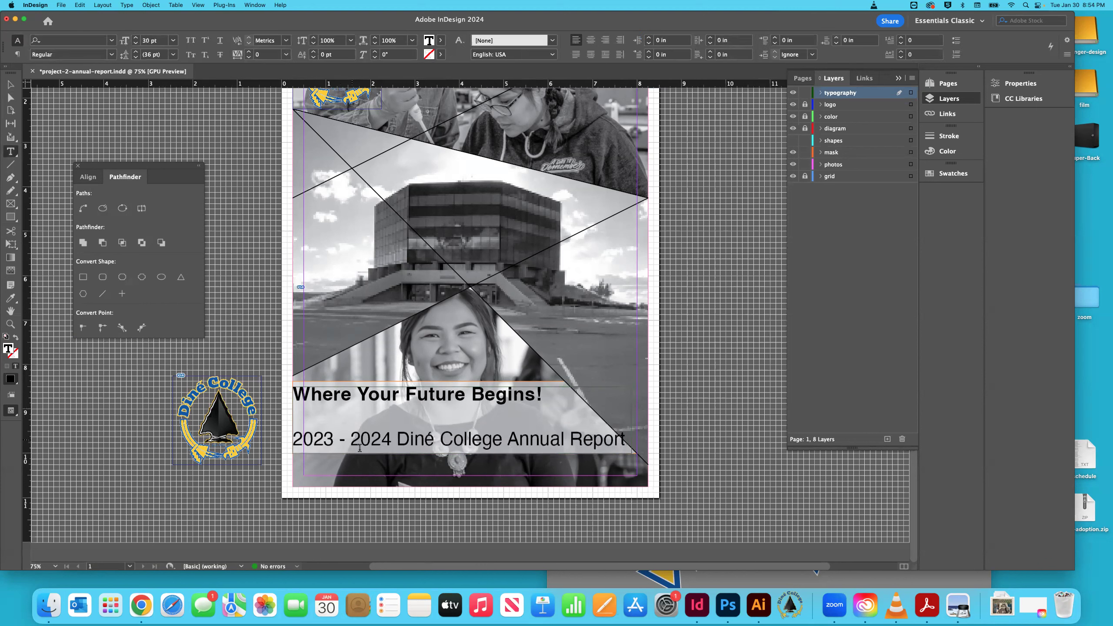
pyautogui.press('BackSpace')
pyautogui.press('Left')
pyautogui.press('BackSpace')
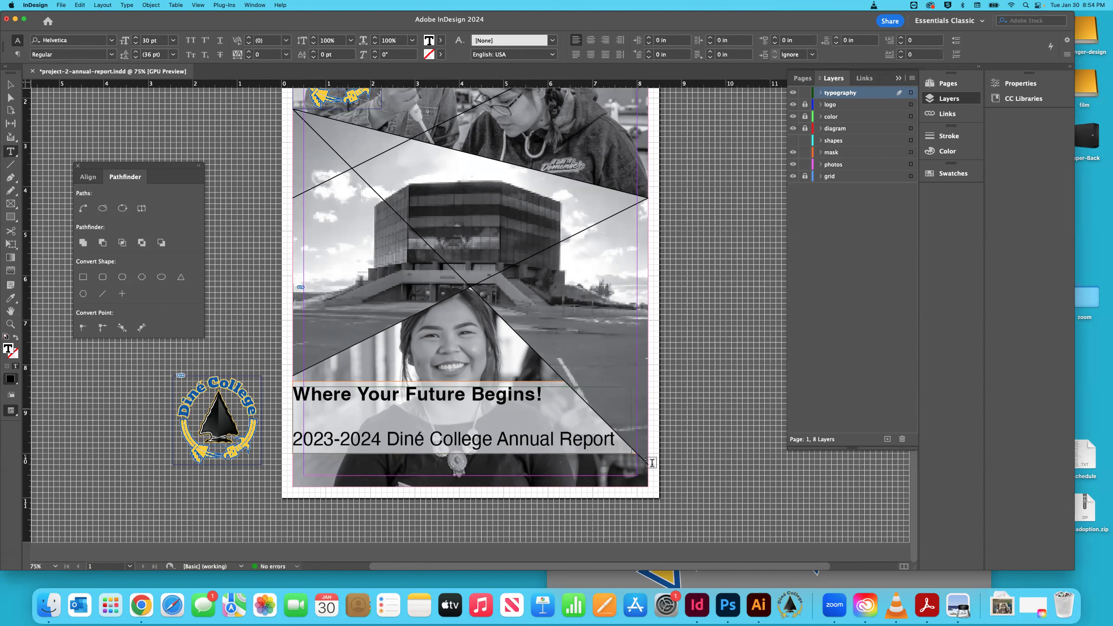
# Step: Try a tracking of -10 on the "2023-2024 Diné College Annual Report" line and reset it to 0
pyautogui.moveTo(618, 438); pyautogui.dragTo(293, 428)
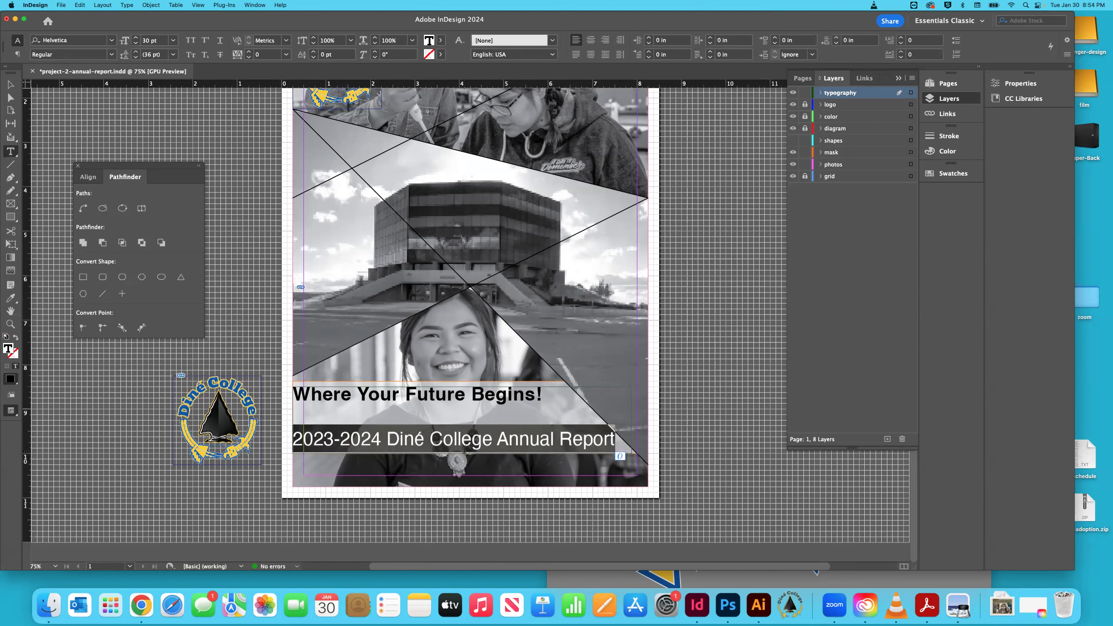
pyautogui.click(237, 54)
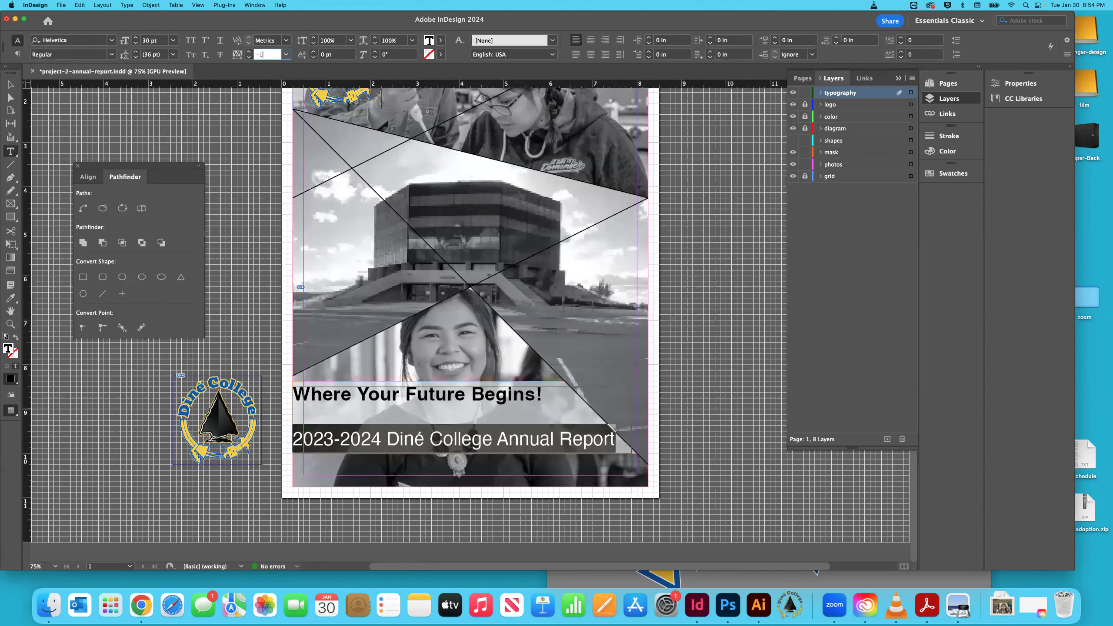
pyautogui.press('Return')
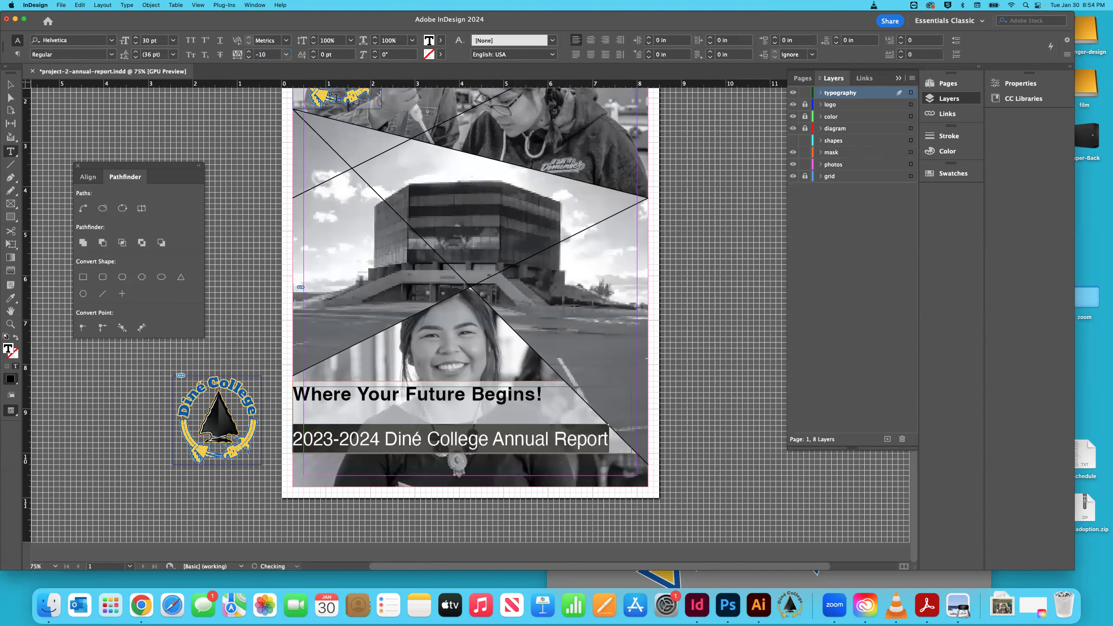
pyautogui.click(11, 84)
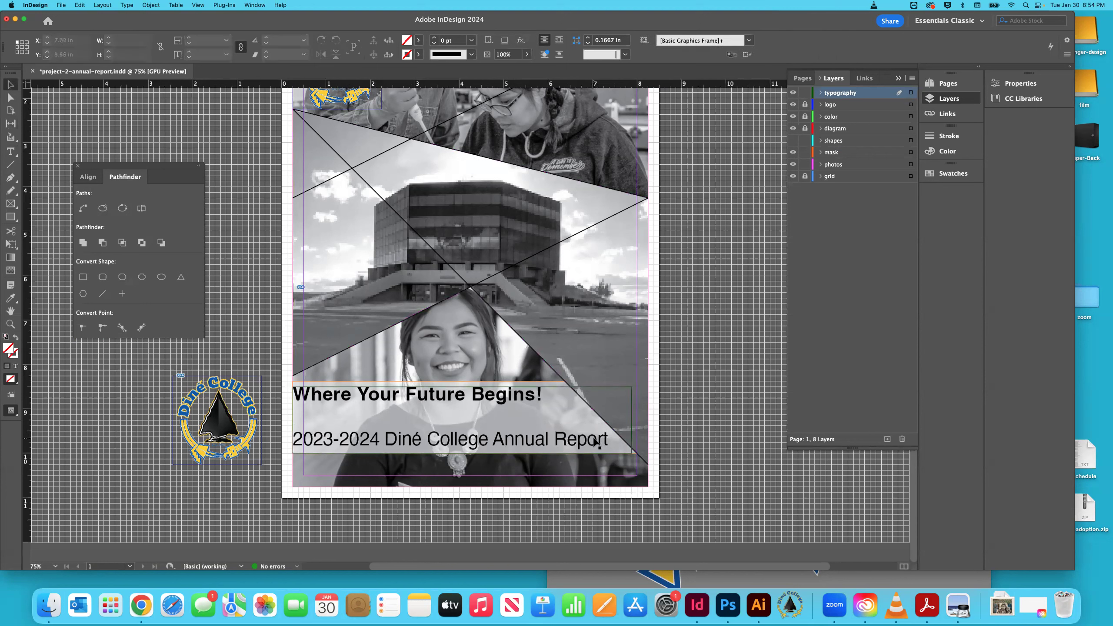
pyautogui.doubleClick(609, 443)
pyautogui.moveTo(610, 442); pyautogui.dragTo(245, 427)
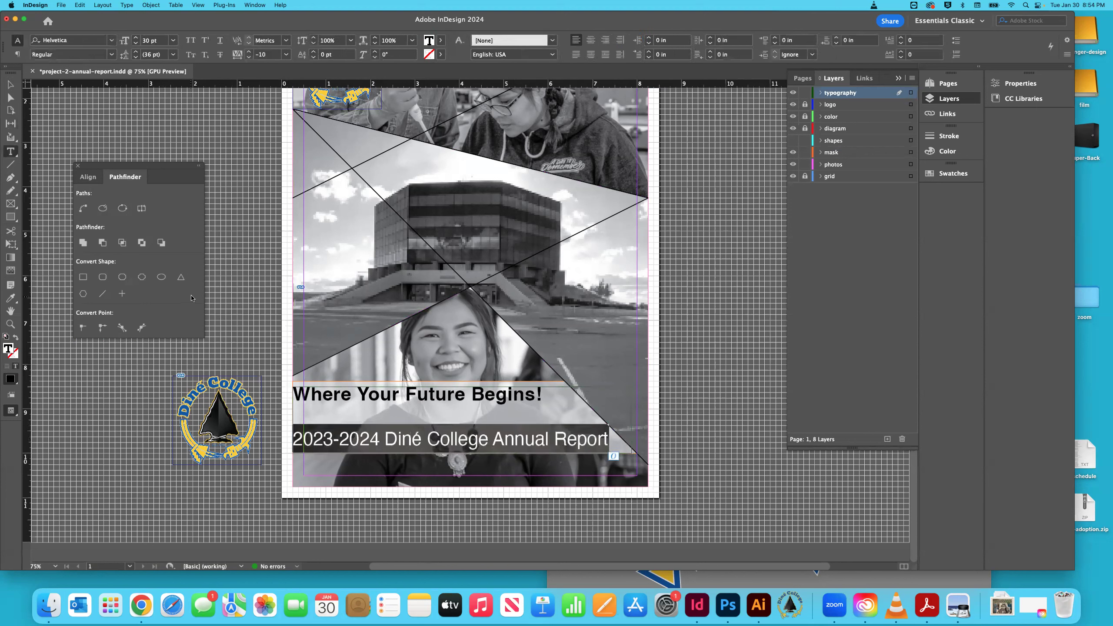
pyautogui.click(239, 54)
pyautogui.write('0')
pyautogui.press('Return')
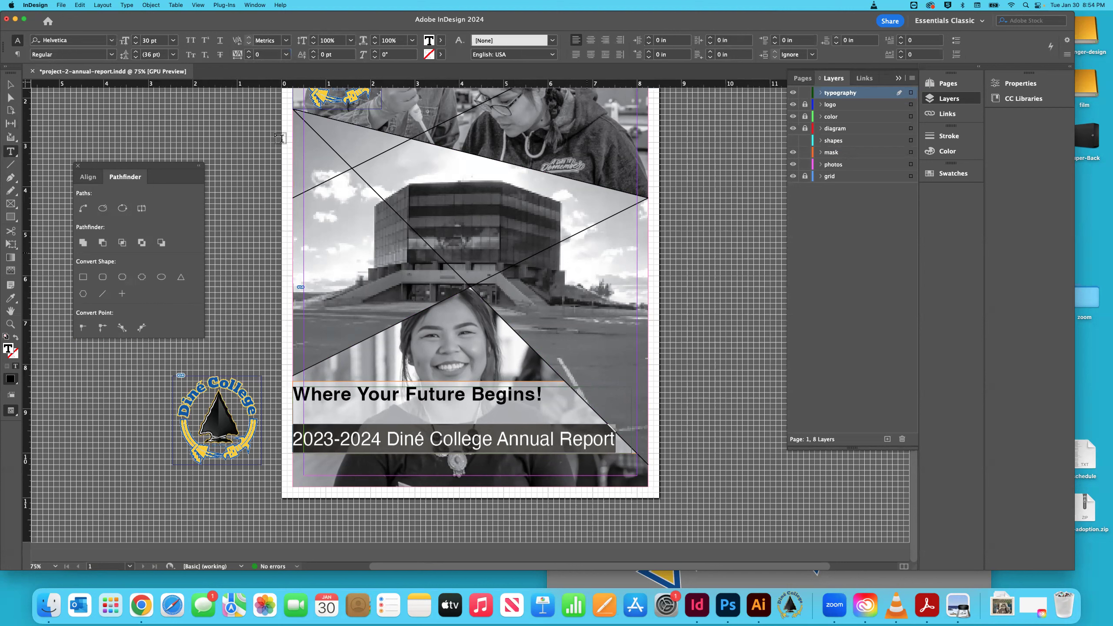
pyautogui.click(11, 85)
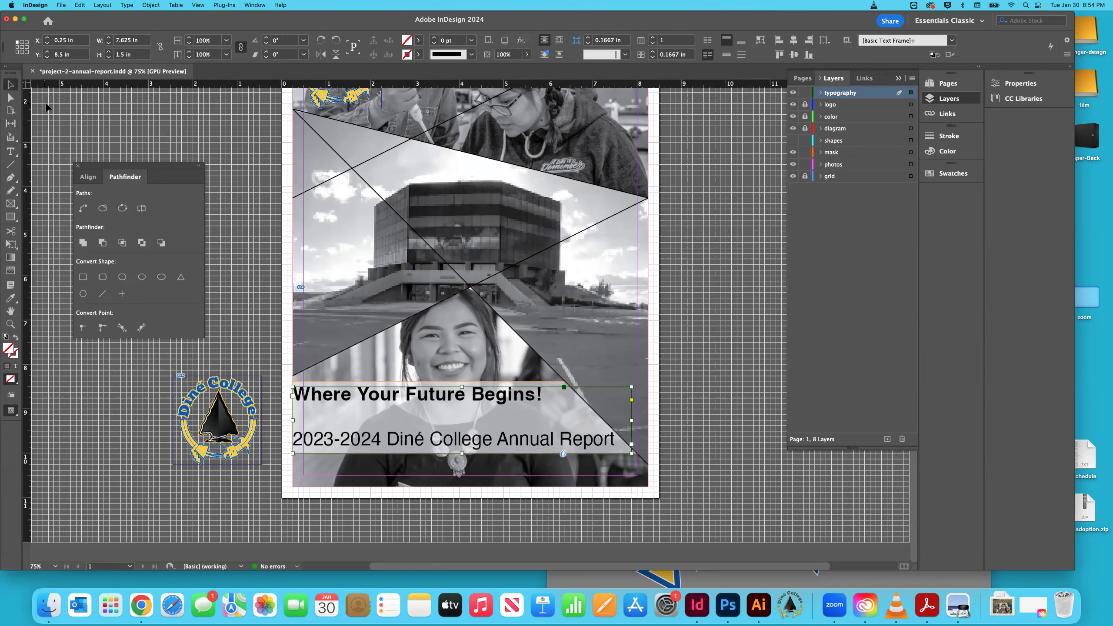
pyautogui.click(487, 283)
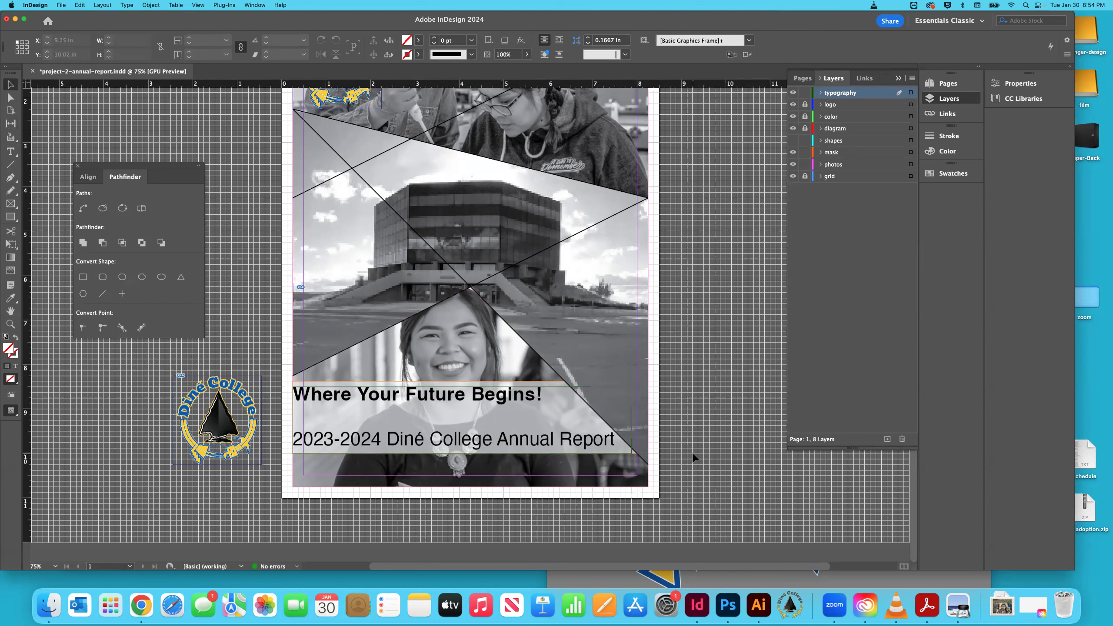
# Step: Show the shapes layer with the yellow and blue triangles and check the whole cover
pyautogui.click(793, 141)
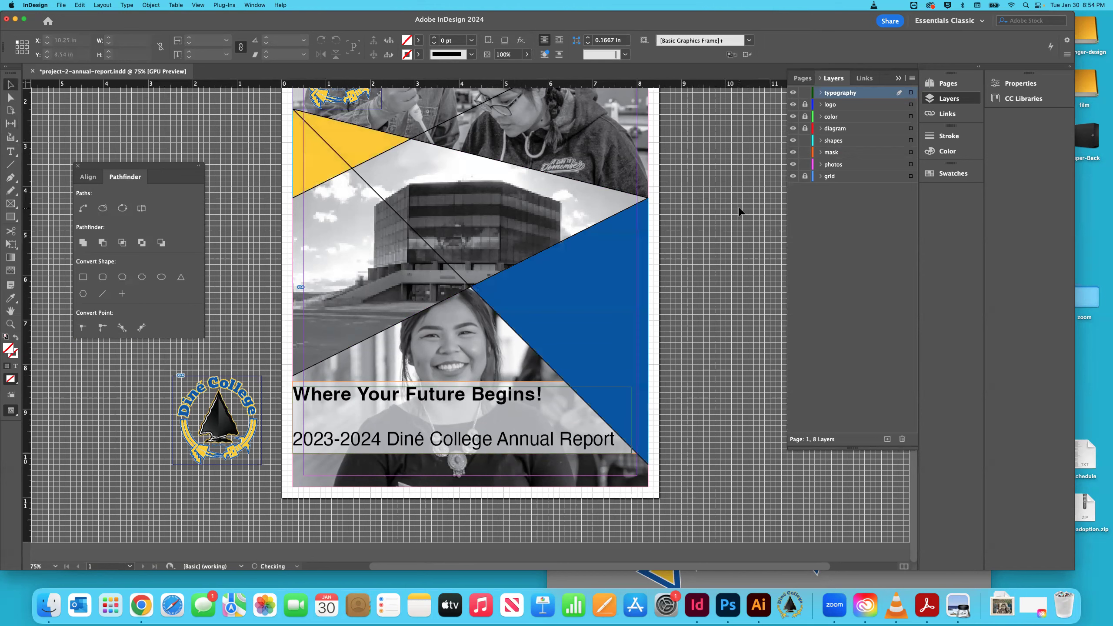
pyautogui.press('super+minus')
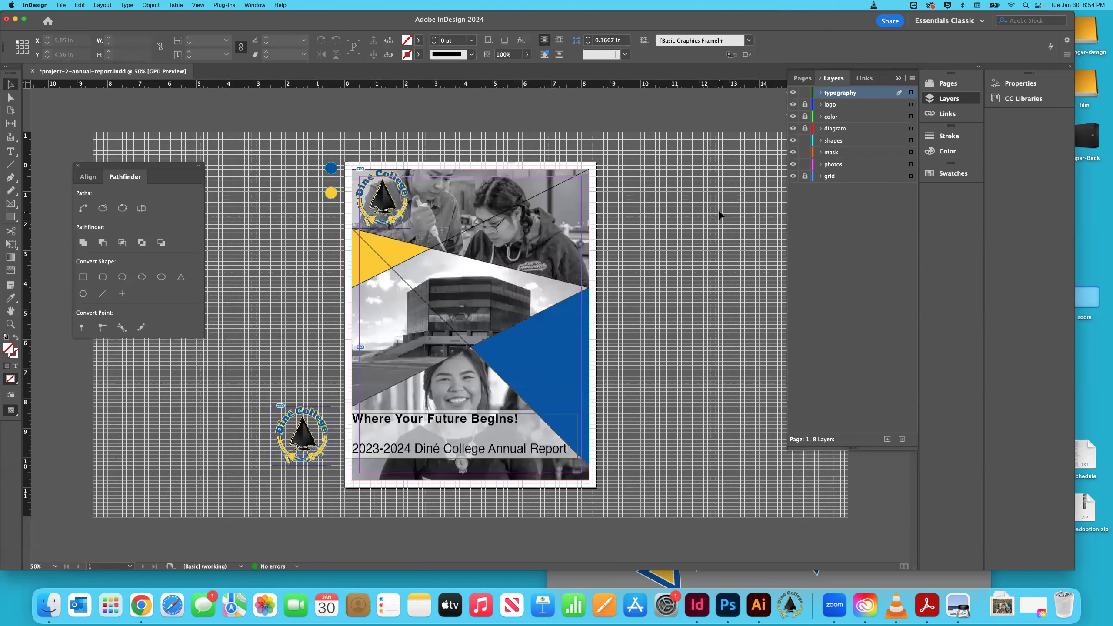
pyautogui.press('super+minus')
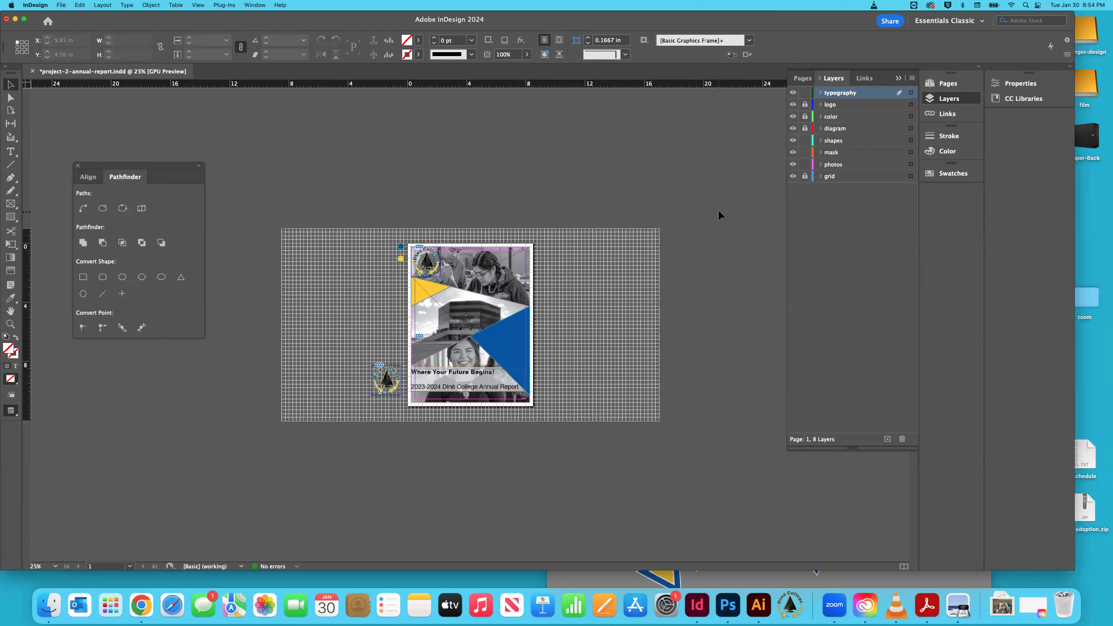
pyautogui.press('super+0')
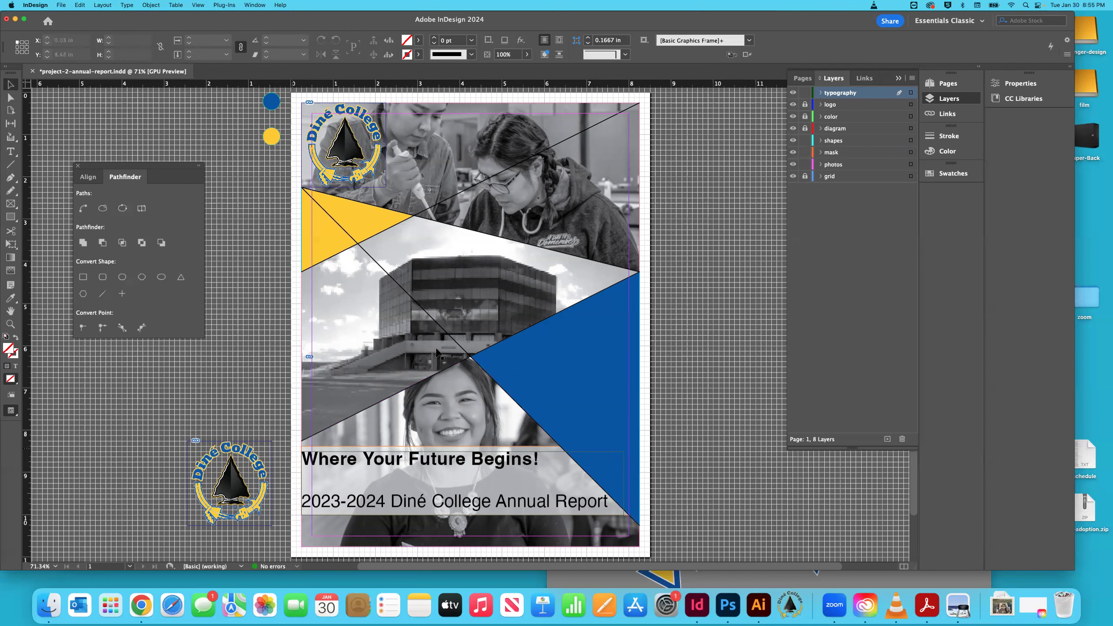
# Step: Unlock the logo layer, delete the spare logo on the pasteboard beside the page, and lock the layer again
pyautogui.click(805, 105)
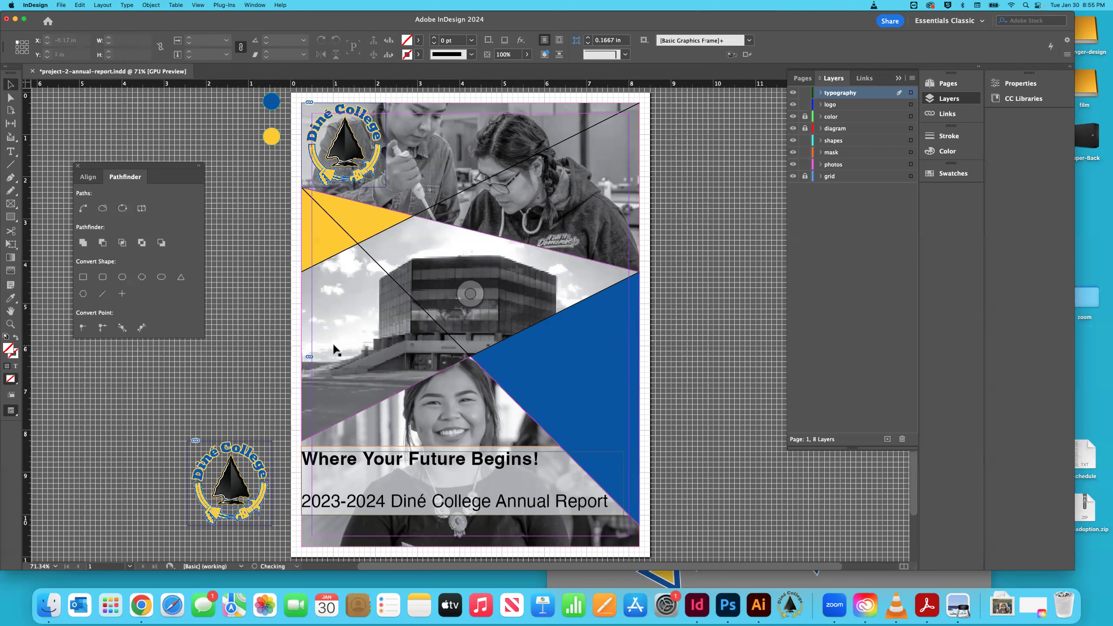
pyautogui.click(247, 456)
pyautogui.press('Delete')
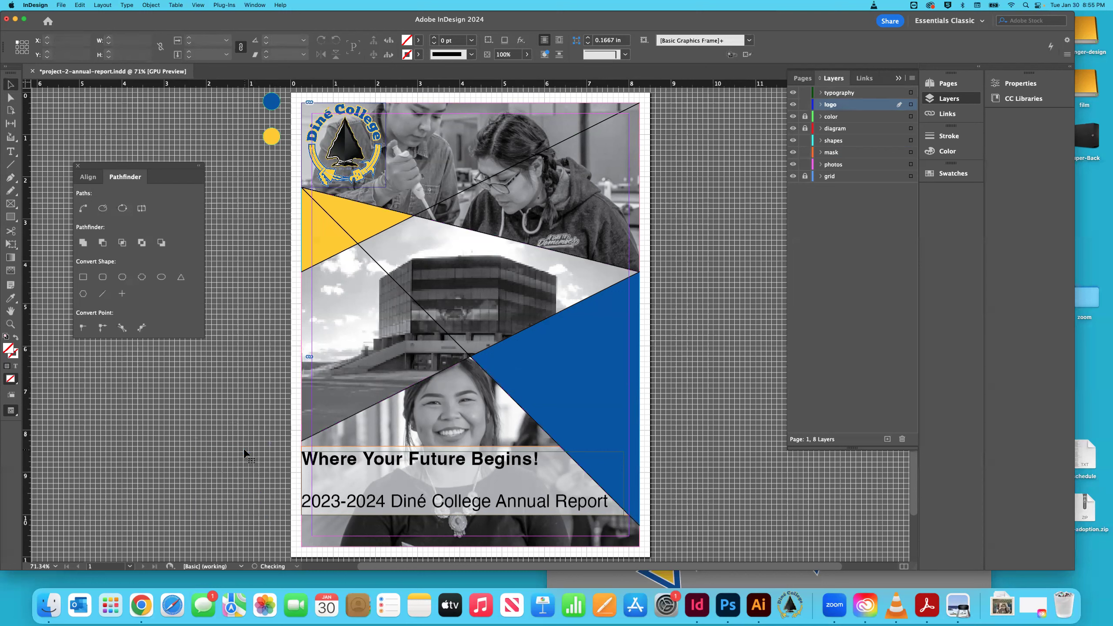
pyautogui.scroll(-2, 480, 325)
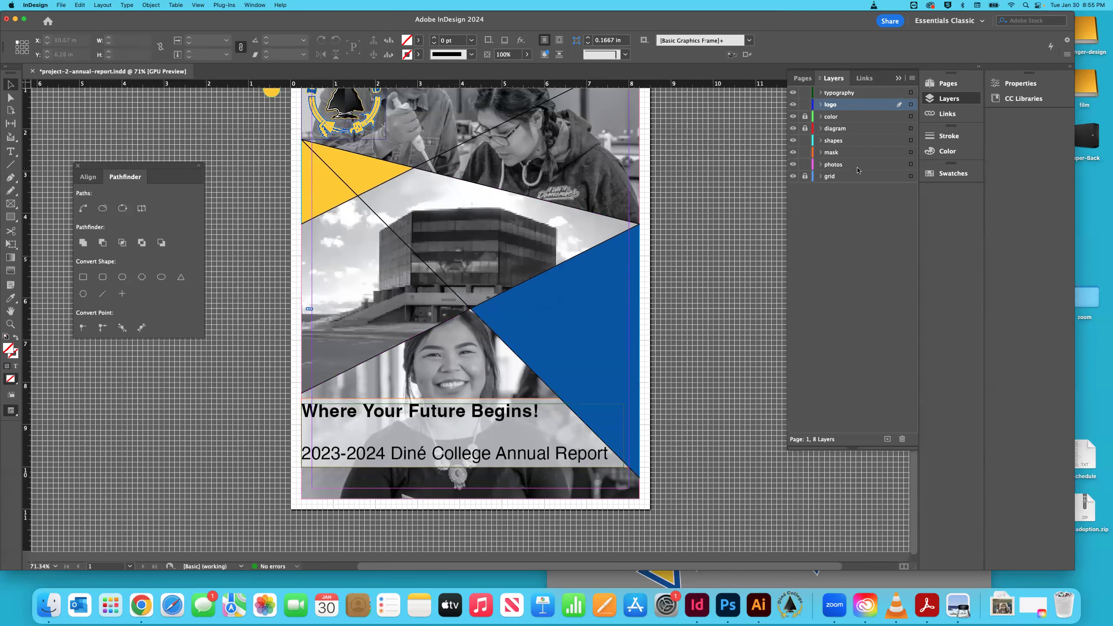
pyautogui.click(805, 105)
pyautogui.scroll(2, 775, 222)
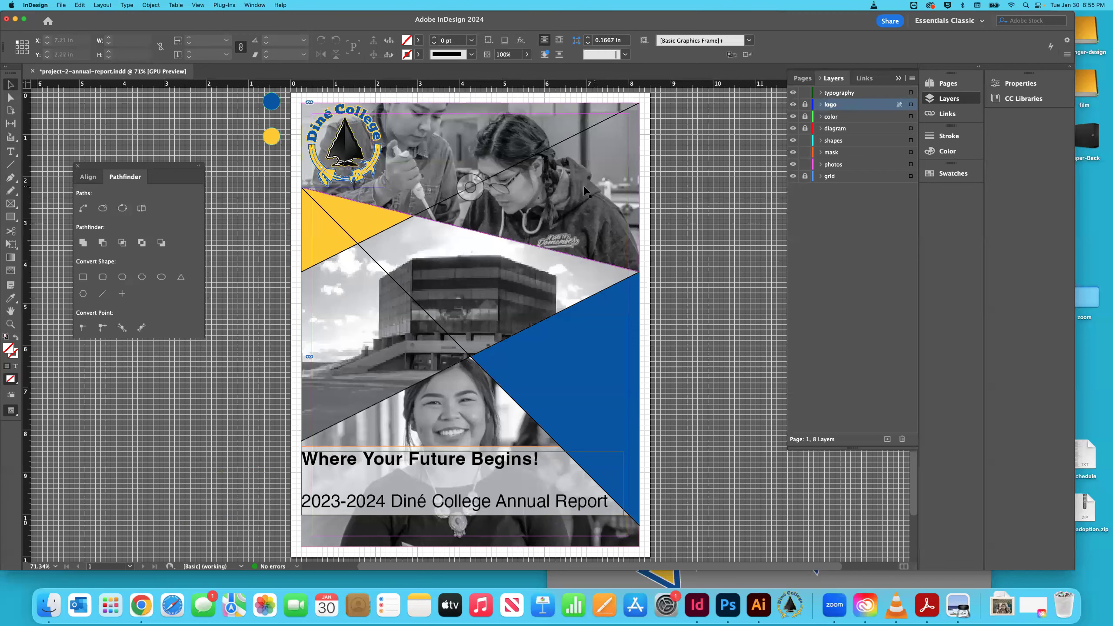
pyautogui.scroll(2, 568, 194)
pyautogui.scroll(-3, 568, 194)
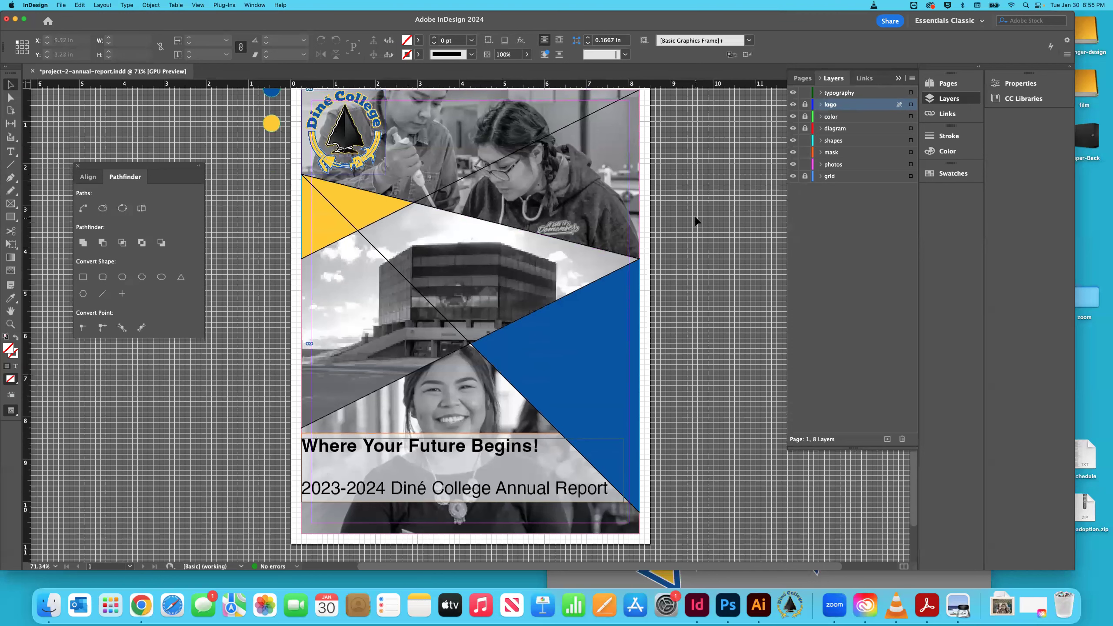
pyautogui.press('super+minus')
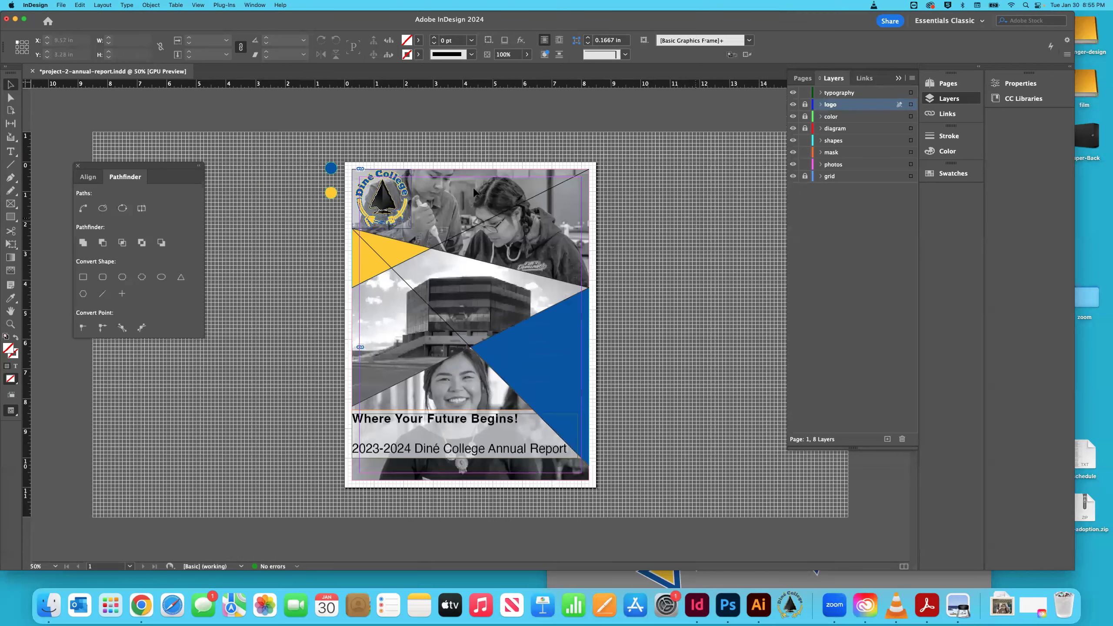
pyautogui.press('super+minus')
pyautogui.press('super+0')
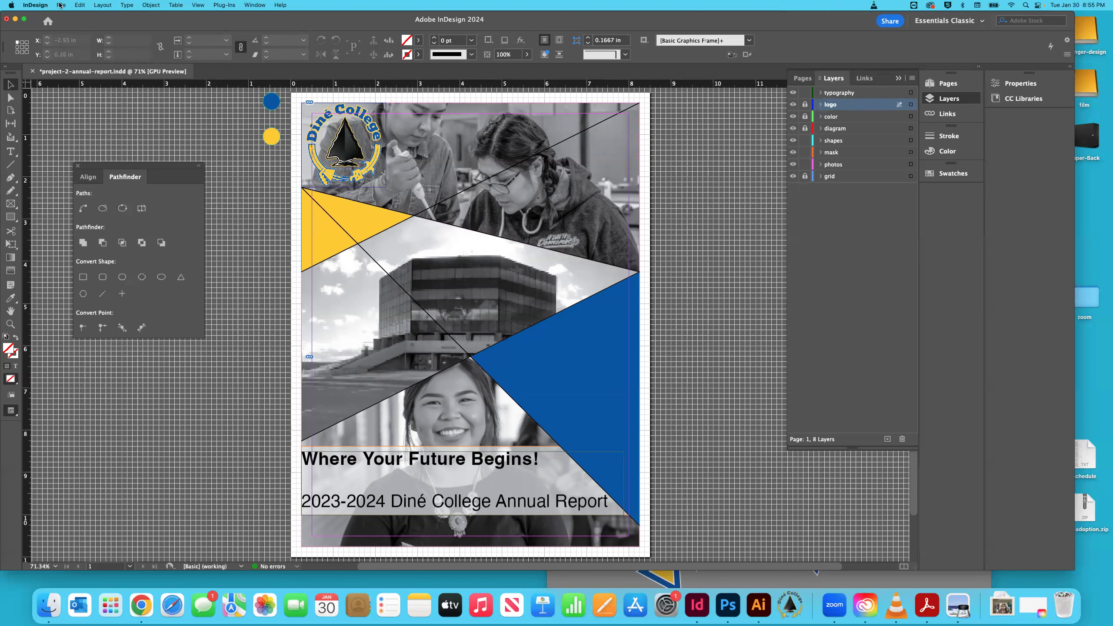
# Step: Set up an Adobe PDF (Print) export in the assets folder, adding "-draft" to the project-2-annual-report file name
pyautogui.click(61, 5)
pyautogui.click(137, 186)
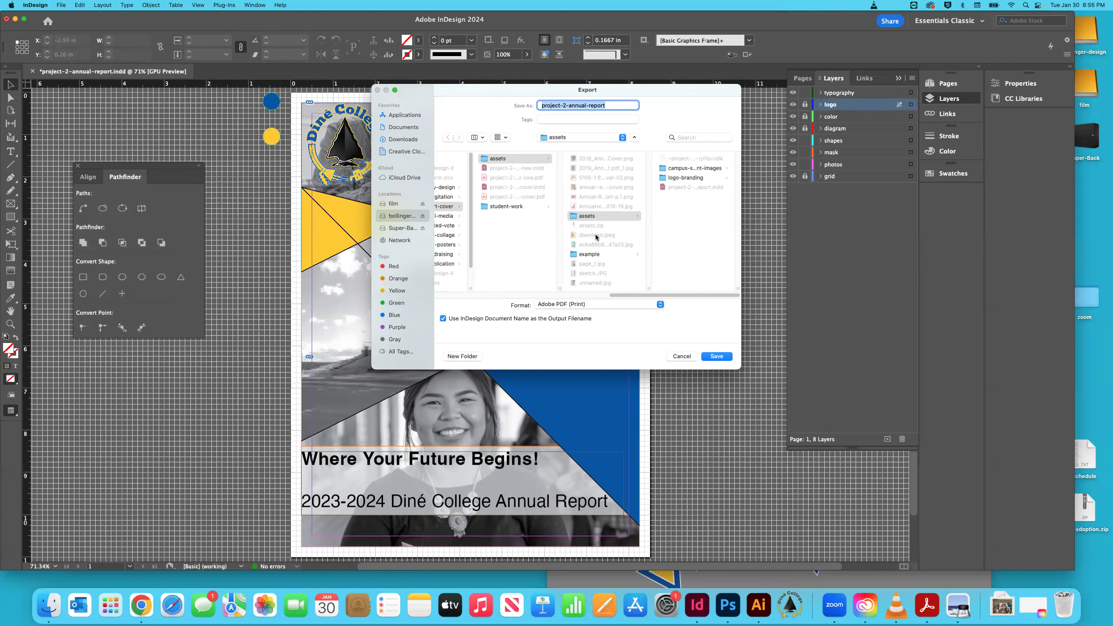
pyautogui.click(614, 103)
pyautogui.click(714, 357)
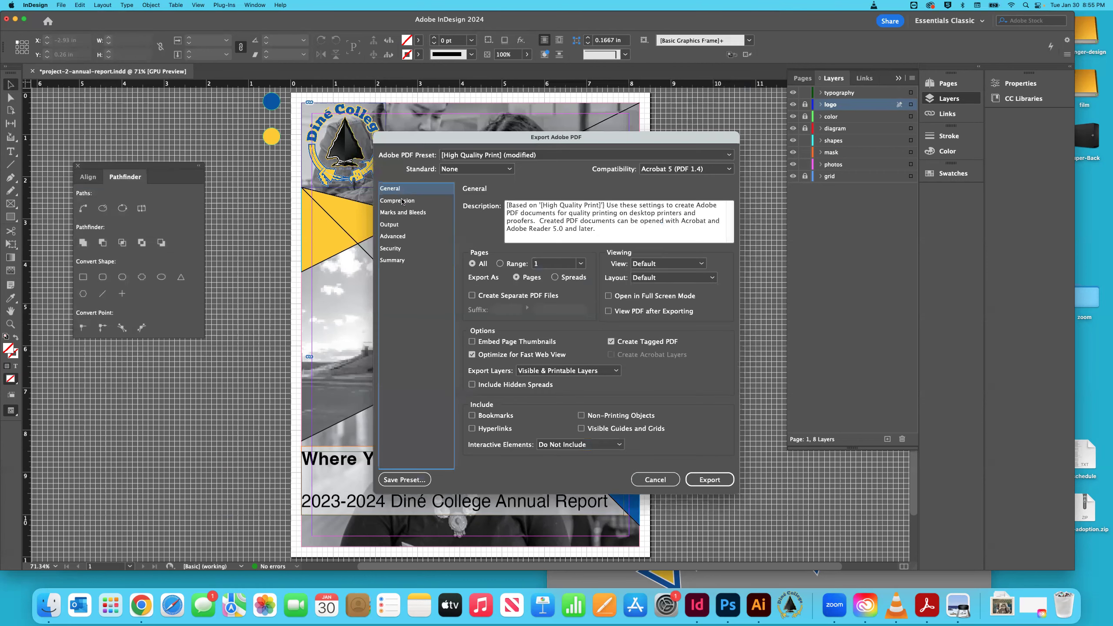
# Step: Check the general and compression settings and export the PDF with the modified High Quality Print preset
pyautogui.click(402, 202)
pyautogui.click(411, 191)
pyautogui.click(412, 201)
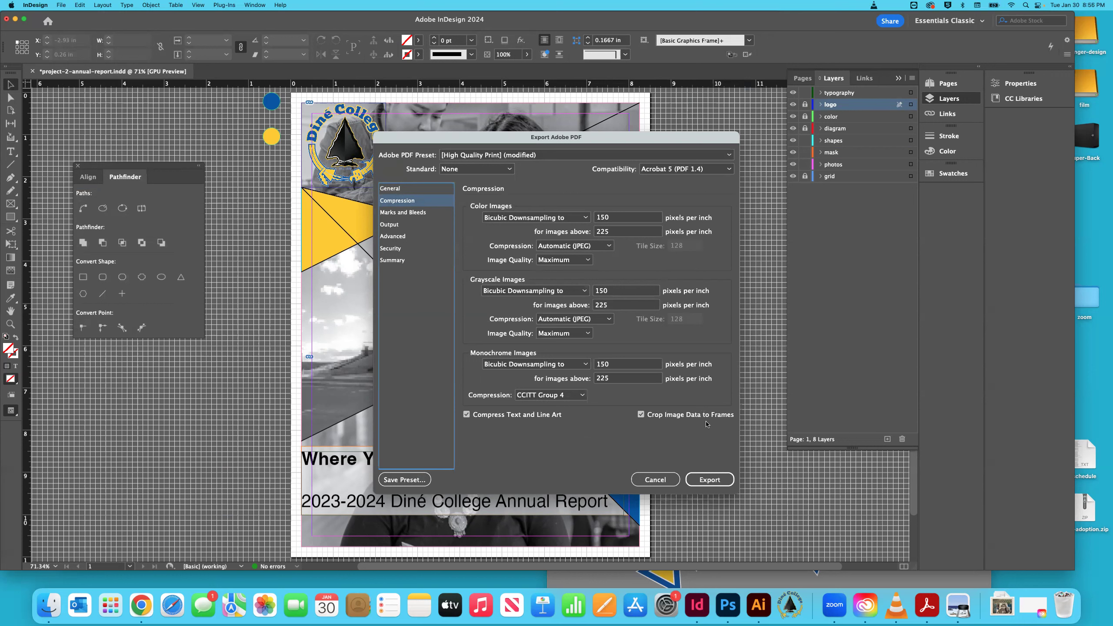
pyautogui.click(715, 480)
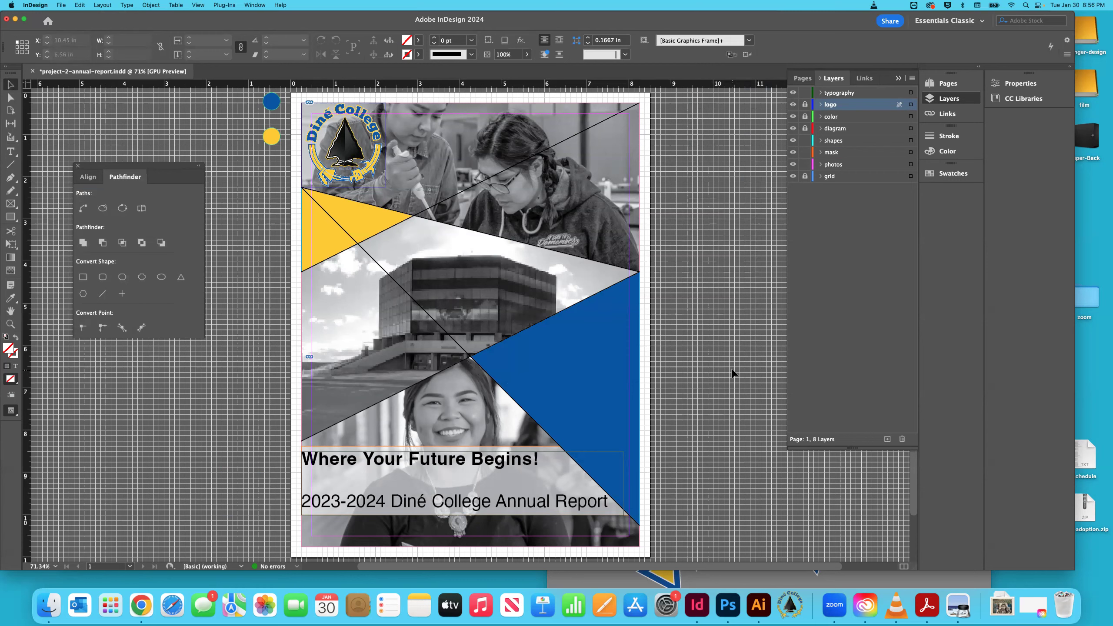
# Step: Switch to Finder and open the exported draft PDF from the assets folder in Acrobat
pyautogui.press('super+Tab')
pyautogui.press('super+Tab')
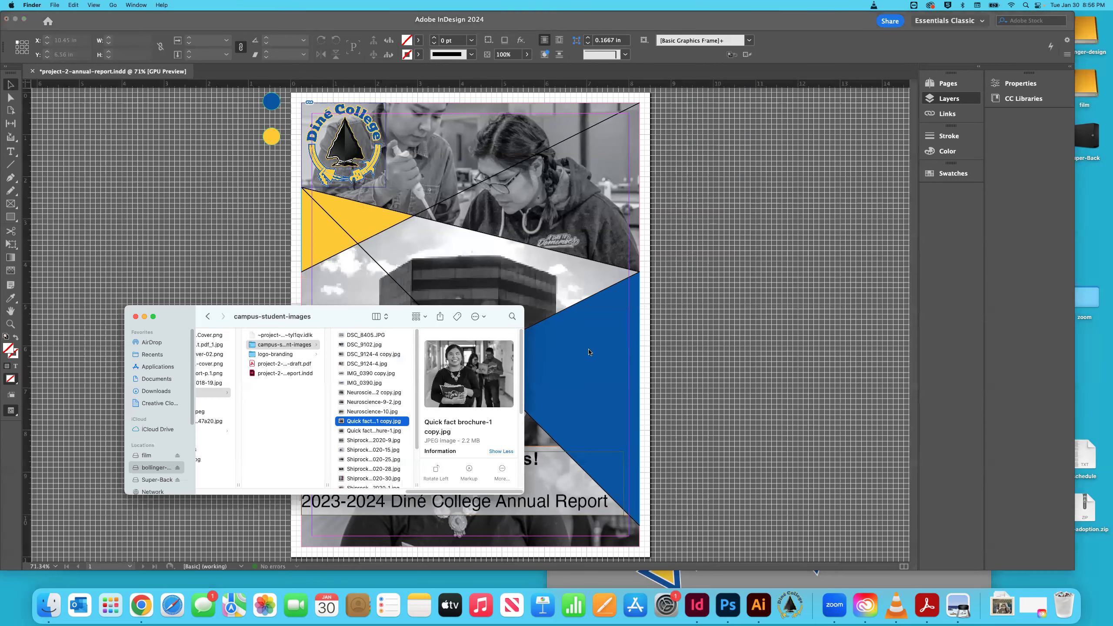
pyautogui.click(294, 365)
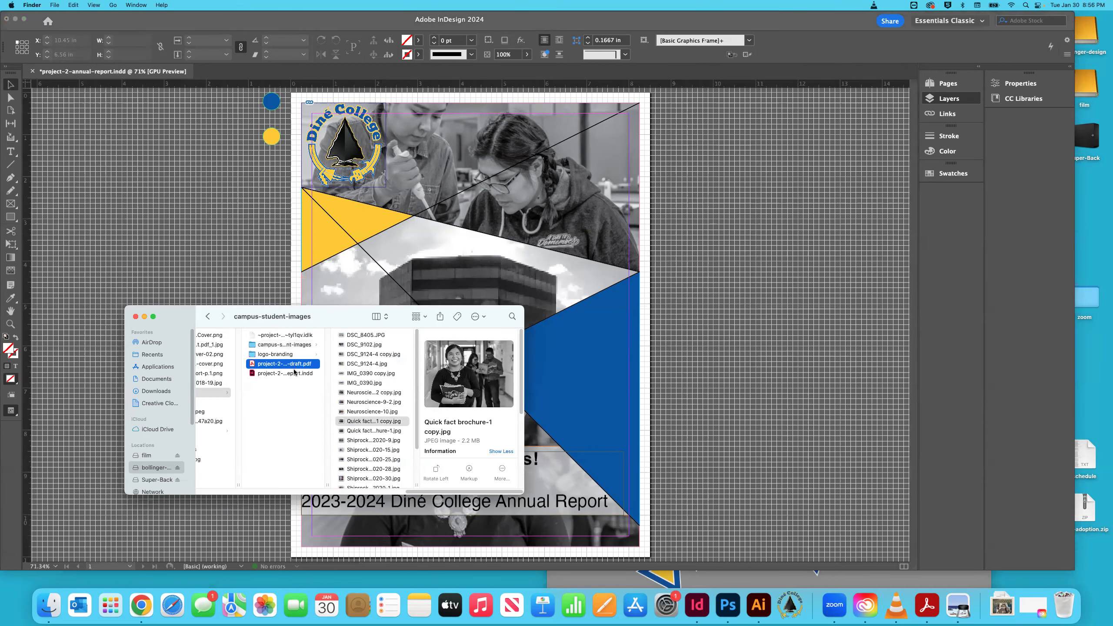
pyautogui.doubleClick(269, 365)
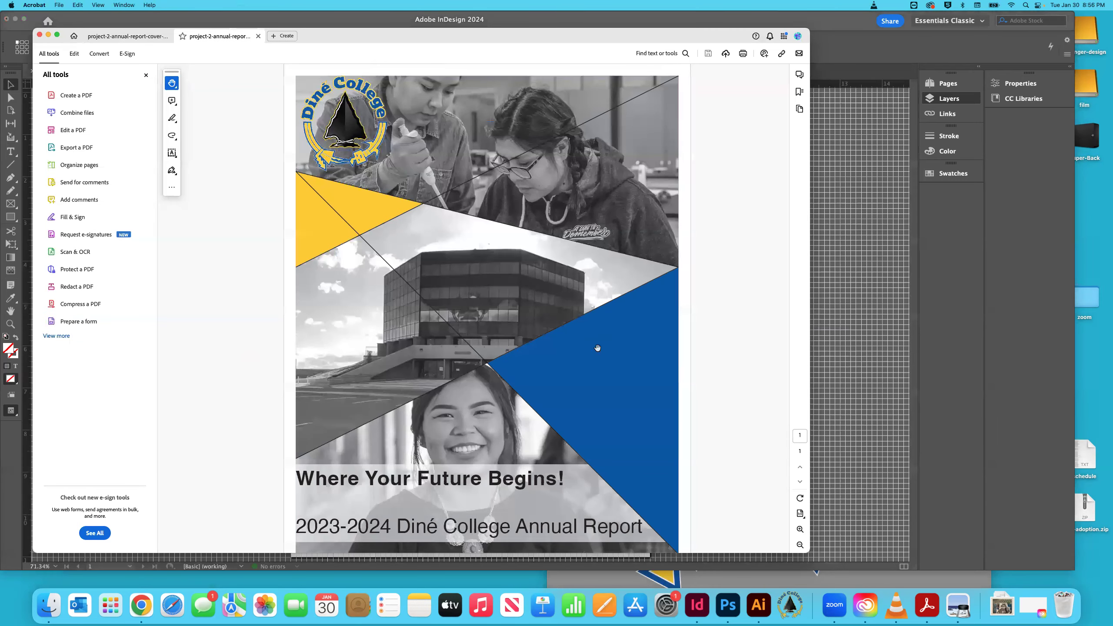
# Step: Switch back to InDesign, hide the color, diagram, shapes, mask and photos layers, and lock the shapes, mask and photos layers
pyautogui.press('super+minus')
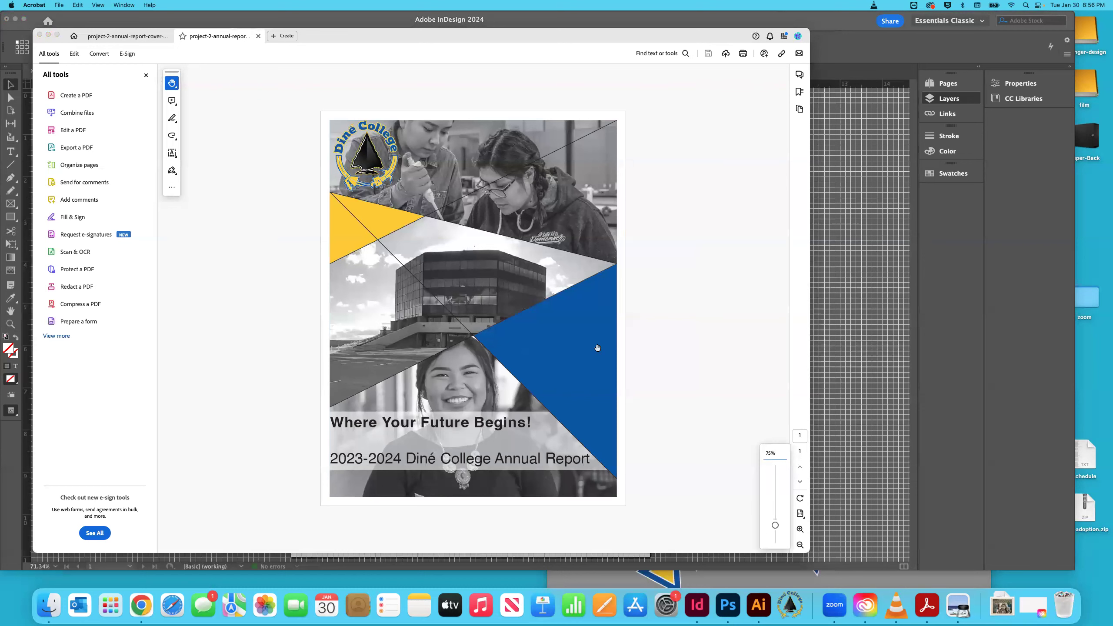
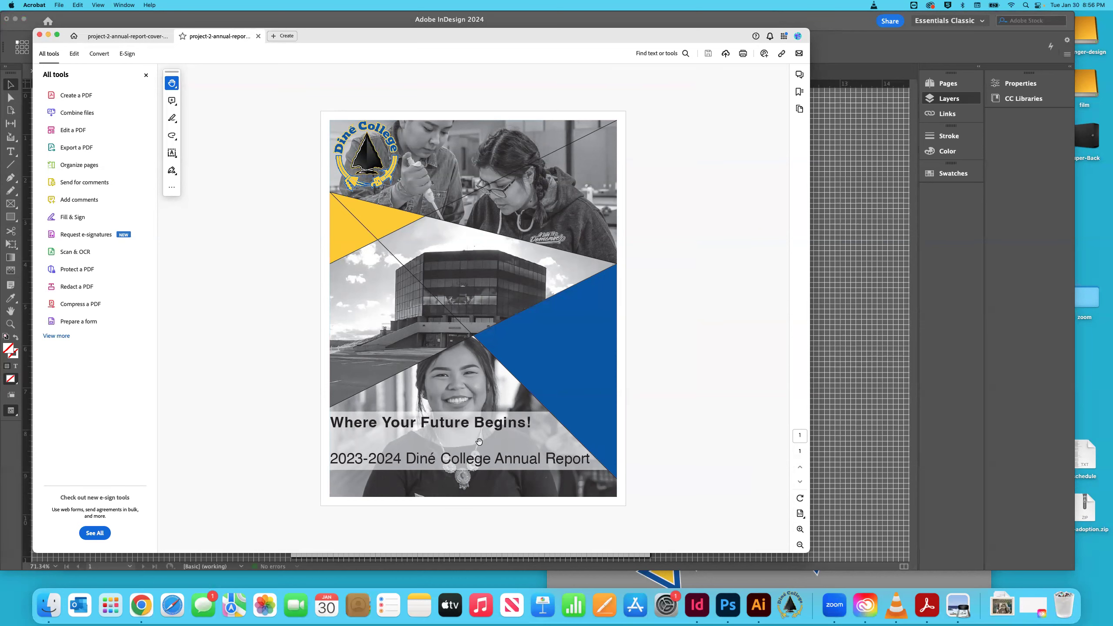
pyautogui.press('super+Tab')
pyautogui.press('super+Tab')
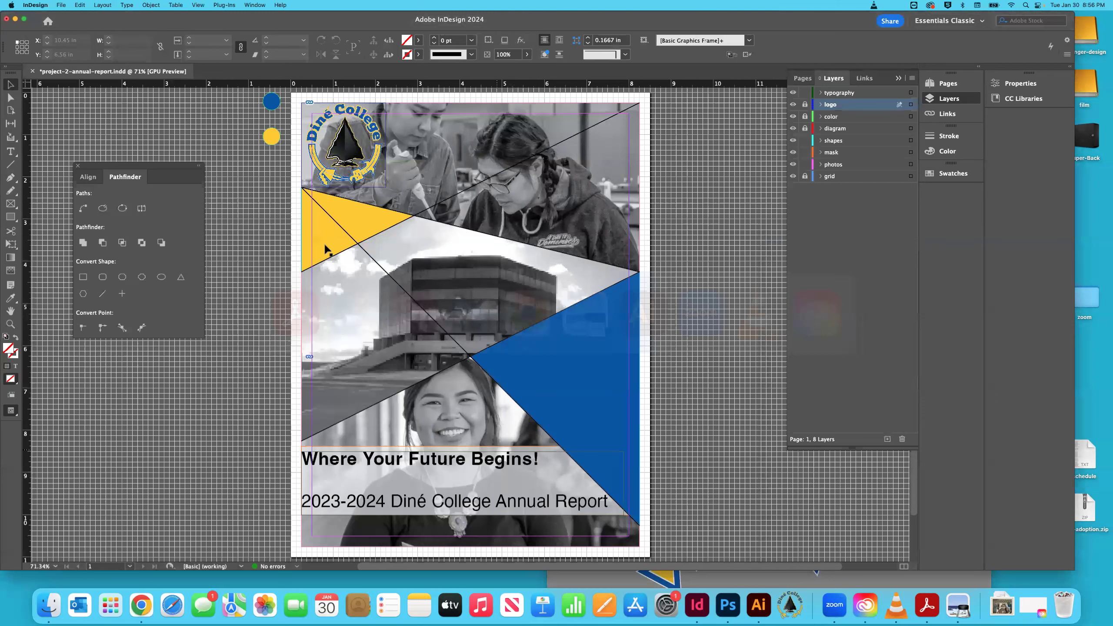
pyautogui.press('super+equal')
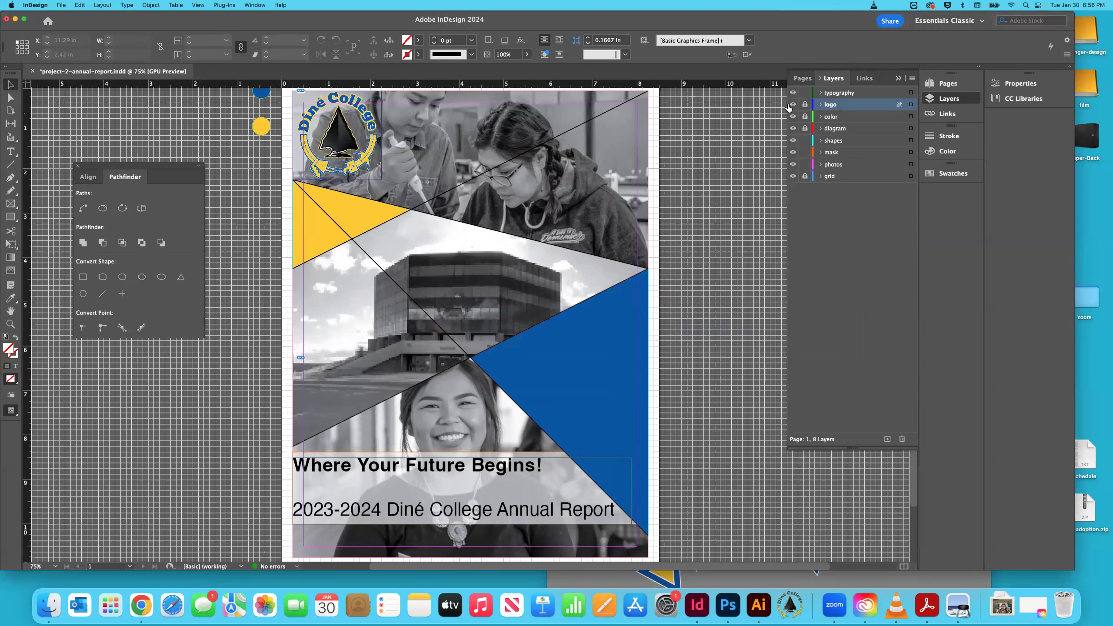
pyautogui.moveTo(793, 117); pyautogui.dragTo(793, 132)
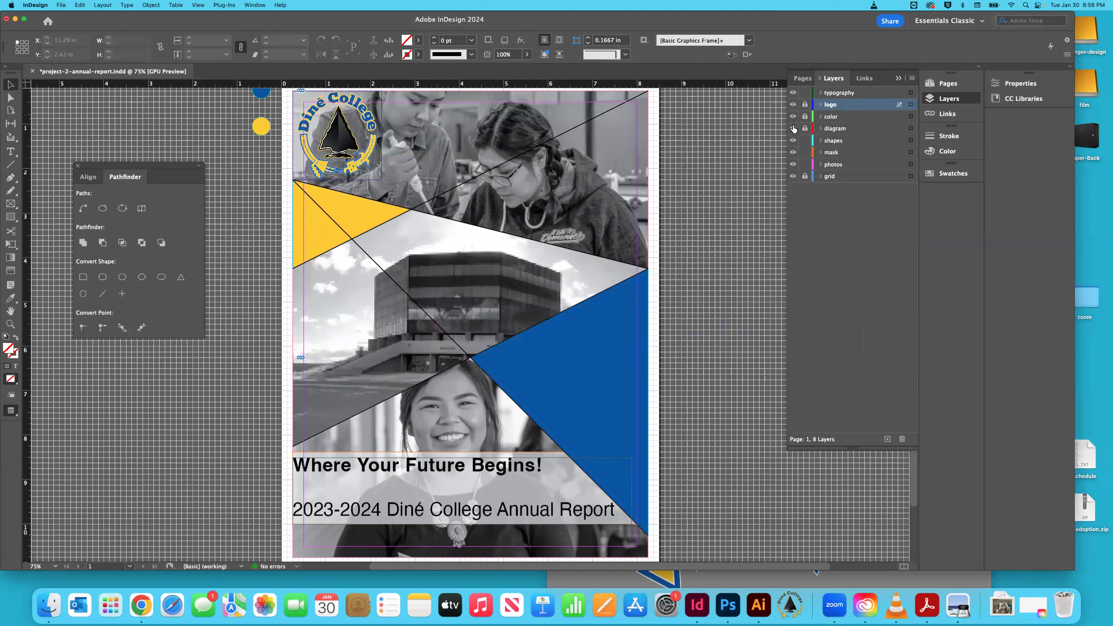
pyautogui.click(793, 164)
pyautogui.moveTo(794, 140); pyautogui.dragTo(793, 152)
pyautogui.moveTo(805, 141); pyautogui.dragTo(805, 164)
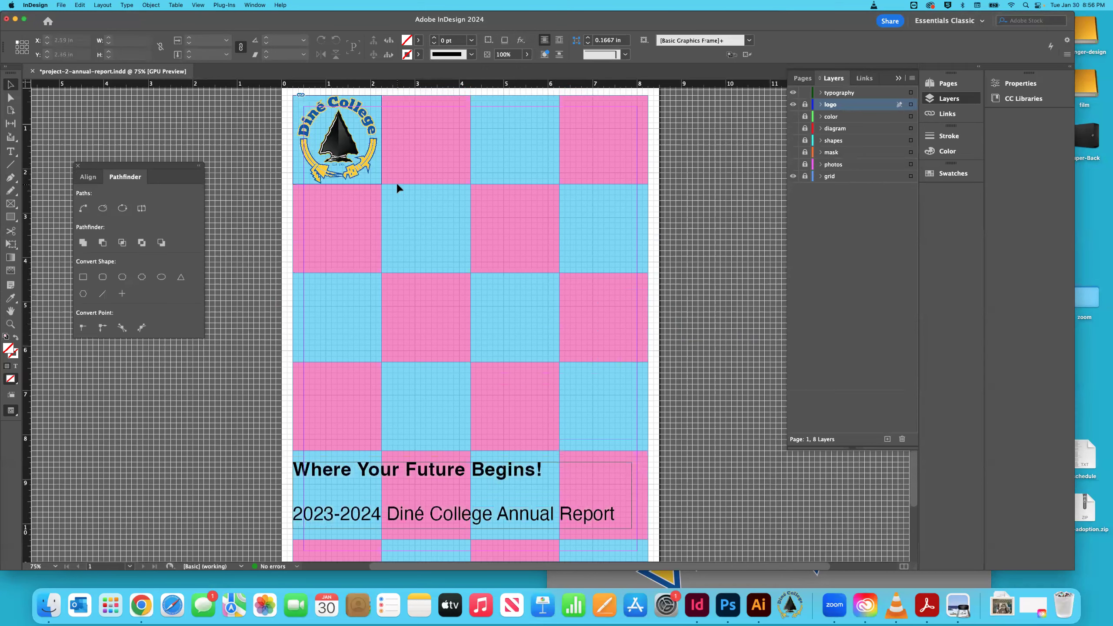
# Step: Unlock the logo layer and shrink the logo frame to 1.5 by 1.5 in, inset at X 0.5 in and Y 0.5 in
pyautogui.scroll(3, 397, 181)
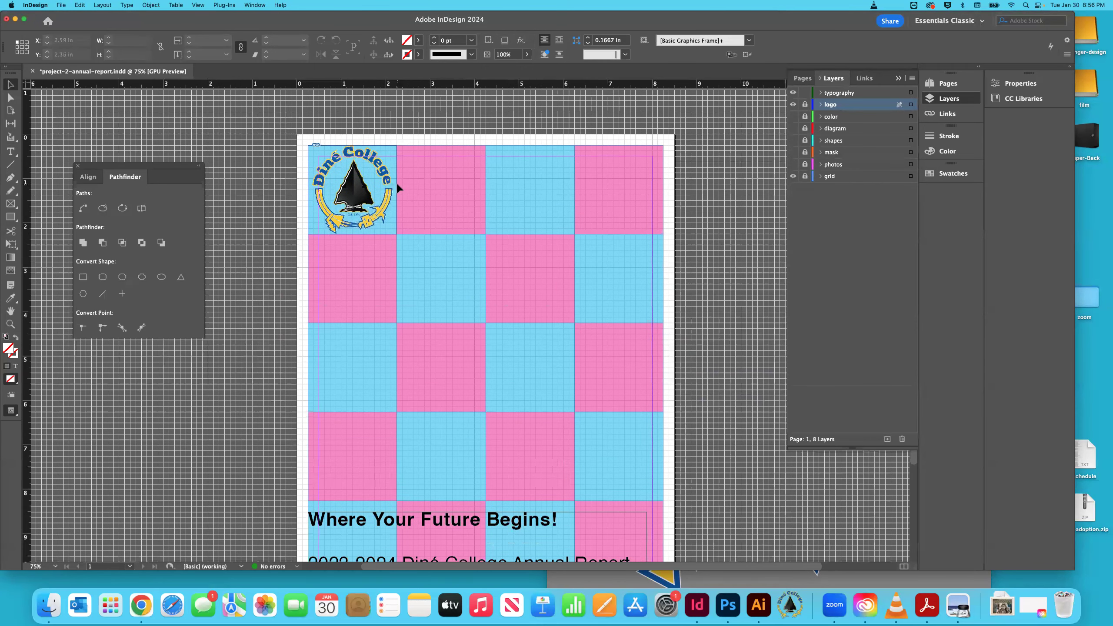
pyautogui.press('super+equal')
pyautogui.press('super+equal')
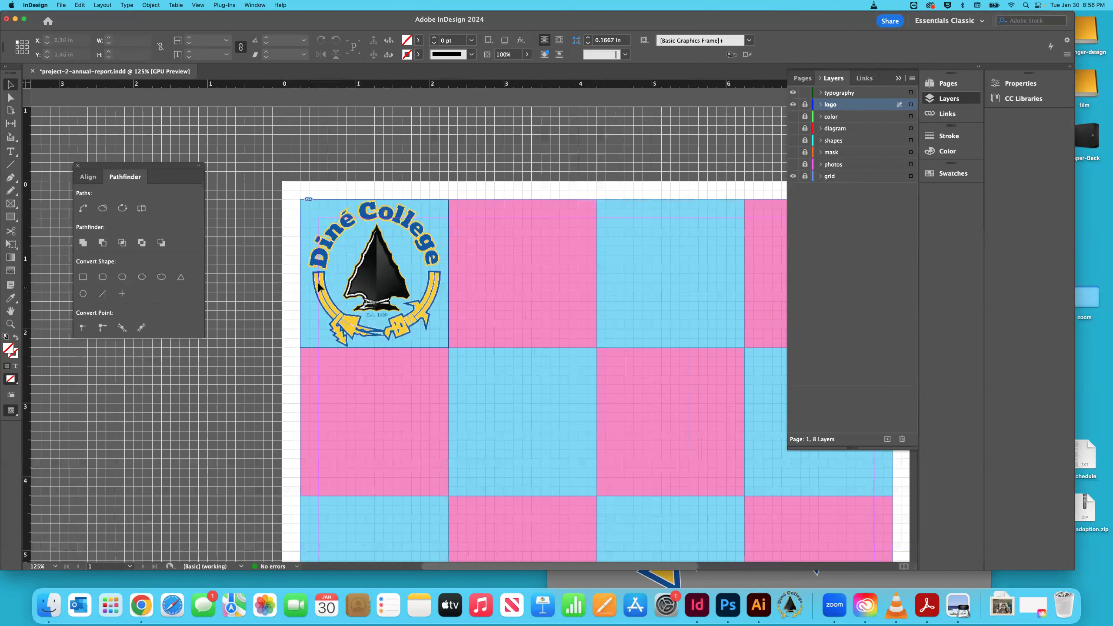
pyautogui.click(805, 104)
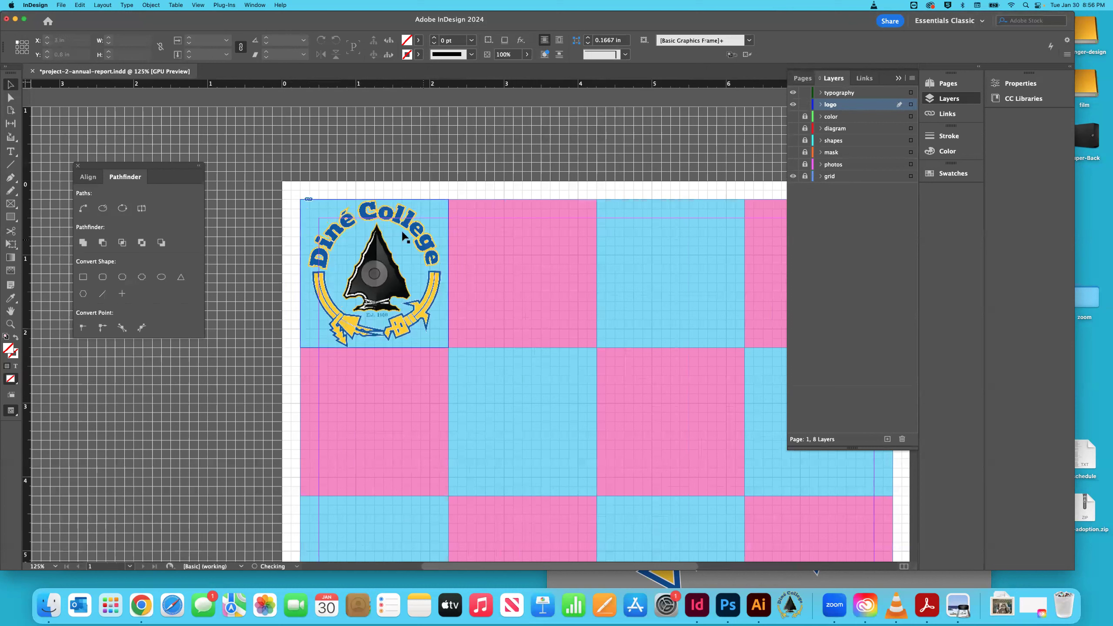
pyautogui.click(375, 207)
pyautogui.moveTo(375, 200); pyautogui.dragTo(375, 218)
pyautogui.moveTo(299, 282); pyautogui.dragTo(319, 283)
pyautogui.moveTo(384, 349); pyautogui.dragTo(384, 329)
pyautogui.moveTo(447, 274); pyautogui.dragTo(430, 274)
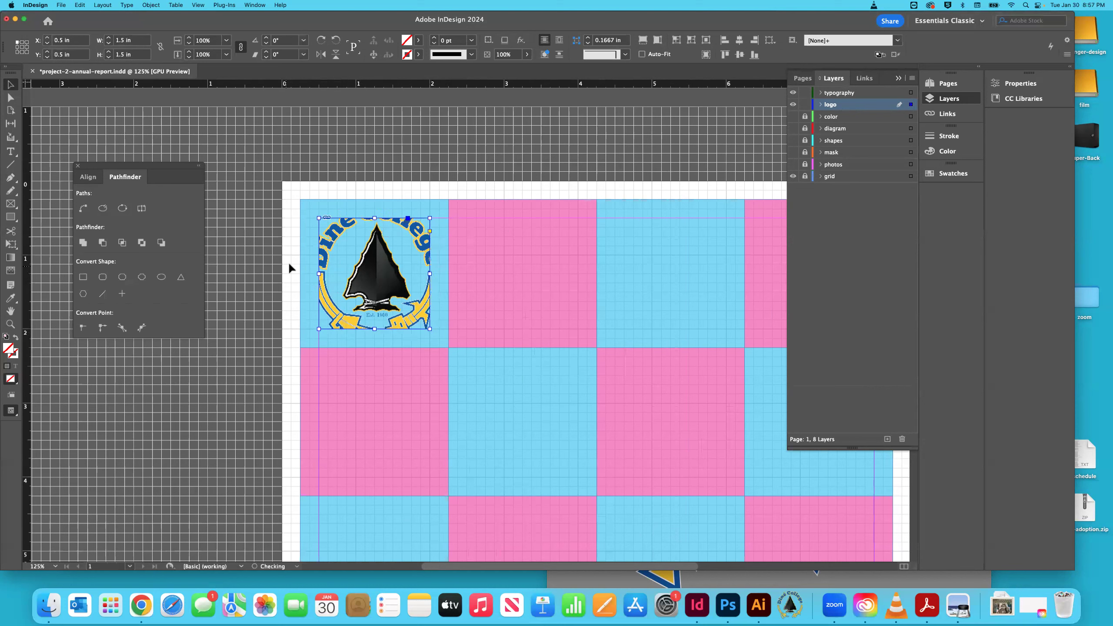
# Step: Fit the logo artwork proportionally inside its resized frame
pyautogui.click(149, 4)
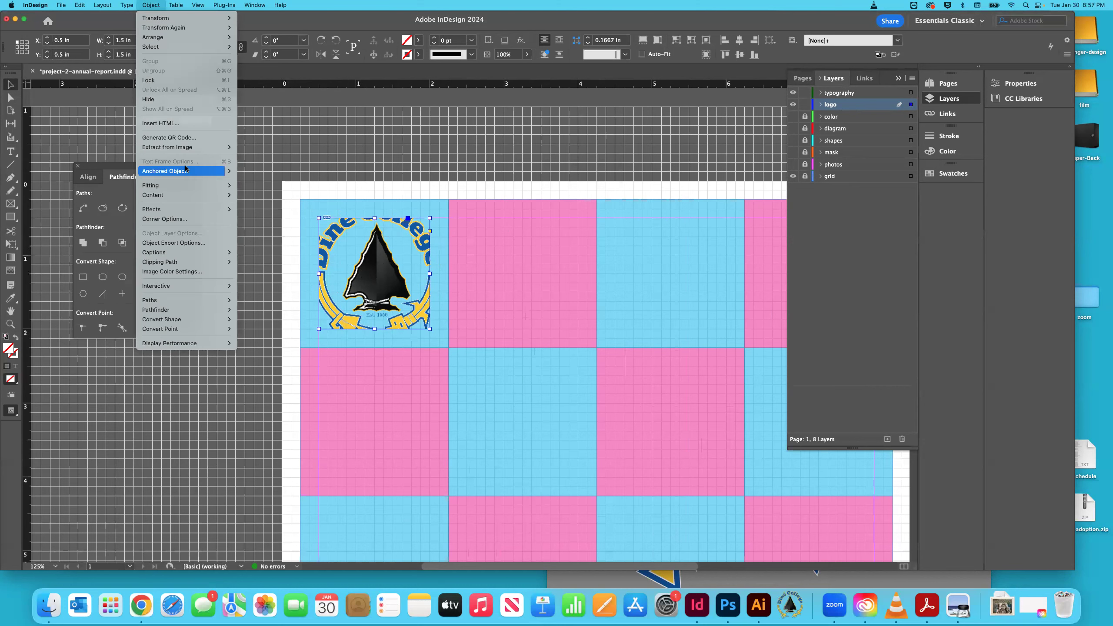
pyautogui.moveTo(192, 185)
pyautogui.click(253, 195)
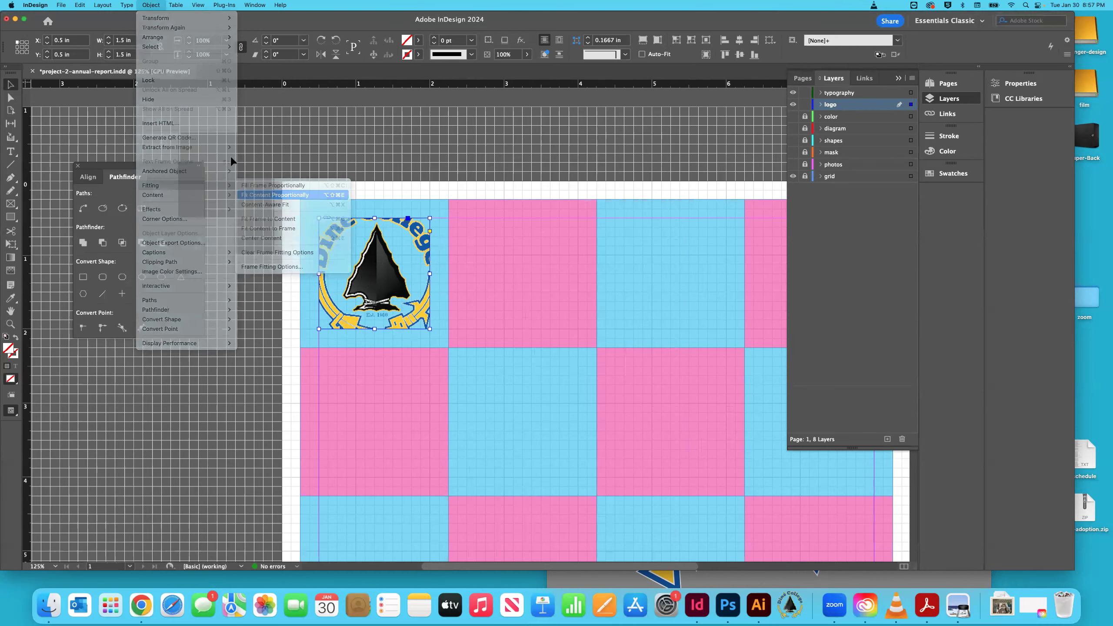
# Step: Pull the left edge of the title text frame in to the page margin at X 0.5 in
pyautogui.press('super+minus')
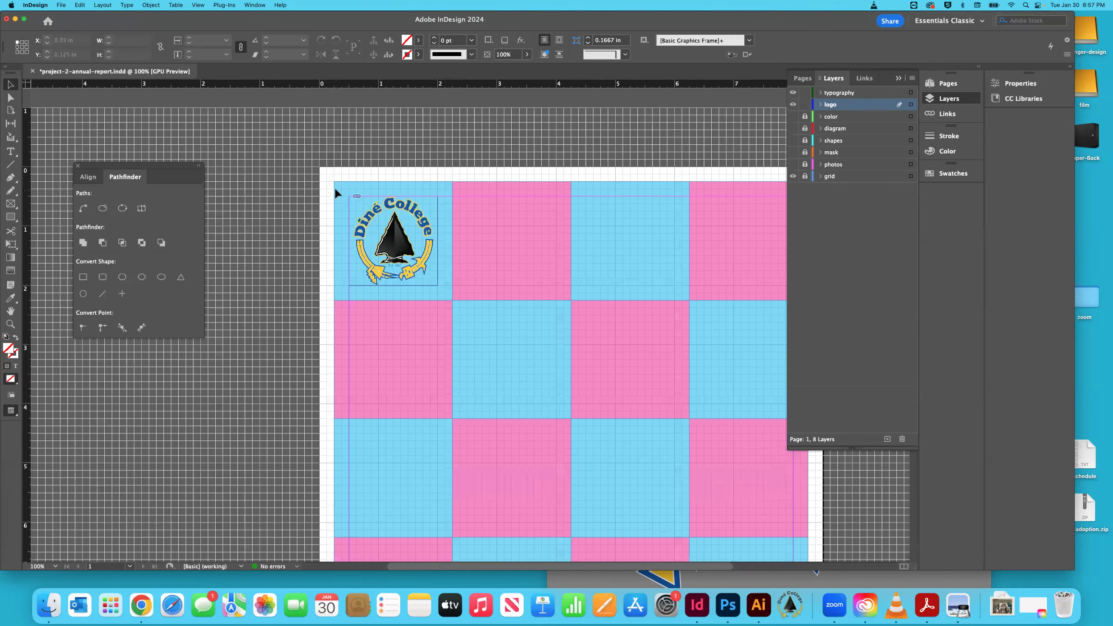
pyautogui.press('super+minus')
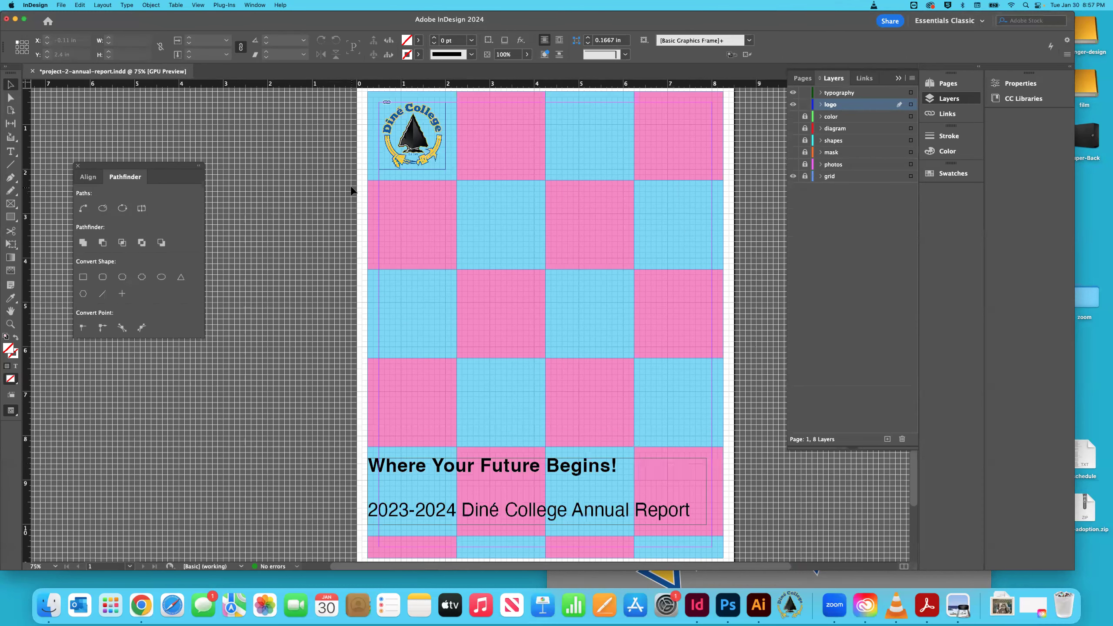
pyautogui.scroll(-3, 371, 426)
pyautogui.click(374, 434)
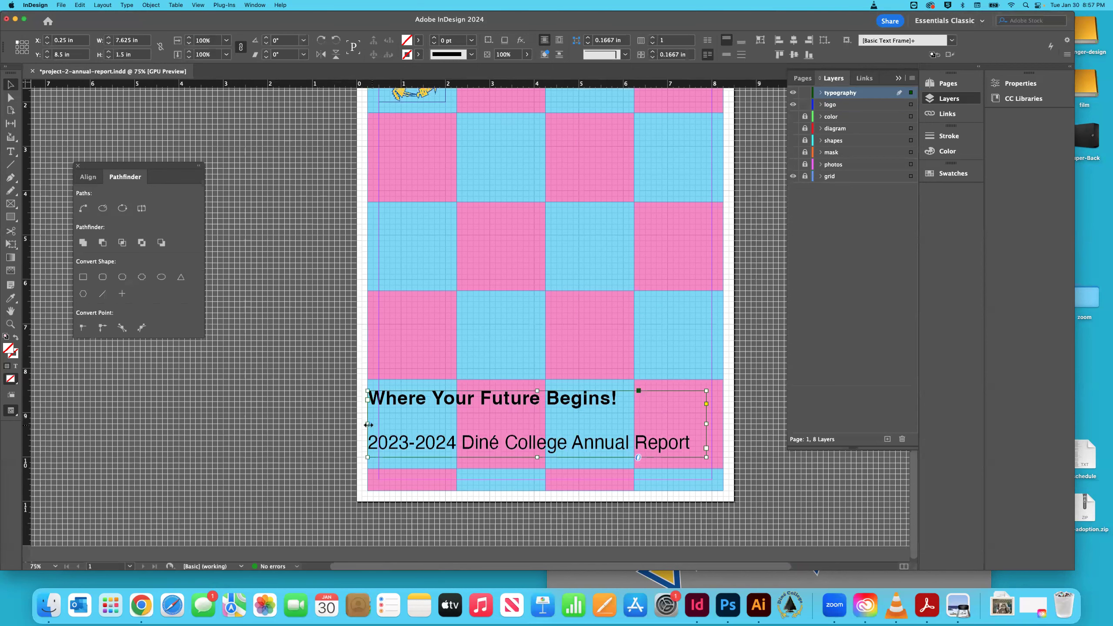
pyautogui.moveTo(368, 424); pyautogui.dragTo(379, 423)
pyautogui.click(320, 436)
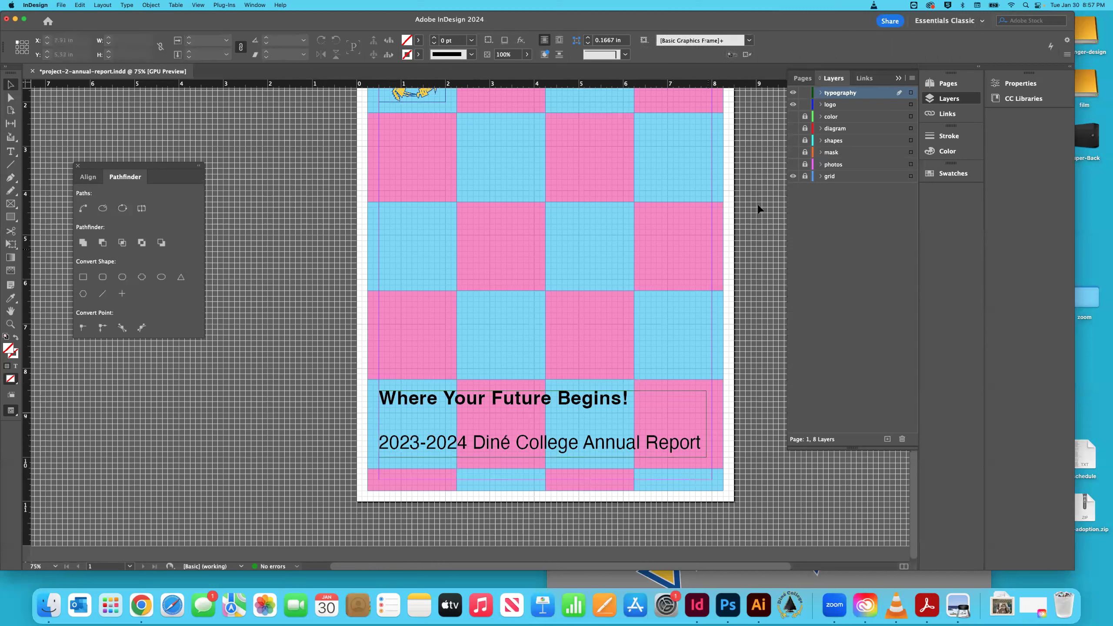
# Step: Show the diagram layer and shorten the year range in the annual report subtitle to 23-24
pyautogui.click(792, 128)
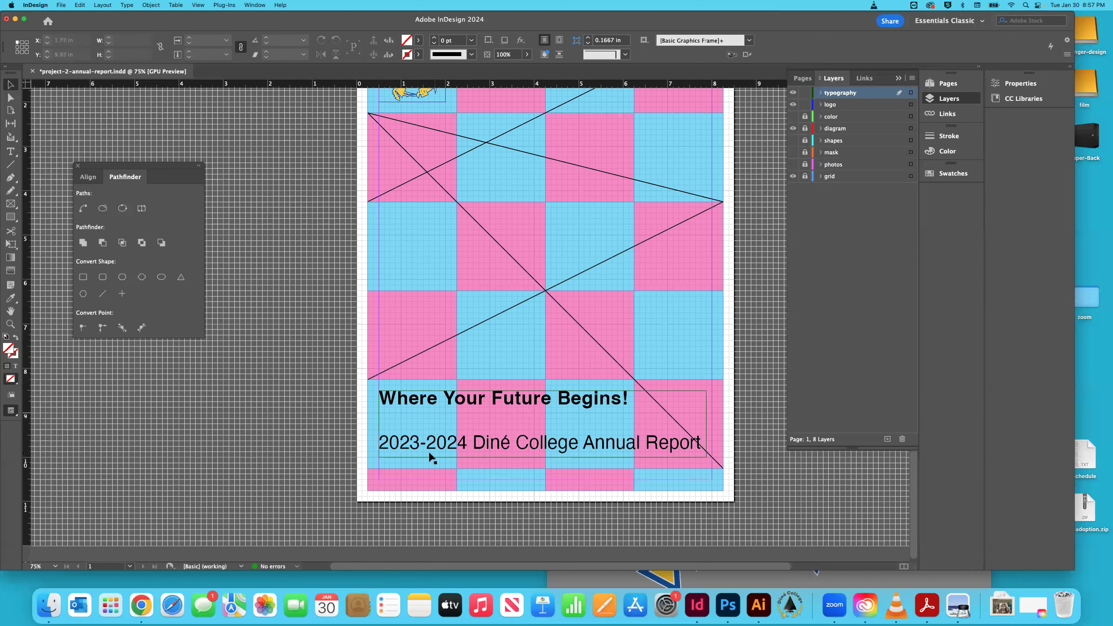
pyautogui.doubleClick(408, 447)
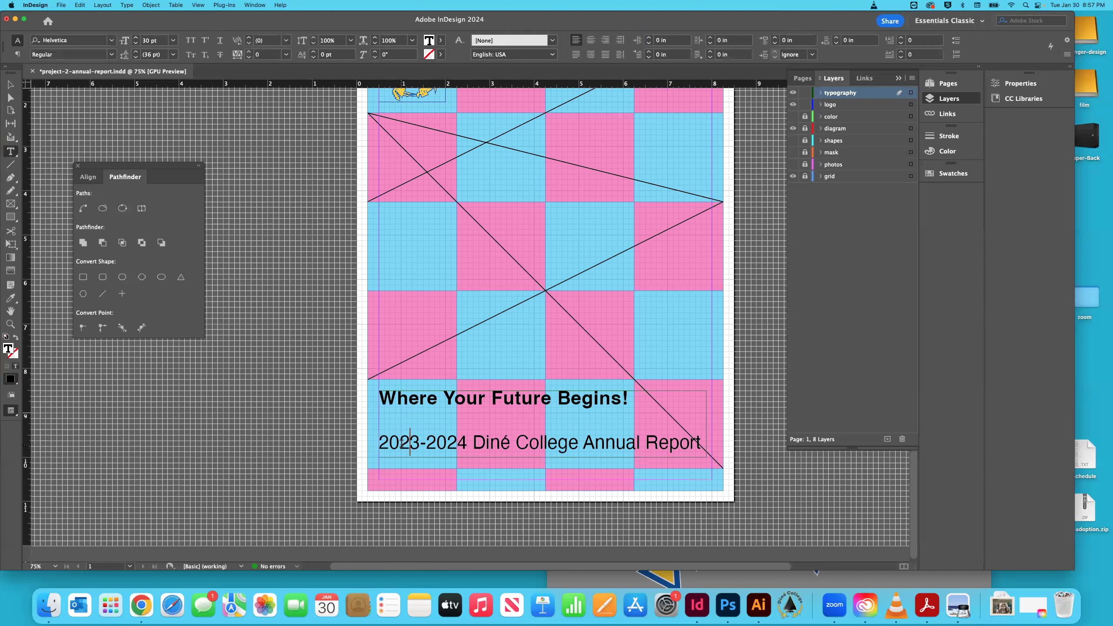
pyautogui.press('BackSpace')
pyautogui.press('BackSpace')
pyautogui.click(414, 451)
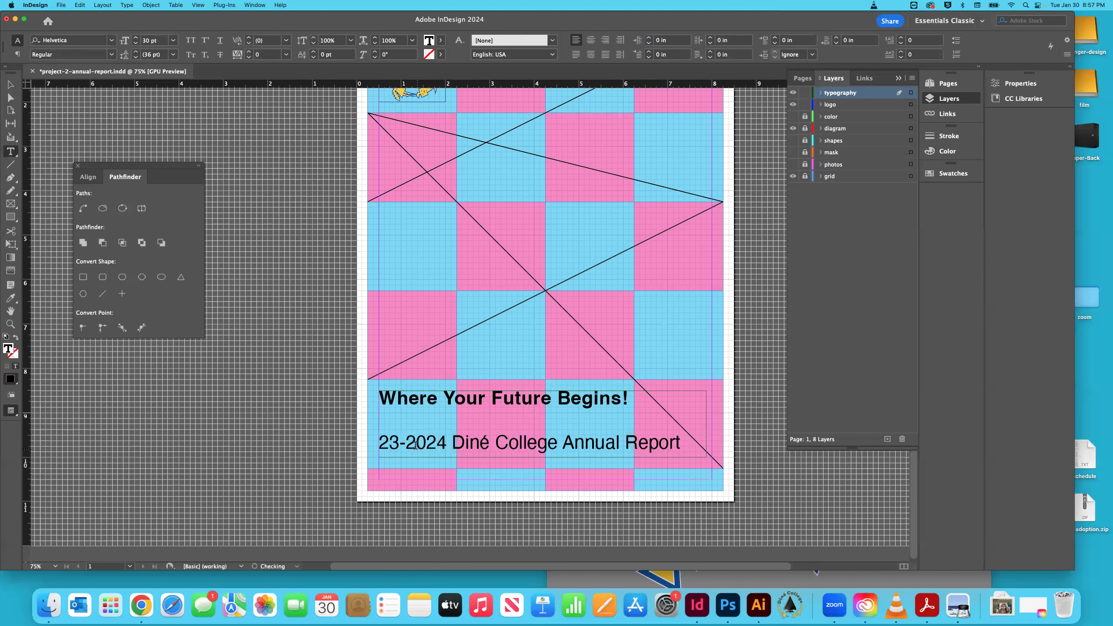
pyautogui.press('Delete')
pyautogui.press('BackSpace')
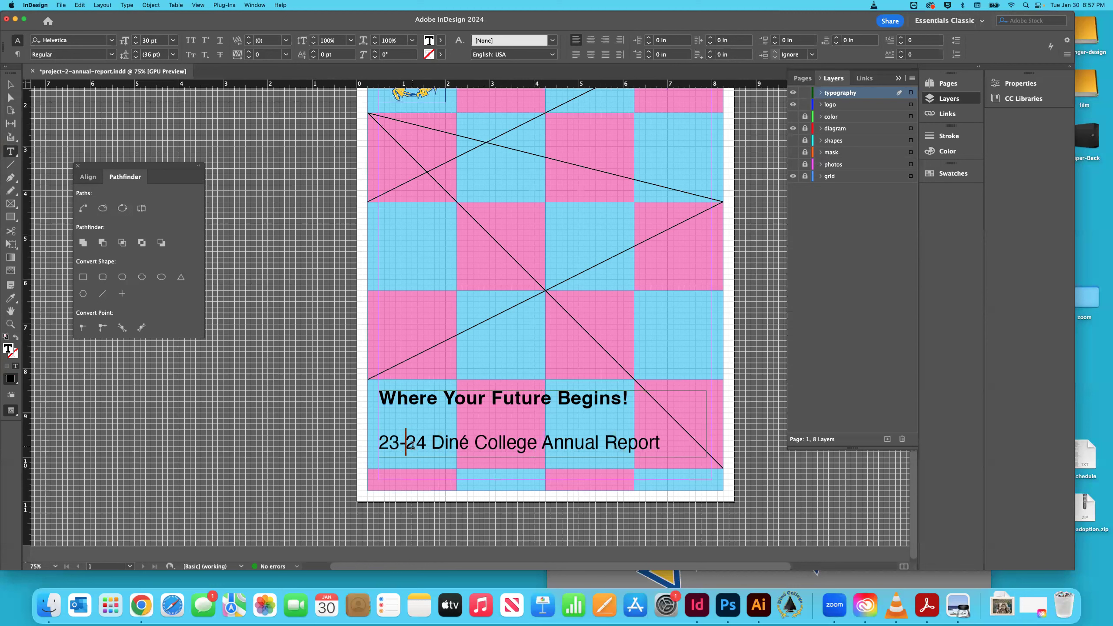
pyautogui.click(10, 86)
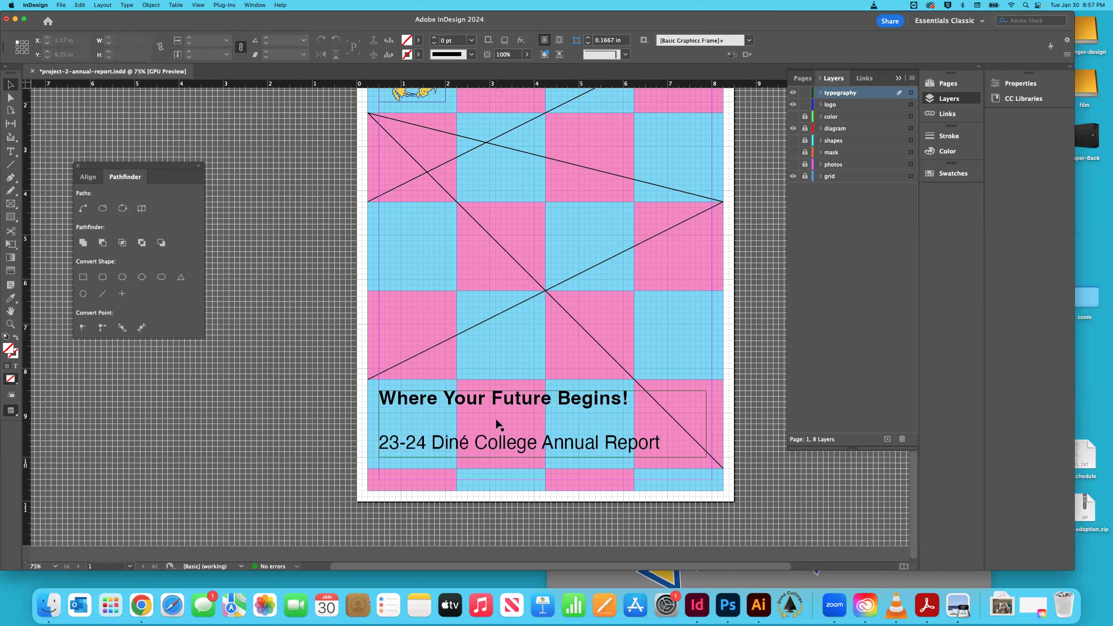
# Step: Try removing the blank line between the title and the subtitle, and restore it
pyautogui.doubleClick(381, 414)
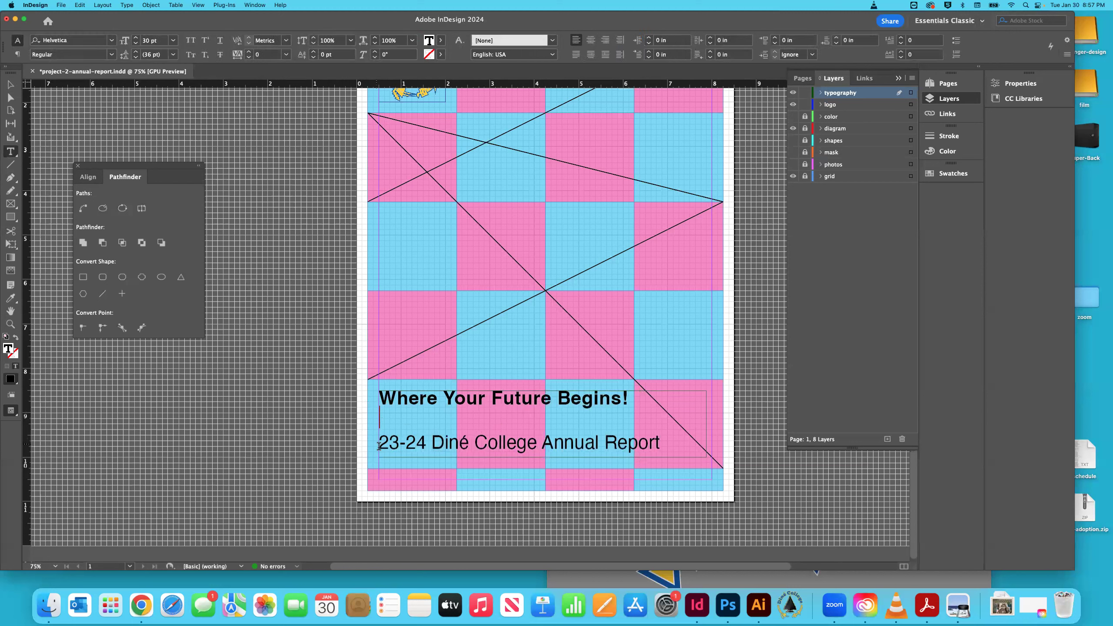
pyautogui.press('BackSpace')
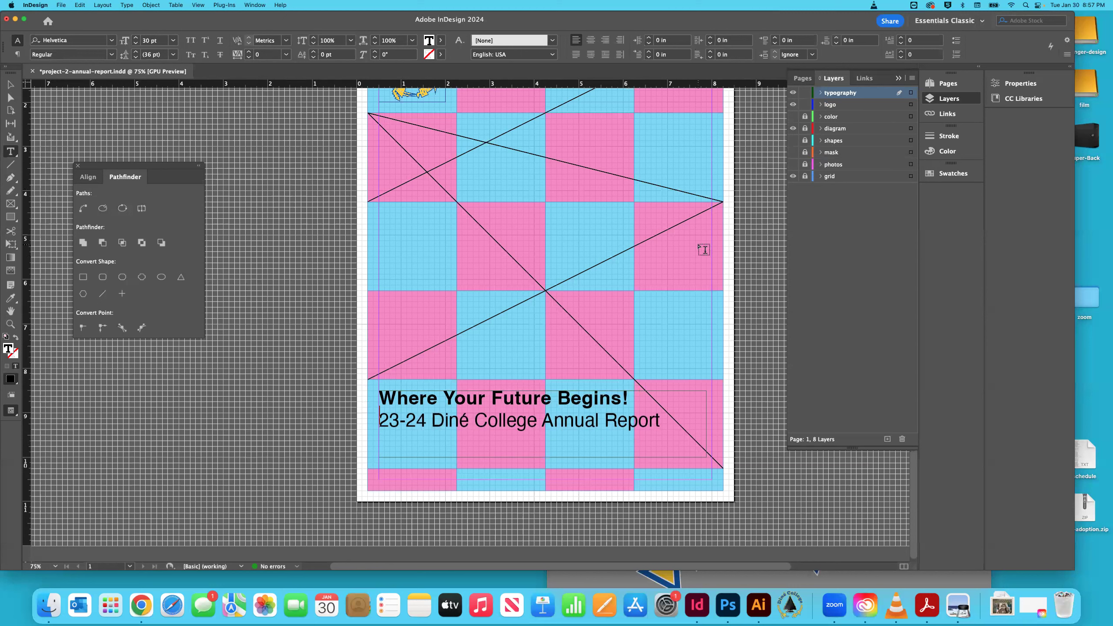
pyautogui.press('Return')
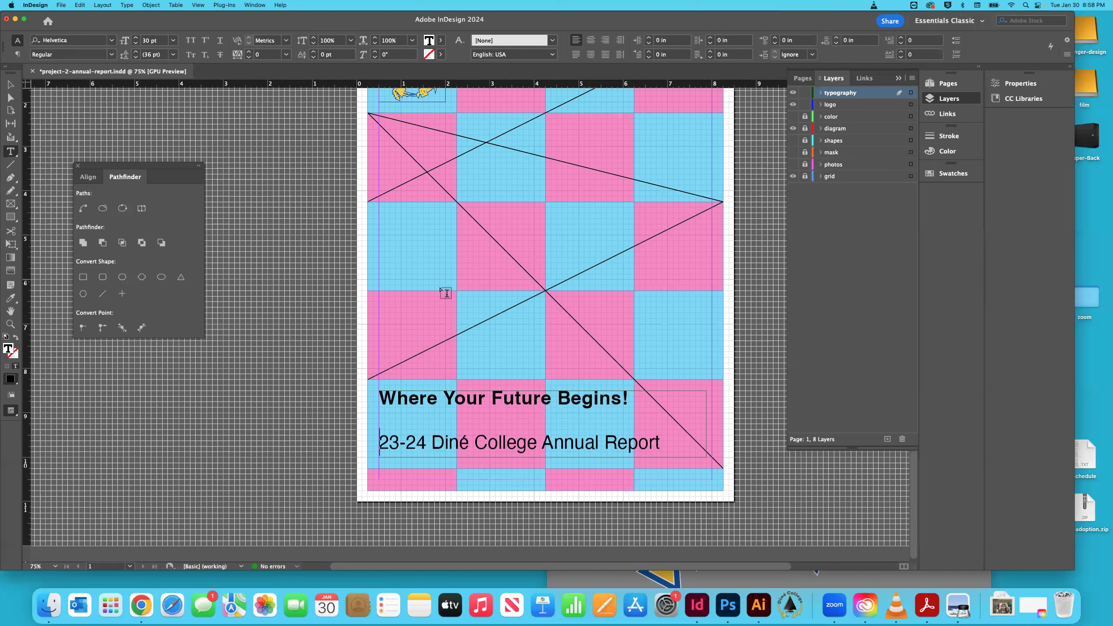
pyautogui.press('Escape')
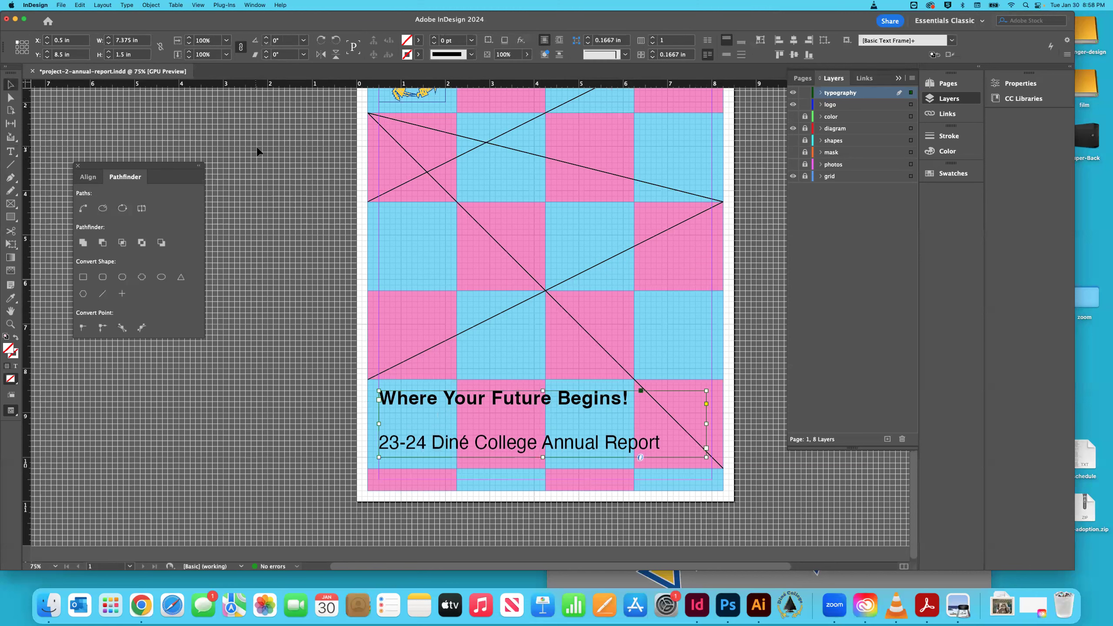
# Step: Hide the grid layer and show the photos, mask and shapes layers, leaving the color layer hidden
pyautogui.press('super+minus')
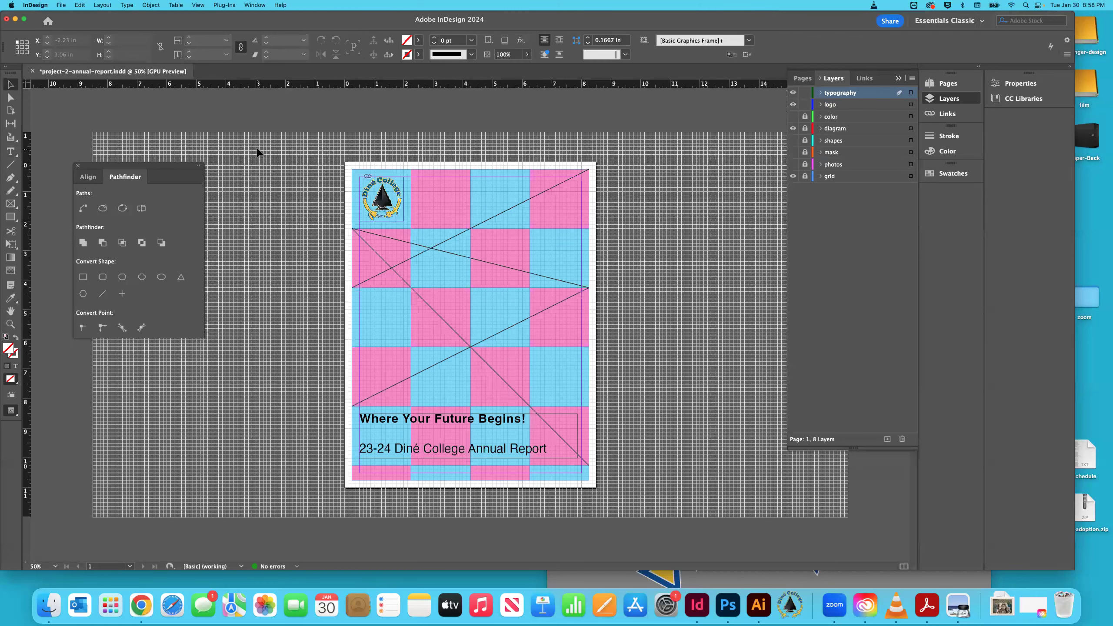
pyautogui.press('super+minus')
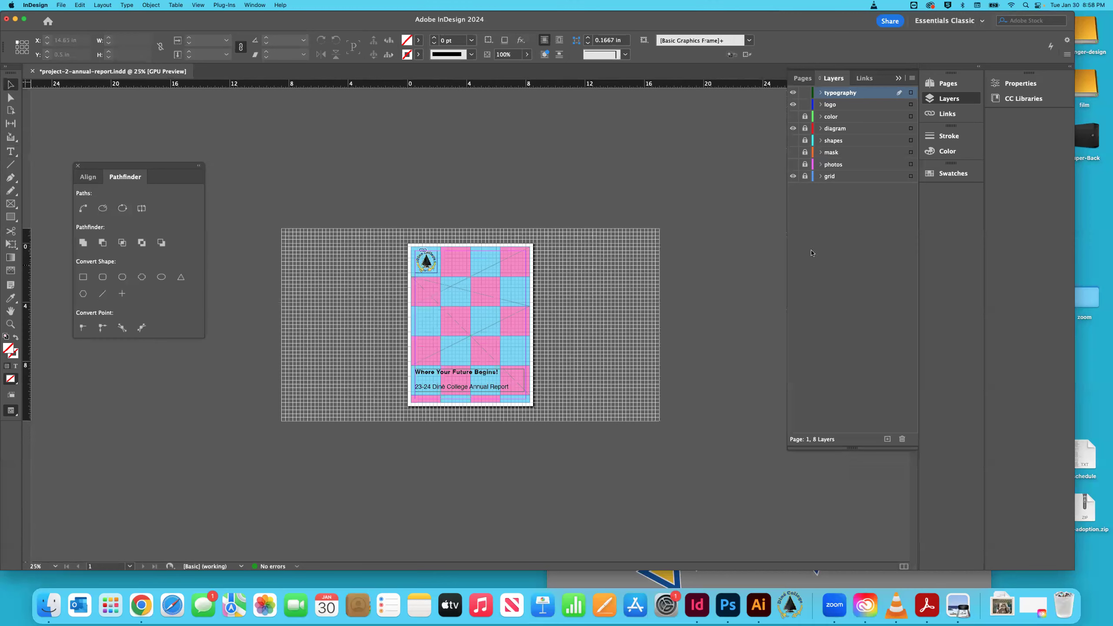
pyautogui.click(793, 176)
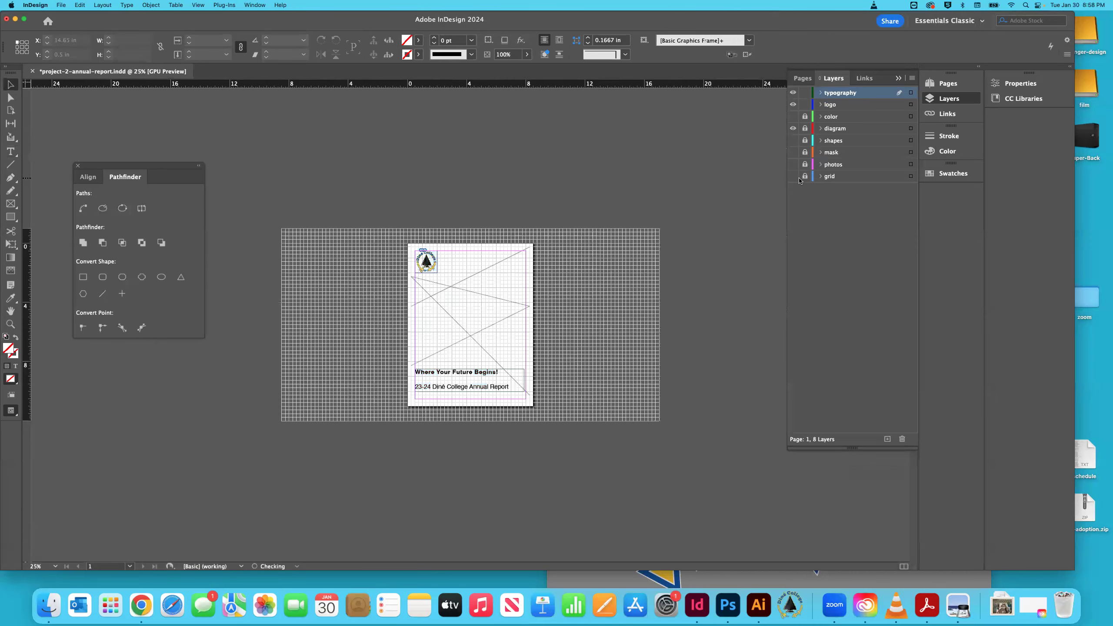
pyautogui.click(793, 164)
pyautogui.click(793, 152)
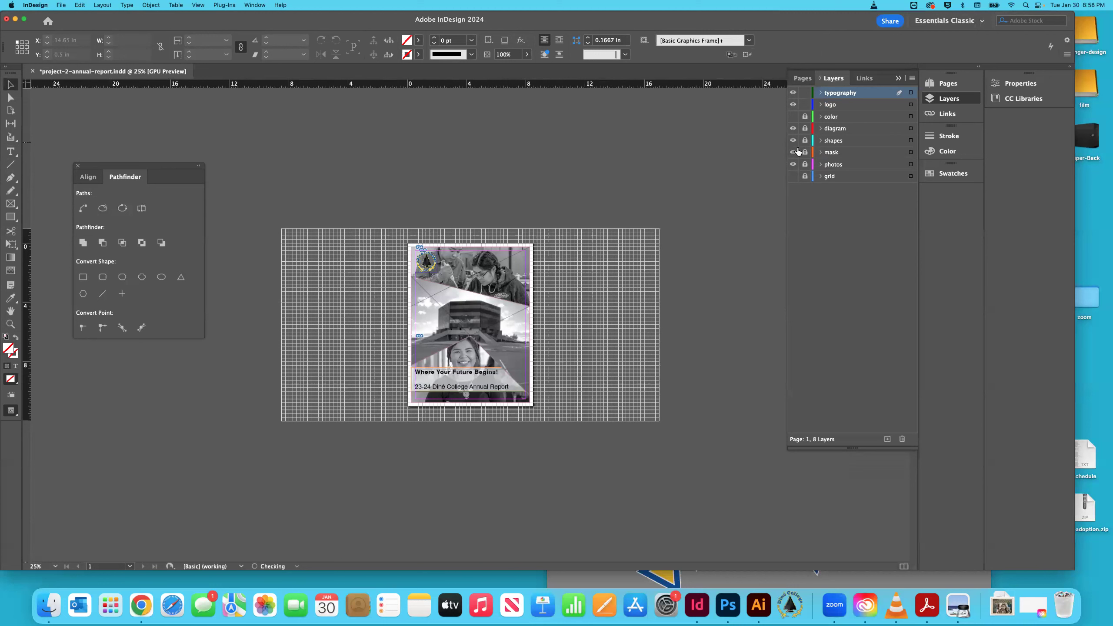
pyautogui.click(794, 141)
pyautogui.click(793, 117)
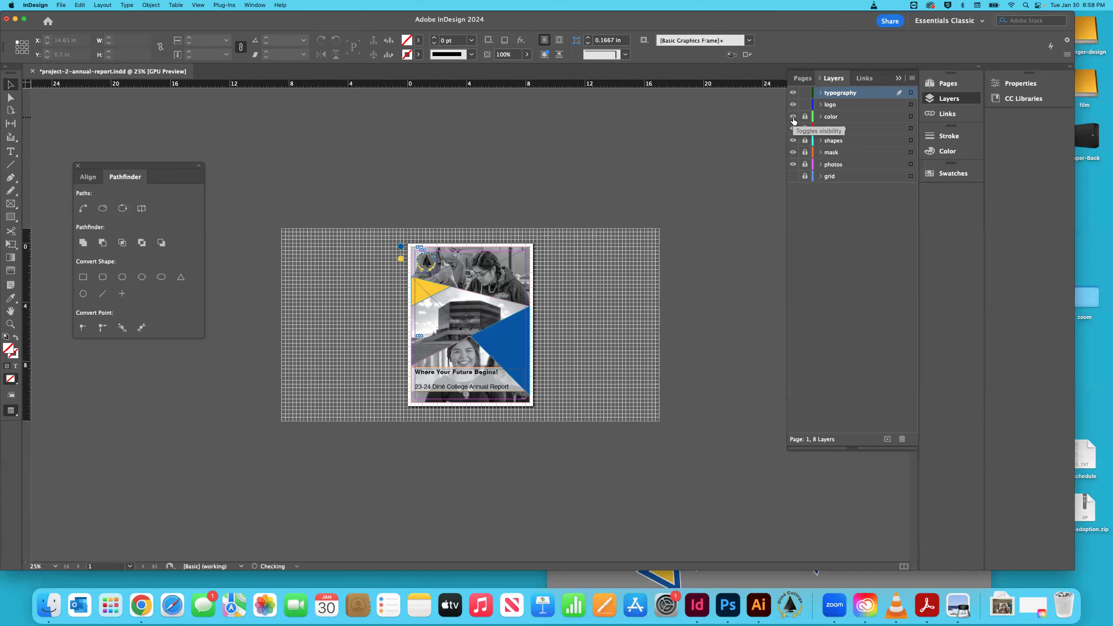
pyautogui.click(793, 117)
pyautogui.click(793, 128)
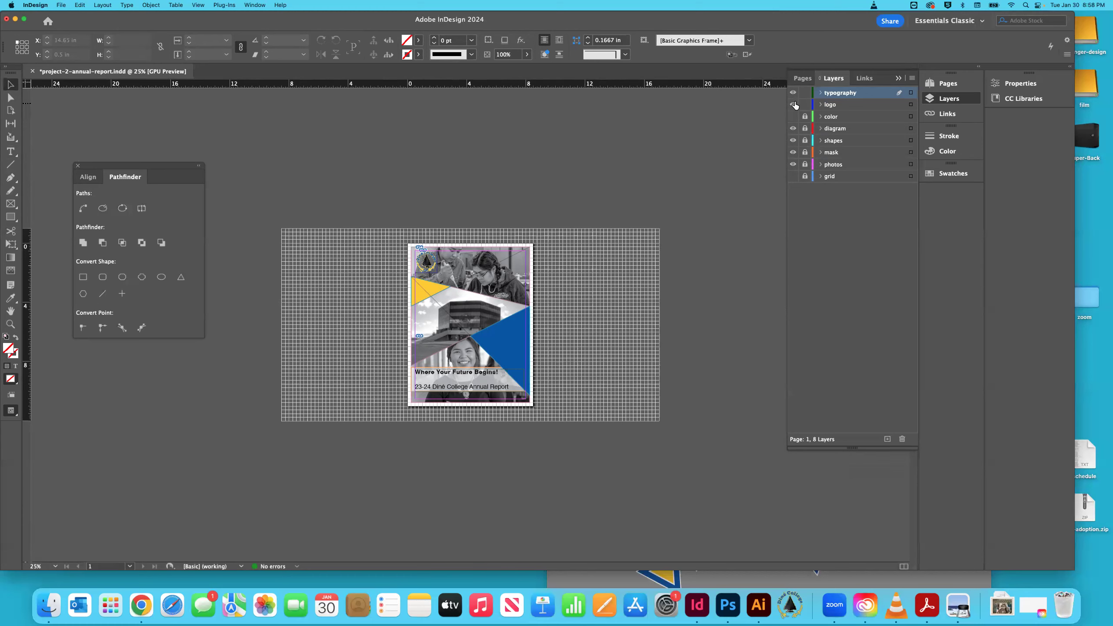
# Step: Lock the typography and logo layers and save the document
pyautogui.moveTo(804, 93); pyautogui.dragTo(803, 105)
pyautogui.press('super+equal')
pyautogui.press('super+equal')
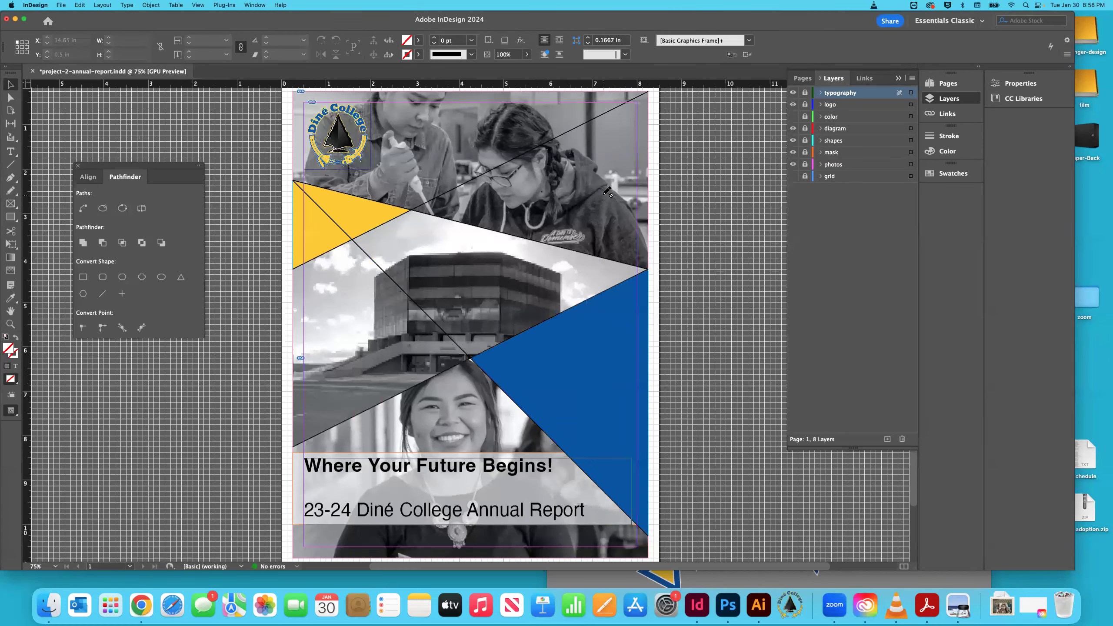
pyautogui.press('super+s')
# Step: Export the cover to the assets folder as an Adobe PDF (Print) file named project-2-annual-report-draft-2
pyautogui.click(61, 5)
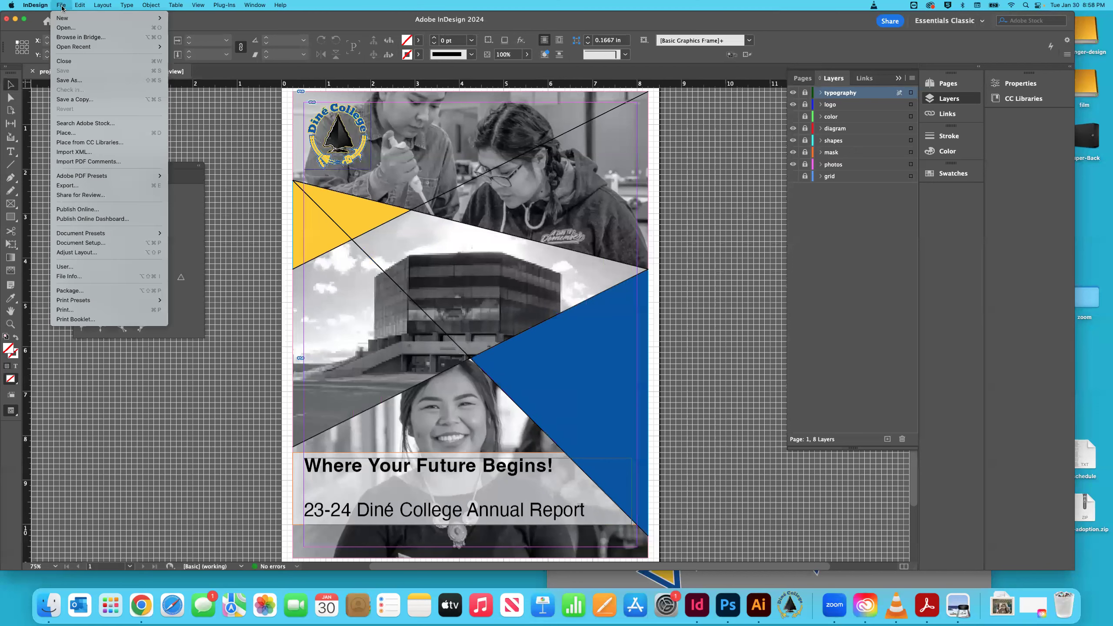
pyautogui.click(101, 187)
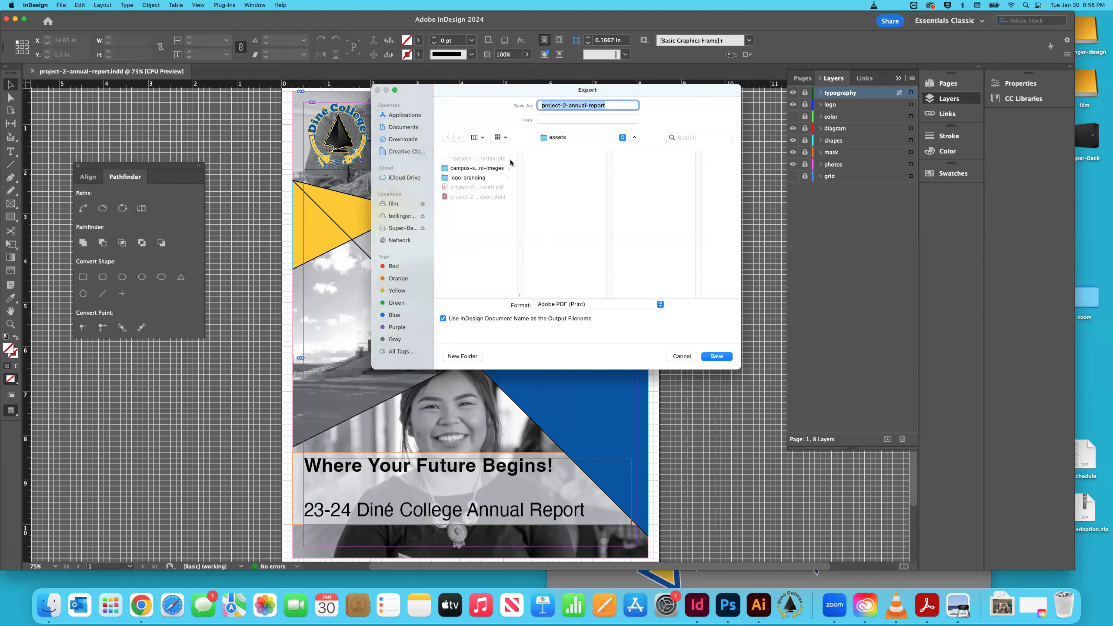
pyautogui.click(486, 190)
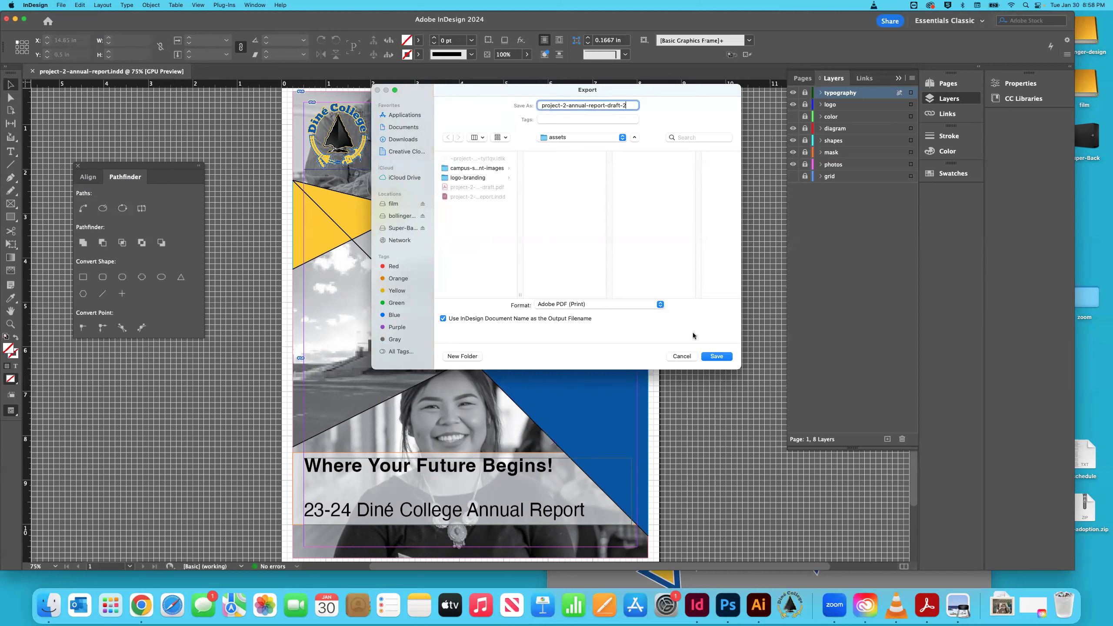
pyautogui.click(716, 357)
pyautogui.click(710, 479)
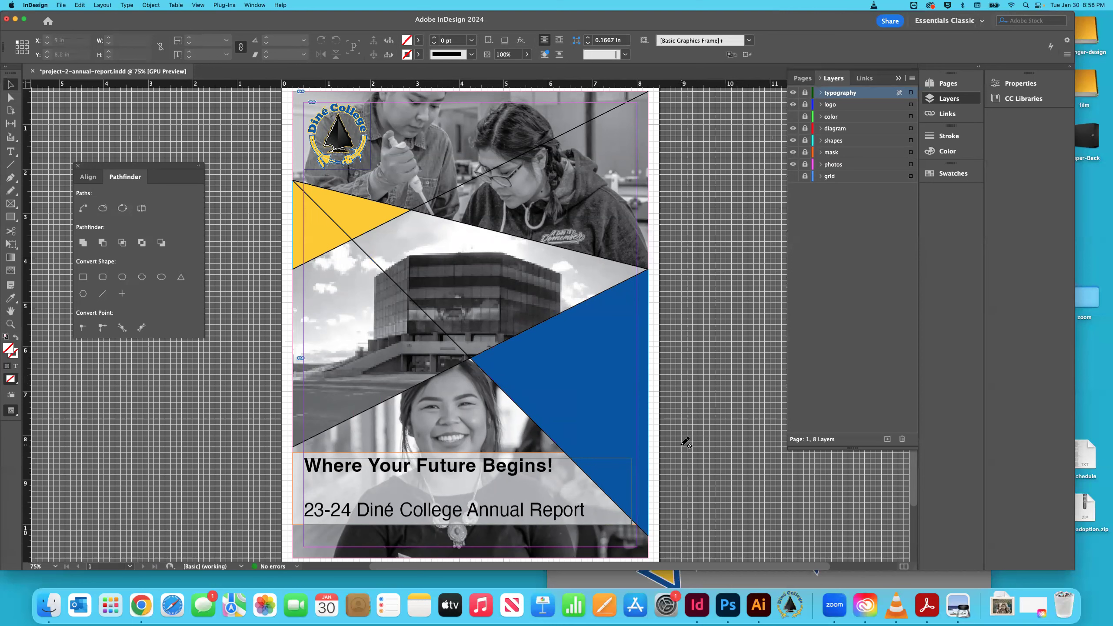
# Step: Switch to Finder, open the second draft PDF from the assets folder in Acrobat, and review the whole cover page
pyautogui.press('super+Tab')
pyautogui.press('super+Tab')
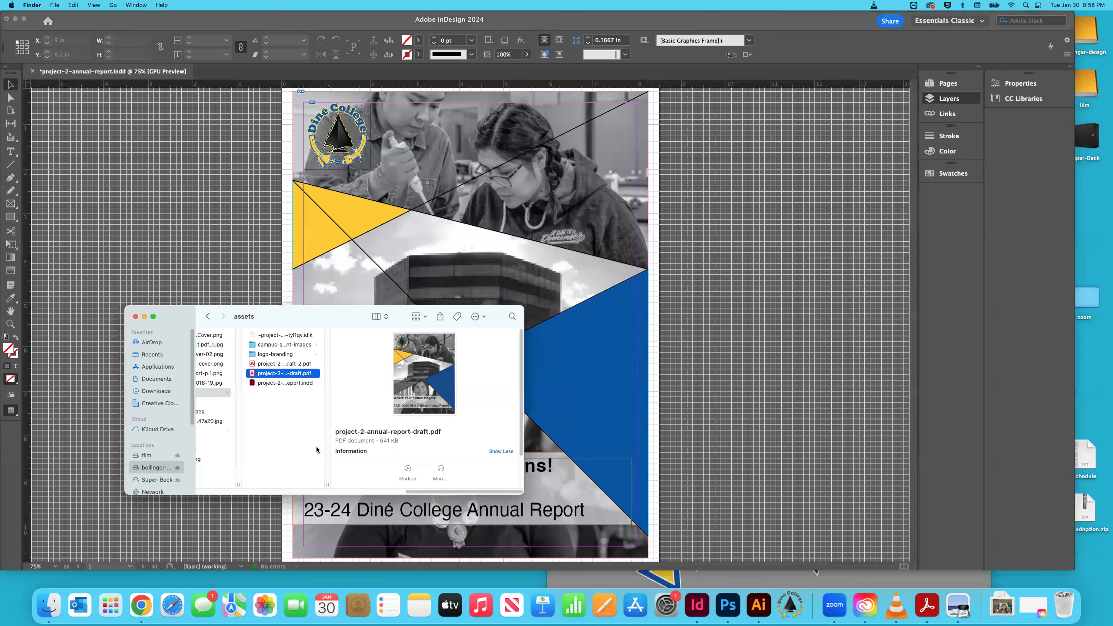
pyautogui.doubleClick(285, 364)
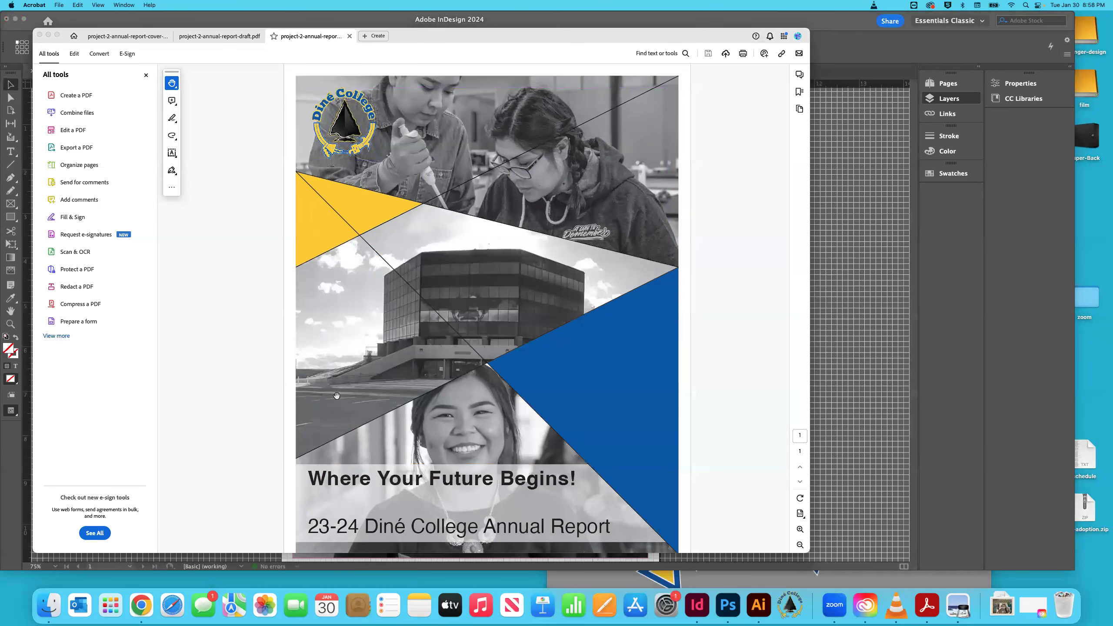
pyautogui.scroll(-2, 336, 396)
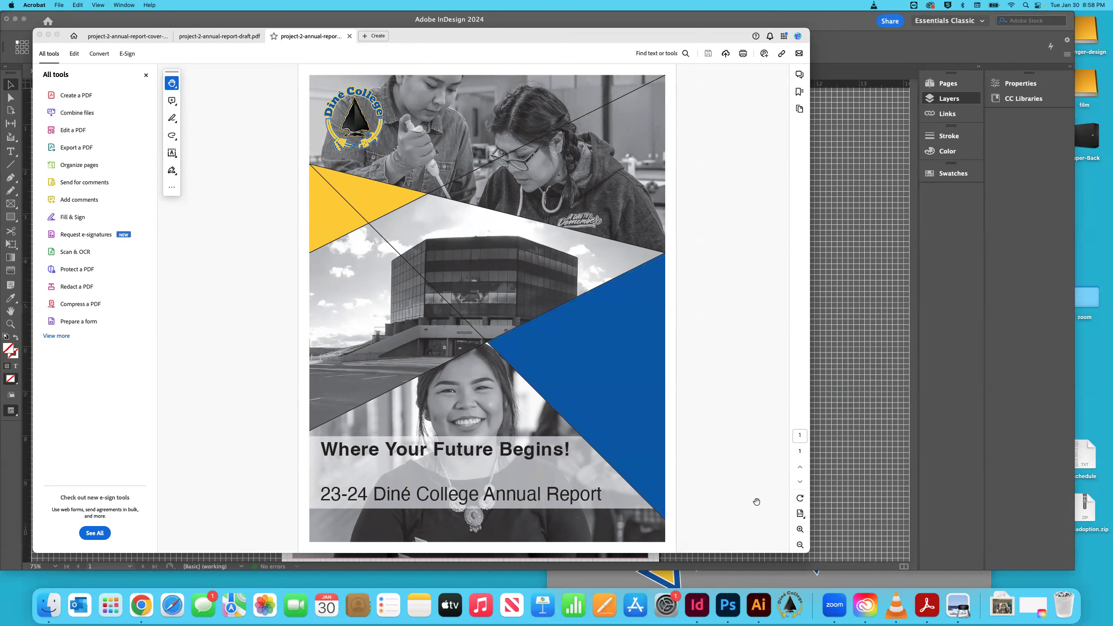
pyautogui.press('super+minus')
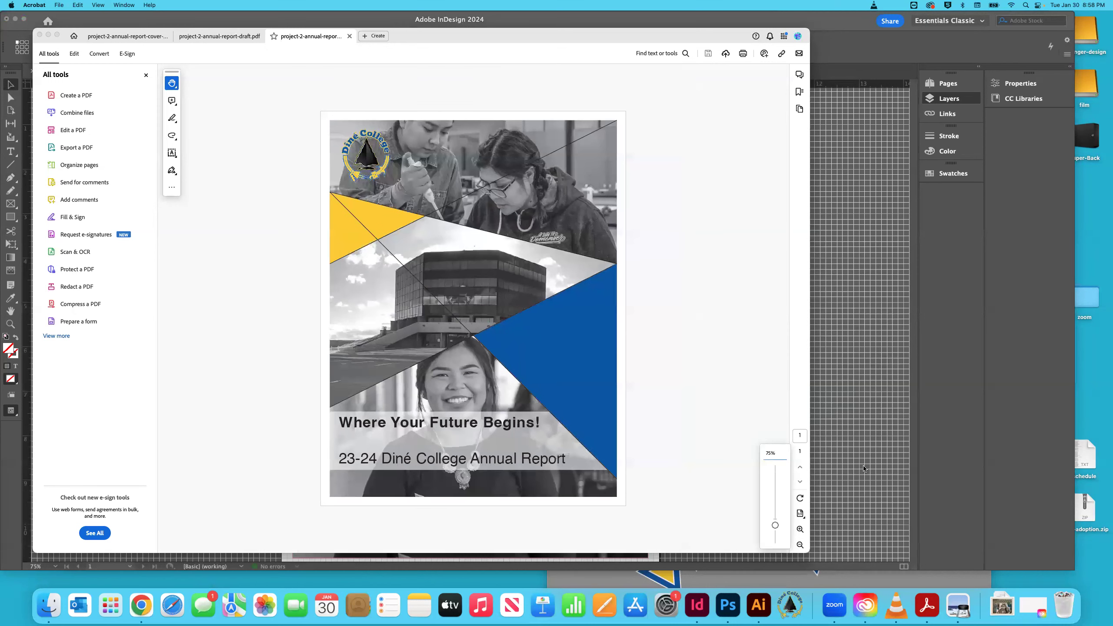